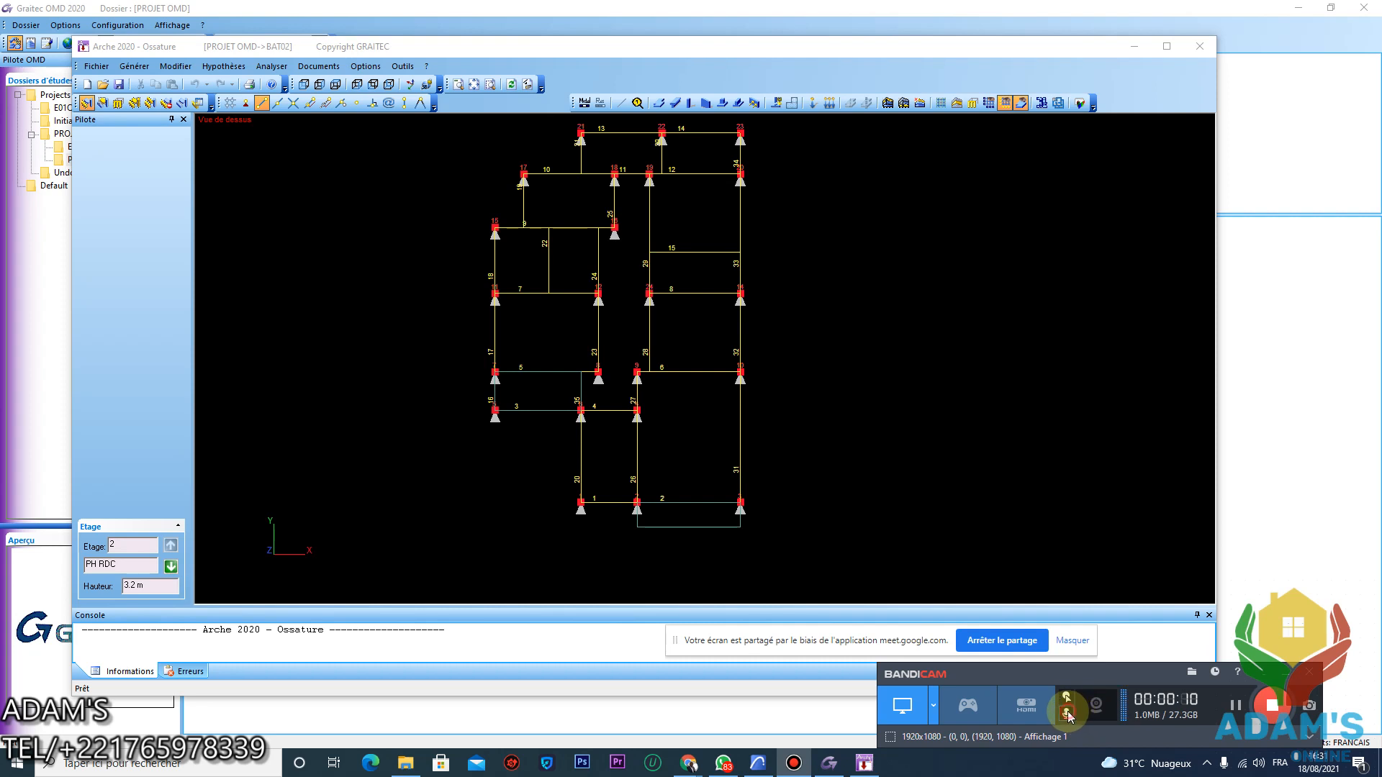
click(1002, 404)
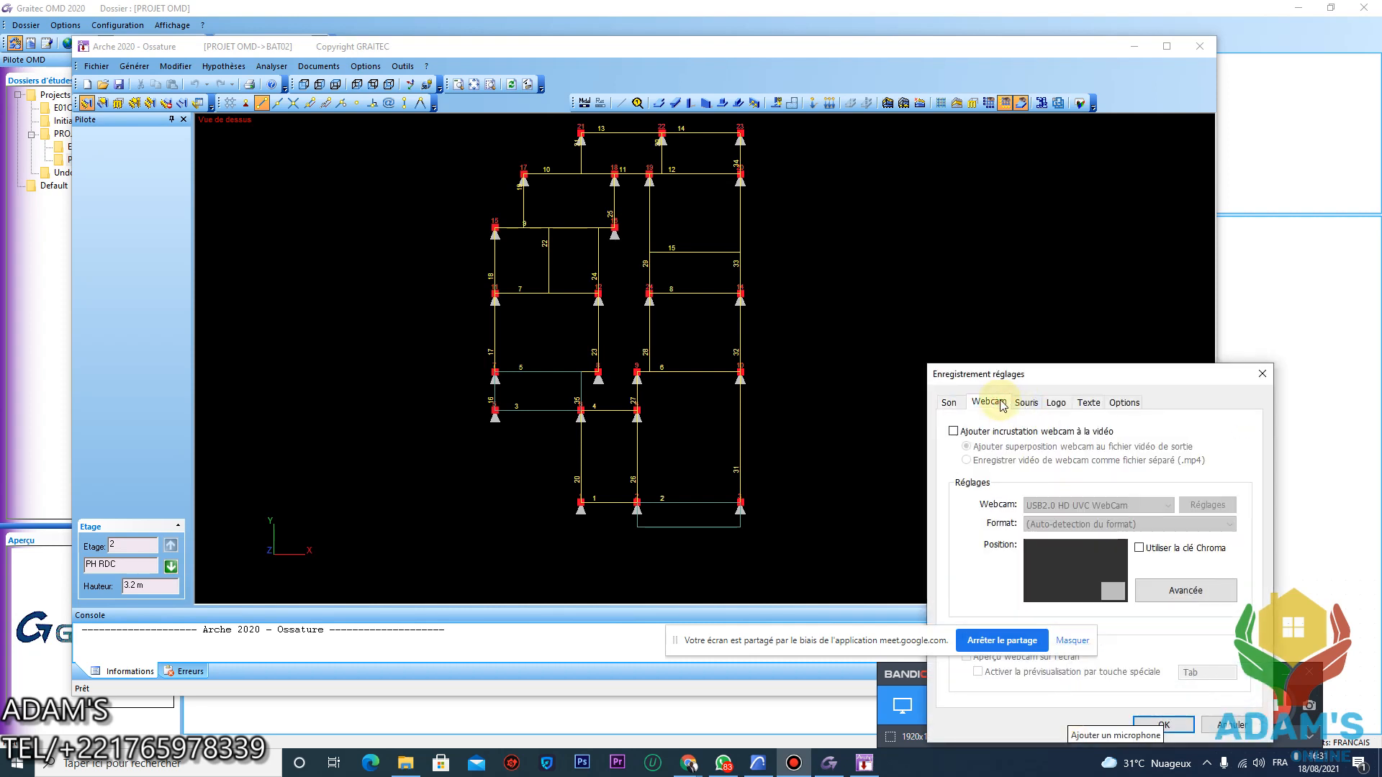
click(1025, 403)
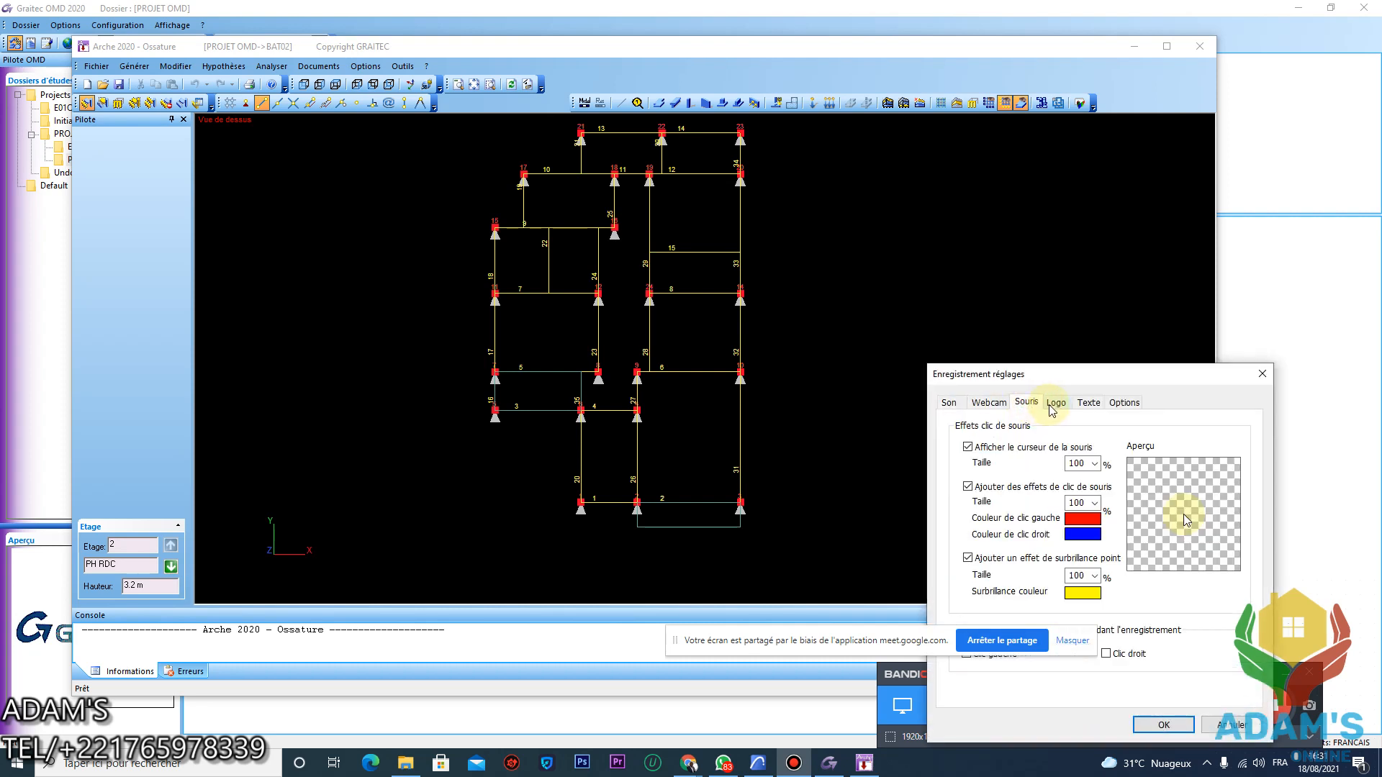
click(1056, 403)
click(1086, 404)
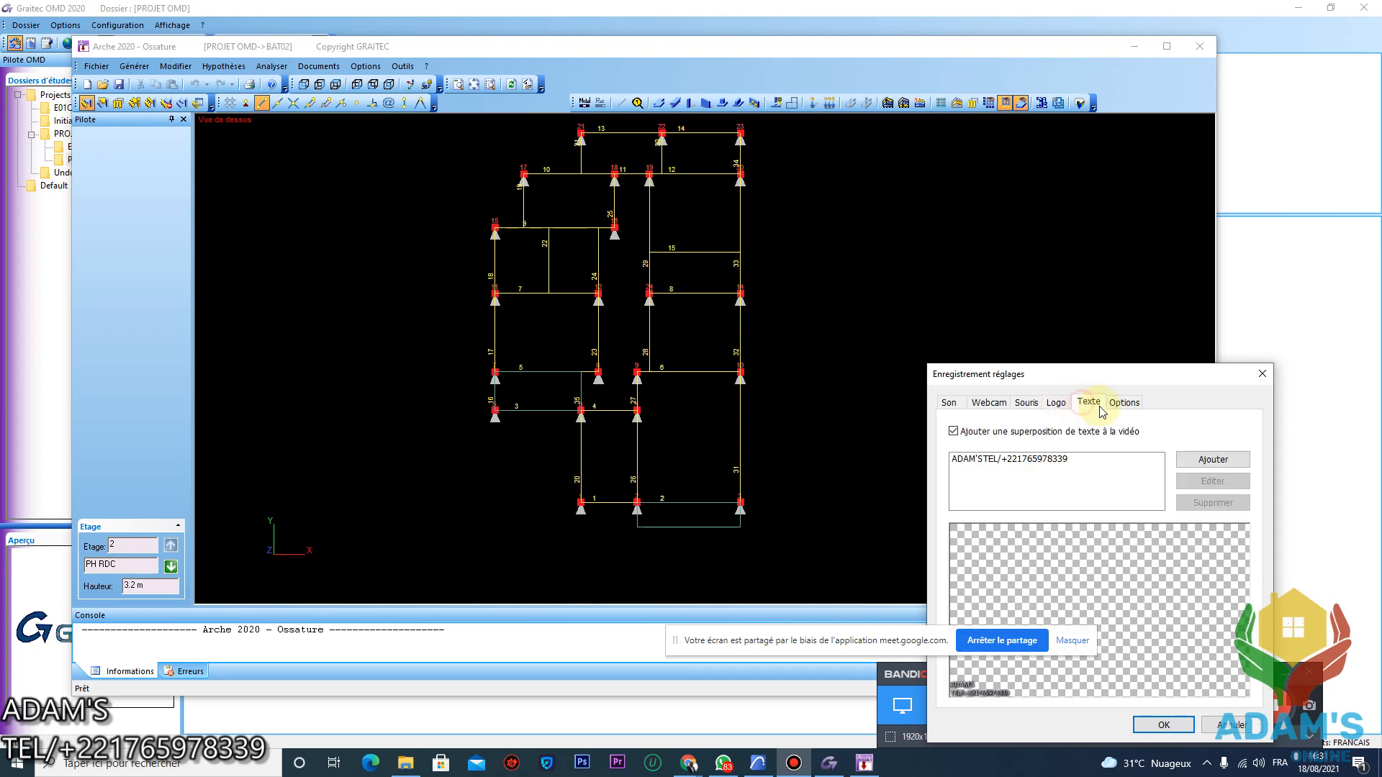
click(1118, 409)
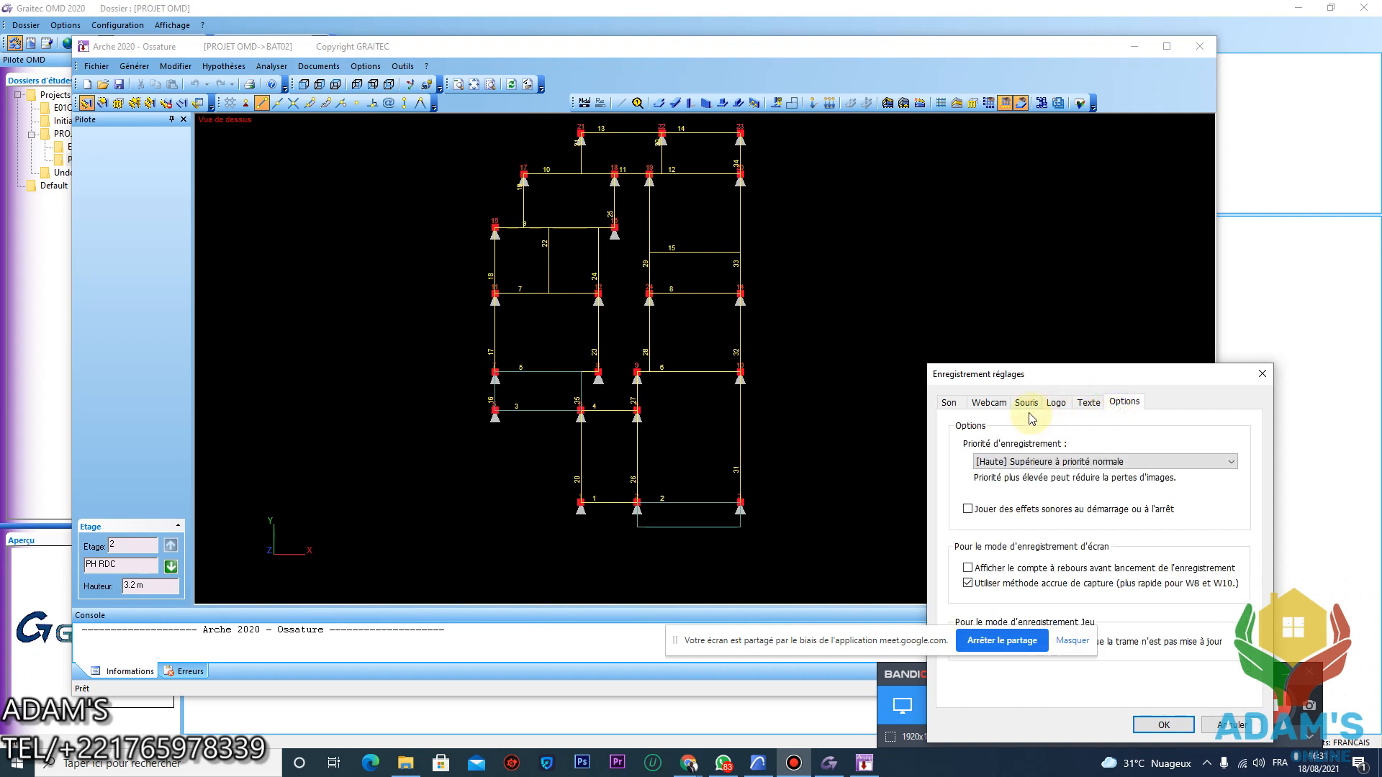
click(949, 403)
click(1164, 725)
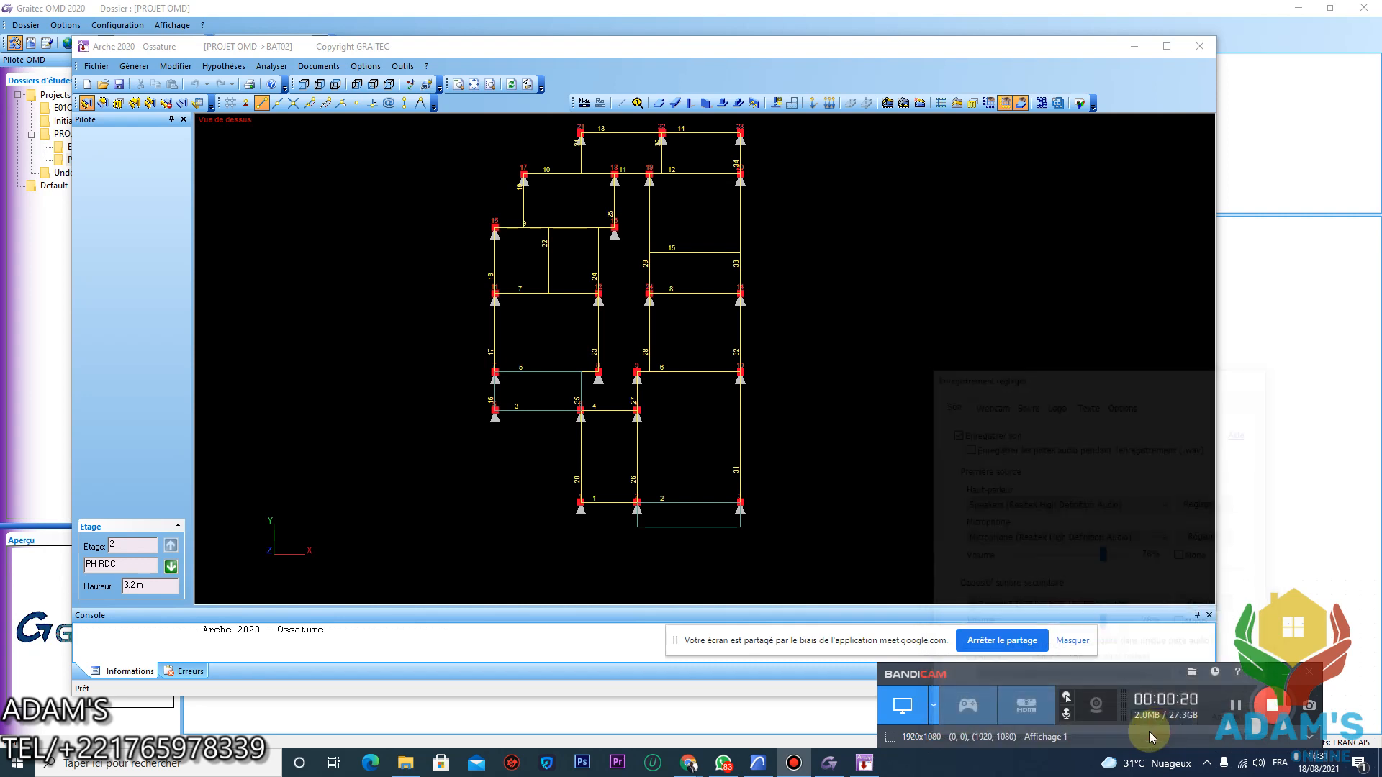
scroll(939, 401, down, 1)
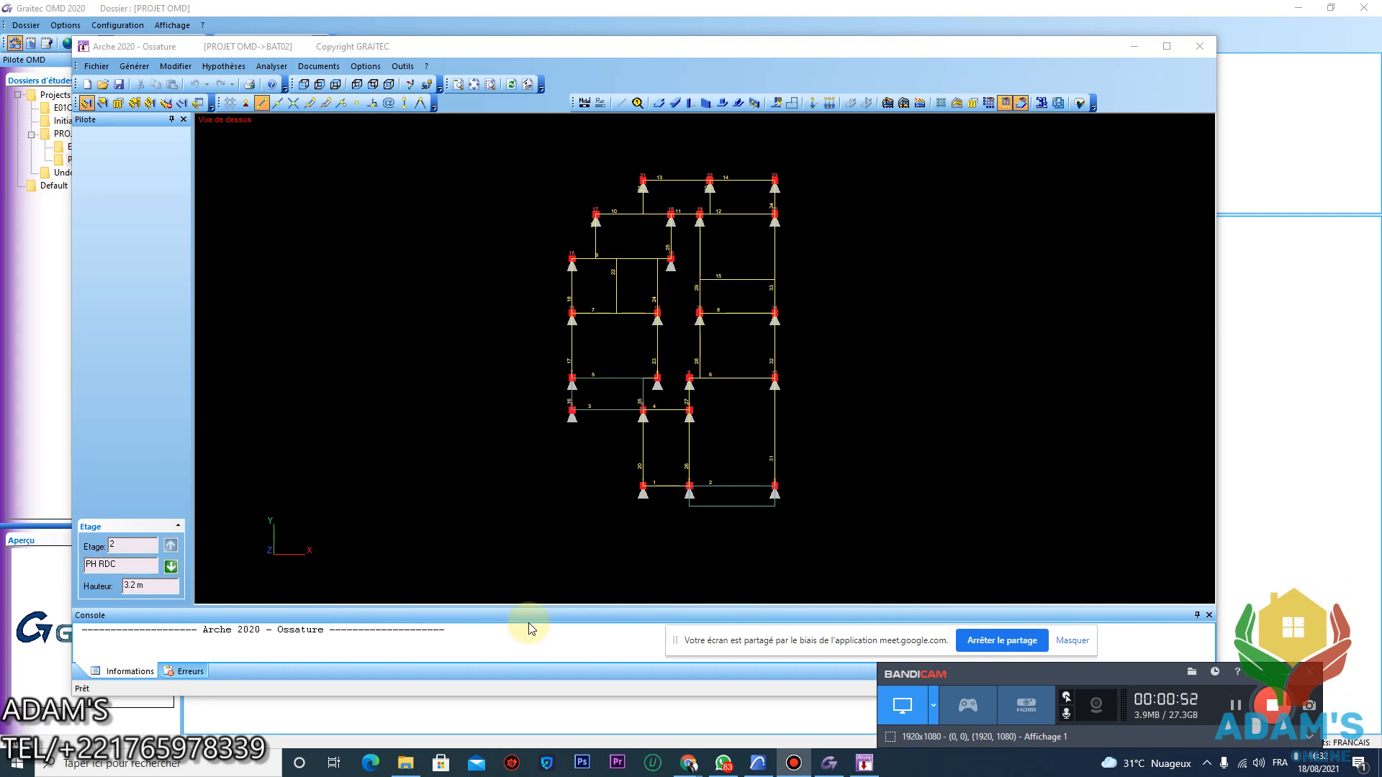
Open Paint and sketch in black a building section with three floor lines, two uprights and a footing under each upright
click(144, 767)
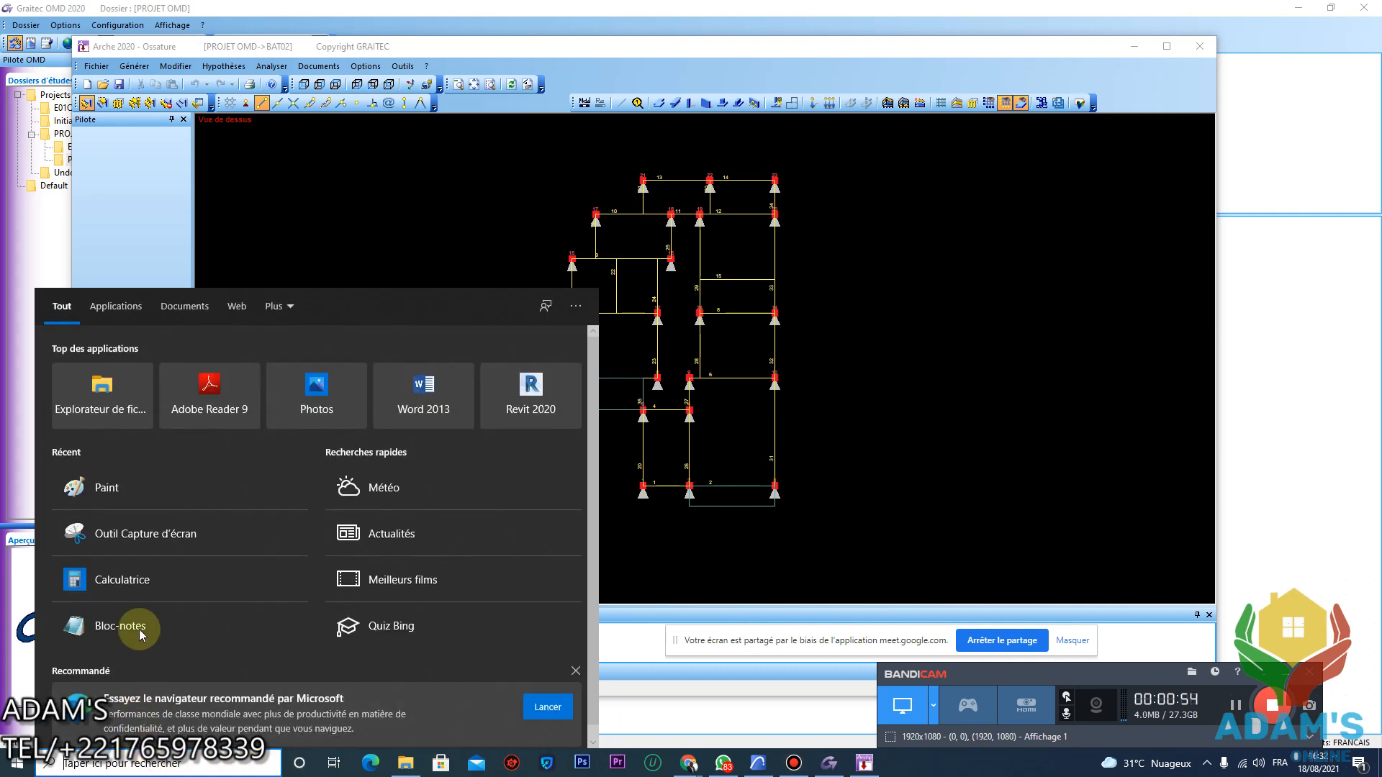
click(142, 496)
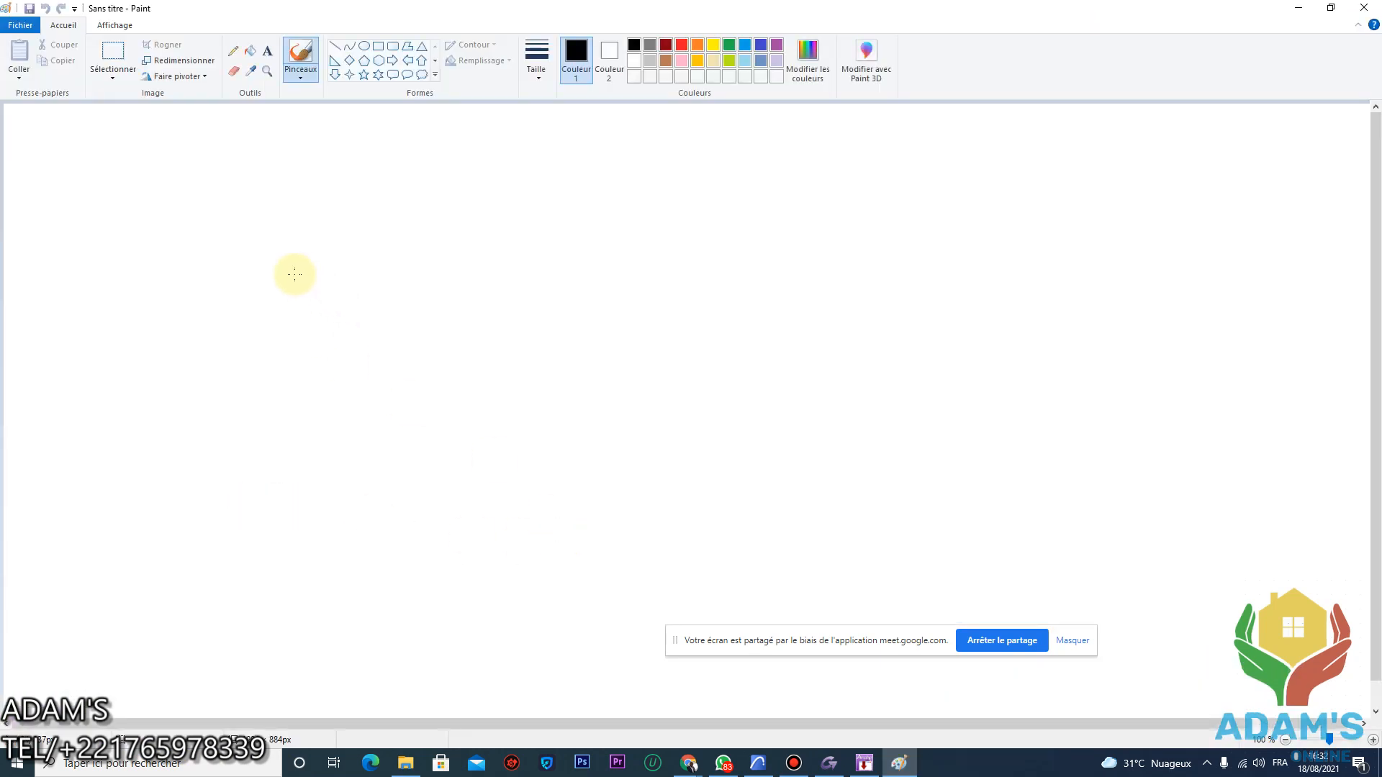
drag(185, 246, 323, 257)
drag(314, 200, 326, 321)
mouse_move(181, 217)
mouse_down()
mouse_move(192, 323)
mouse_move(324, 314)
mouse_move(299, 313)
mouse_move(336, 378)
mouse_up()
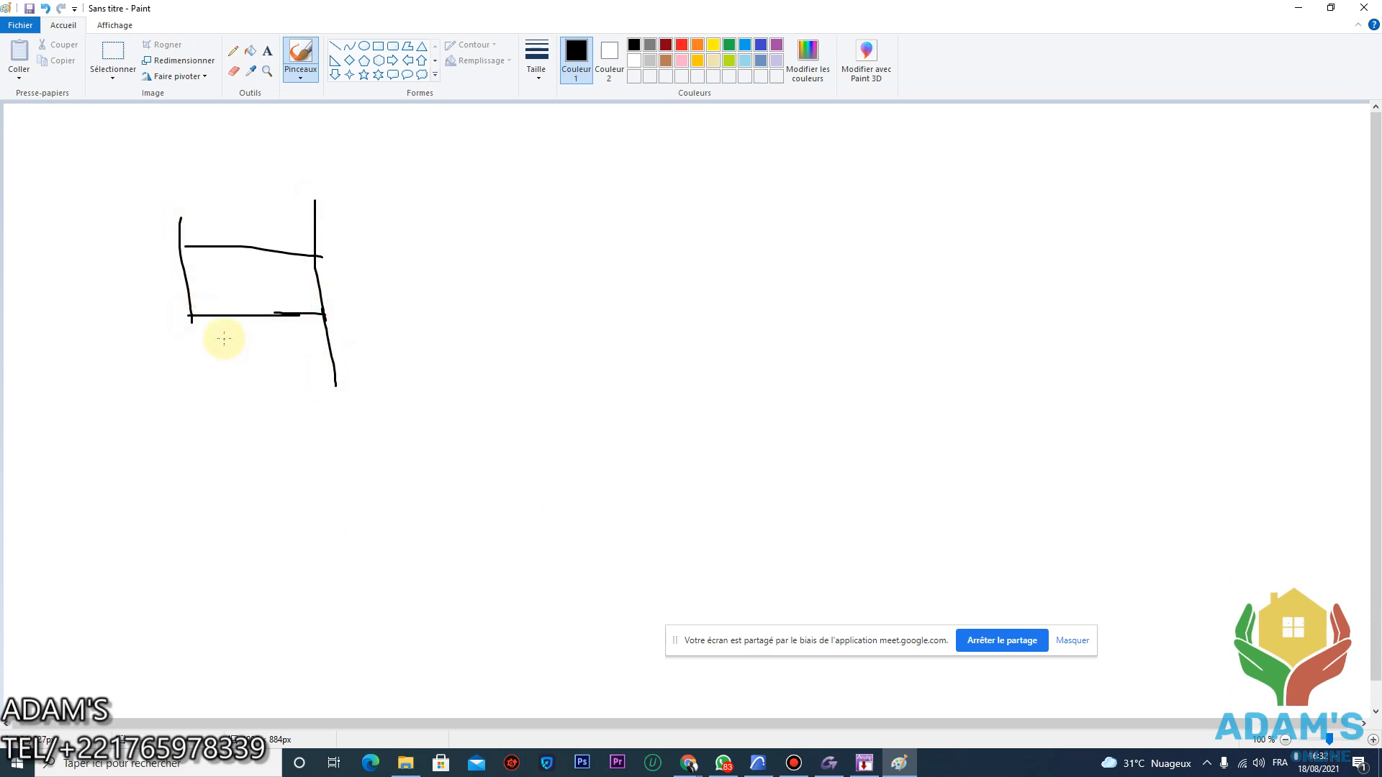
mouse_move(192, 315)
mouse_down()
mouse_move(202, 374)
mouse_move(338, 373)
mouse_move(330, 419)
mouse_move(319, 419)
mouse_up()
mouse_move(188, 366)
mouse_down()
mouse_move(210, 420)
mouse_move(187, 400)
mouse_up()
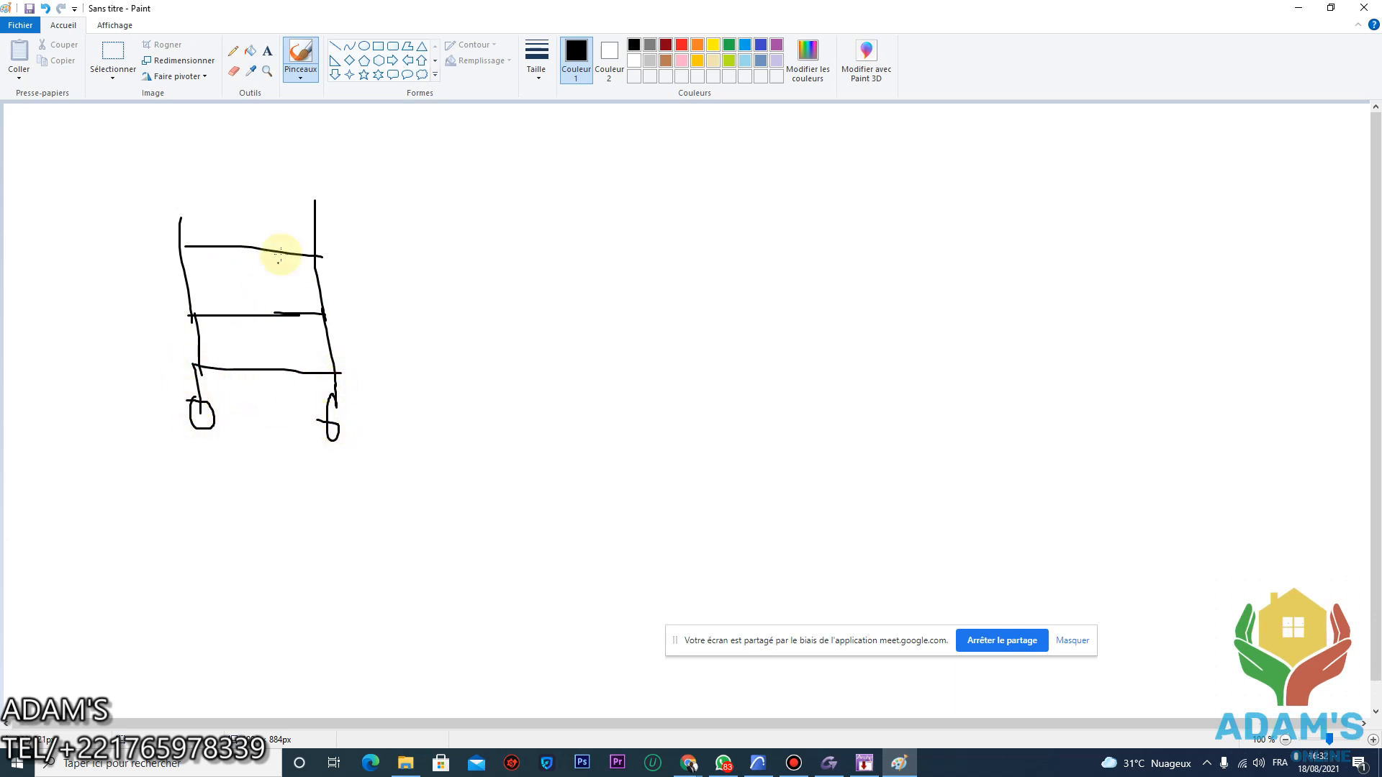
Draw the roof parapets on the building sketch and label its levels Terrasse, Etage 1 and RDC
drag(178, 219, 184, 245)
drag(314, 221, 306, 260)
mouse_move(206, 226)
mouse_down()
mouse_move(238, 229)
mouse_move(229, 244)
mouse_move(287, 231)
mouse_move(298, 244)
mouse_up()
drag(214, 290, 307, 311)
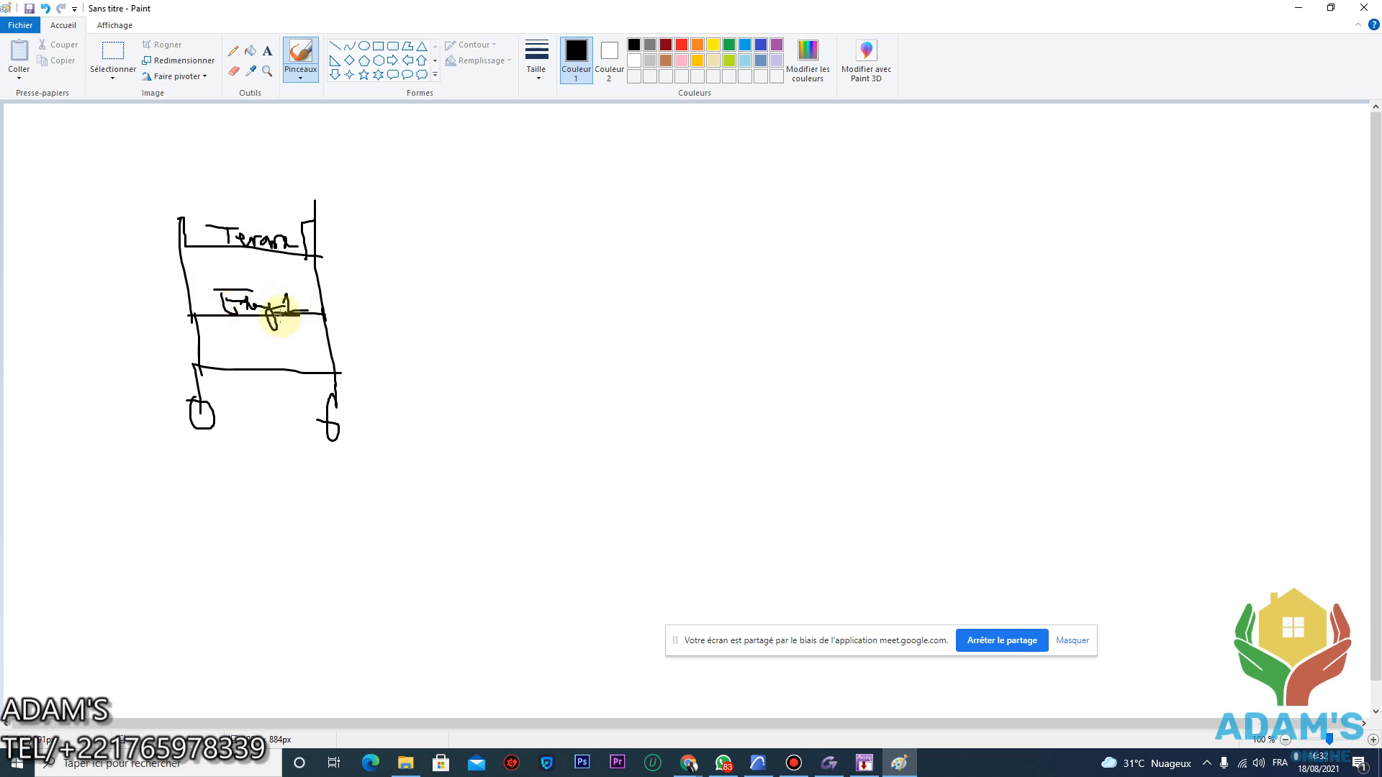
drag(237, 354, 289, 365)
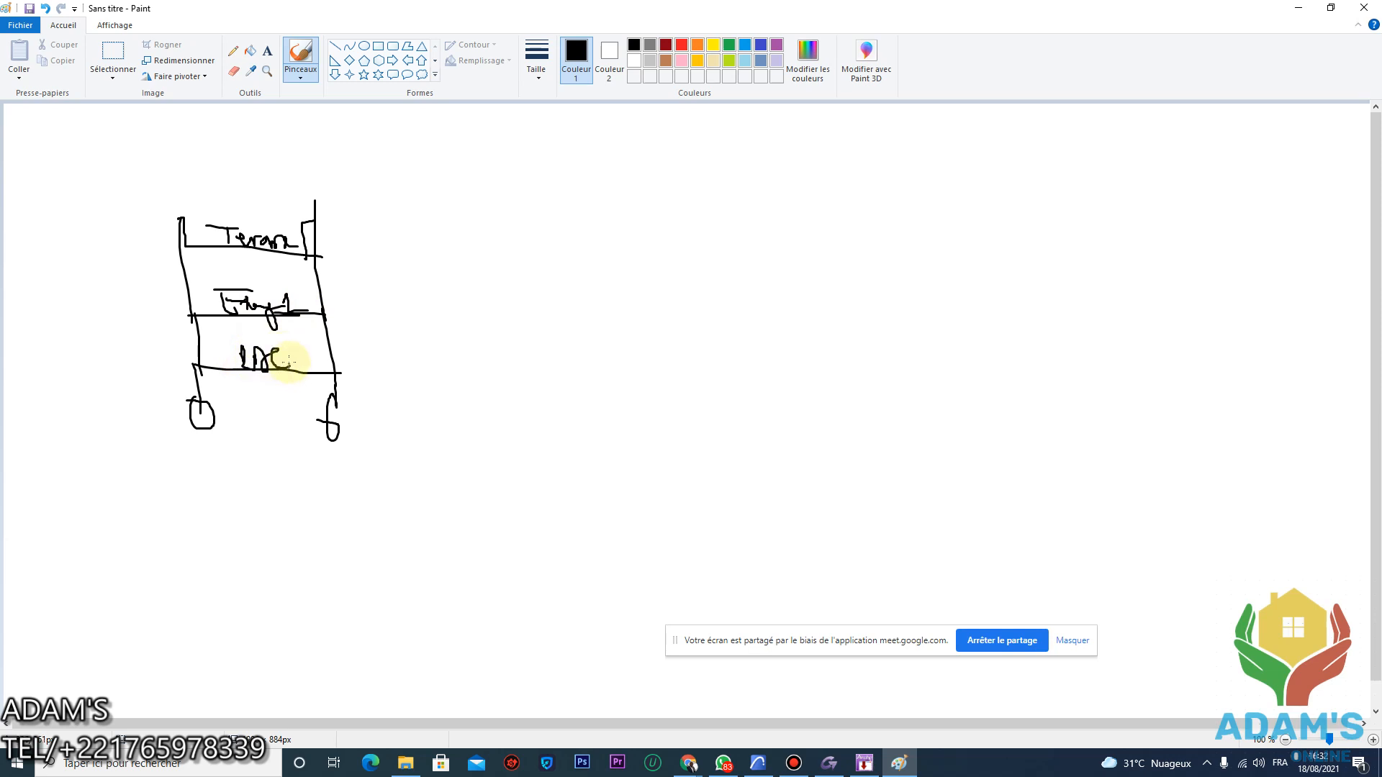
Add a short ledge mark beside each of the three levels and circle the Terrasse and Etage 1 labels in green
drag(312, 310, 362, 285)
drag(320, 374, 365, 348)
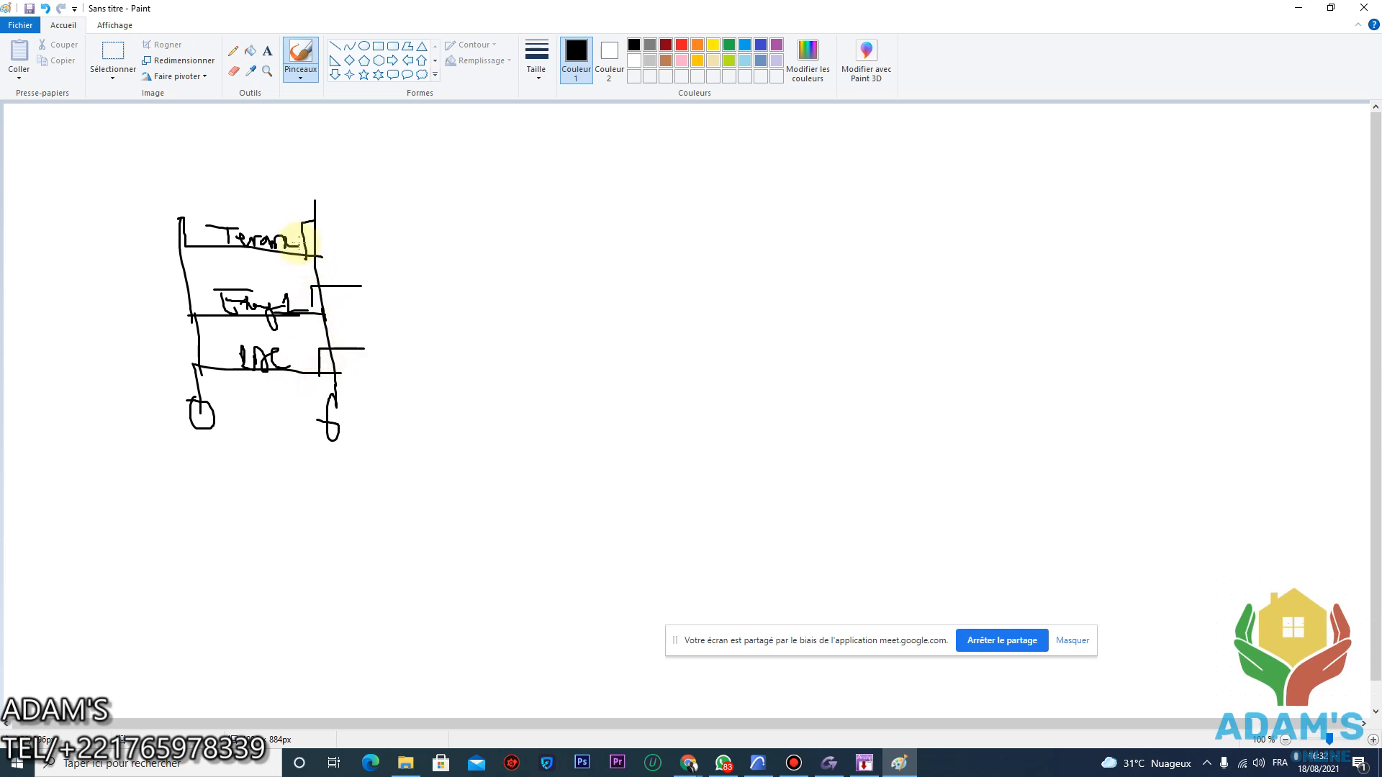
drag(309, 220, 345, 225)
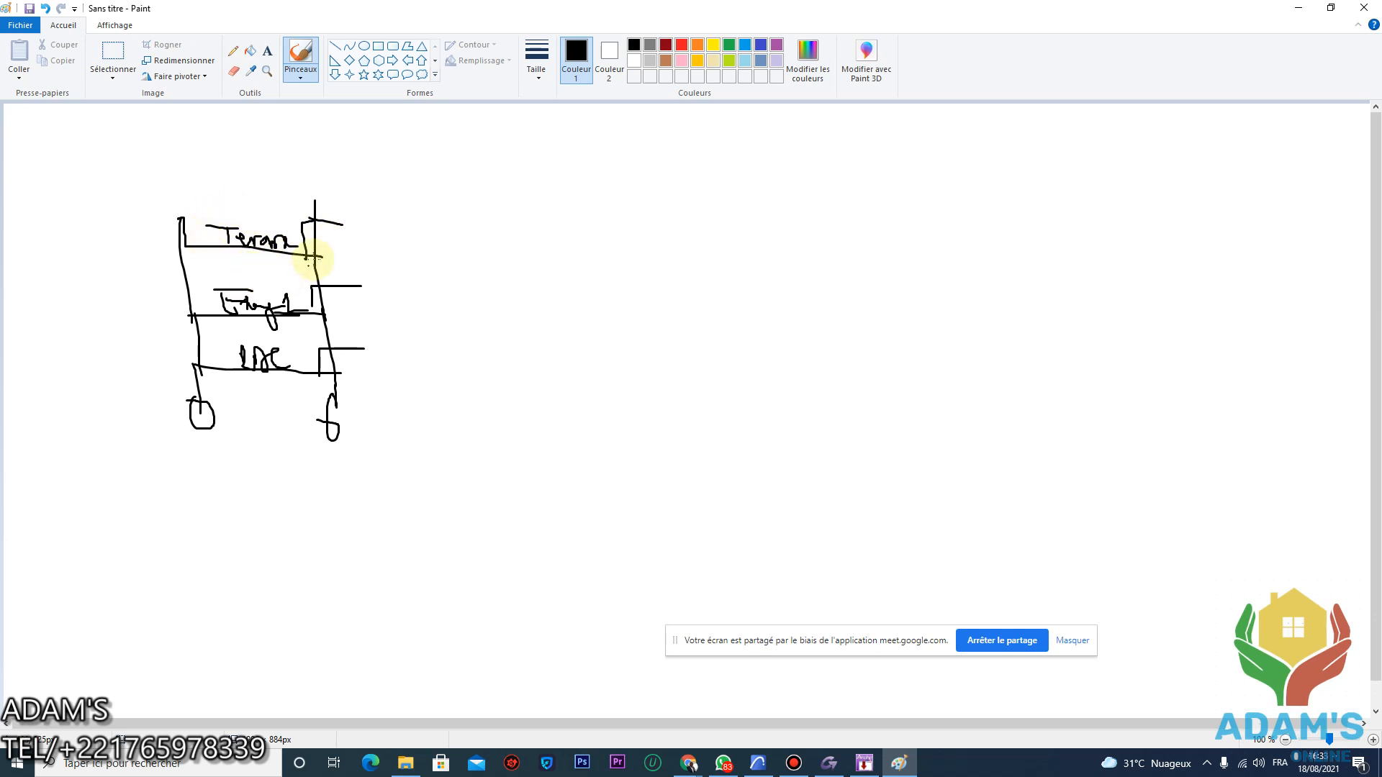
click(730, 45)
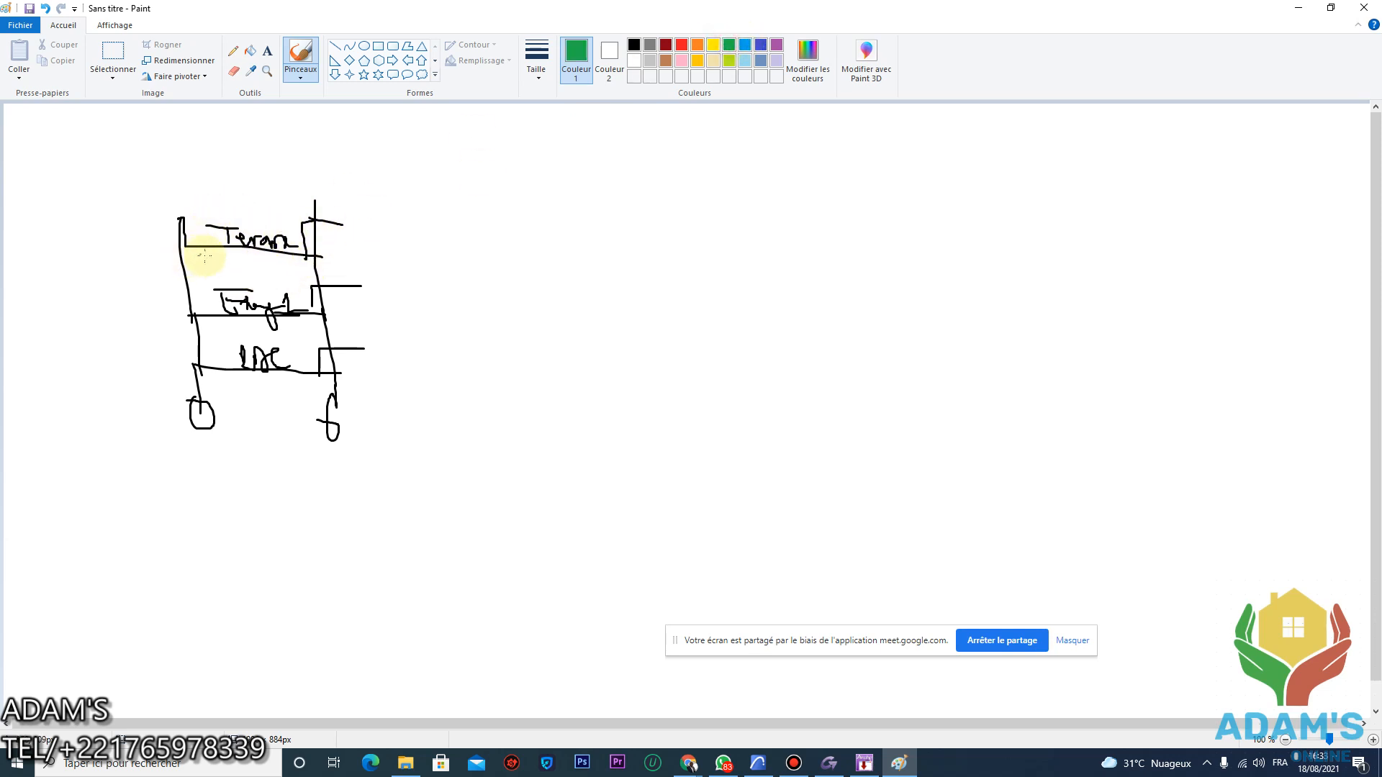
mouse_move(229, 210)
mouse_down()
mouse_move(209, 222)
mouse_move(246, 256)
mouse_move(296, 255)
mouse_move(300, 217)
mouse_move(226, 202)
mouse_up()
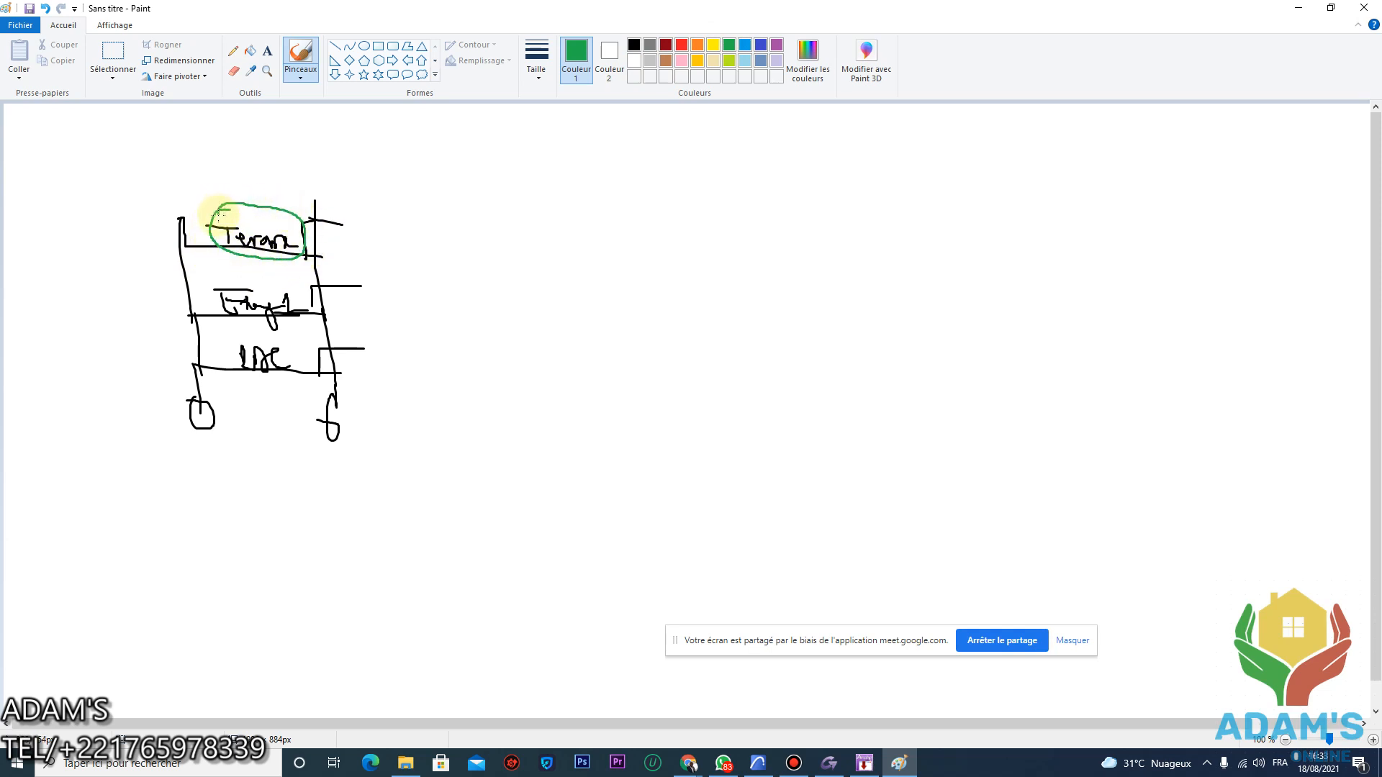
mouse_move(241, 270)
mouse_down()
mouse_move(205, 294)
mouse_move(231, 325)
mouse_move(303, 308)
mouse_move(263, 270)
mouse_move(239, 272)
mouse_up()
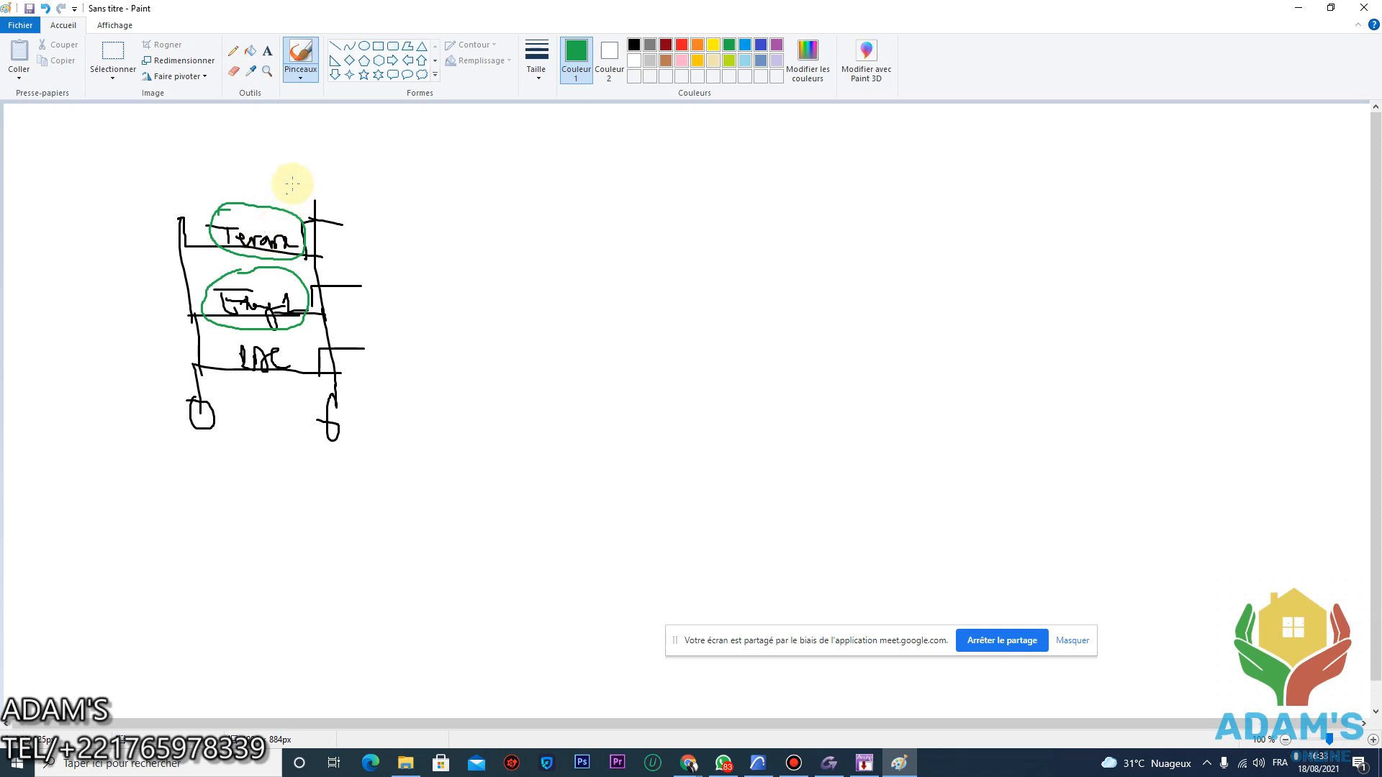
Write the permanent load formula G = PP + Et + Esp + Fs + R in green beside the sketch
drag(303, 130, 309, 167)
mouse_move(445, 132)
mouse_down()
mouse_move(452, 167)
mouse_move(458, 149)
mouse_up()
mouse_move(466, 156)
mouse_down()
mouse_move(490, 156)
mouse_move(484, 175)
mouse_move(530, 169)
mouse_move(530, 183)
mouse_up()
drag(527, 147, 556, 181)
mouse_move(550, 153)
mouse_down()
mouse_move(557, 140)
mouse_move(566, 160)
mouse_up()
mouse_move(578, 155)
mouse_down()
mouse_move(607, 156)
mouse_move(598, 180)
mouse_move(640, 147)
mouse_up()
drag(630, 162, 641, 160)
mouse_move(652, 150)
mouse_down()
mouse_move(655, 185)
mouse_move(658, 163)
mouse_up()
mouse_move(674, 164)
mouse_down()
mouse_move(707, 165)
mouse_move(703, 183)
mouse_move(757, 170)
mouse_up()
mouse_move(731, 149)
mouse_down()
mouse_move(763, 148)
mouse_move(775, 174)
mouse_up()
mouse_move(787, 155)
mouse_down()
mouse_move(788, 207)
mouse_move(795, 170)
mouse_move(857, 164)
mouse_move(854, 191)
mouse_up()
mouse_move(878, 154)
mouse_down()
mouse_move(894, 191)
mouse_move(904, 147)
mouse_move(915, 164)
mouse_up()
mouse_move(928, 156)
mouse_down()
mouse_move(923, 188)
mouse_move(984, 164)
mouse_move(979, 187)
mouse_up()
drag(1010, 132, 1021, 173)
drag(1015, 144, 1055, 181)
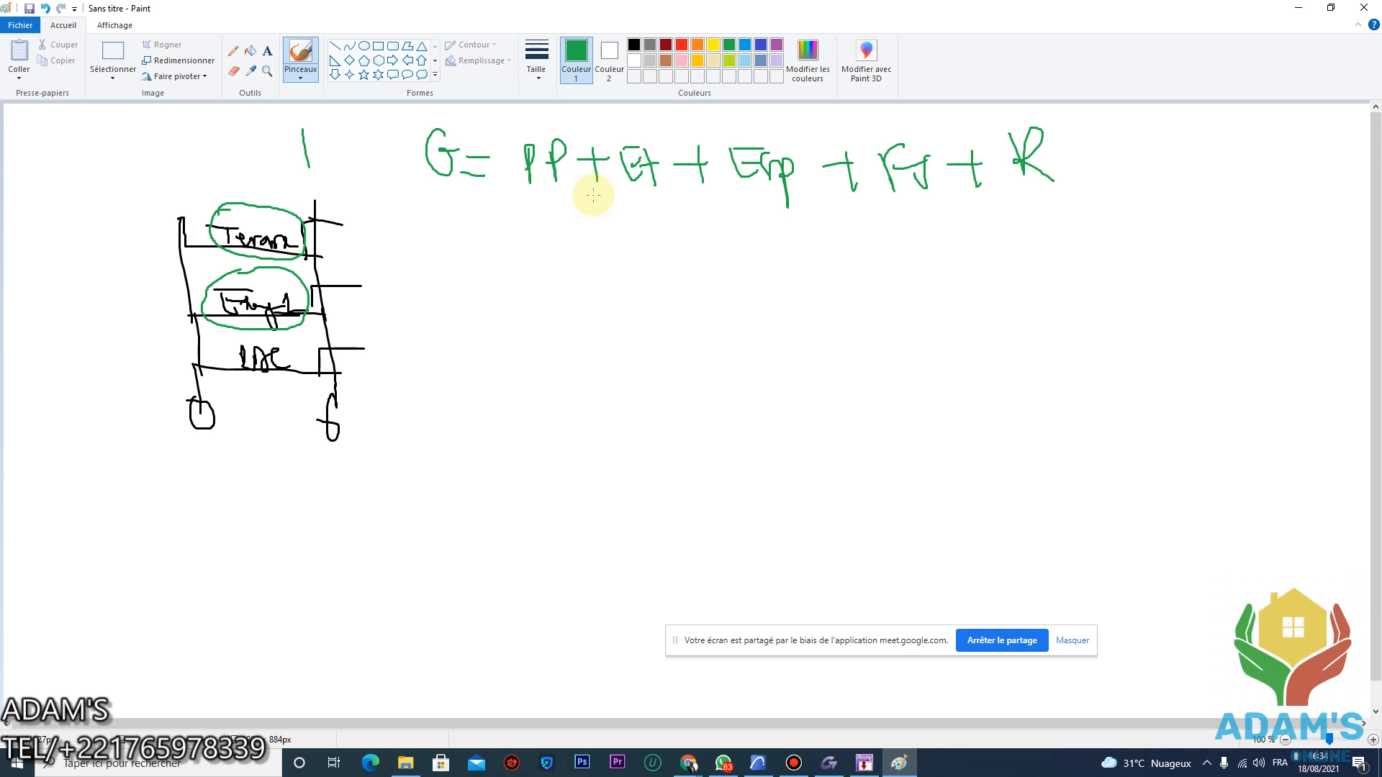
Draw a blue brace under the terms from Et to R and write an underlined label S-PLAF beneath it
click(761, 45)
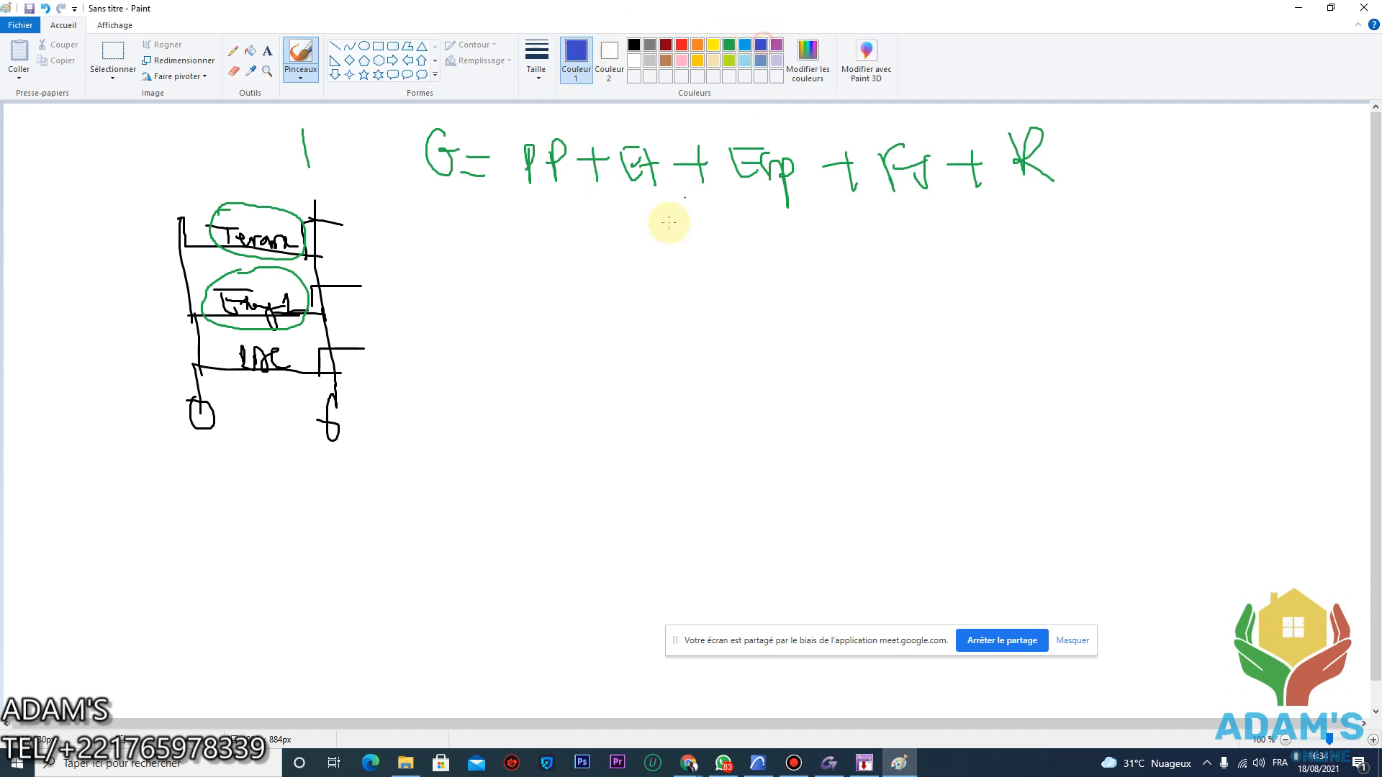
mouse_move(631, 195)
mouse_down()
mouse_move(833, 234)
mouse_move(985, 241)
mouse_move(1065, 219)
mouse_up()
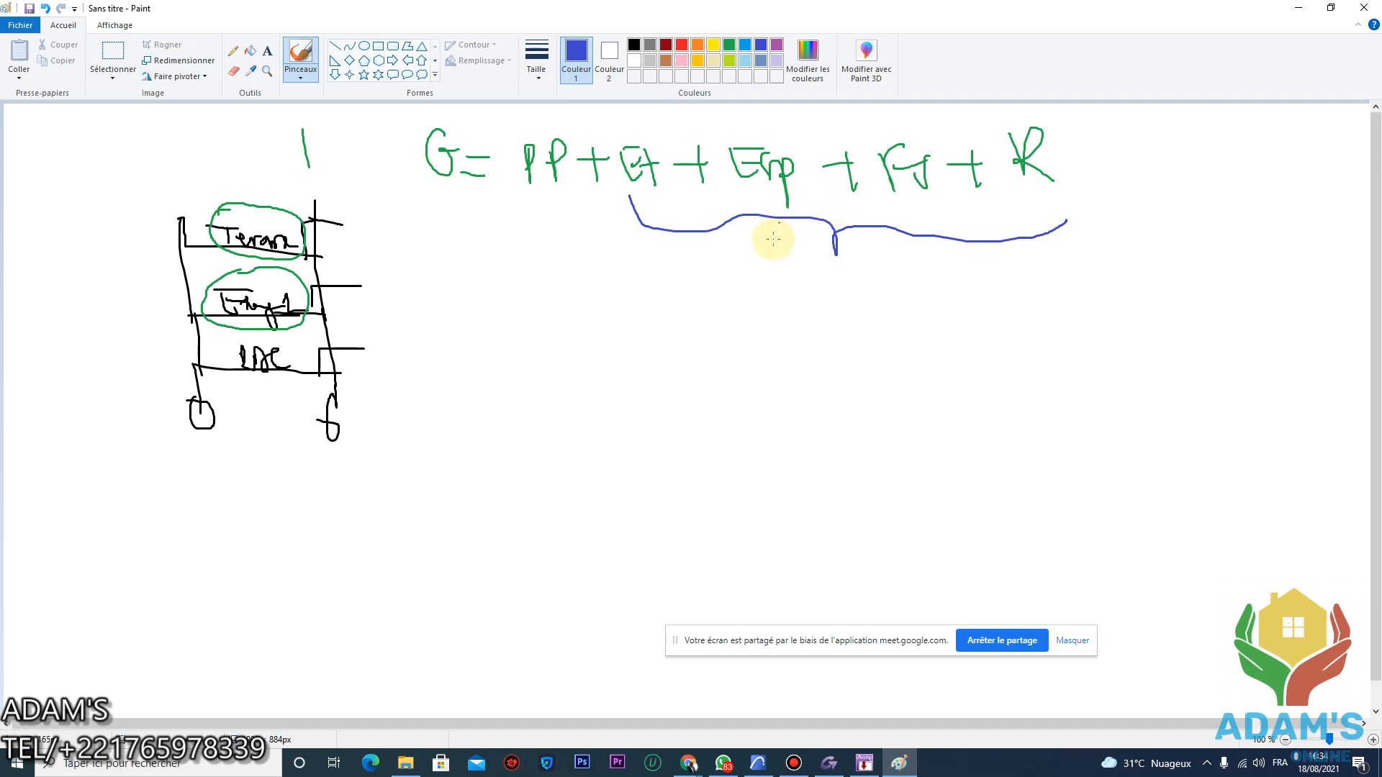
mouse_move(764, 262)
mouse_down()
mouse_move(783, 254)
mouse_move(802, 282)
mouse_move(835, 269)
mouse_move(826, 295)
mouse_move(836, 282)
mouse_up()
drag(808, 275, 892, 272)
mouse_move(767, 303)
mouse_down()
mouse_move(878, 288)
mouse_move(883, 300)
mouse_up()
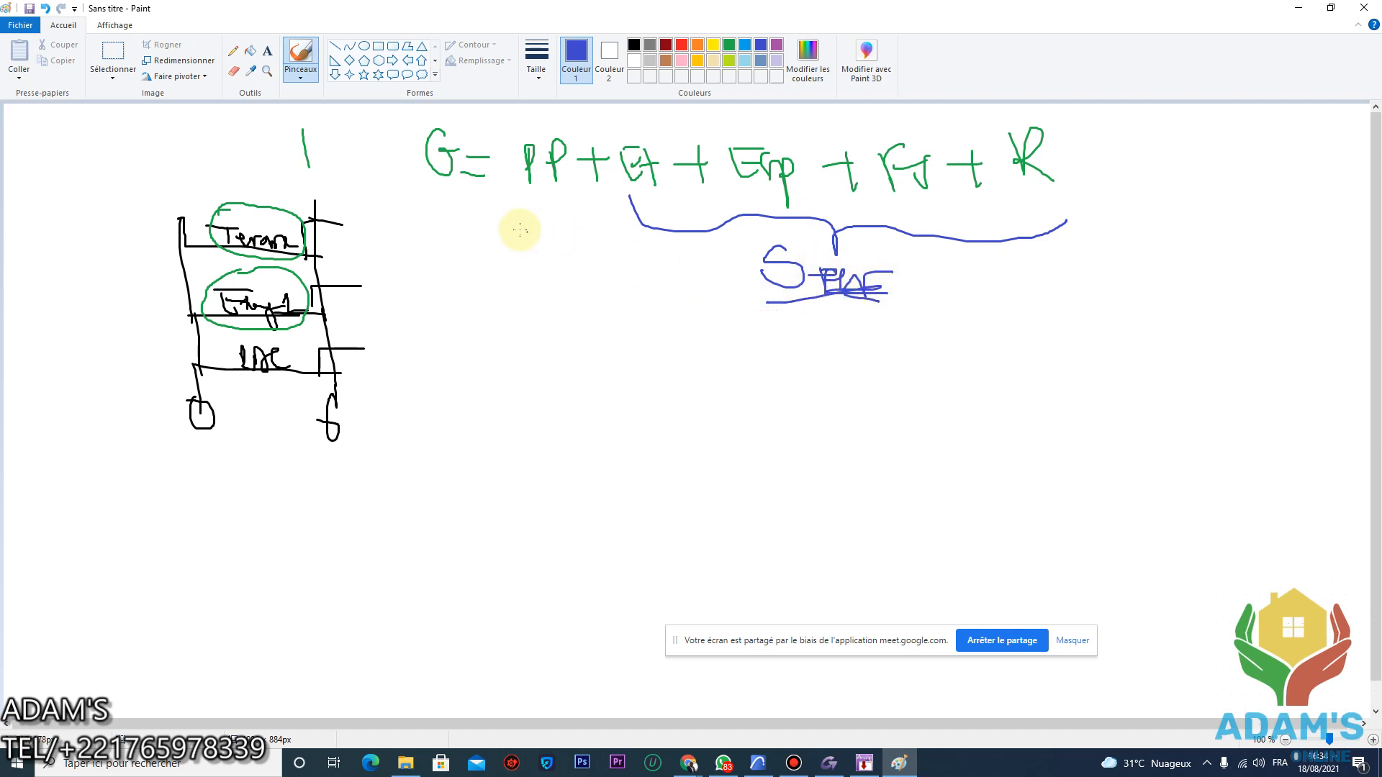
Circle and cross out PP in red, and write 0,12 + 1,54 + 0,3 below the blue label
click(682, 44)
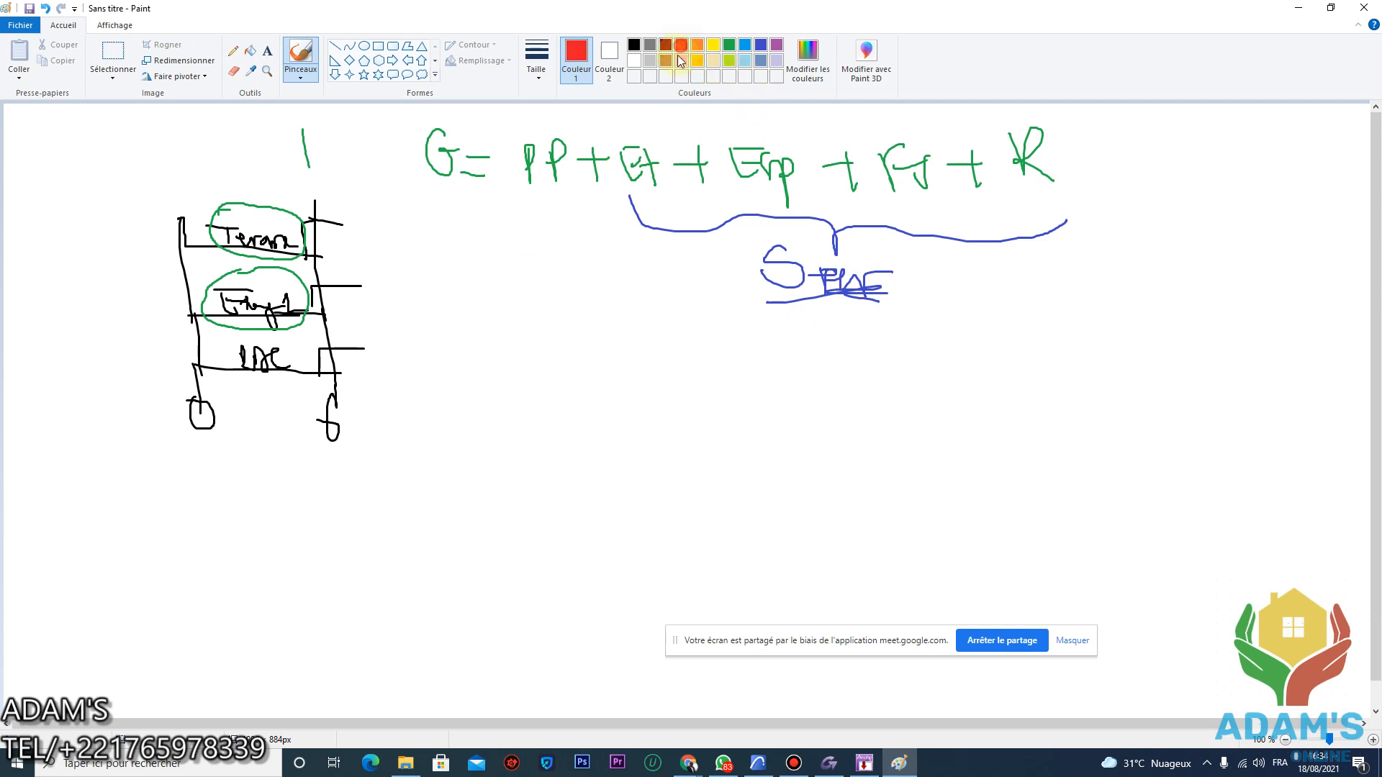
mouse_move(580, 130)
mouse_down()
mouse_move(508, 141)
mouse_move(569, 189)
mouse_move(580, 128)
mouse_move(530, 160)
mouse_move(571, 174)
mouse_up()
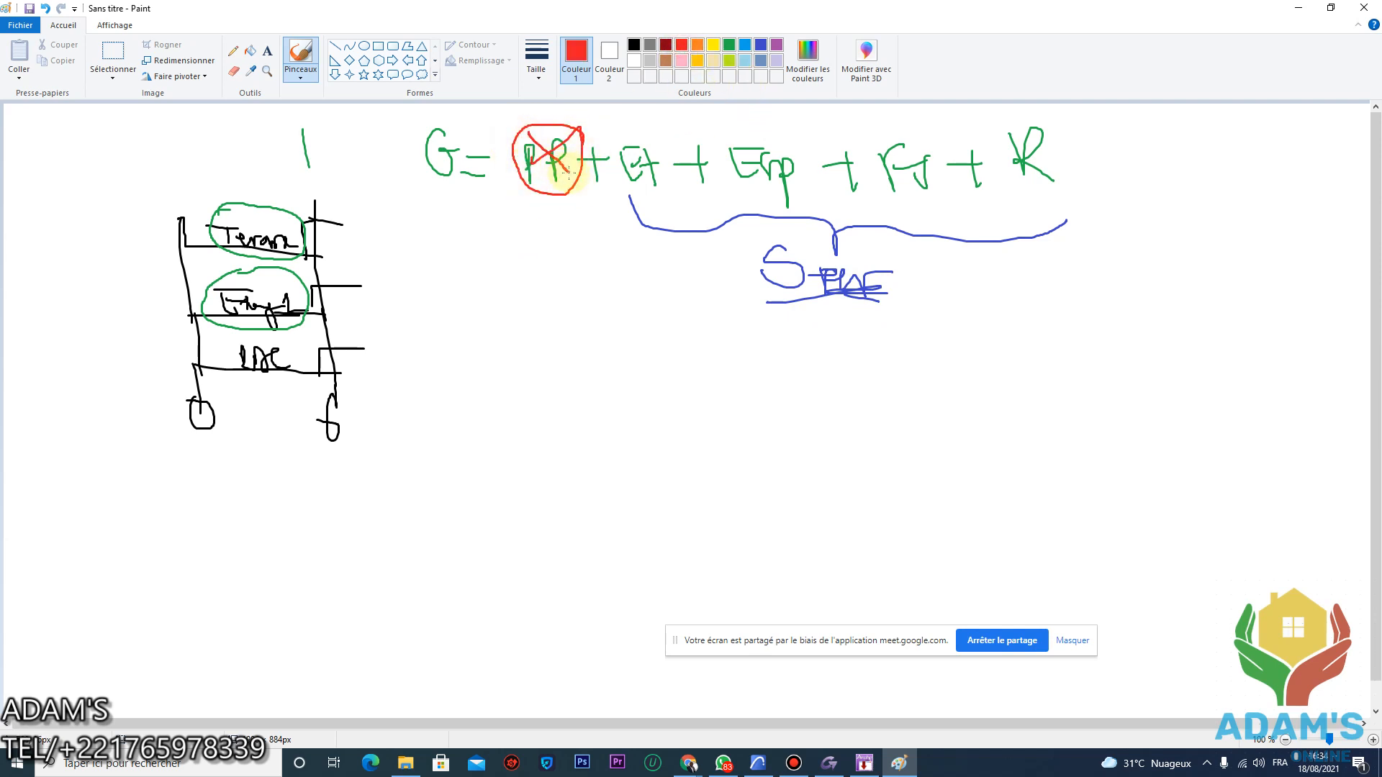
drag(553, 115, 549, 180)
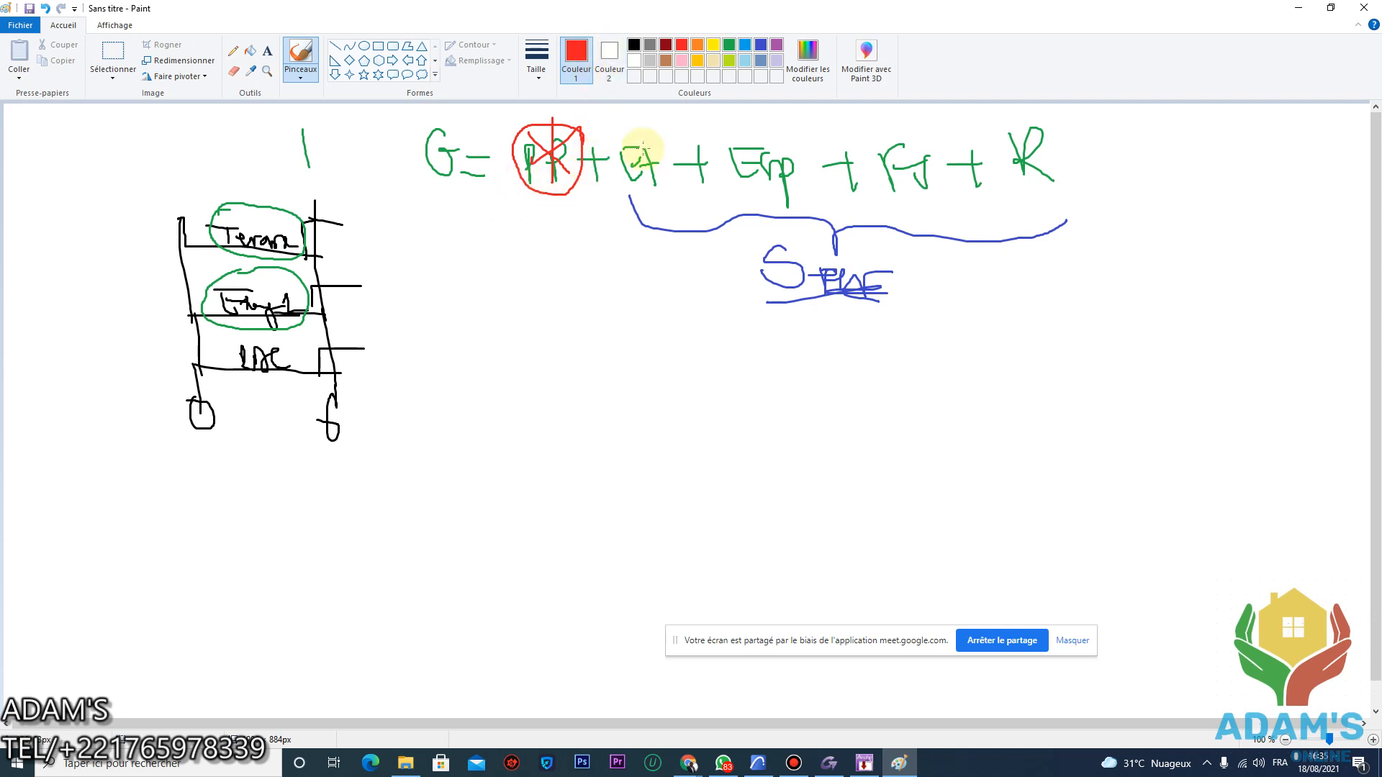
mouse_move(641, 297)
mouse_down()
mouse_move(673, 365)
mouse_move(715, 327)
mouse_move(897, 356)
mouse_move(921, 312)
mouse_move(913, 321)
mouse_move(941, 309)
mouse_move(985, 363)
mouse_up()
mouse_move(992, 311)
mouse_down()
mouse_move(1008, 321)
mouse_move(1000, 333)
mouse_up()
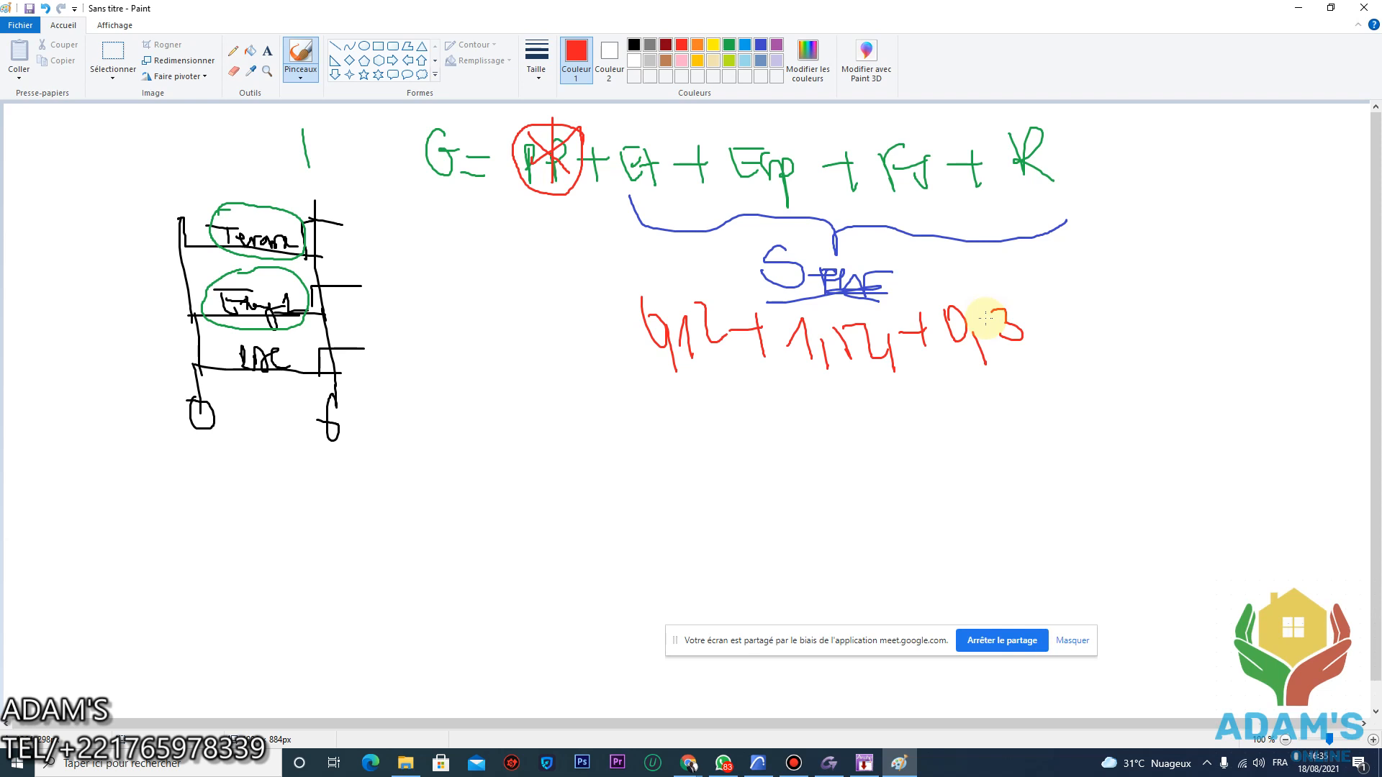
Switch to the Google Meet call to check on the participant, and return to the Paint drawing
click(731, 767)
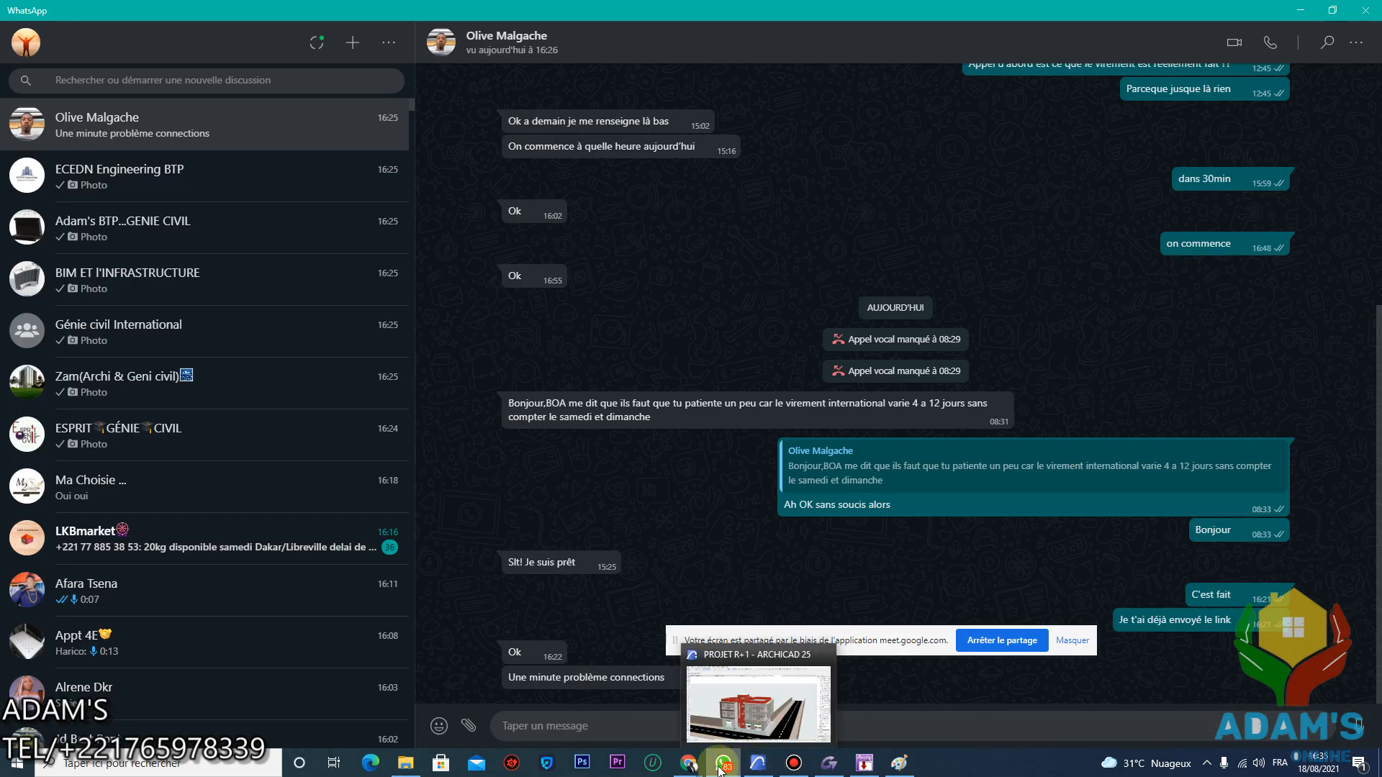
mouse_move(706, 769)
click(664, 691)
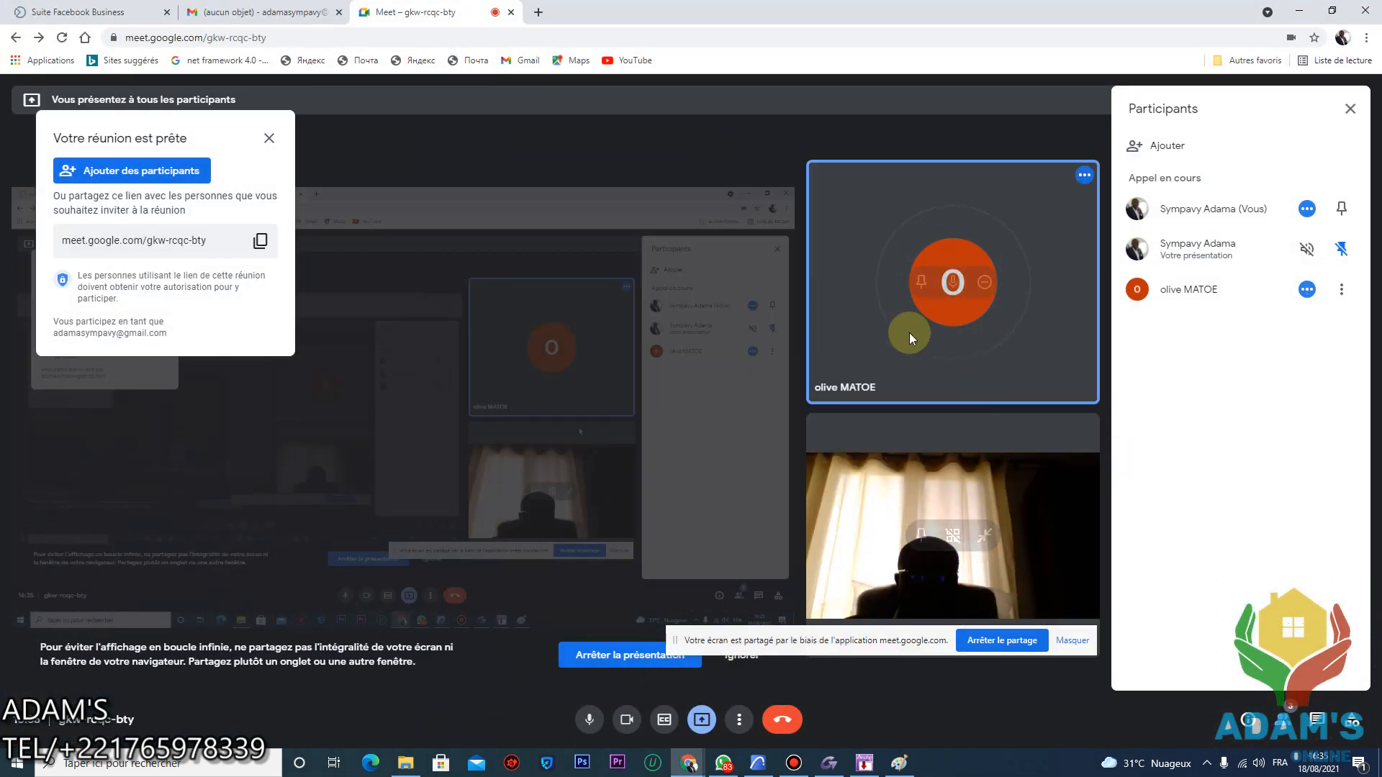
click(899, 763)
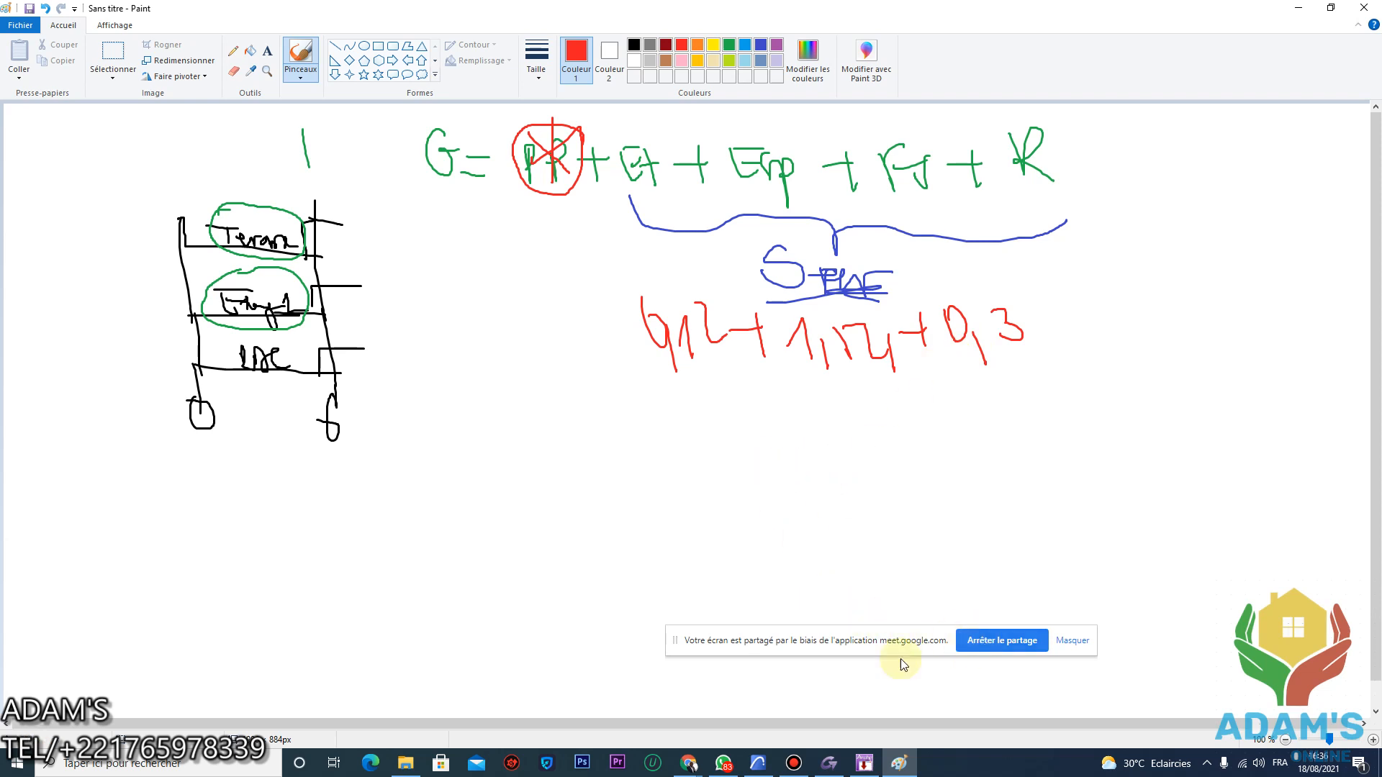
click(821, 765)
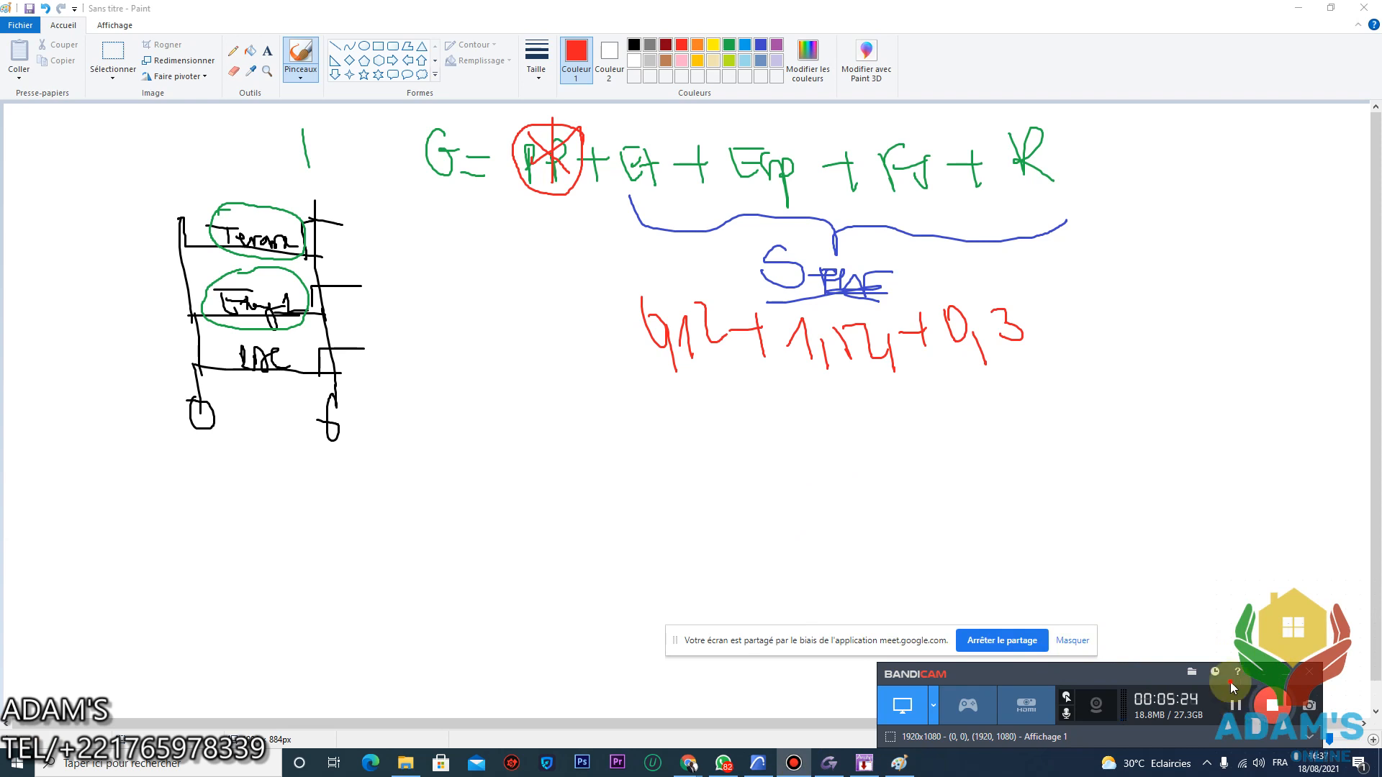
Correct the last figure to 0,27, complete the red sum with + 1 and underline it
mouse_move(1028, 294)
mouse_down()
mouse_move(1008, 335)
mouse_move(1041, 315)
mouse_move(1045, 355)
mouse_up()
mouse_move(1023, 331)
mouse_down()
mouse_move(1097, 321)
mouse_move(1077, 362)
mouse_up()
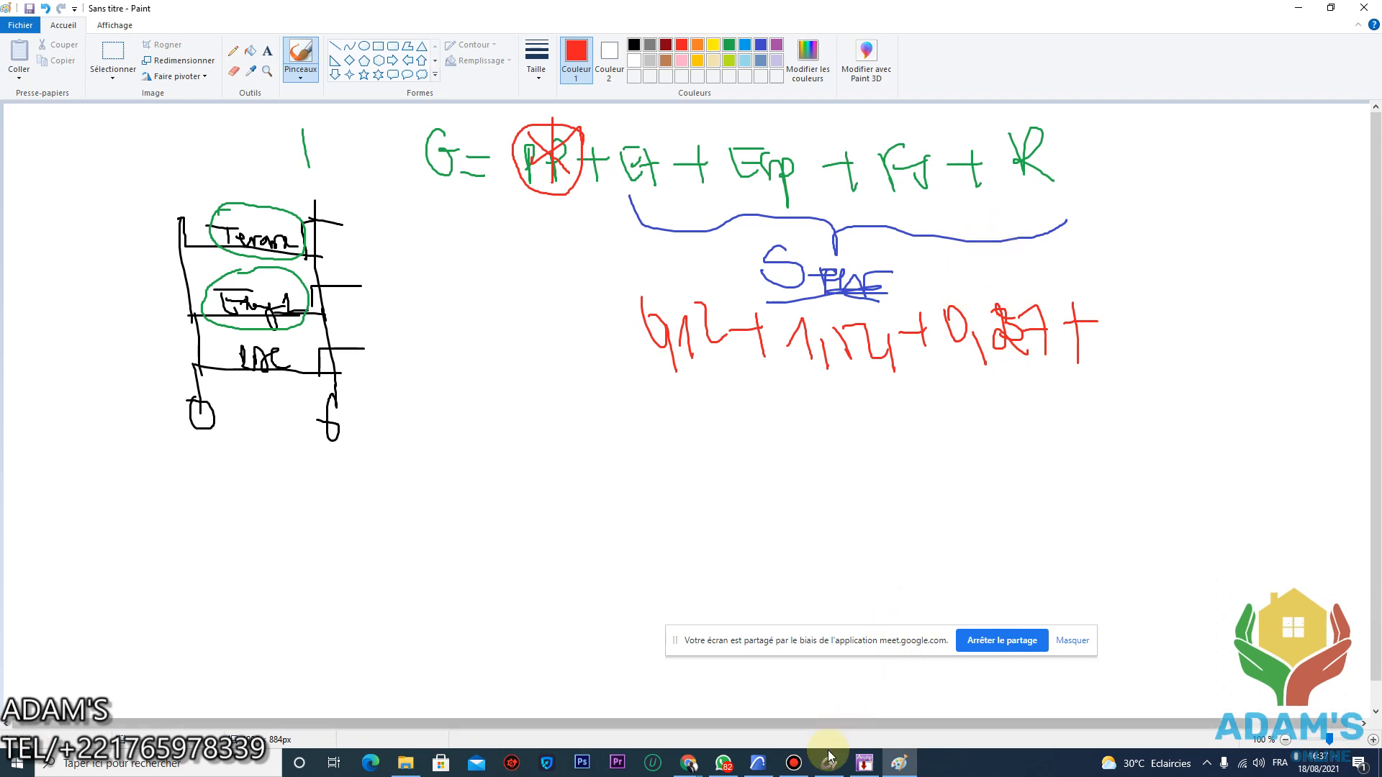
mouse_move(689, 763)
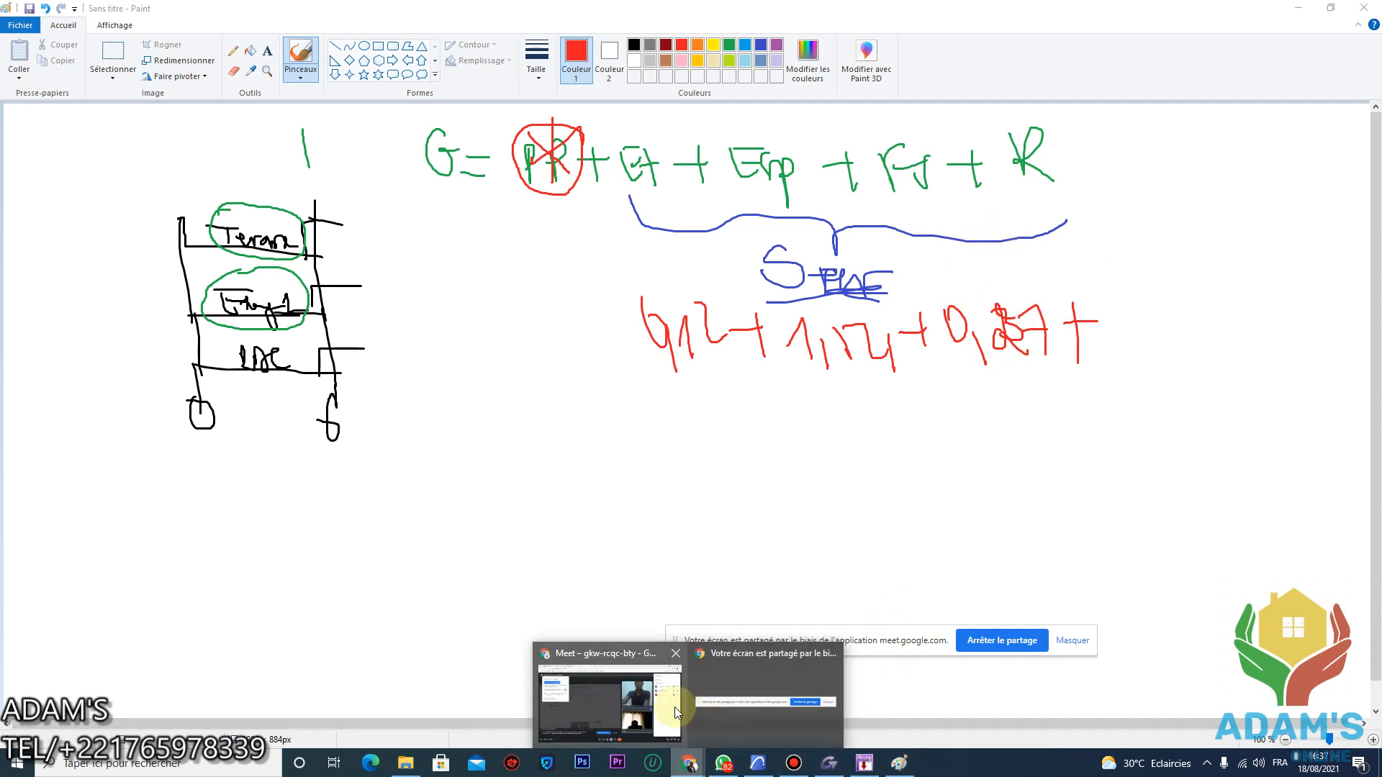
click(648, 684)
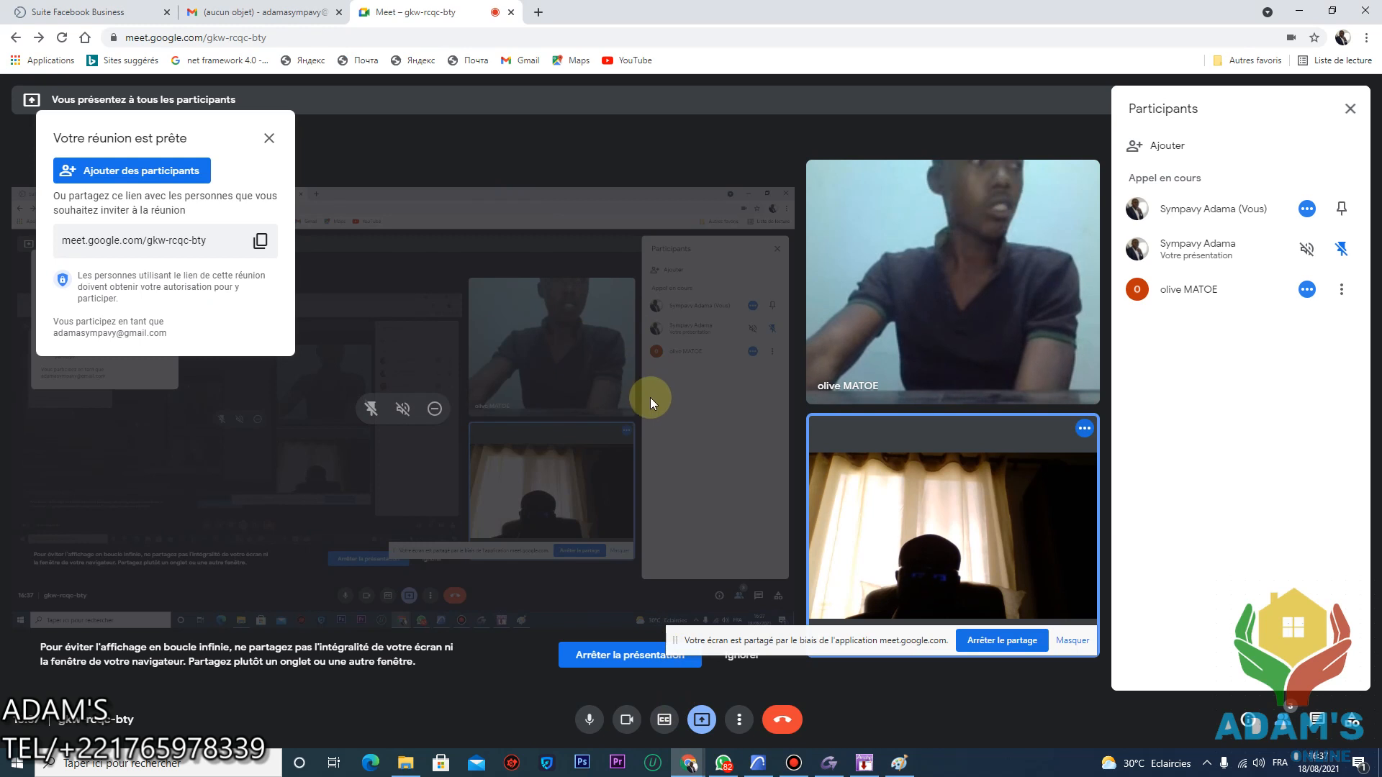
click(899, 763)
drag(1110, 325, 1139, 353)
drag(668, 379, 1161, 393)
Open the Calculator and move its window over the building sketch so the red sum stays readable
click(139, 770)
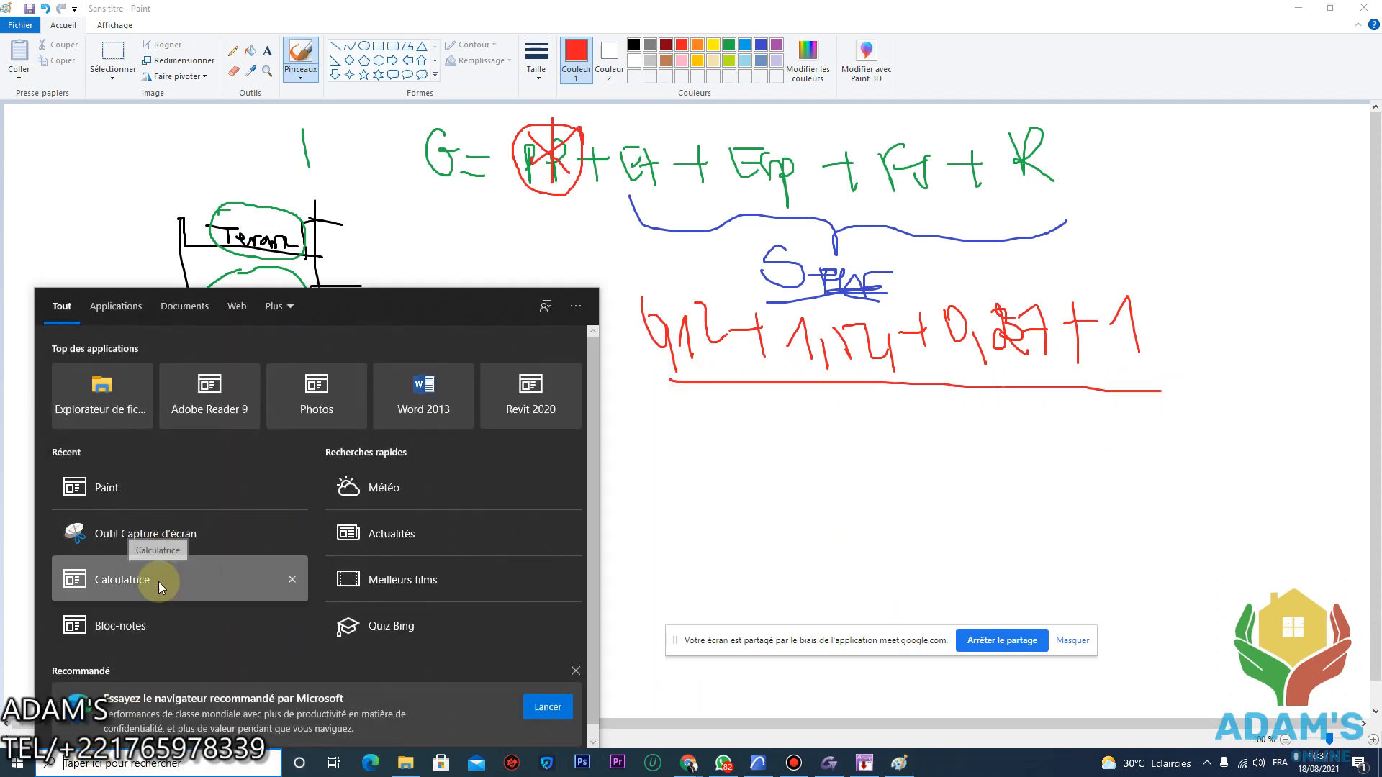
click(158, 582)
drag(1116, 179, 335, 192)
Calculate the sum 0,12 + 1,54 + 0,27 + 1 in the Calculator
click(418, 533)
click(331, 503)
click(390, 513)
click(459, 506)
click(329, 504)
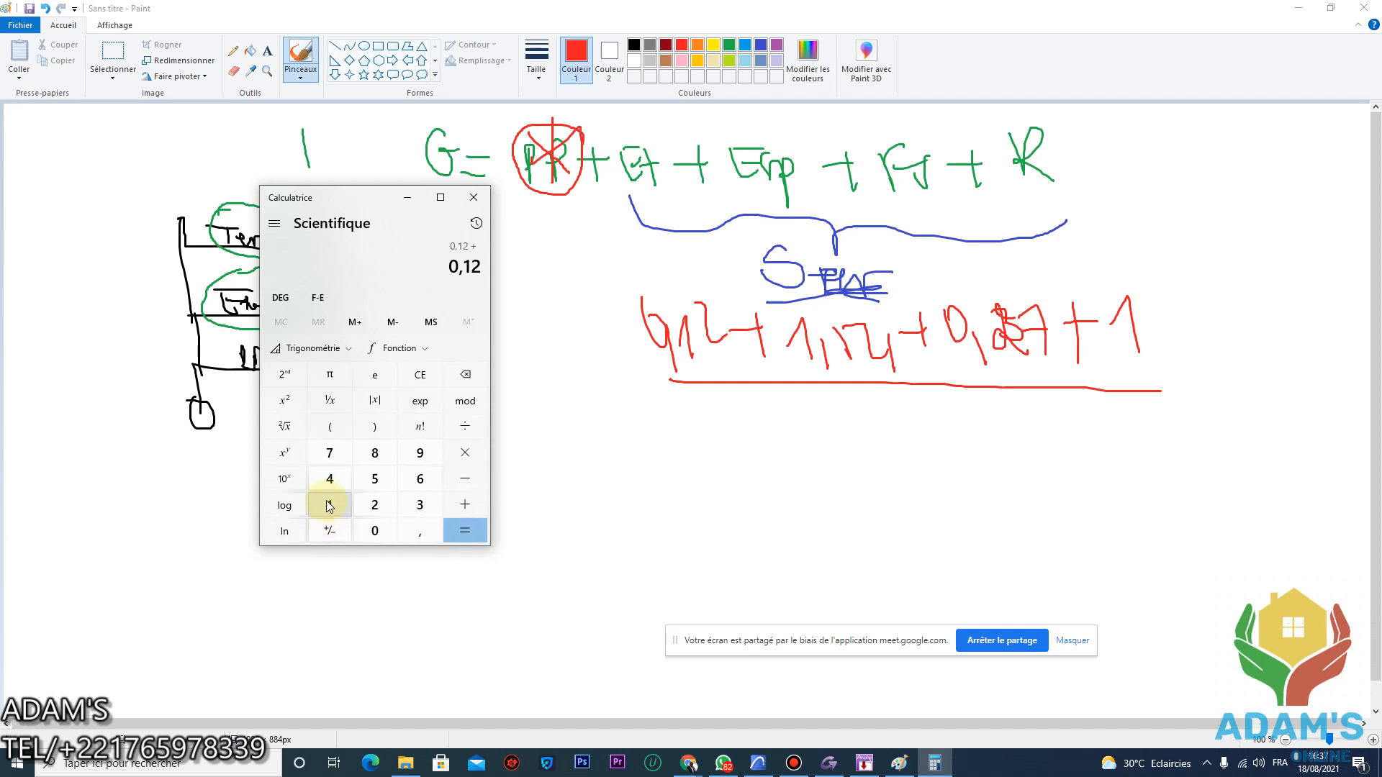
click(416, 536)
click(375, 478)
click(330, 478)
click(465, 506)
click(420, 530)
click(374, 505)
click(330, 452)
click(465, 508)
click(330, 505)
click(465, 530)
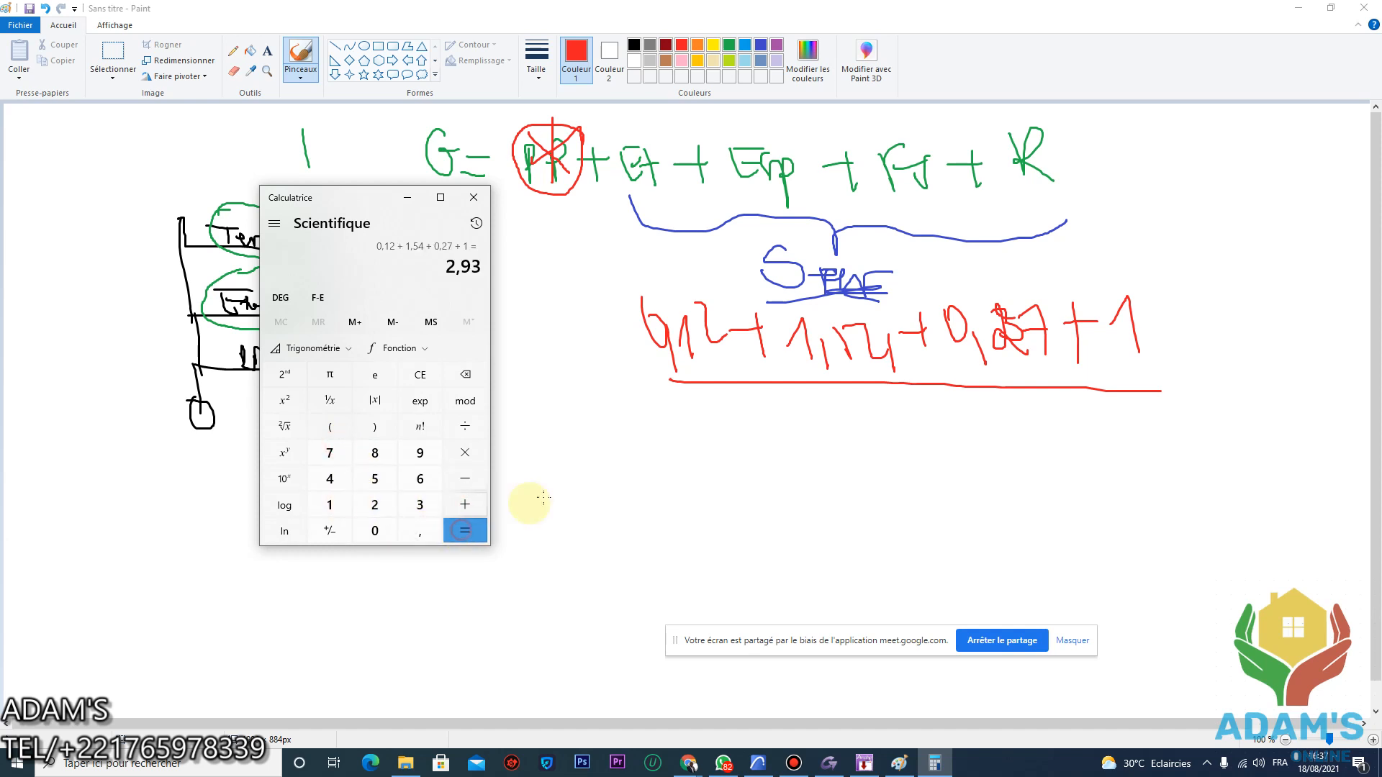
Write the result "= 2,93 kPa" in red after the underlined sum in the Paint drawing
click(1163, 366)
drag(1164, 365, 1186, 364)
mouse_move(1167, 382)
mouse_down()
mouse_move(1215, 367)
mouse_move(1228, 396)
mouse_up()
mouse_move(1251, 344)
mouse_down()
mouse_move(1248, 380)
mouse_move(1259, 357)
mouse_move(1258, 373)
mouse_move(1305, 363)
mouse_move(1312, 407)
mouse_up()
mouse_move(1315, 360)
mouse_down()
mouse_move(1335, 367)
mouse_move(1337, 388)
mouse_up()
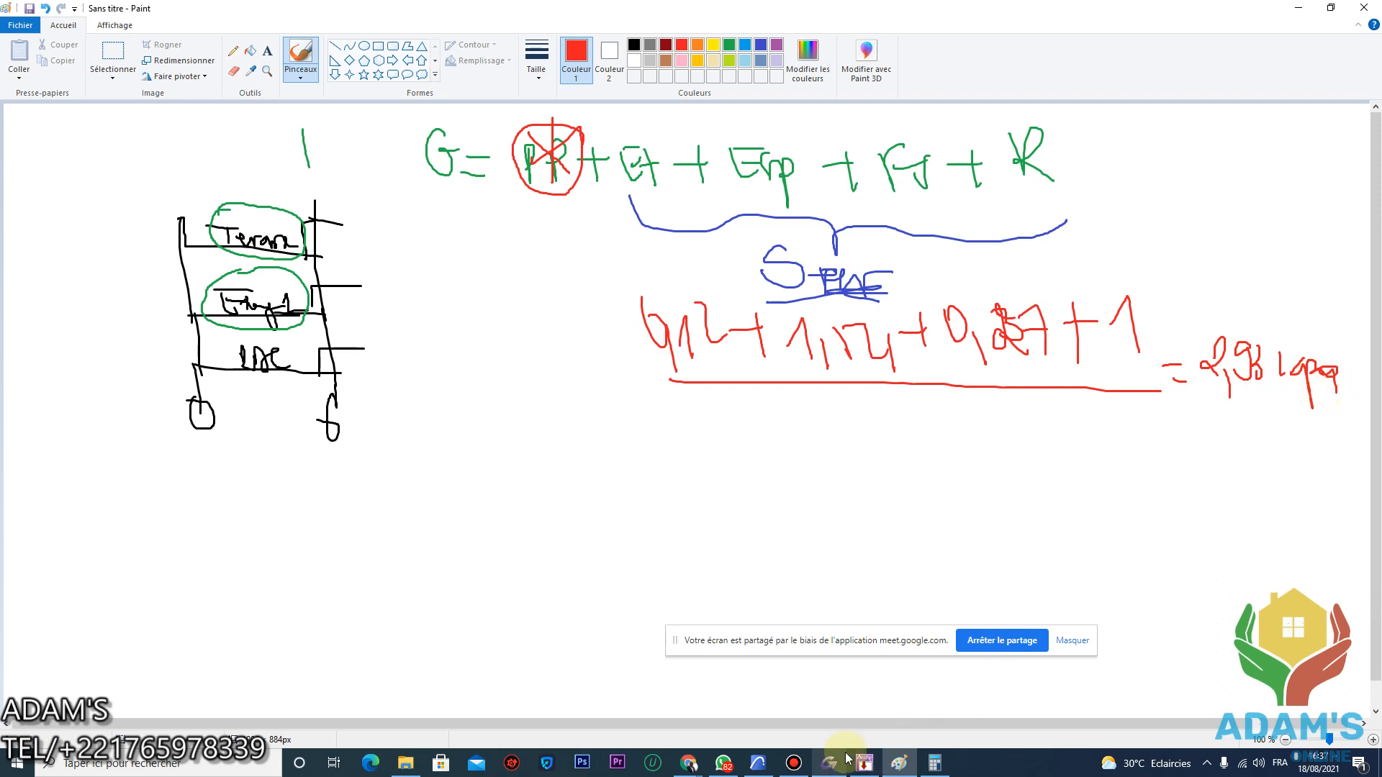
Switch to the Google Meet call to check on the participant, and switch to Arche Ossature and accept saving the model
mouse_move(689, 764)
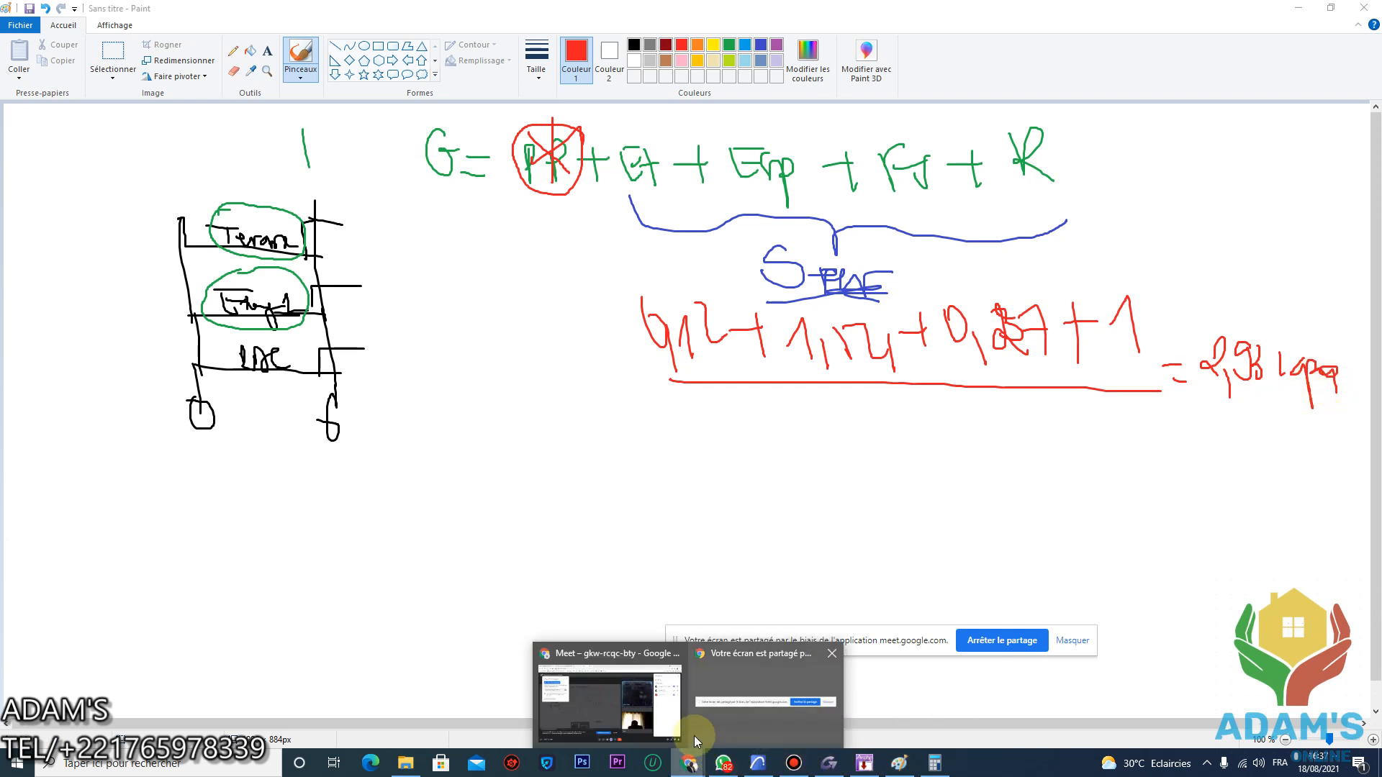
click(664, 713)
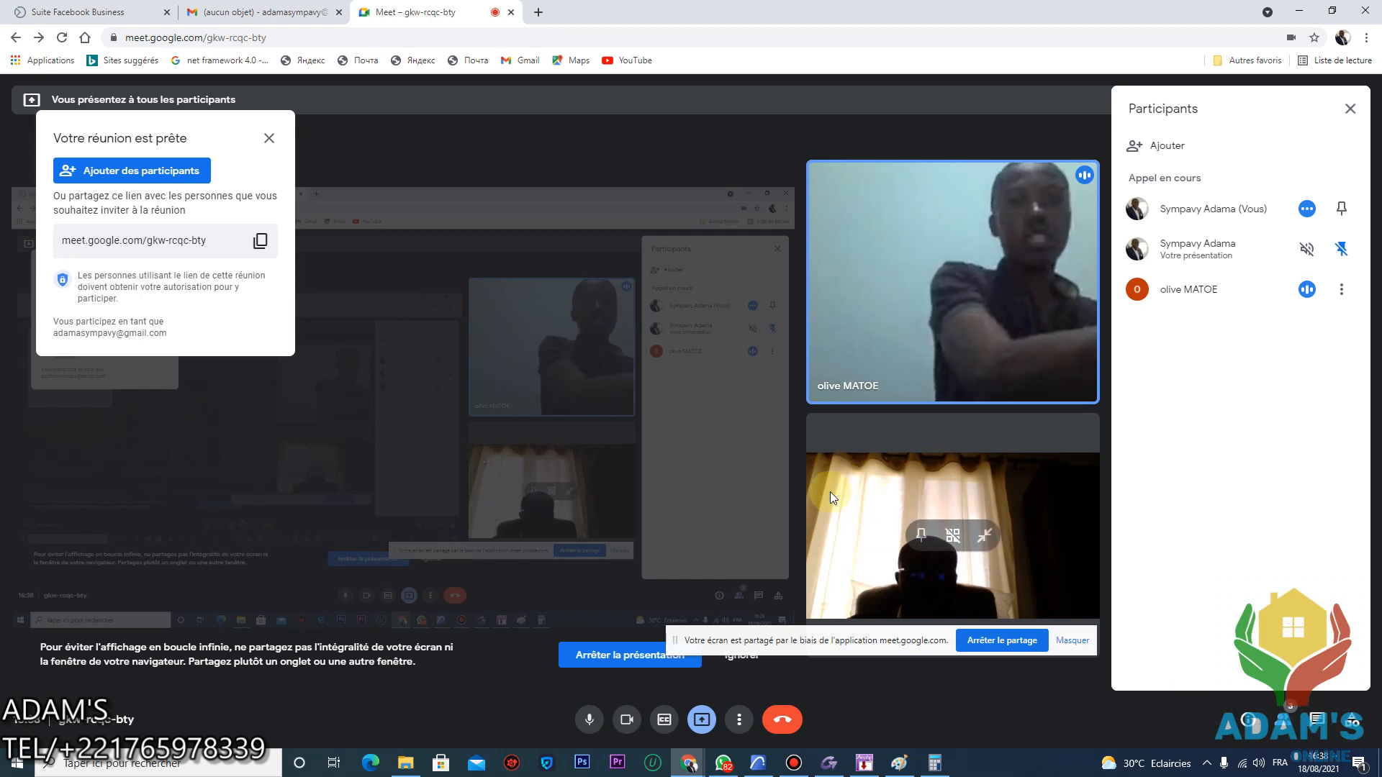
click(864, 763)
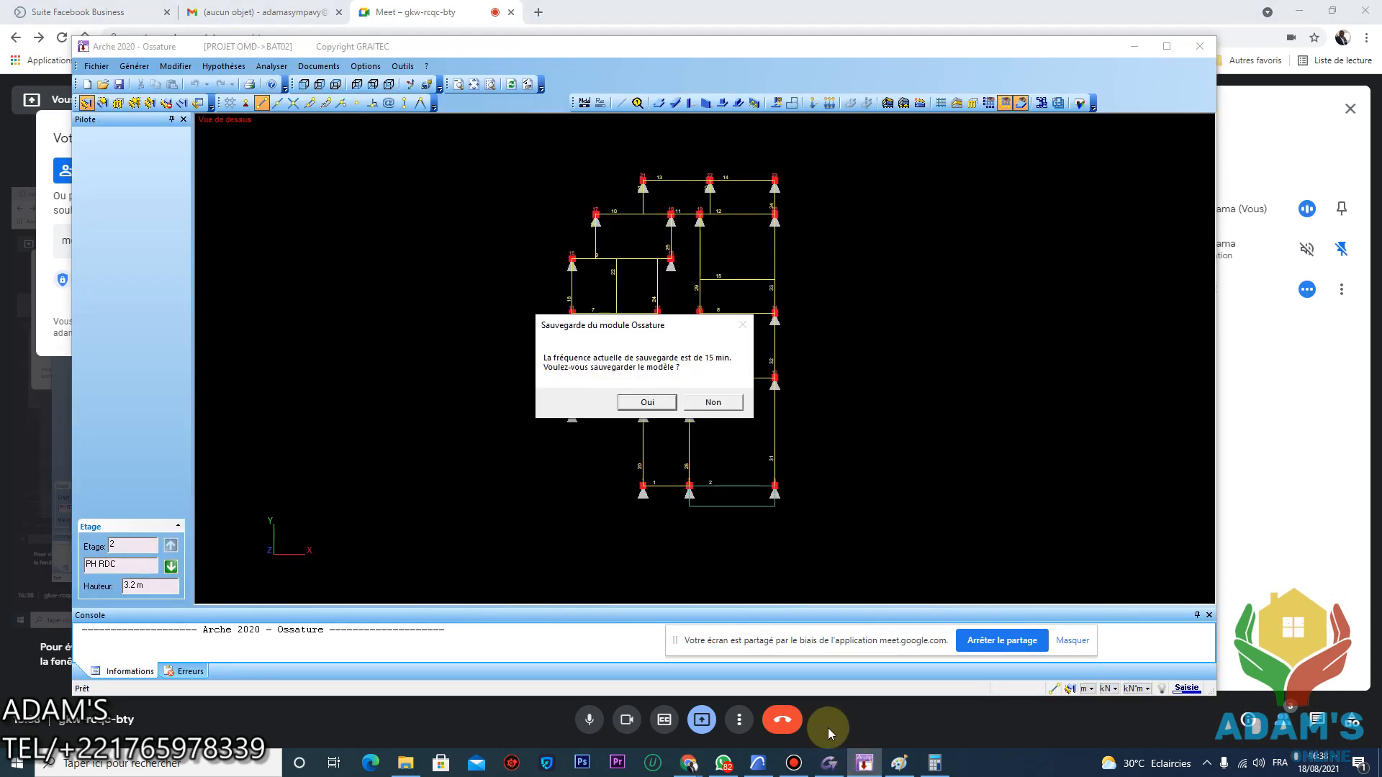
click(648, 402)
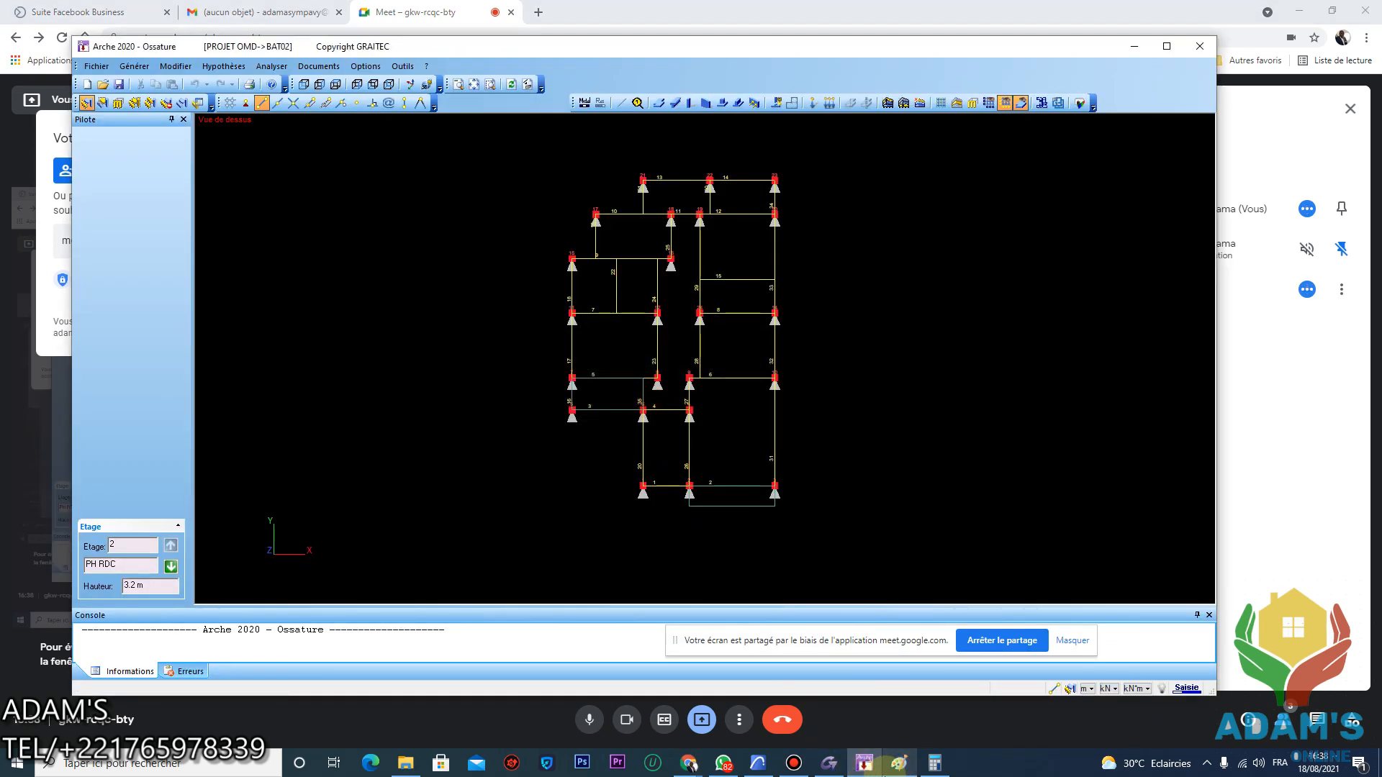
Check the Bandicam recorder's status and bring the Arche Ossature plan back up
click(832, 768)
click(835, 768)
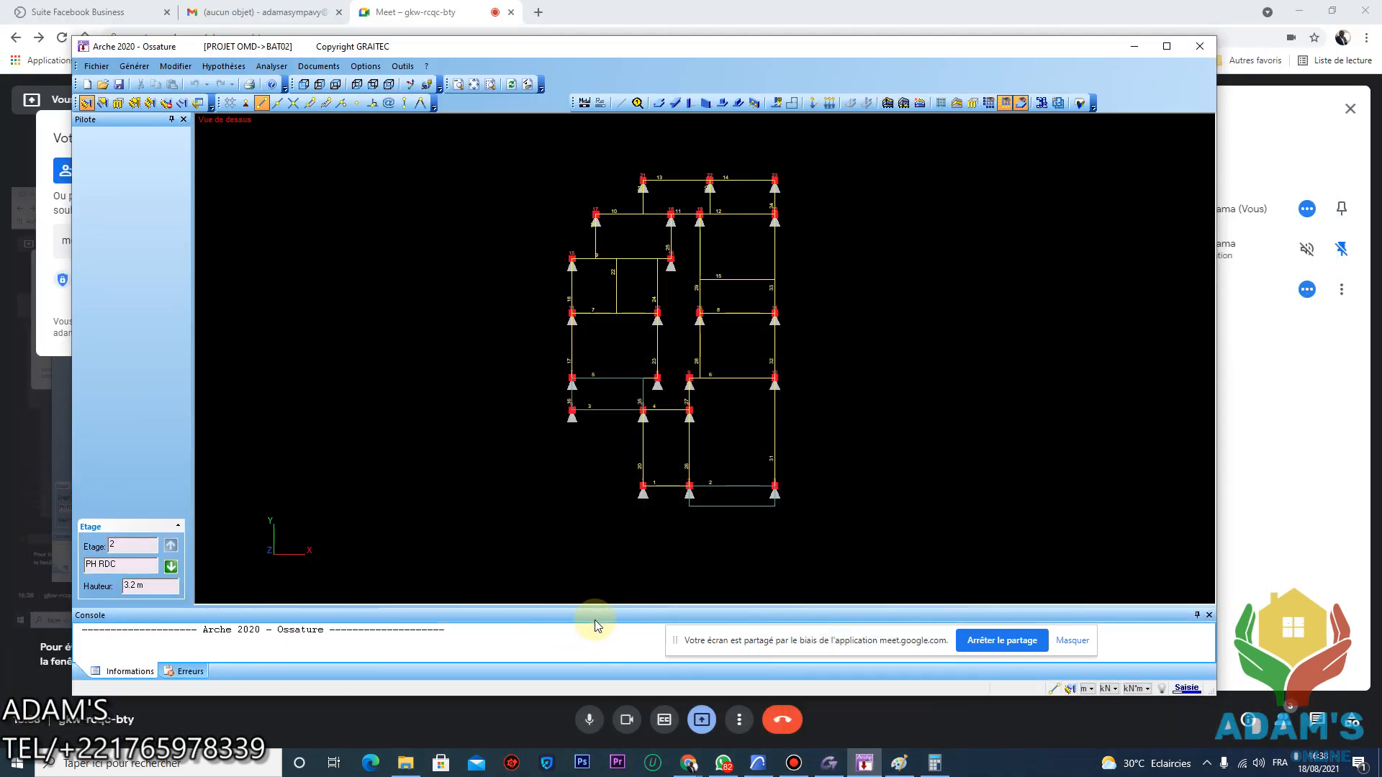
click(795, 763)
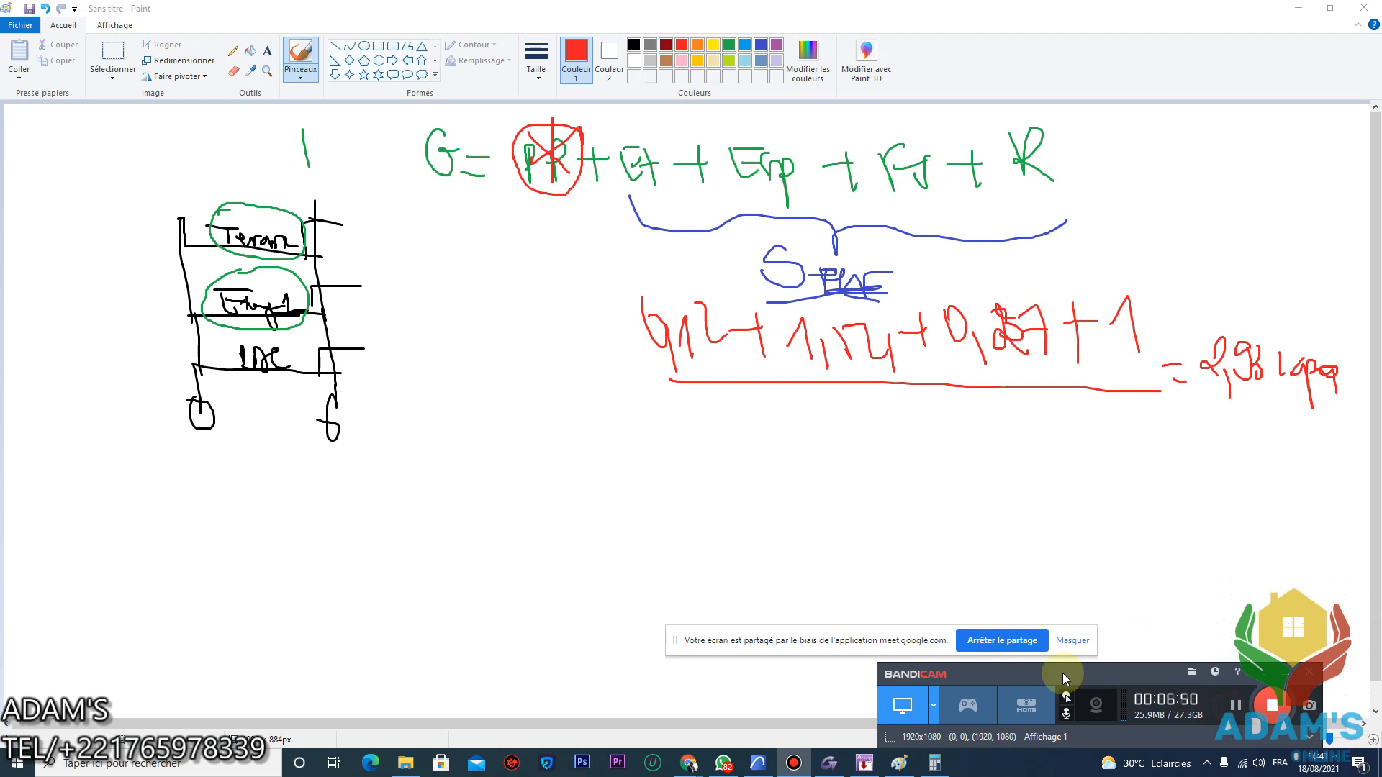
click(861, 764)
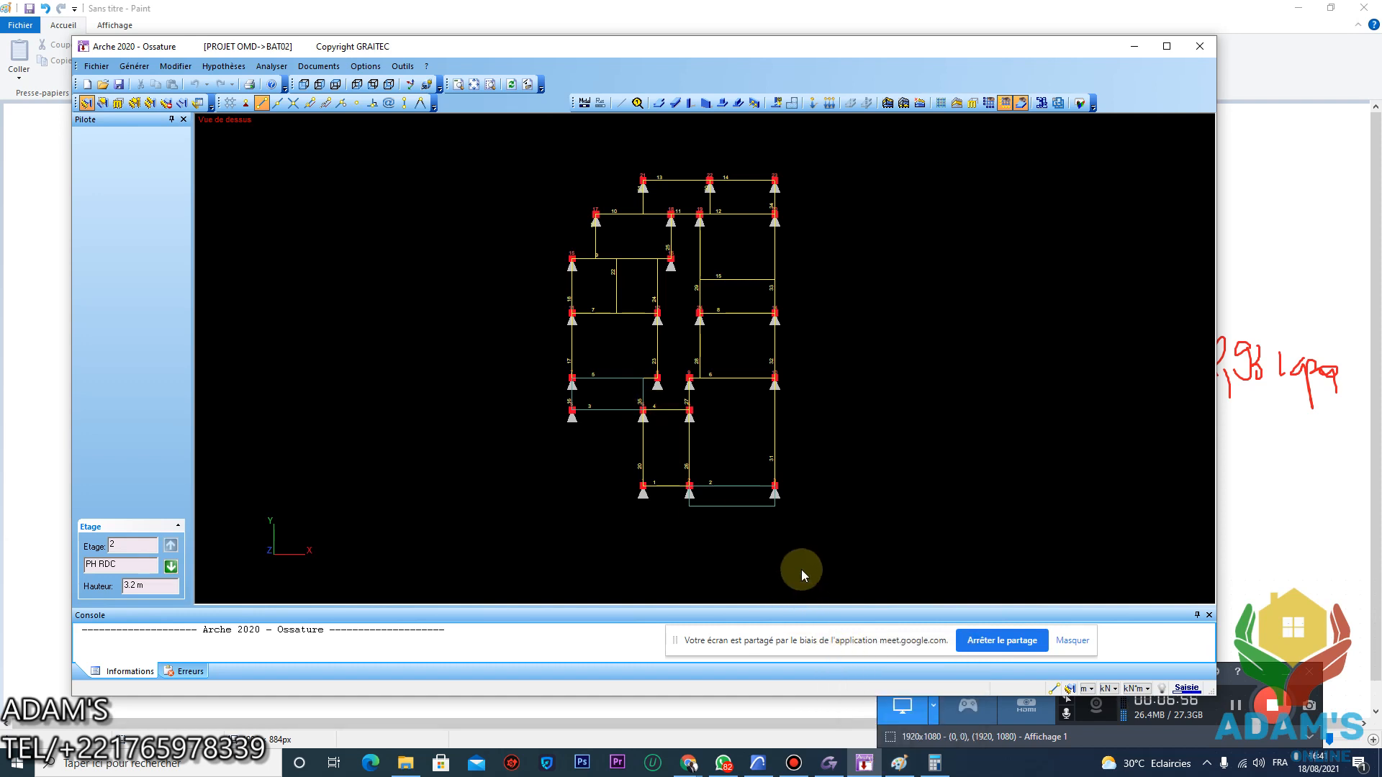
Return to Paint, mark the upper-floor label in red on the building sketch, and write "G = R + Erp =" below the sum
click(898, 763)
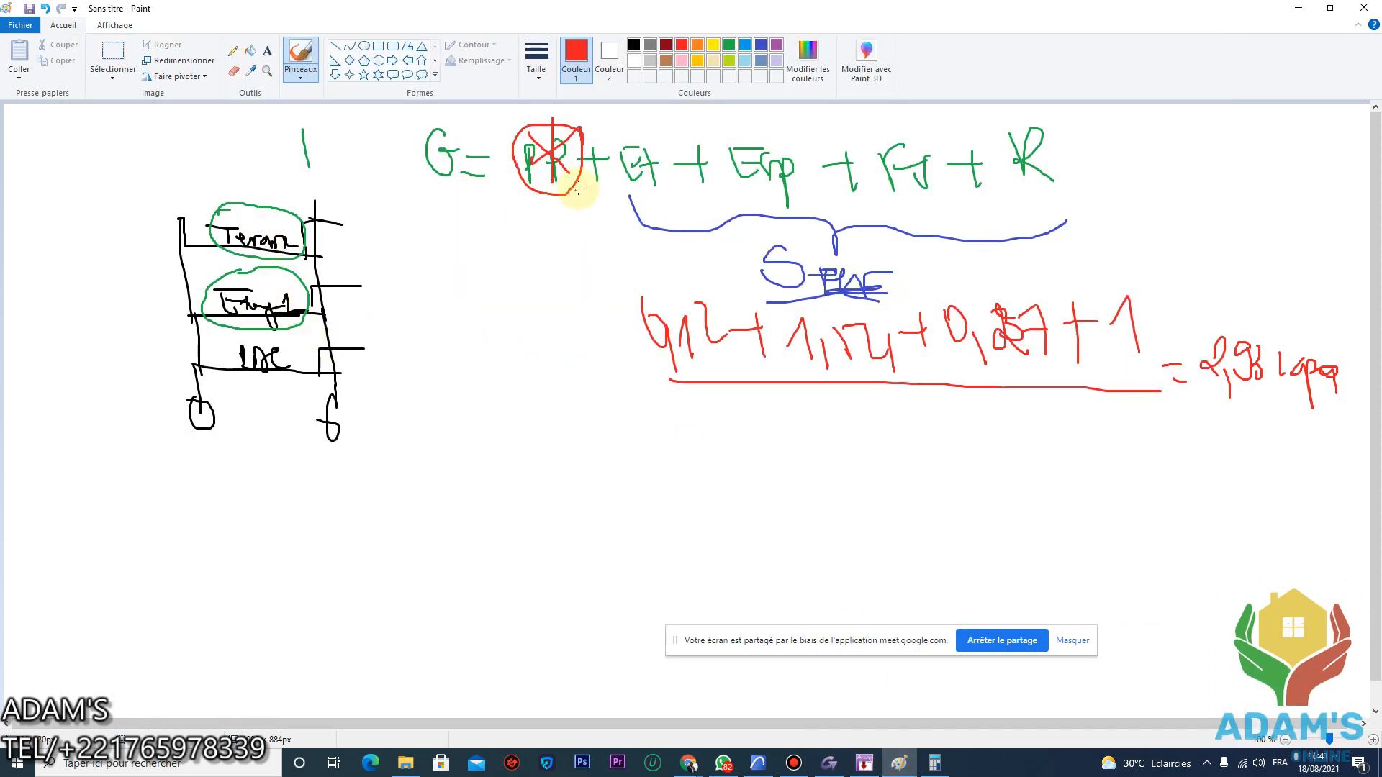
mouse_move(469, 396)
mouse_down()
mouse_move(441, 423)
mouse_move(516, 446)
mouse_up()
drag(234, 288, 279, 324)
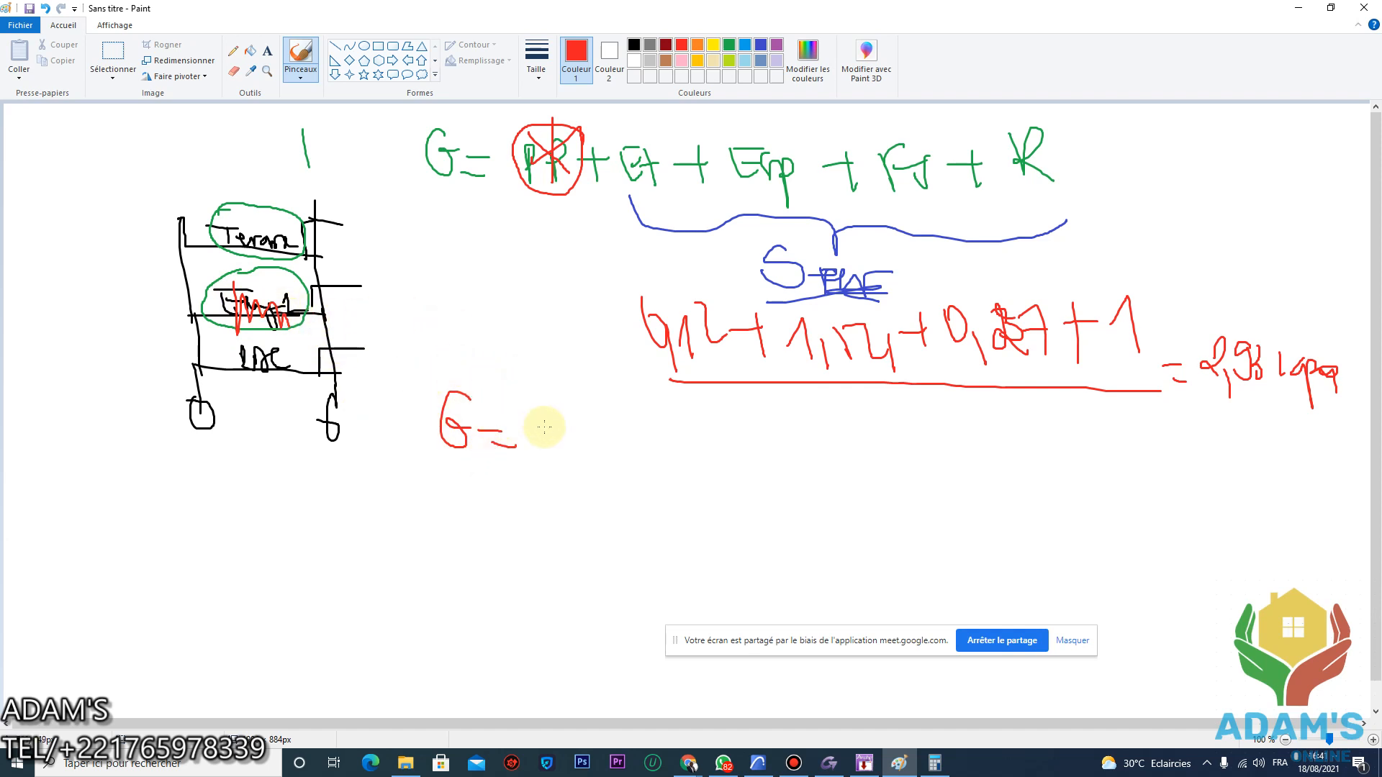
mouse_move(544, 408)
mouse_down()
mouse_move(547, 447)
mouse_move(540, 433)
mouse_move(589, 436)
mouse_move(574, 461)
mouse_up()
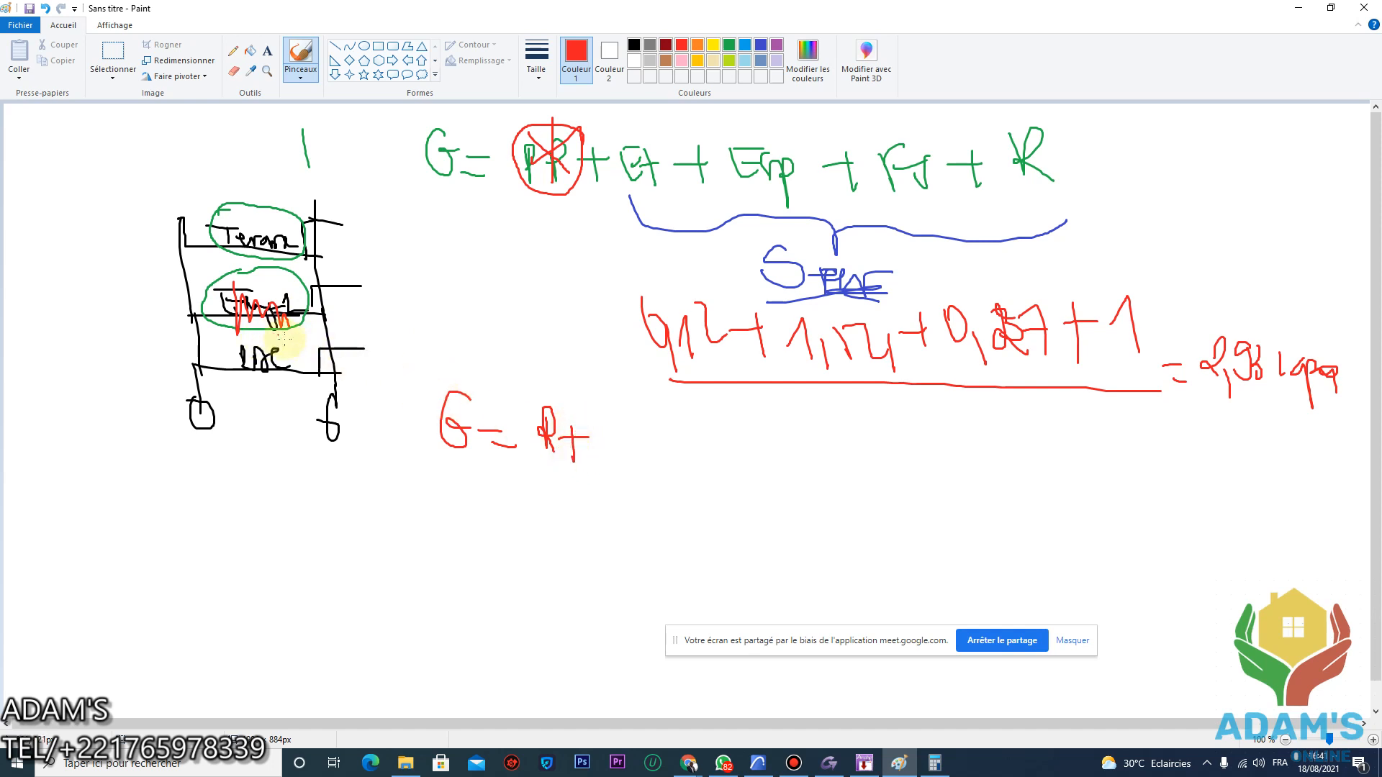
mouse_move(604, 425)
mouse_down()
mouse_move(625, 440)
mouse_move(623, 420)
mouse_move(652, 468)
mouse_move(661, 448)
mouse_move(712, 436)
mouse_up()
drag(692, 452, 714, 452)
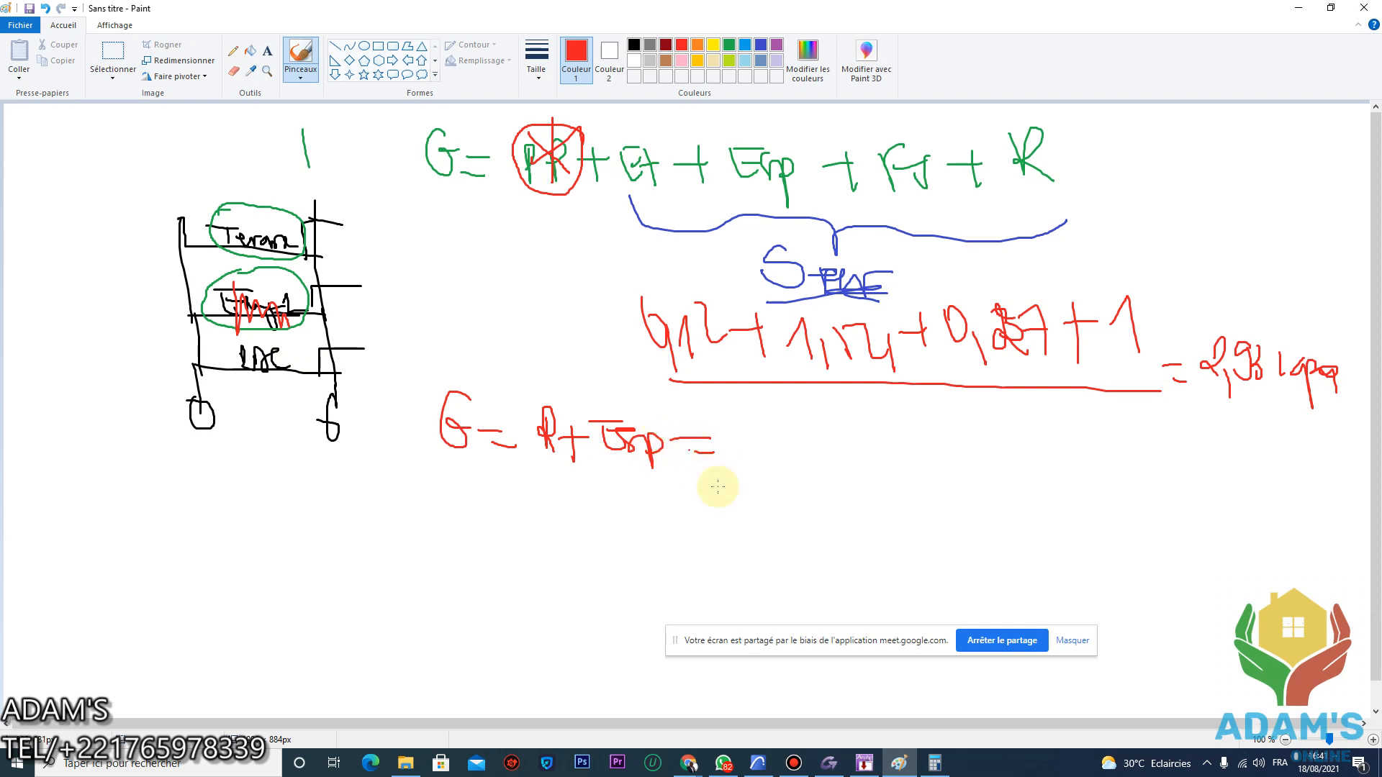
Complete the red floor-load formula with "1 + 0,27 = 1,27 kPa"
mouse_move(736, 436)
mouse_down()
mouse_move(761, 469)
mouse_move(799, 452)
mouse_up()
drag(787, 431, 789, 481)
mouse_move(827, 435)
mouse_down()
mouse_move(848, 498)
mouse_move(880, 465)
mouse_move(898, 474)
mouse_move(980, 446)
mouse_up()
drag(973, 465, 1102, 489)
mouse_move(1118, 429)
mouse_down()
mouse_move(1127, 461)
mouse_move(1155, 475)
mouse_move(1195, 455)
mouse_up()
mouse_move(1195, 461)
mouse_down()
mouse_move(1210, 477)
mouse_move(1222, 468)
mouse_move(1239, 516)
mouse_up()
mouse_move(1232, 455)
mouse_down()
mouse_move(1251, 469)
mouse_move(1277, 454)
mouse_move(1298, 475)
mouse_up()
mouse_move(1126, 438)
mouse_down()
mouse_move(1111, 453)
mouse_move(1128, 467)
mouse_up()
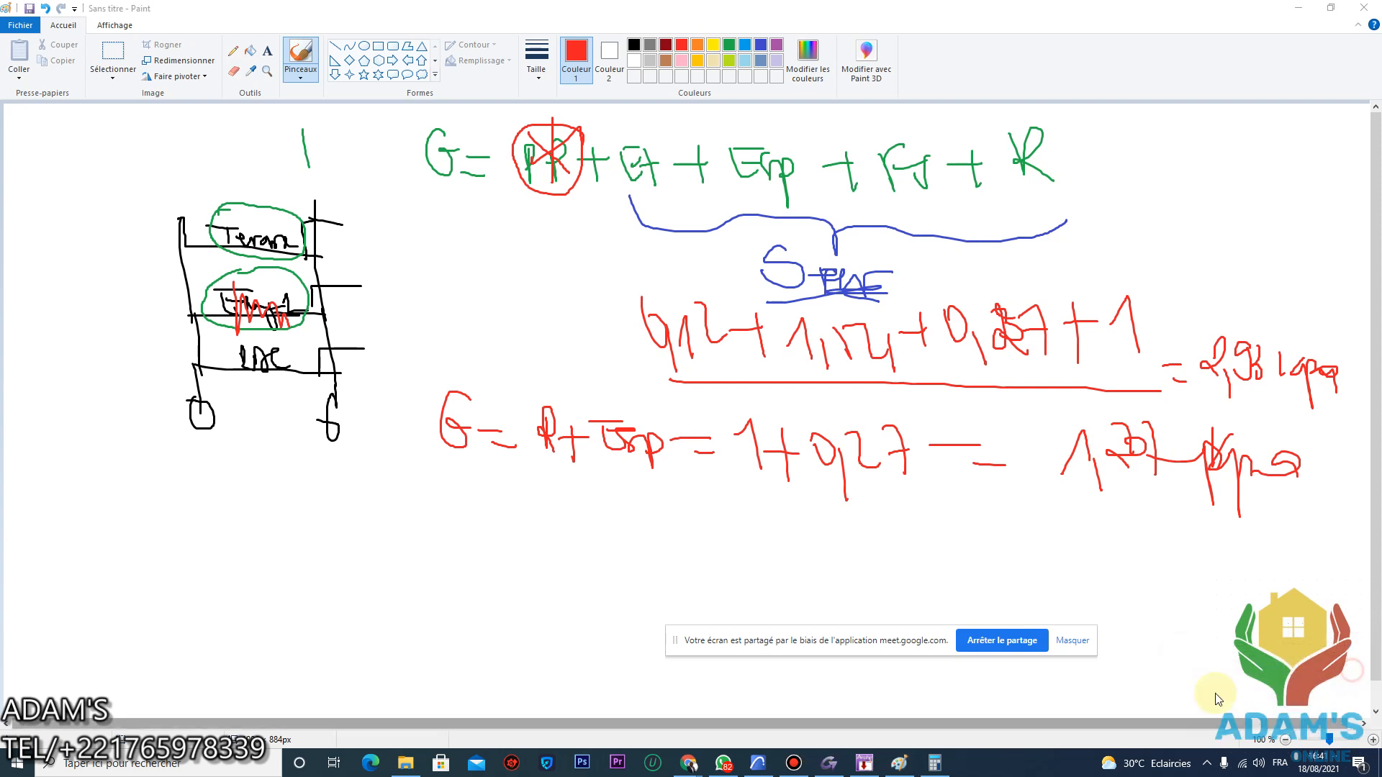
Check on the participant in the Google Meet call, hide the participants list and open the in-call messages
click(689, 766)
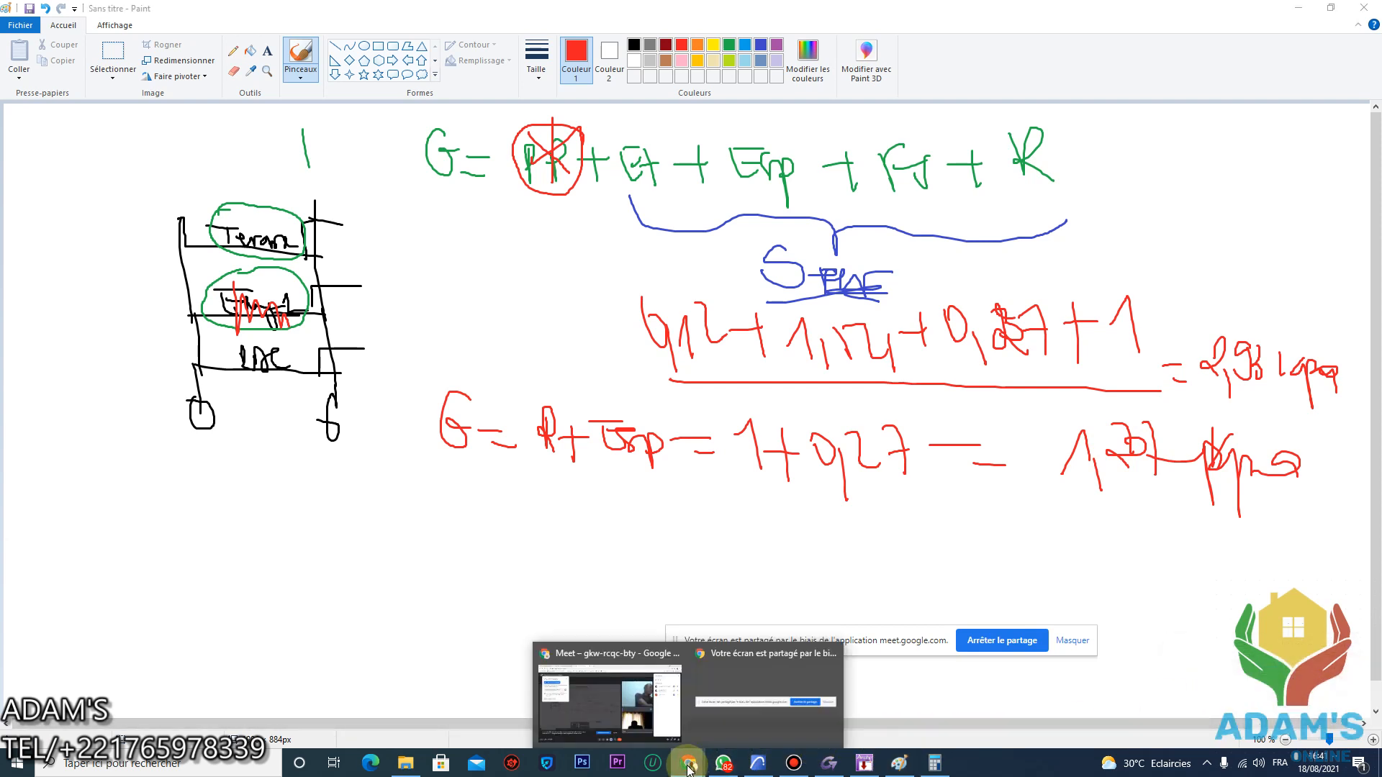
click(642, 673)
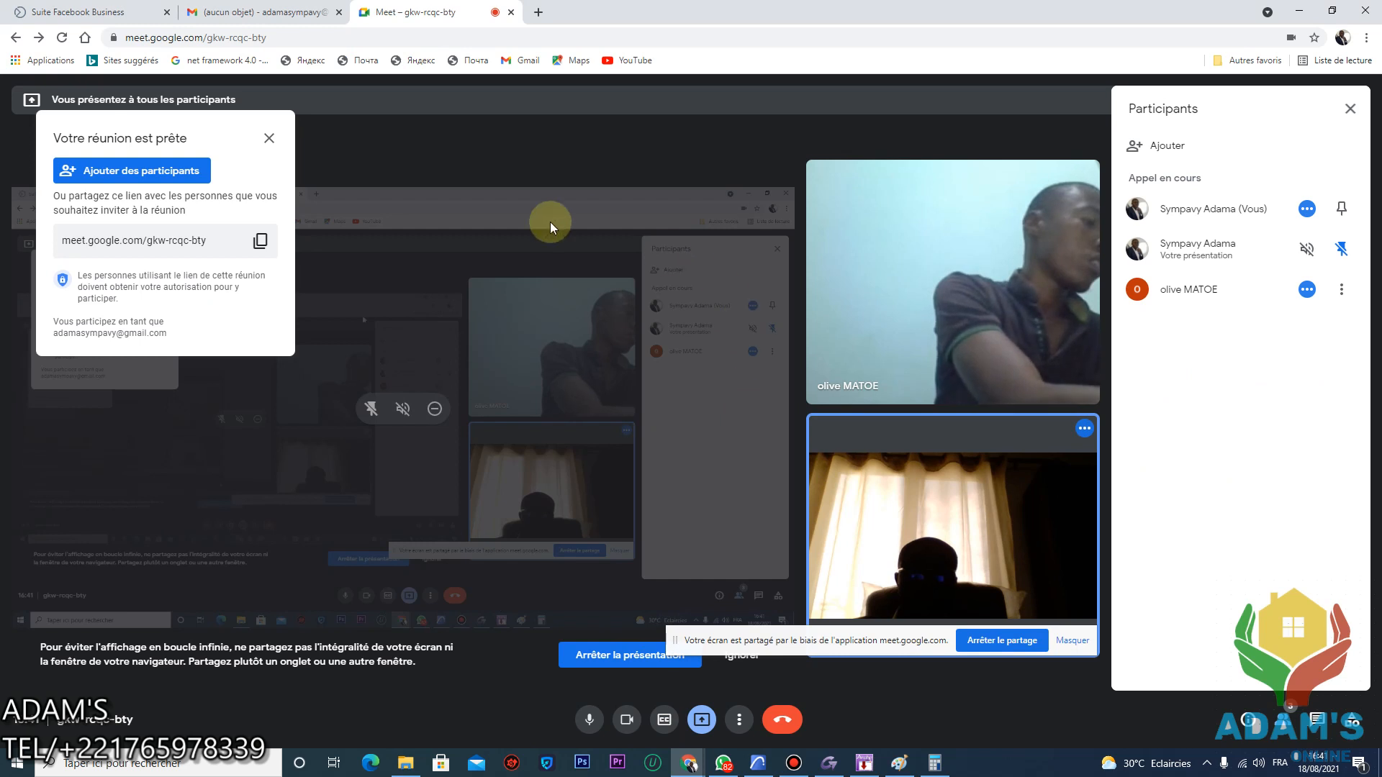
click(287, 12)
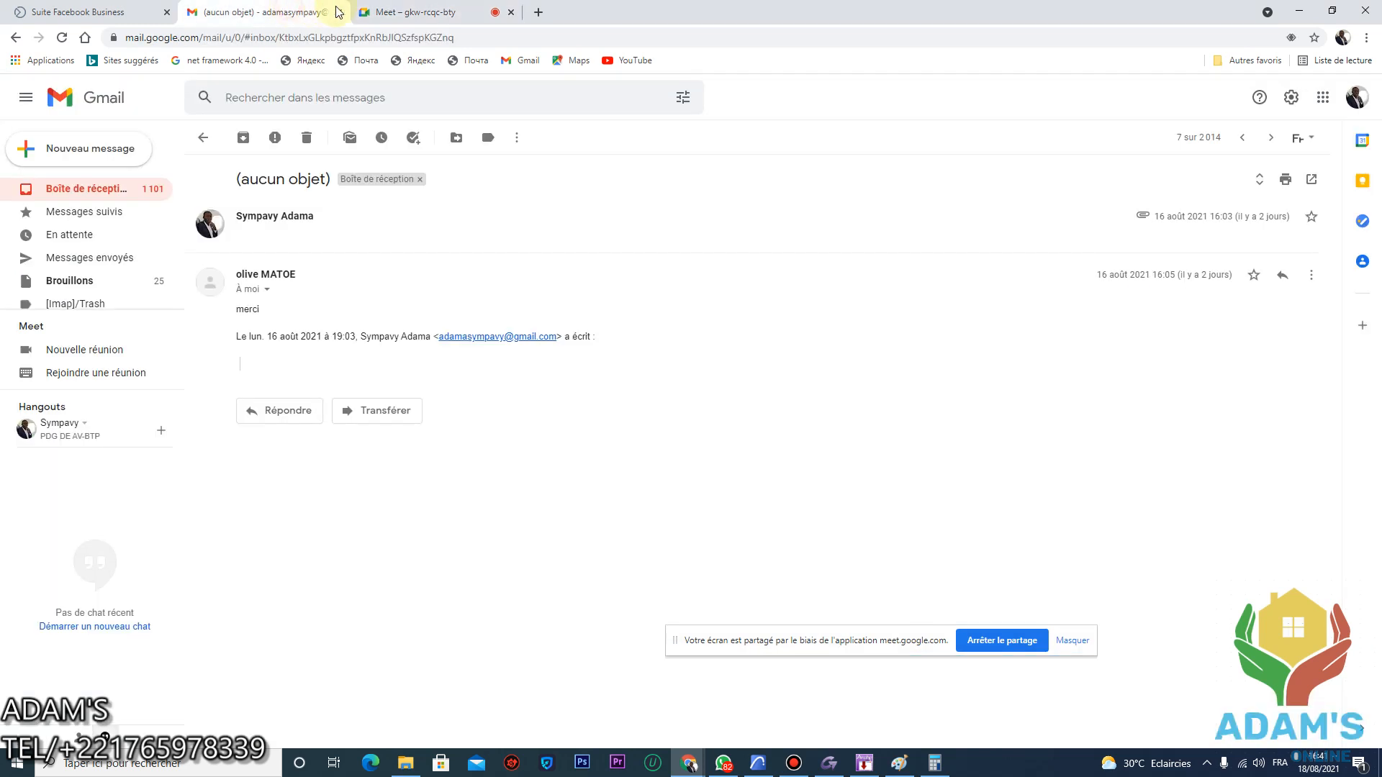
click(413, 10)
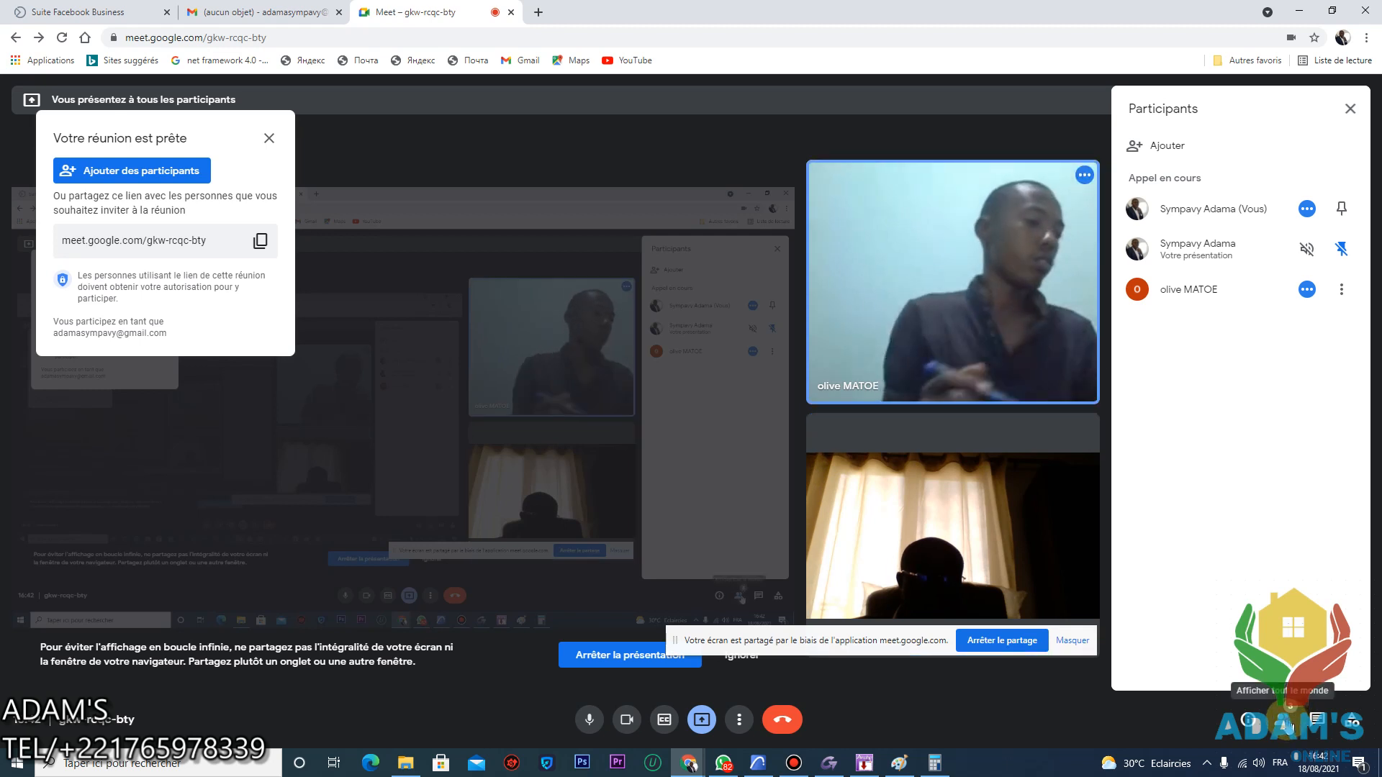
click(1283, 720)
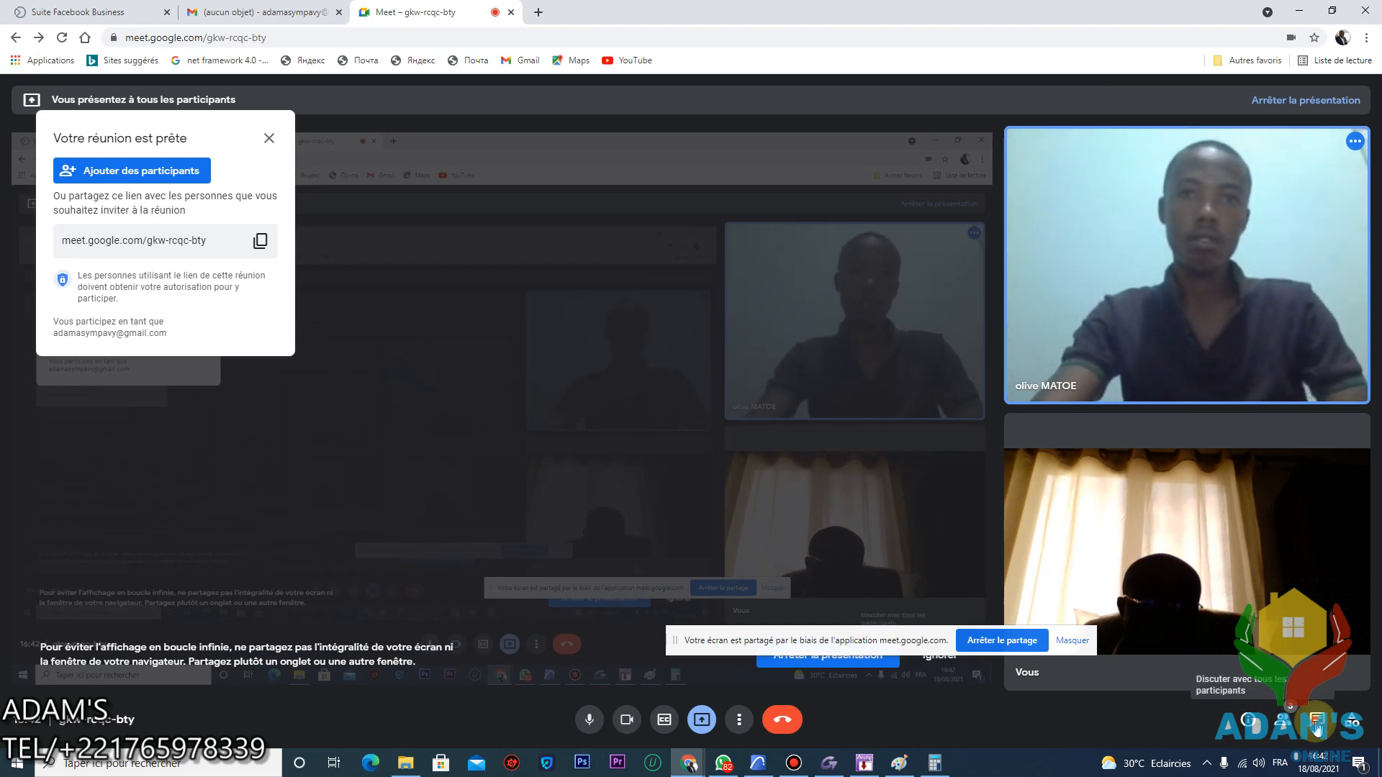
click(1316, 726)
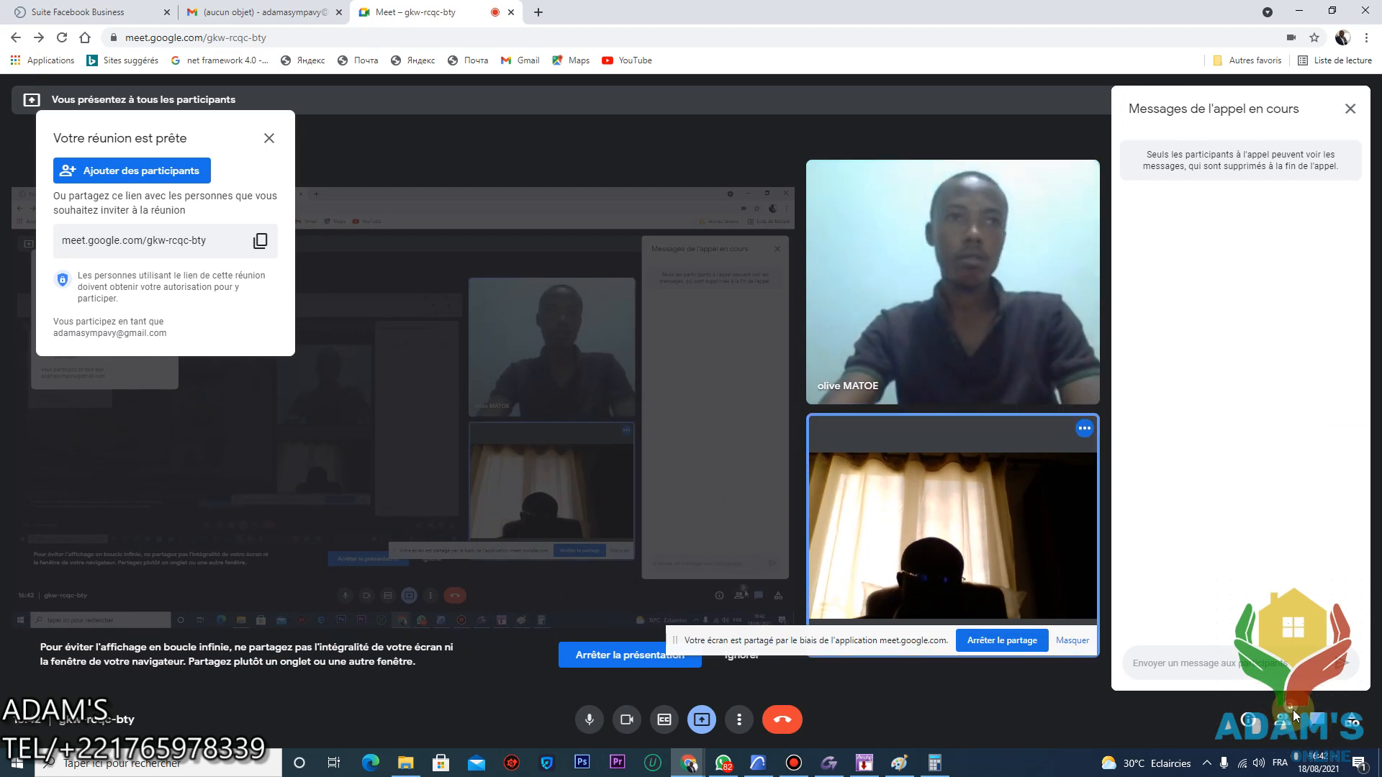
mouse_move(961, 346)
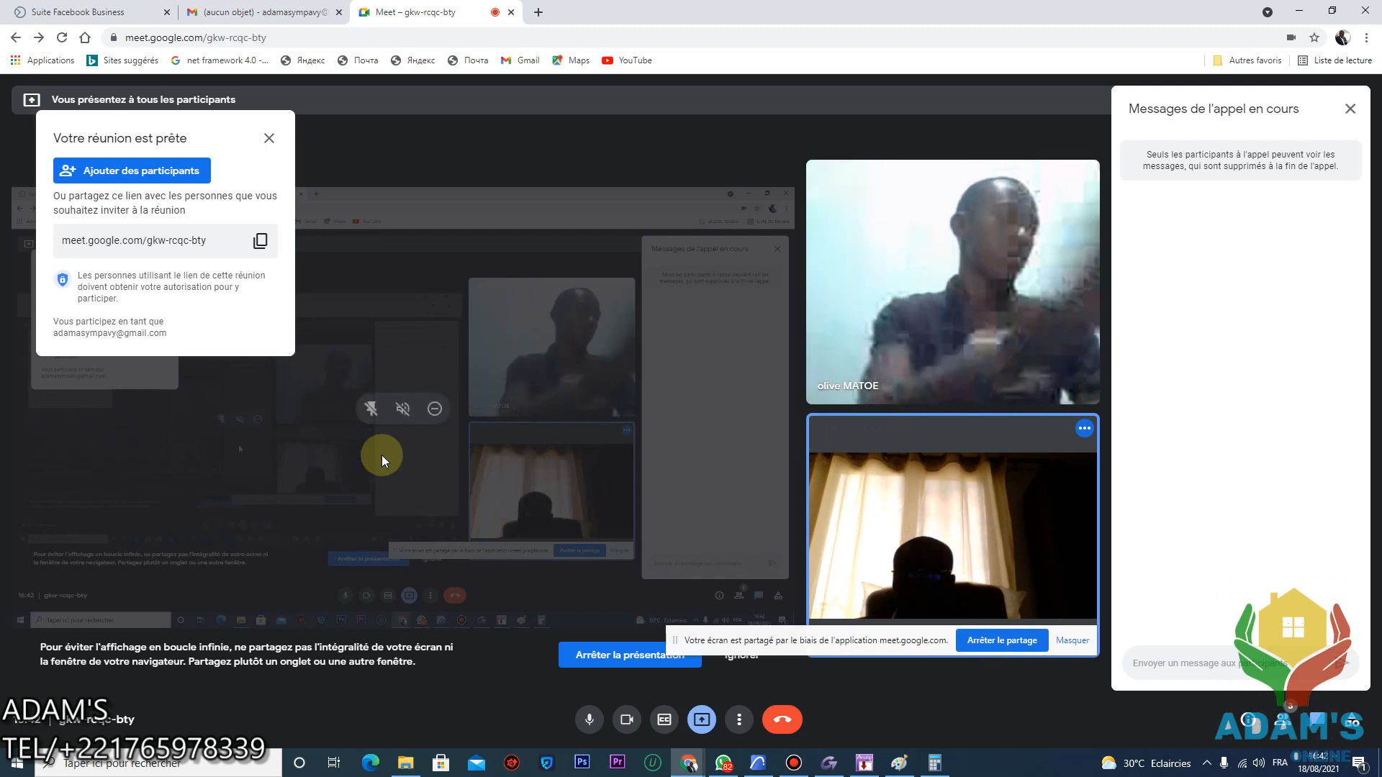
Switch to Arche Ossature and start the slab (Dalle) command on the PH RDC storey plan
click(864, 763)
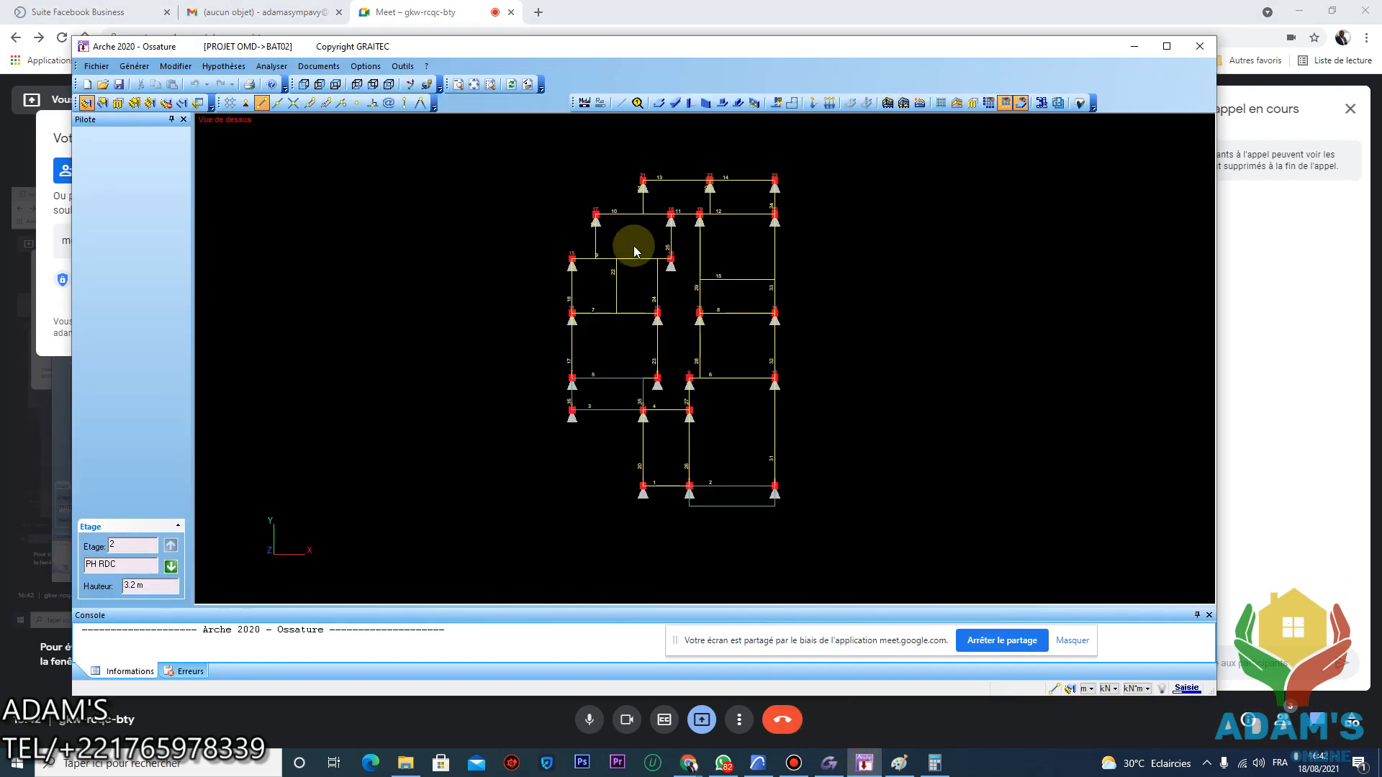
scroll(664, 345, down, 2)
middle_drag(664, 345, 620, 302)
scroll(652, 401, up, 2)
scroll(620, 302, down, 1)
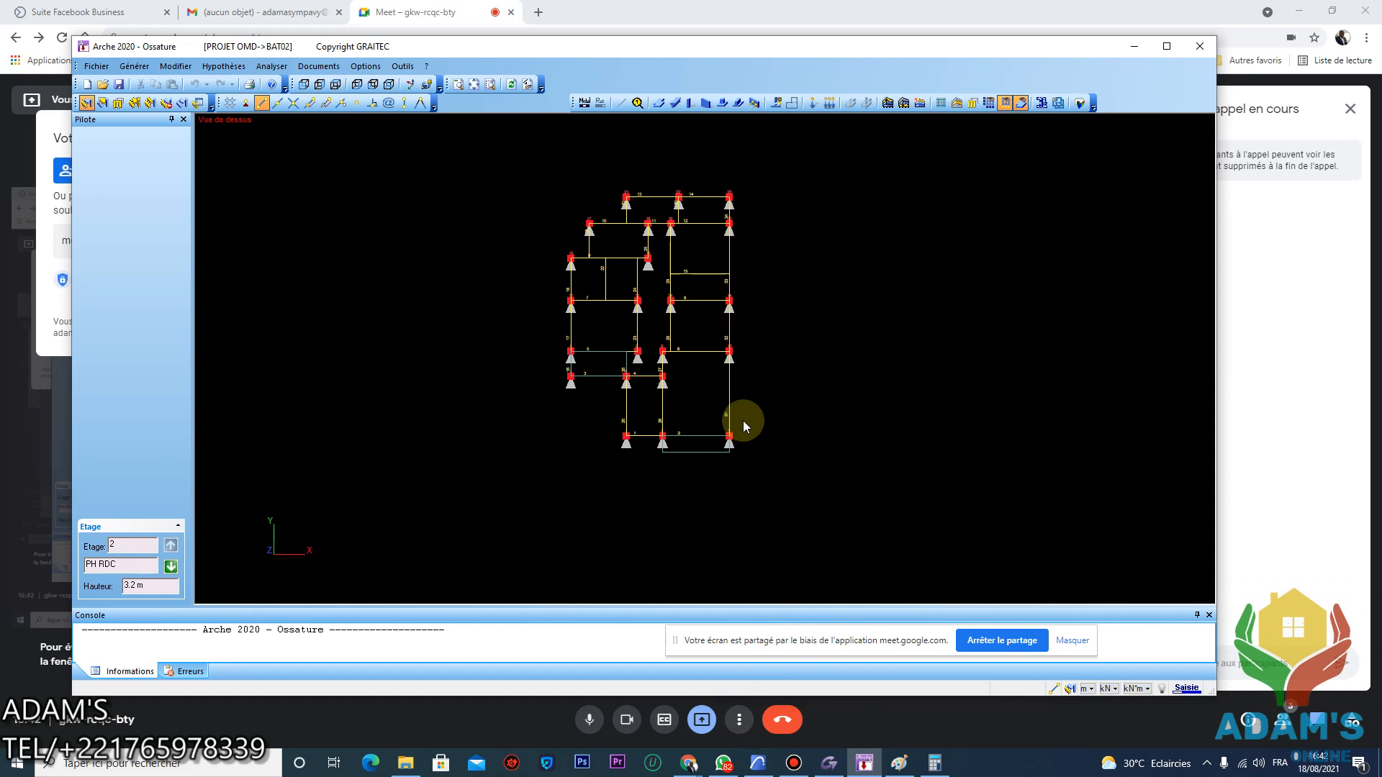
scroll(689, 374, up, 1)
middle_drag(629, 286, 636, 374)
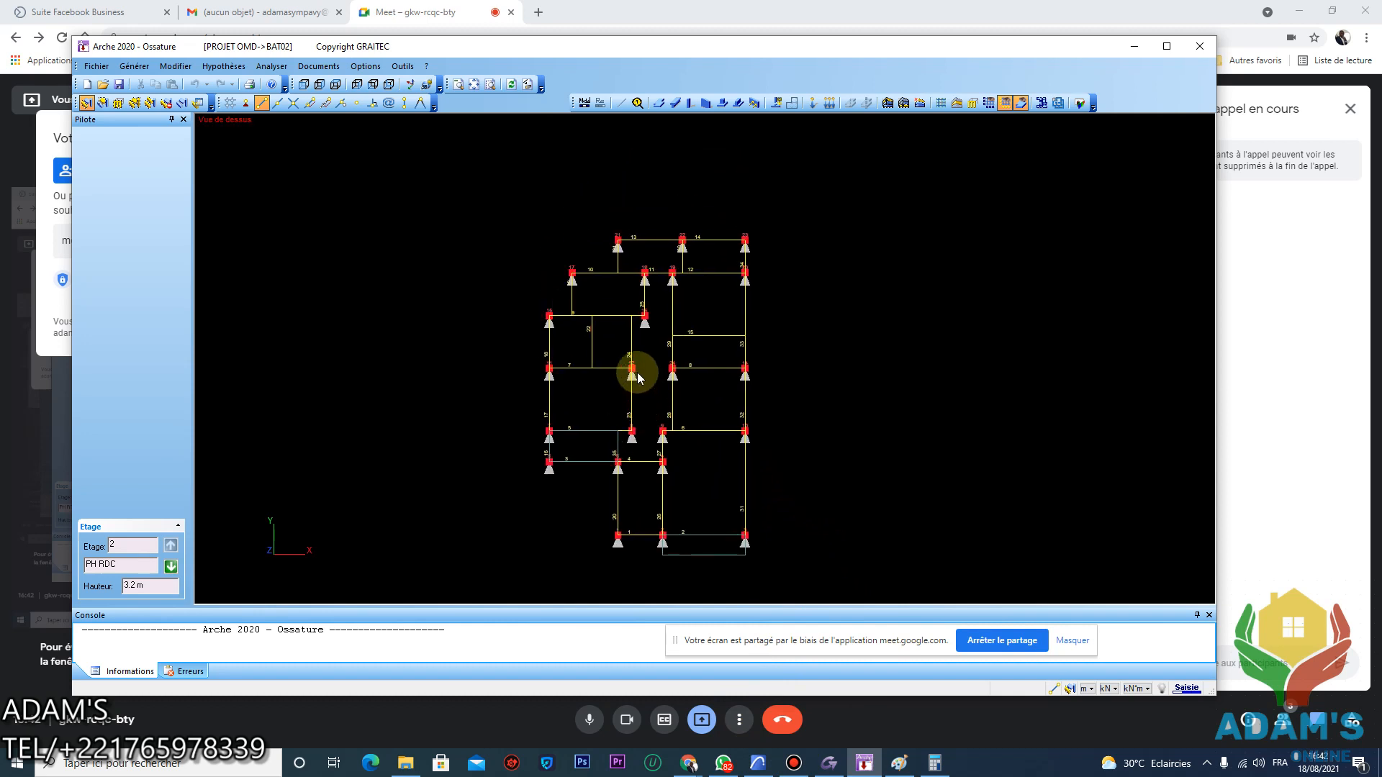
click(659, 104)
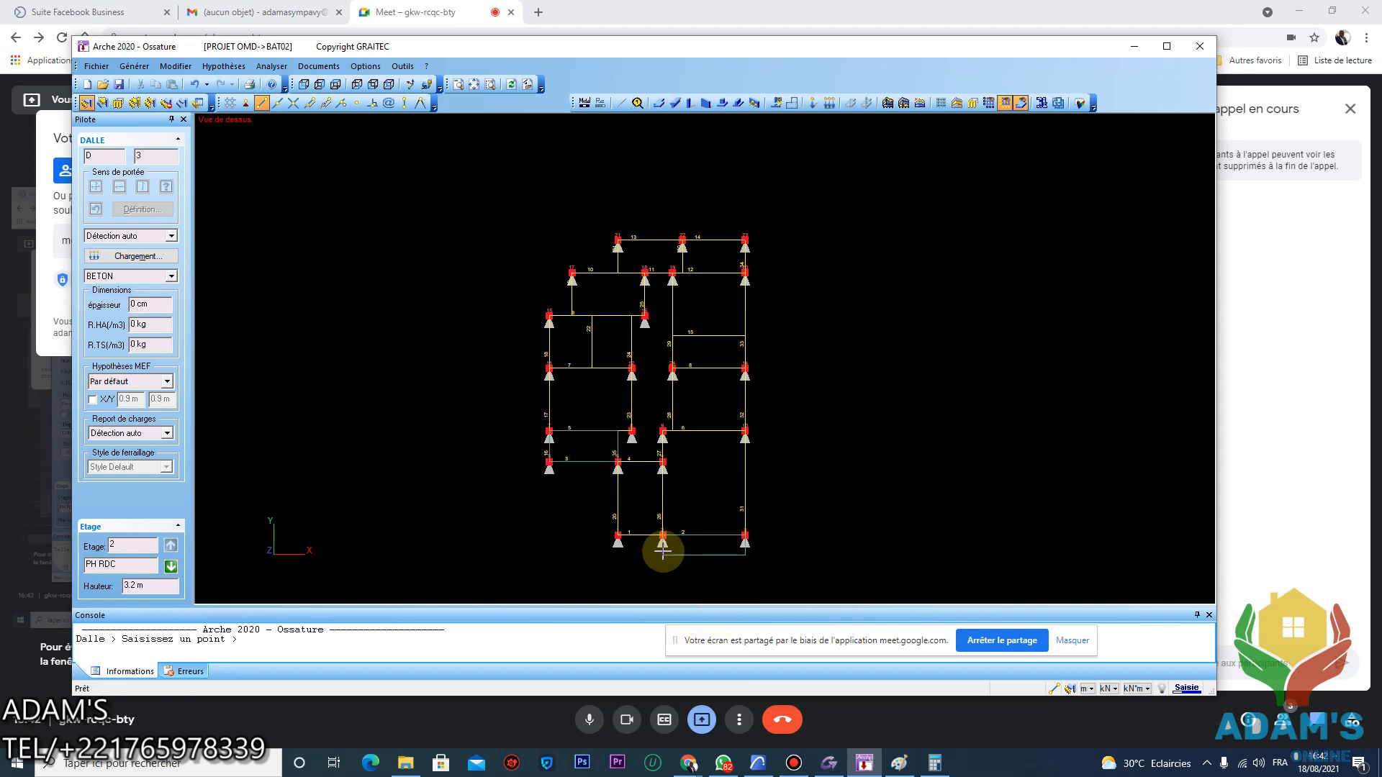
Return to Paint, mark the terrace label in red and draw a light-blue arrow pointing at the slab above the ground floor
click(899, 763)
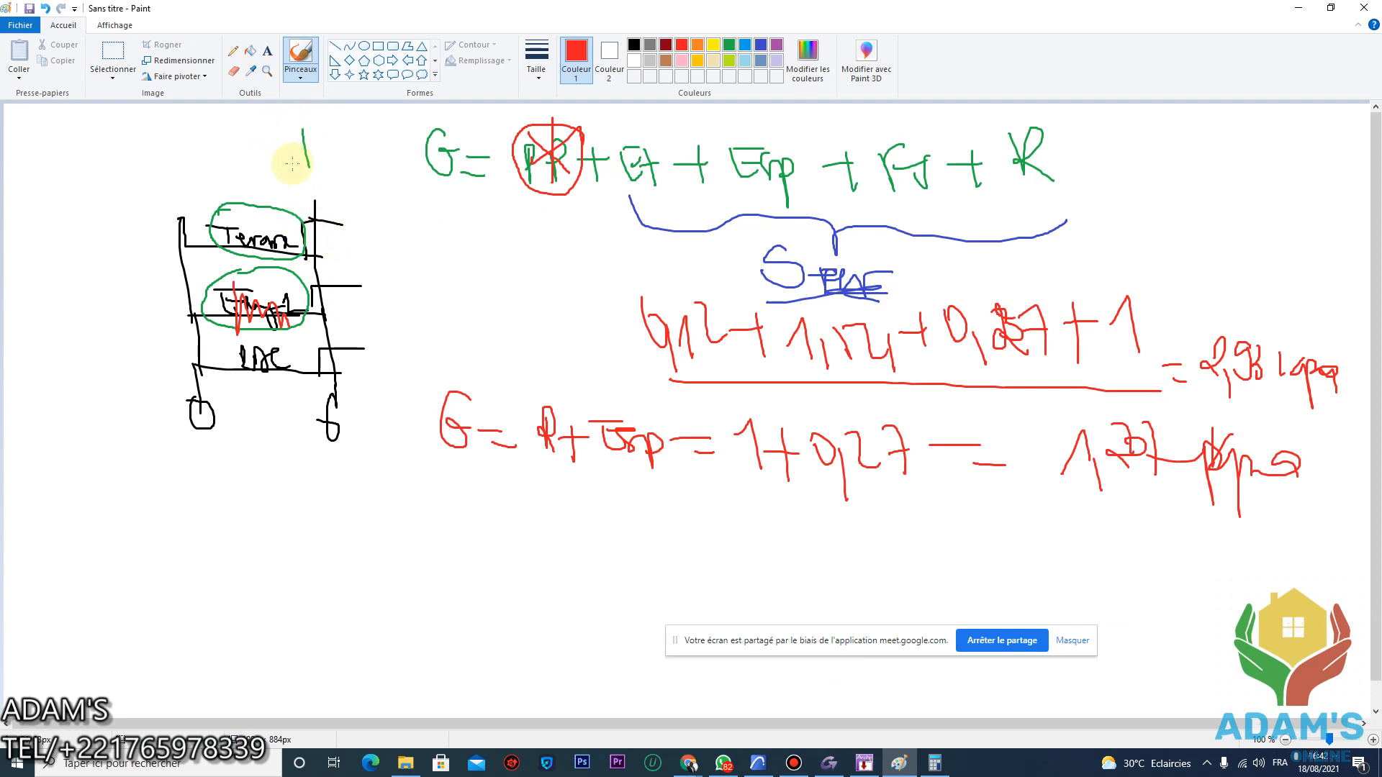
mouse_move(240, 196)
mouse_down()
mouse_move(299, 223)
mouse_move(266, 227)
mouse_up()
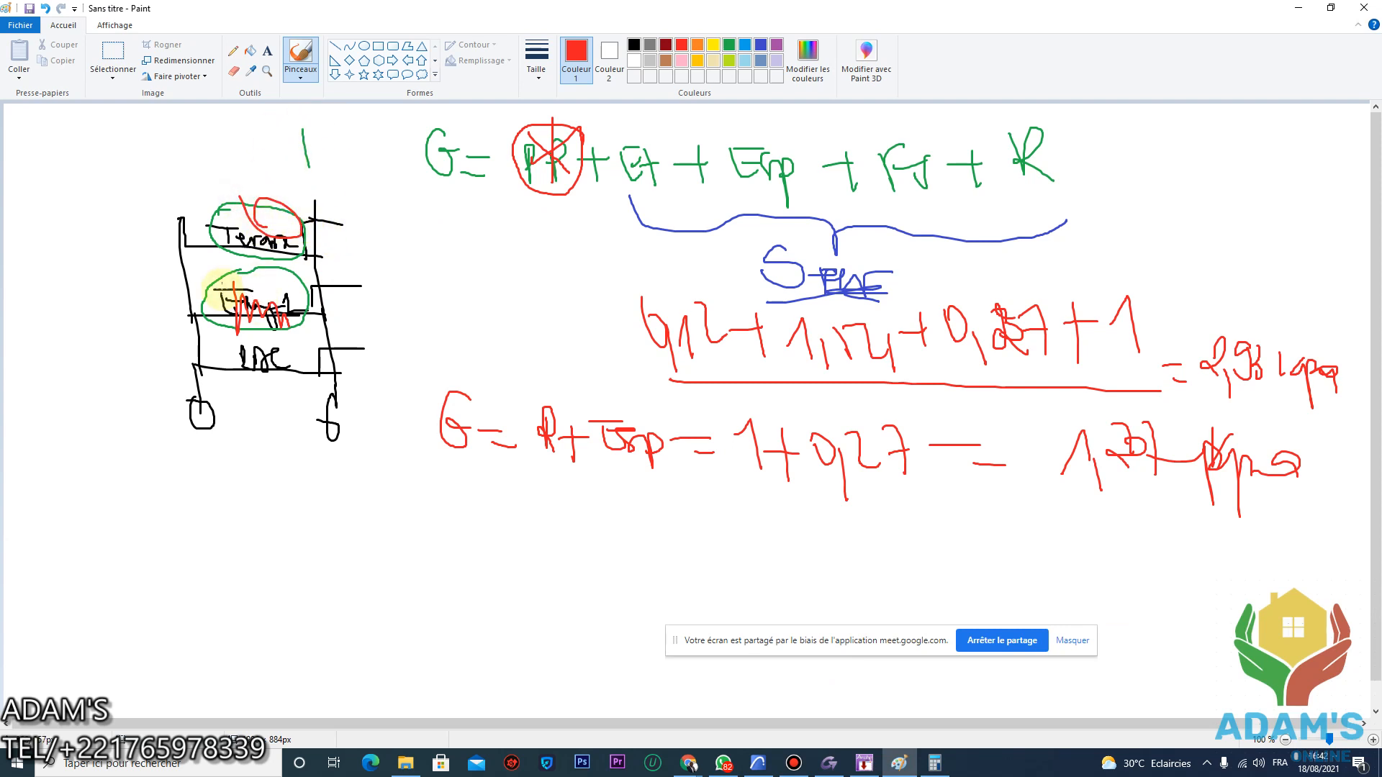
click(746, 46)
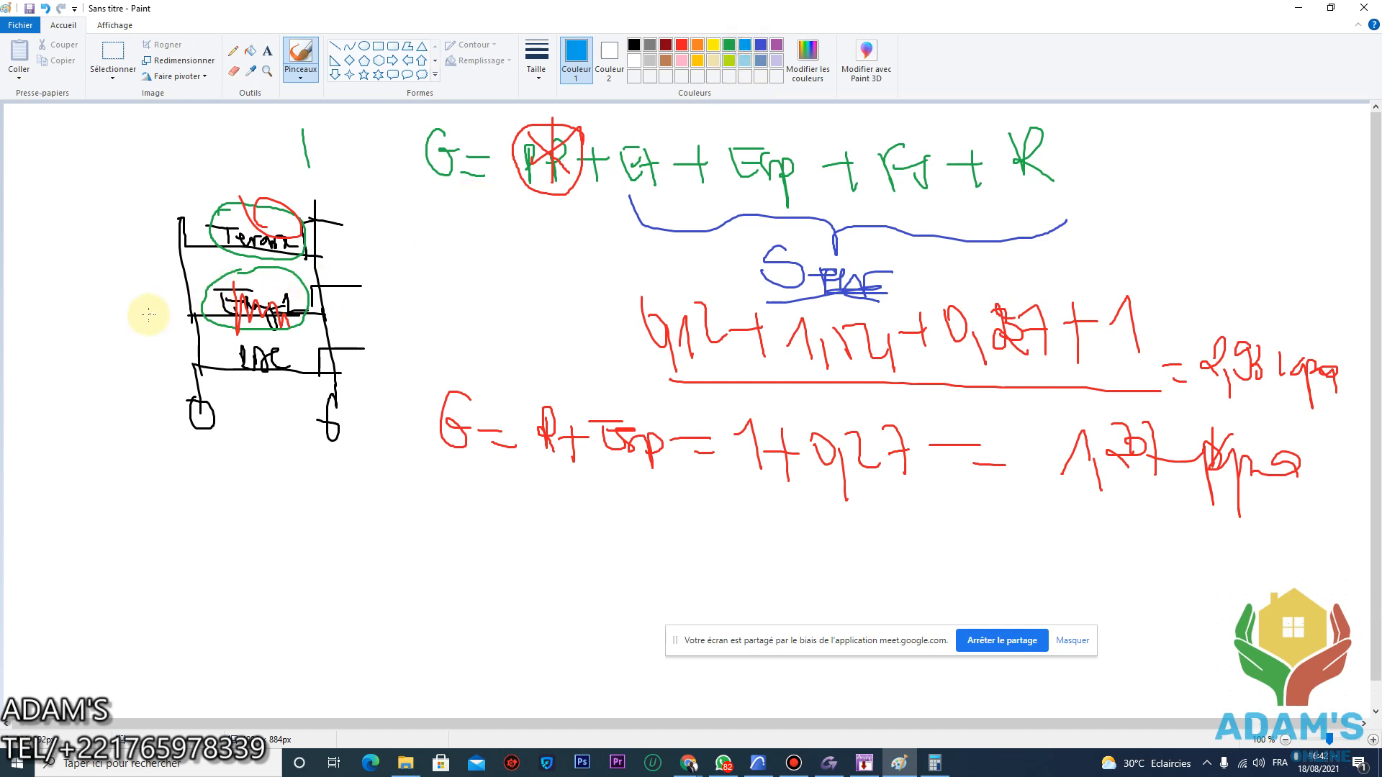
drag(128, 319, 173, 317)
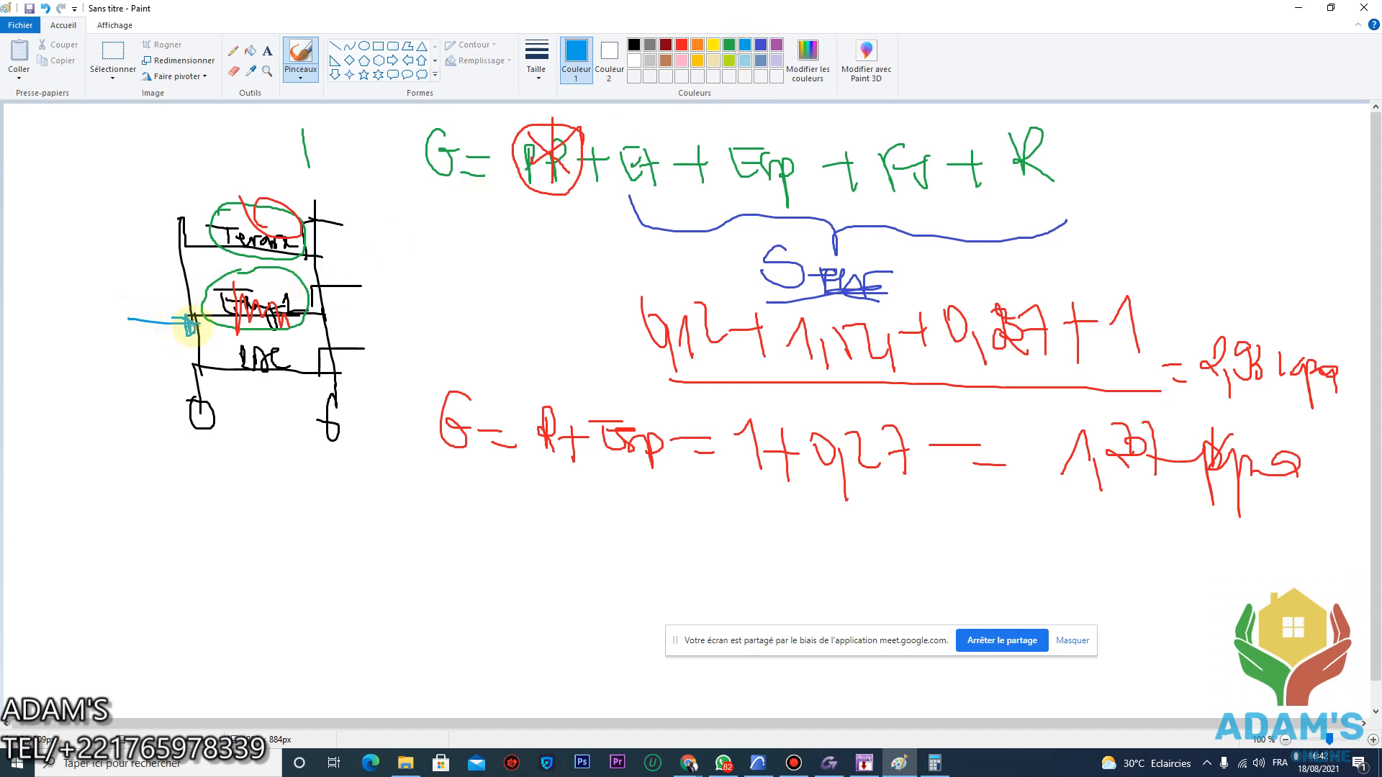
Switch to Arche Ossature, restart the slab command, open its surface loads dialog and move it clear of the plan
click(866, 765)
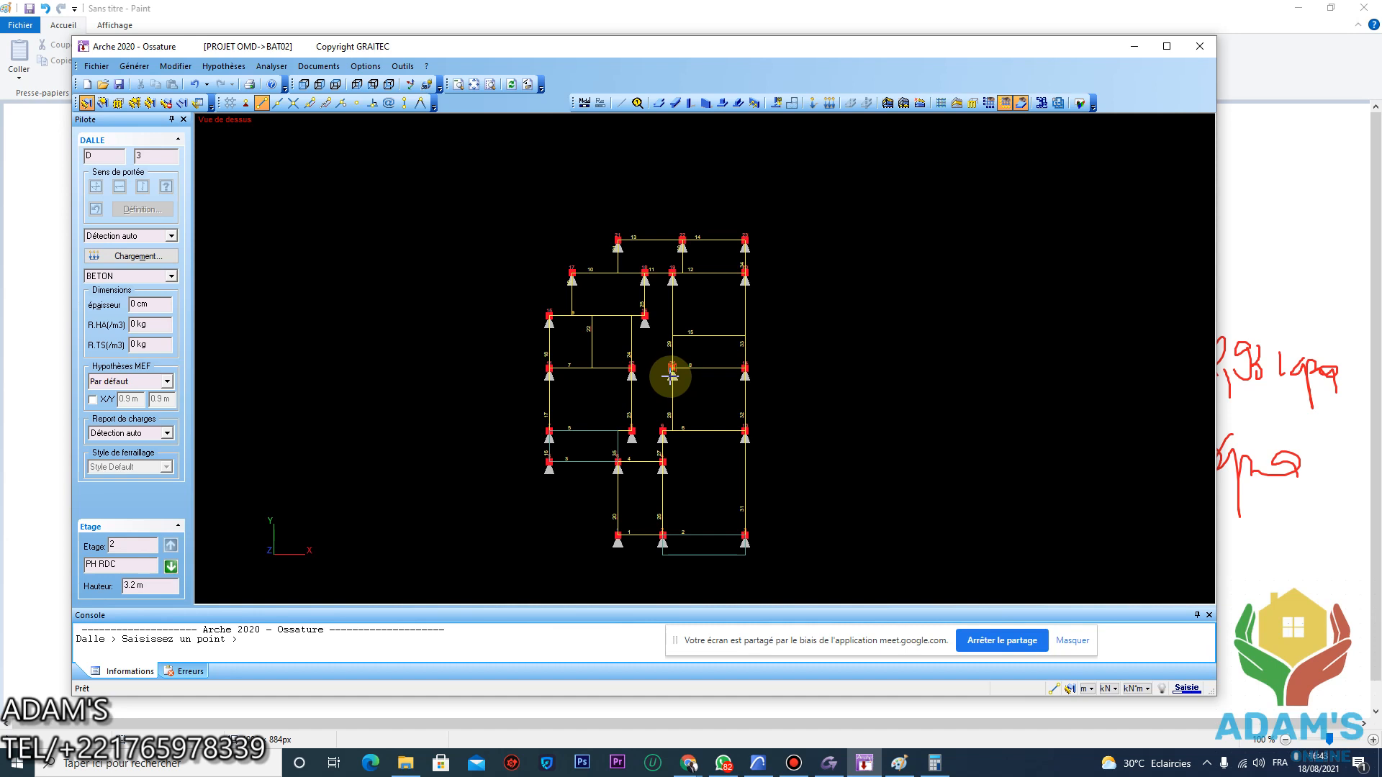
key(Escape)
click(659, 104)
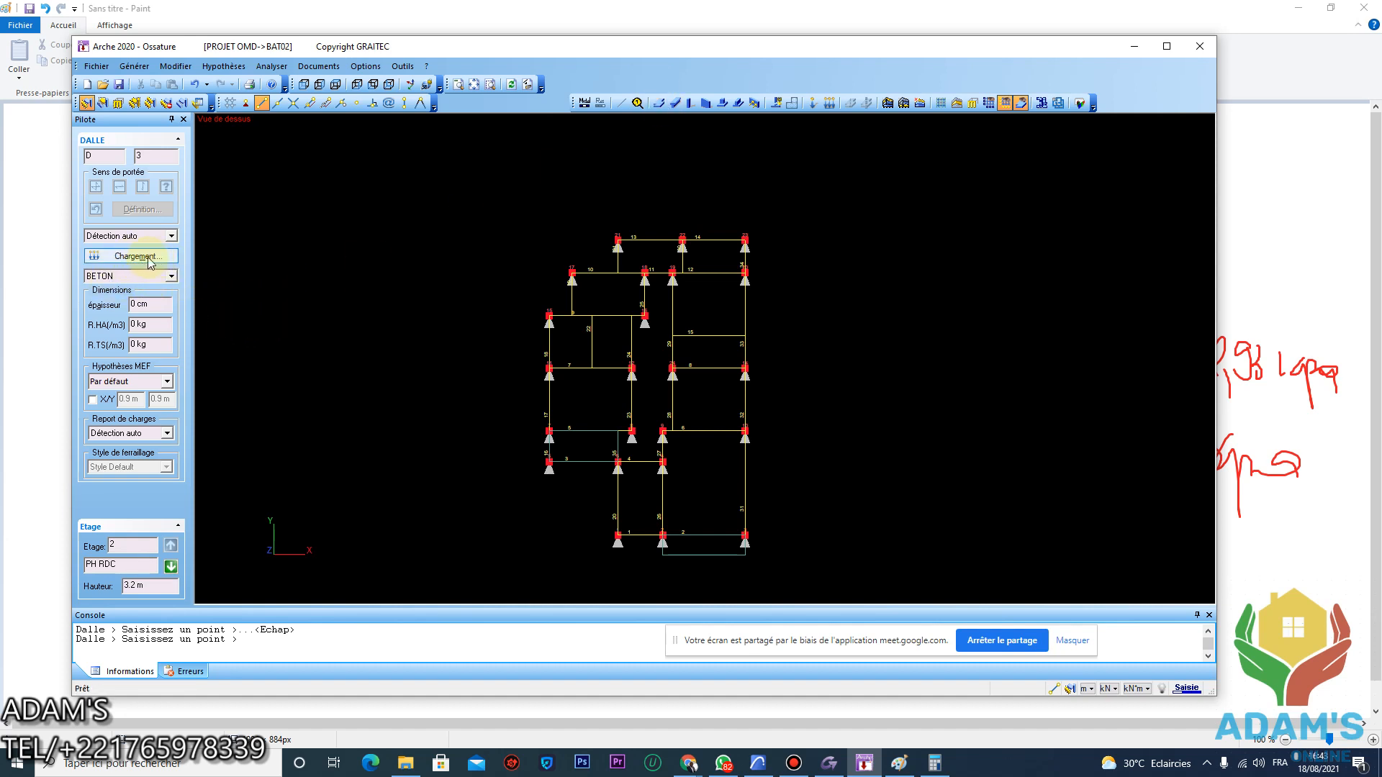
click(172, 236)
click(173, 236)
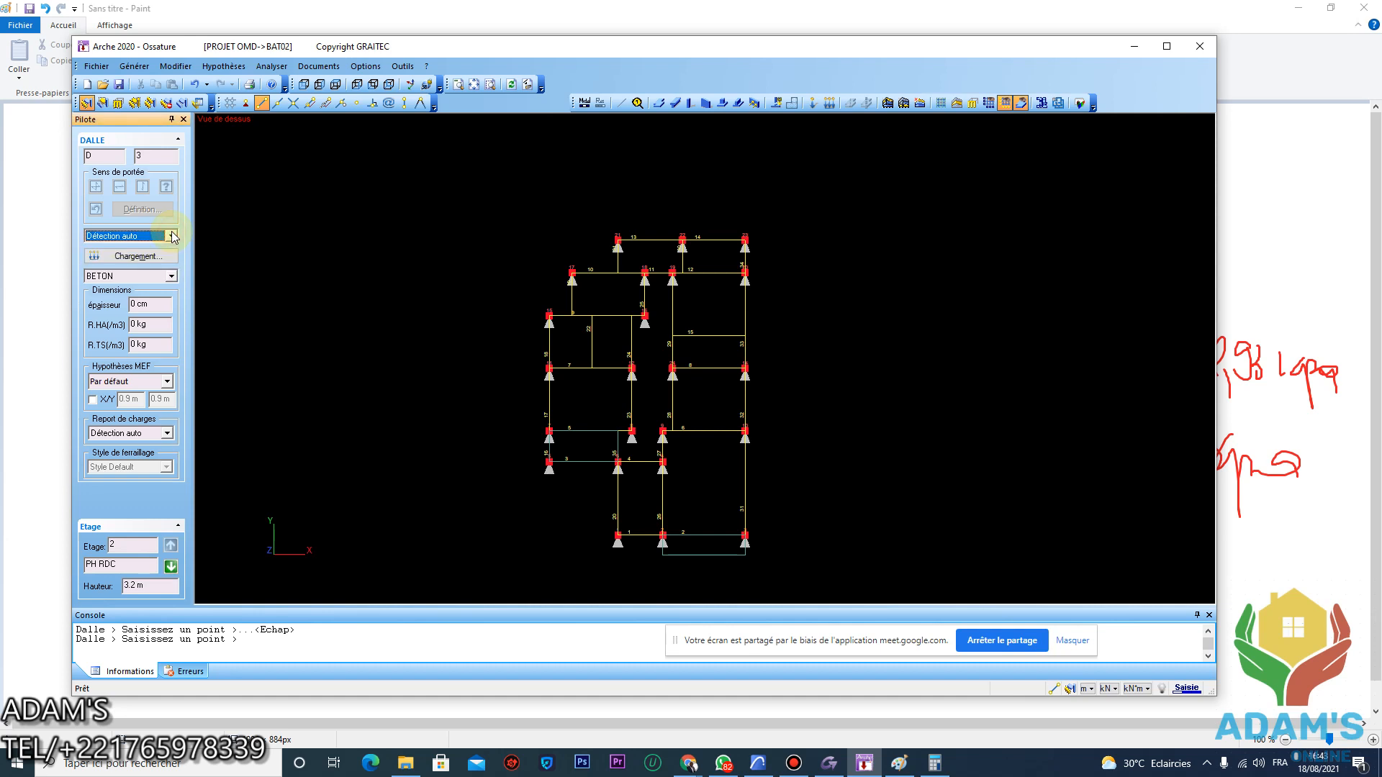
click(157, 254)
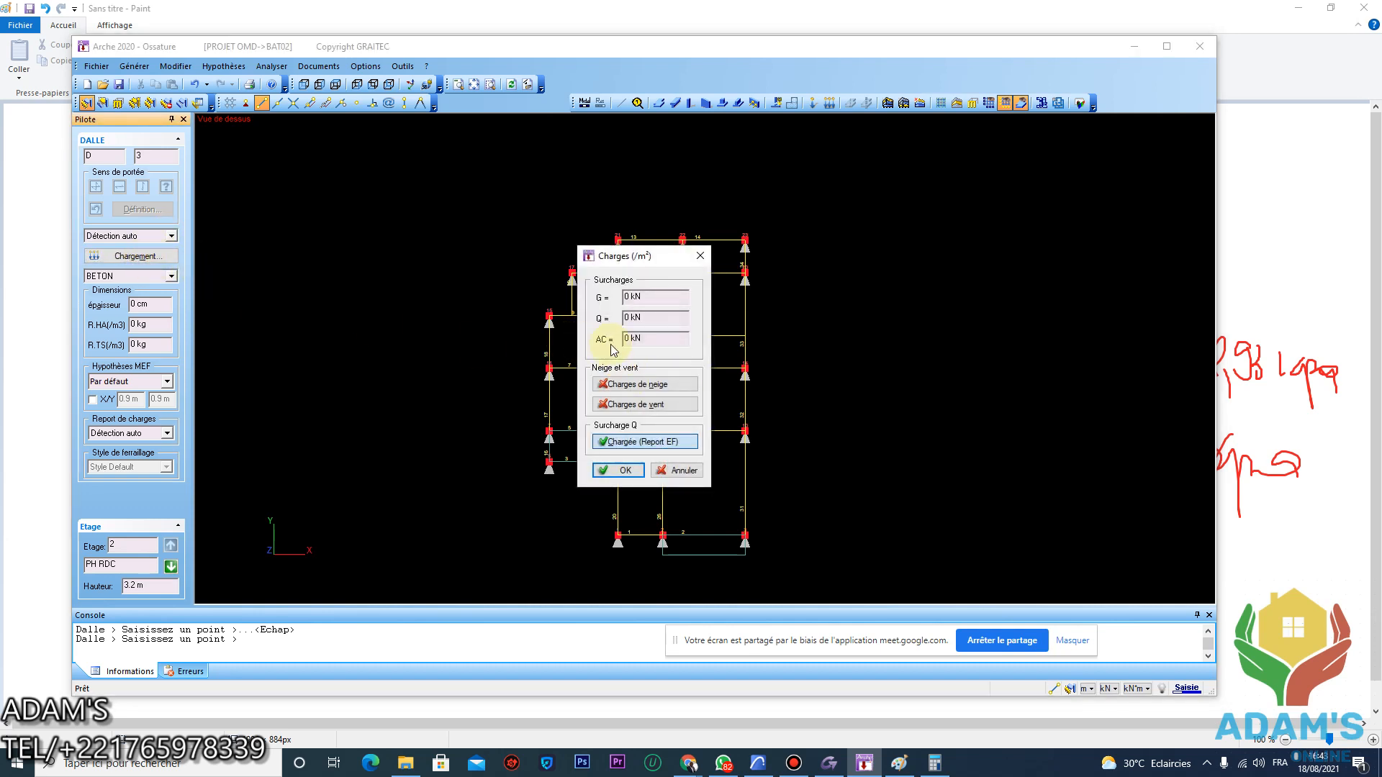
drag(664, 256, 386, 203)
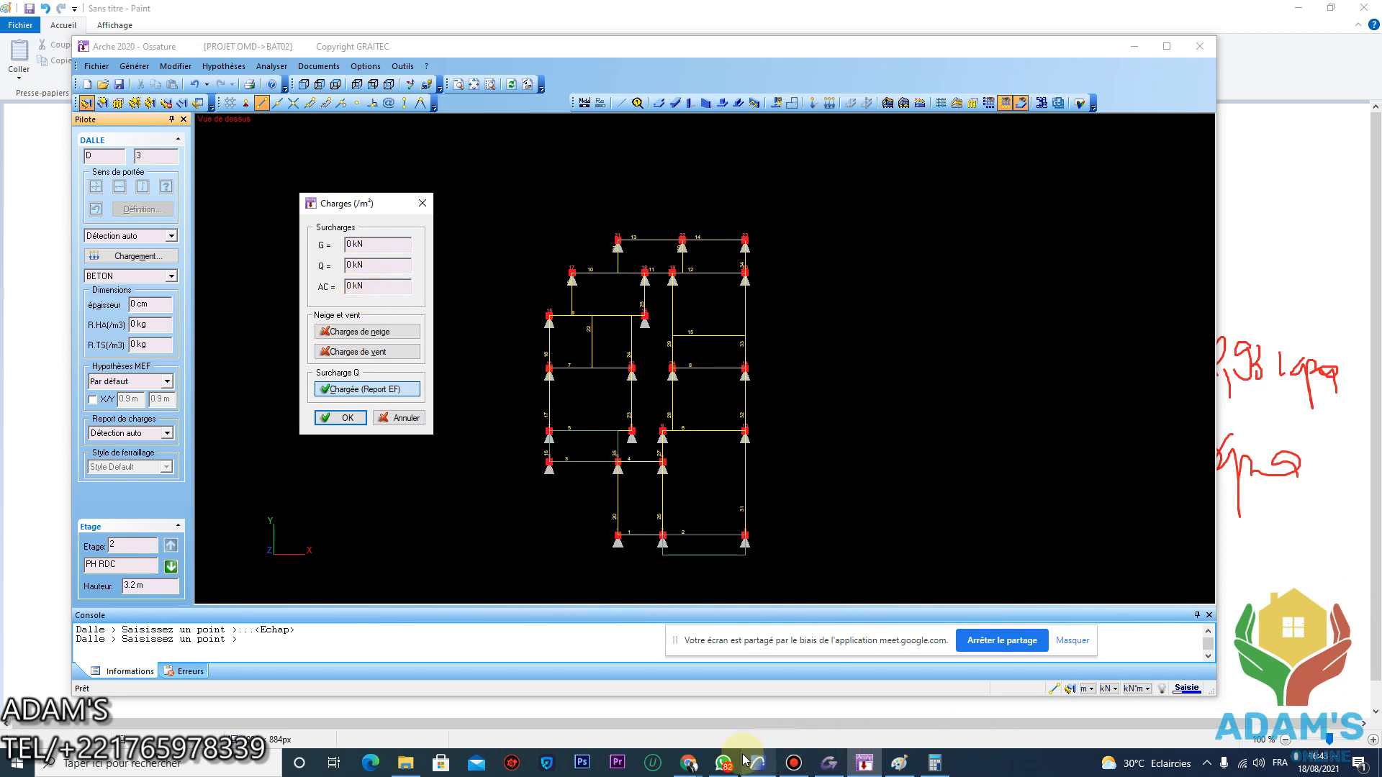
Check on the participant in the Google Meet call and return to the slab loads dialog in Arche Ossature
mouse_move(696, 767)
click(673, 720)
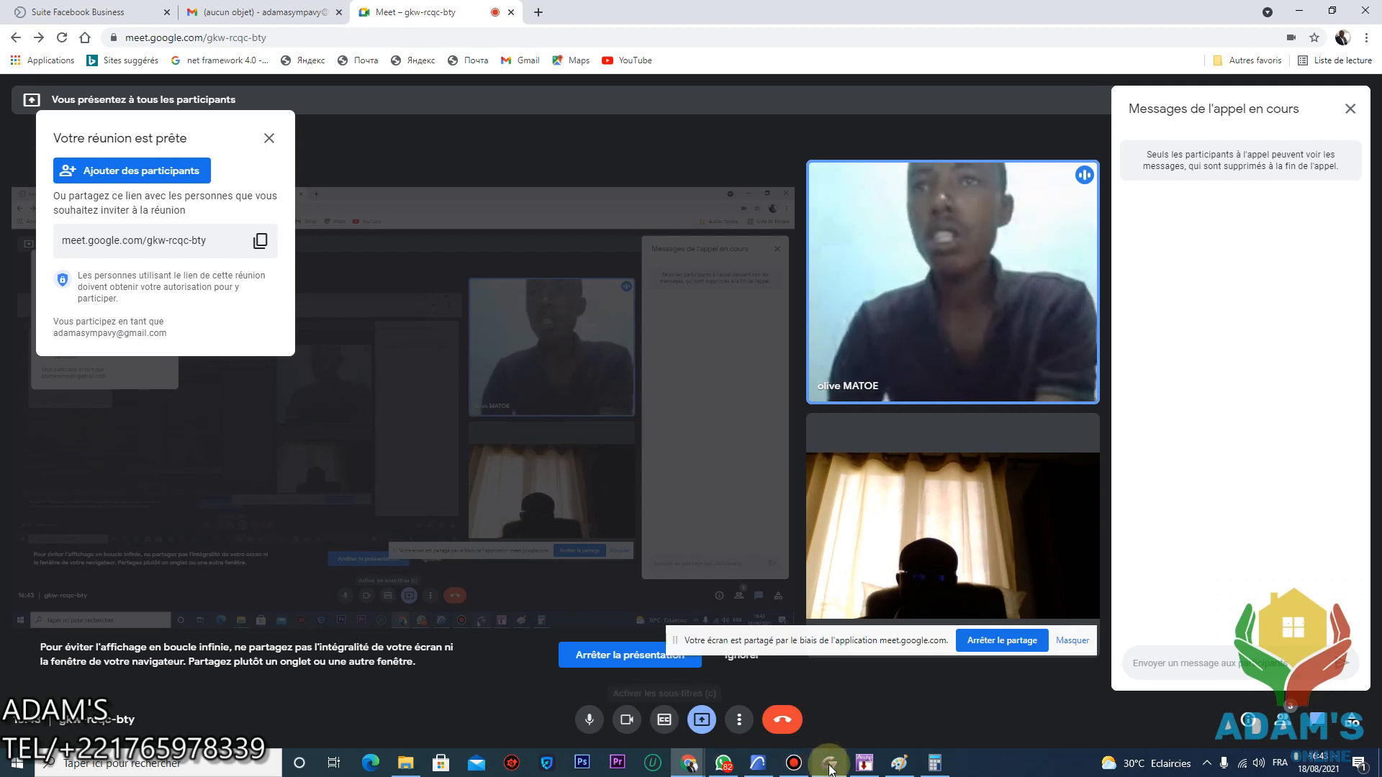
click(867, 768)
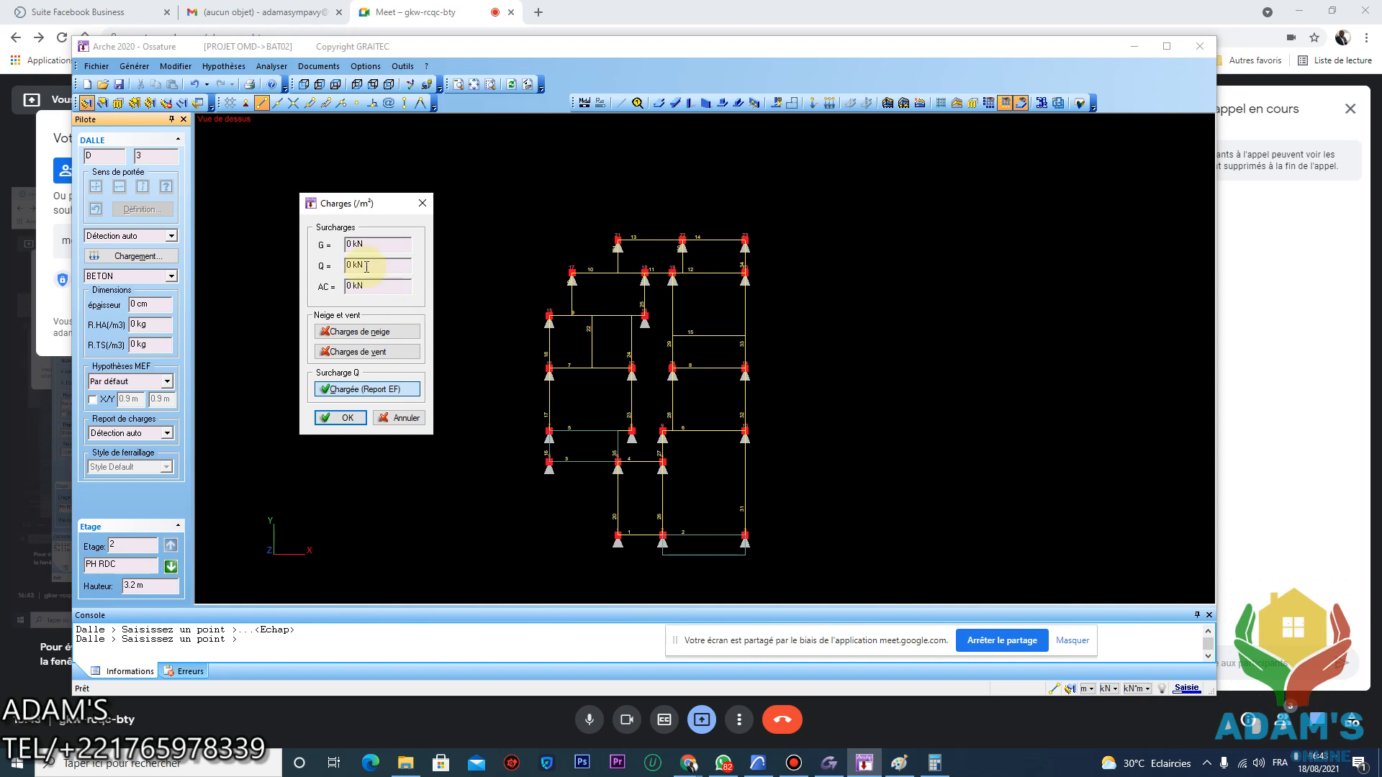
Set the slab's surface loads to G = 1.27 kN and Q = 1.50 kN per m² and confirm the loads dialog
click(375, 243)
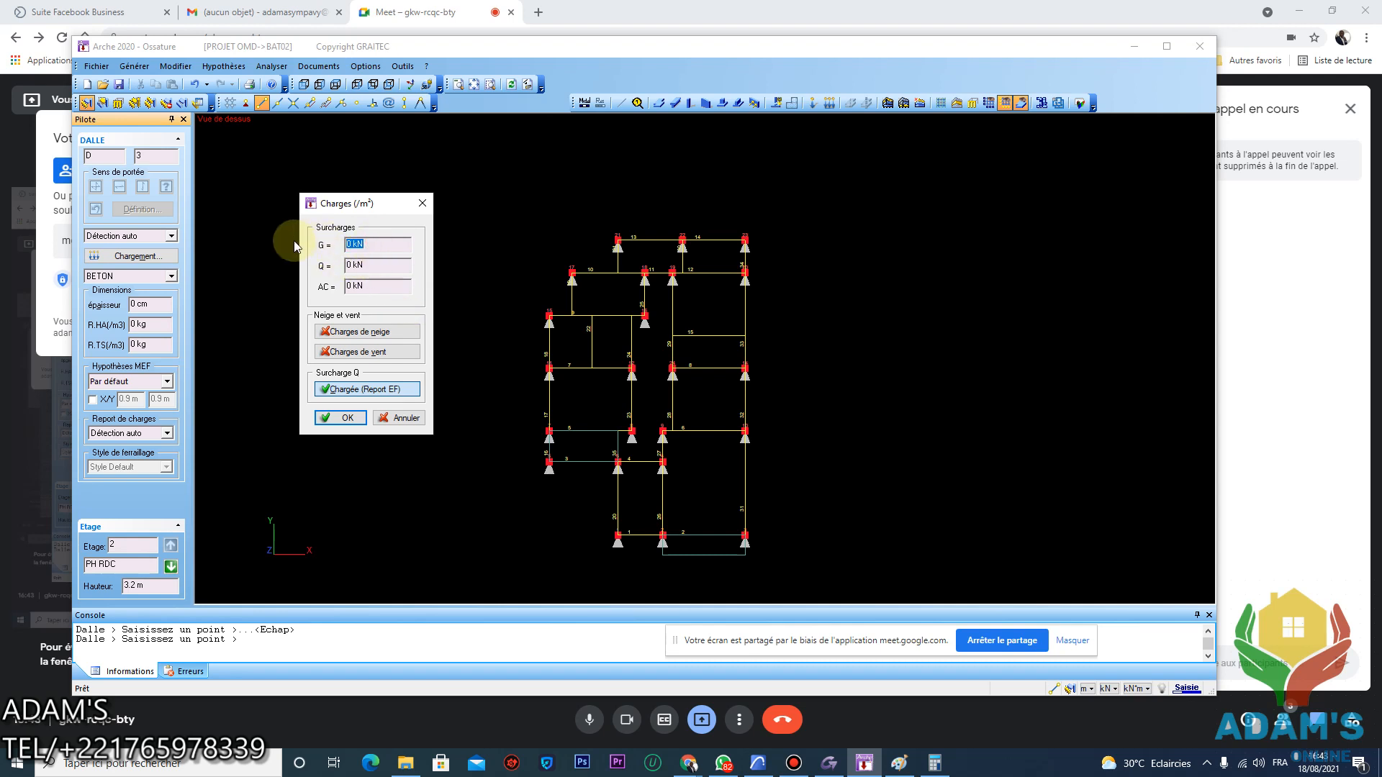
click(374, 244)
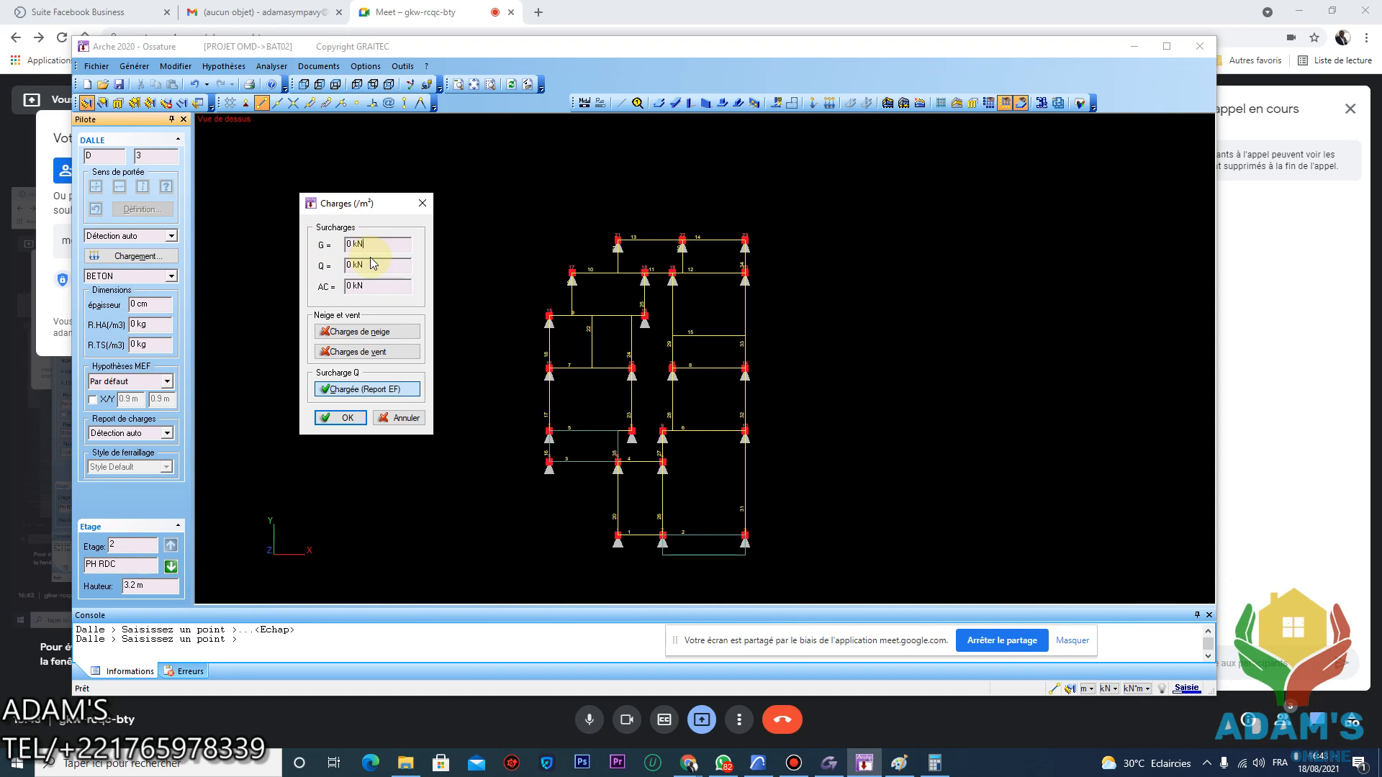
drag(386, 246, 299, 246)
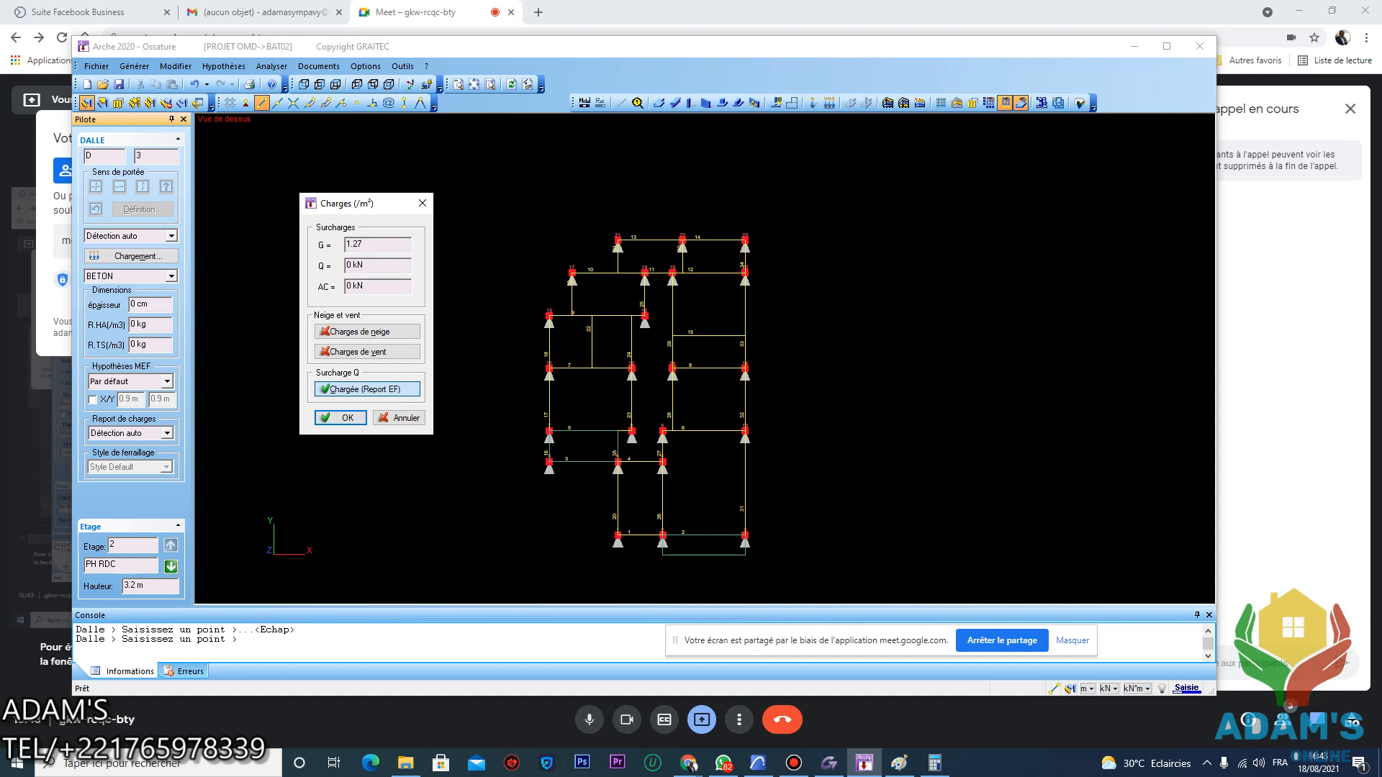
text(1.50)
click(342, 419)
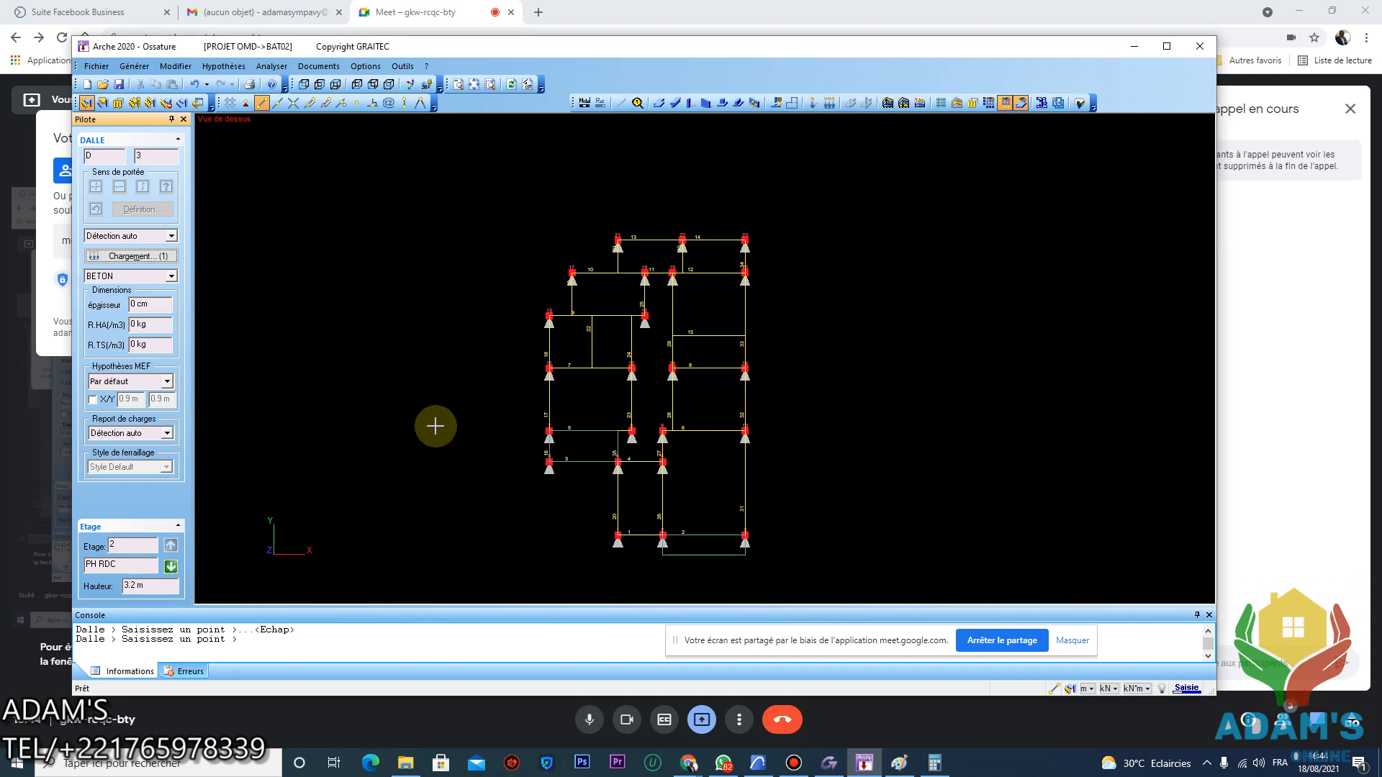
With intersection snapping, trace the slab outline from the outer end of beam 13 around beams 10 and 9, down to beam 5 and along it to beam 35
scroll(601, 272, up, 1)
scroll(601, 272, up, 1)
middle_drag(651, 333, 541, 265)
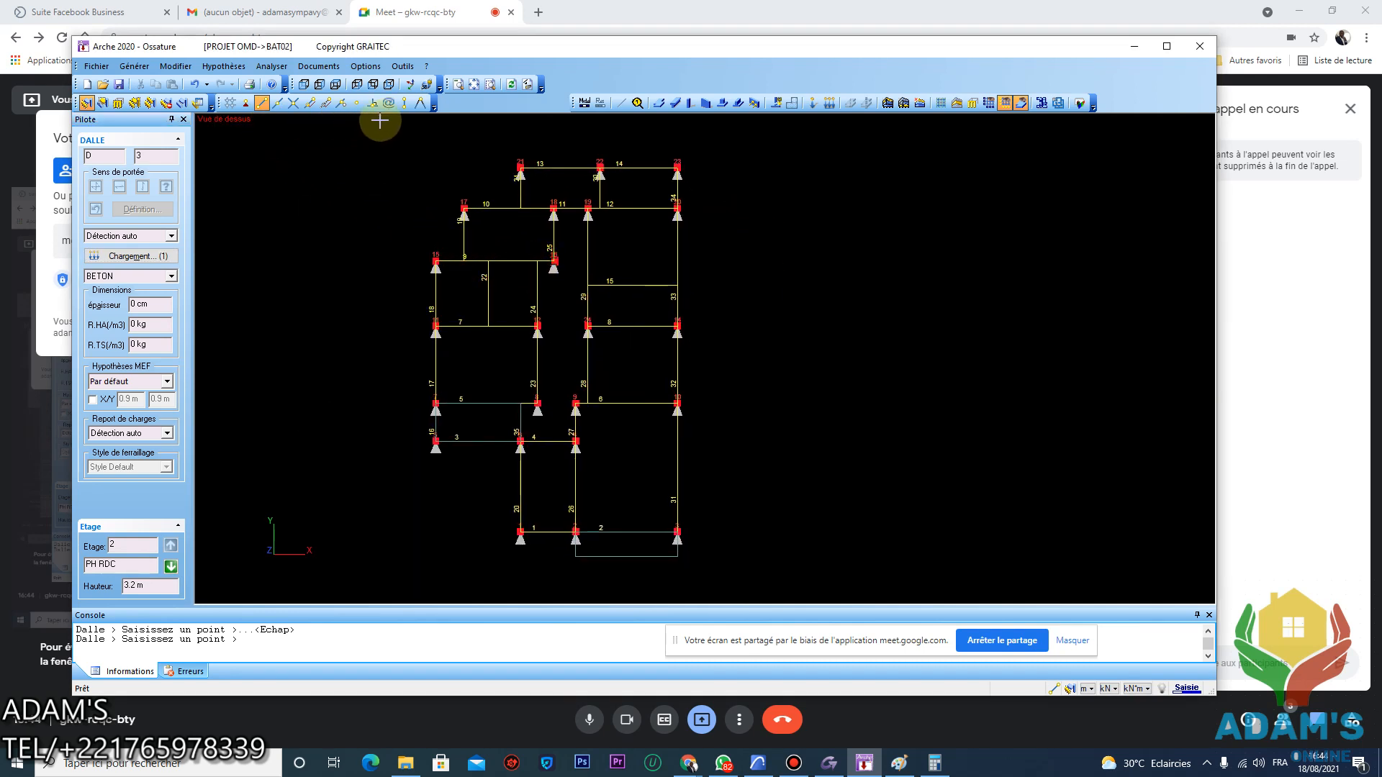
click(294, 102)
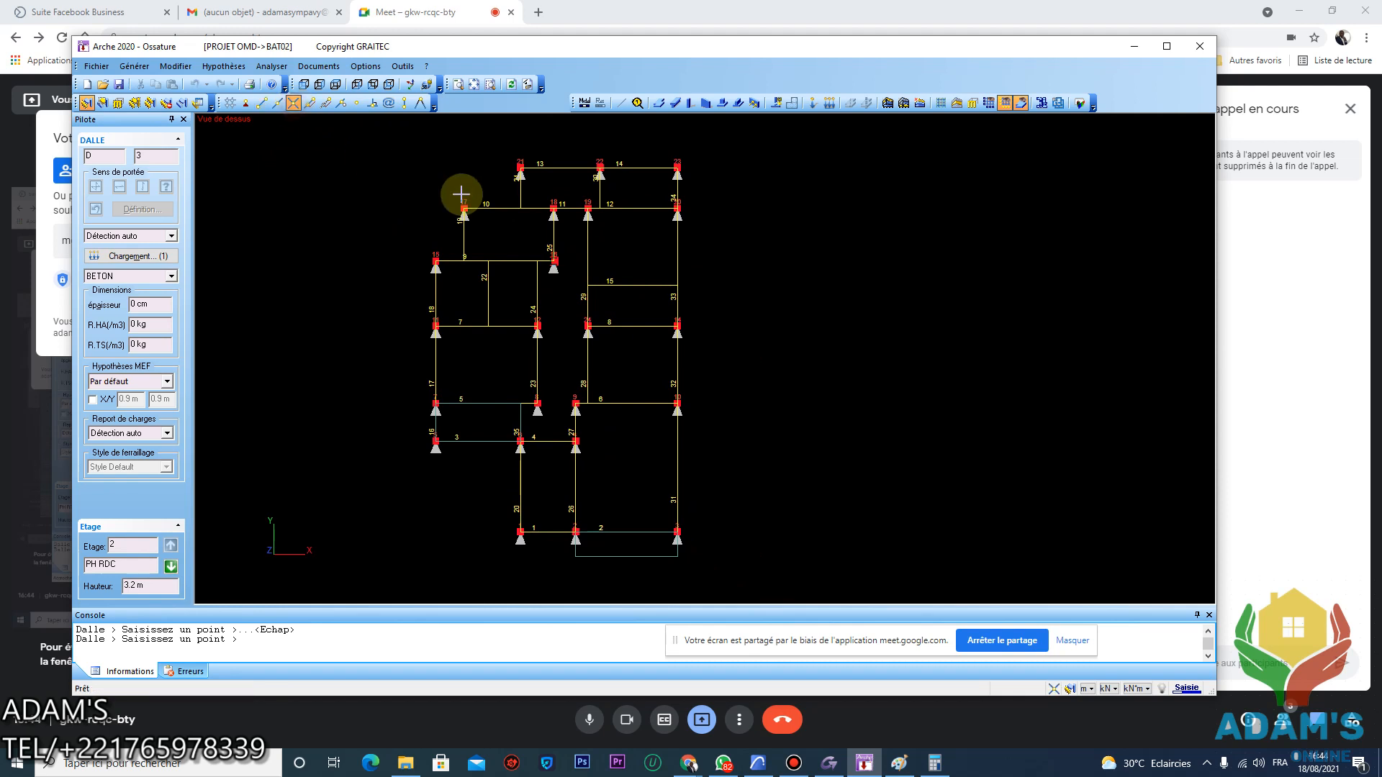
click(520, 169)
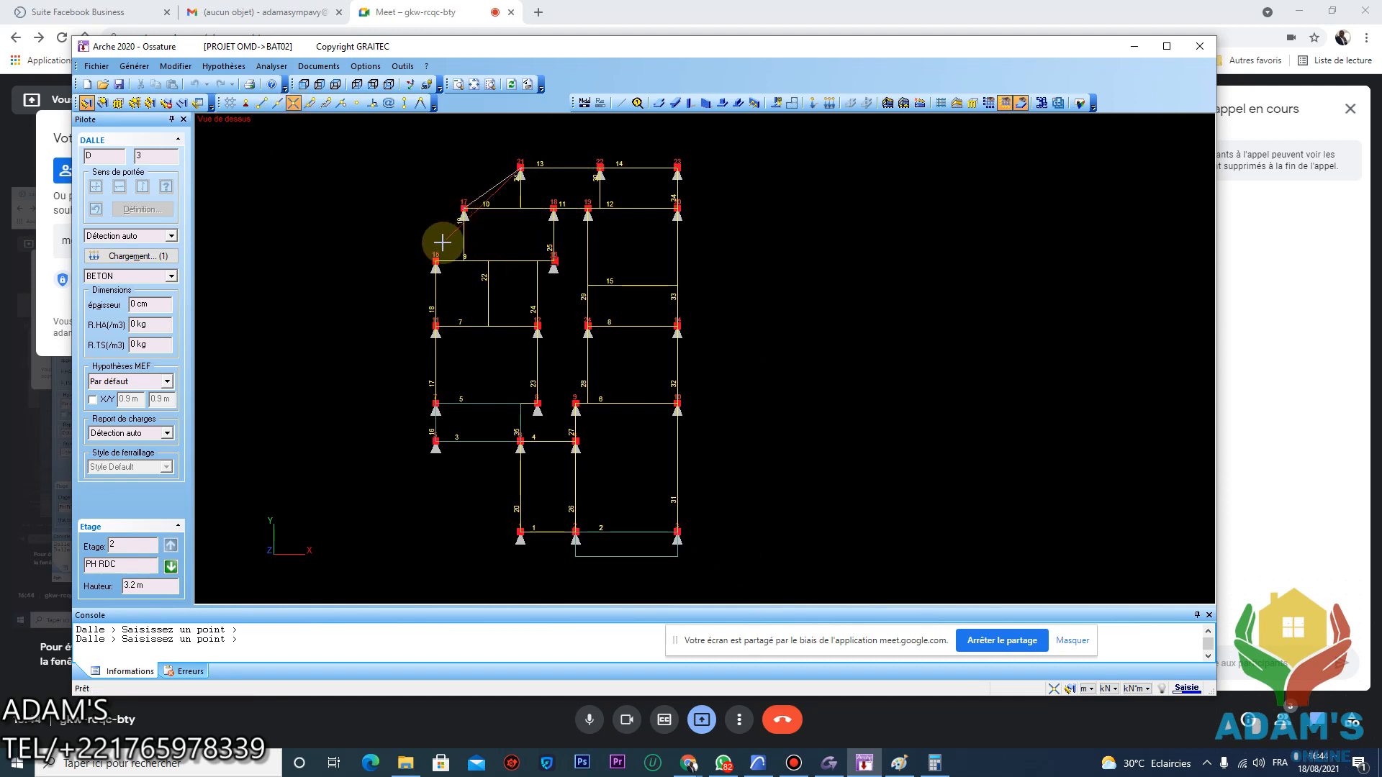
click(436, 260)
click(435, 404)
click(520, 405)
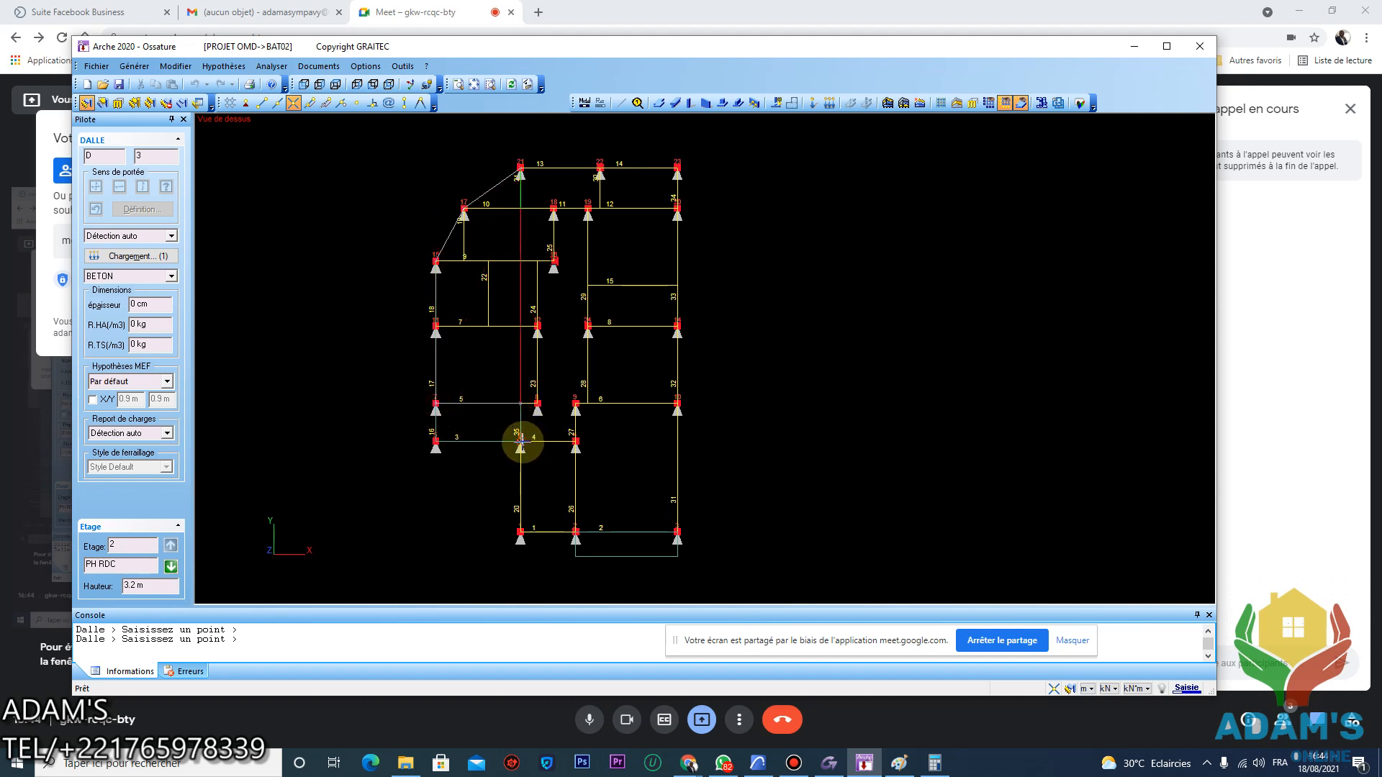
Finish the slab outline down beams 35 and 20, along beams 1 and 2, up the beam 31–34 side and back to the start of beam 13
click(519, 441)
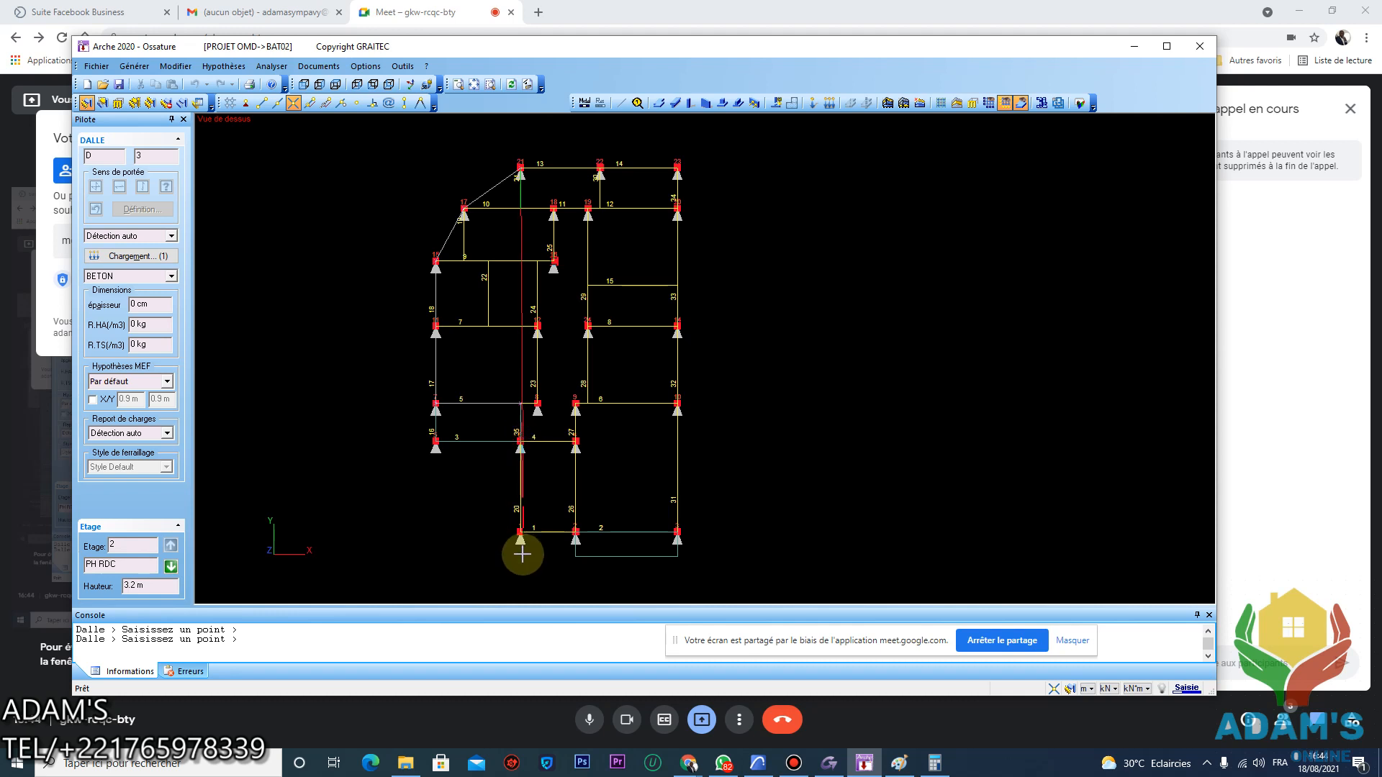
click(520, 532)
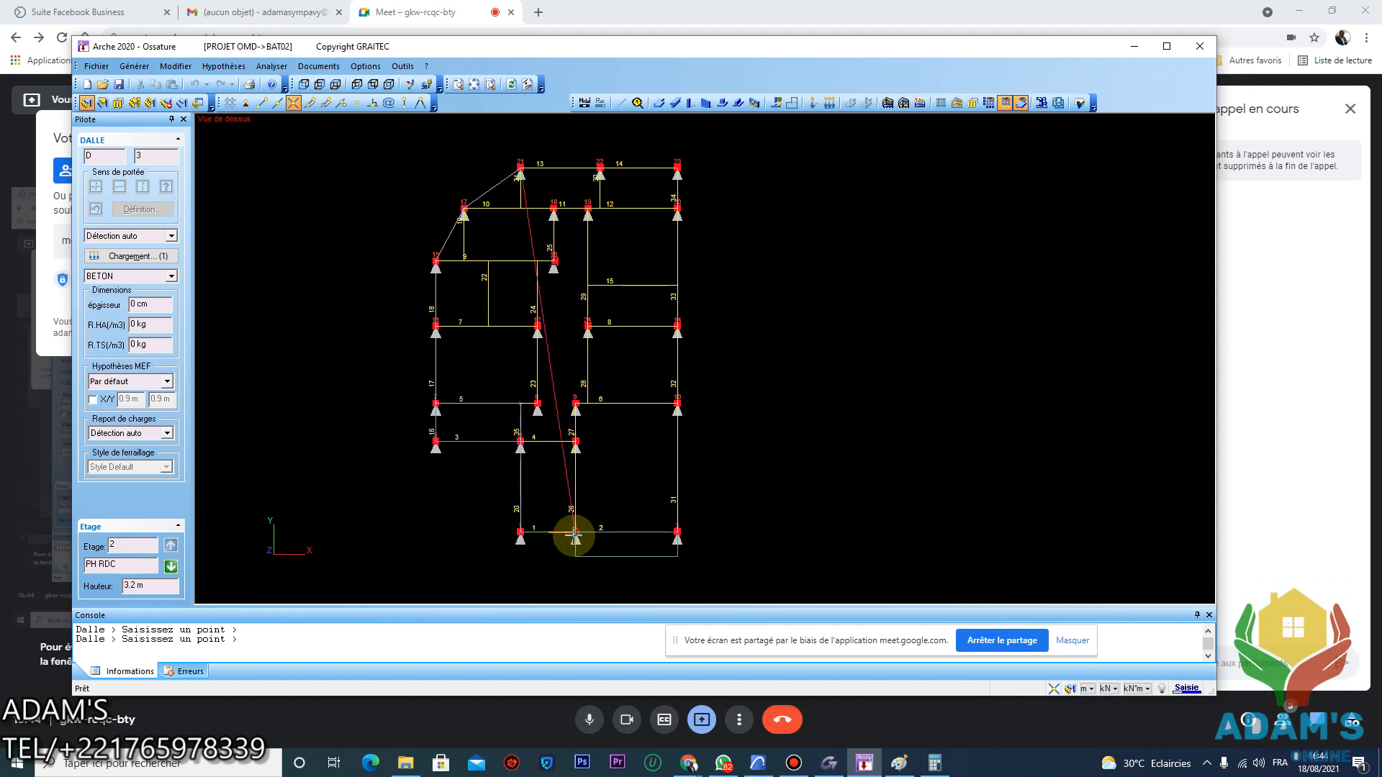
click(576, 532)
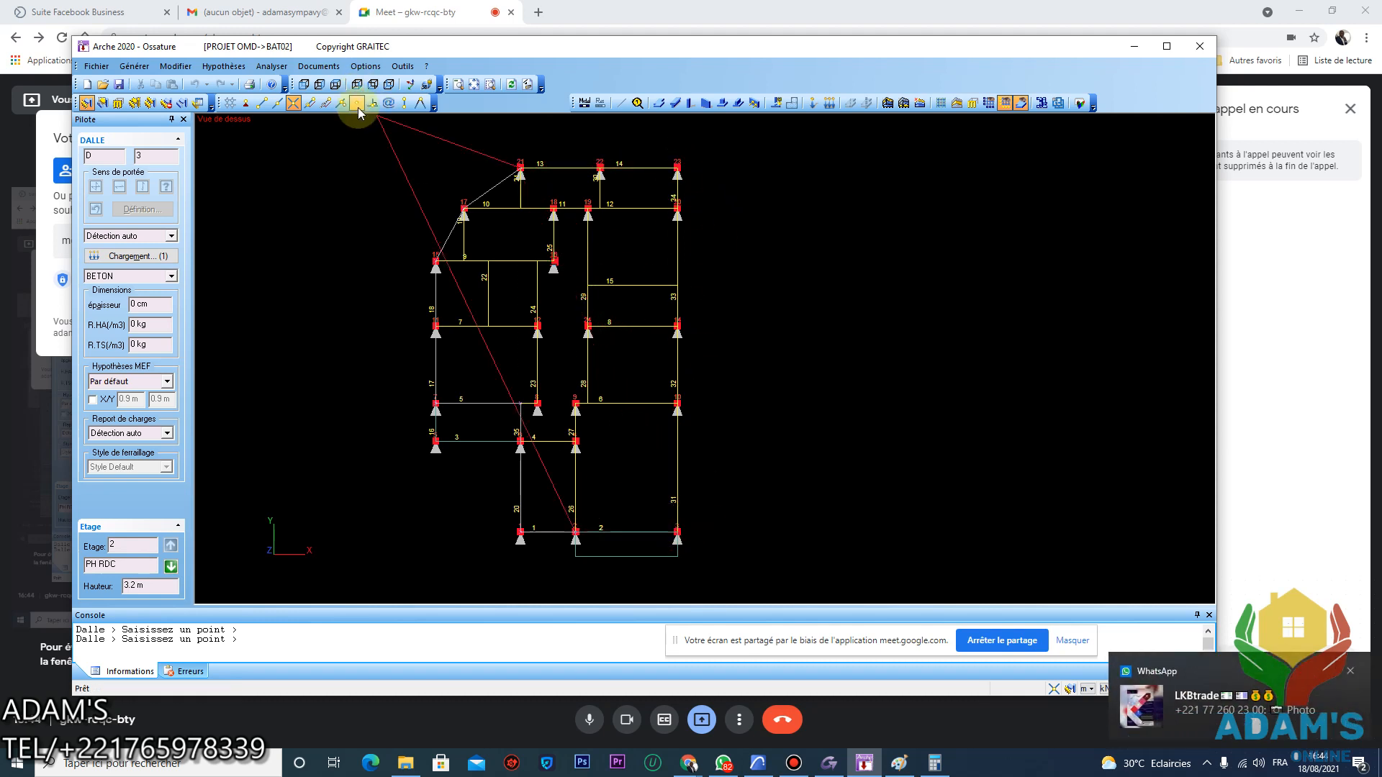
click(404, 102)
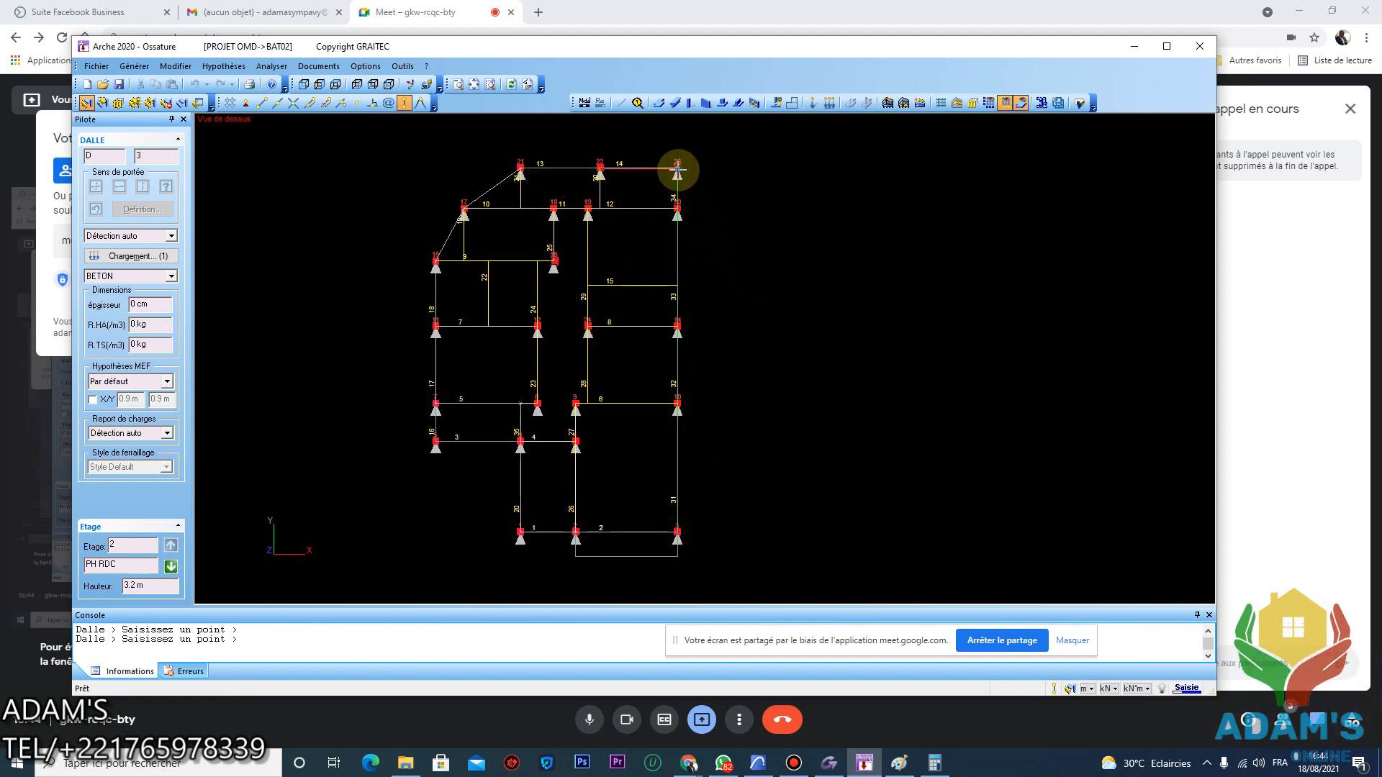
click(520, 169)
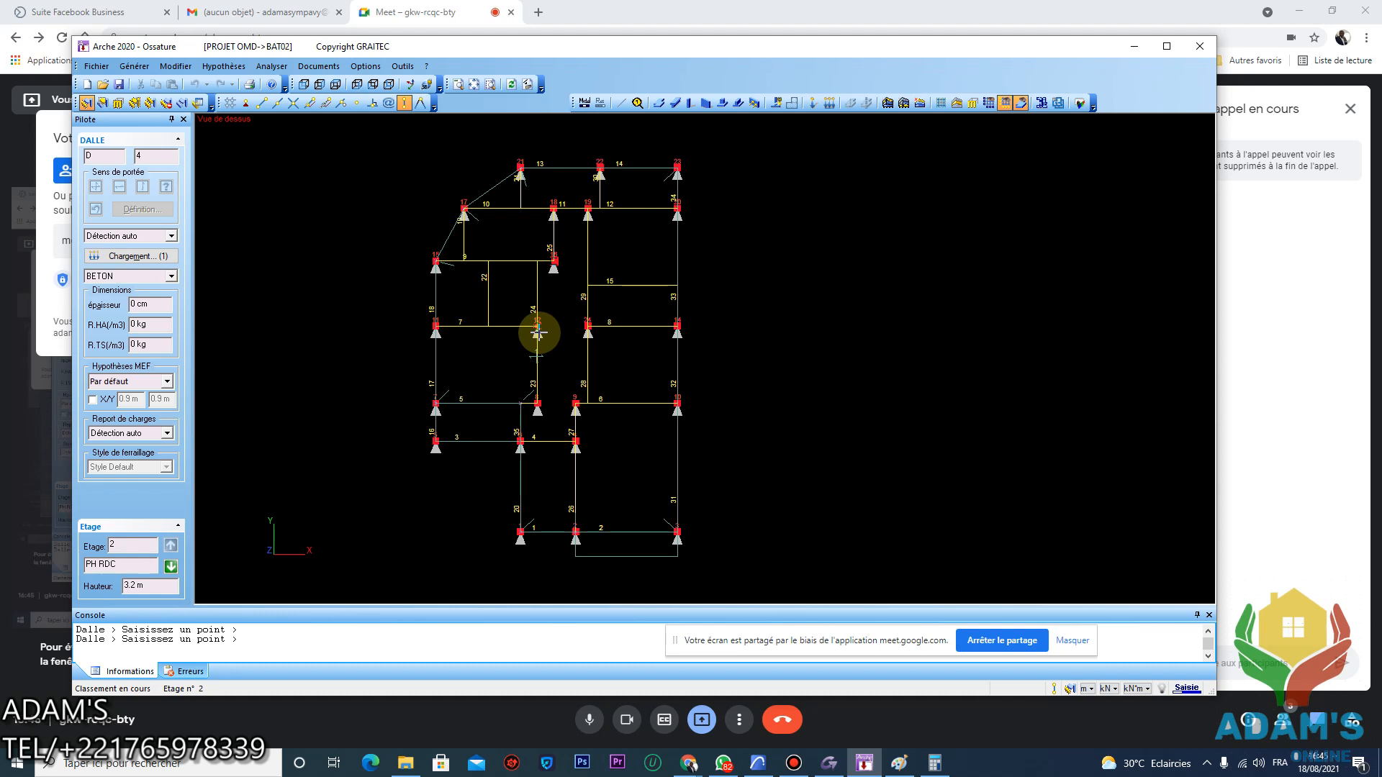
key(Escape)
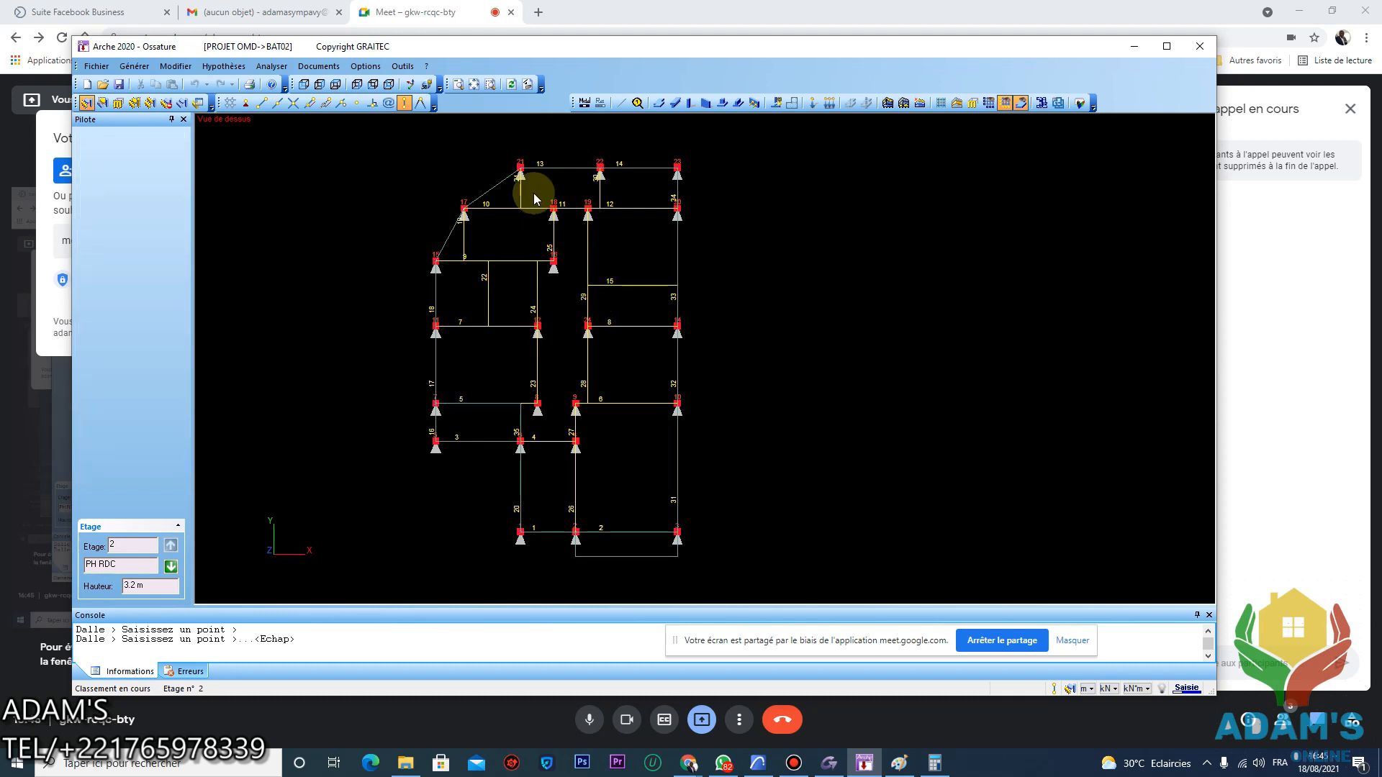
Automatically split the active storey's slabs along the beams and delete the triangular slabs outside beams 10 and 9
middle_drag(540, 203, 571, 206)
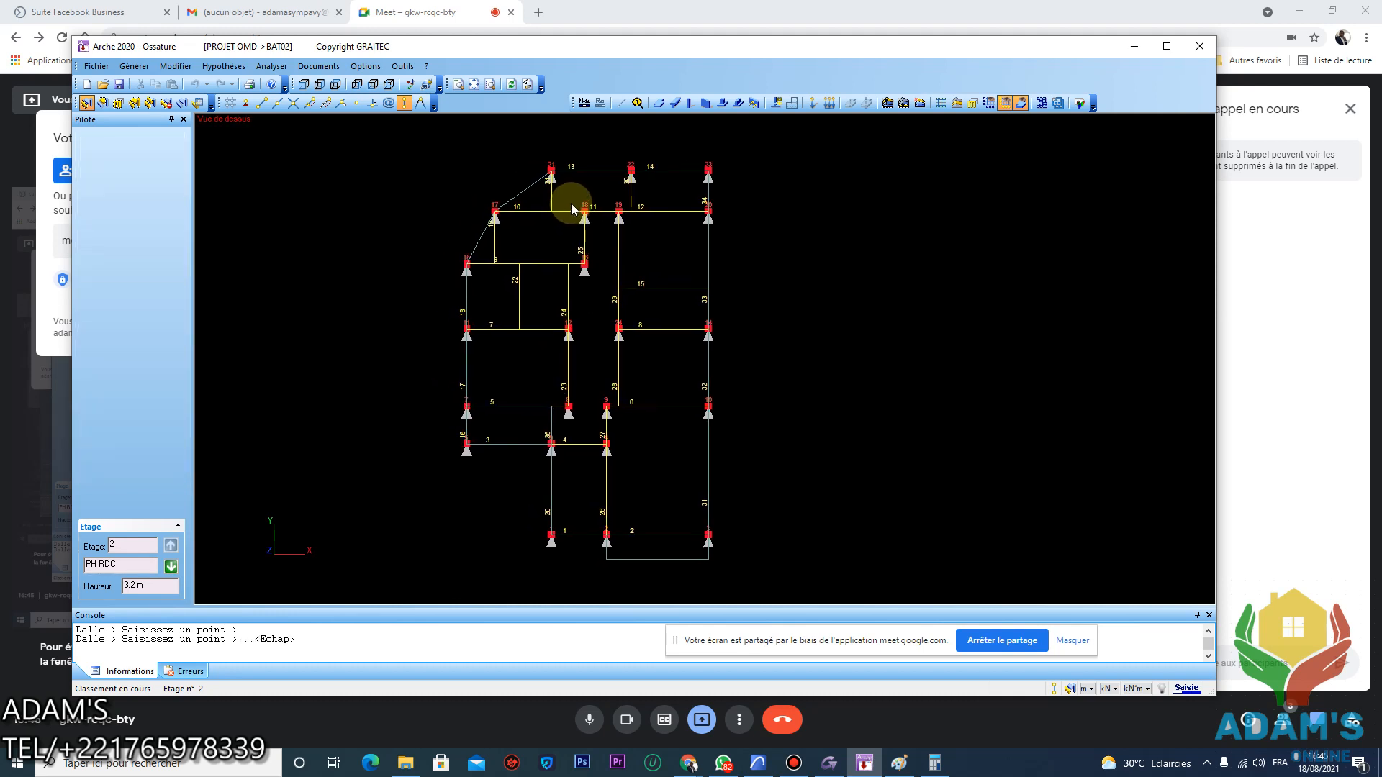
click(522, 192)
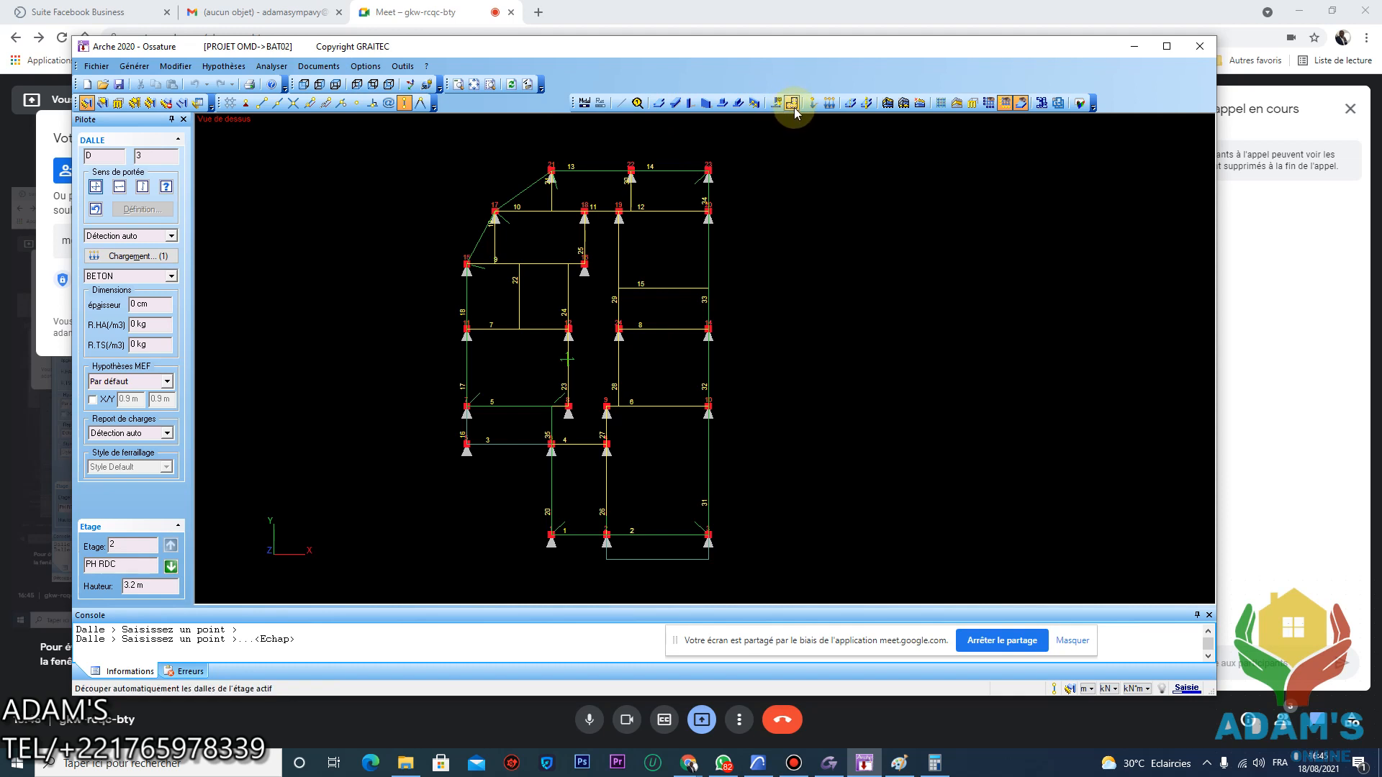
click(793, 763)
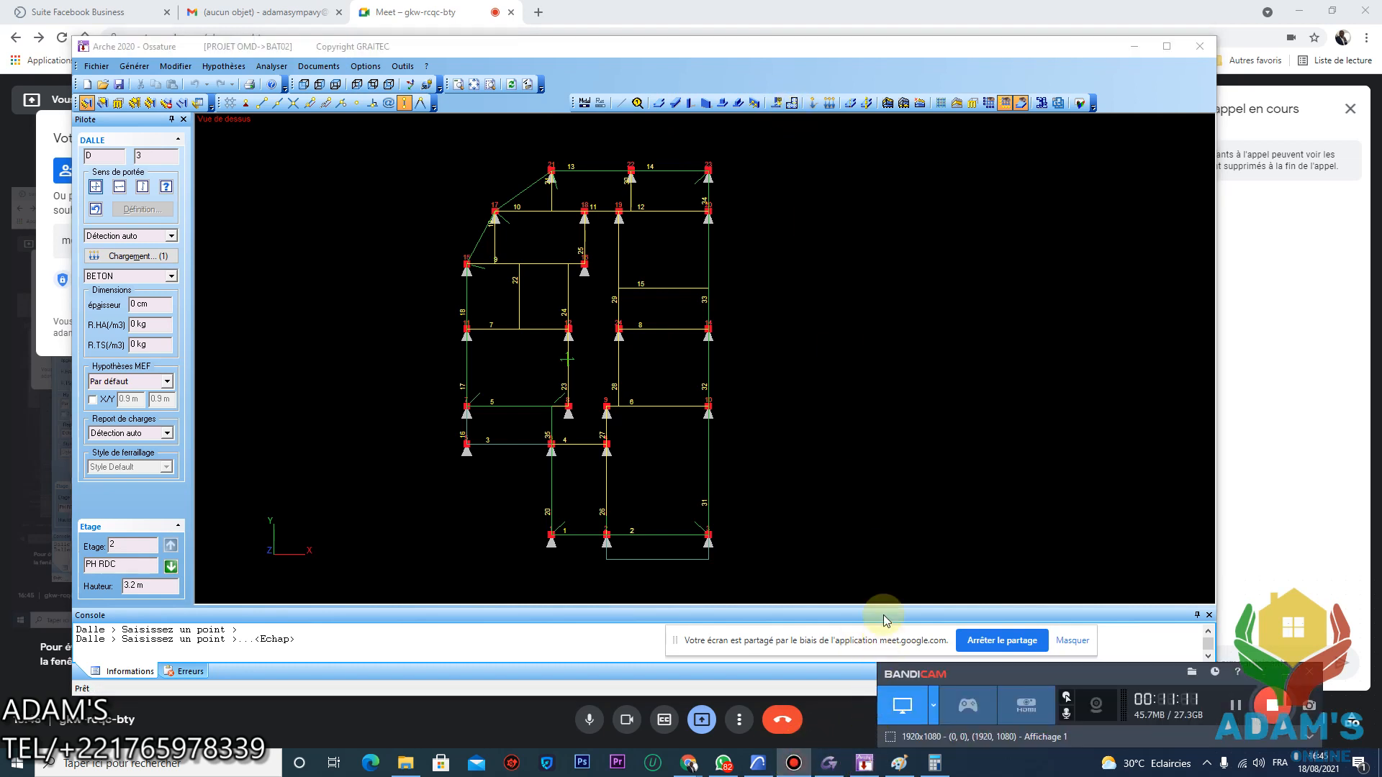
click(793, 105)
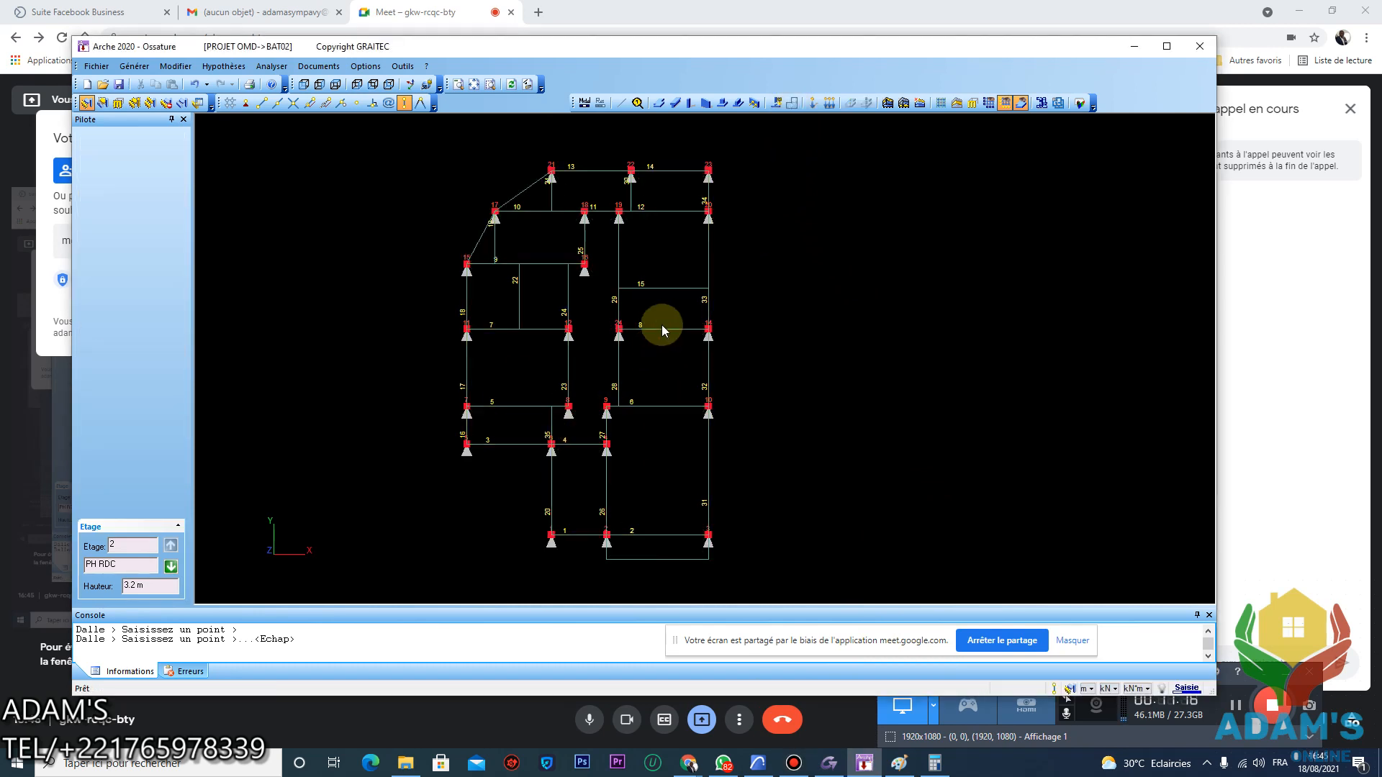
click(535, 183)
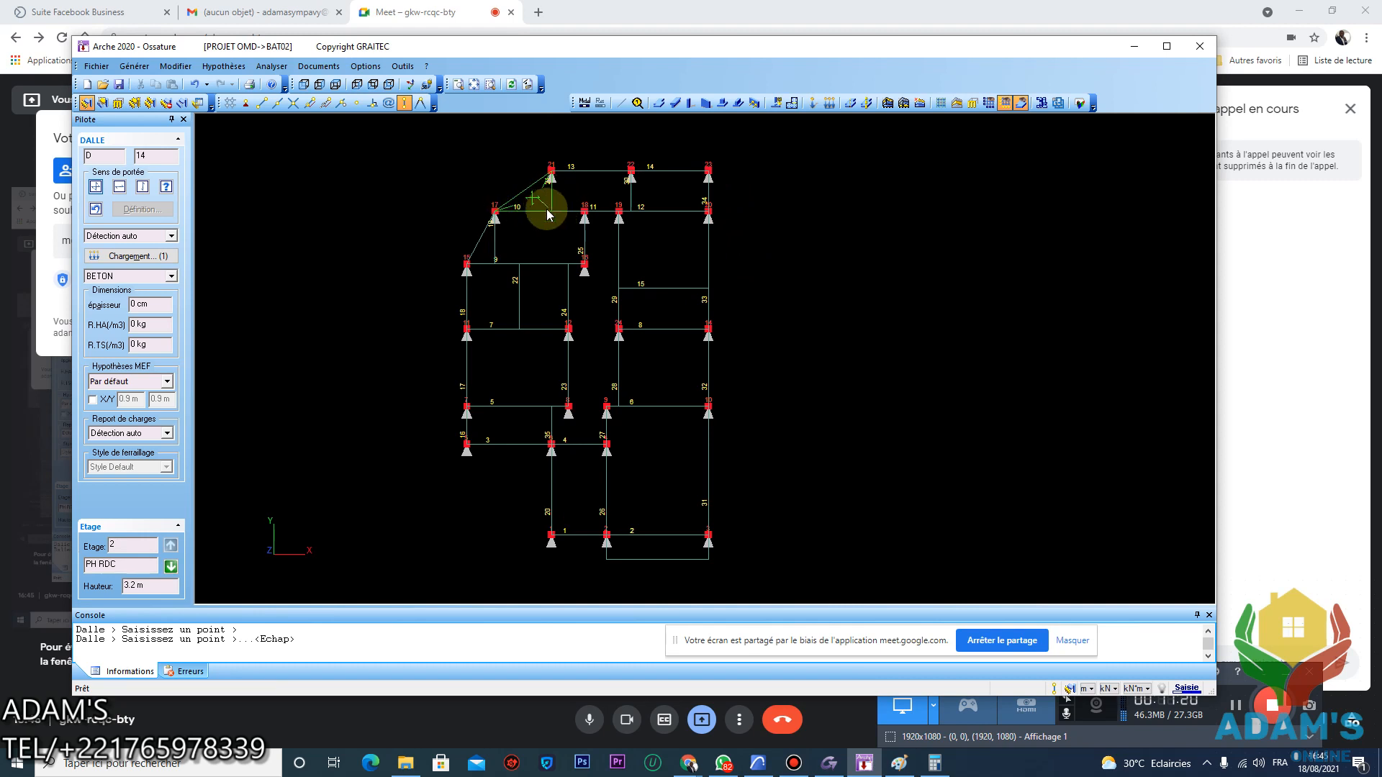
key(Escape)
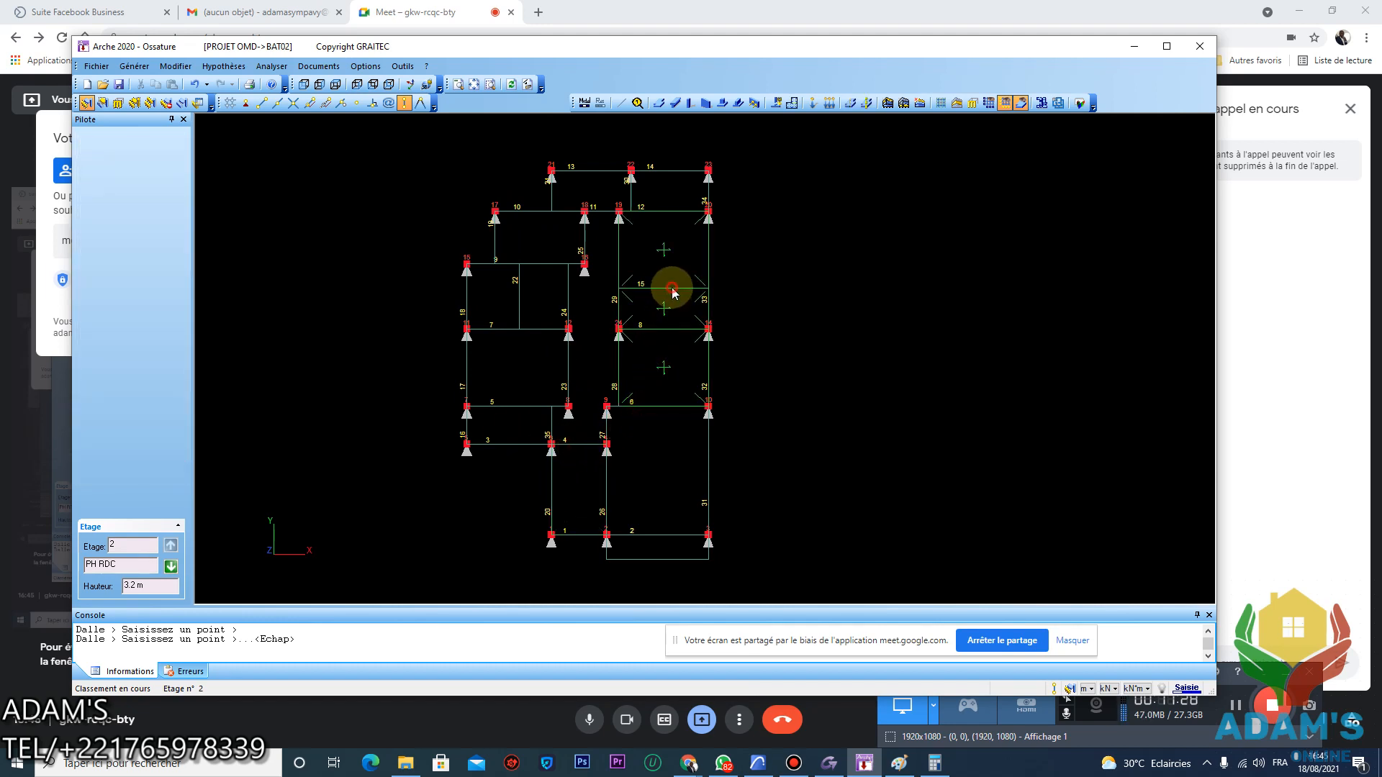
Select the individual slabs across the plan to check how the floor has been divided, and clear the selection
click(496, 298)
click(508, 396)
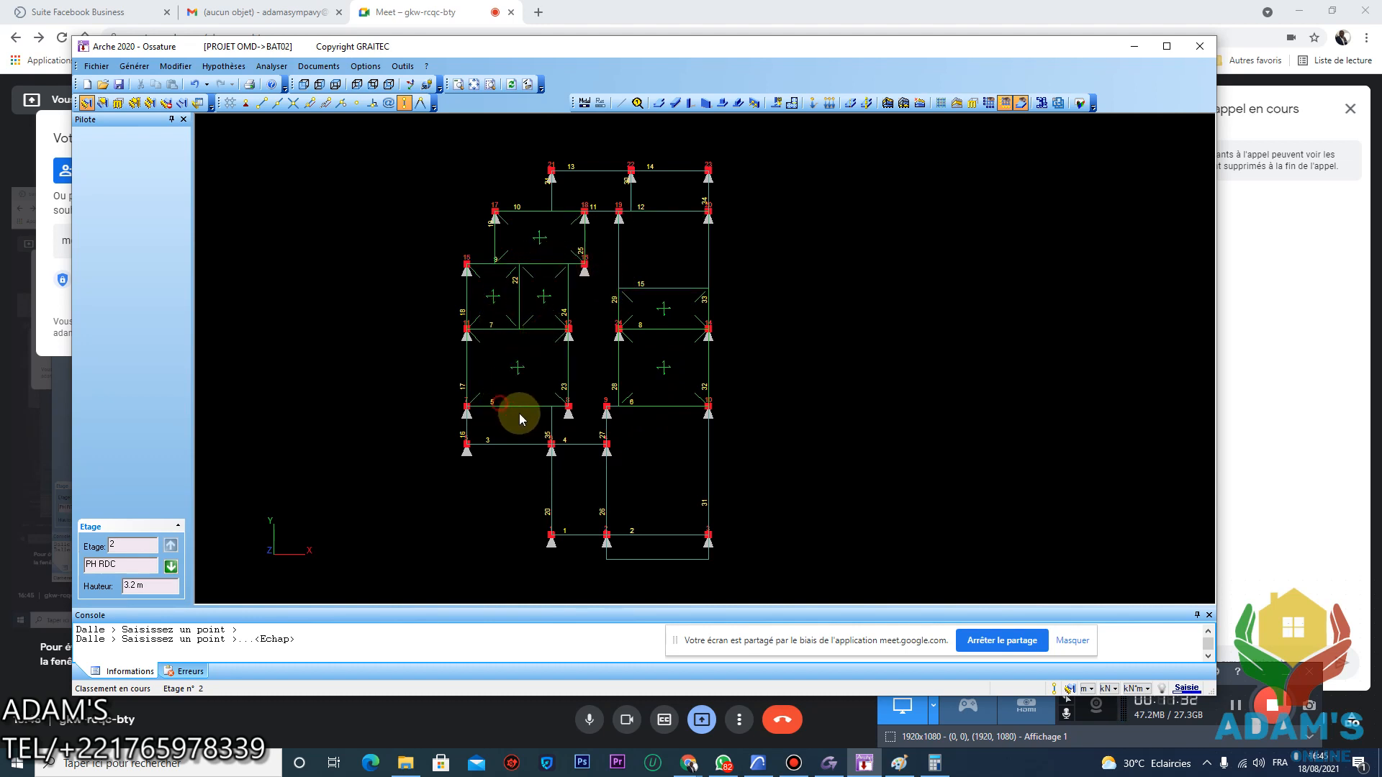
click(573, 448)
click(557, 434)
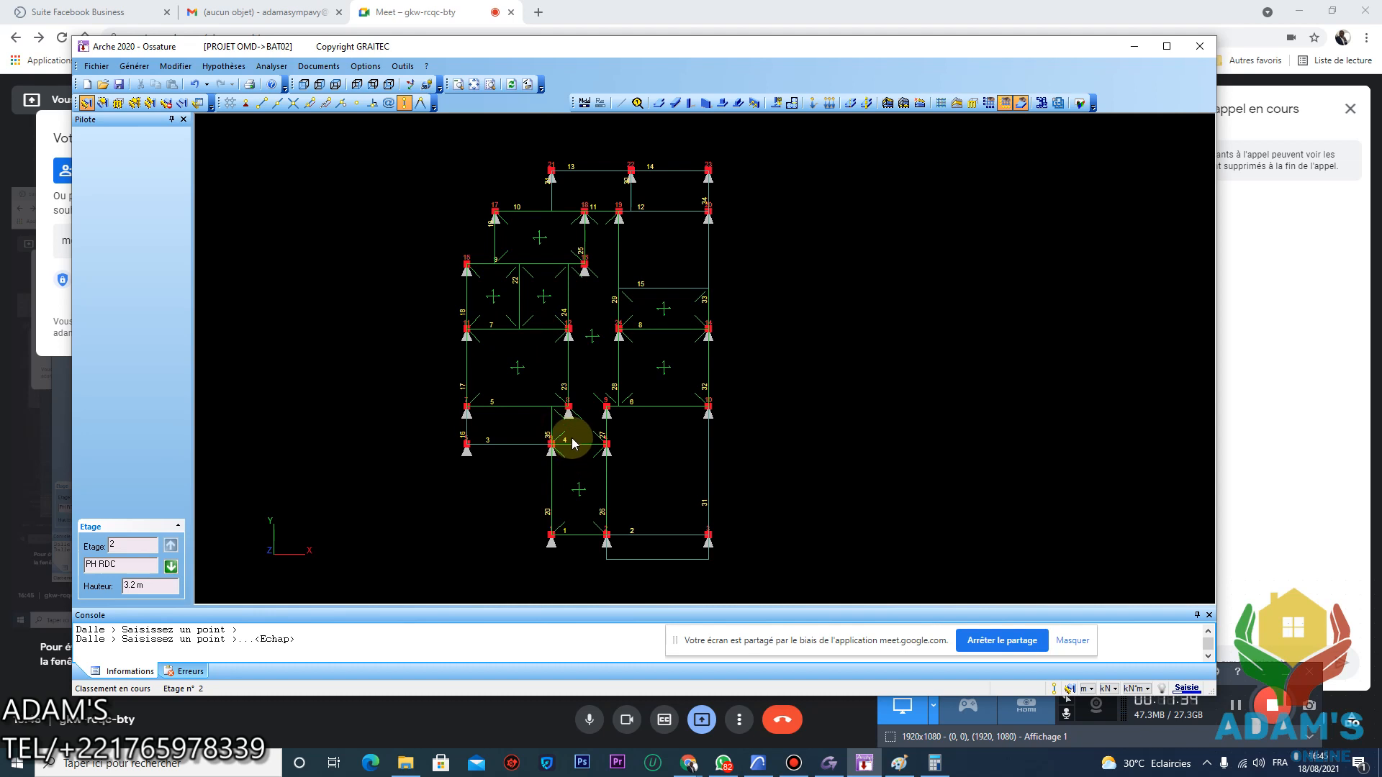
key(Escape)
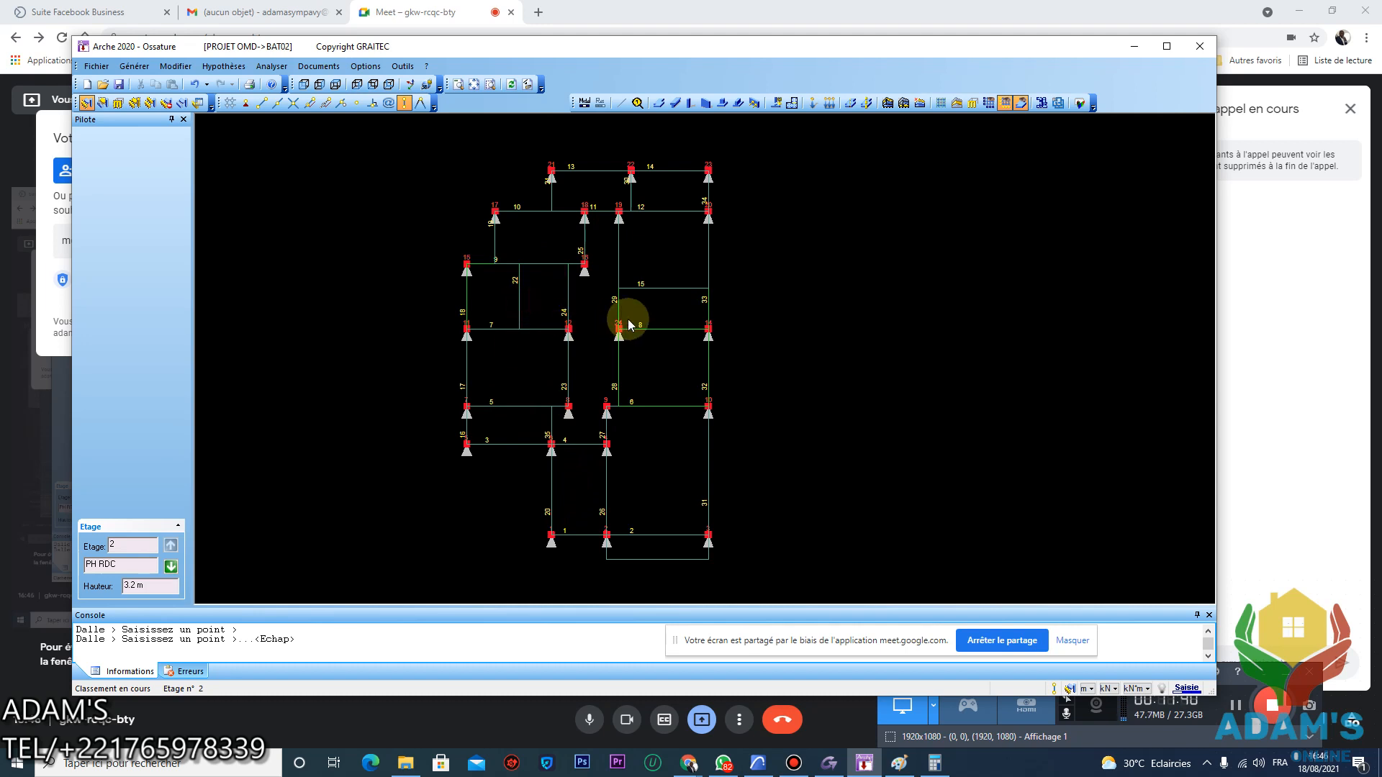
click(657, 408)
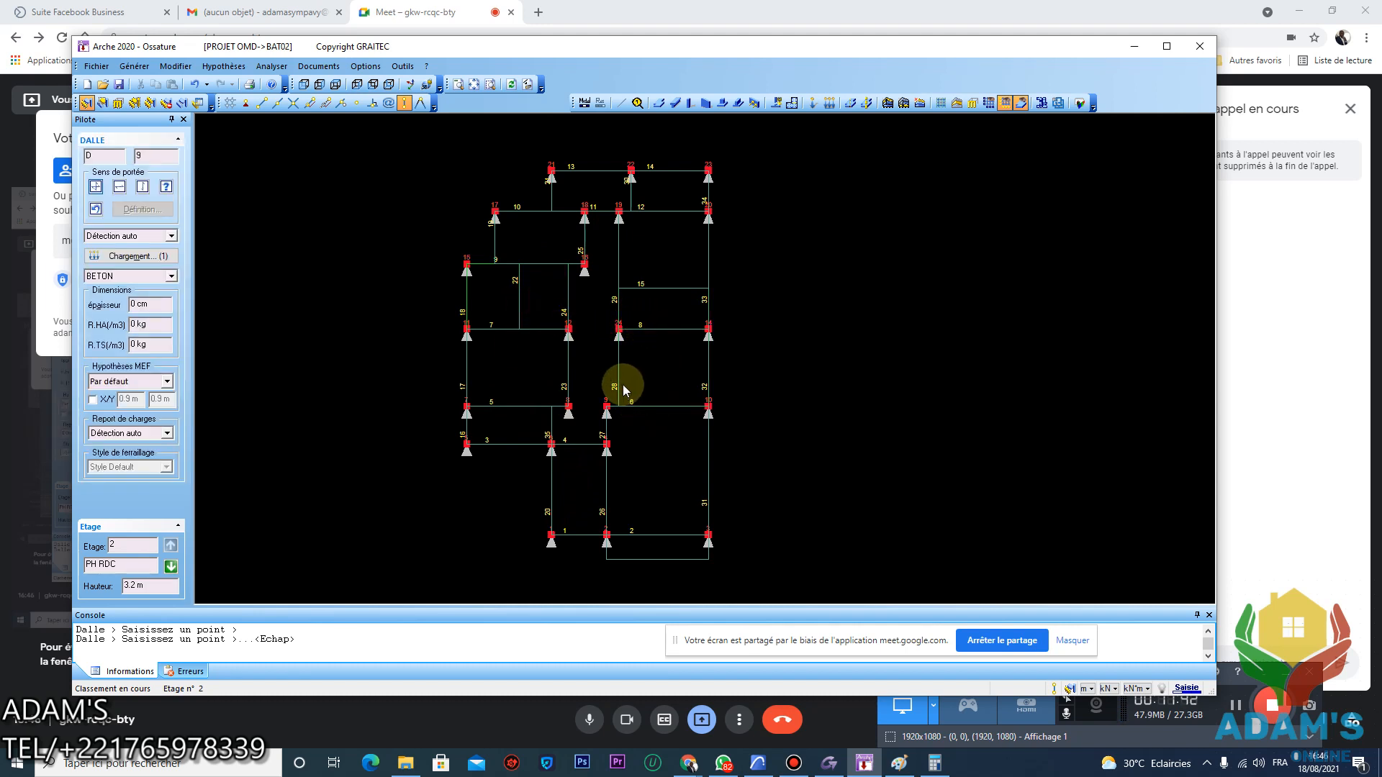
key(Escape)
Select the slab between beams 5 and 7 to inspect its properties and loading, and deselect it
scroll(633, 353, down, 3)
scroll(633, 353, up, 2)
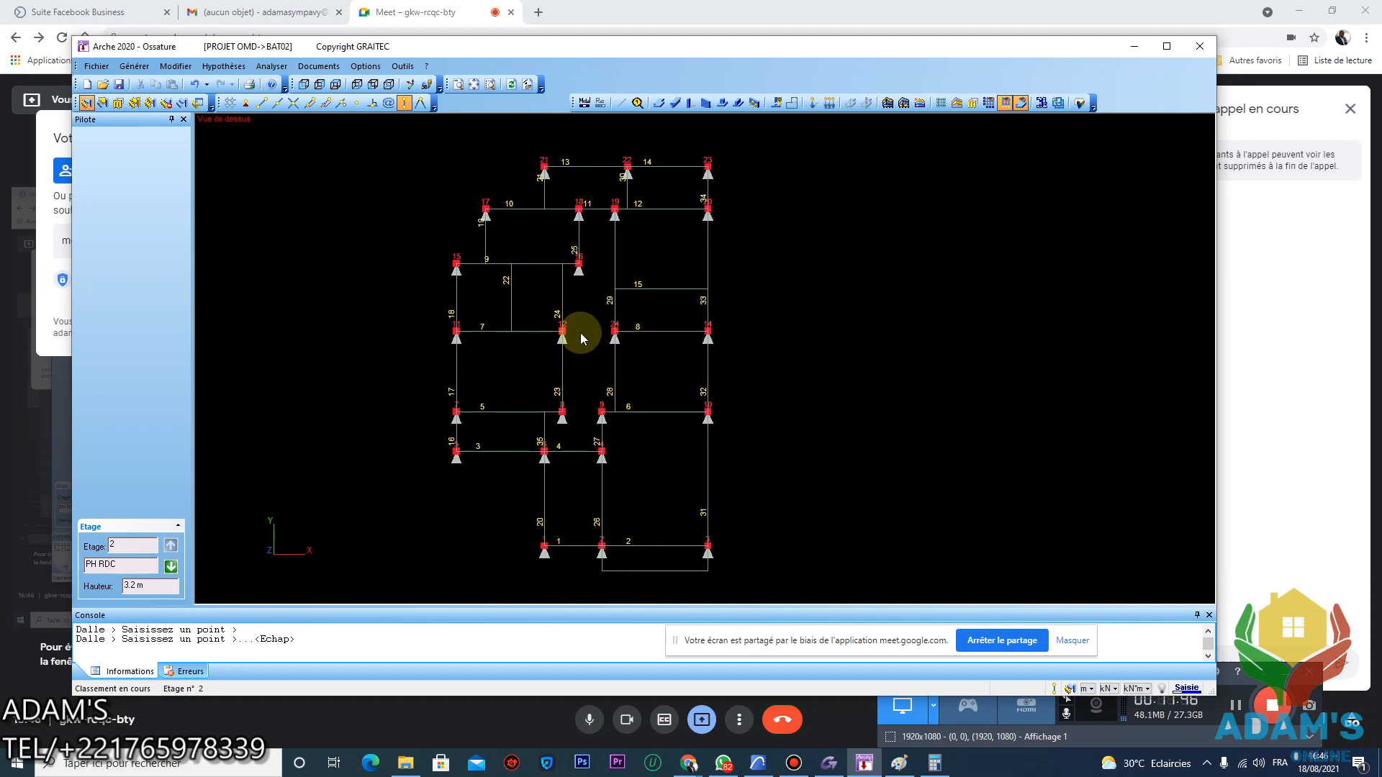
scroll(580, 332, down, 1)
click(477, 367)
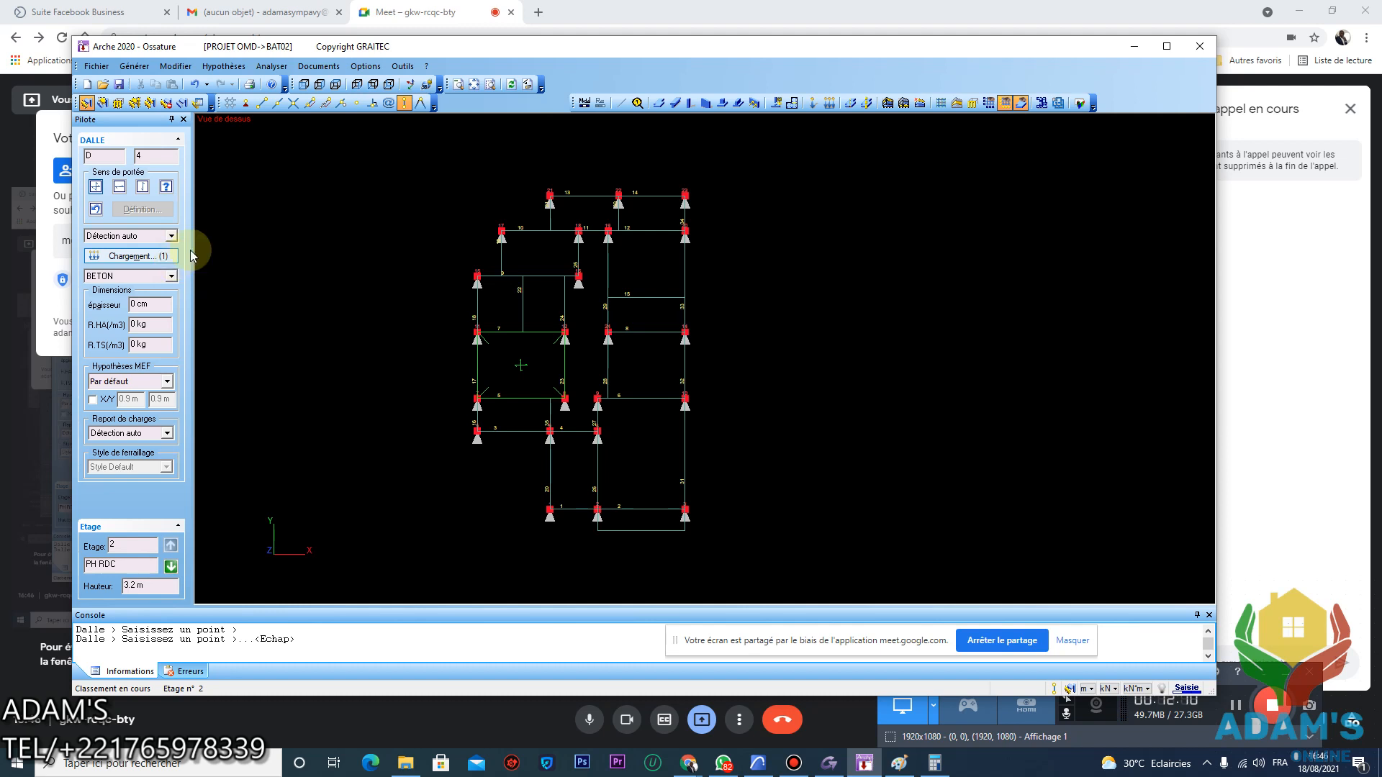
click(477, 432)
scroll(713, 266, down, 3)
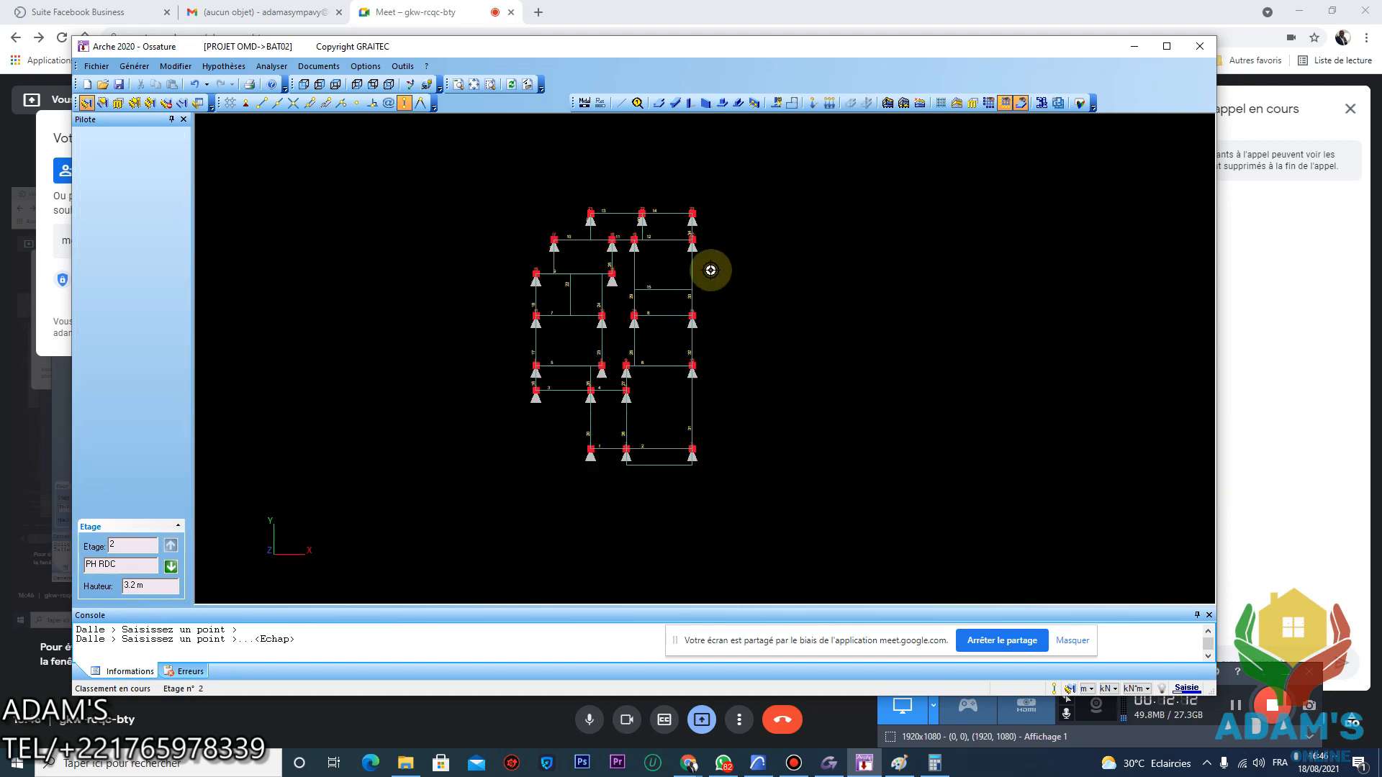
scroll(671, 300, up, 2)
middle_drag(620, 371, 666, 441)
scroll(716, 434, down, 2)
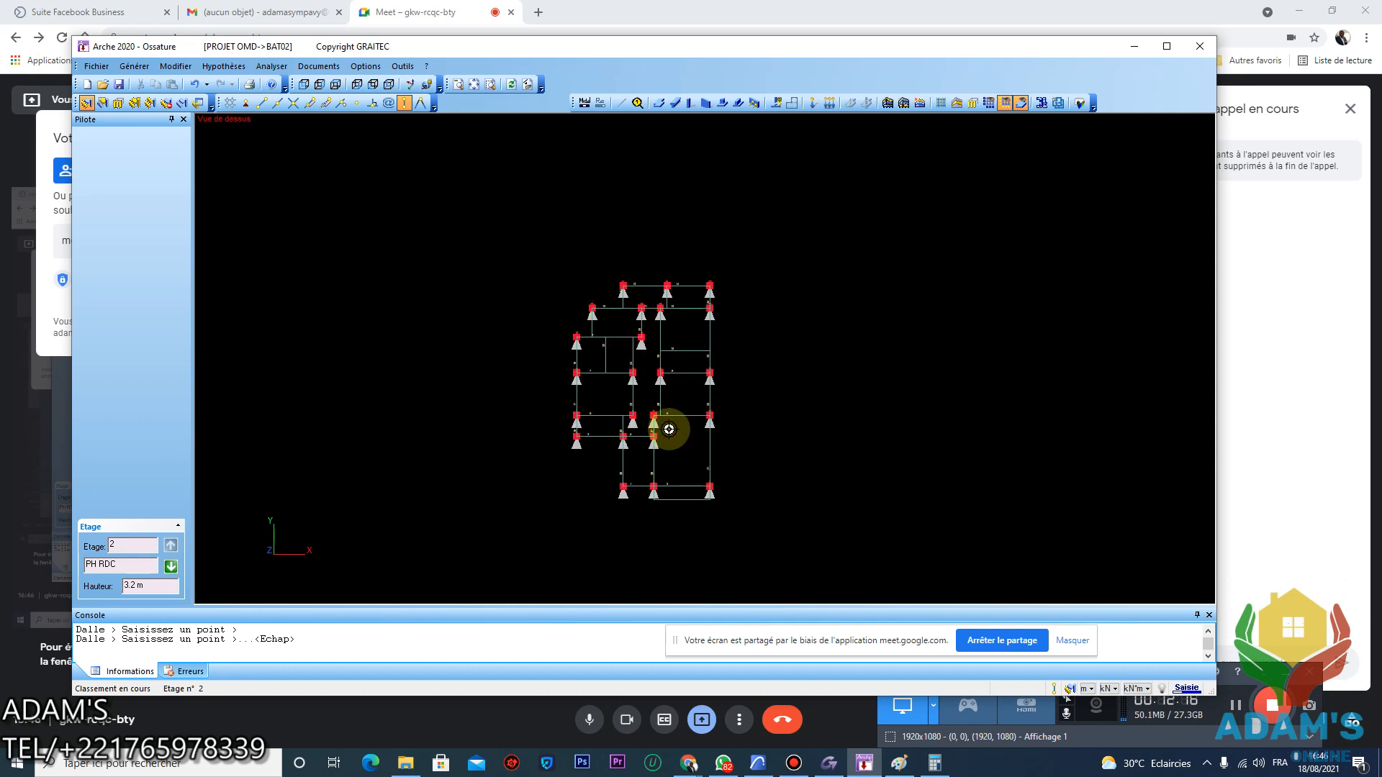
scroll(621, 364, up, 3)
scroll(589, 377, down, 2)
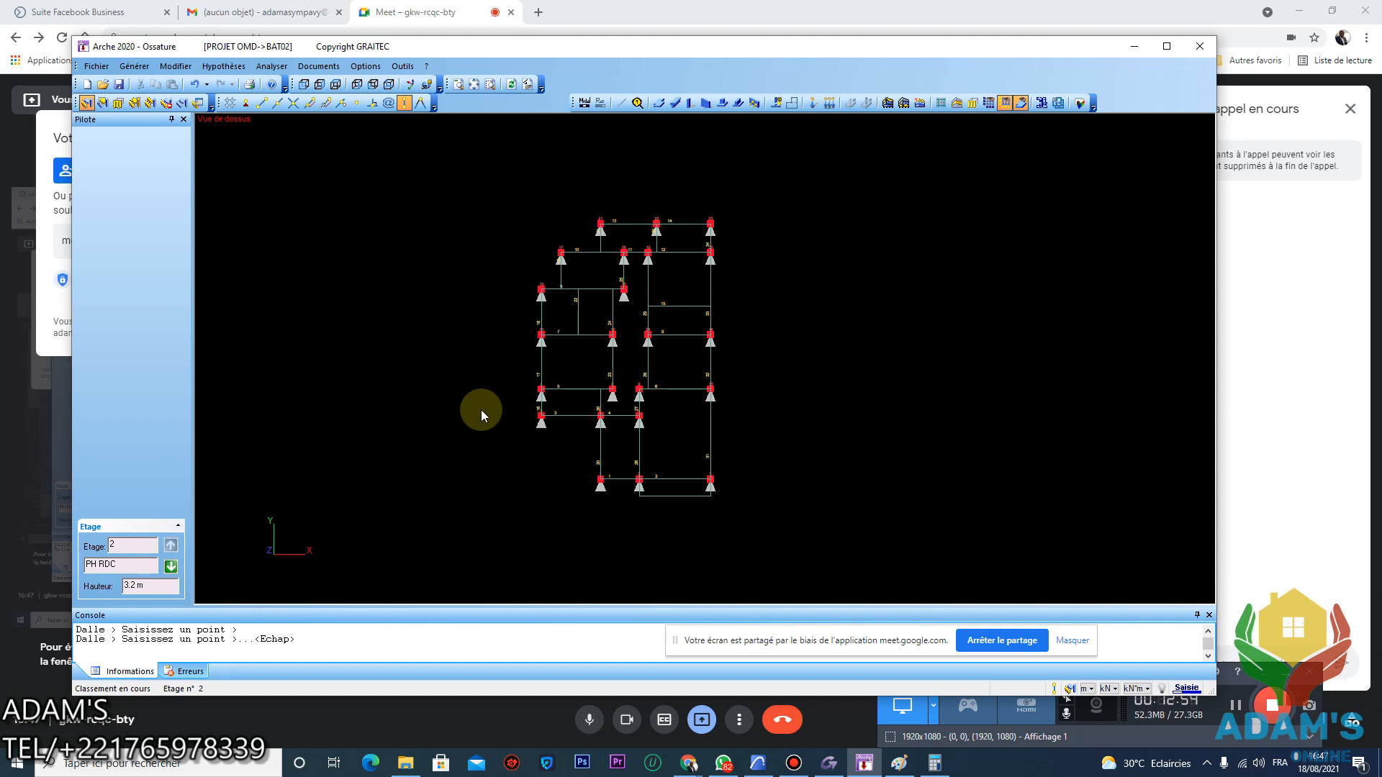
Review the available selection modes and the Sélections dialog's element-type and storey filters, and close it without applying a selection
right_click(481, 409)
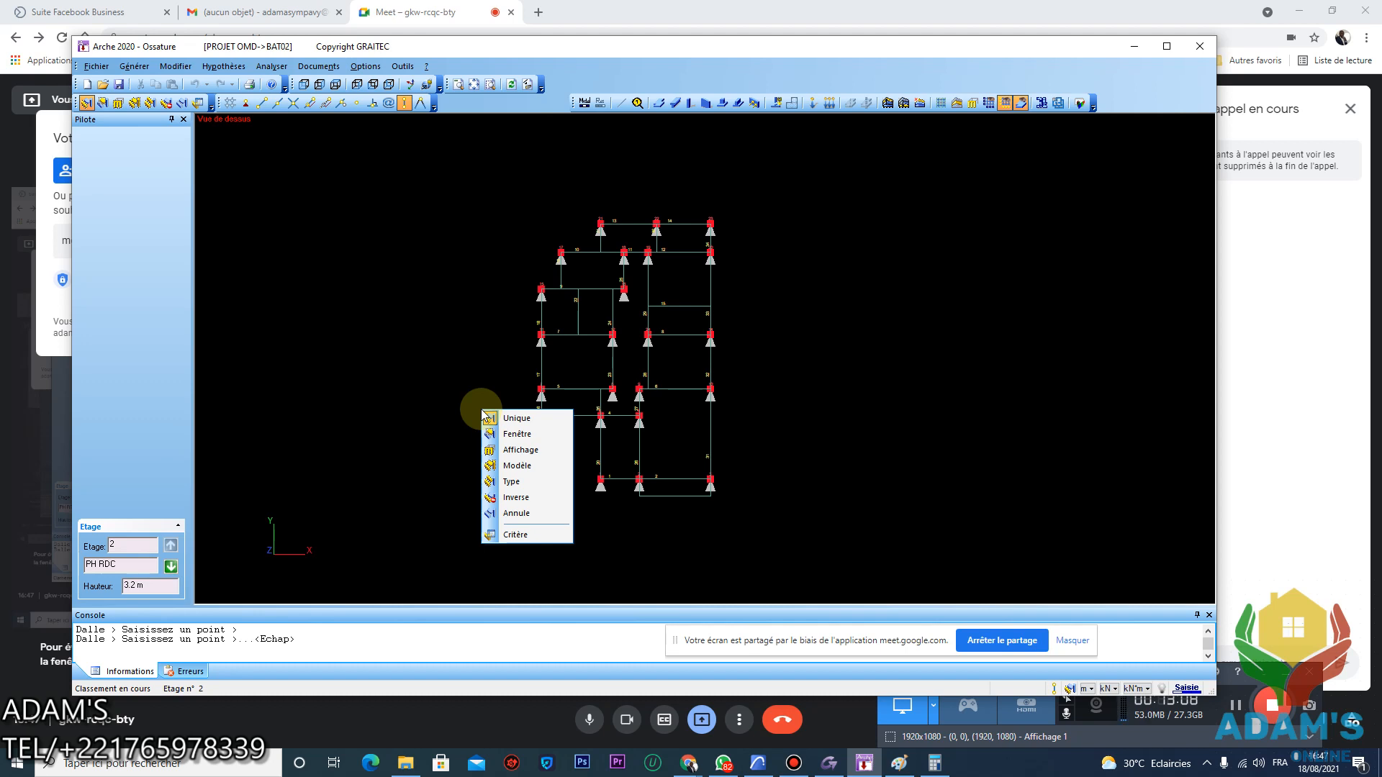
click(497, 450)
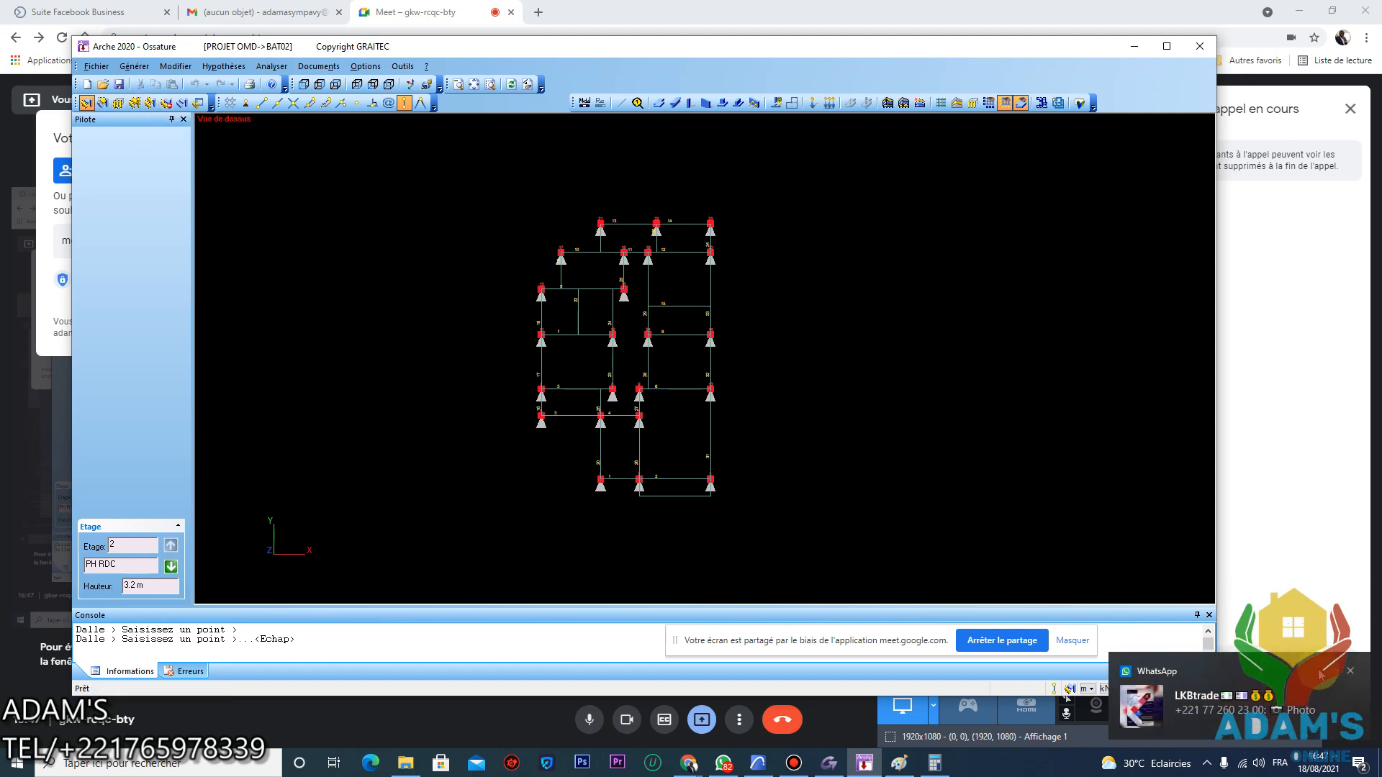
click(1355, 675)
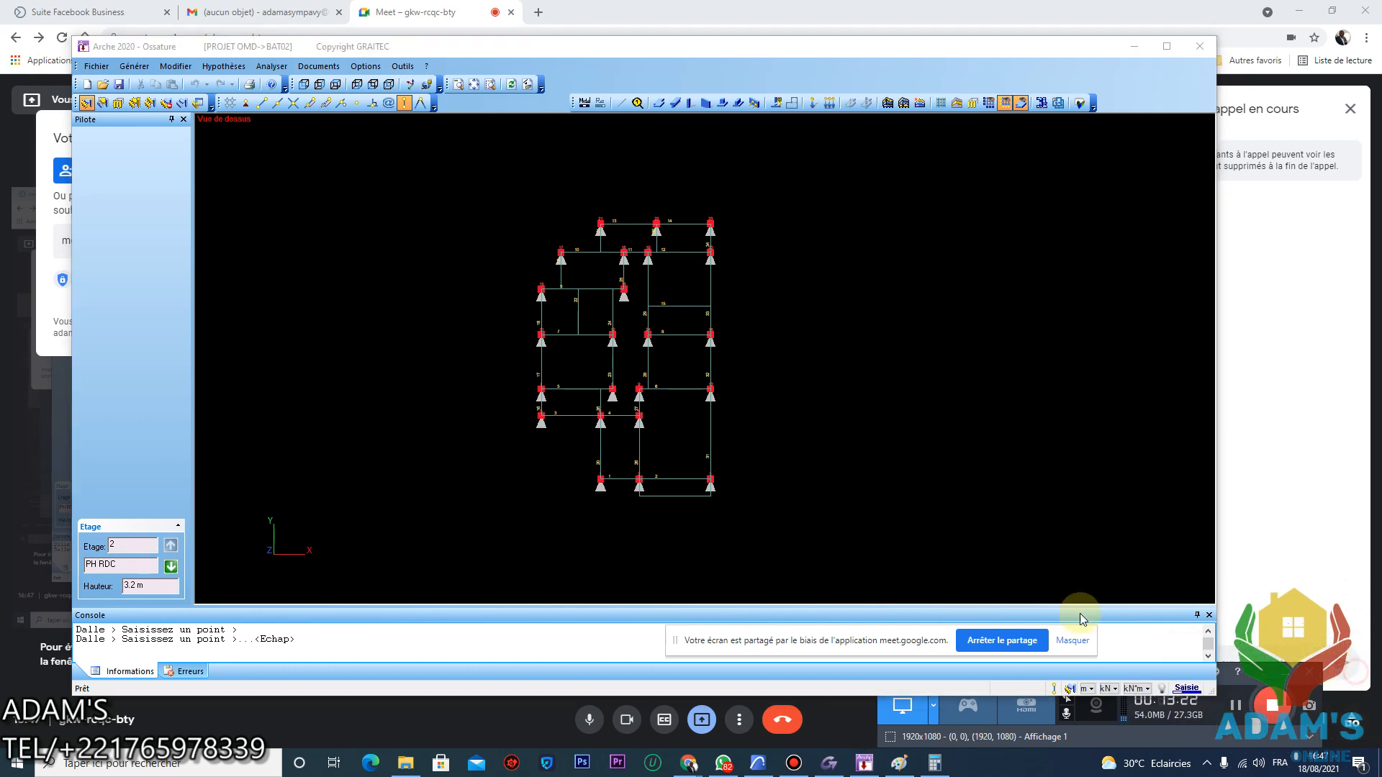
click(150, 103)
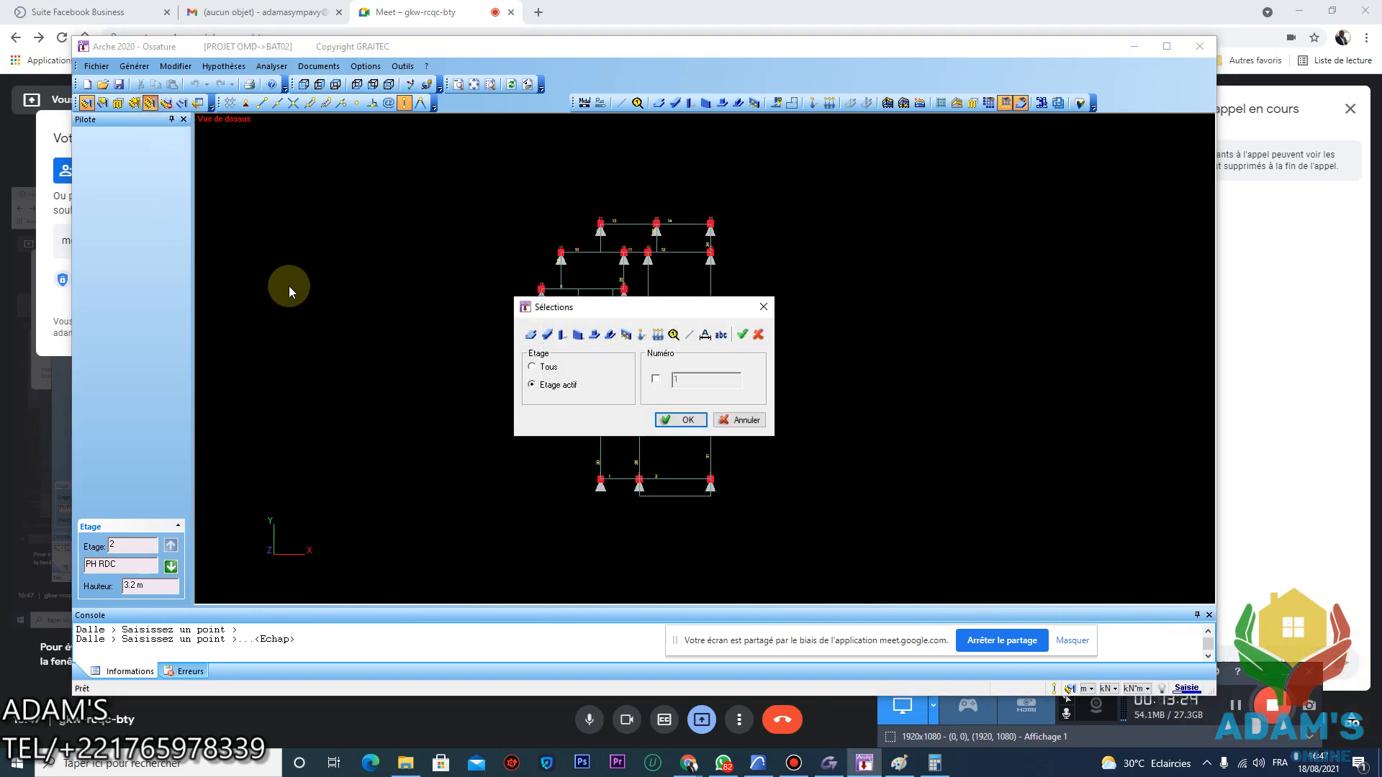
drag(645, 312, 949, 291)
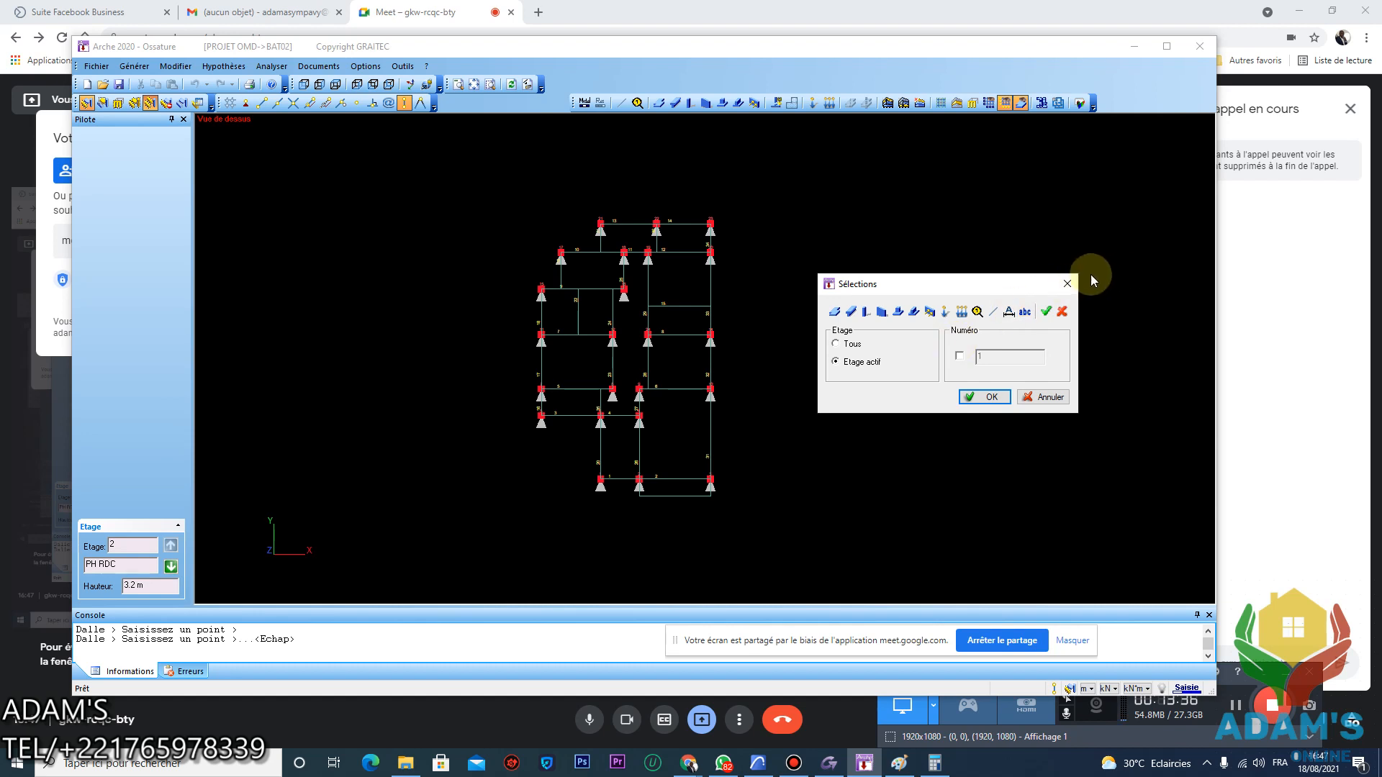
click(1068, 284)
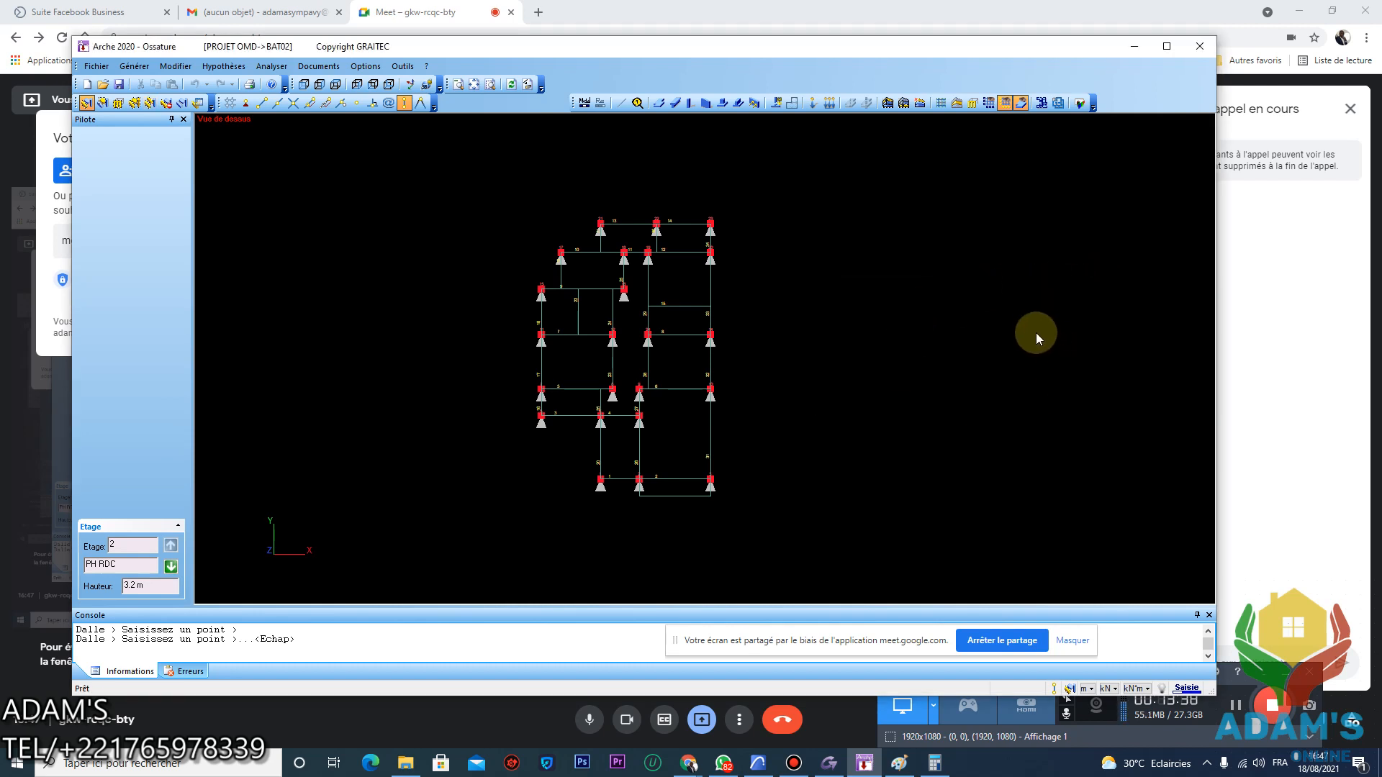
Display the whole structure in the north-east perspective view and open the element-type selection dialog
click(336, 85)
click(359, 84)
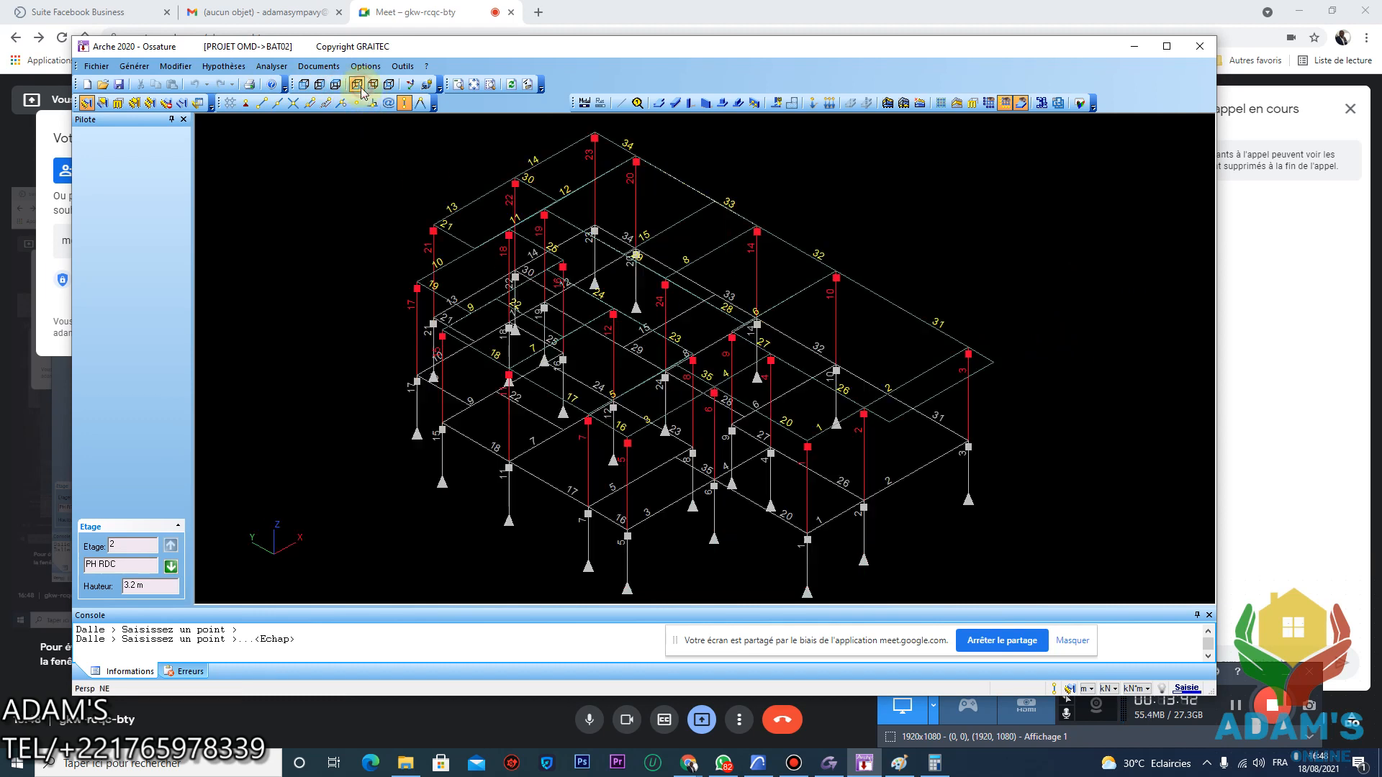
middle_drag(786, 415, 753, 394)
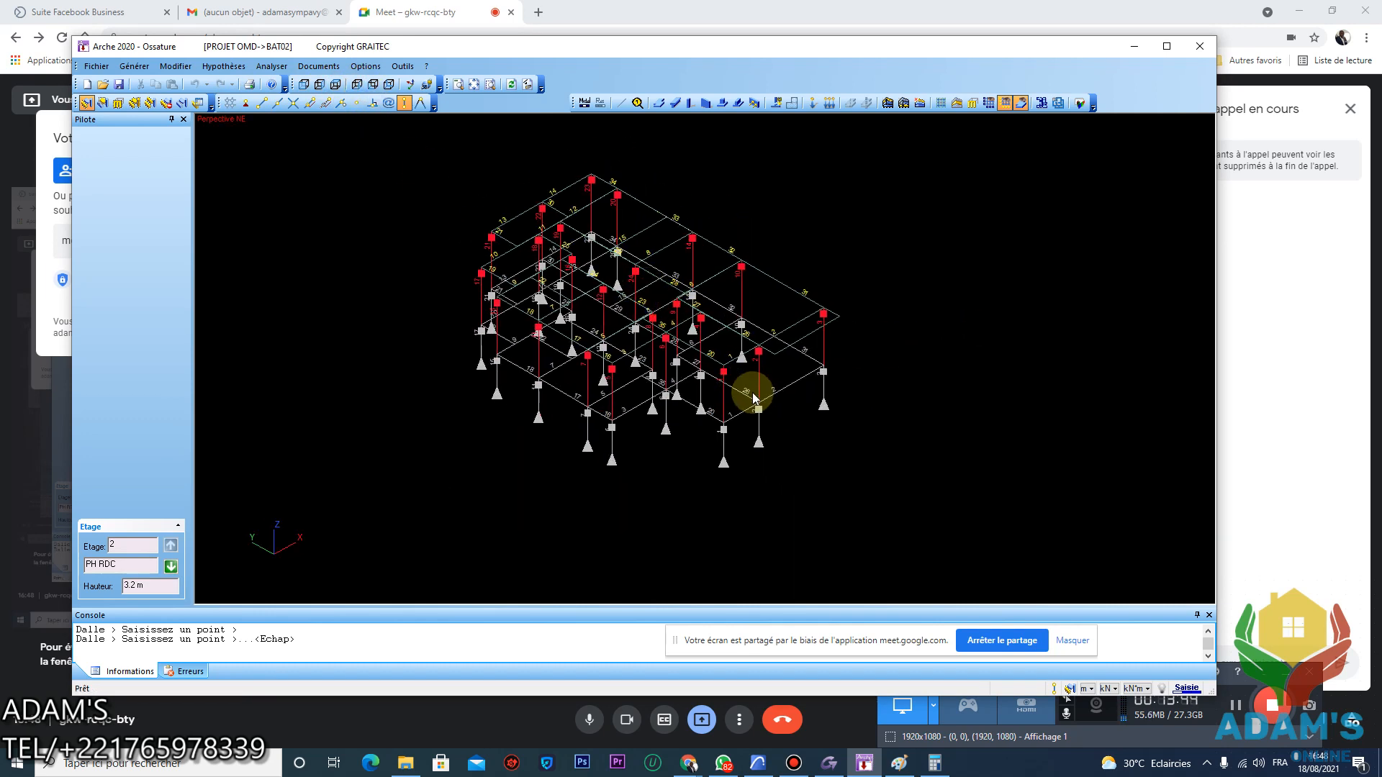
middle_drag(627, 320, 635, 347)
scroll(594, 317, up, 3)
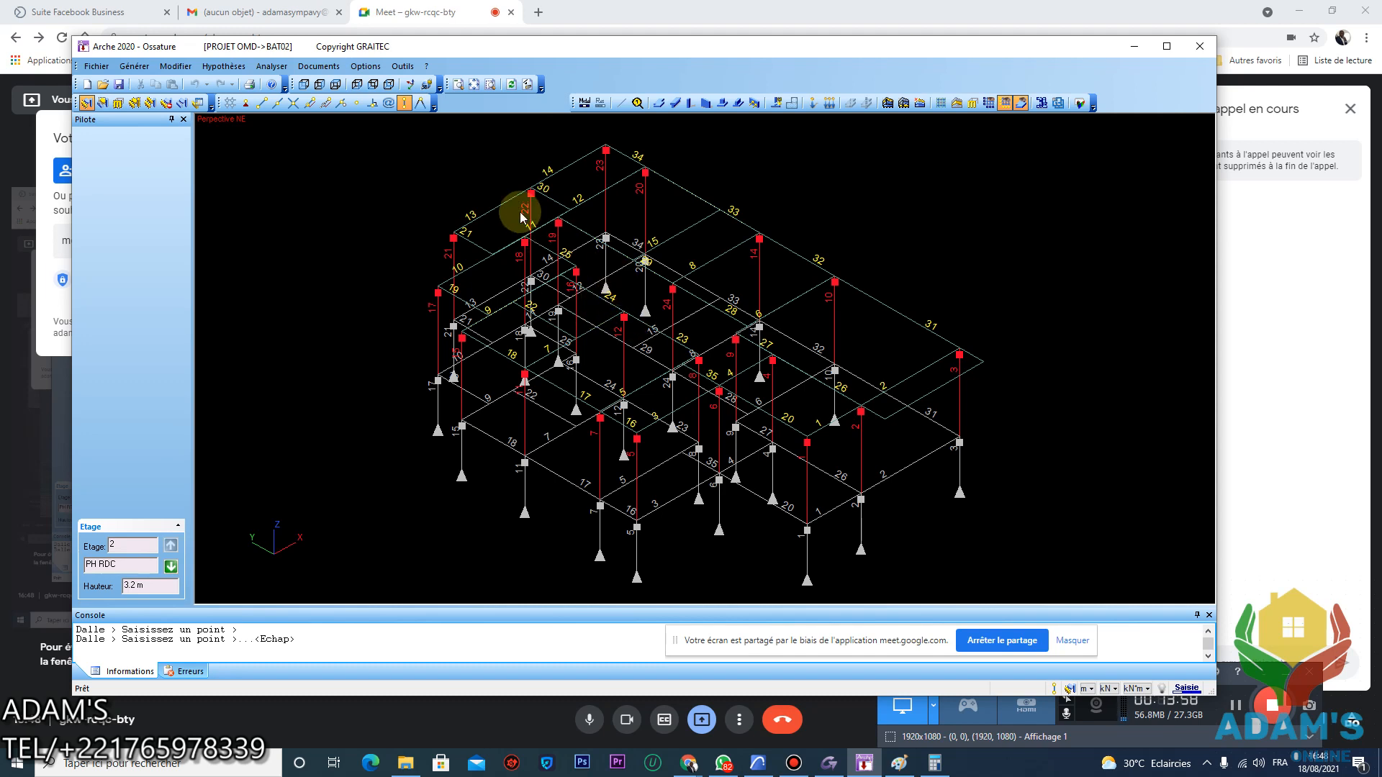
click(150, 102)
drag(642, 311, 295, 288)
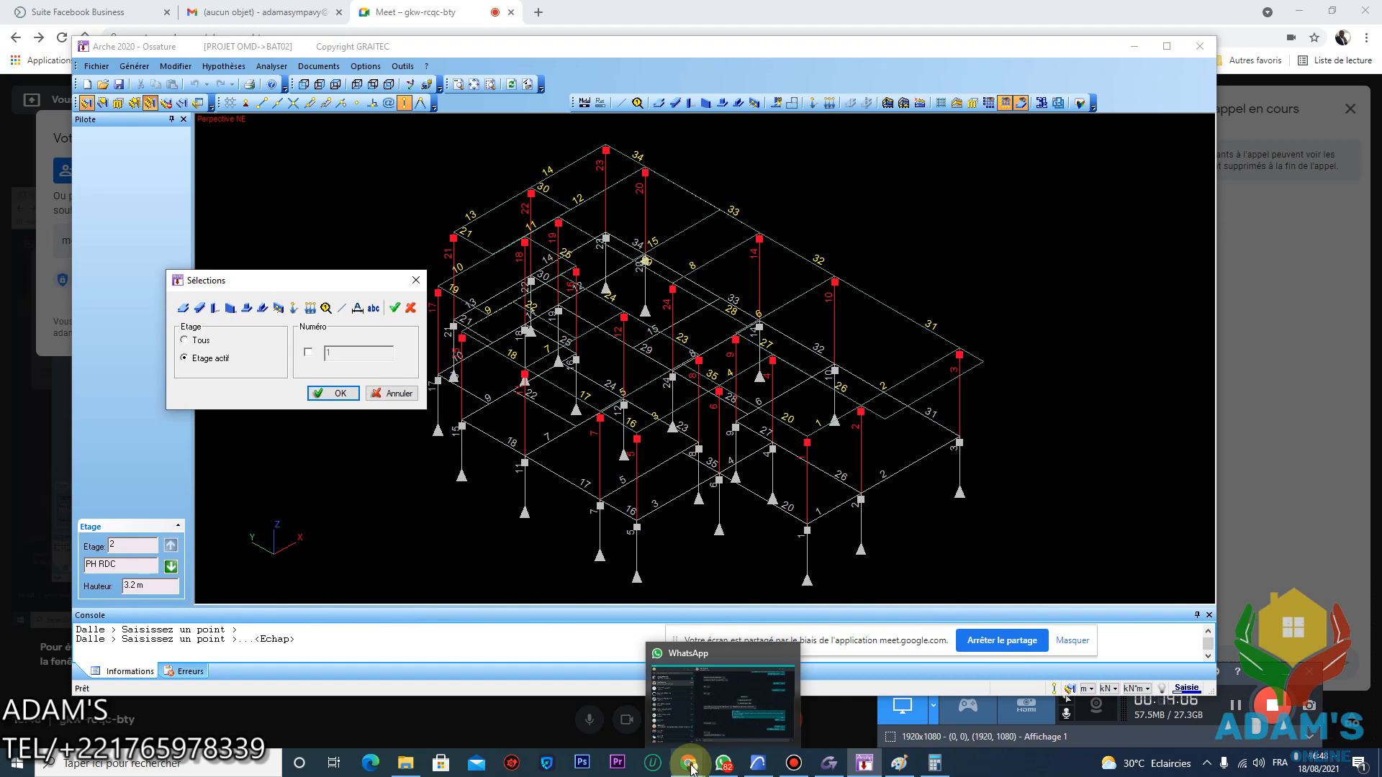
Switch to the Google Meet call, admit the waiting participant, and return to Arche Ossature
mouse_move(713, 743)
click(655, 713)
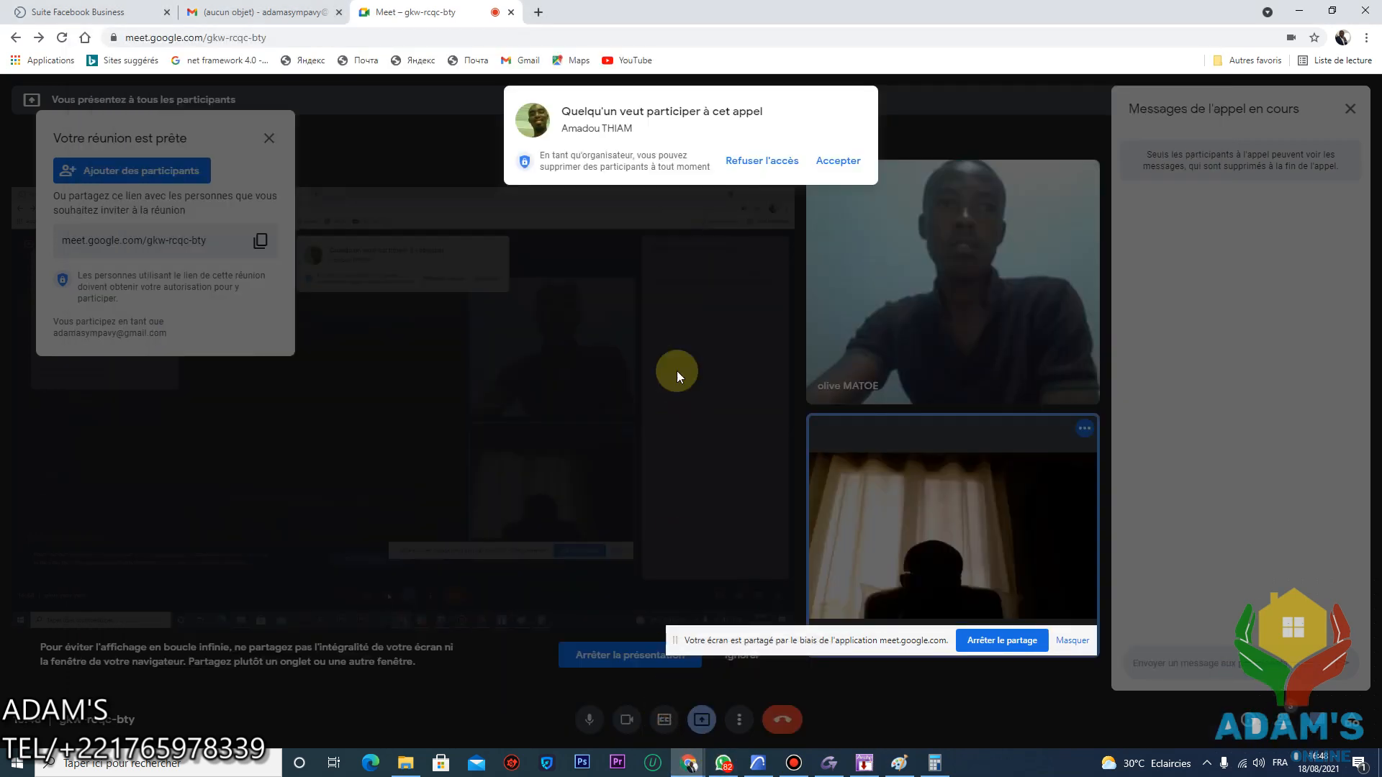
click(839, 161)
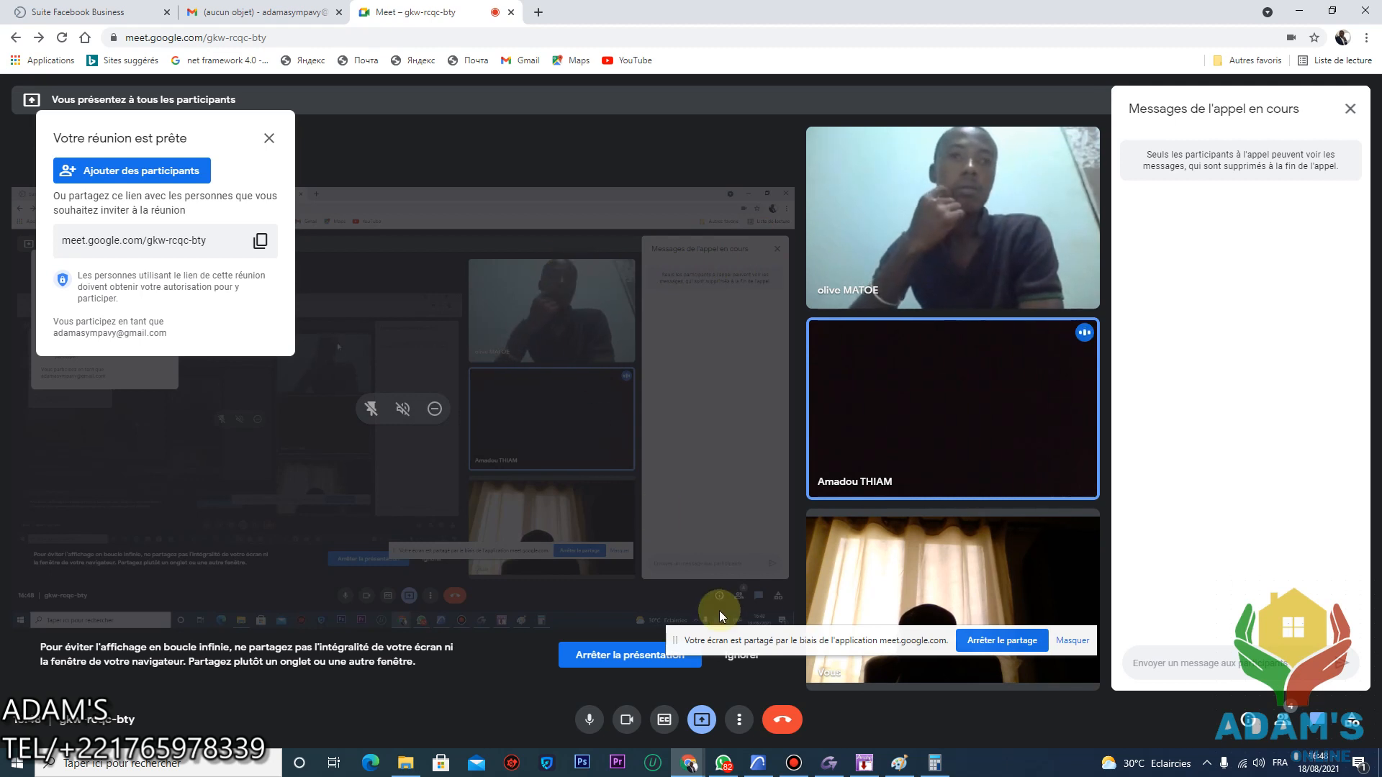
click(864, 759)
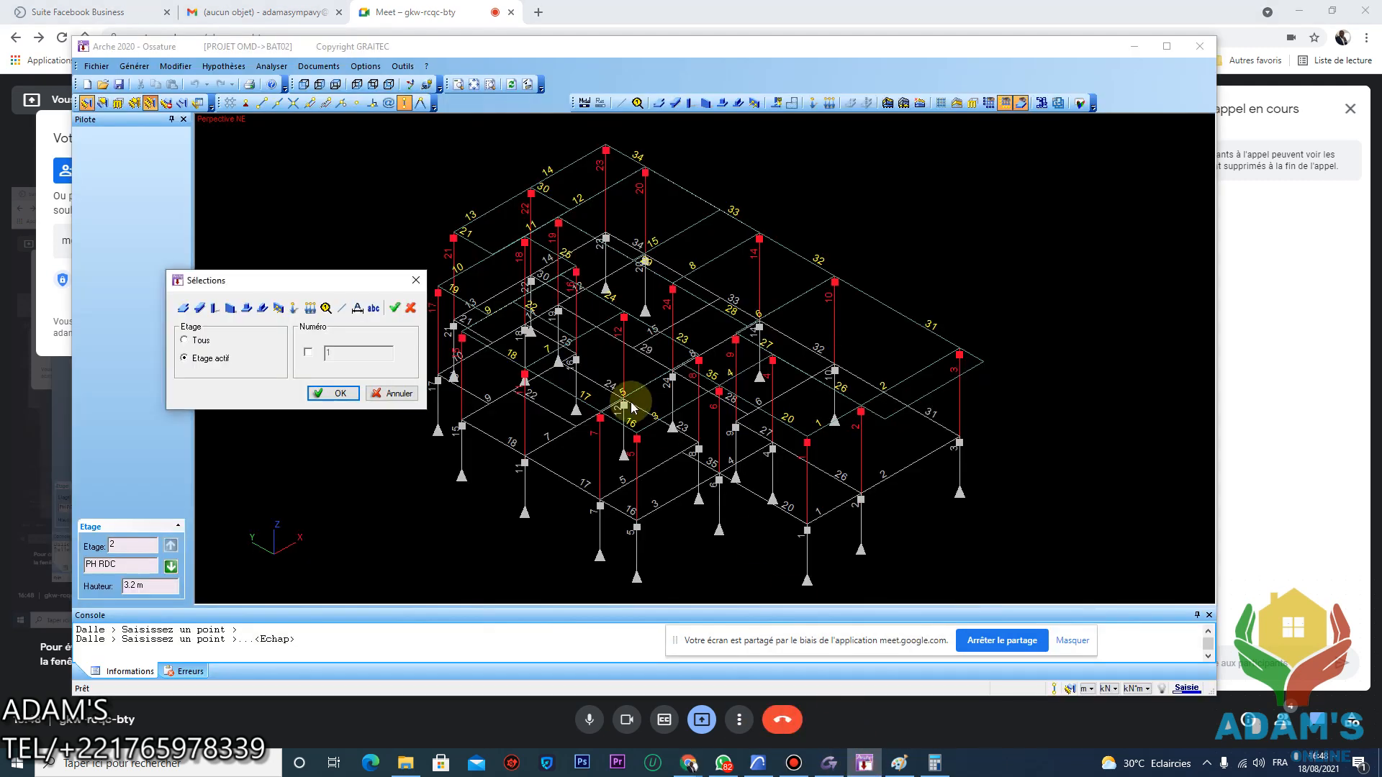
Select the beams of all storeys by element type, inspect them in the model, and clear the selection
drag(338, 280, 318, 241)
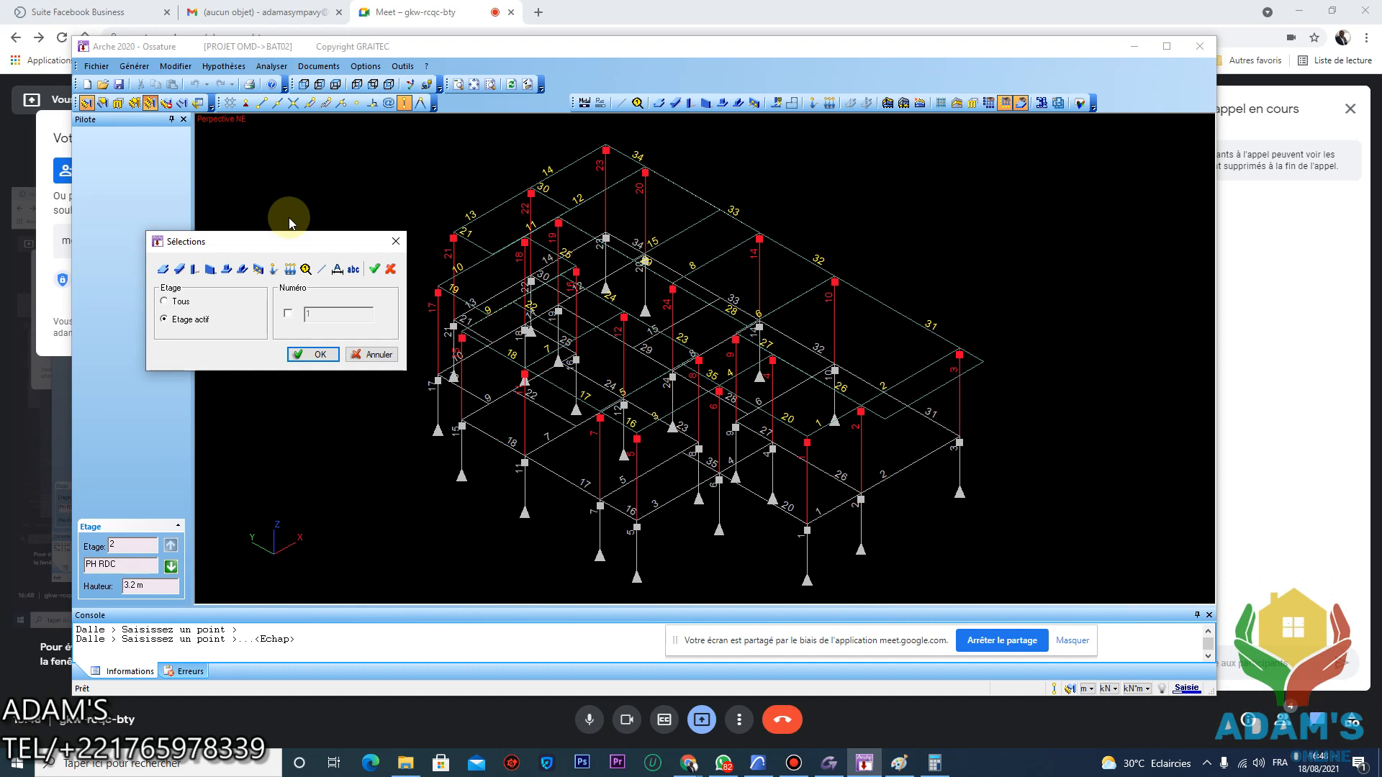
click(178, 270)
click(166, 301)
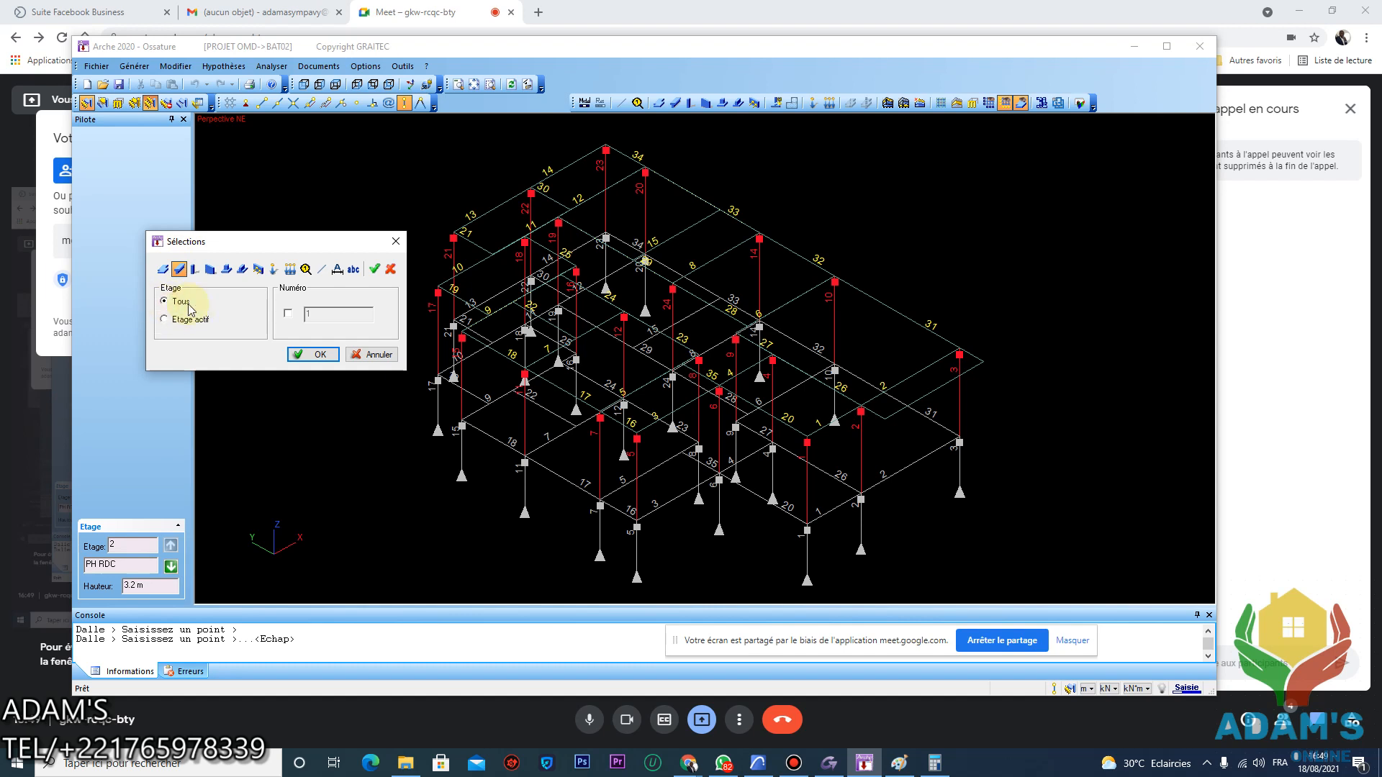
click(298, 355)
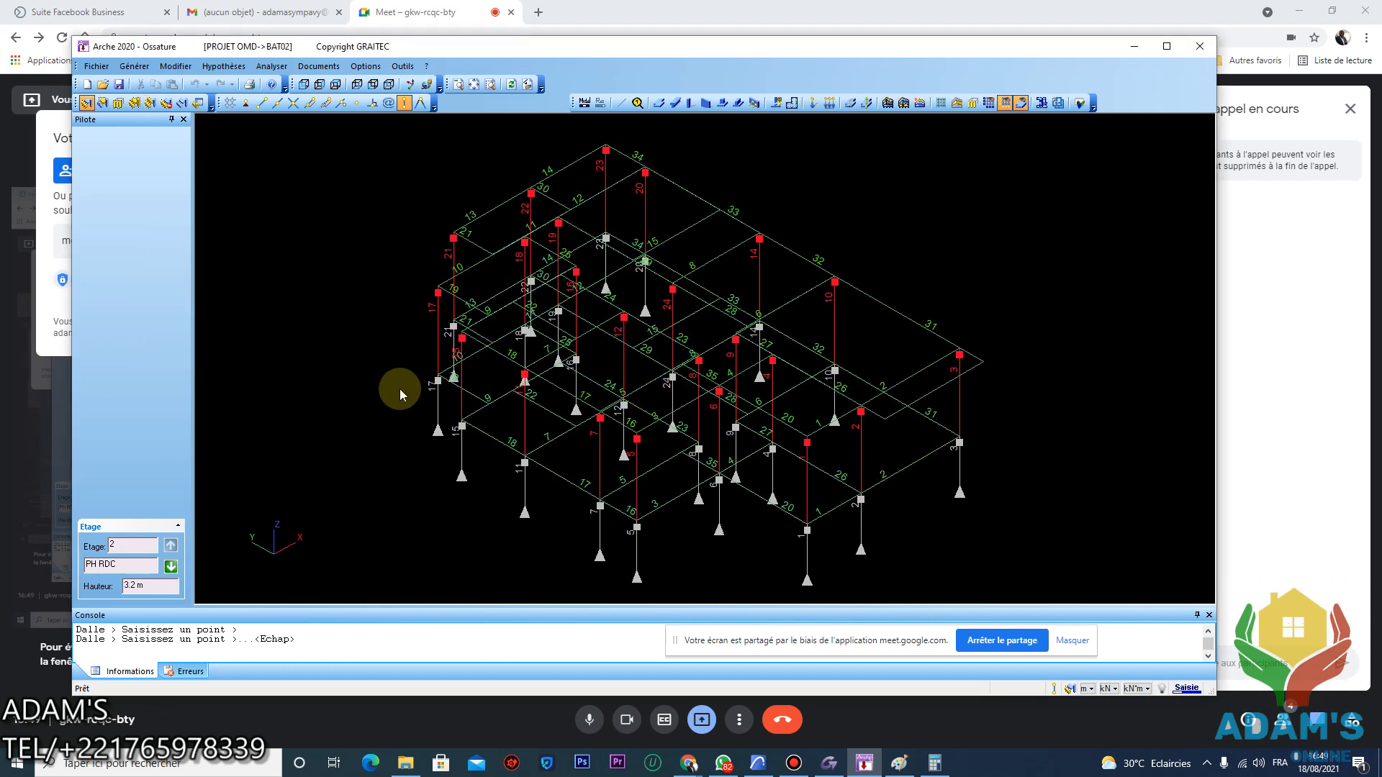
scroll(694, 367, down, 2)
scroll(676, 281, up, 3)
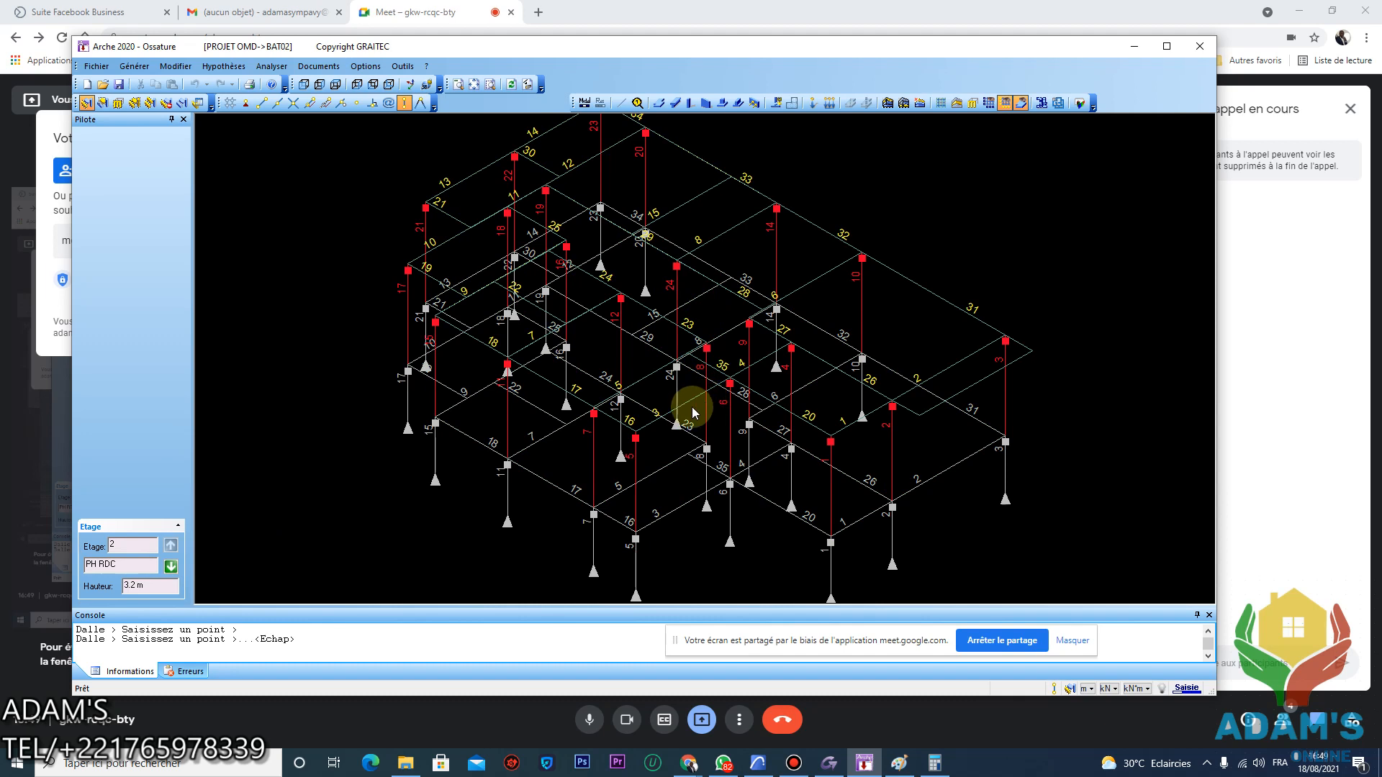
scroll(677, 418, down, 3)
right_click(656, 446)
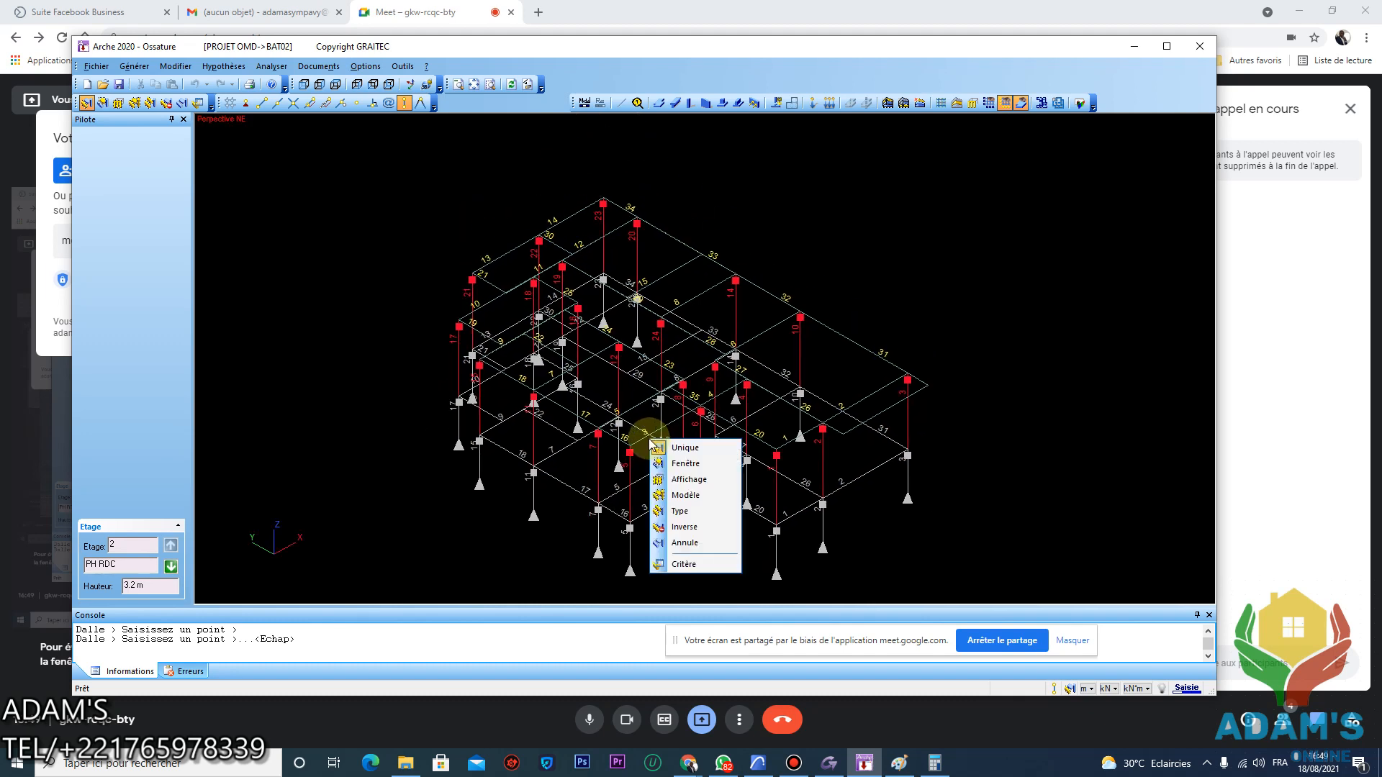
click(365, 430)
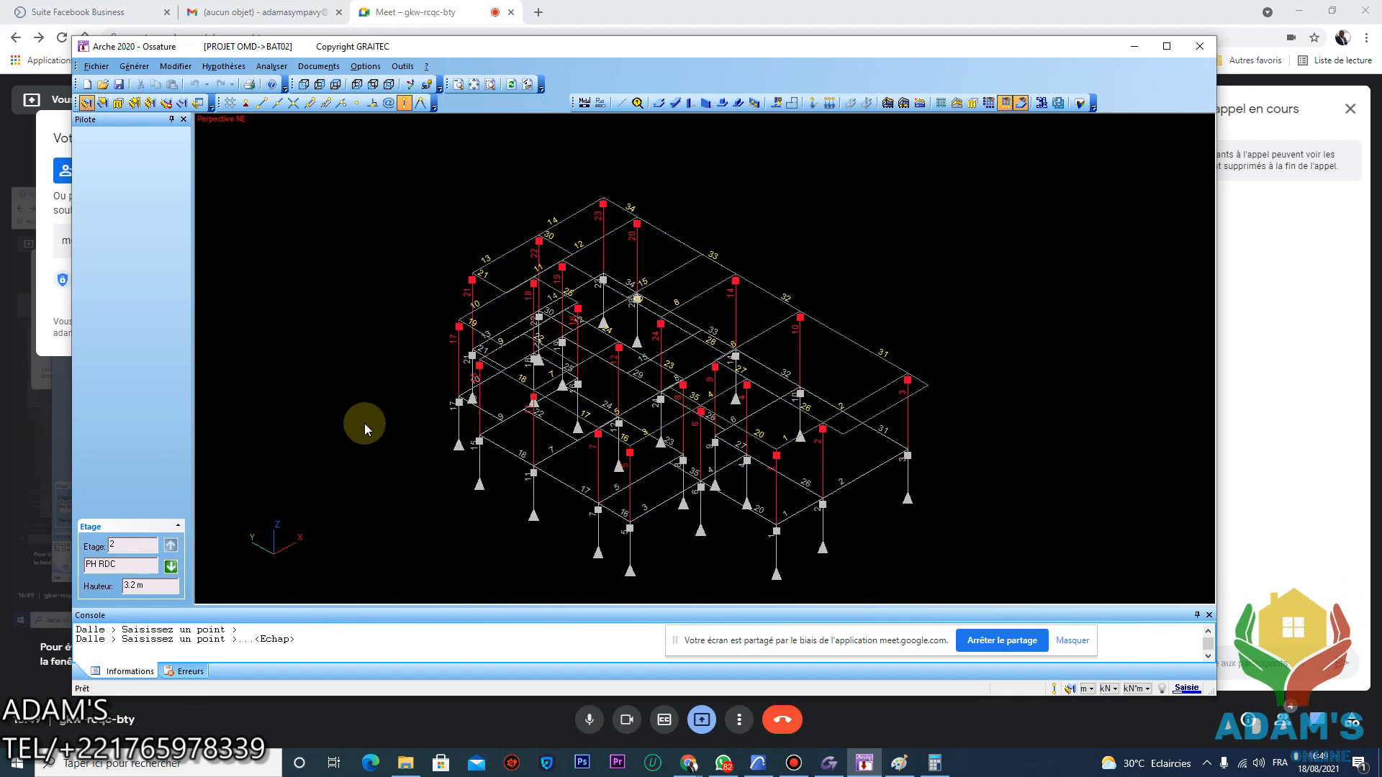
Reselect every beam in the structure by element type, with the storey filter set to Tous
click(150, 103)
click(546, 334)
click(532, 367)
click(680, 420)
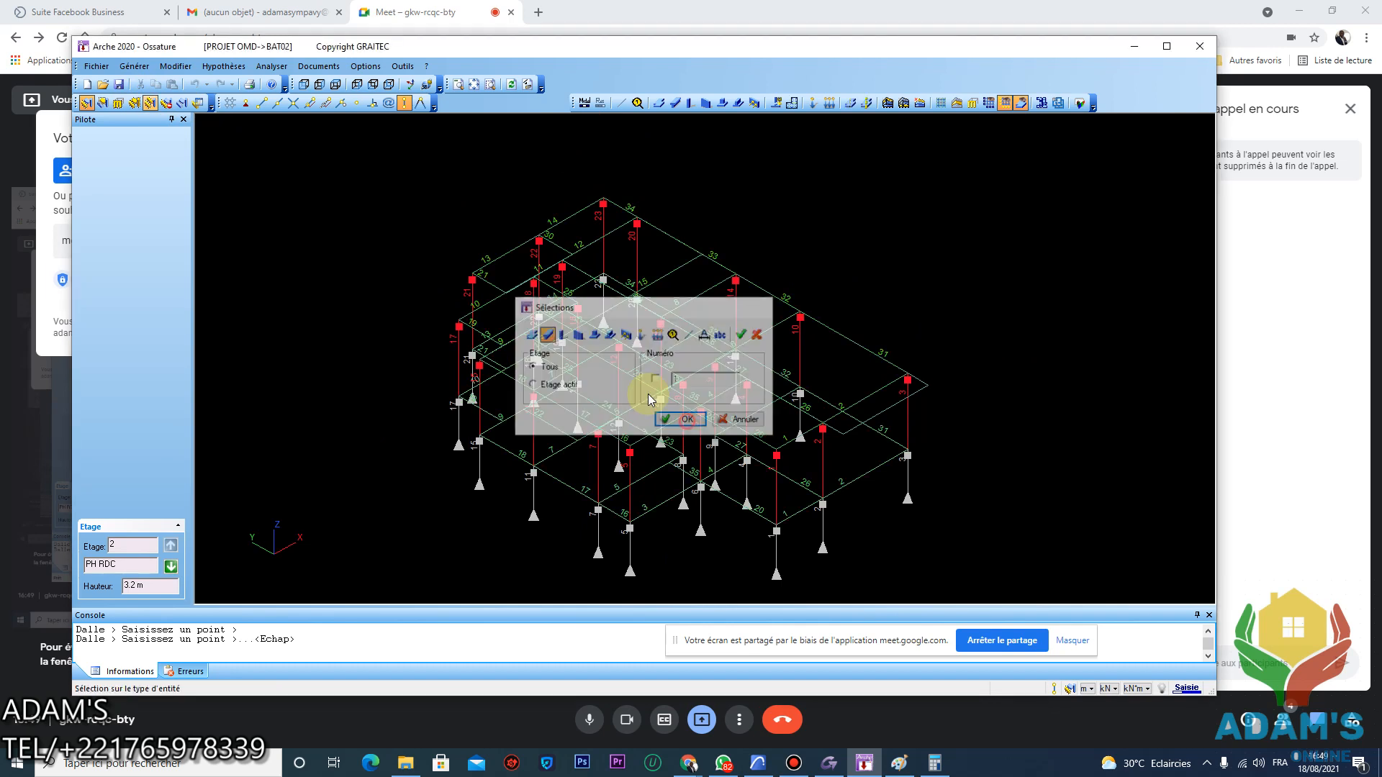
scroll(591, 313, up, 5)
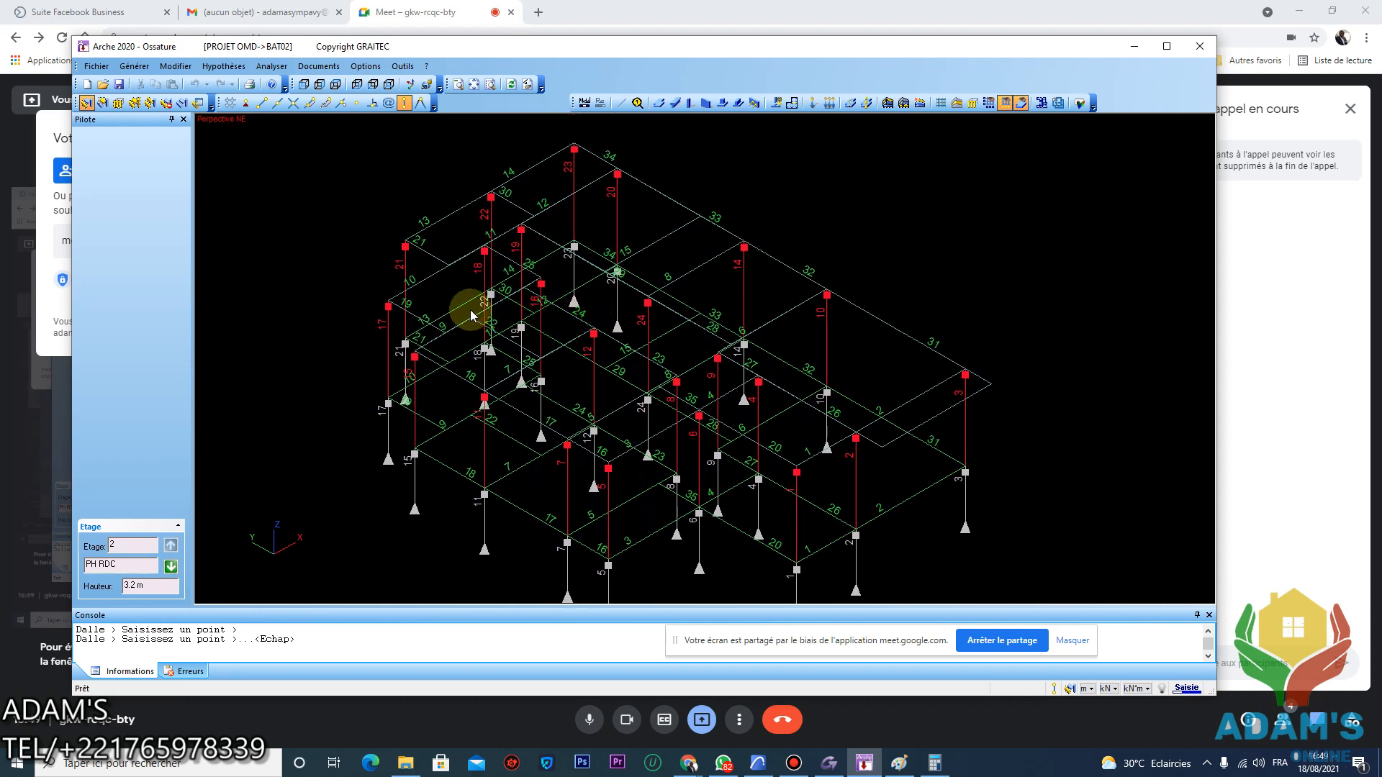
scroll(474, 323, down, 2)
scroll(493, 349, up, 1)
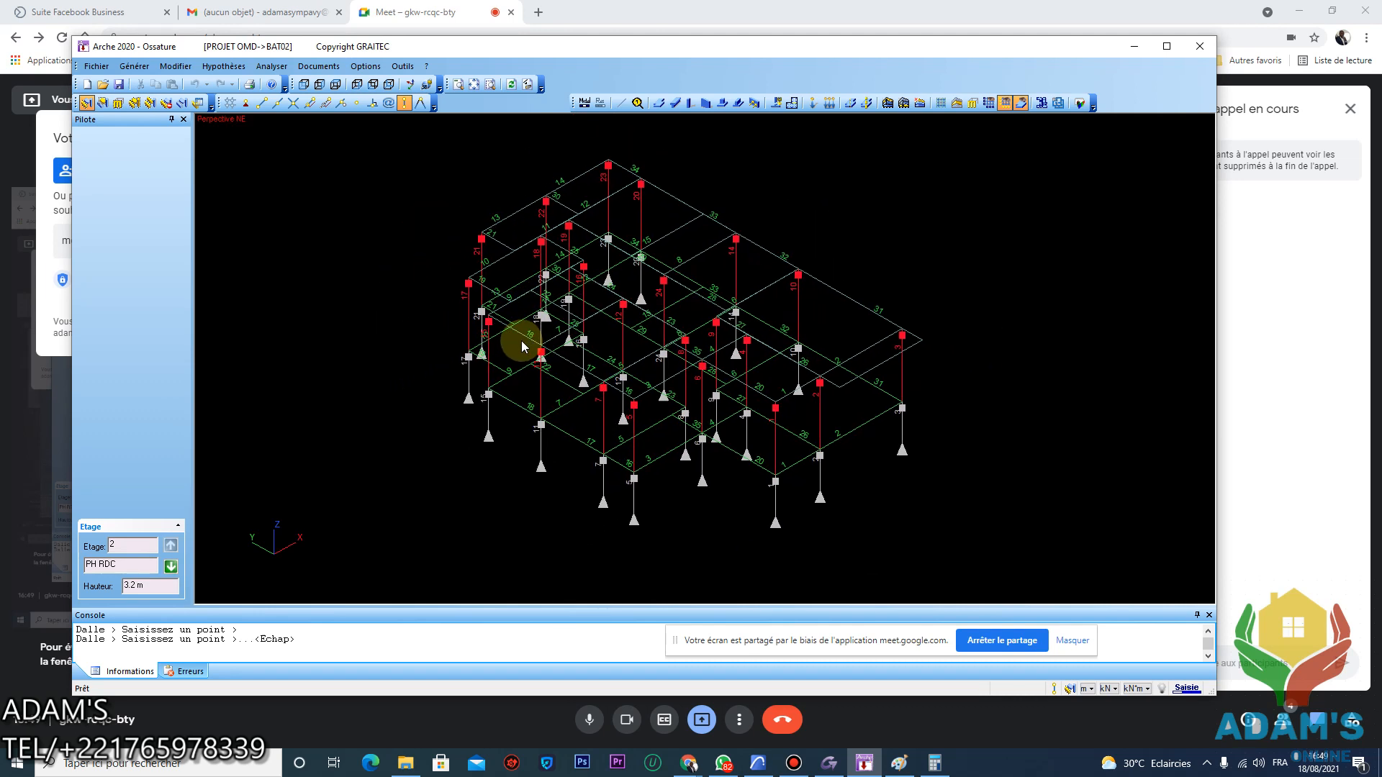
scroll(633, 299, up, 2)
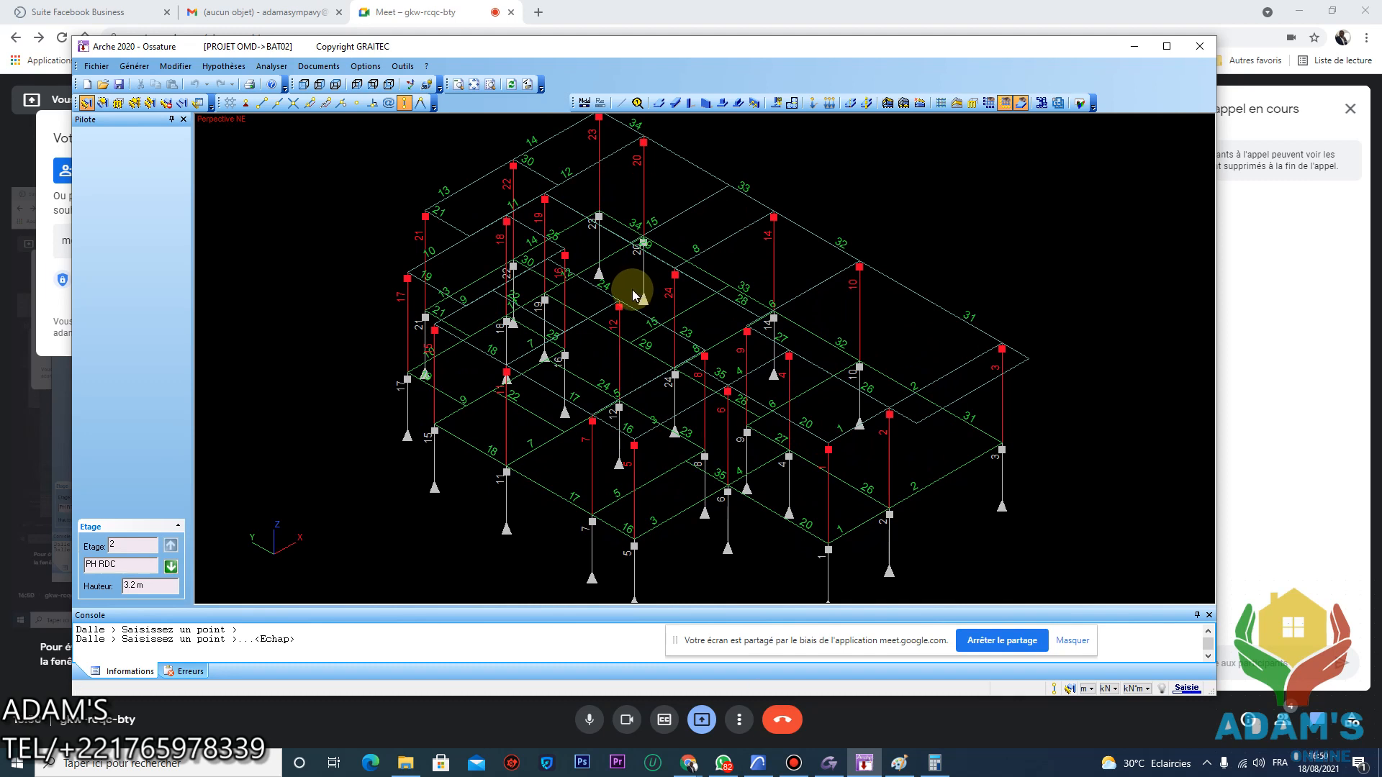
Open the Statuts attributes of the selected beams and set their material to BETON and width b to 15 cm
click(221, 67)
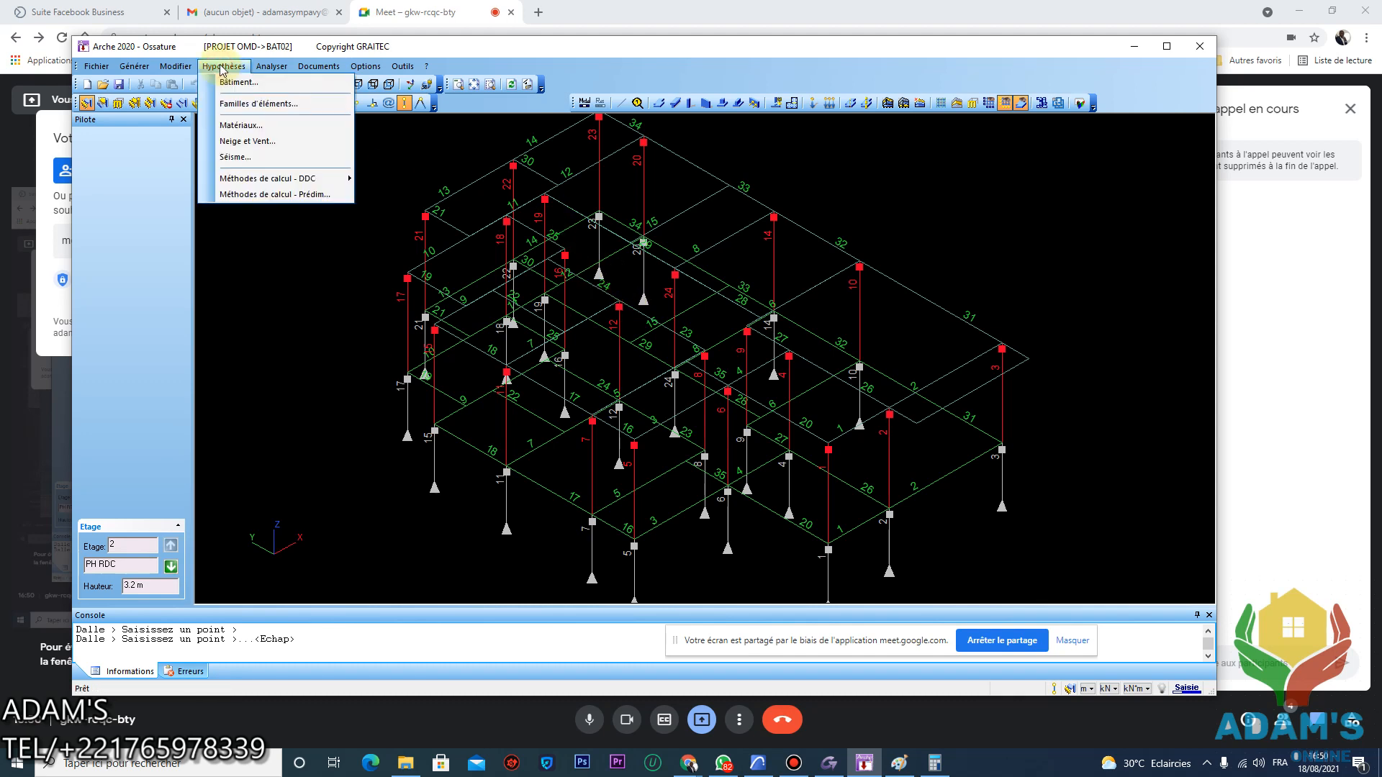
mouse_move(174, 66)
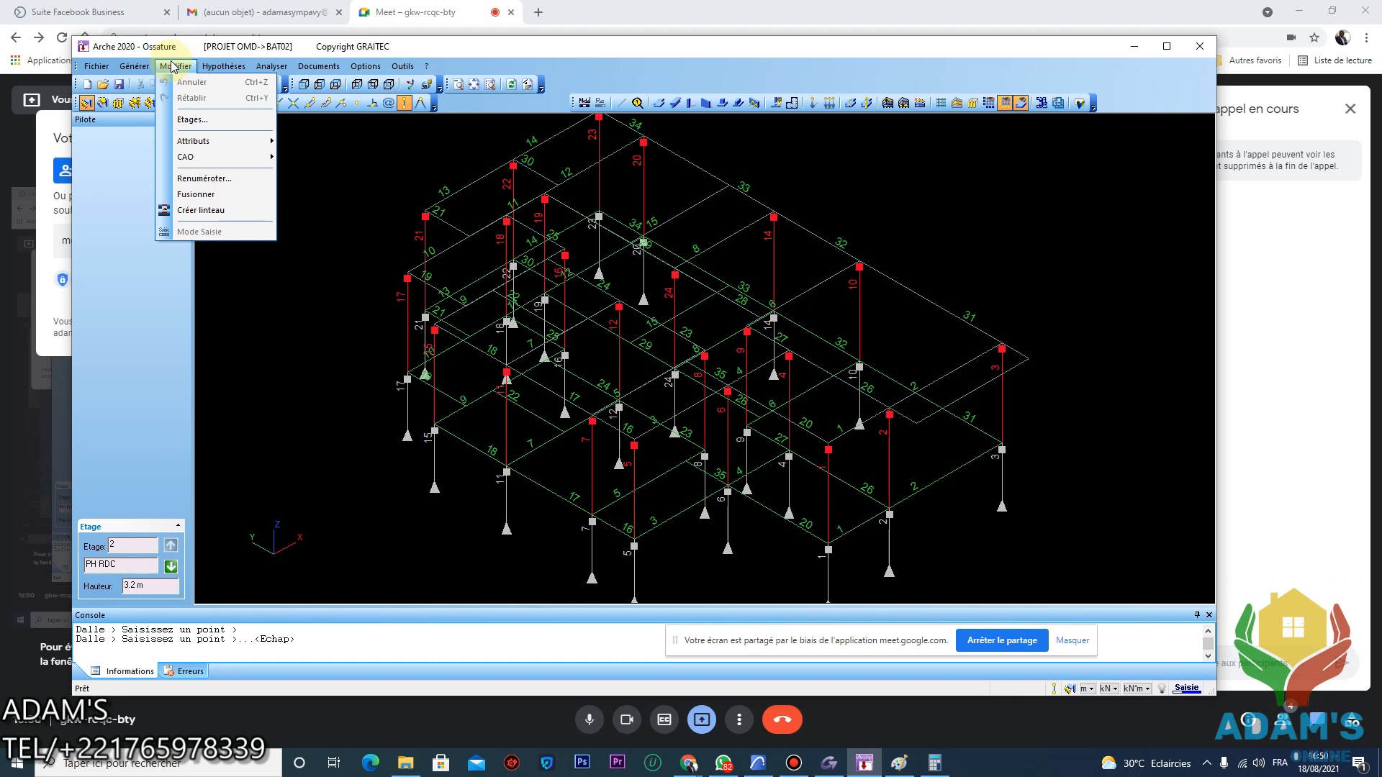
mouse_move(220, 142)
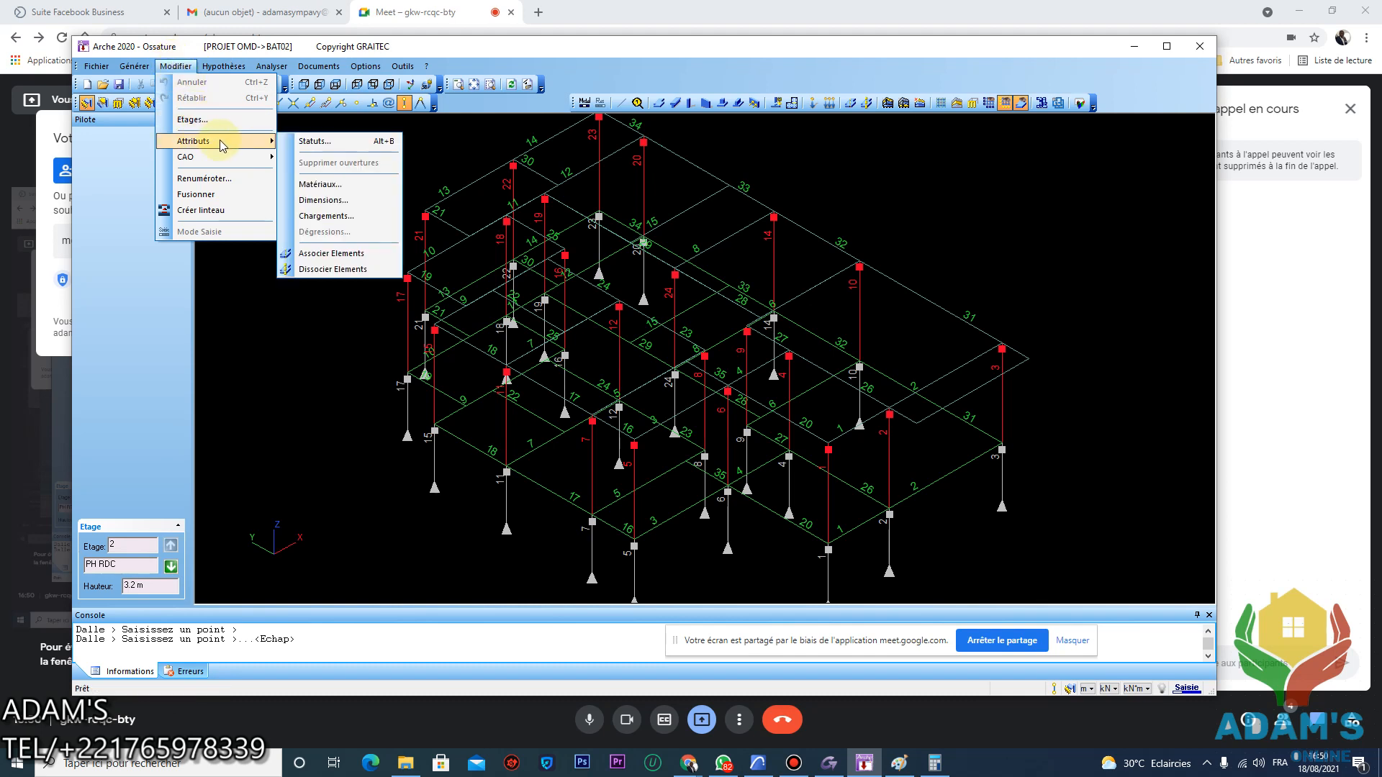
click(322, 141)
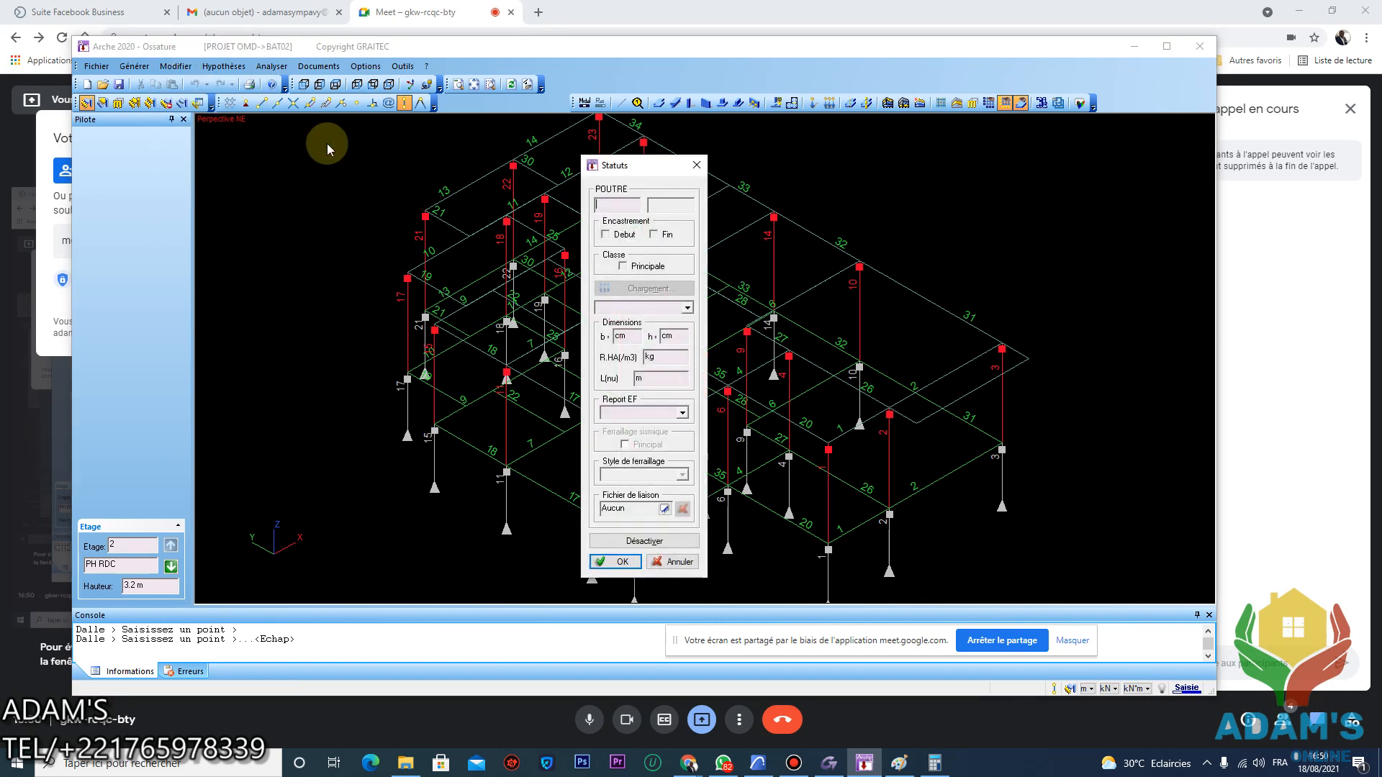
drag(605, 161, 928, 157)
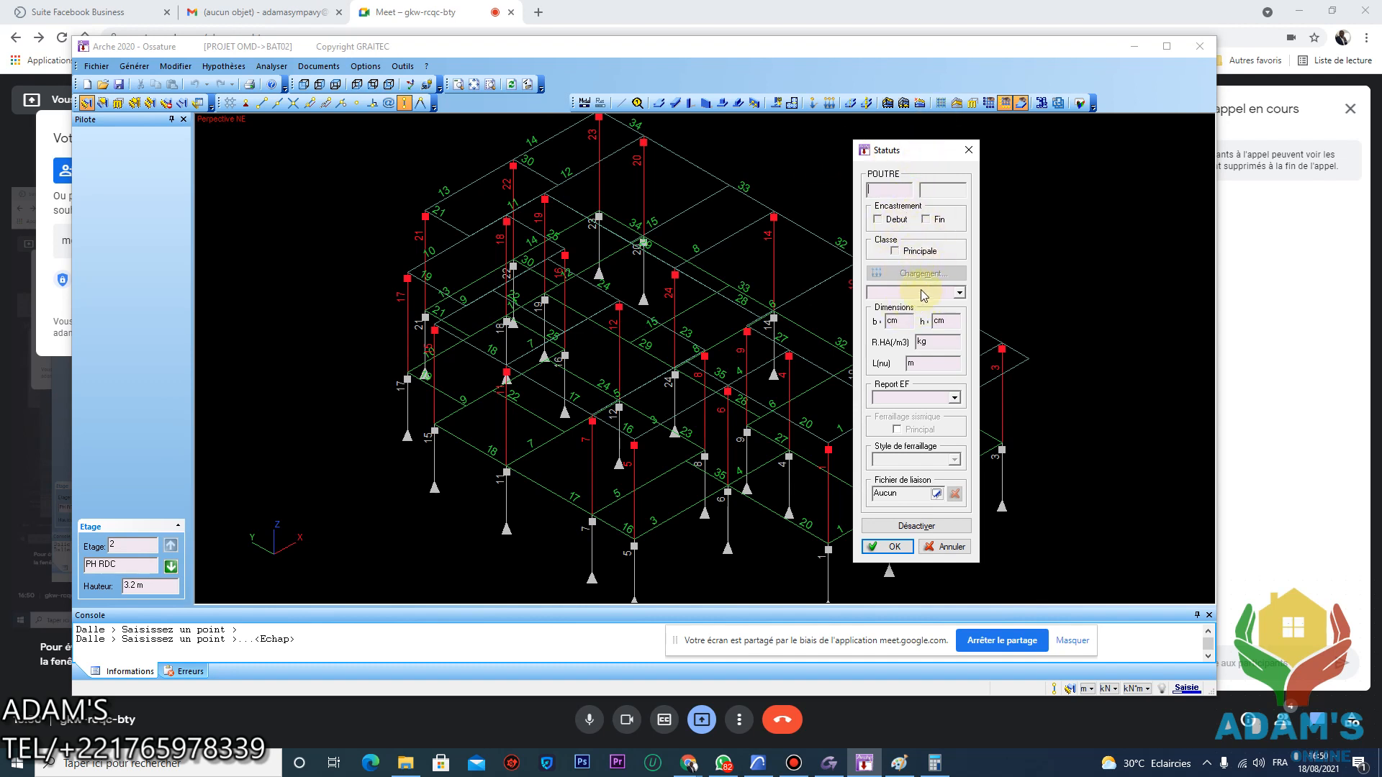
click(956, 293)
click(960, 295)
click(960, 292)
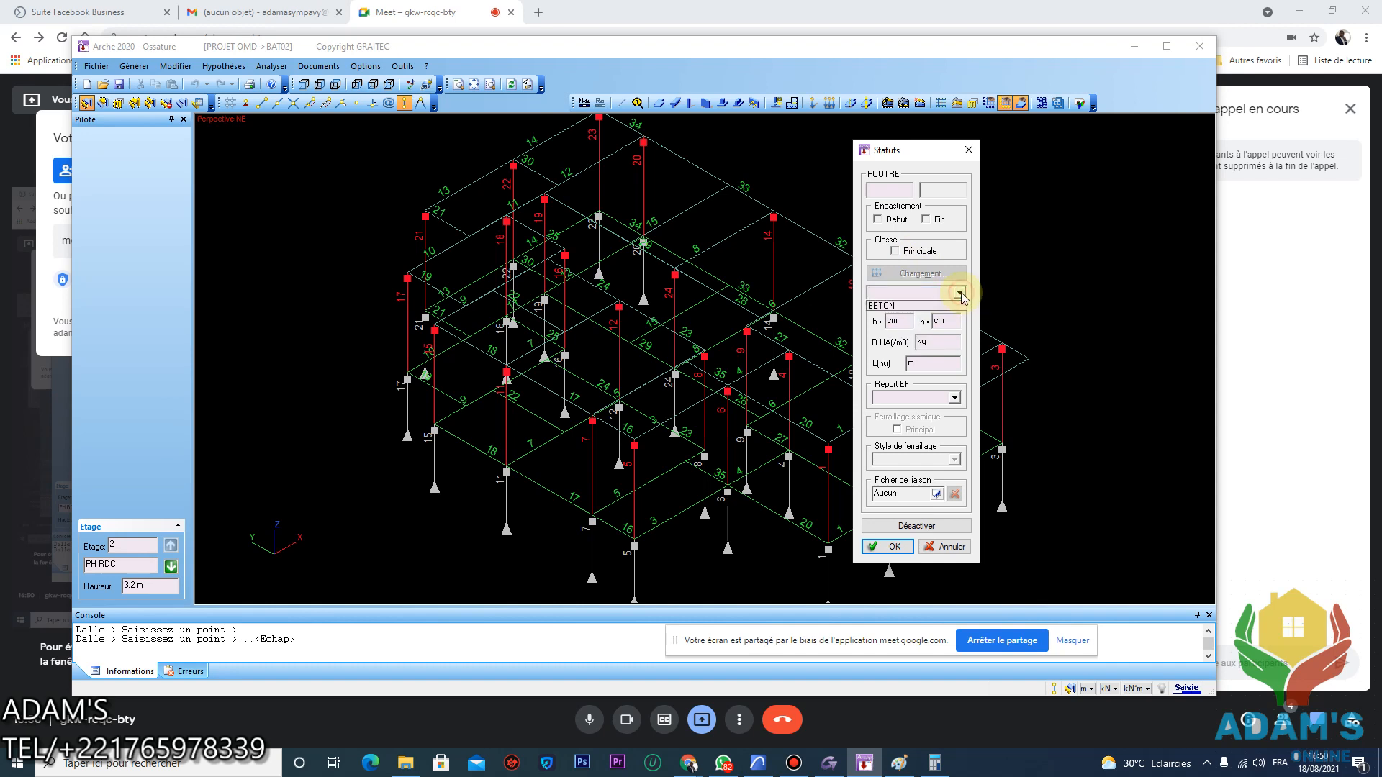
click(900, 306)
click(906, 321)
text(15)
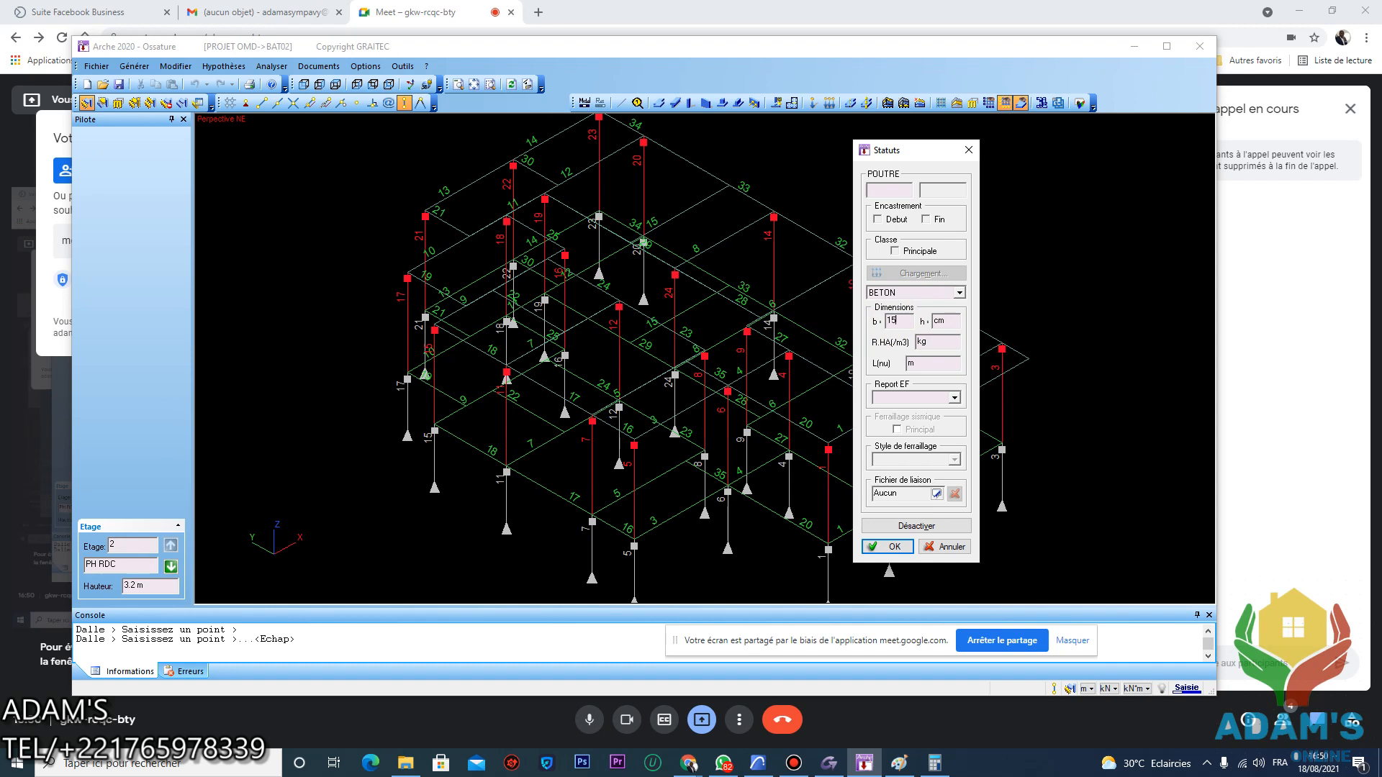
click(910, 323)
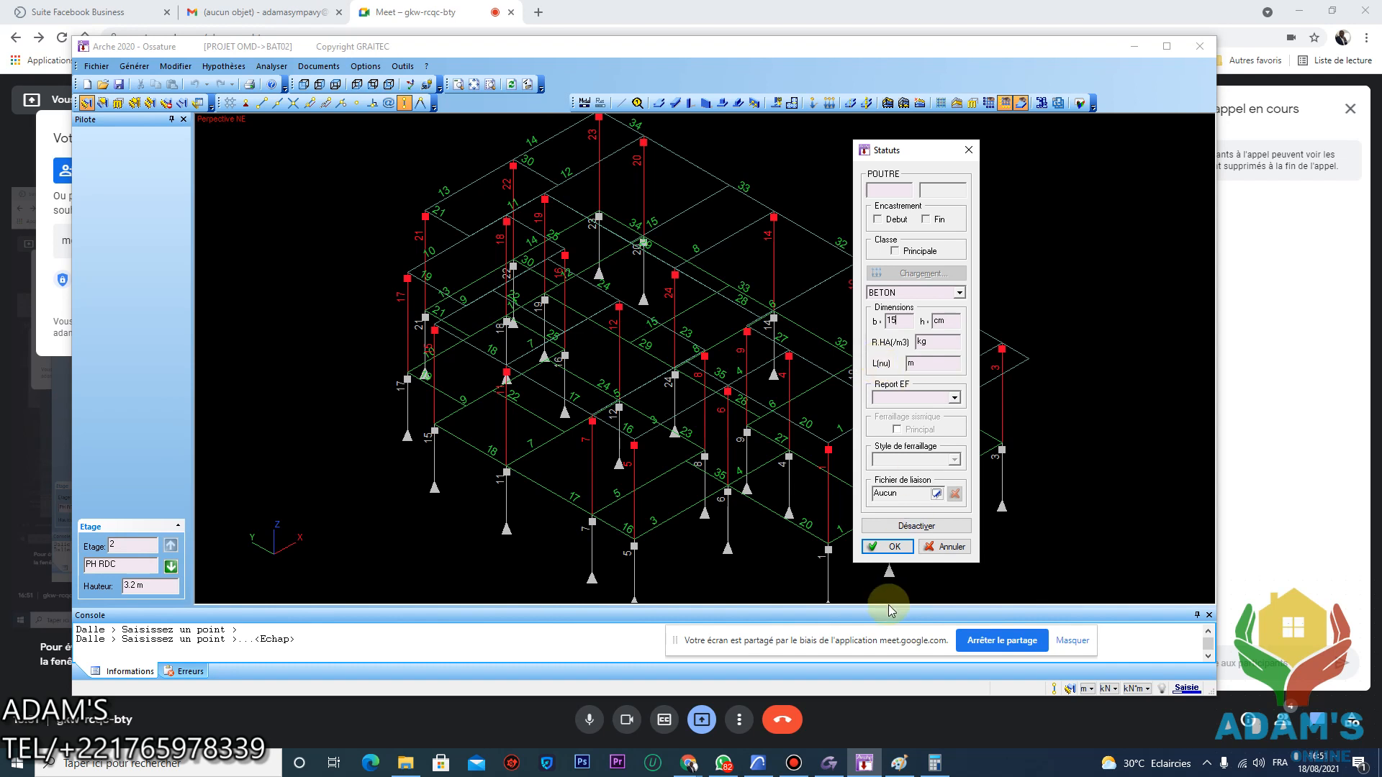
Switch to the Google Meet call, display its participant list, and return to Arche Ossature
click(689, 762)
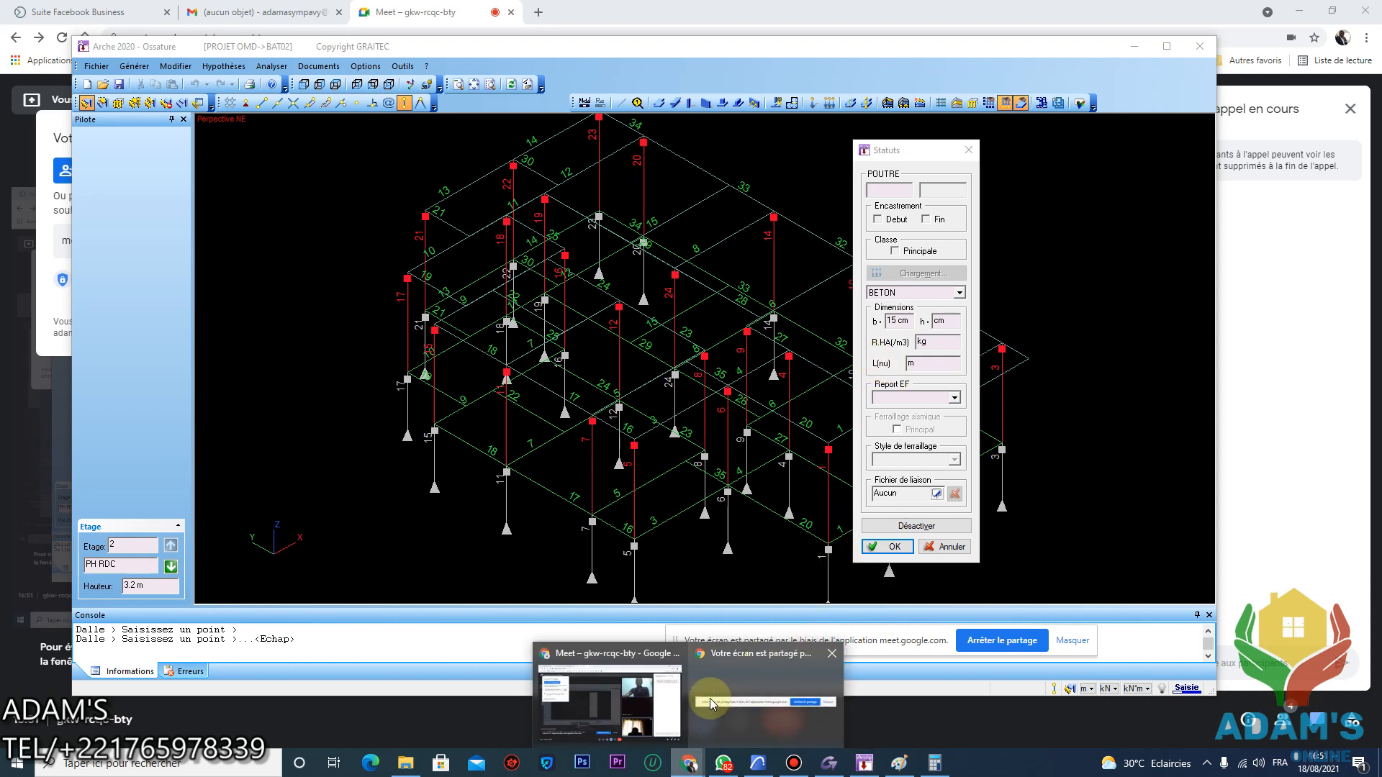
click(641, 702)
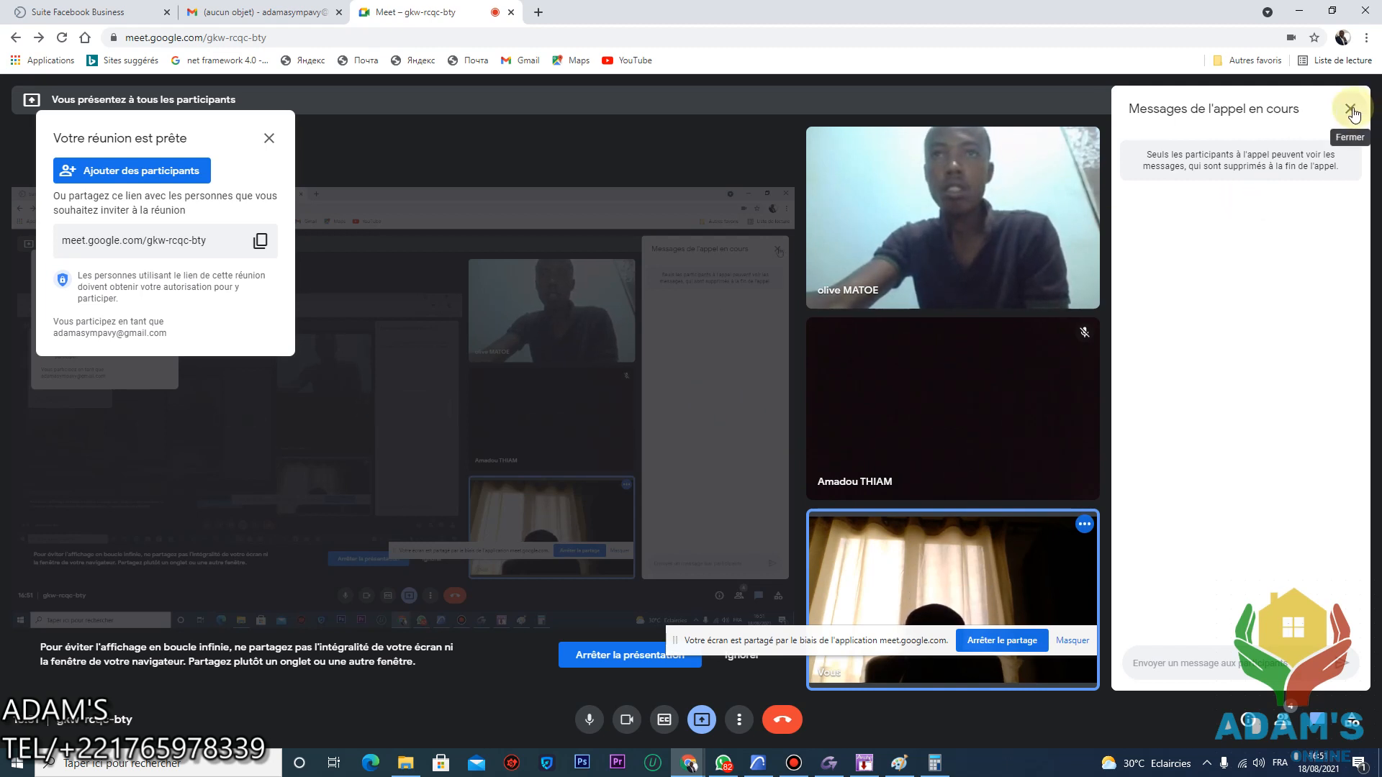
click(1284, 720)
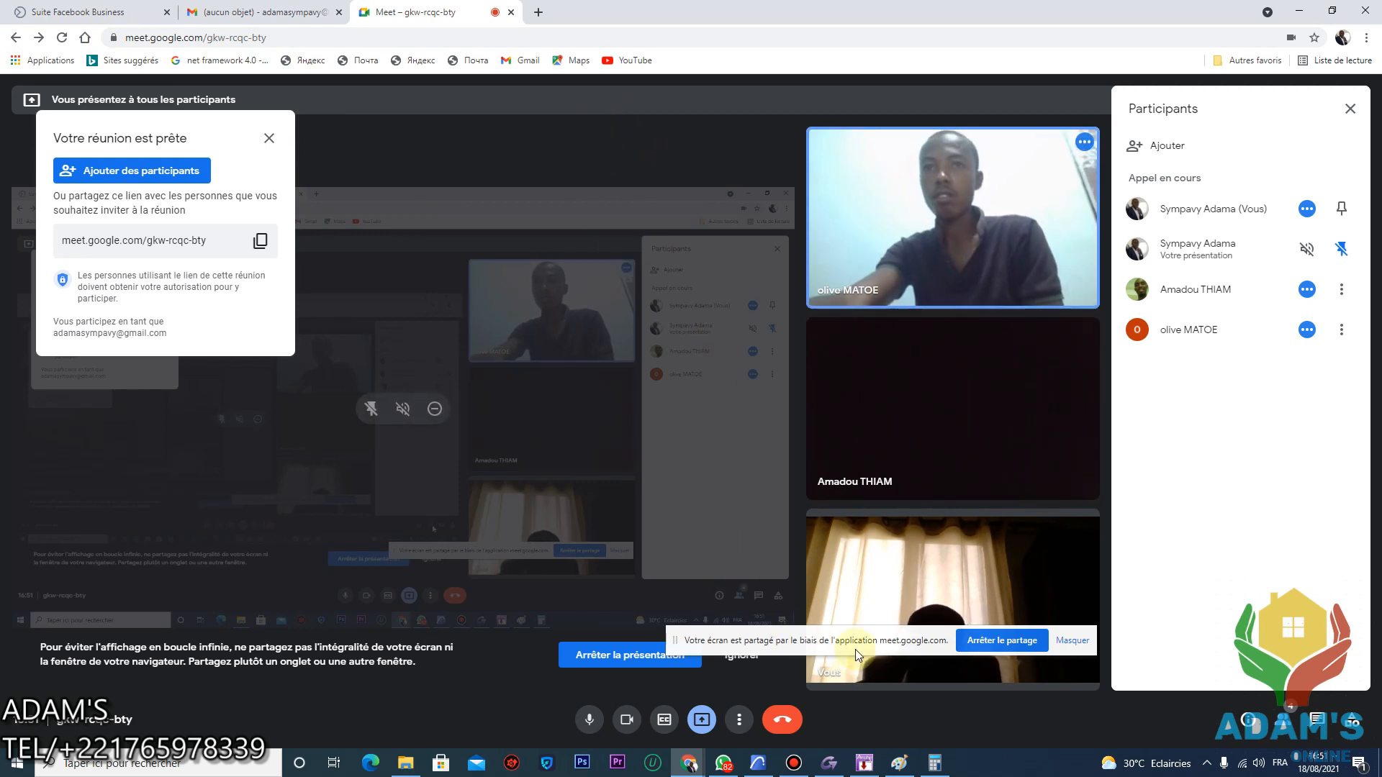
click(865, 765)
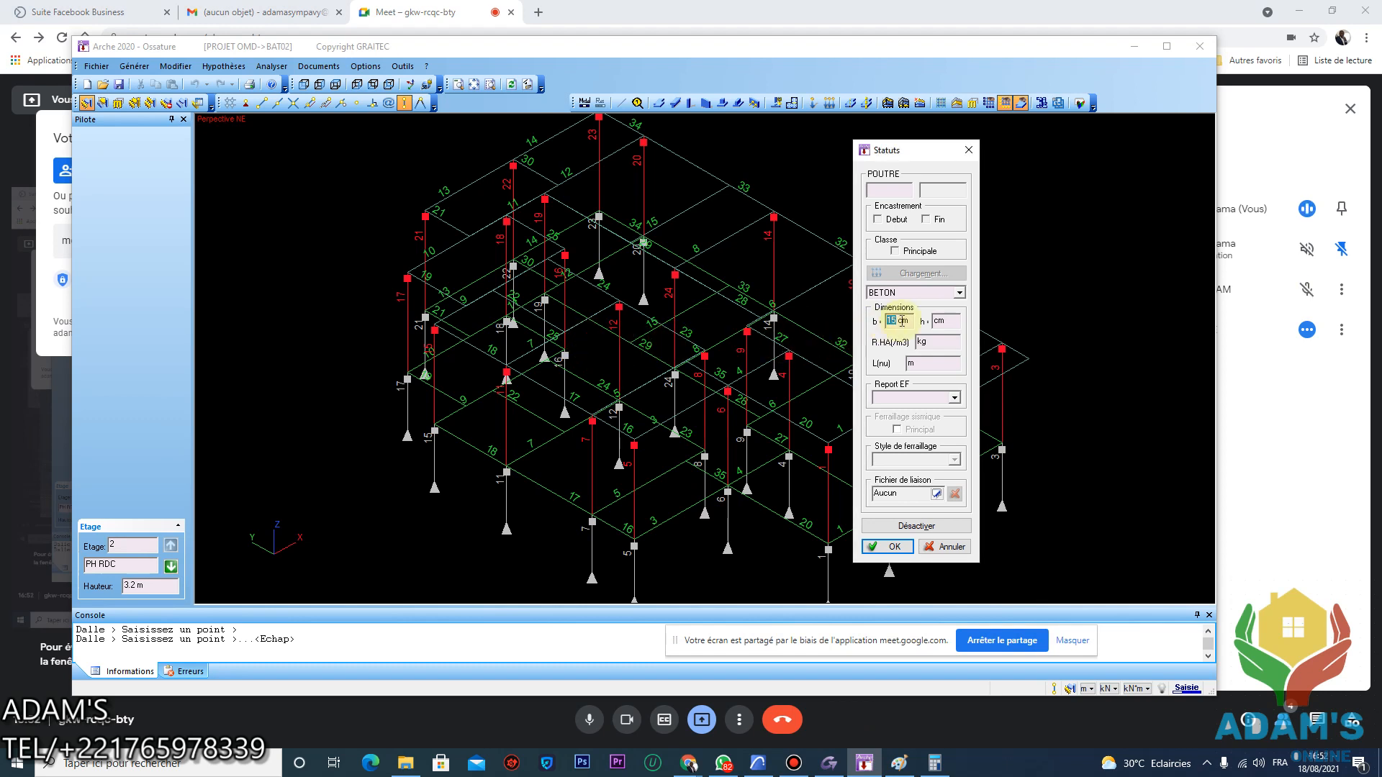
Apply the Statuts settings to the selected beams, look over the model, and clear the selection
drag(910, 320, 873, 322)
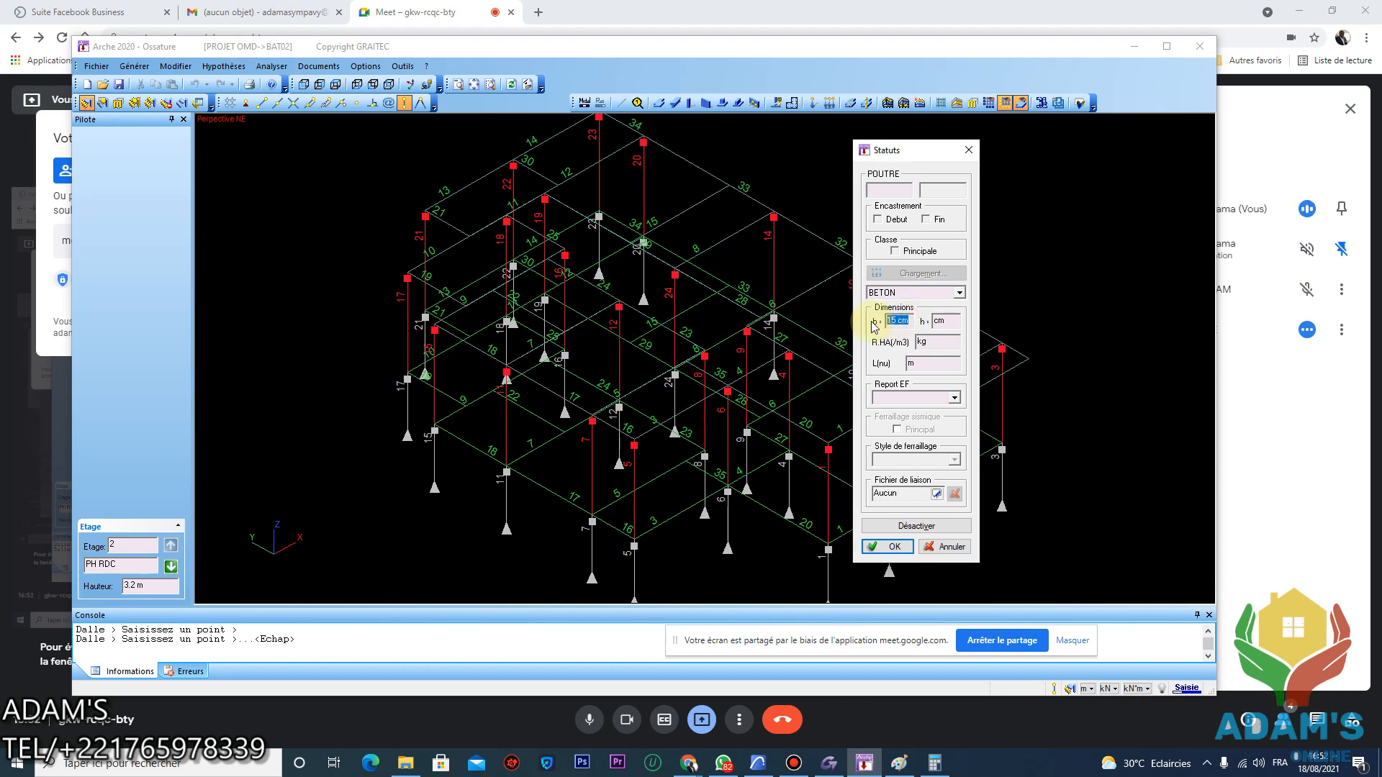
click(894, 547)
scroll(624, 300, up, 2)
scroll(624, 299, down, 3)
scroll(601, 386, up, 1)
scroll(576, 318, down, 1)
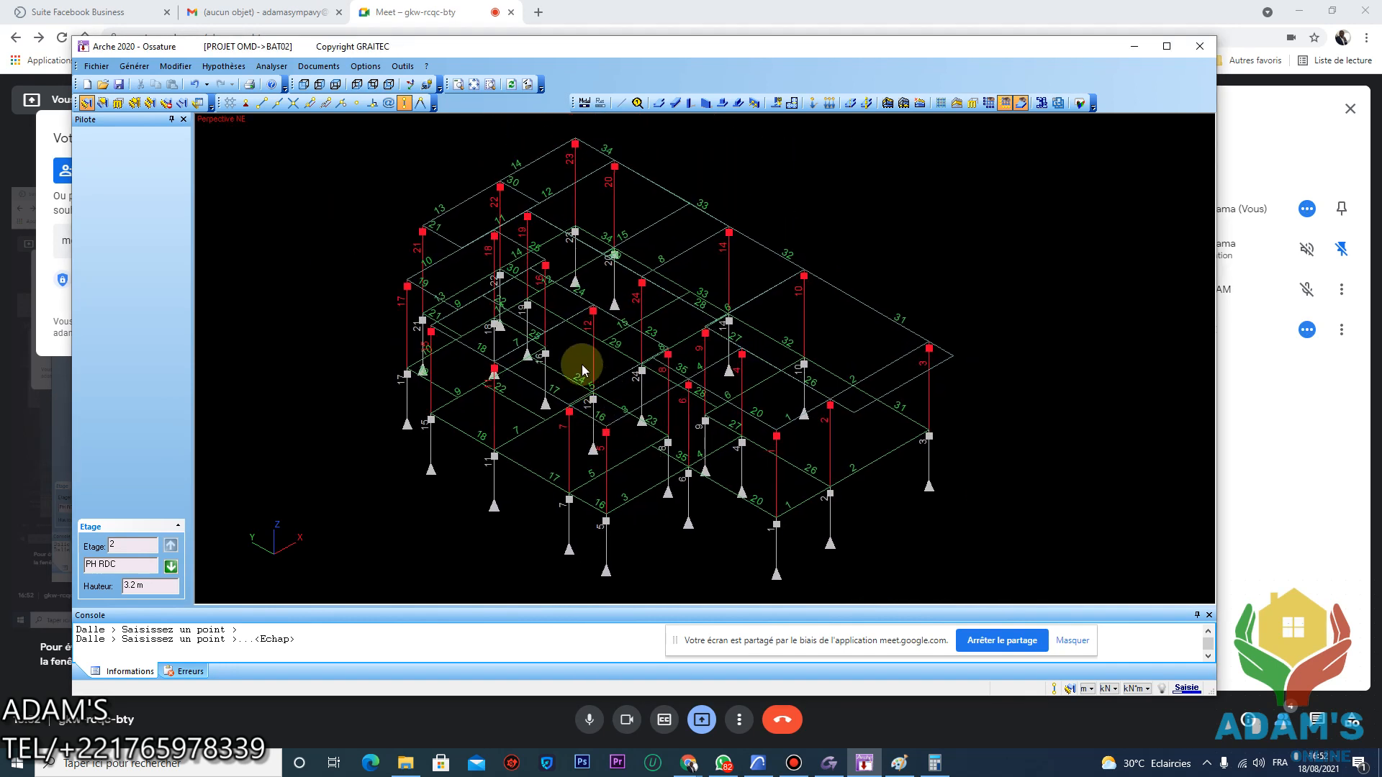
middle_drag(603, 375, 605, 371)
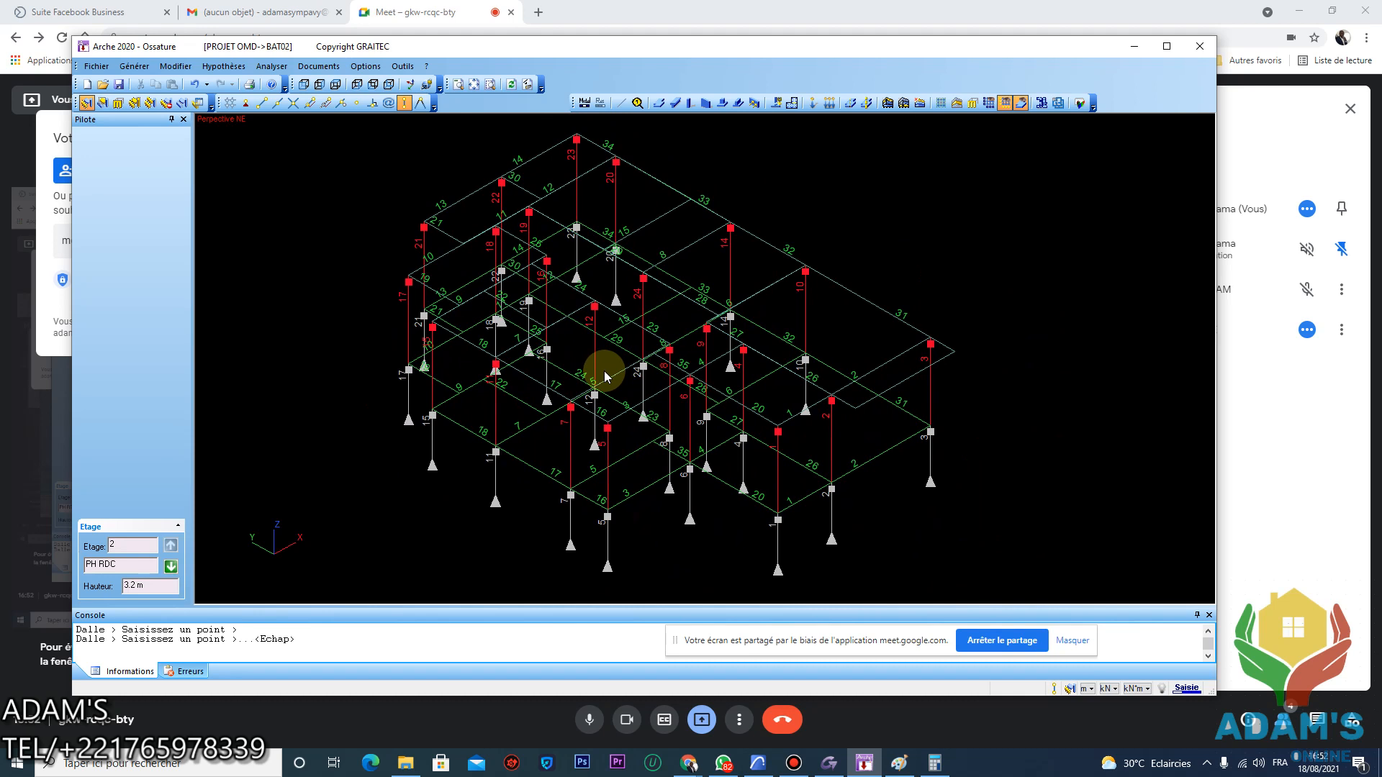
key(Escape)
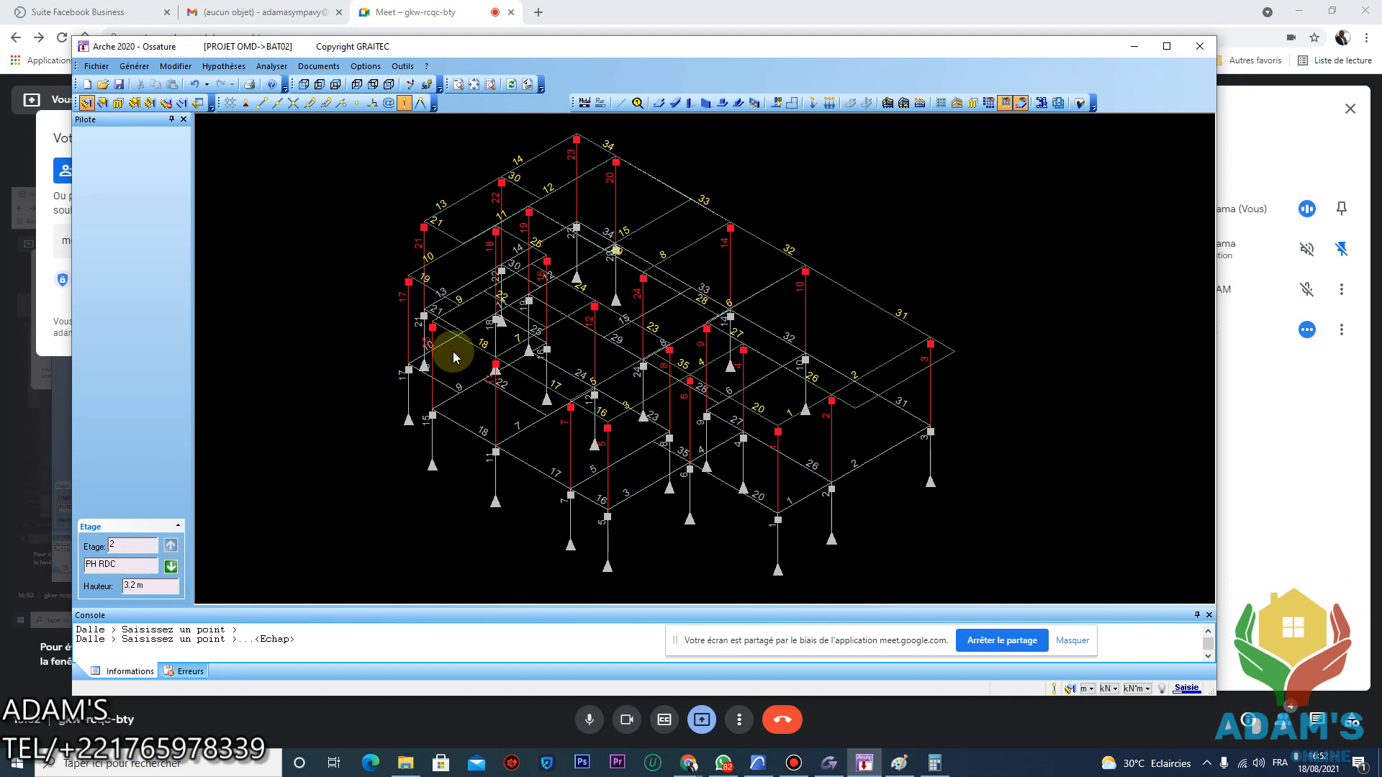
Select every column in the structure by element type, with the storey filter set to Tous
click(149, 103)
click(563, 335)
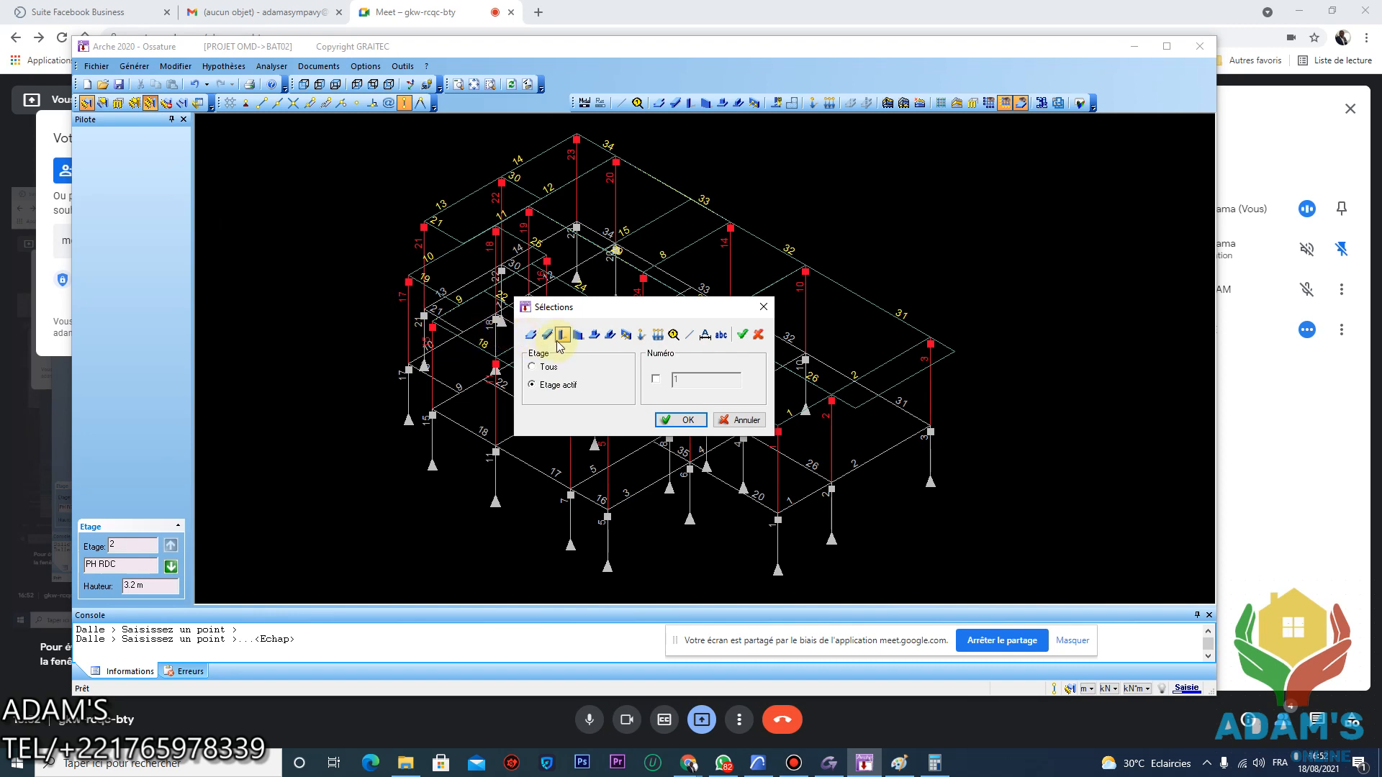
click(578, 334)
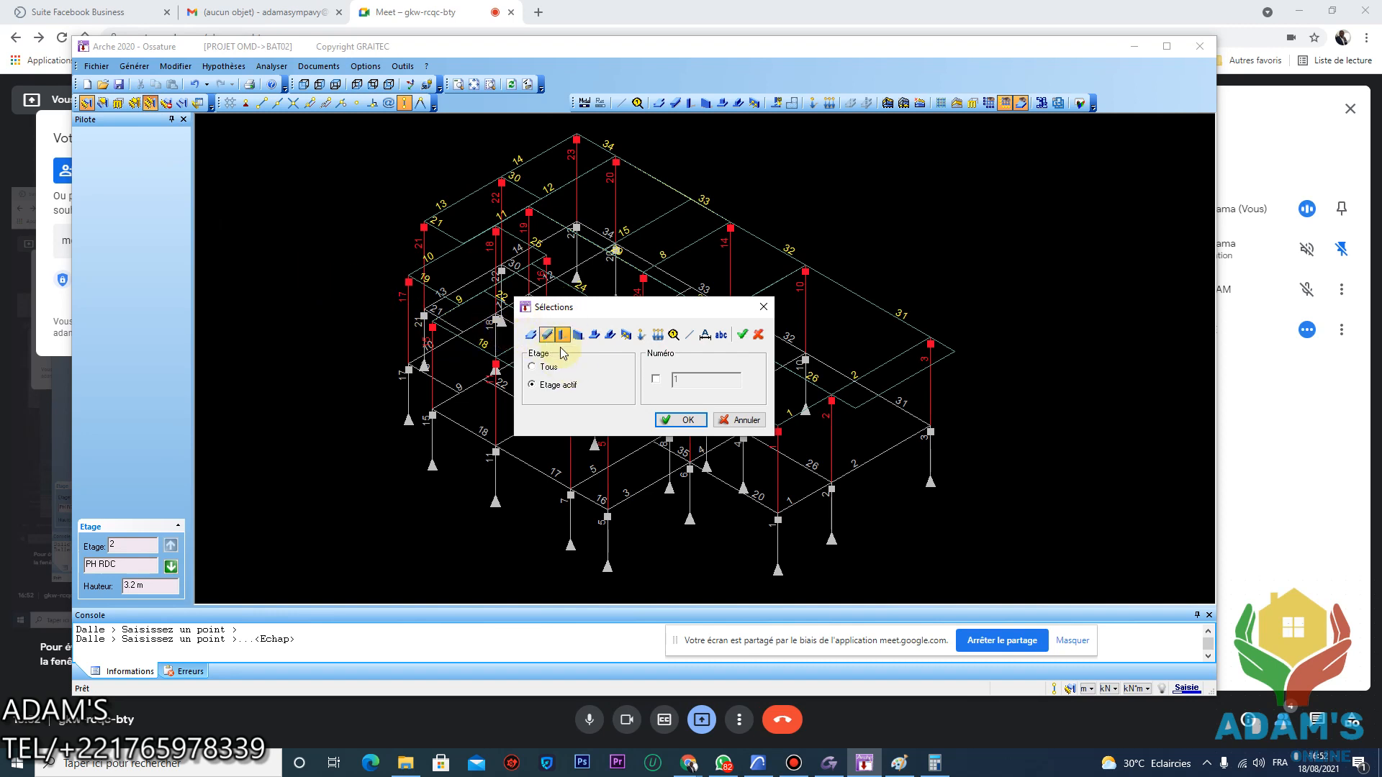
click(578, 335)
click(532, 367)
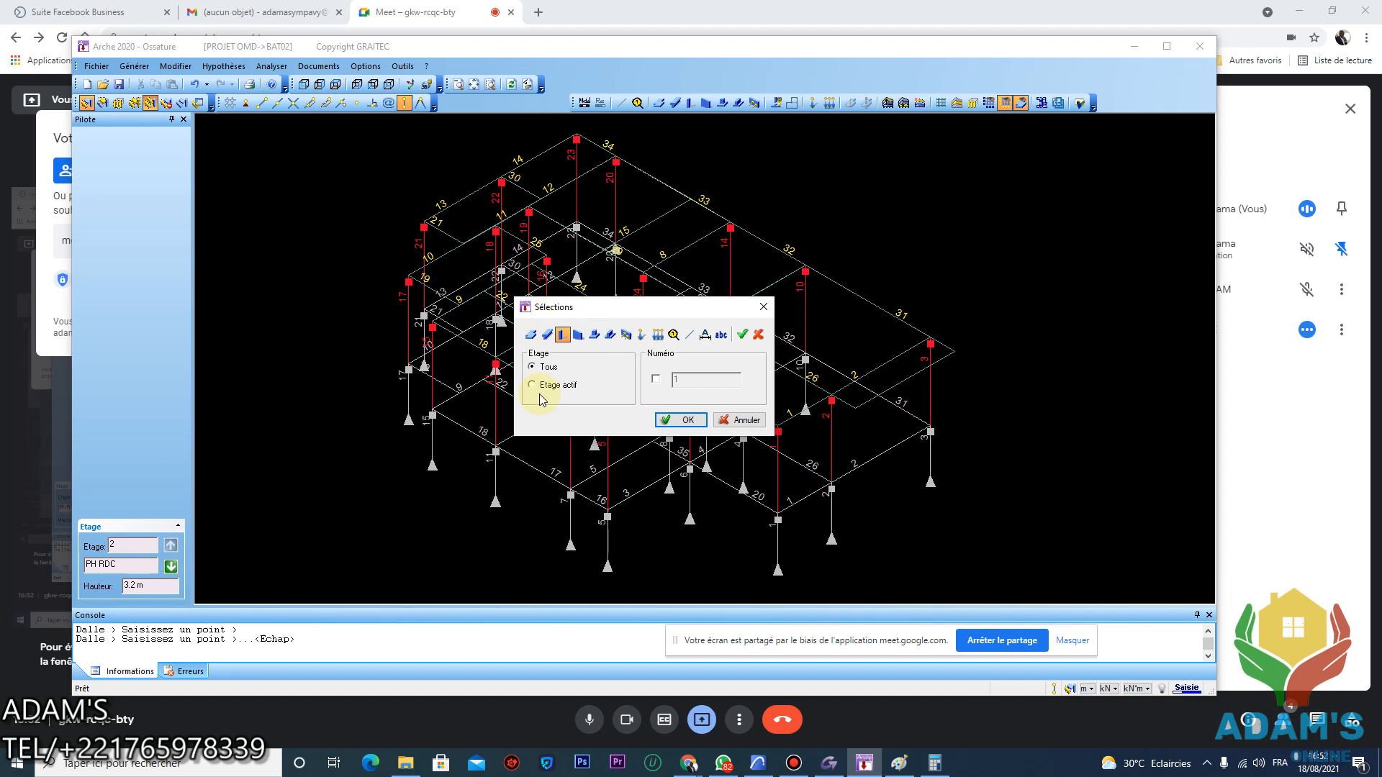
click(679, 420)
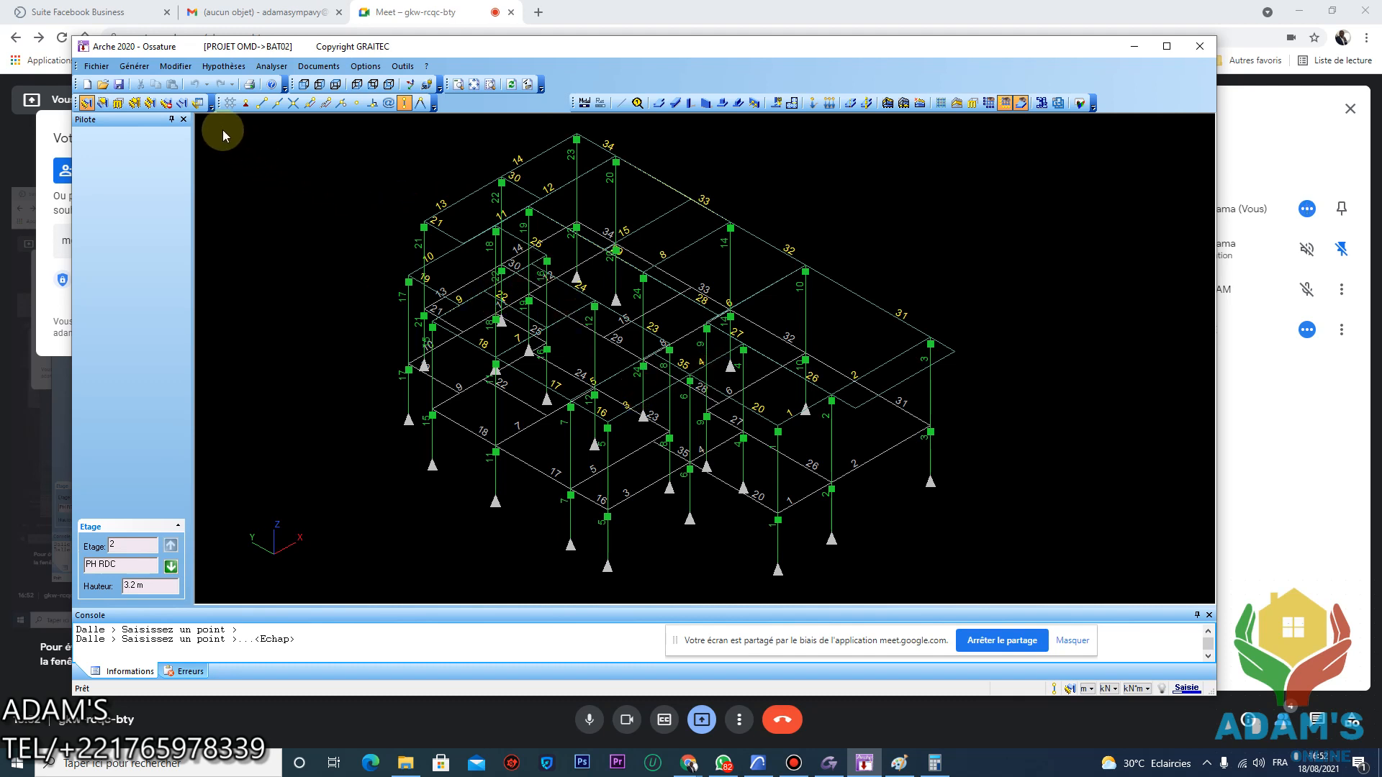
Open the Statuts attributes of the selected columns, set their material to BETON, and accept the periodic save of the model
click(176, 66)
mouse_move(210, 140)
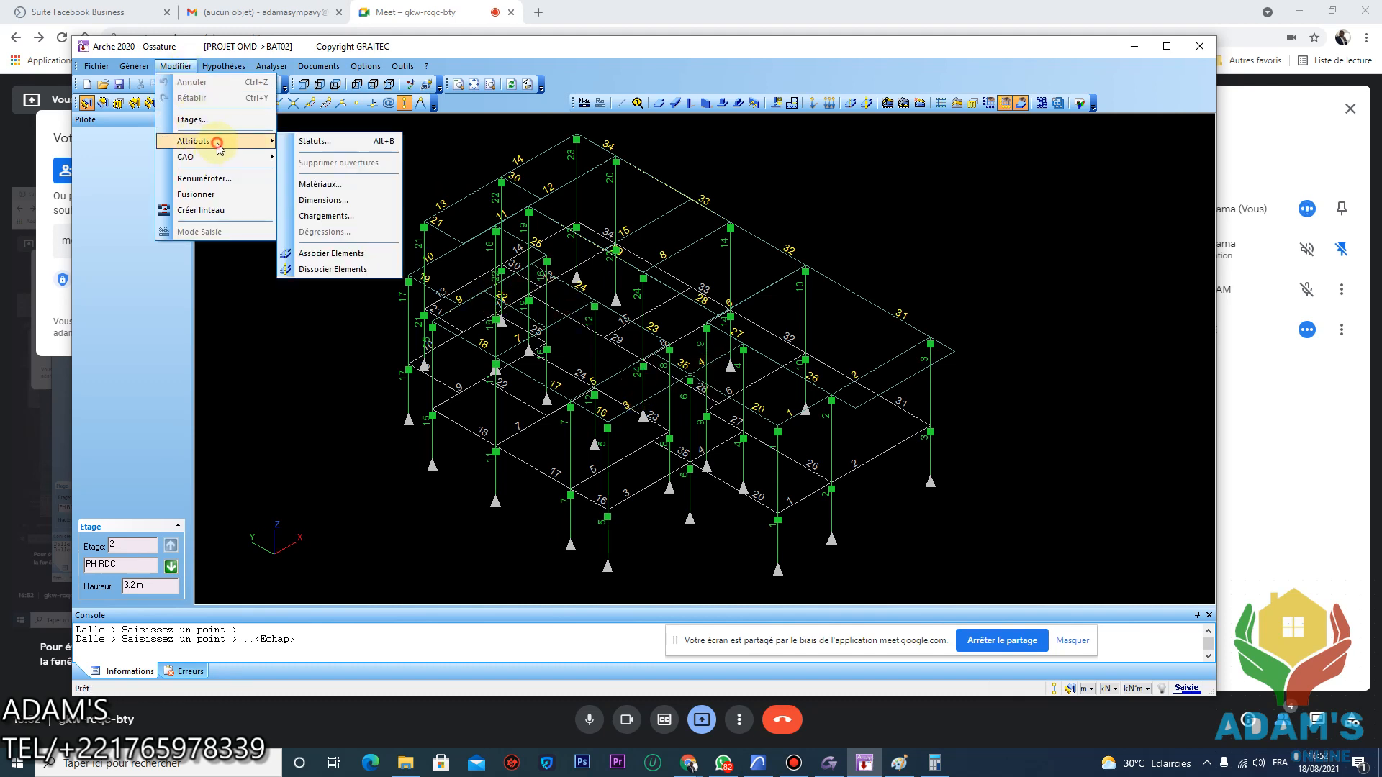
click(351, 147)
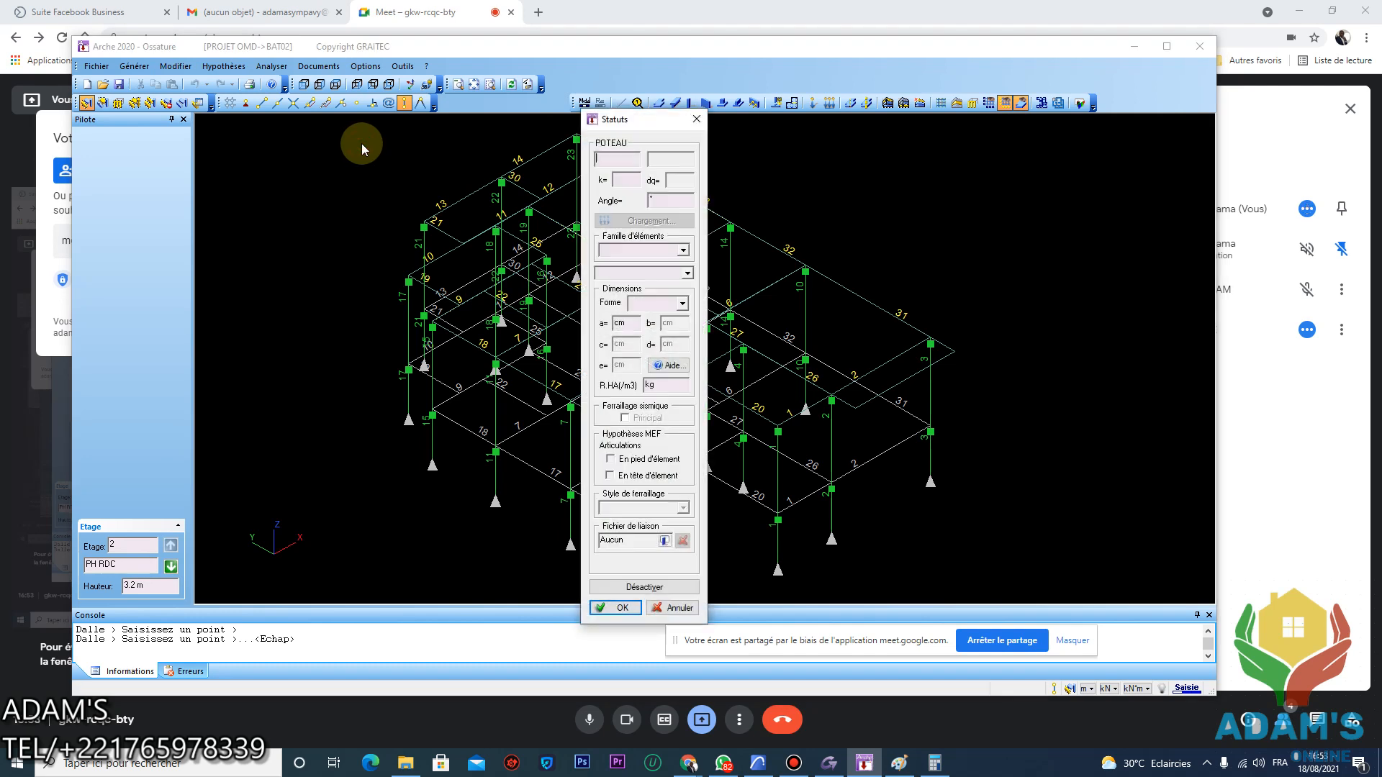
drag(659, 120, 873, 138)
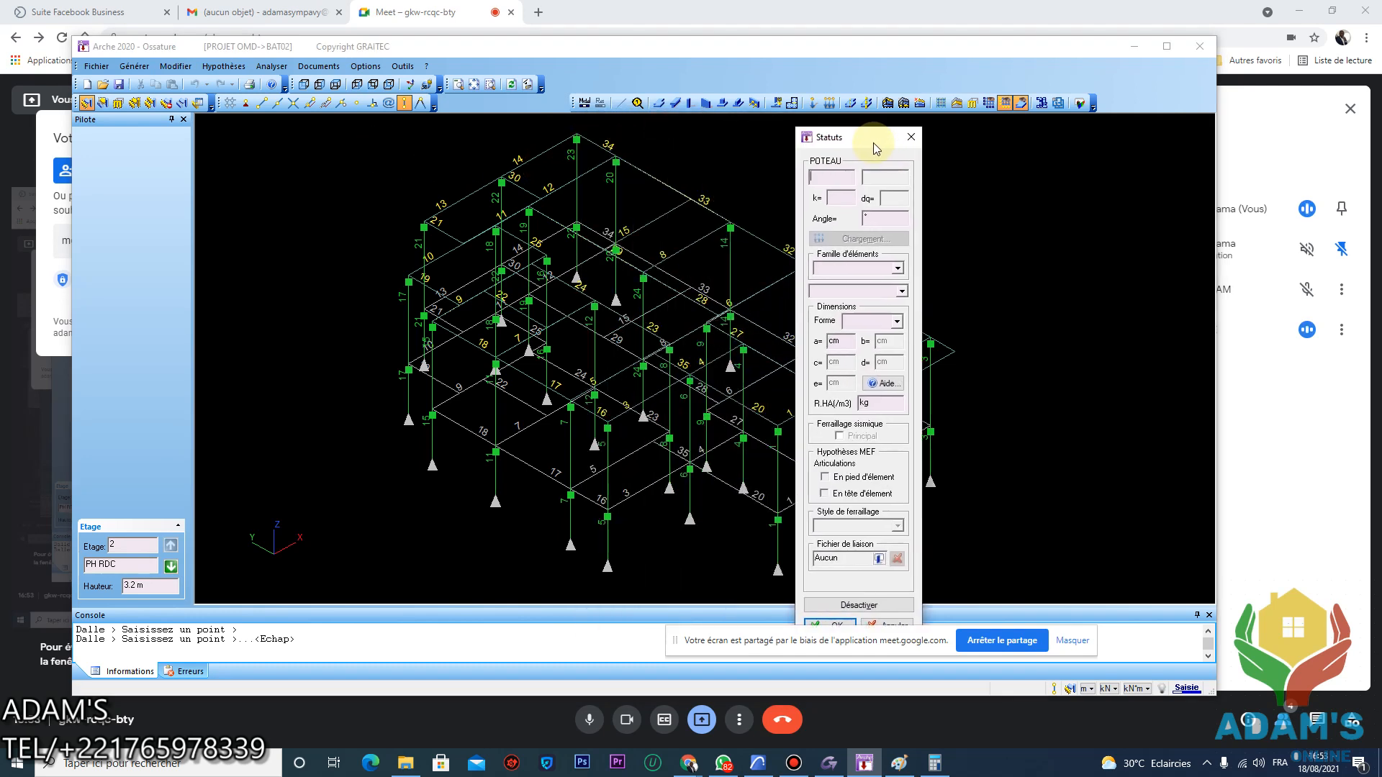
click(902, 291)
click(831, 302)
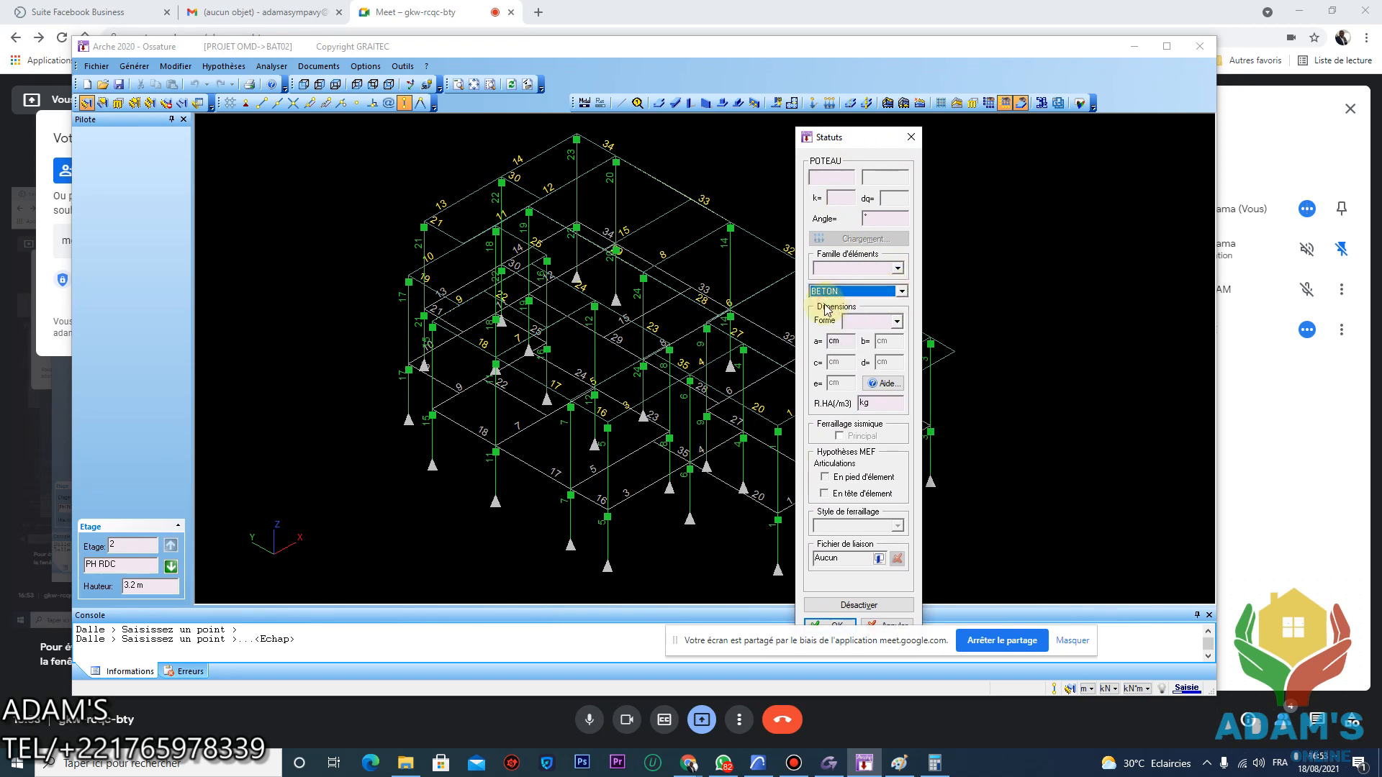
click(898, 323)
click(898, 324)
click(656, 402)
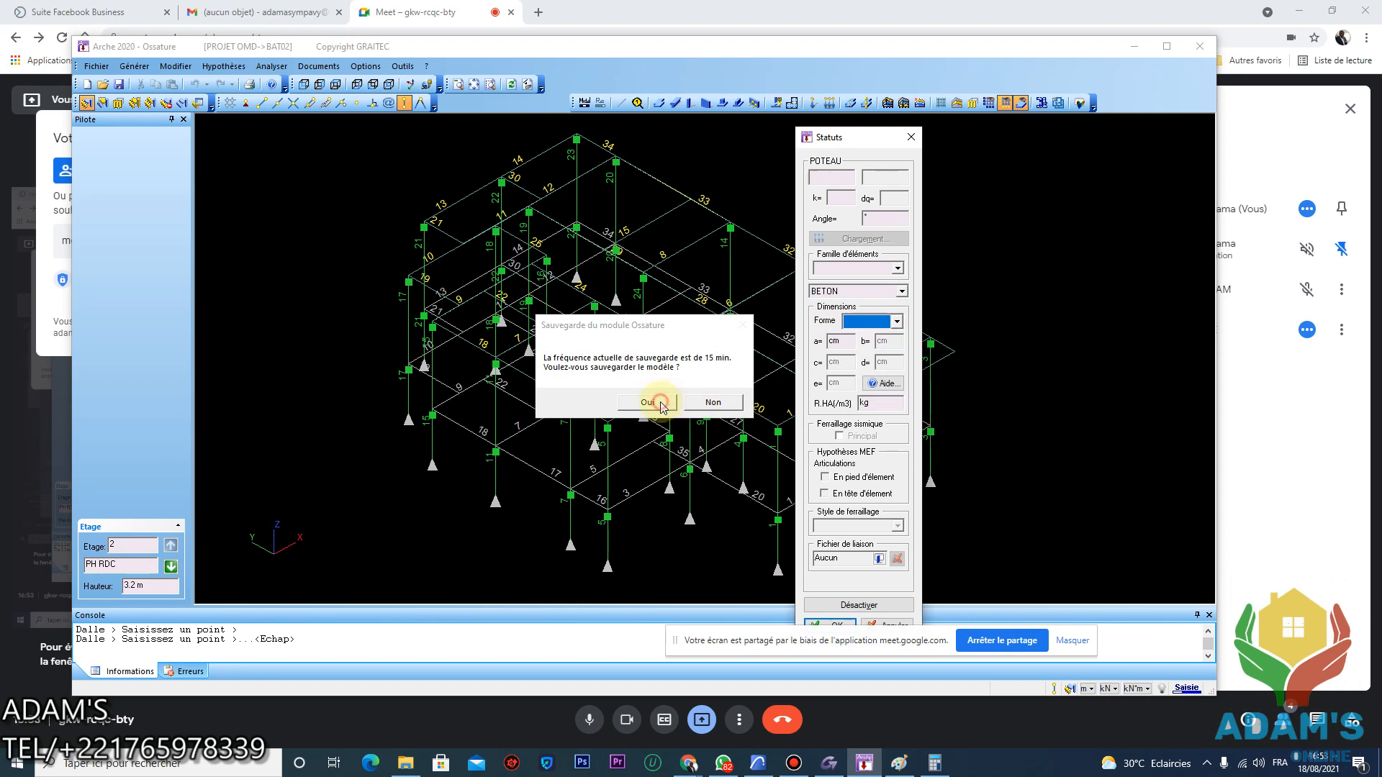
click(661, 402)
Set the columns' section shape to Rectangle with b 15 cm, switch the shape to Circulaire, and apply the Statuts settings
click(902, 291)
click(903, 296)
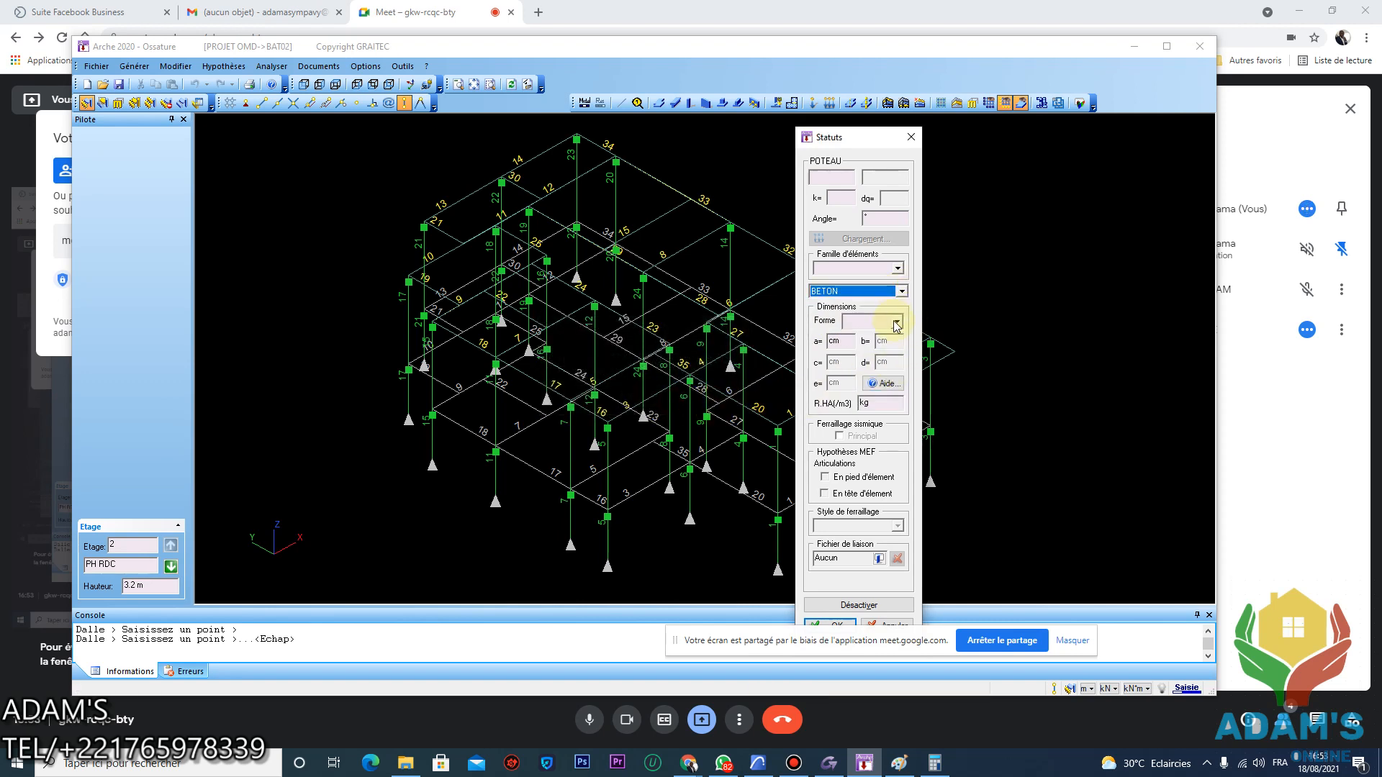
click(898, 322)
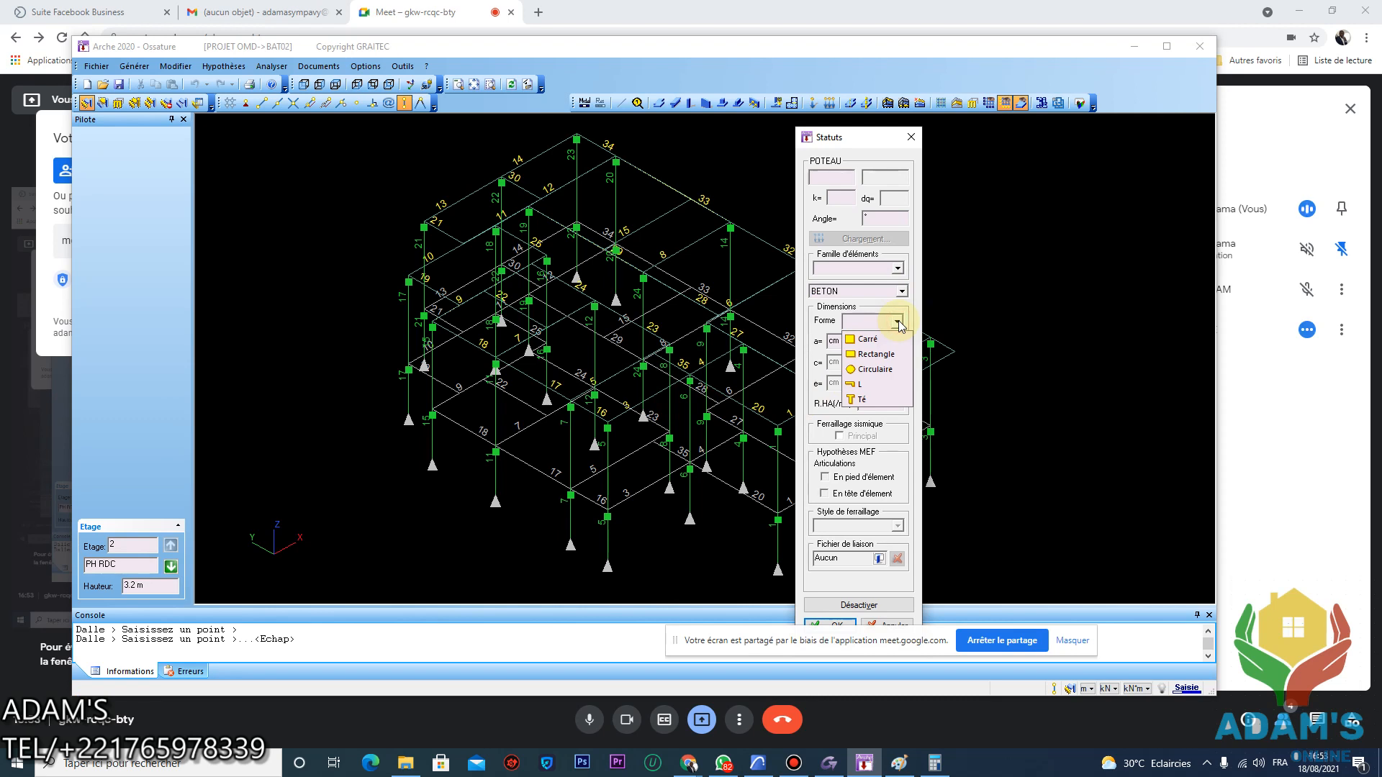
click(877, 354)
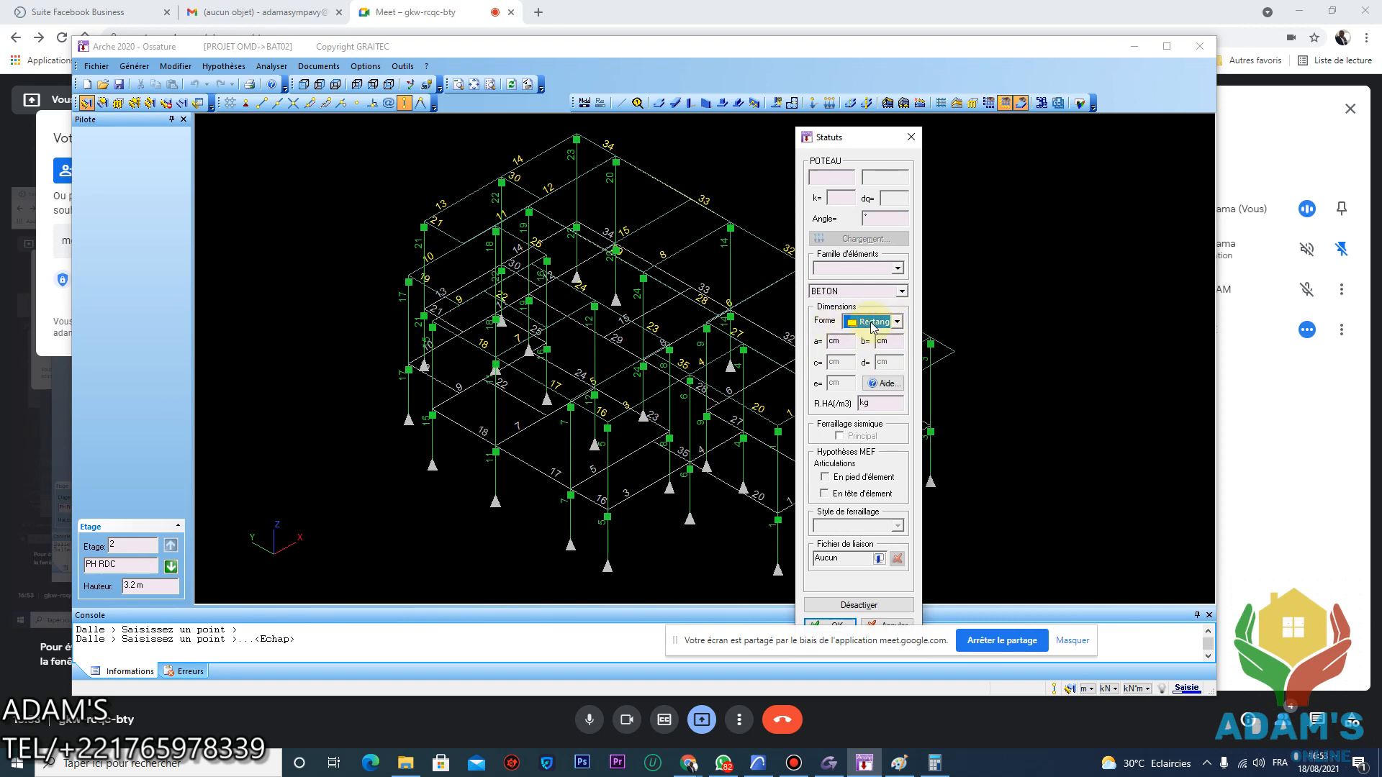
click(887, 341)
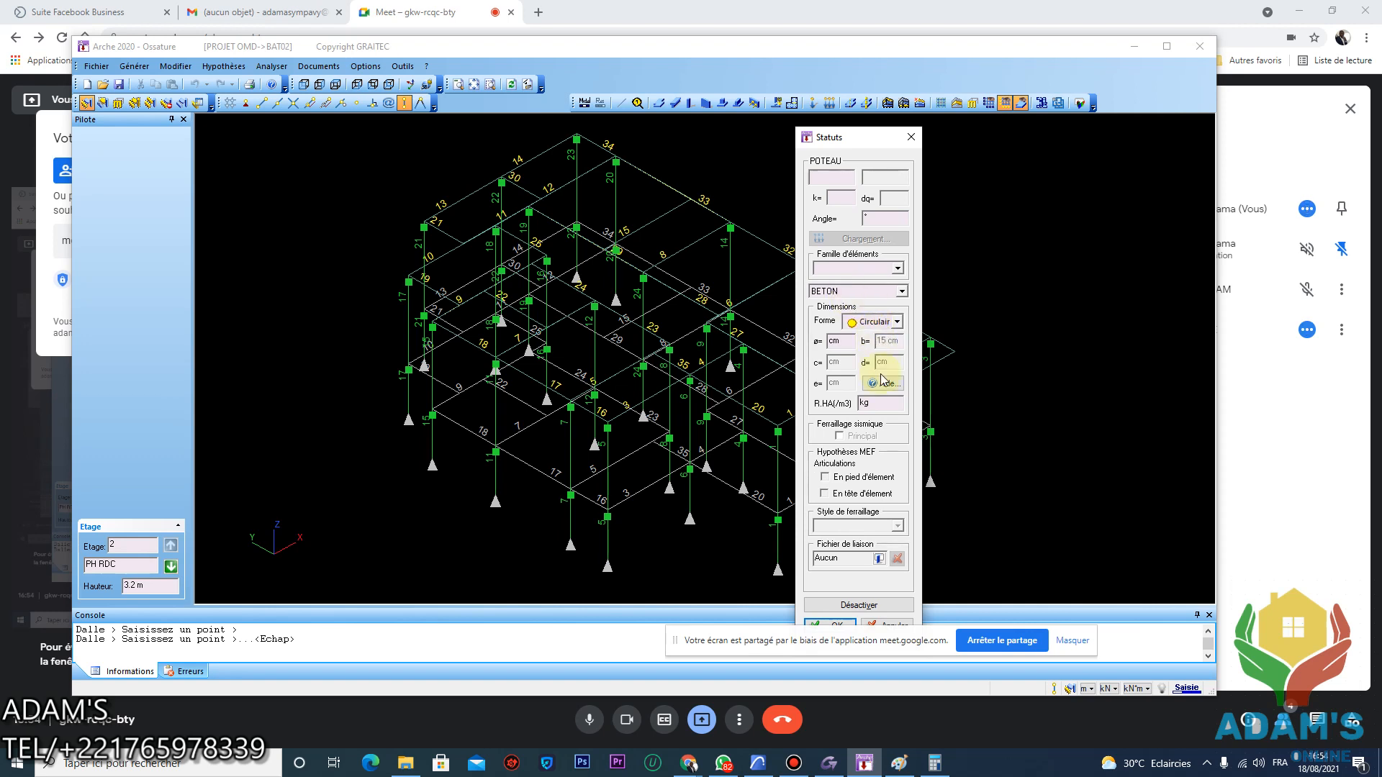
click(833, 624)
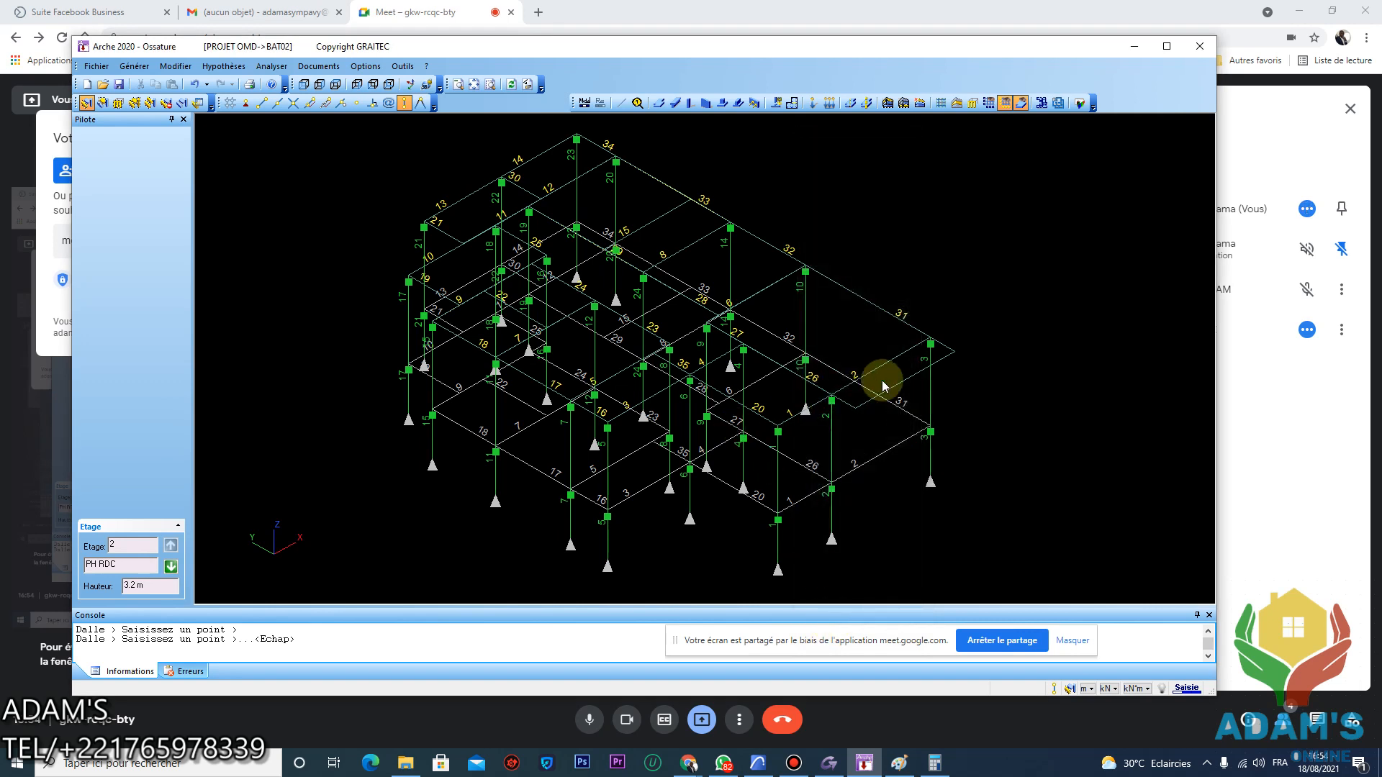
Inspect a slab's properties and the slab tool's surface load values G and Q, then leave the tool without changes
scroll(789, 305, down, 3)
middle_drag(775, 333, 753, 347)
scroll(695, 296, up, 3)
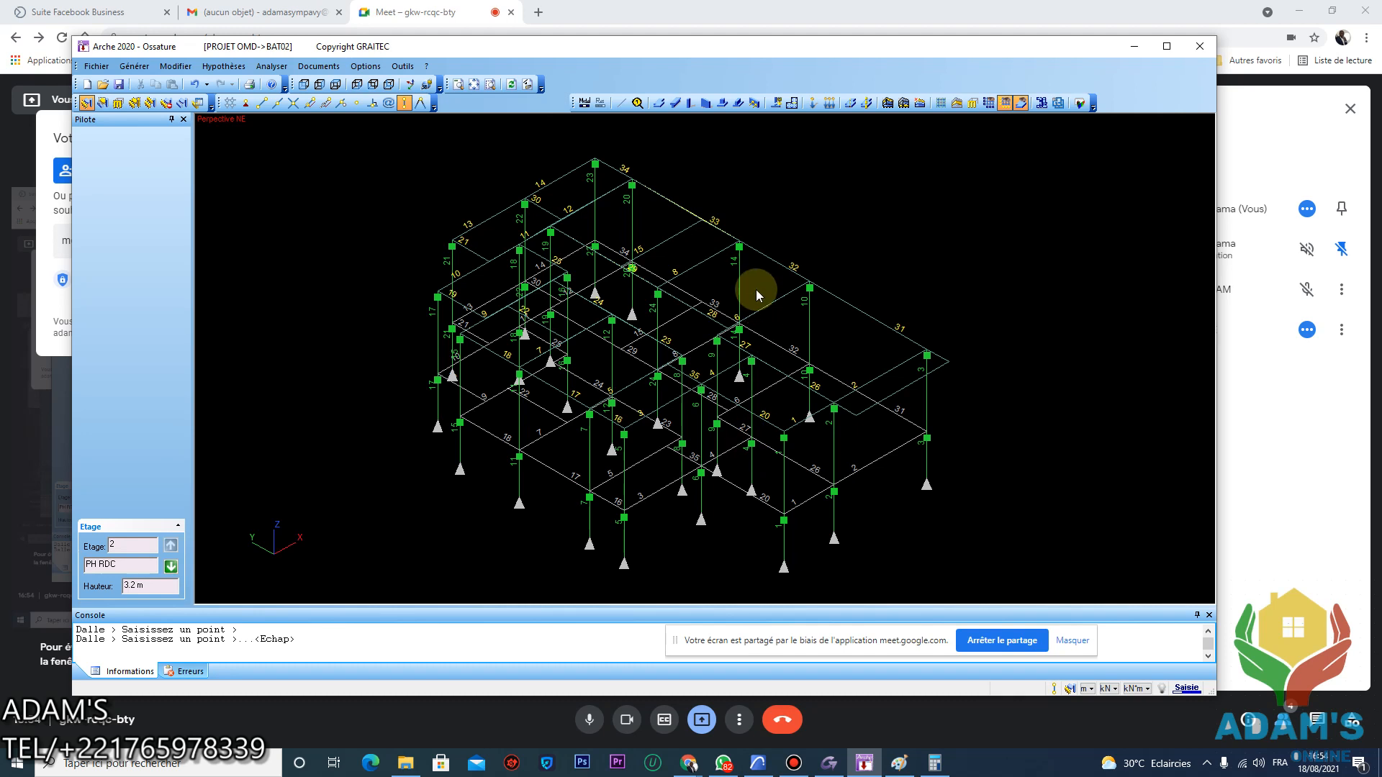
click(854, 317)
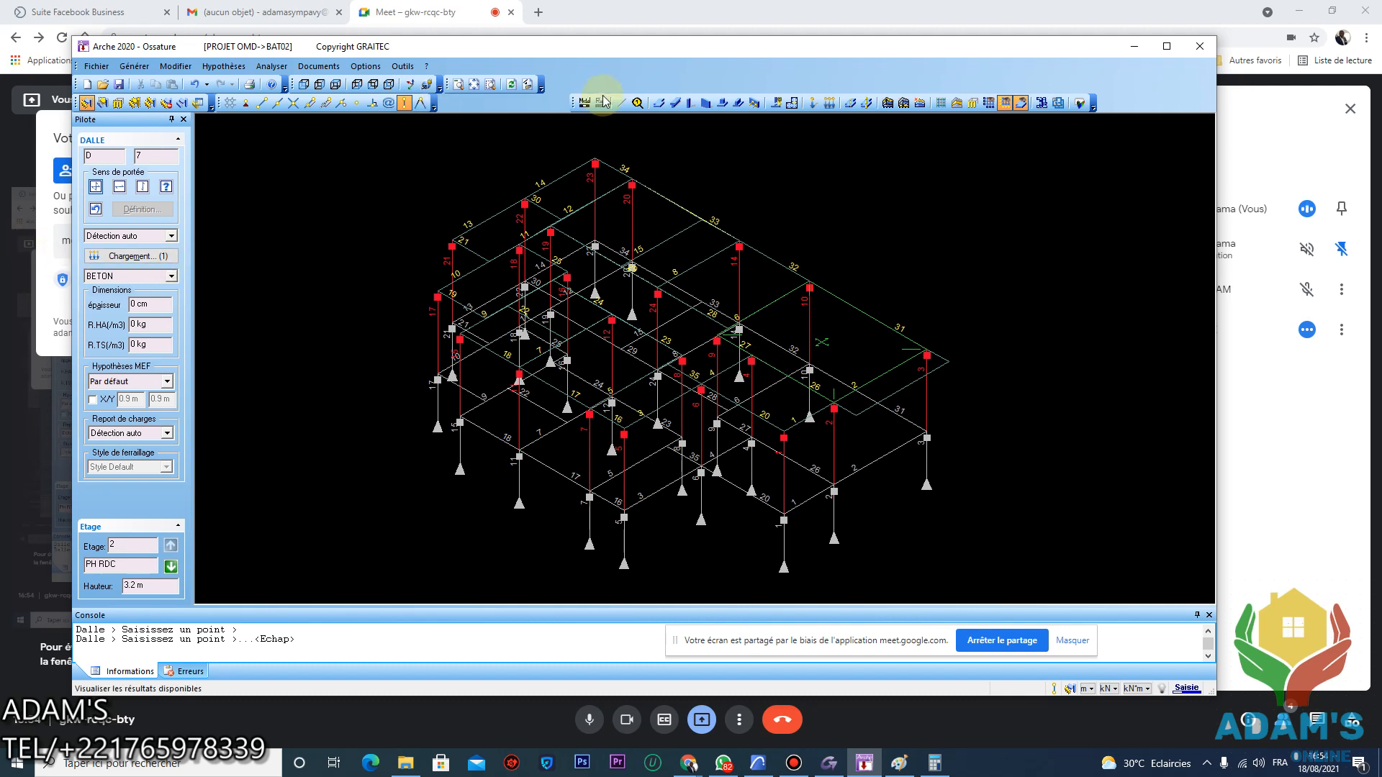
click(659, 102)
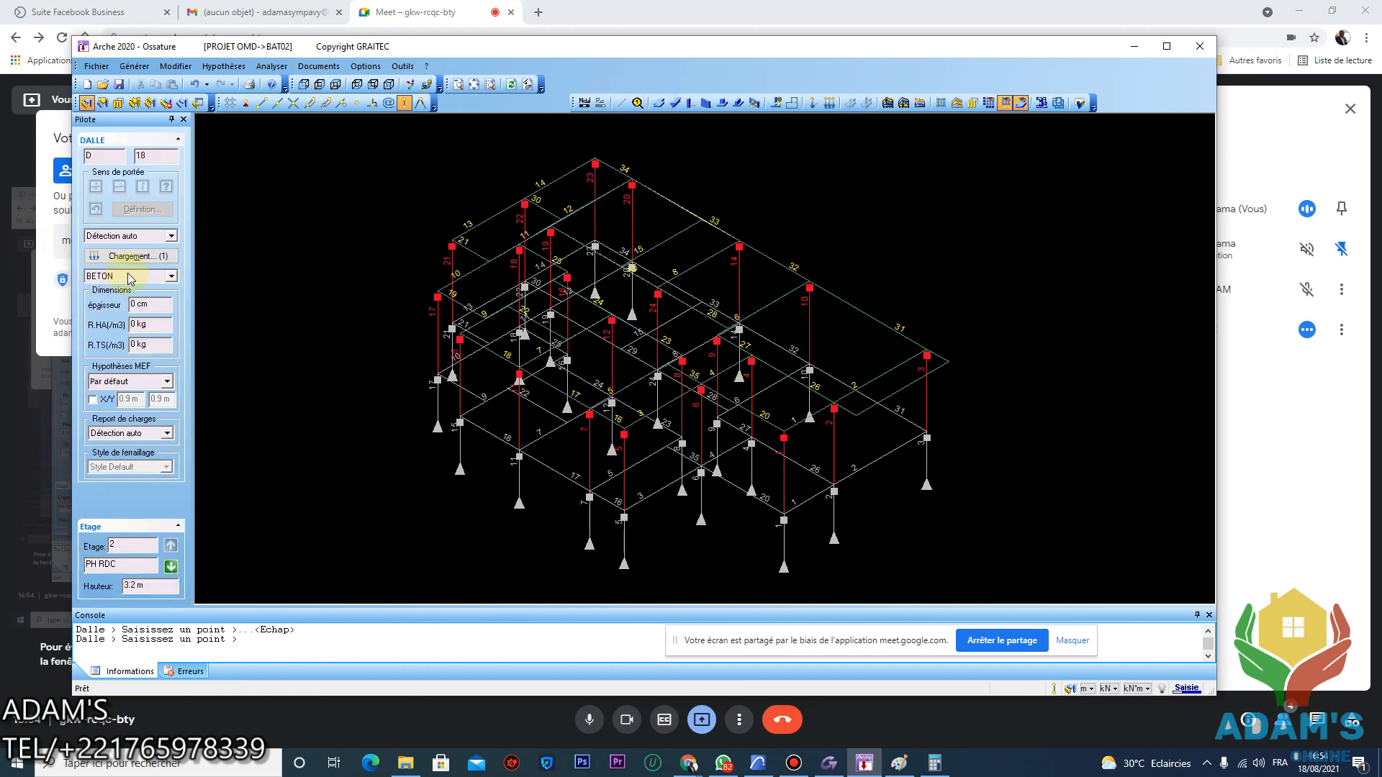
click(132, 255)
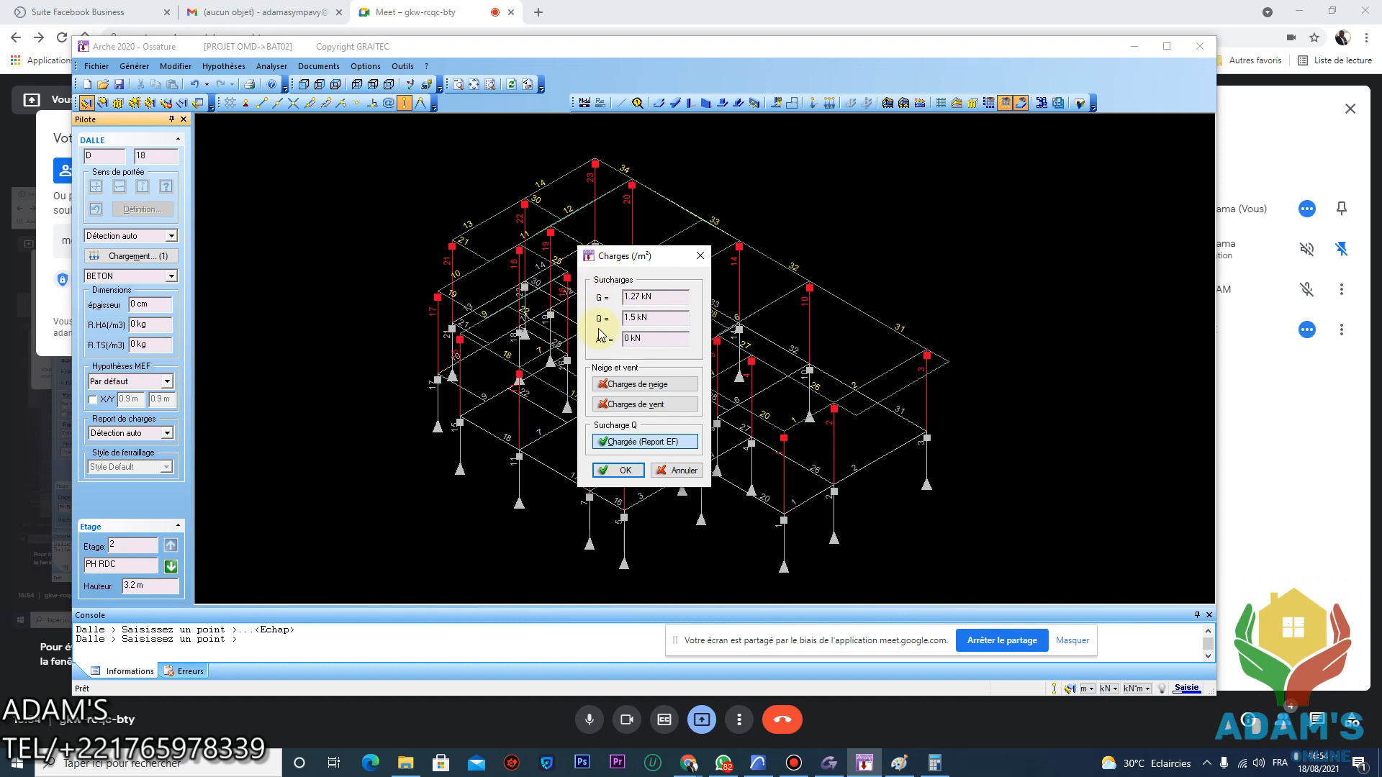
drag(657, 294, 600, 291)
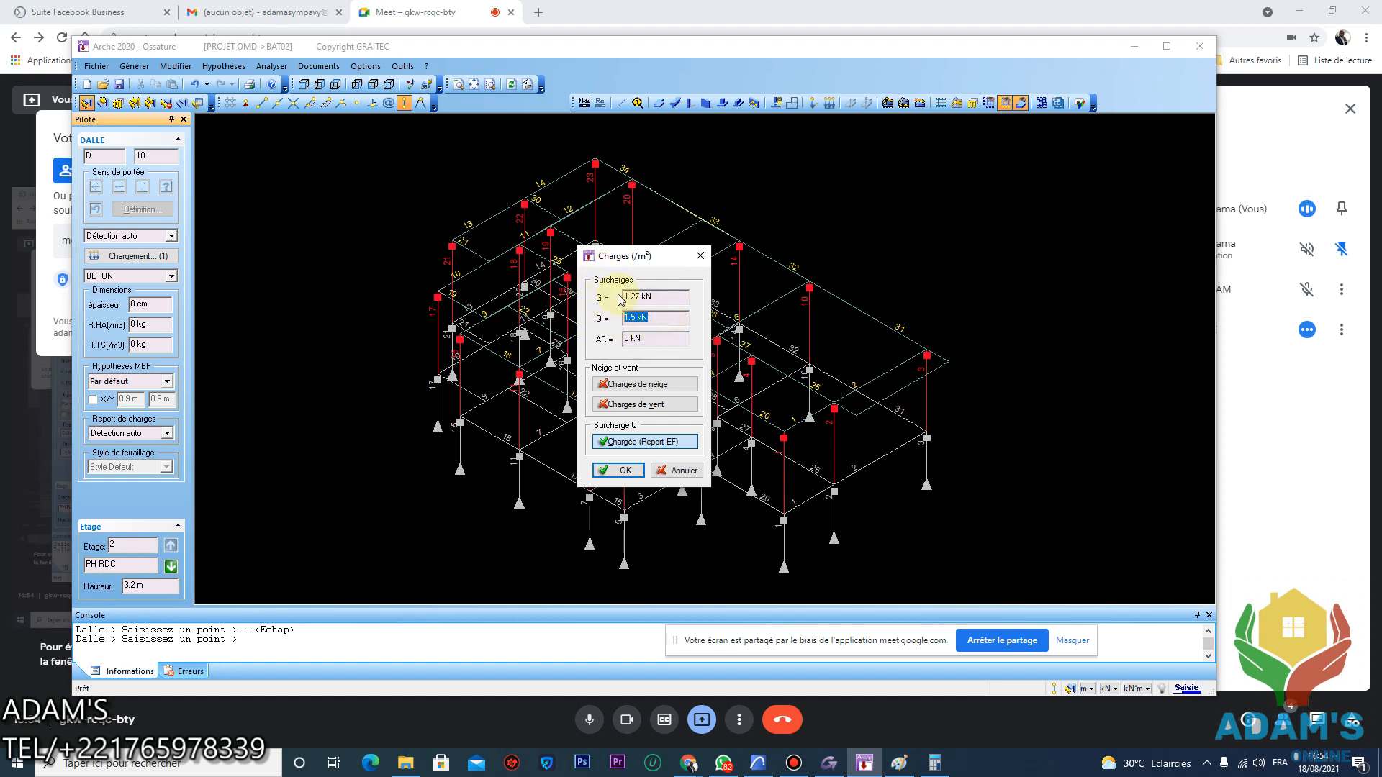
click(700, 256)
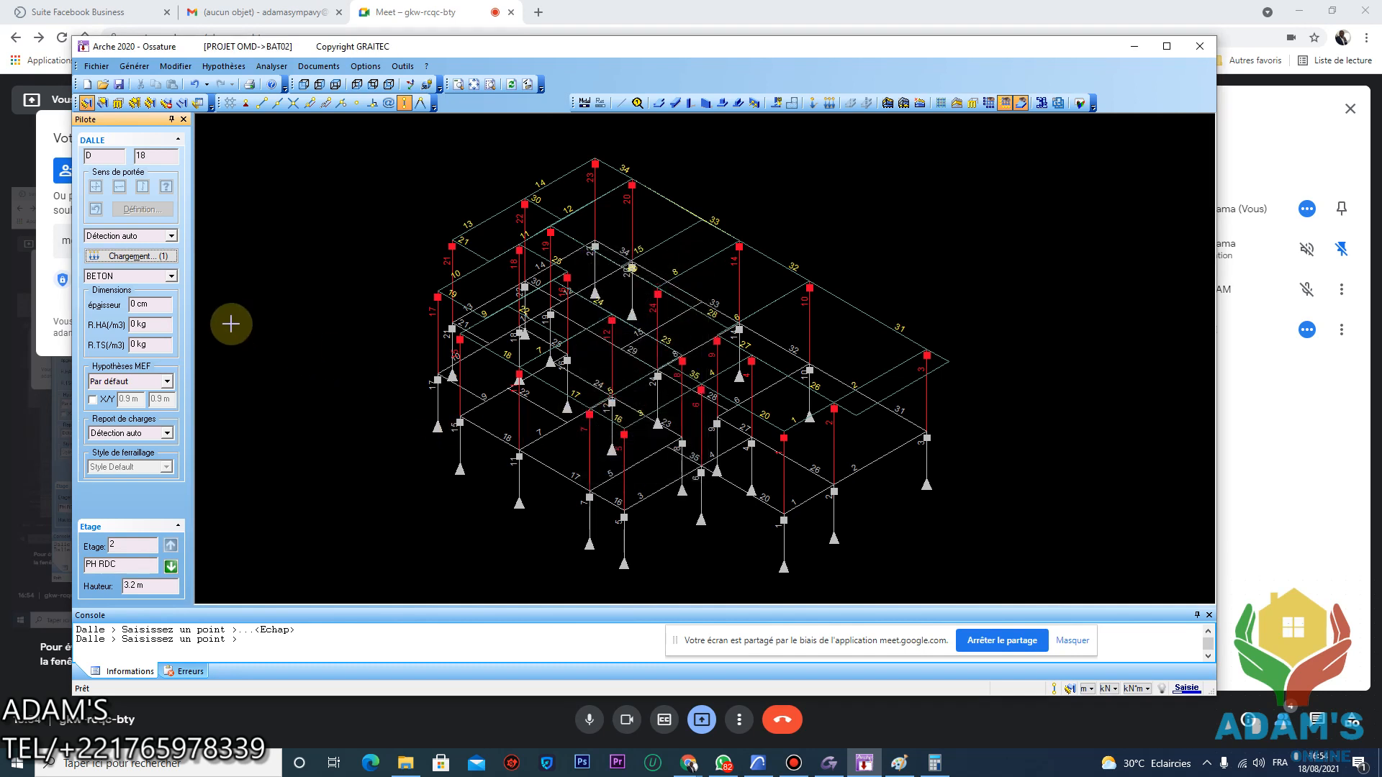
key(Escape)
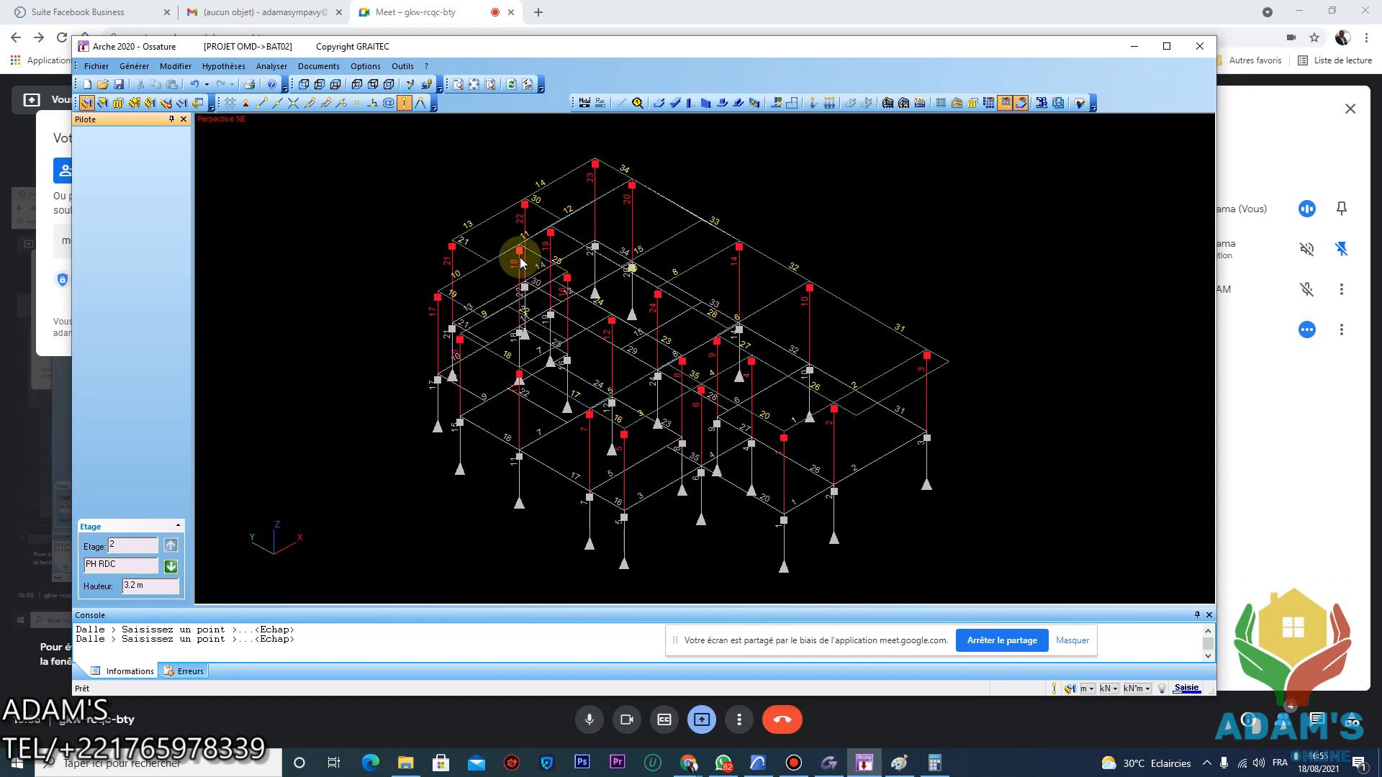
Select all beams across every storey by element type, using the Tous filter
scroll(723, 265, down, 2)
middle_drag(705, 380, 697, 348)
scroll(627, 248, up, 2)
middle_drag(627, 247, 622, 276)
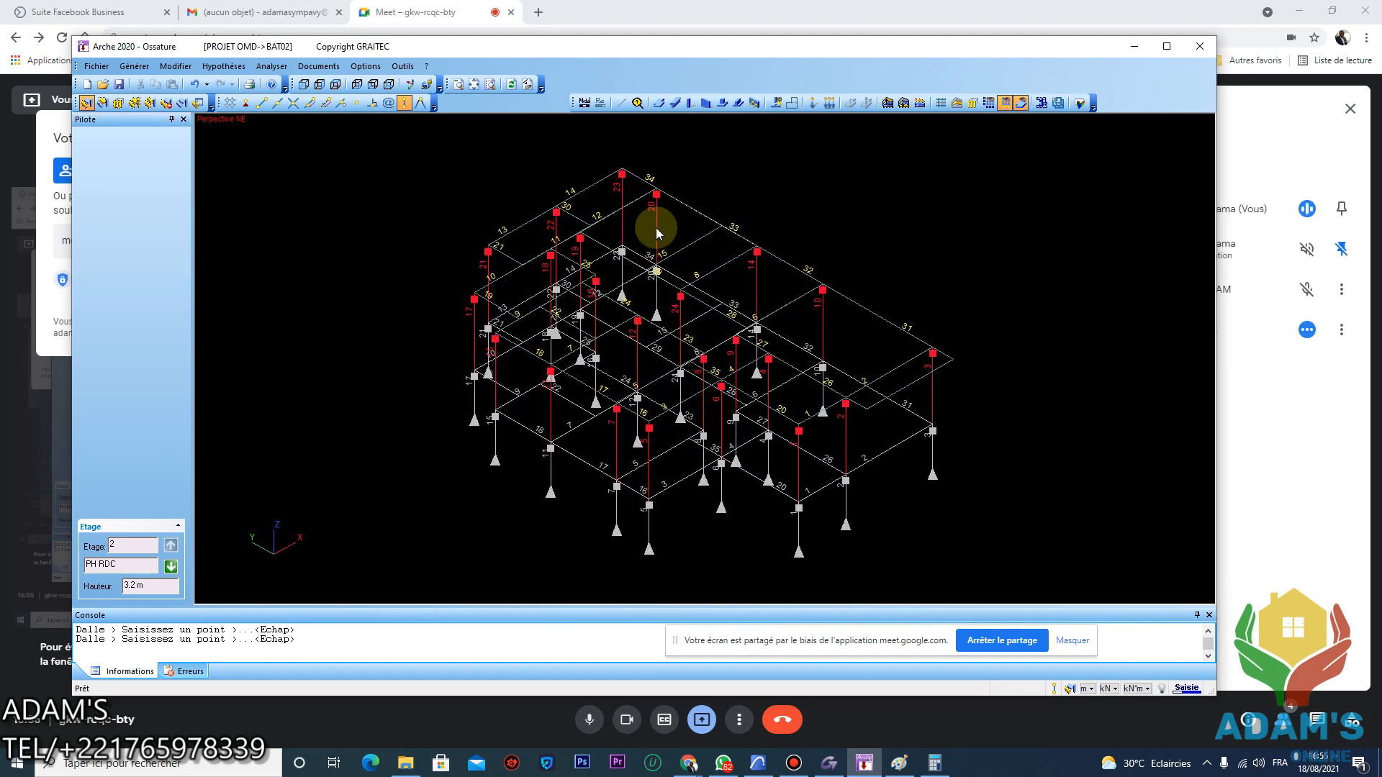
right_click(464, 360)
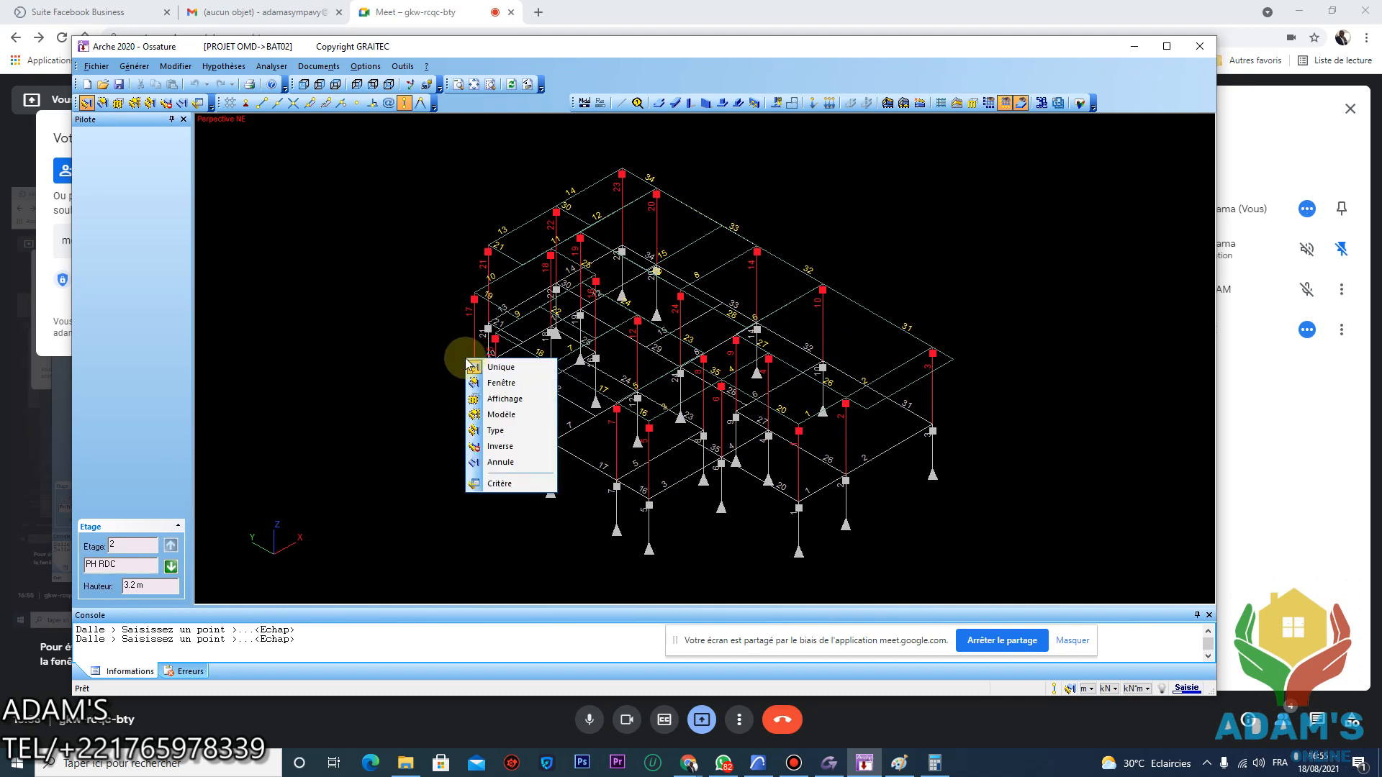
click(492, 429)
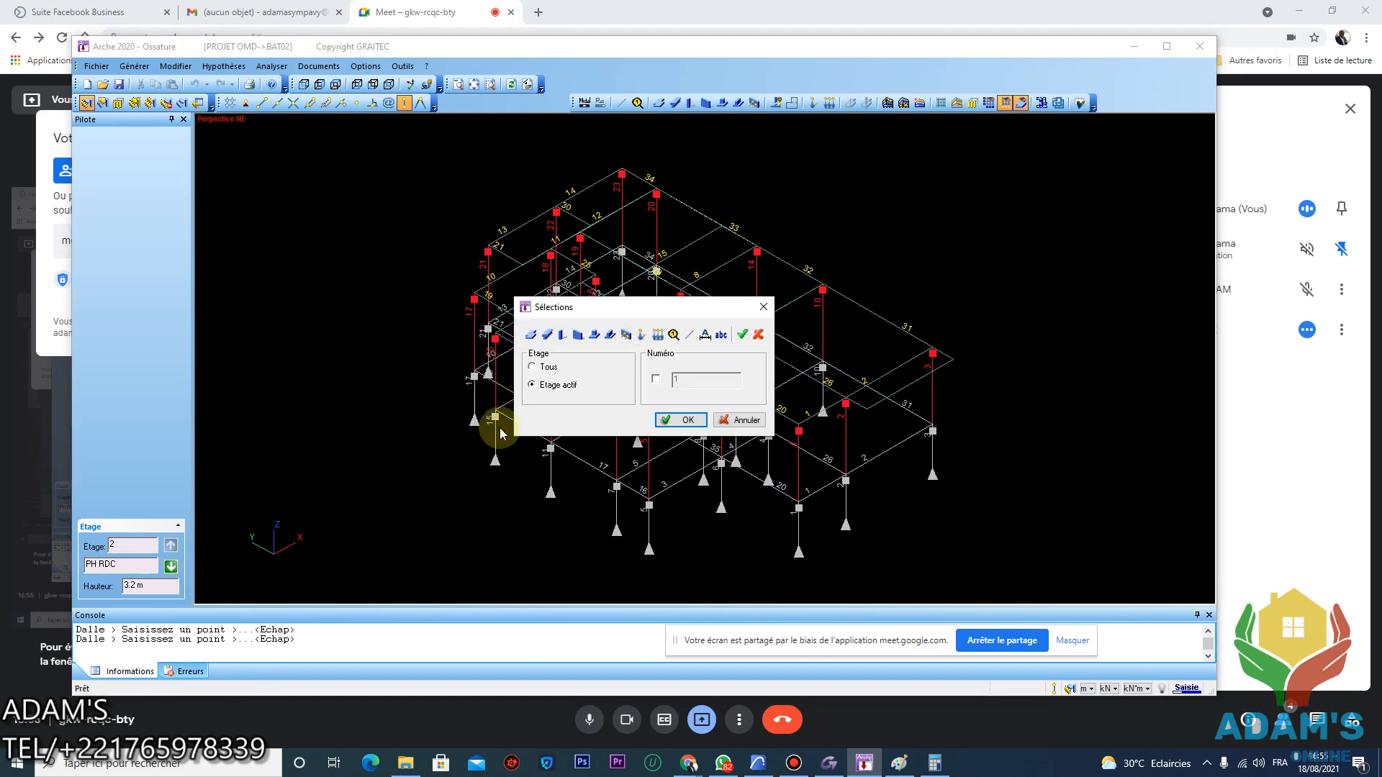
click(547, 334)
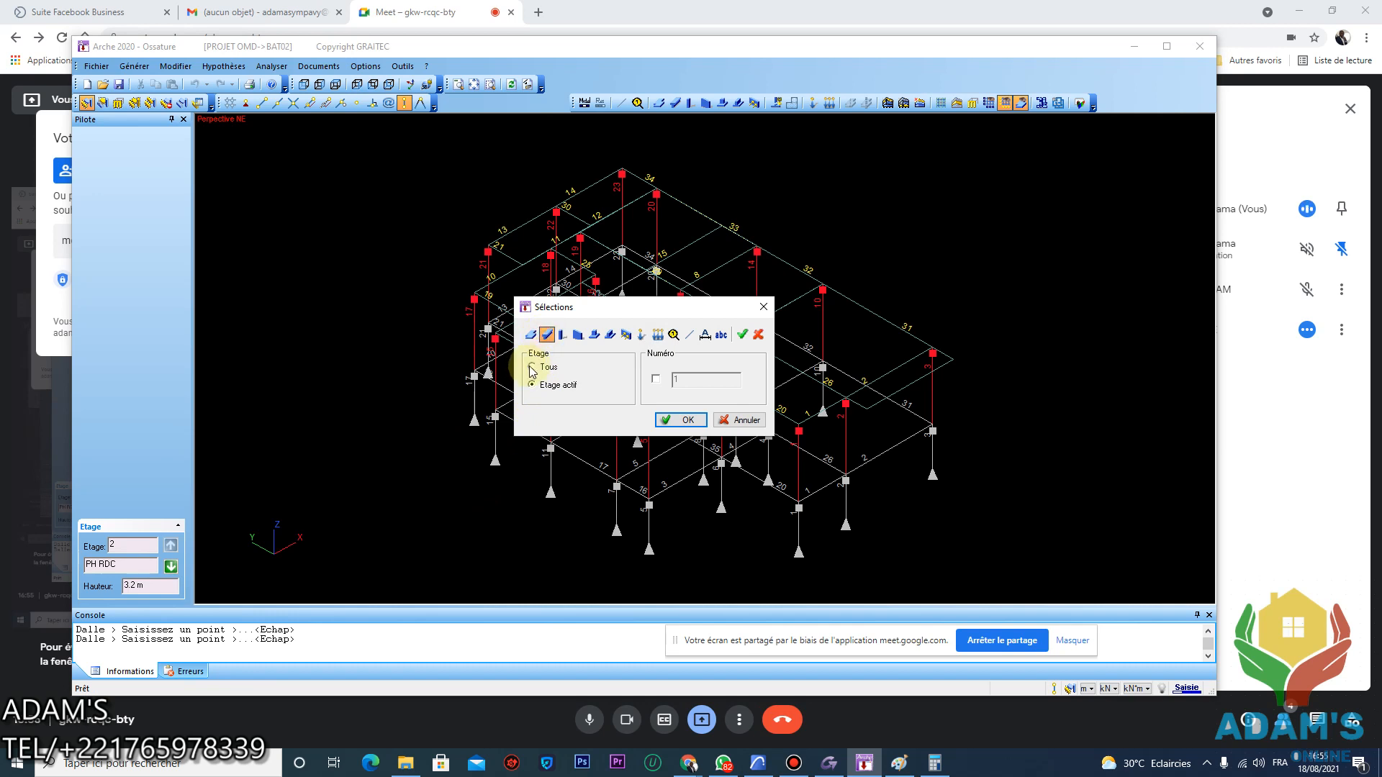
click(532, 368)
click(680, 420)
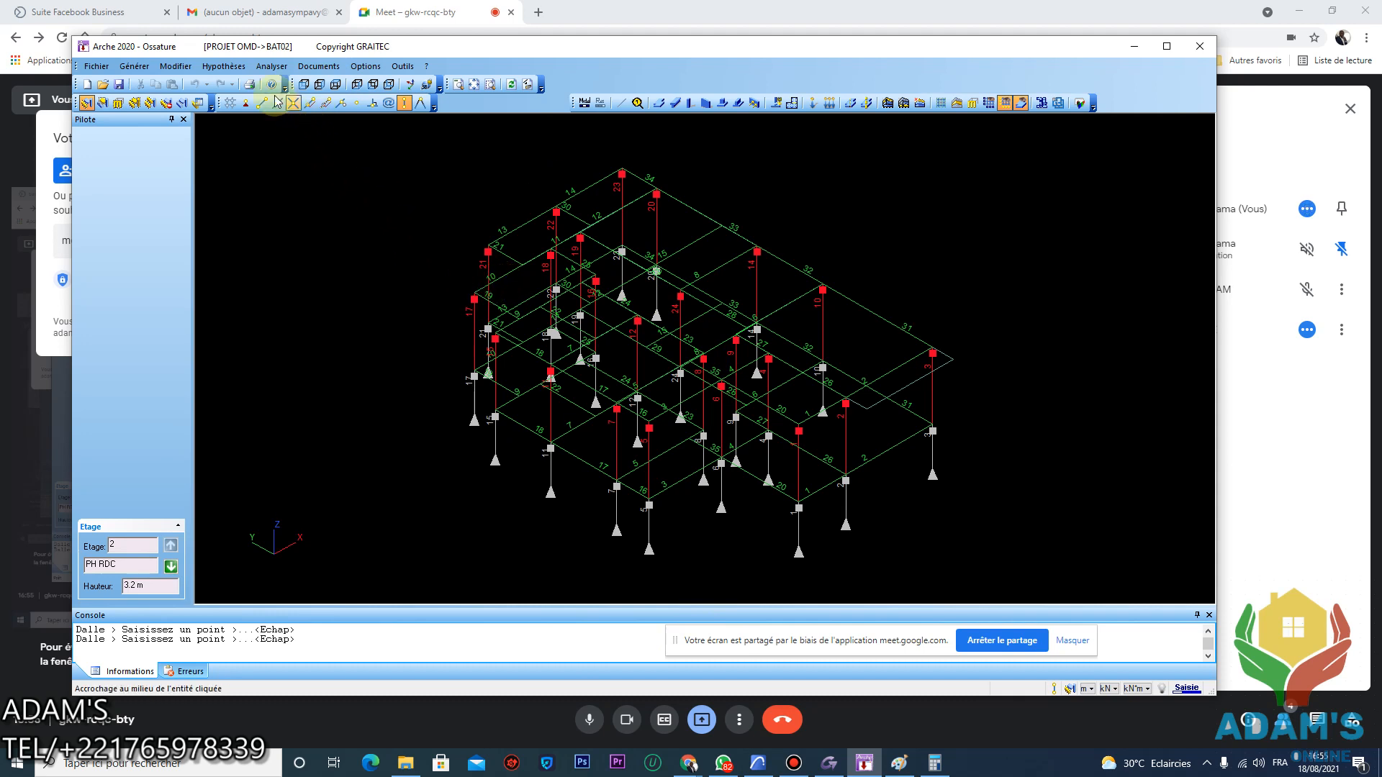
Open the Statuts attributes of the selected beams, choose BETON as the material, and close the dialog without applying
click(176, 65)
mouse_move(216, 140)
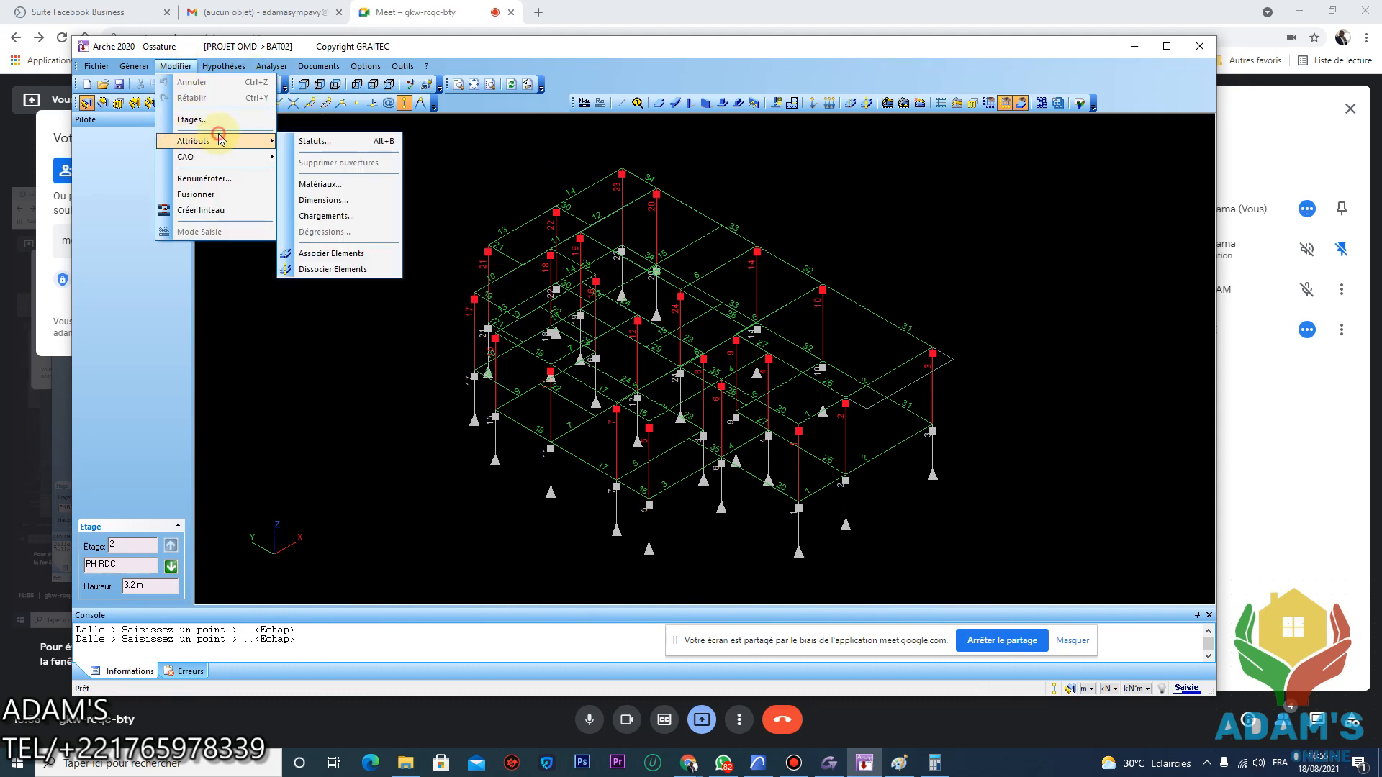
click(328, 140)
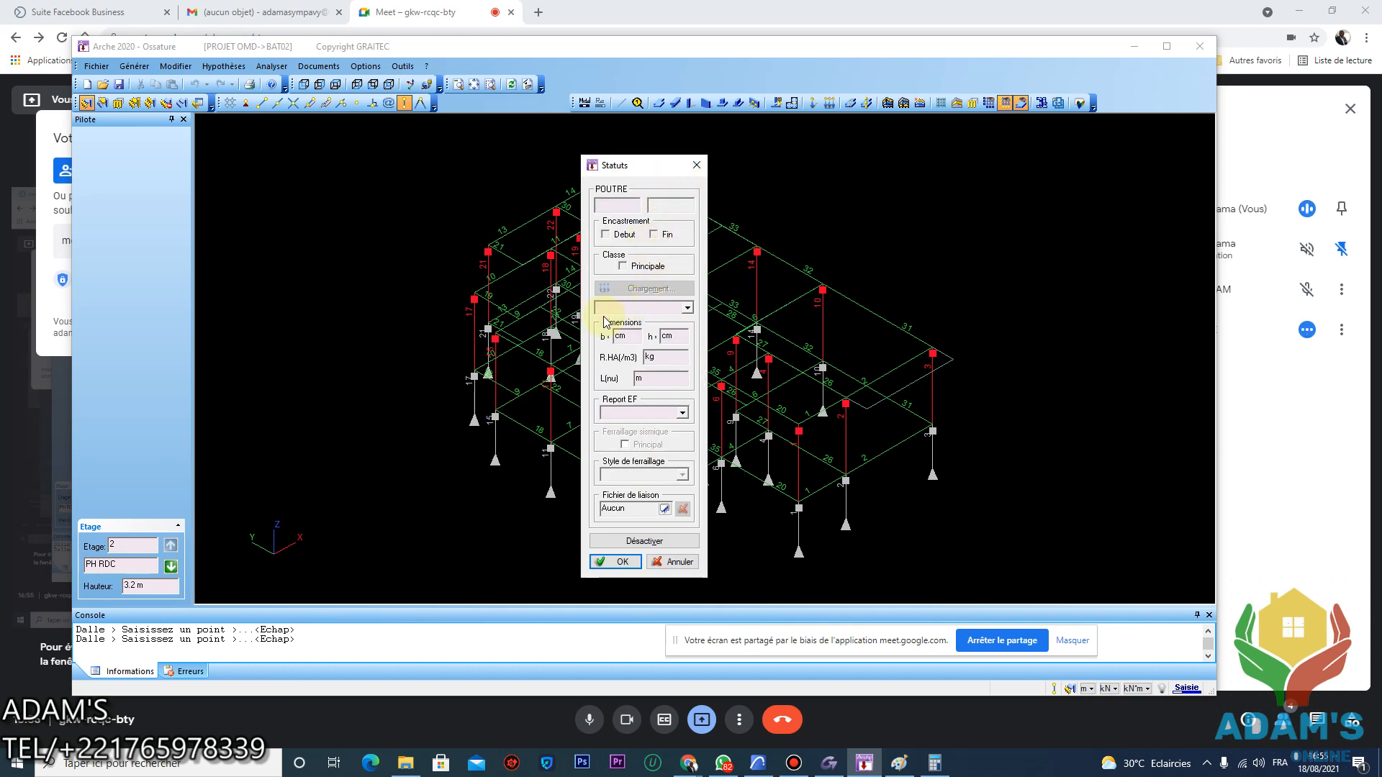
click(687, 307)
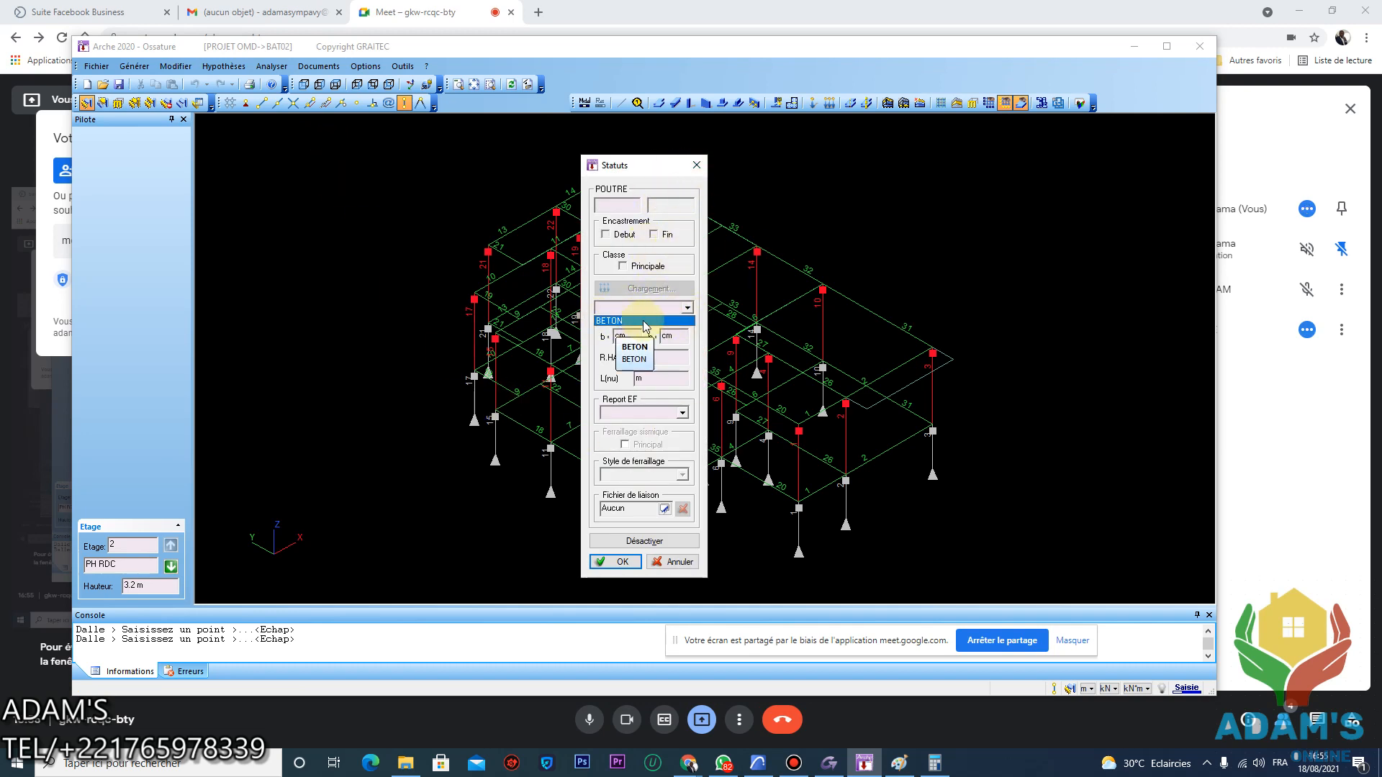
click(640, 321)
click(619, 335)
click(696, 165)
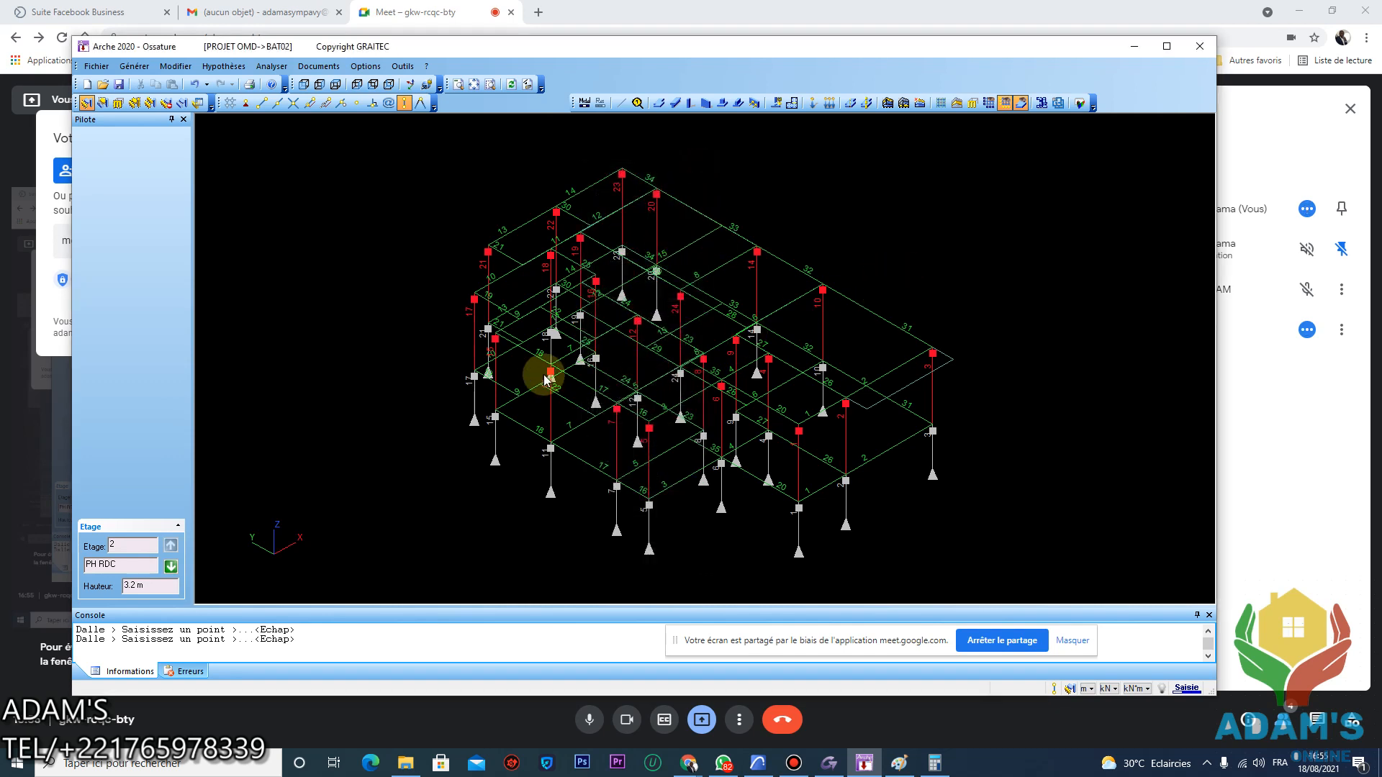
Clear the beam selection and select the columns of all storeys by element type
scroll(540, 346, down, 4)
click(499, 424)
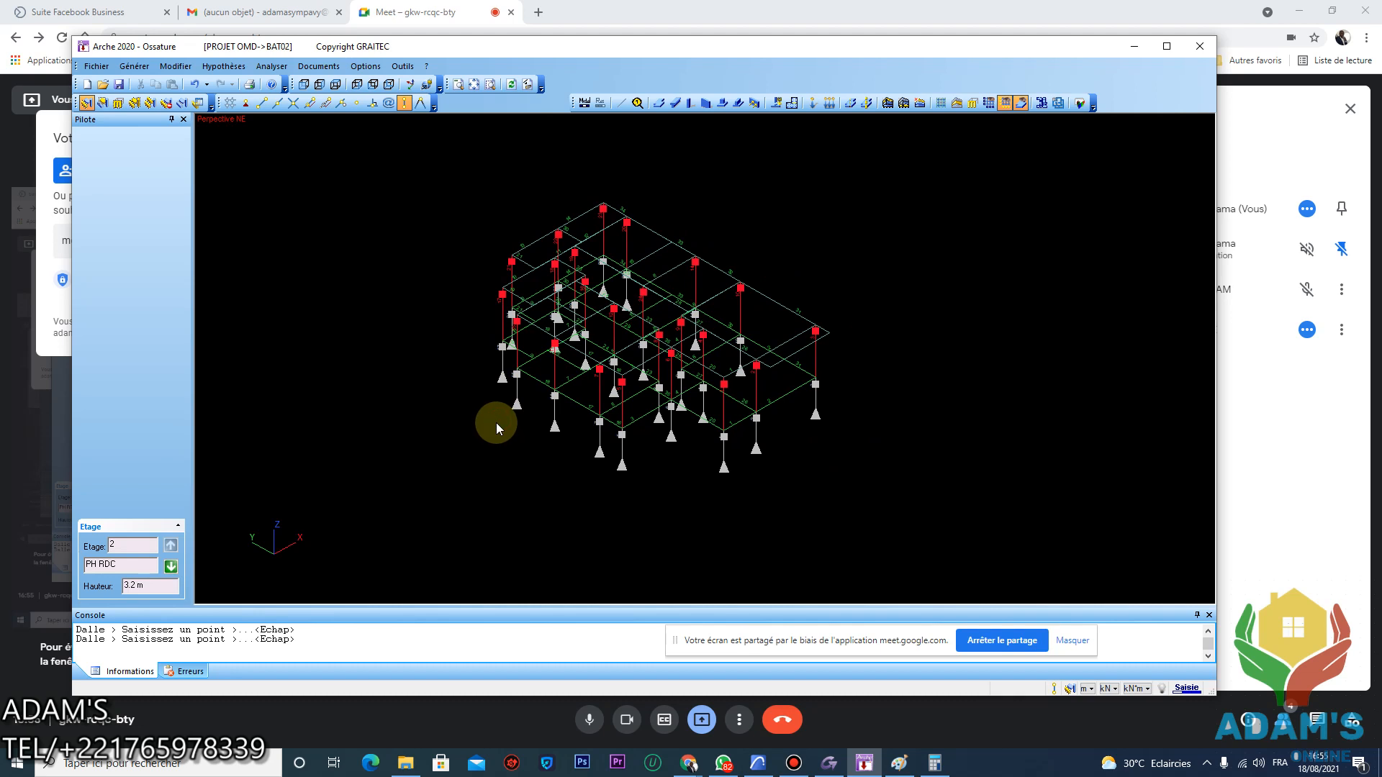
scroll(552, 404, up, 2)
right_click(555, 416)
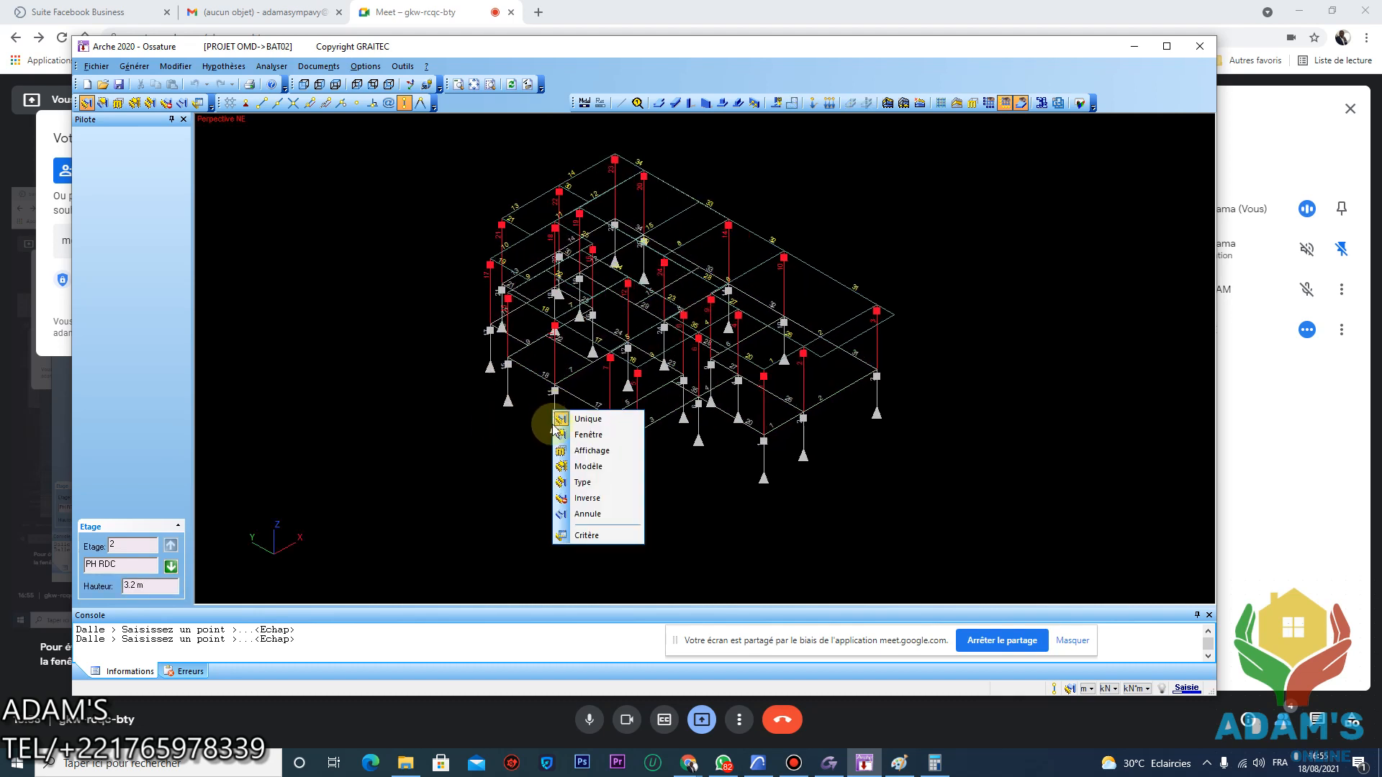
click(598, 482)
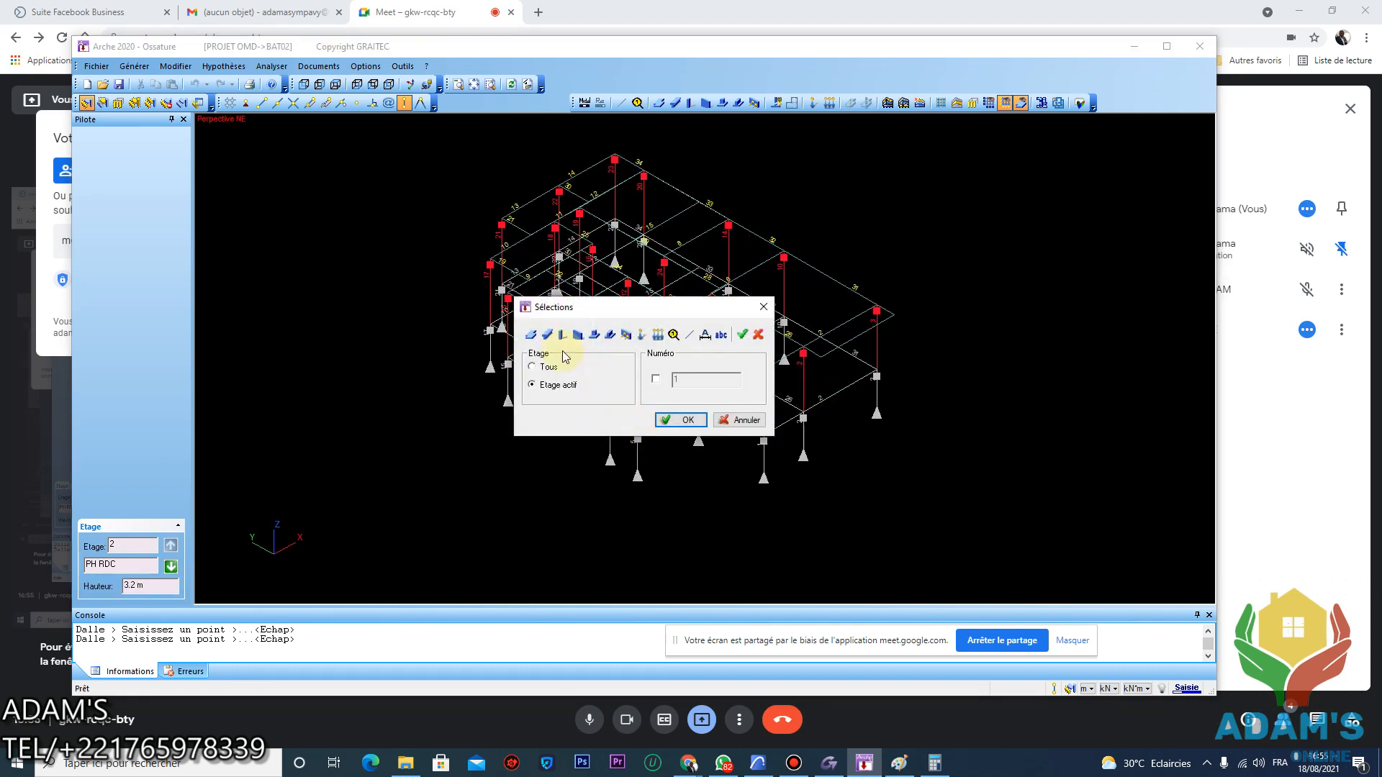
click(532, 366)
click(680, 420)
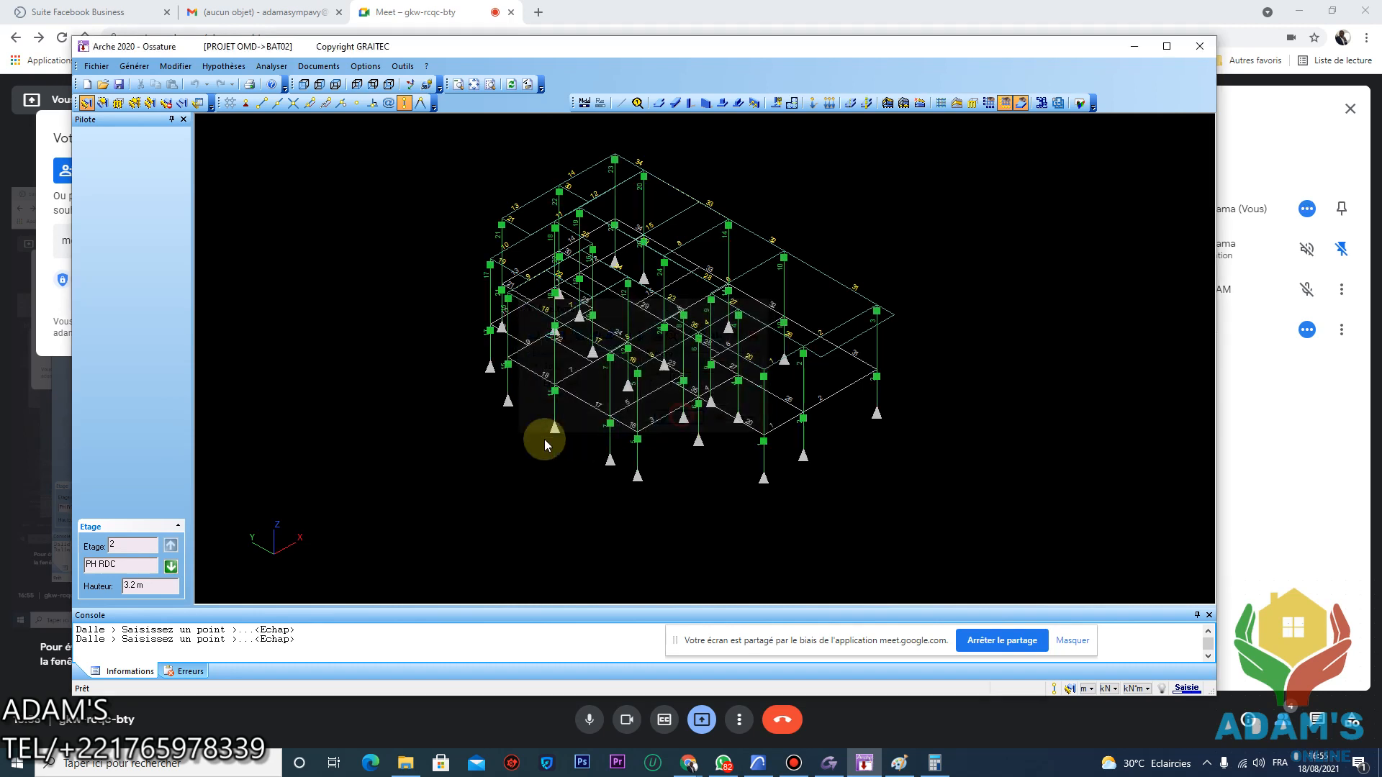
scroll(551, 432, up, 2)
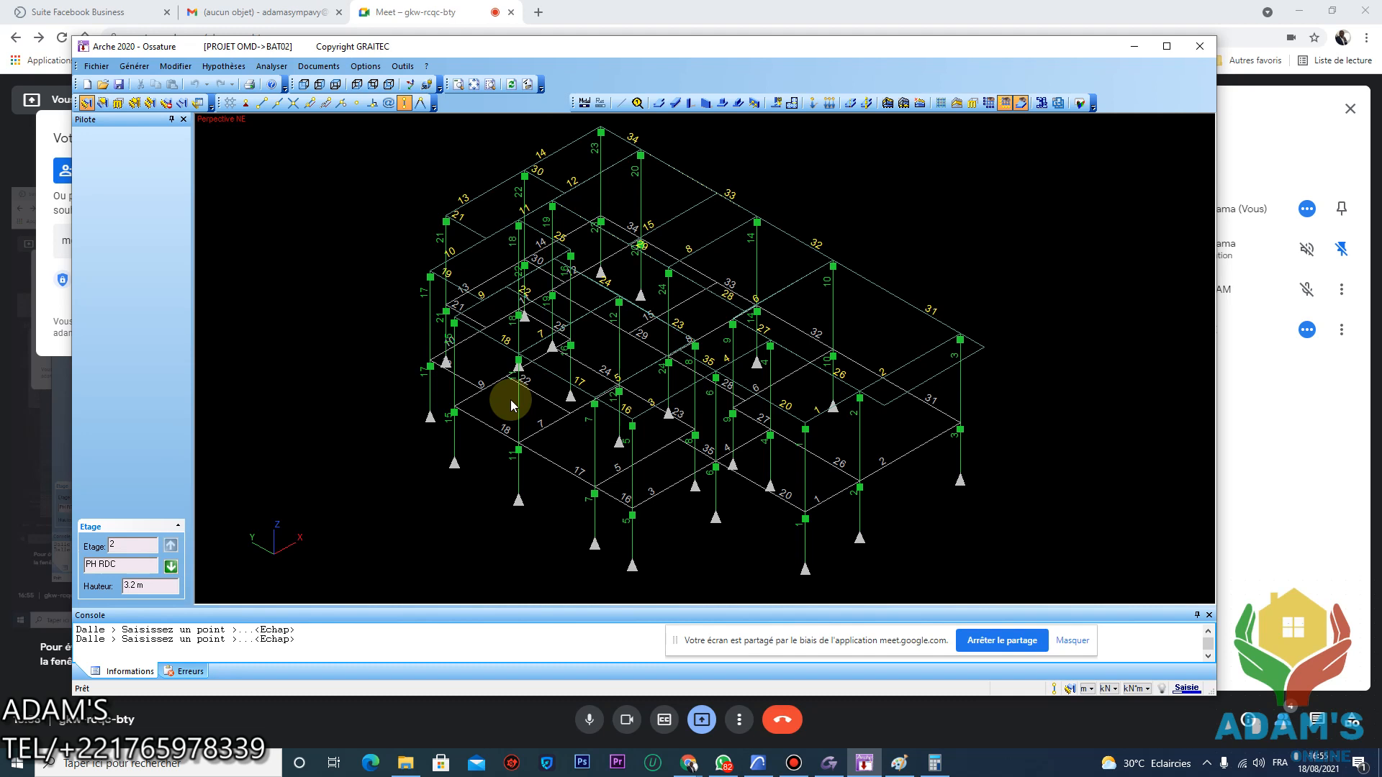
Examine the BETON material and section shape options in the selected columns' Statuts attributes, leave them without applying, and clear the selection
middle_drag(482, 406, 506, 390)
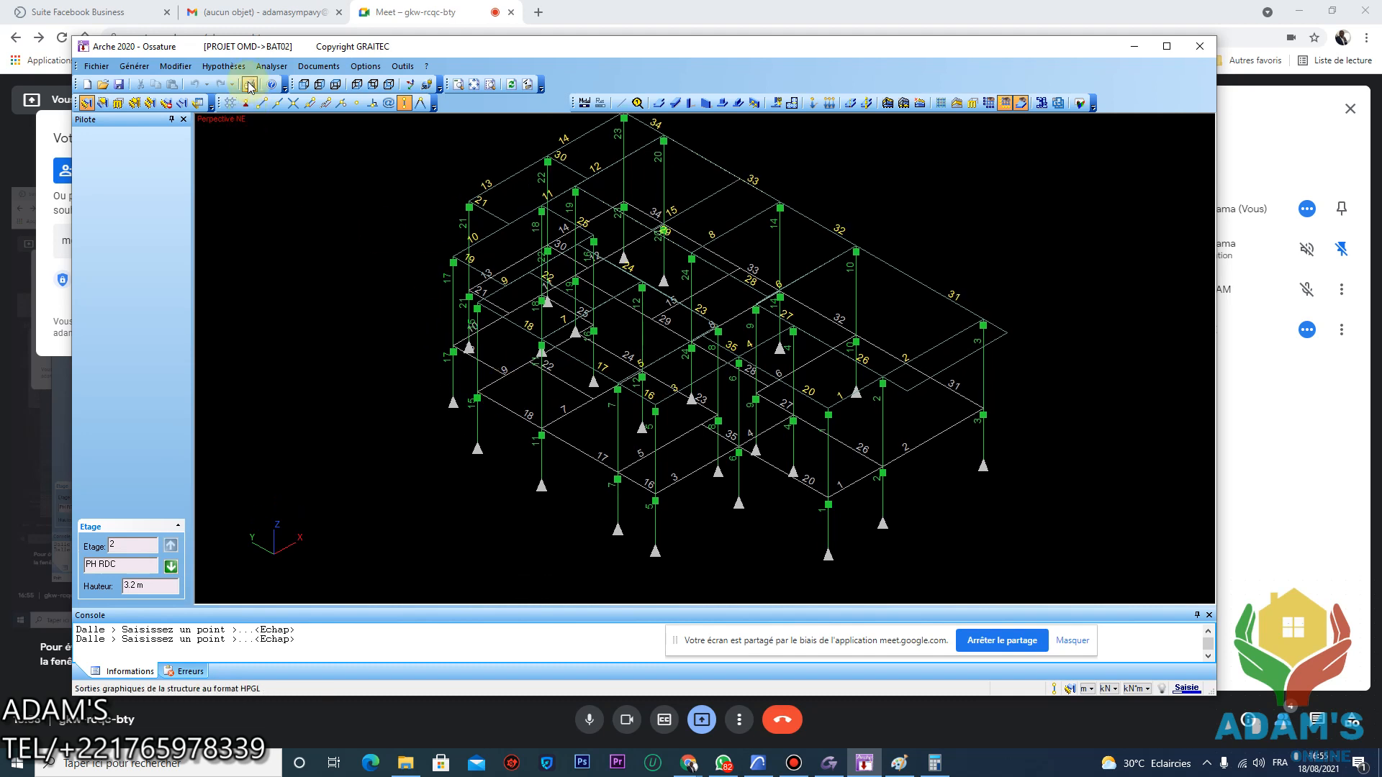
click(176, 65)
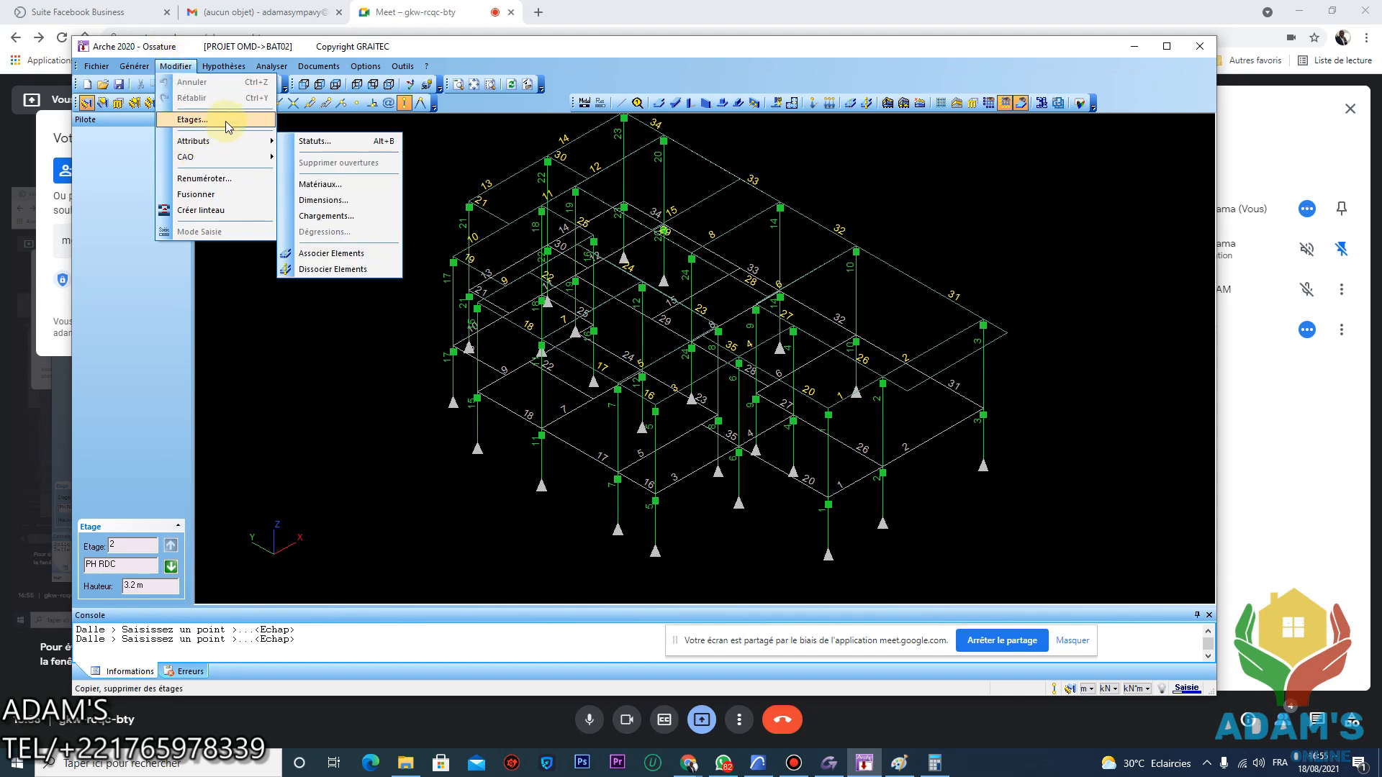
click(377, 142)
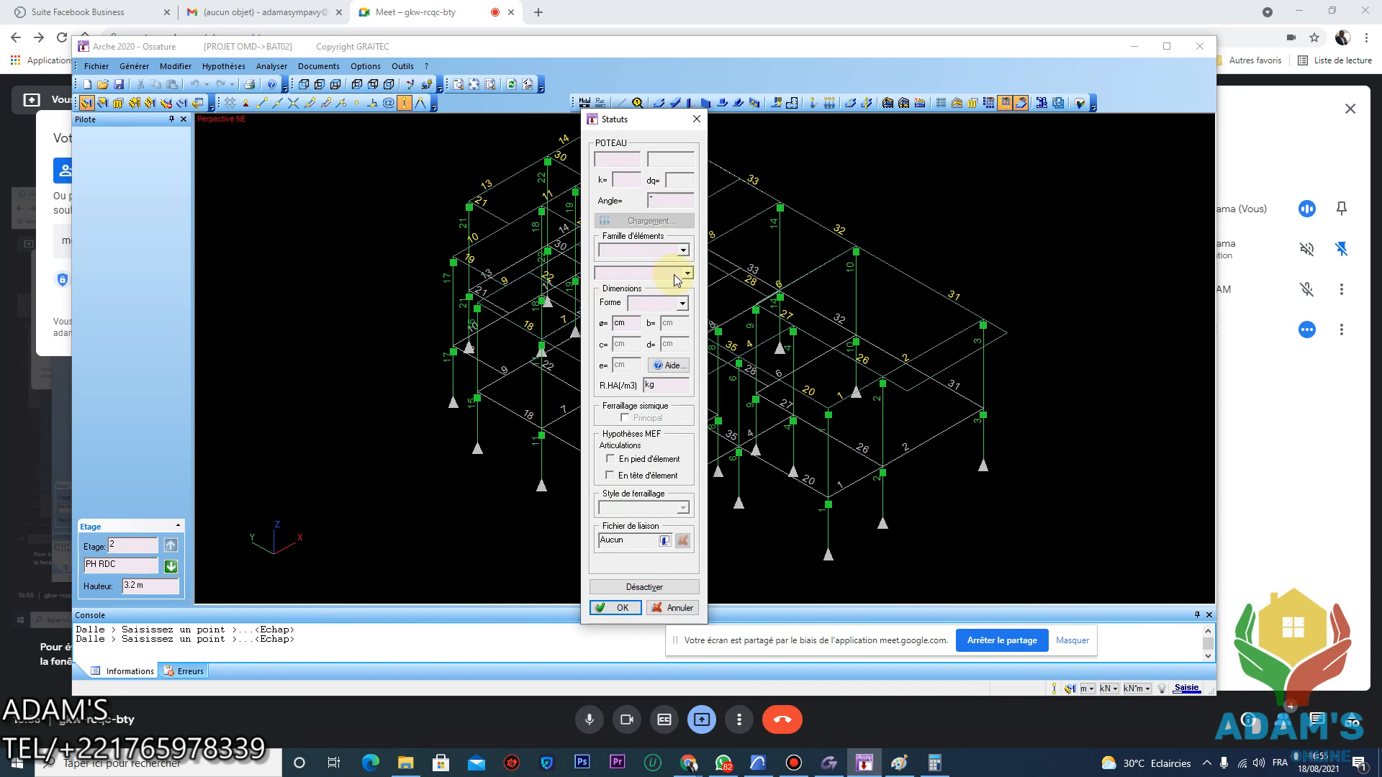
click(690, 274)
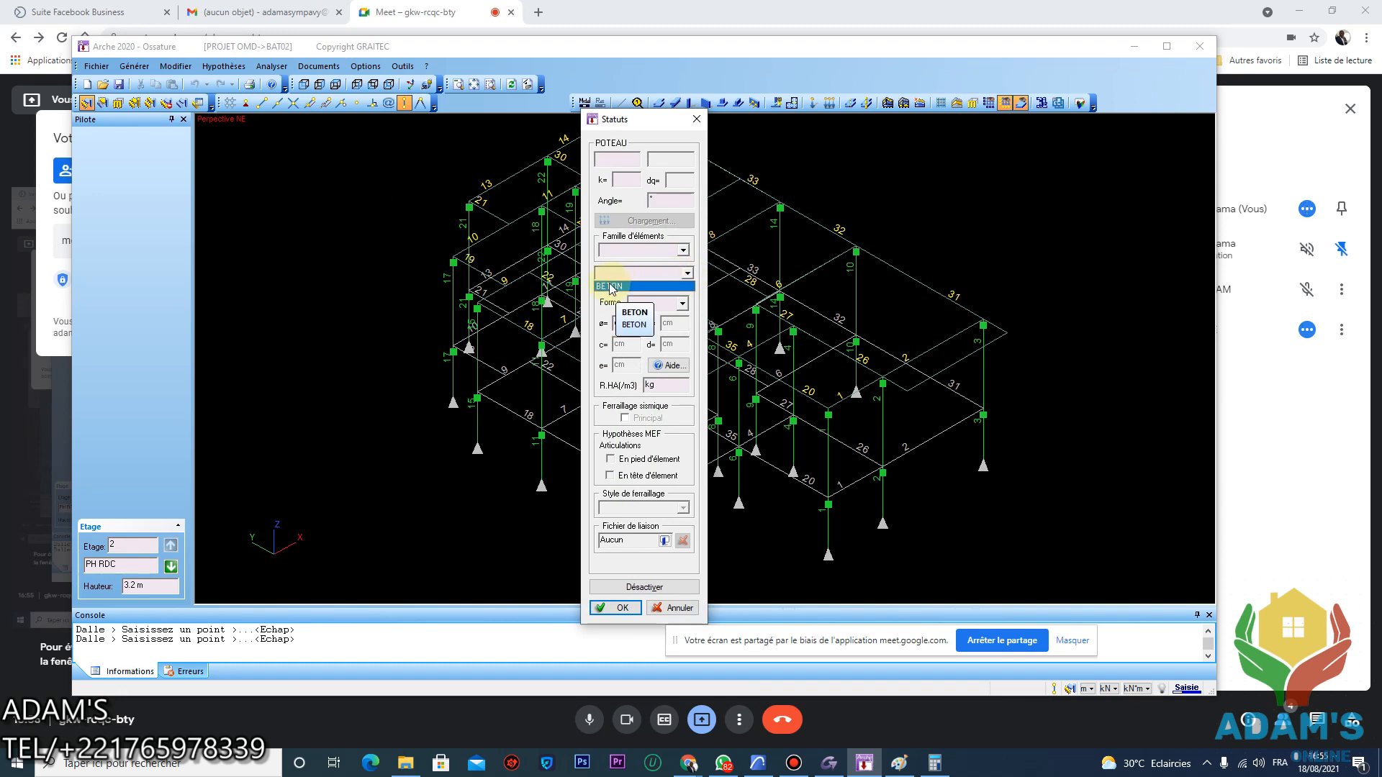
click(676, 287)
click(681, 303)
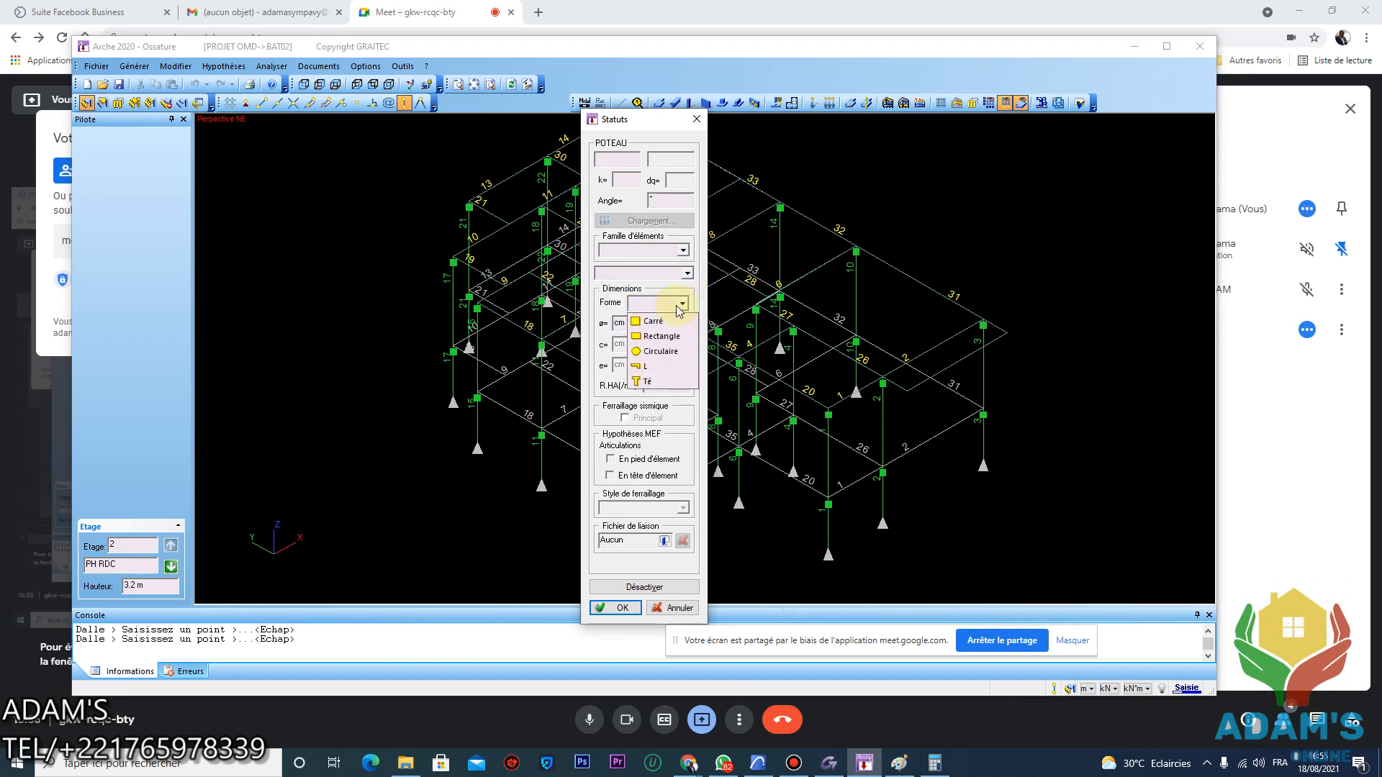
click(616, 317)
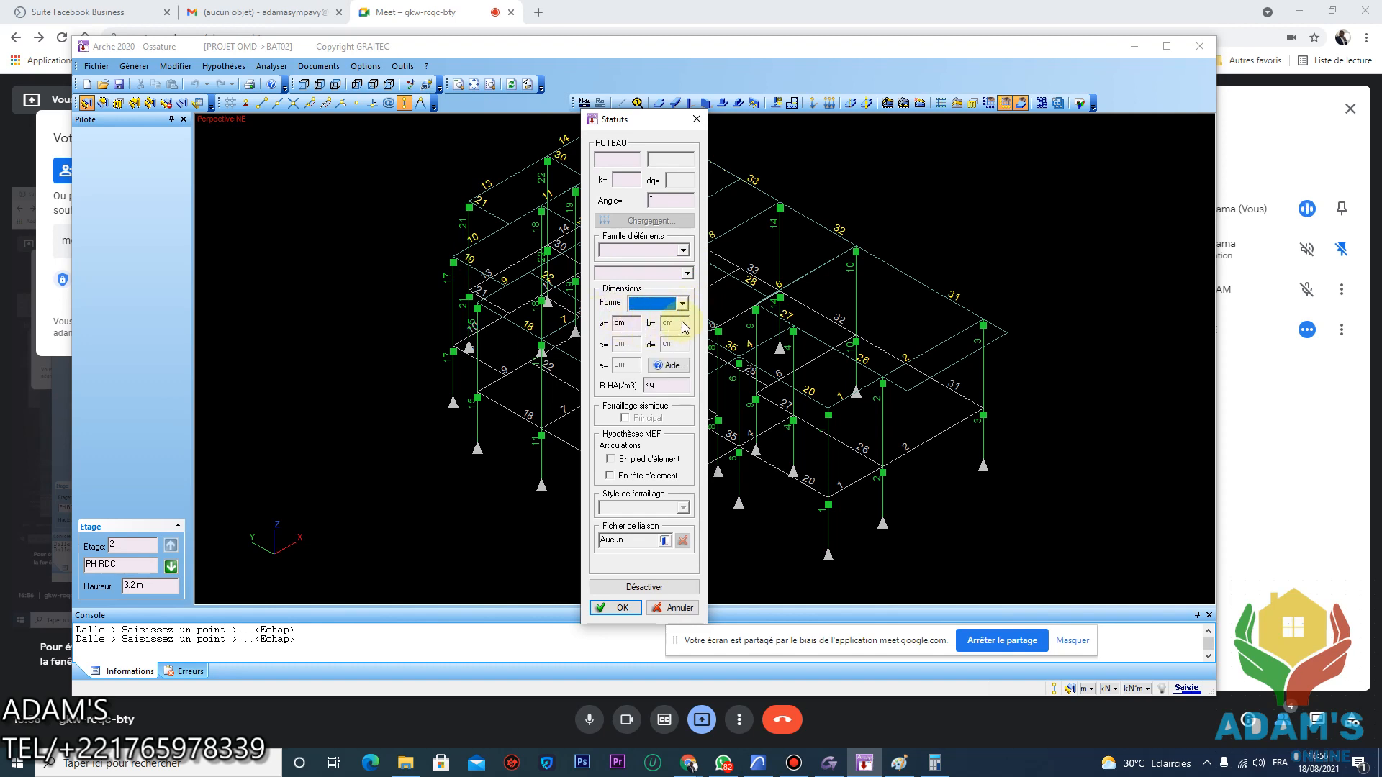
click(675, 608)
scroll(764, 365, down, 1)
key(Escape)
scroll(671, 277, up, 3)
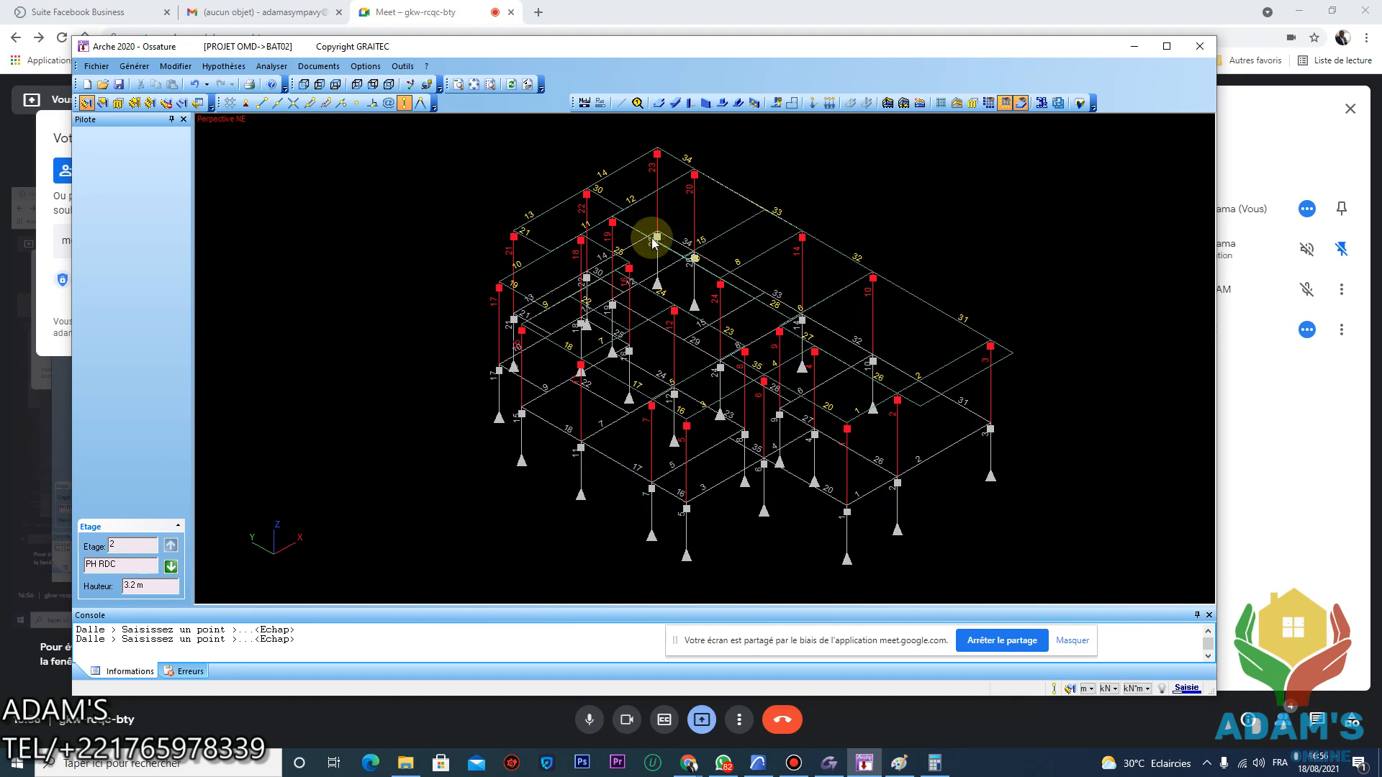
Switch to Paint and handwrite the wall load Gm = 7,92 kN/ml in blue below the structure sketch, circling it
scroll(685, 242, down, 1)
middle_drag(729, 306, 645, 321)
scroll(637, 310, up, 1)
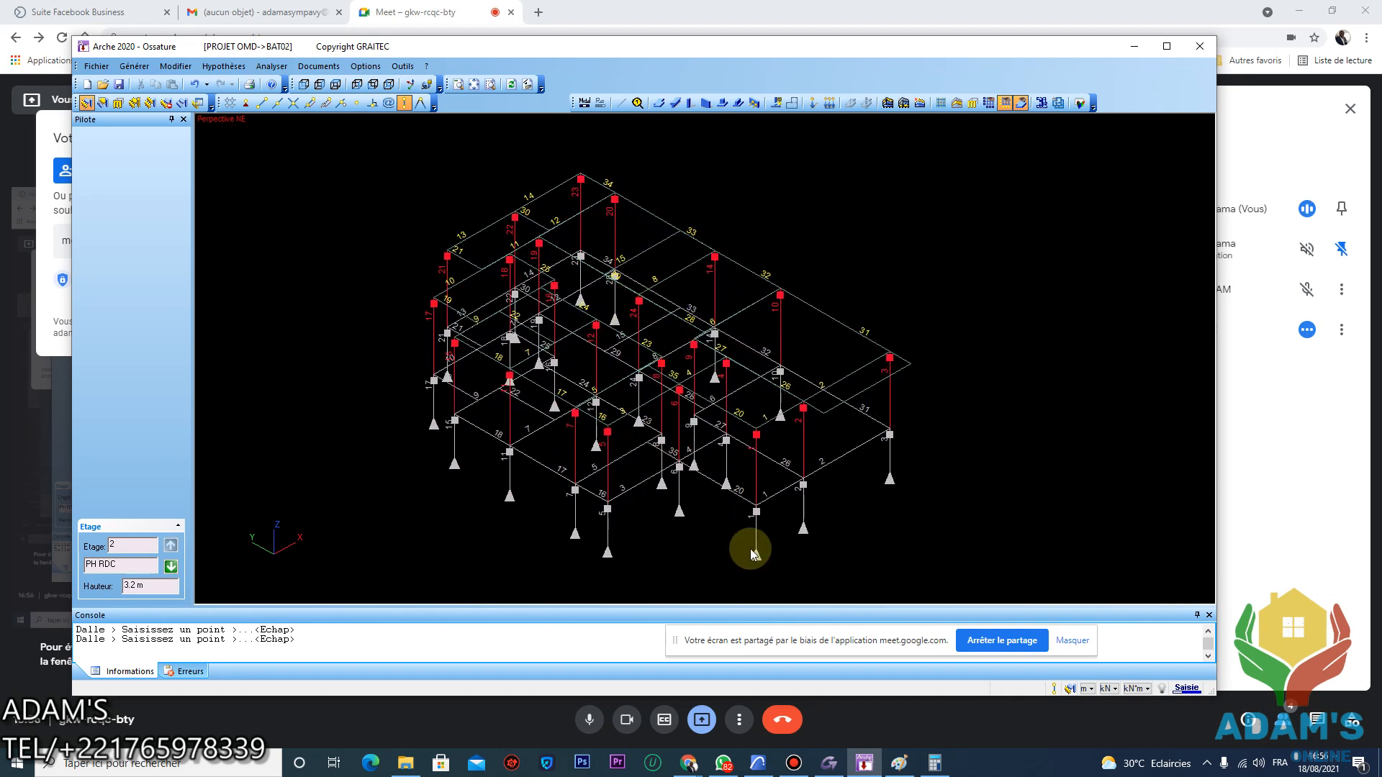
click(900, 763)
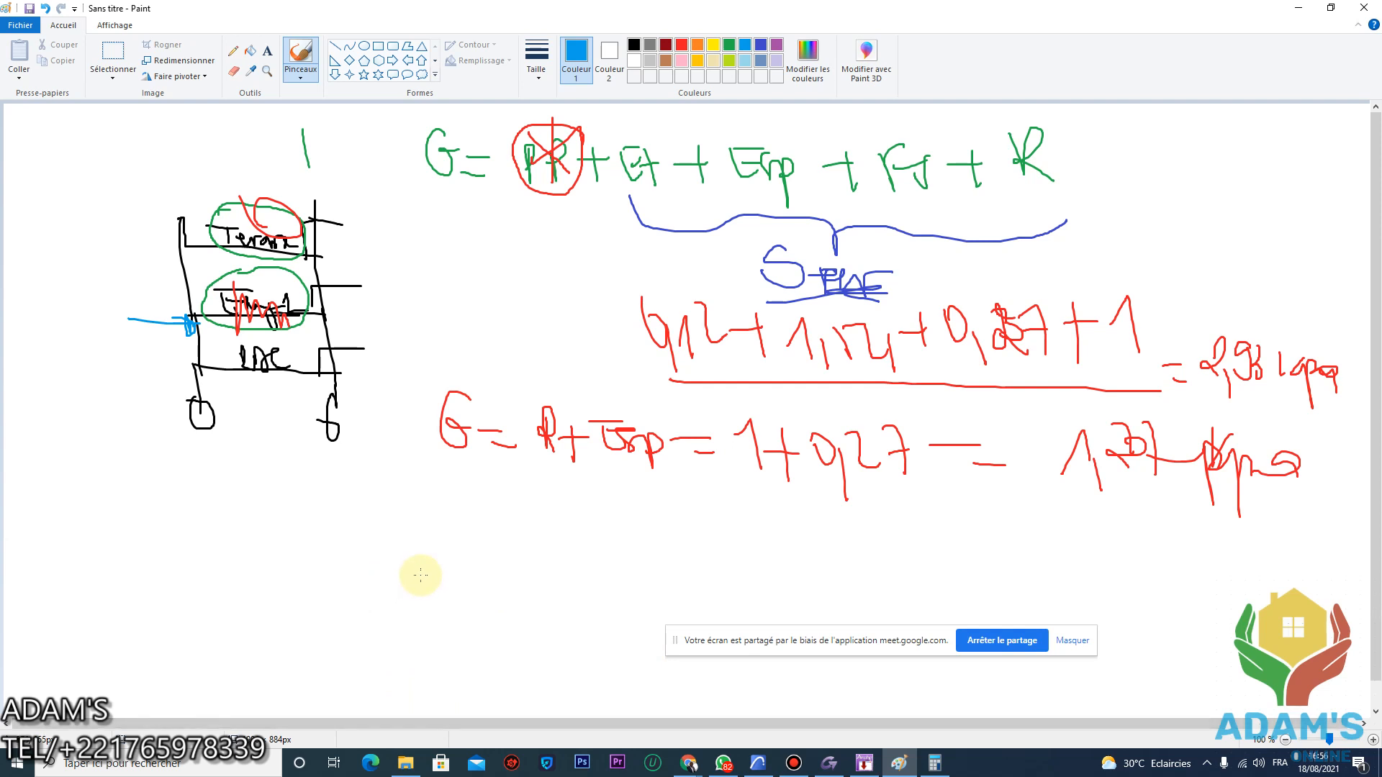
mouse_move(757, 749)
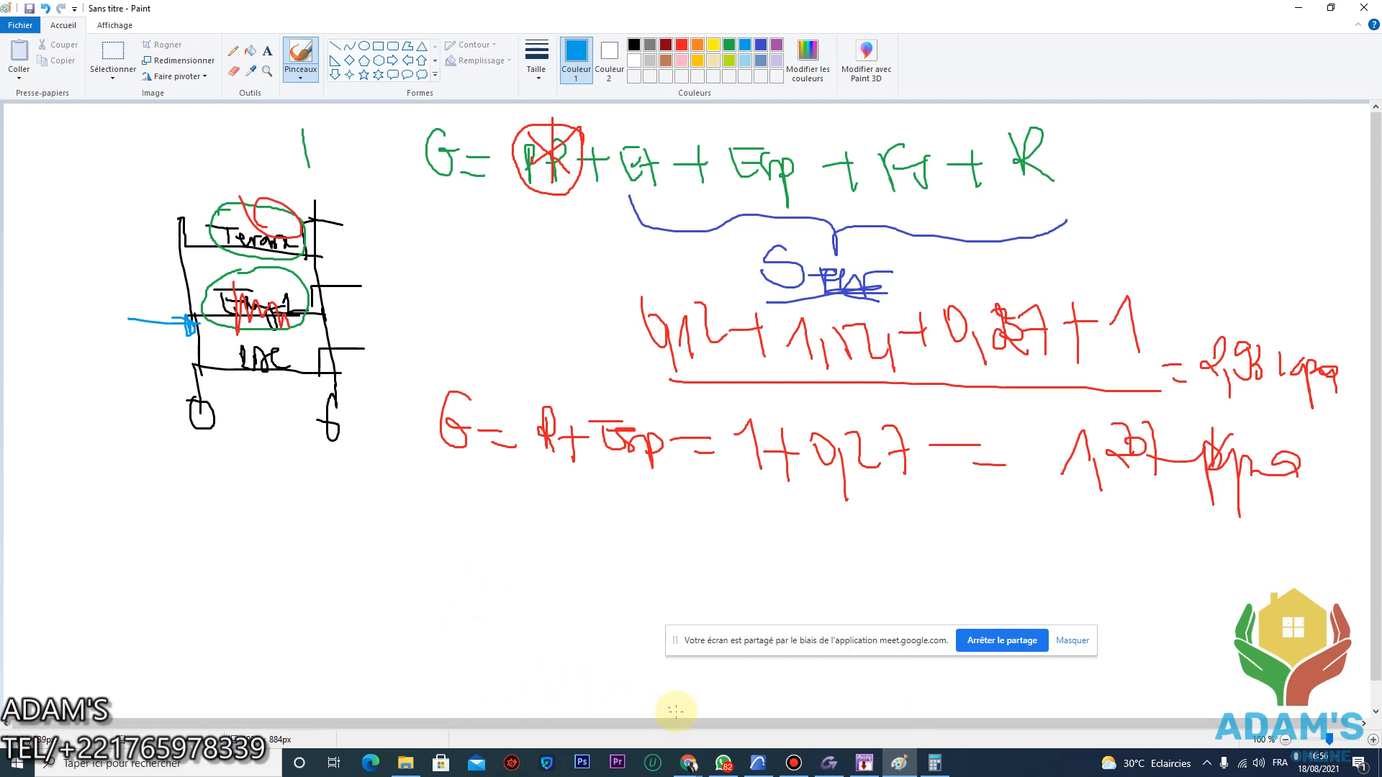
mouse_move(859, 765)
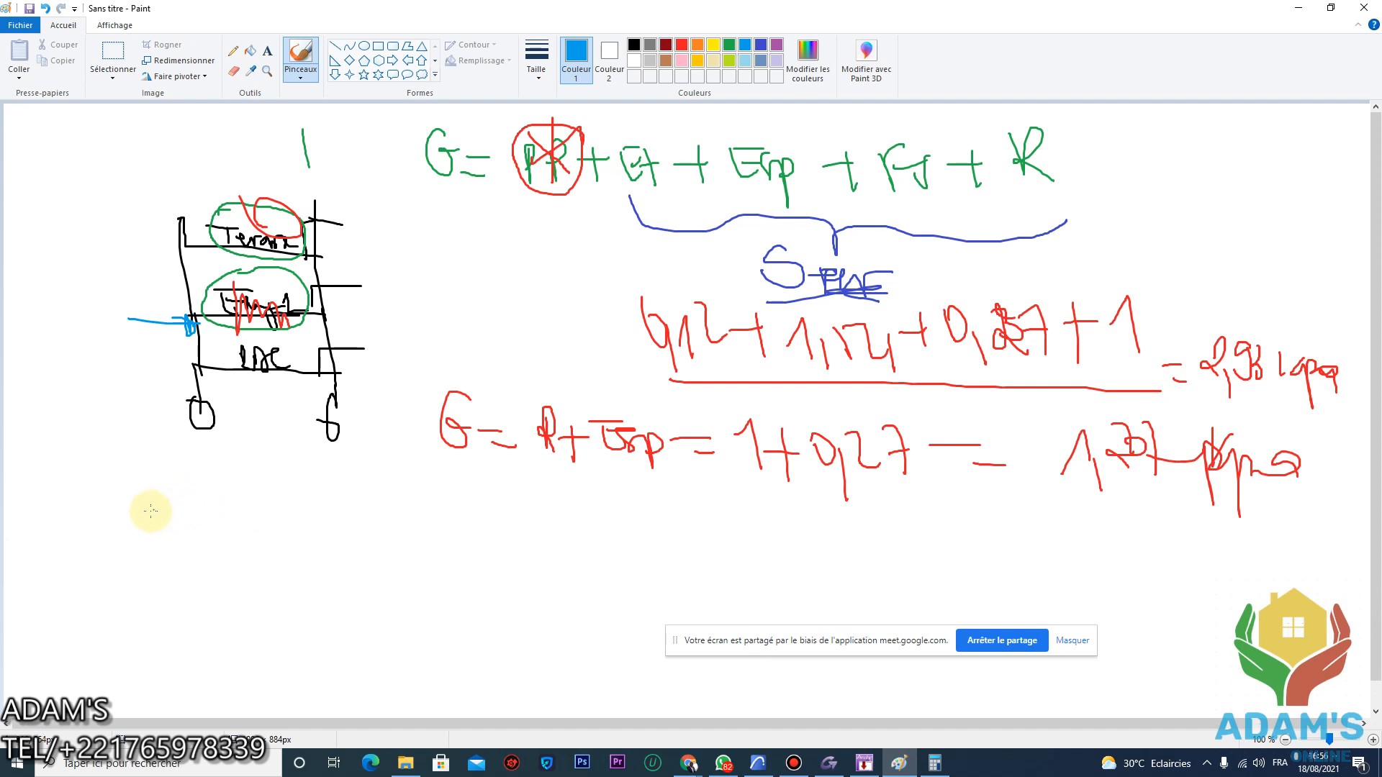
mouse_move(141, 482)
mouse_down()
mouse_move(136, 565)
mouse_move(156, 531)
mouse_move(199, 580)
mouse_move(237, 557)
mouse_move(250, 568)
mouse_up()
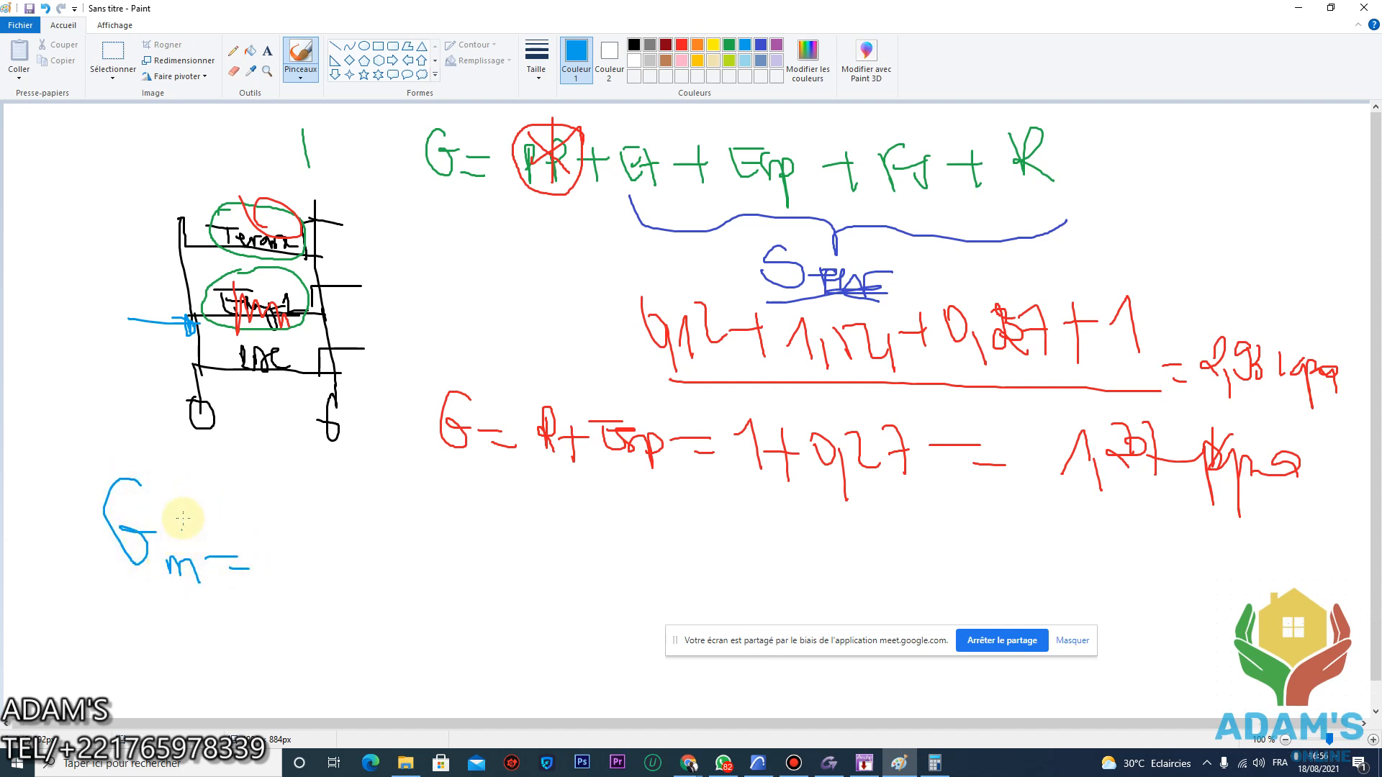
mouse_move(253, 520)
mouse_down()
mouse_move(288, 555)
mouse_move(296, 537)
mouse_move(311, 579)
mouse_move(349, 544)
mouse_move(346, 567)
mouse_move(361, 556)
mouse_move(380, 568)
mouse_up()
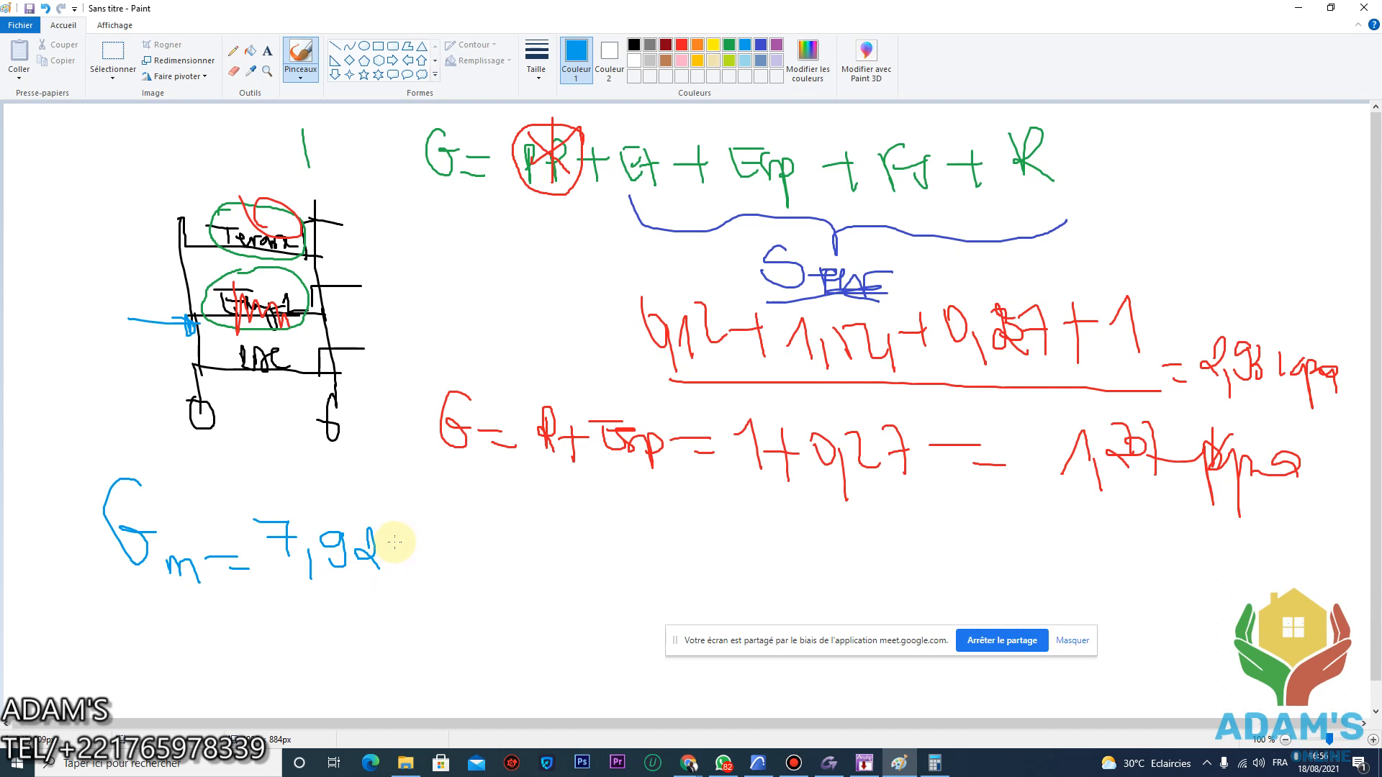
mouse_move(397, 534)
mouse_down()
mouse_move(401, 568)
mouse_move(421, 569)
mouse_move(426, 551)
mouse_move(441, 574)
mouse_up()
drag(460, 519, 467, 611)
mouse_move(474, 536)
mouse_down()
mouse_move(508, 574)
mouse_move(540, 534)
mouse_up()
mouse_move(546, 516)
mouse_down()
mouse_move(534, 576)
mouse_move(484, 592)
mouse_move(74, 504)
mouse_move(321, 469)
mouse_move(580, 508)
mouse_move(553, 597)
mouse_up()
mouse_move(731, 769)
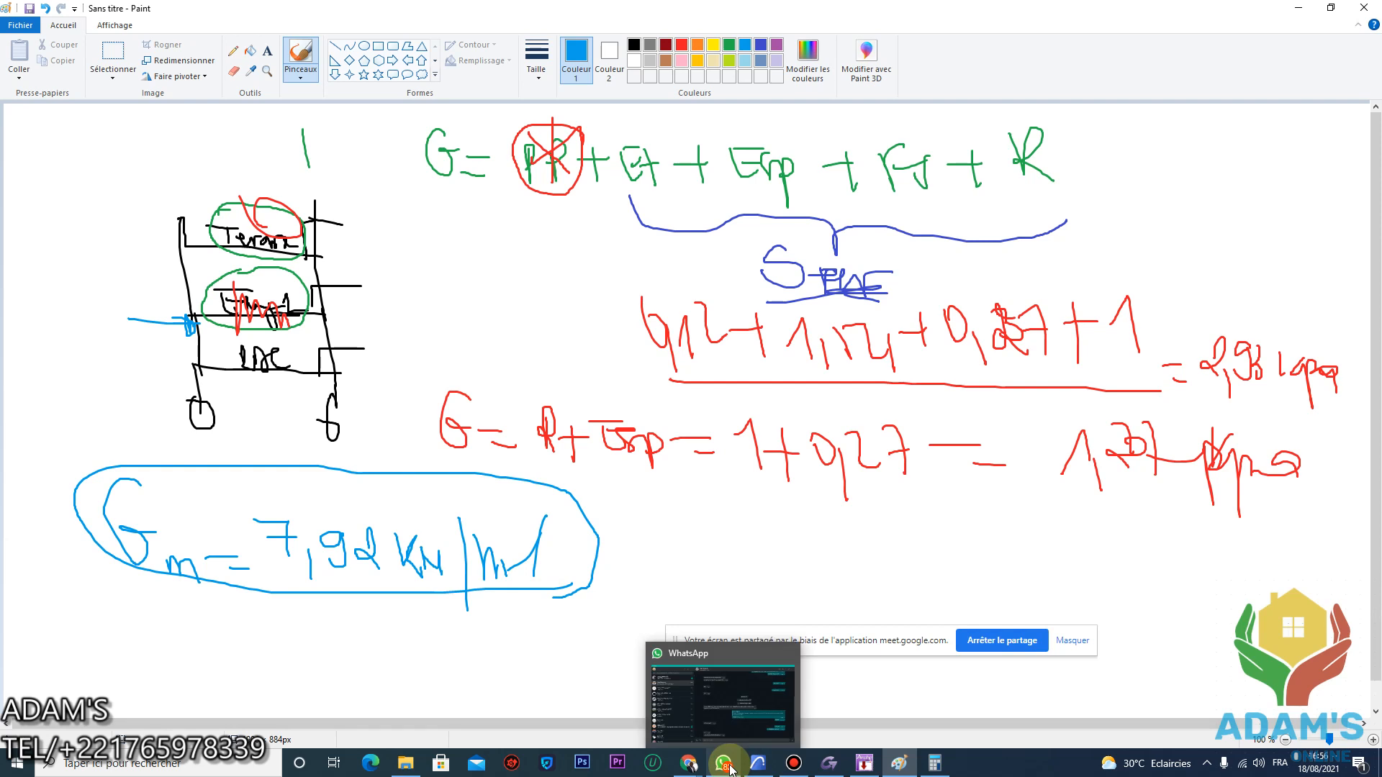
Switch back to Arche Ossature and select the beams of all storeys by element type
click(865, 763)
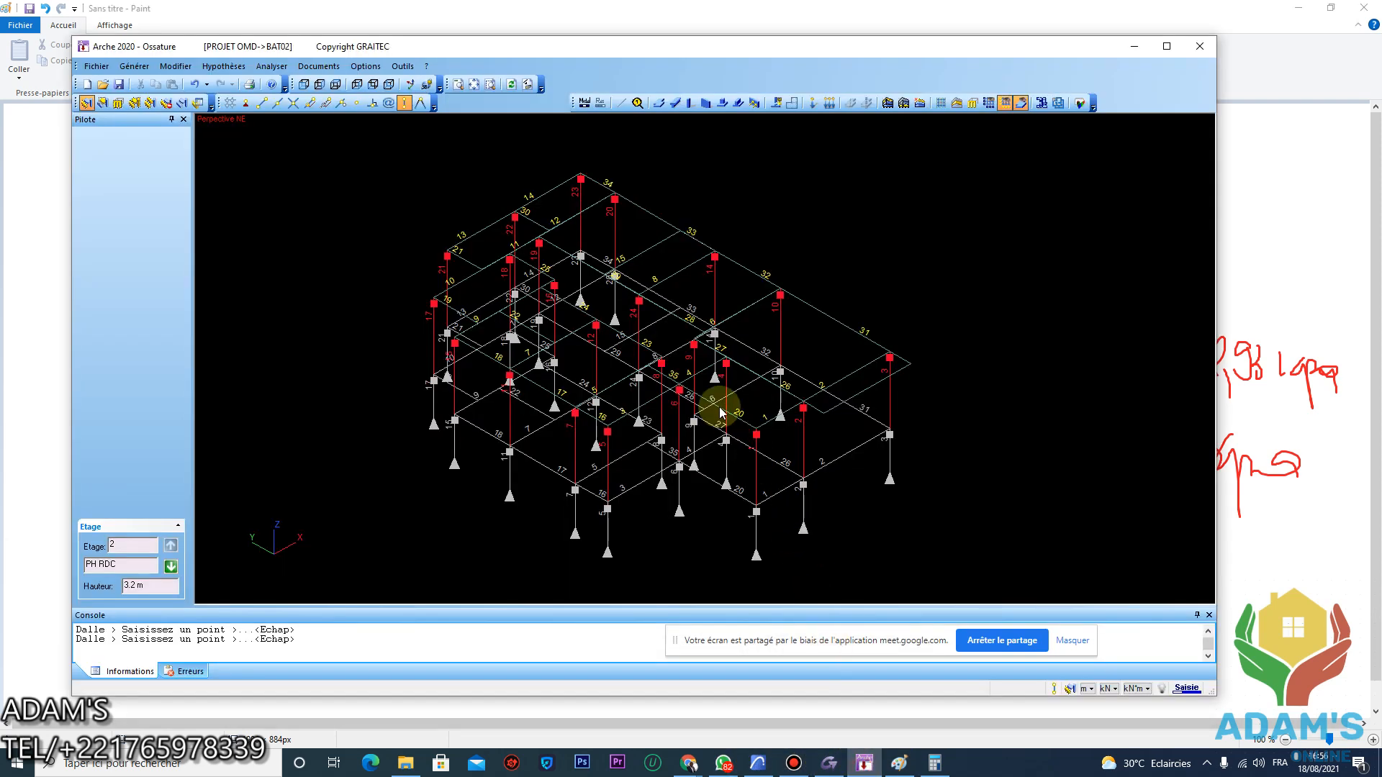
right_click(648, 260)
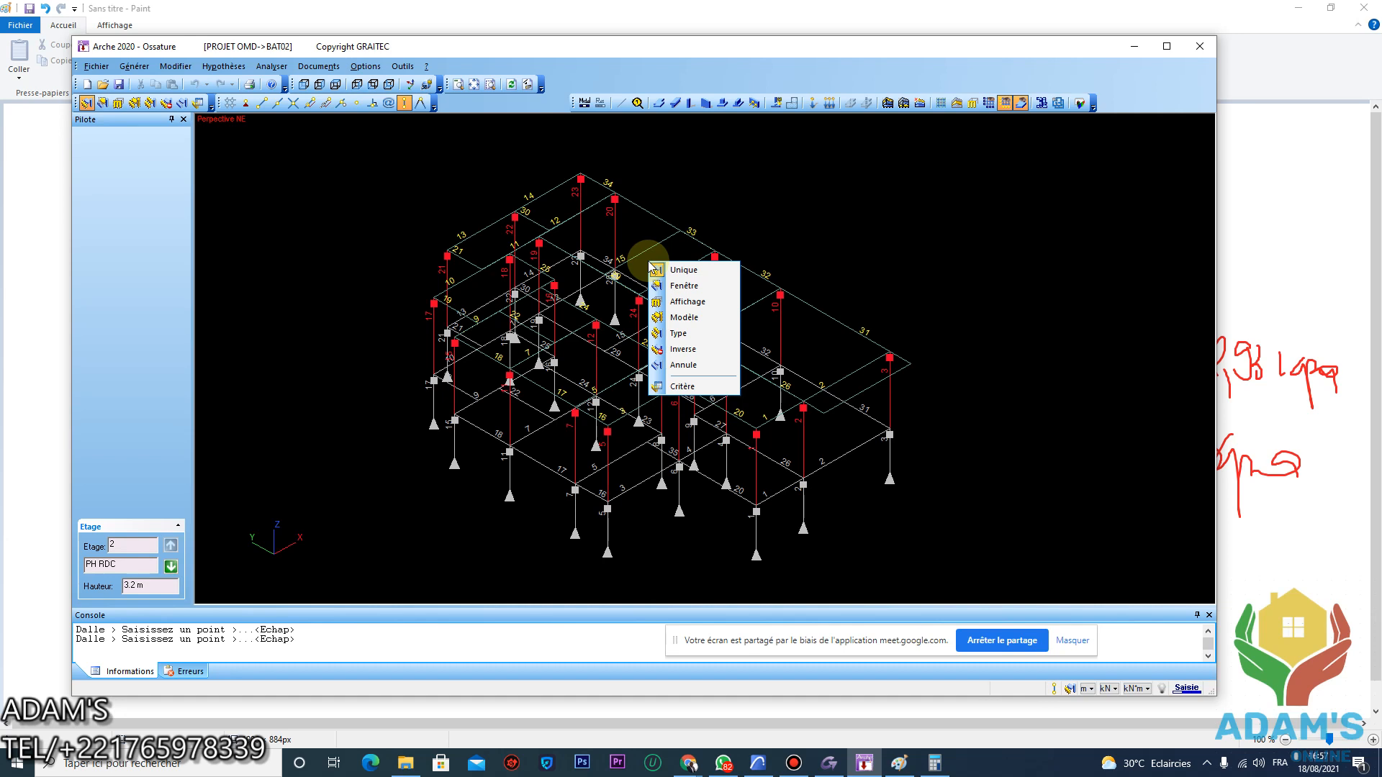
click(693, 337)
click(532, 366)
click(680, 419)
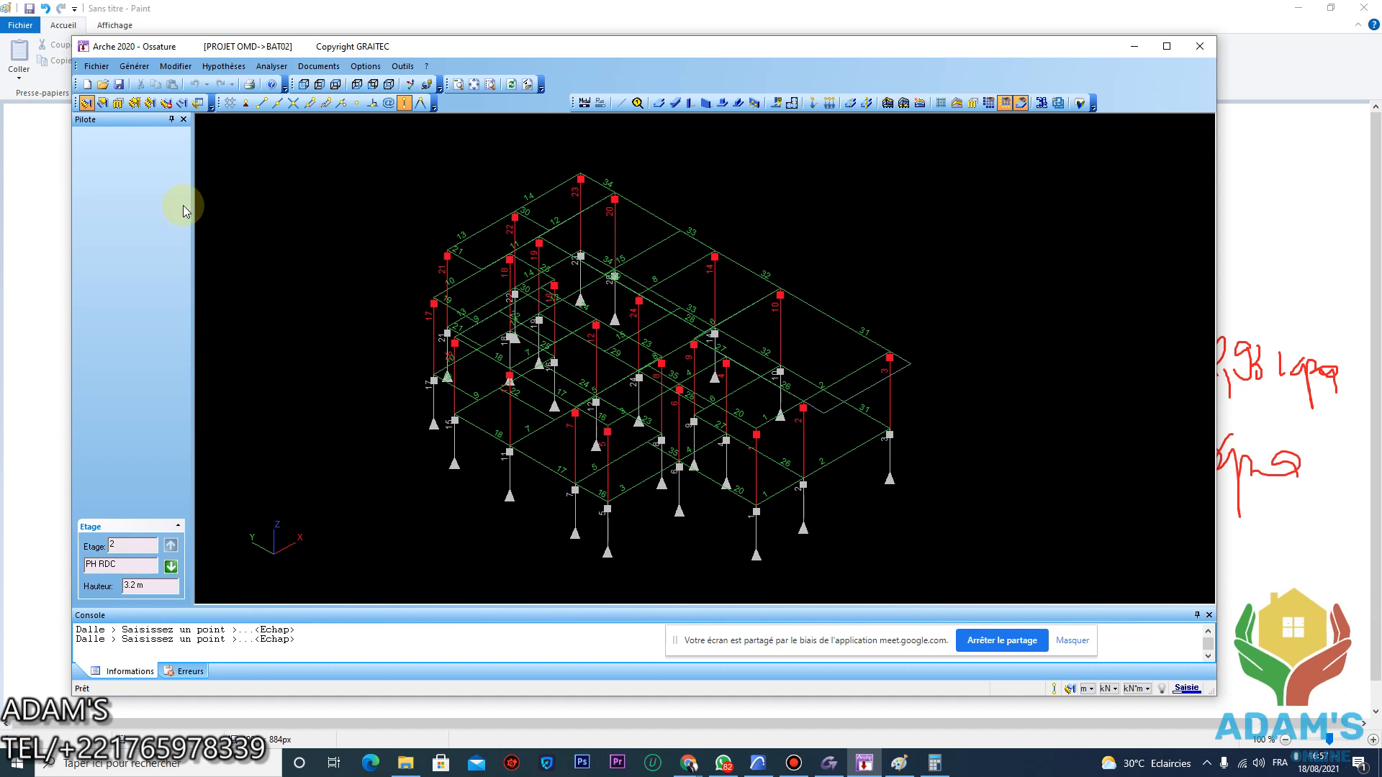
Modify the loads of the selected beams: set the G surcharge to 7.92 kN, add the Chargées option for slabs, and apply
click(176, 67)
mouse_move(240, 149)
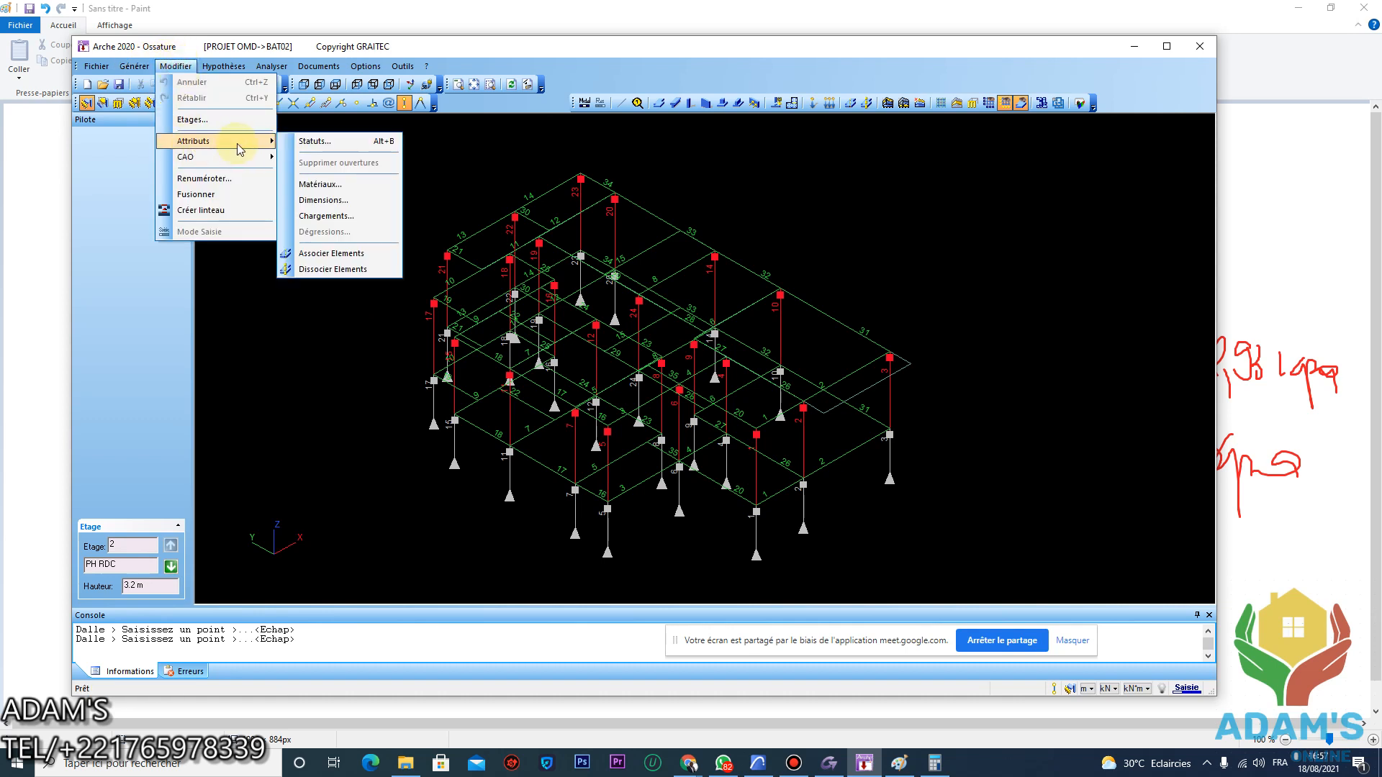
click(345, 216)
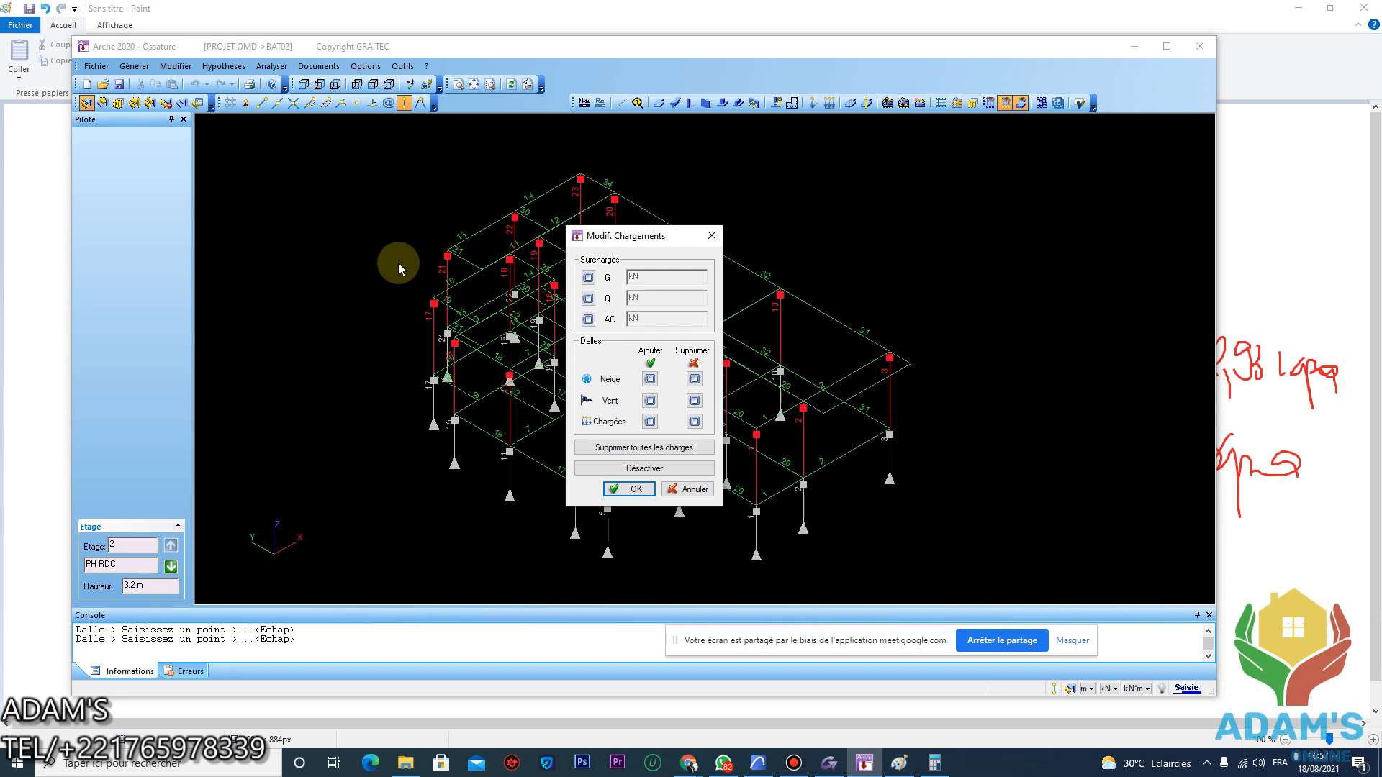
click(588, 278)
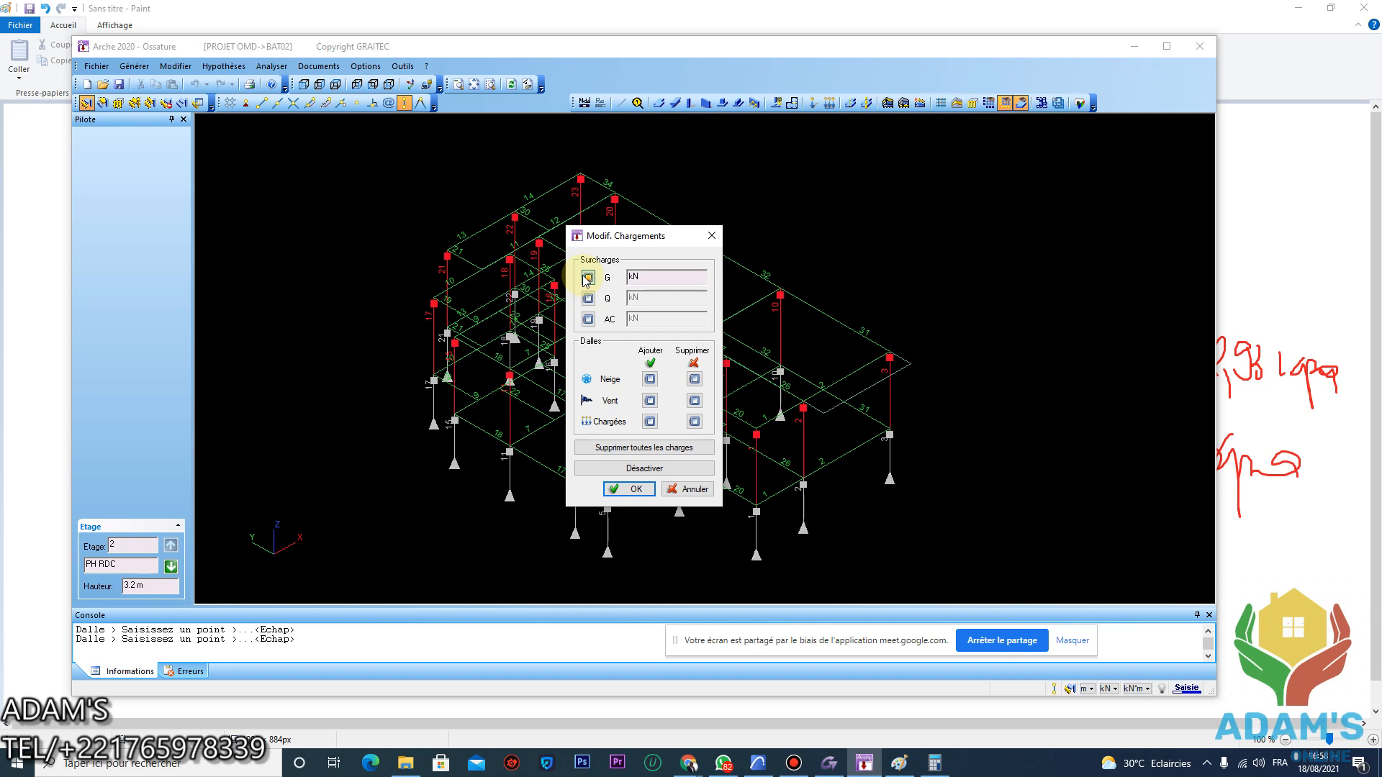
double_click(638, 278)
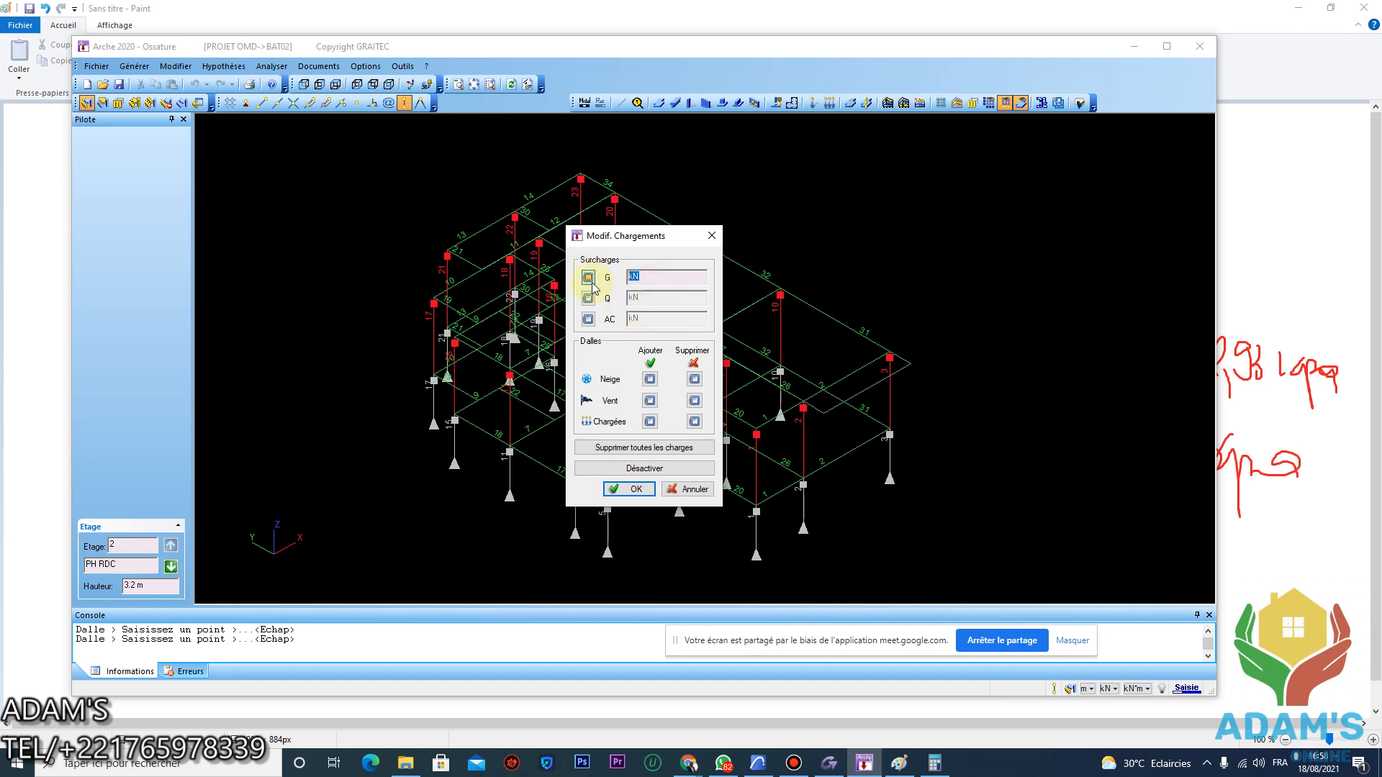
text(7.92)
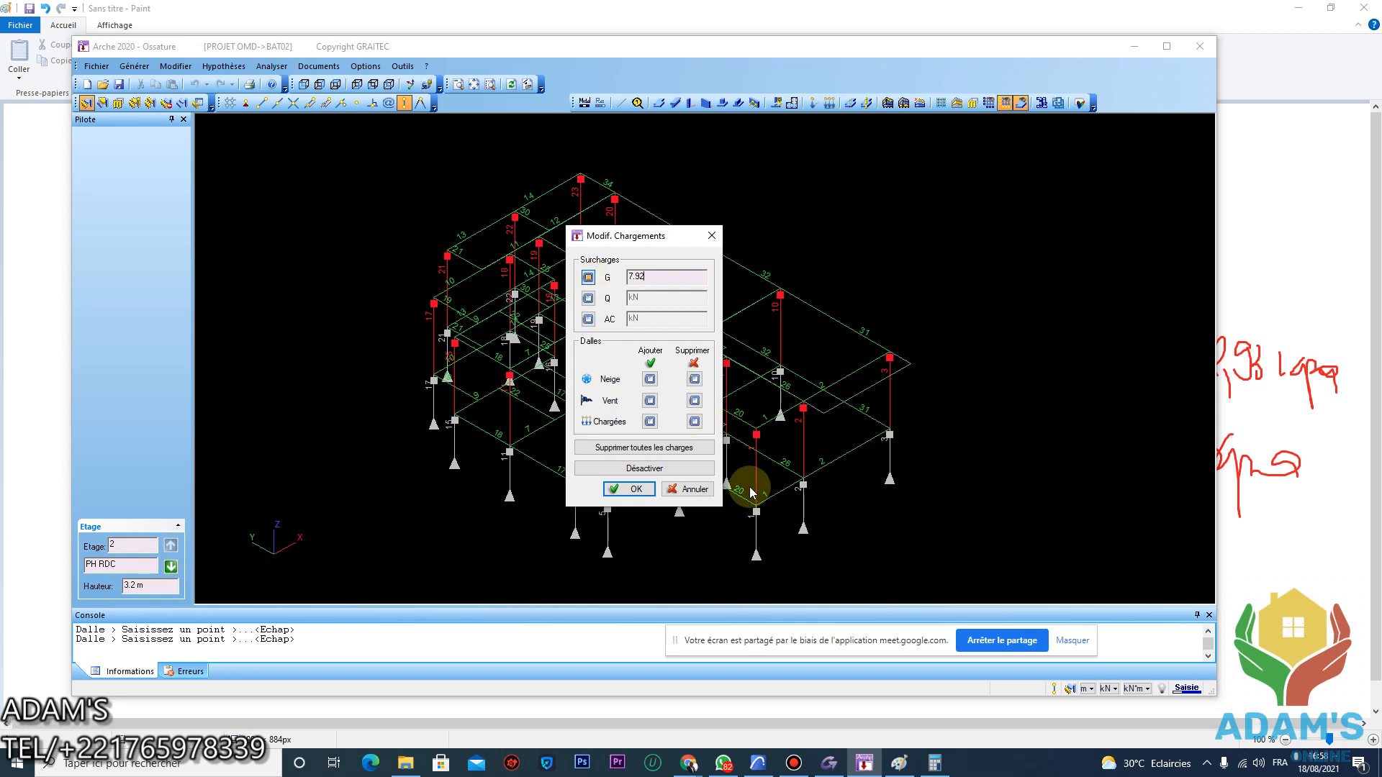
click(650, 421)
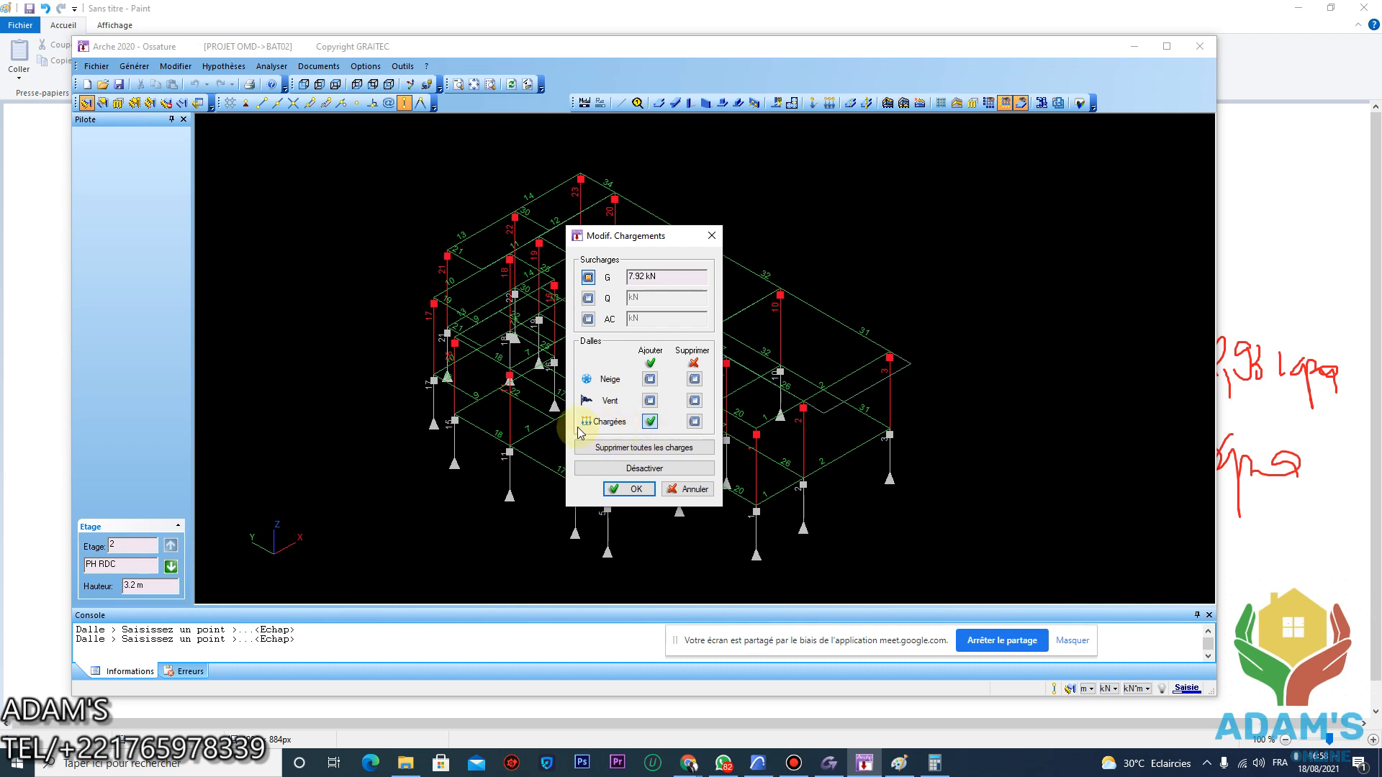
click(659, 273)
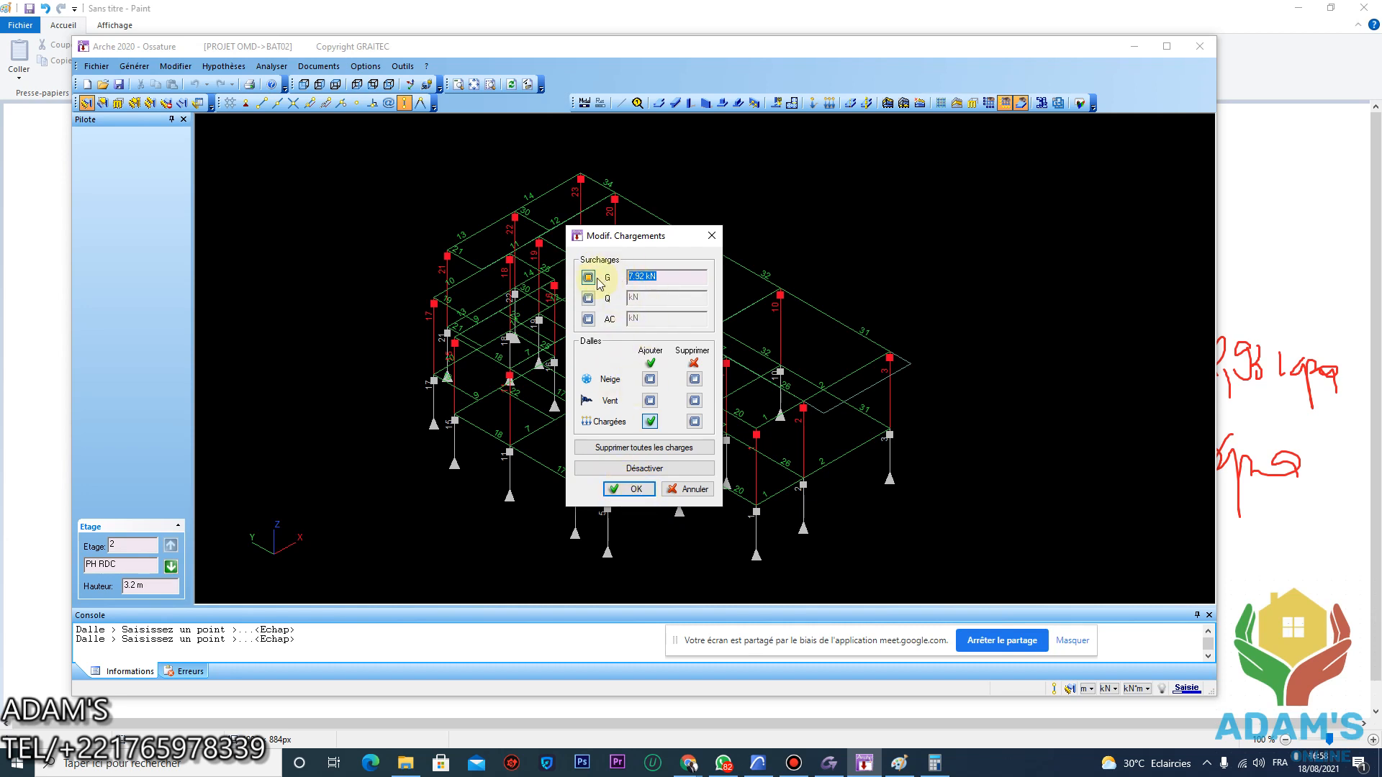
click(636, 490)
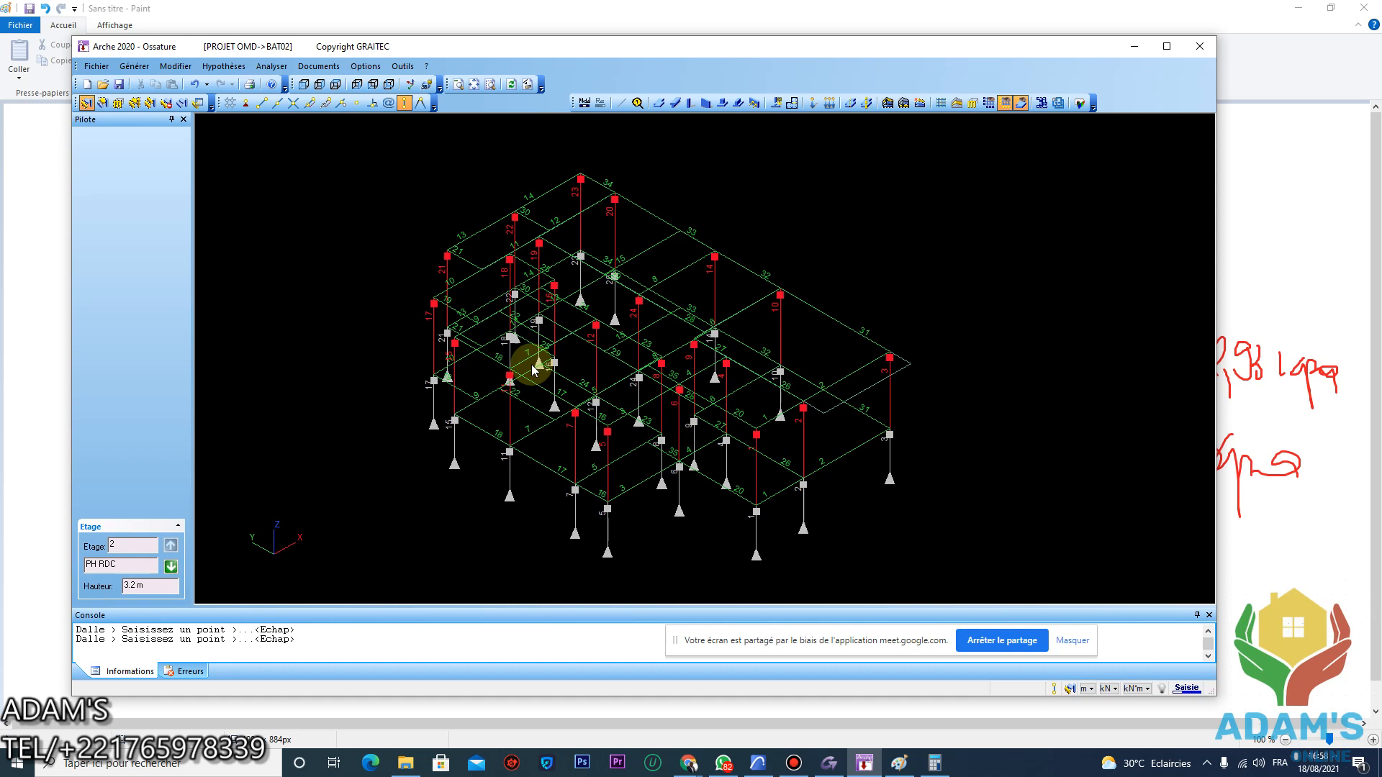
Clear the selection, select lower-storey beam 17, and check the G value and type of its load, leaving them unchanged
click(389, 266)
scroll(537, 434, up, 2)
click(546, 459)
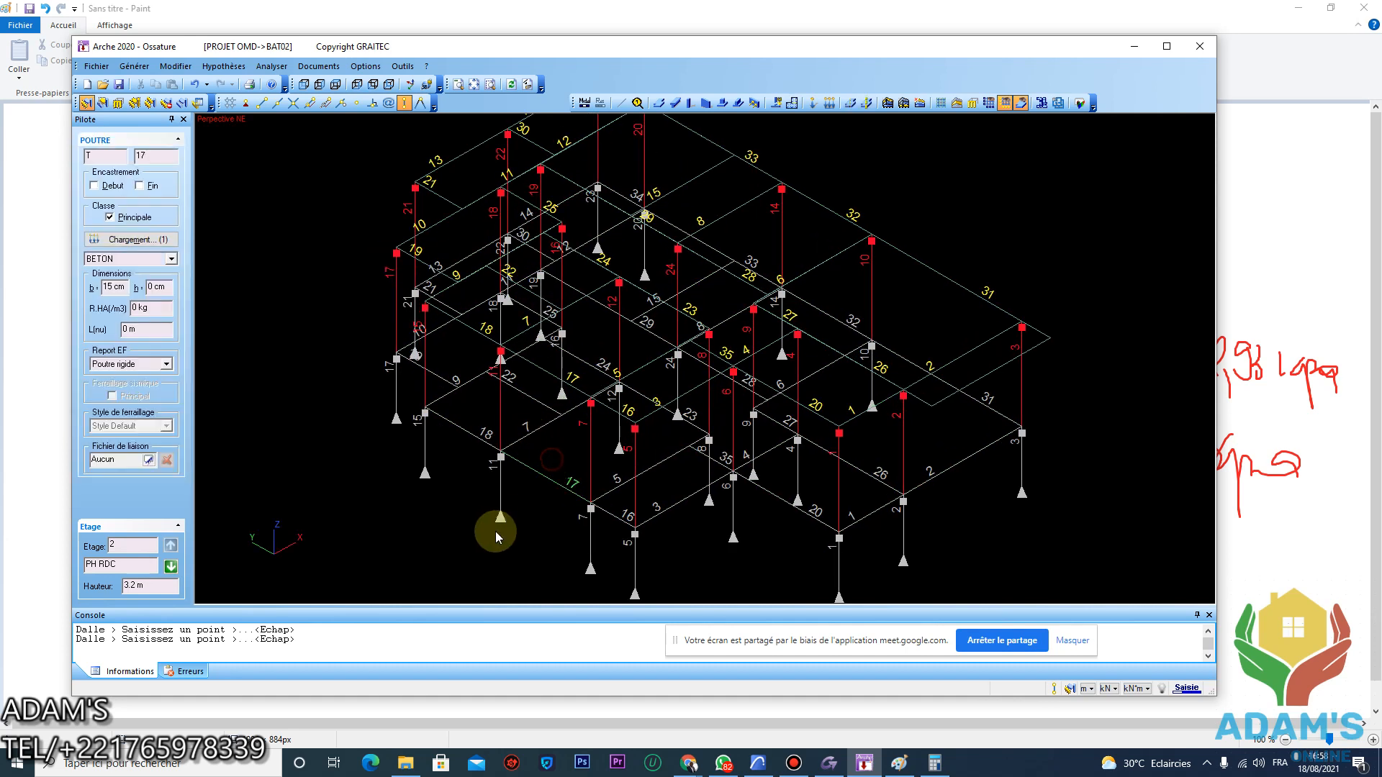
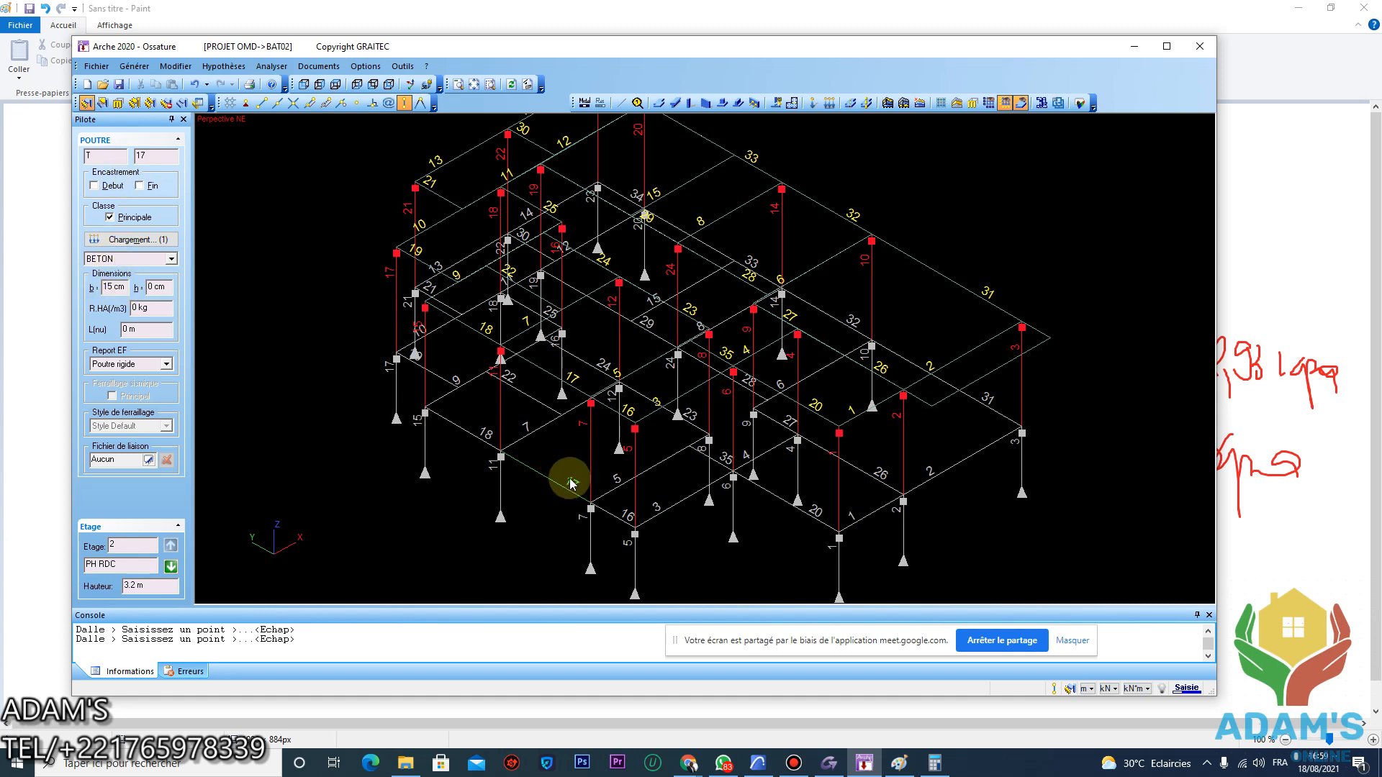
click(161, 240)
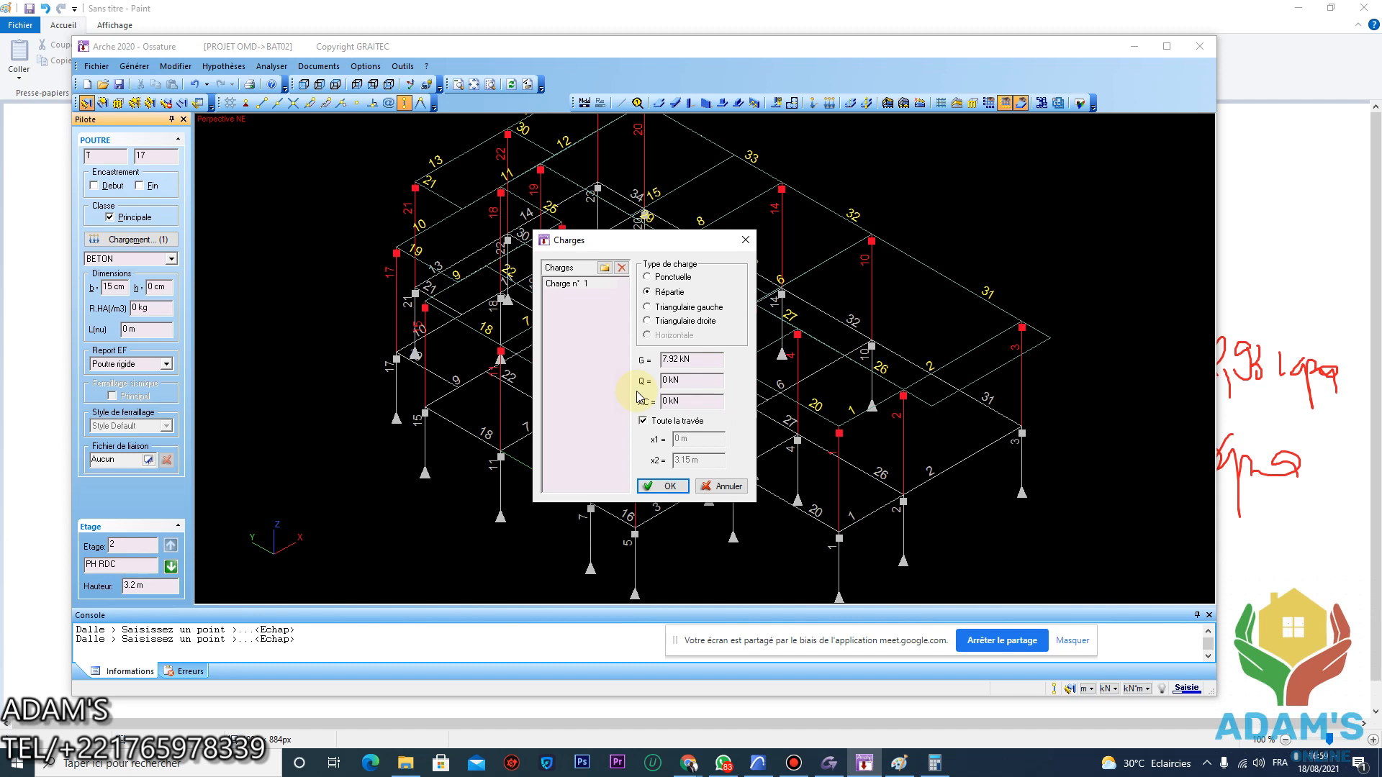
drag(677, 247, 382, 251)
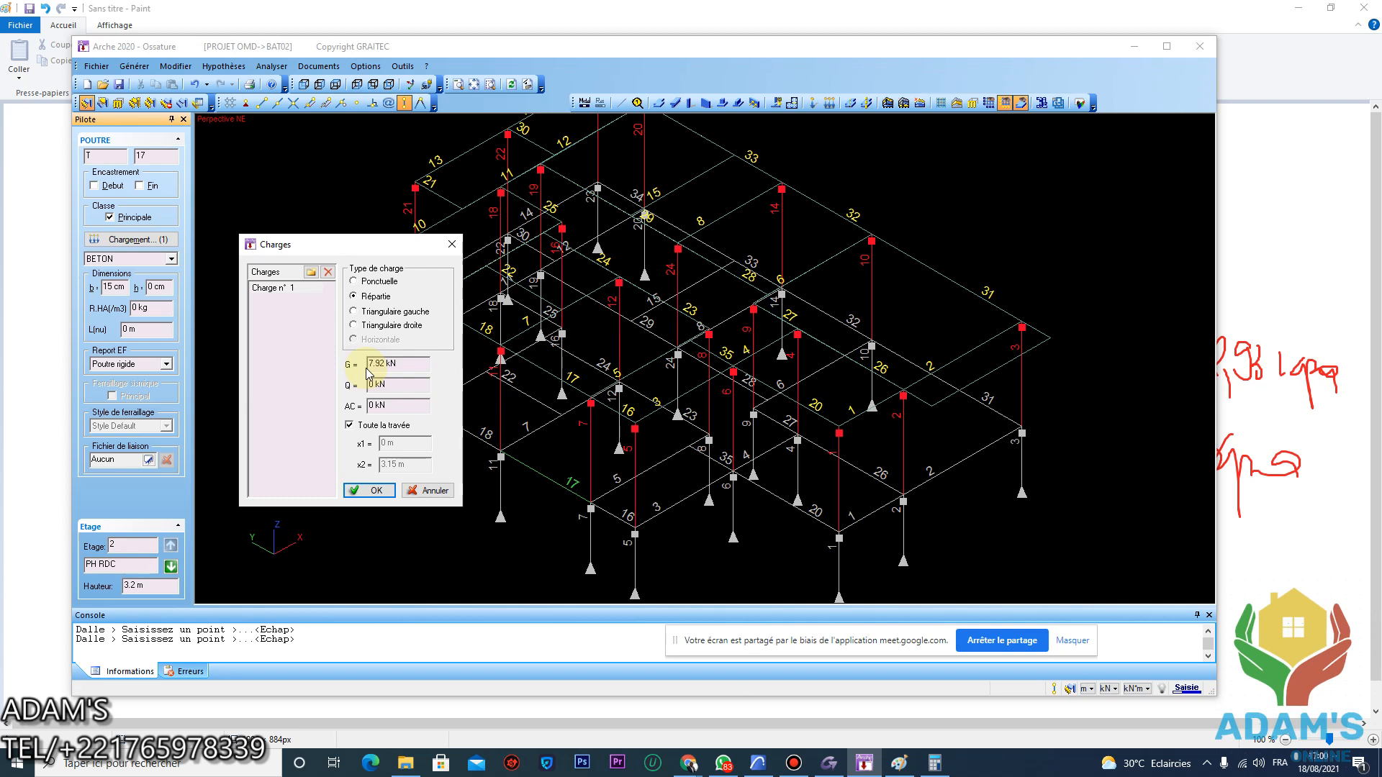
click(451, 249)
Reopen the loads of beam 17, examine the G, Q and AC values of its distributed load, and close without changes
click(144, 244)
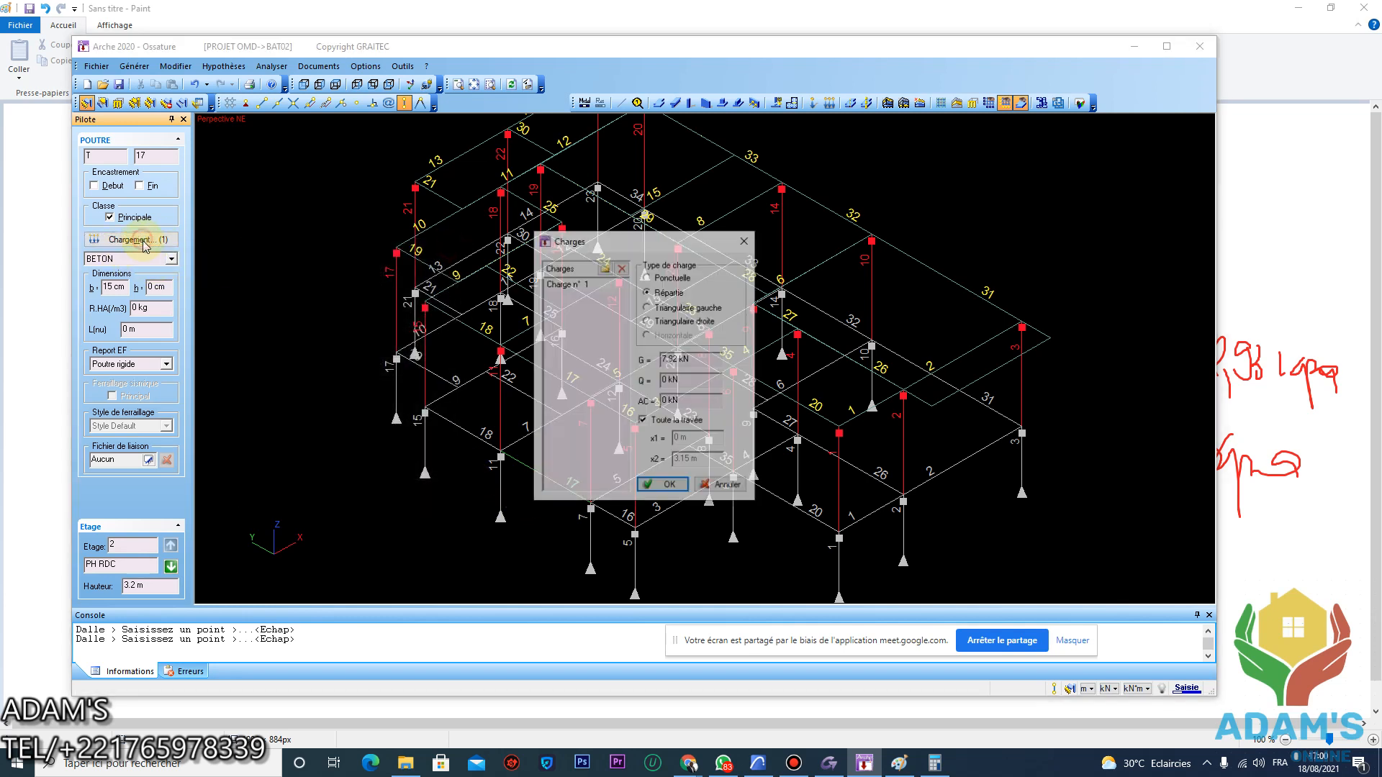
drag(642, 249, 294, 247)
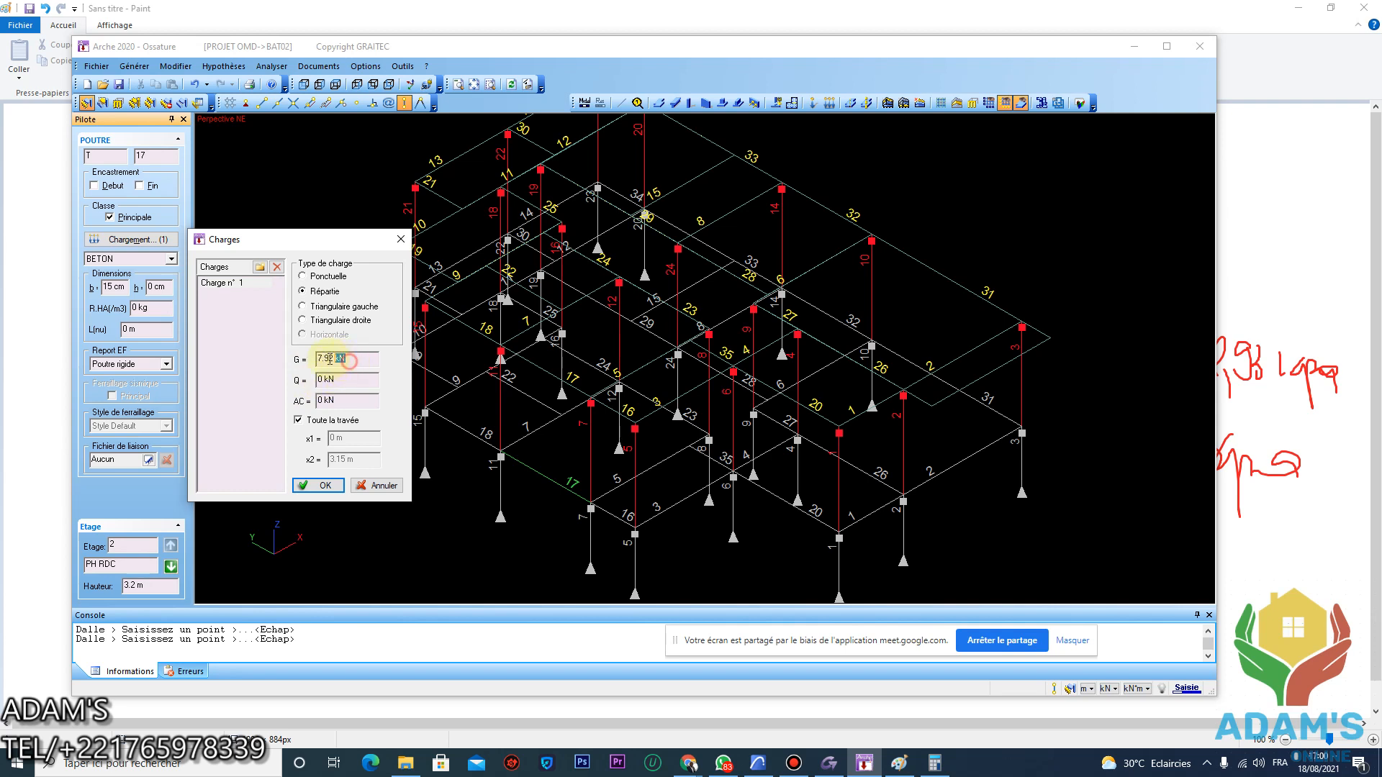
click(368, 355)
key(Tab)
key(Tab)
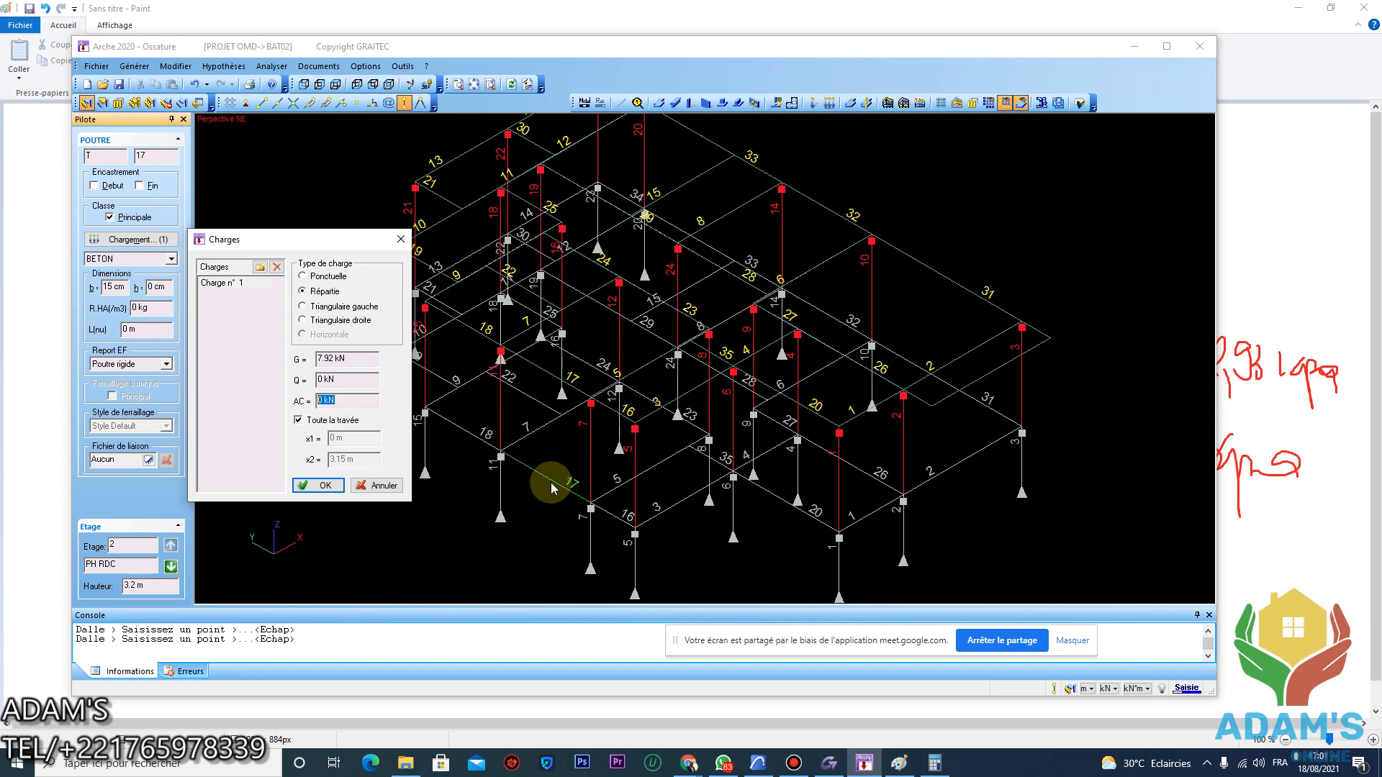
click(401, 239)
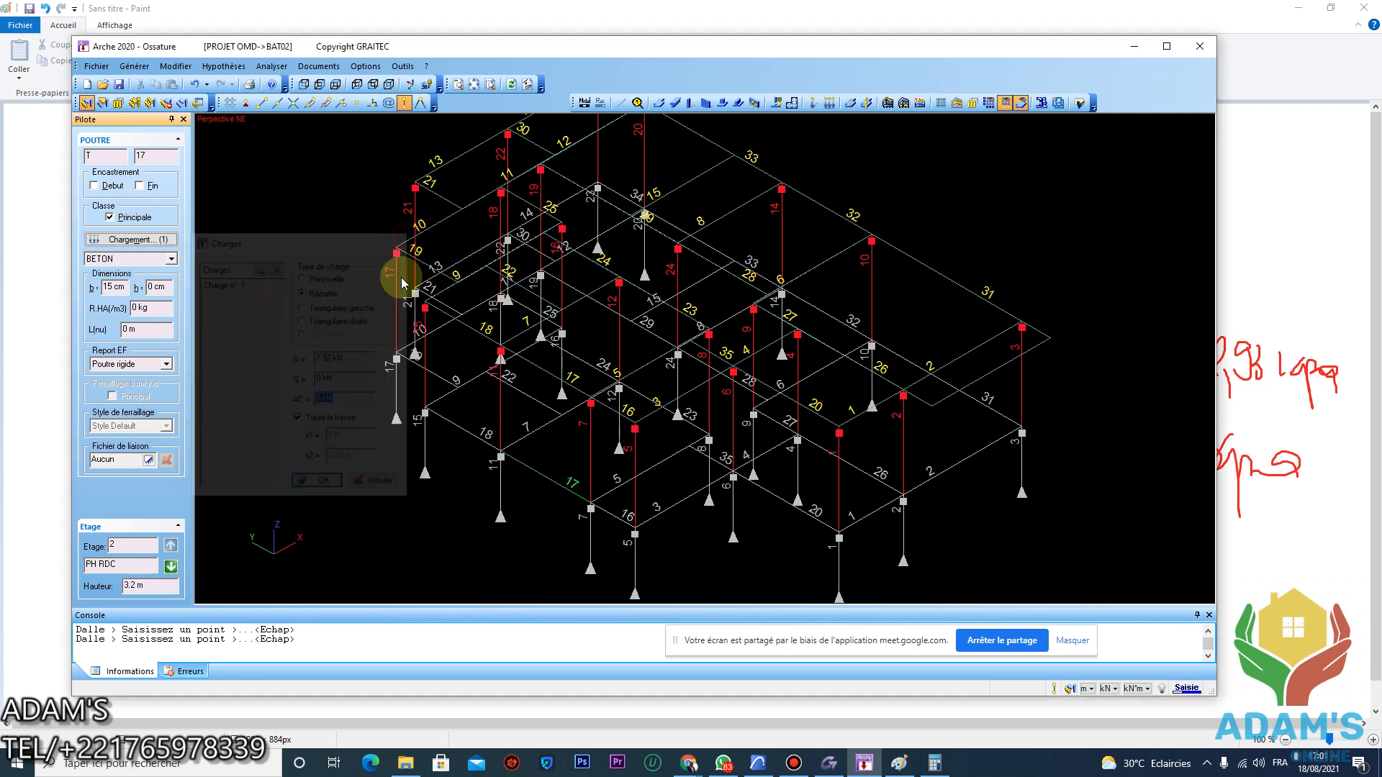
scroll(540, 308, down, 2)
scroll(524, 386, up, 5)
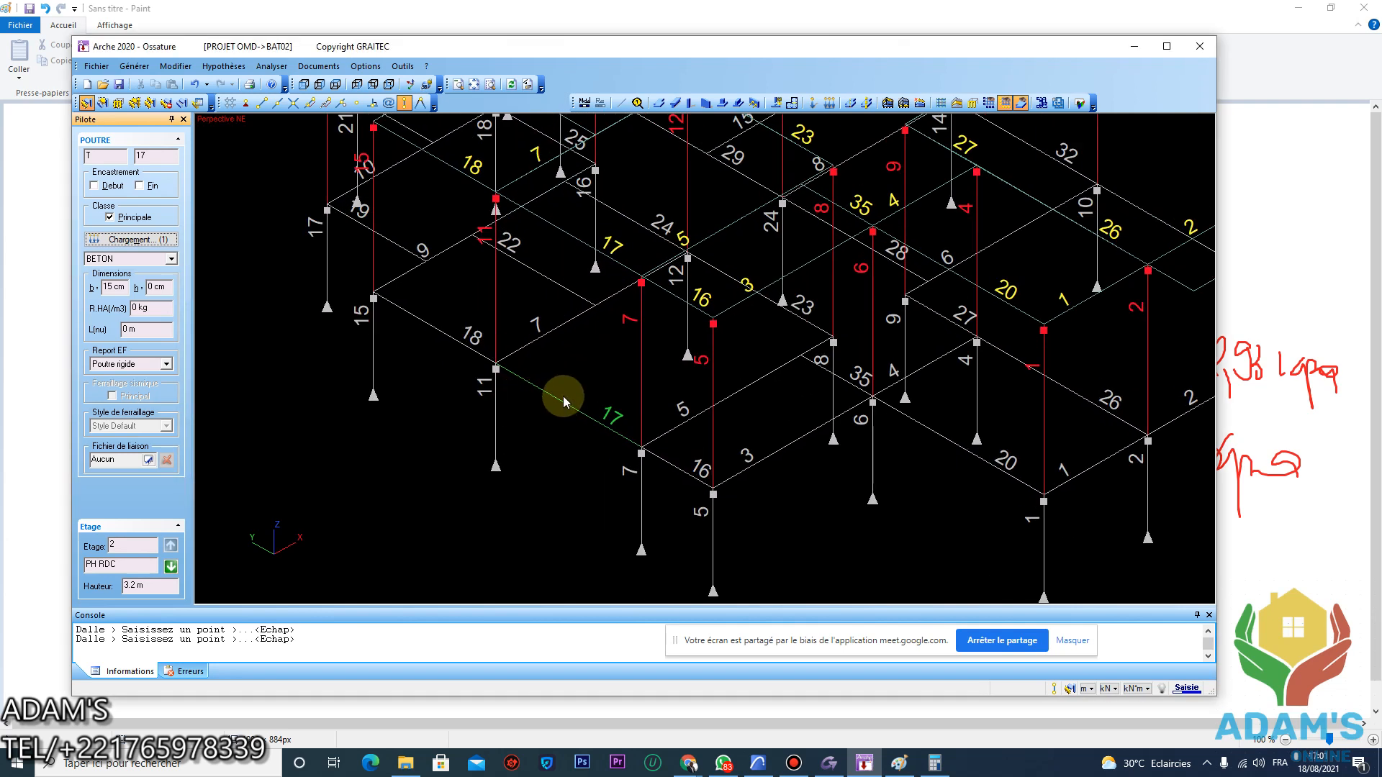
scroll(563, 396, down, 3)
scroll(546, 451, up, 3)
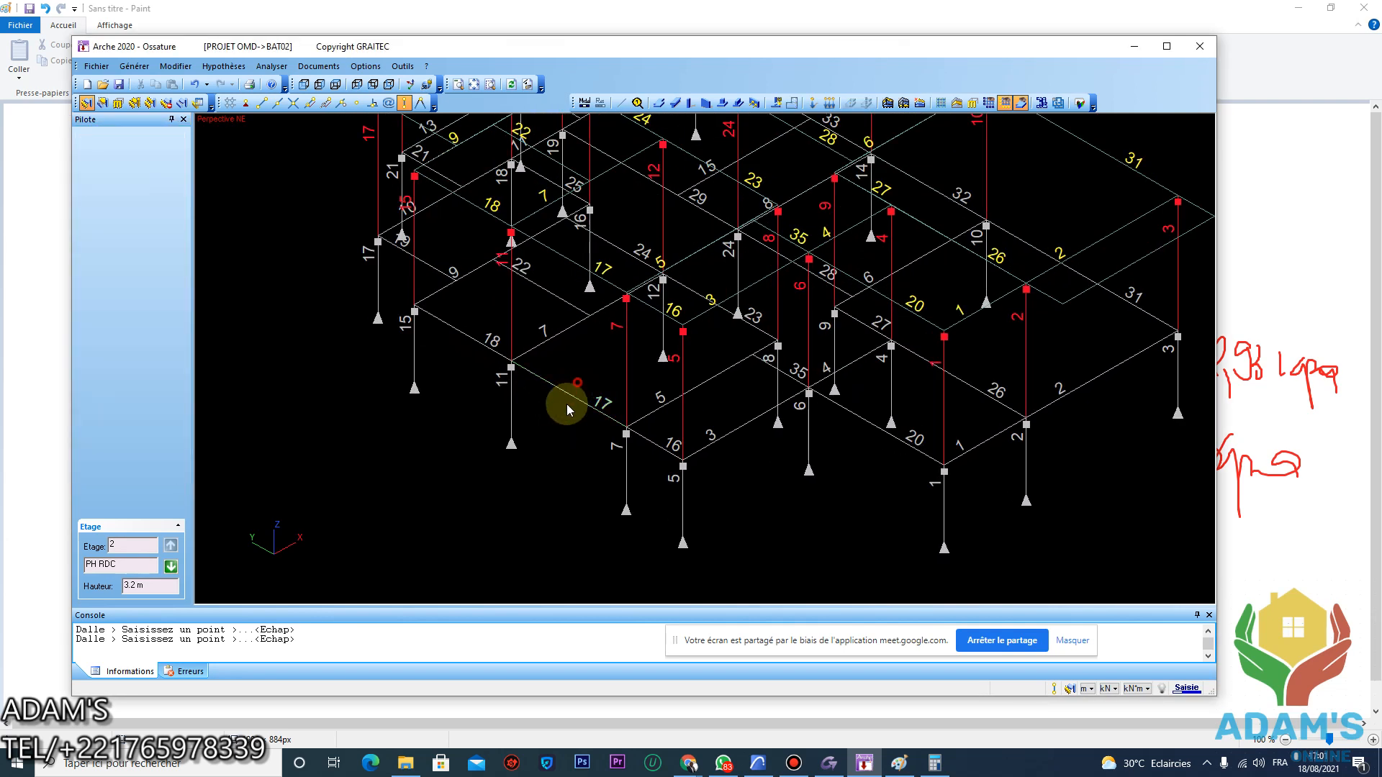
Select lower-storey beam 17, open its loads and try to delete load Charge n° 1
click(569, 400)
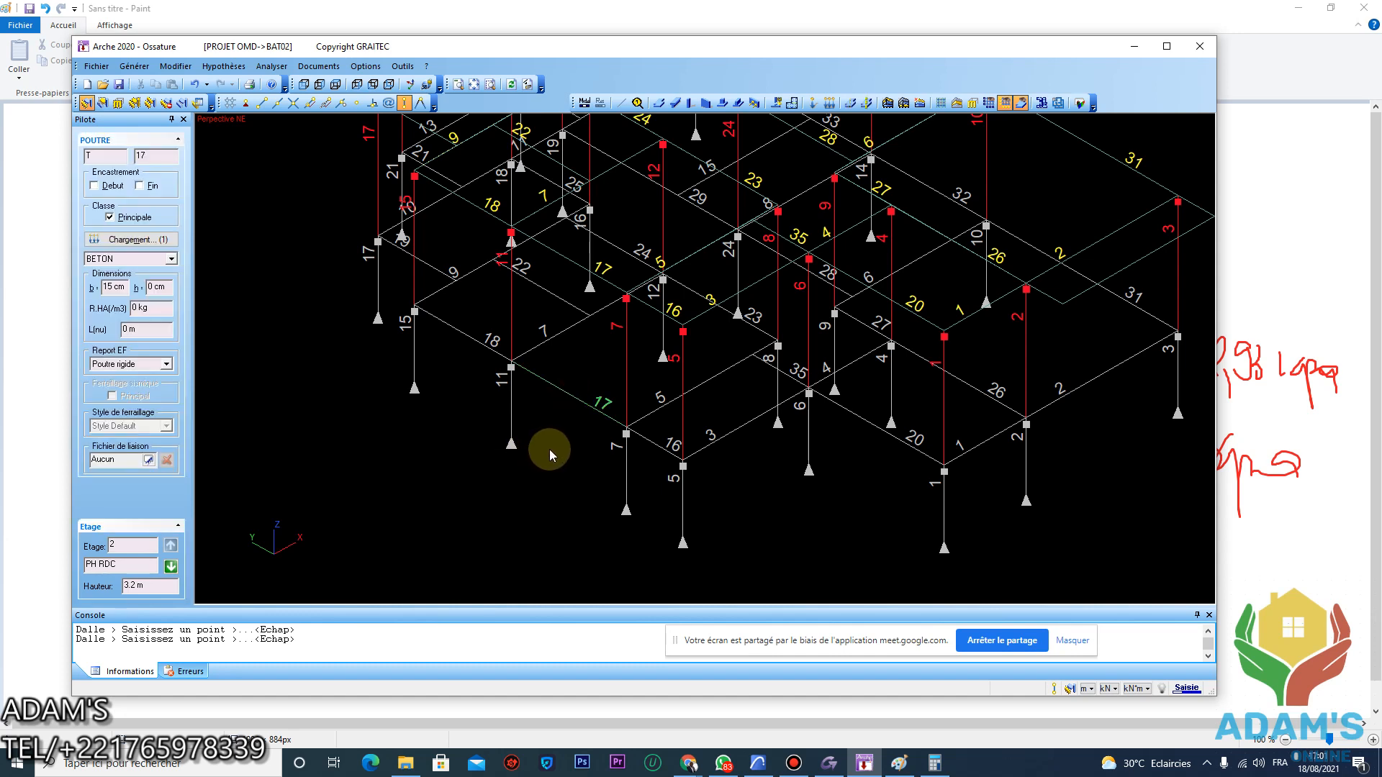
scroll(549, 450, down, 2)
scroll(574, 378, up, 3)
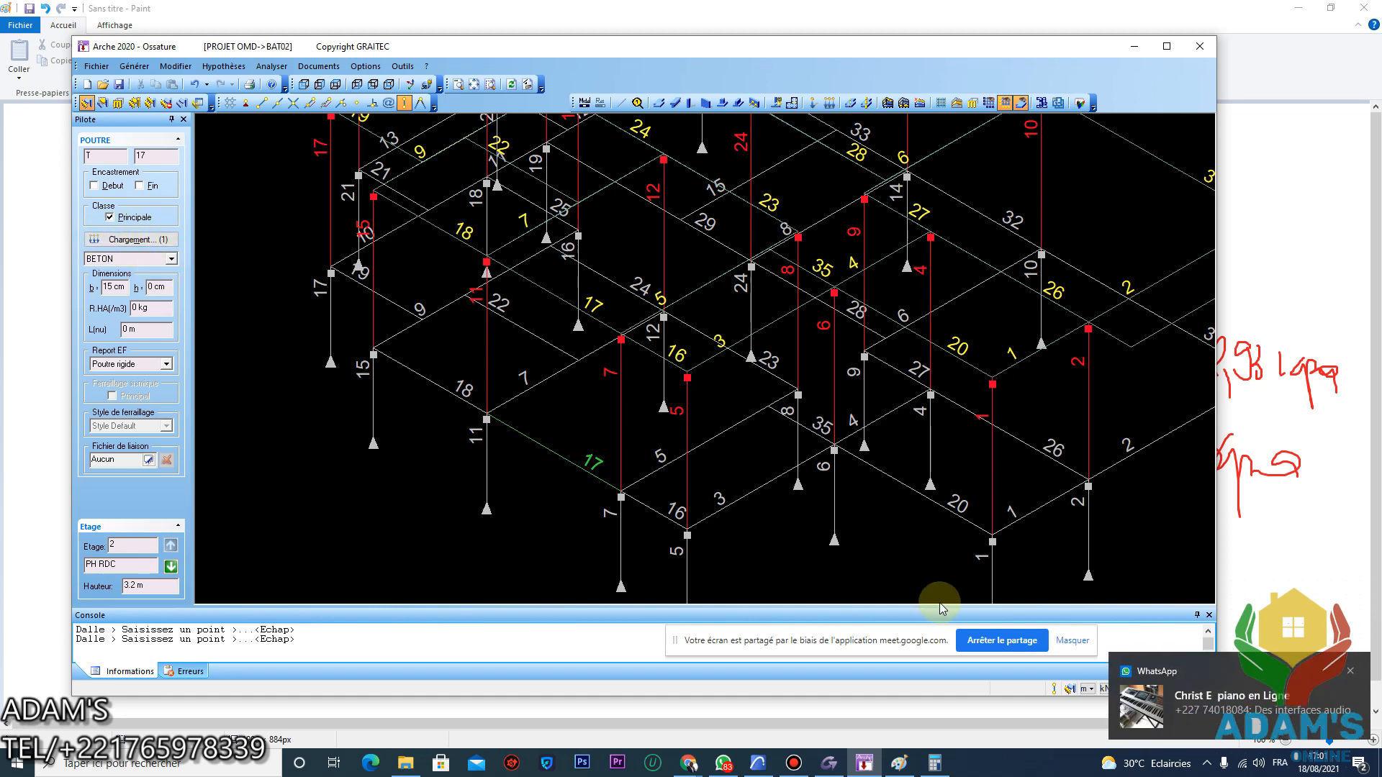
click(1351, 671)
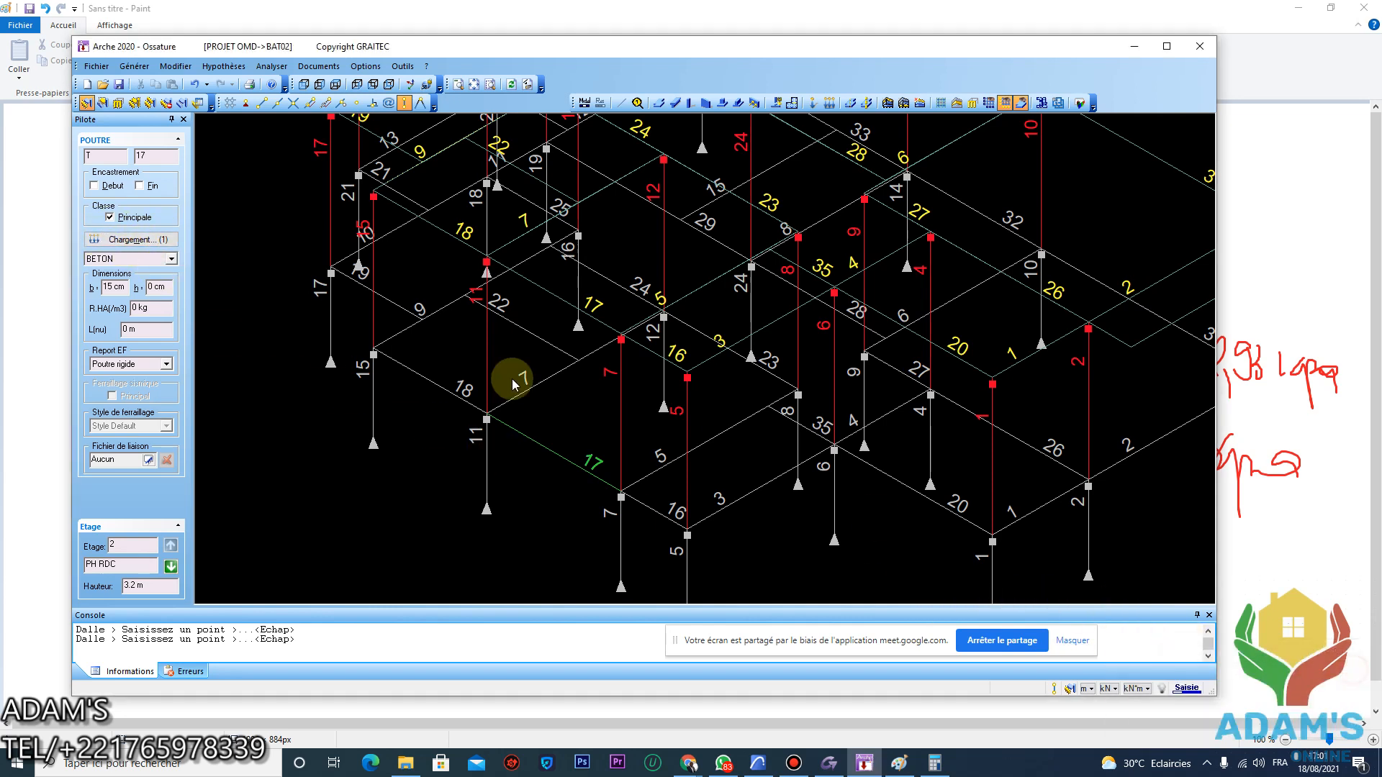
click(159, 239)
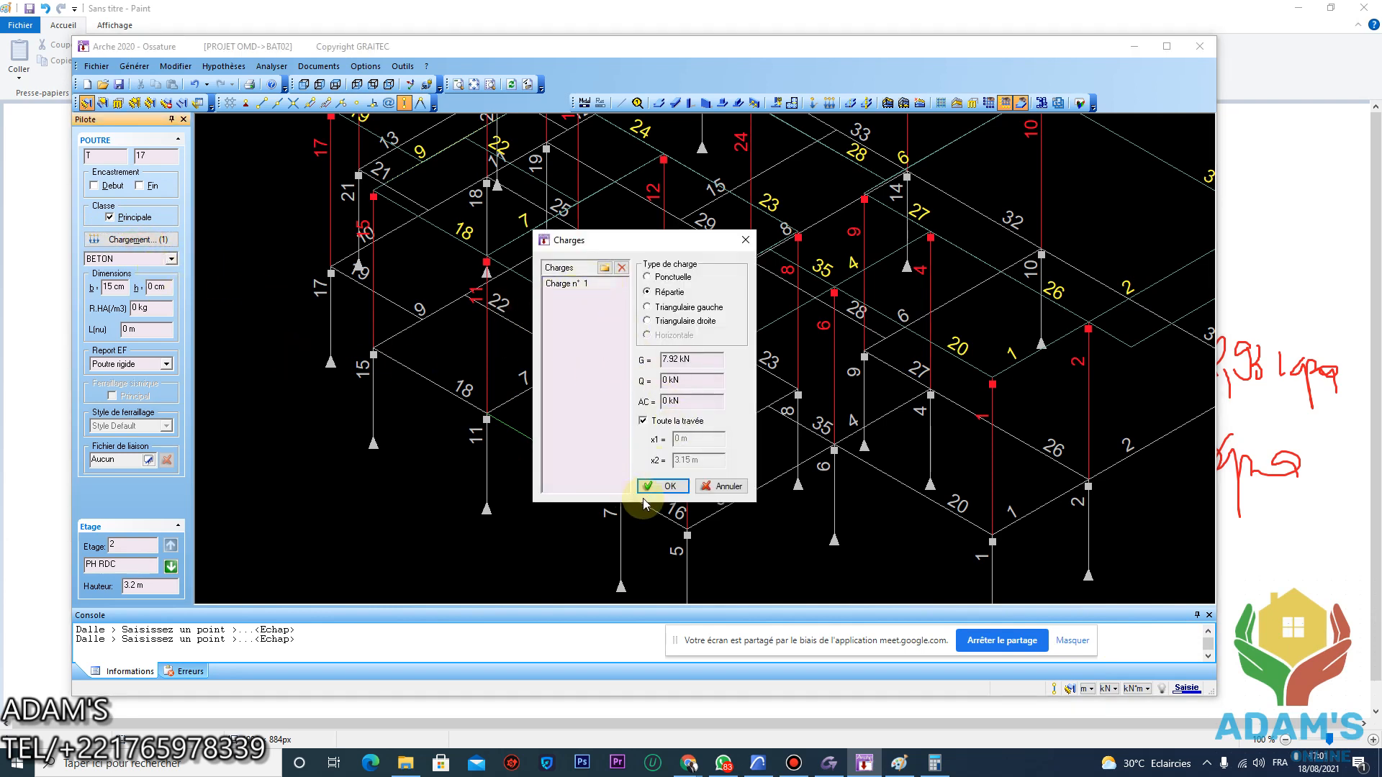
click(576, 284)
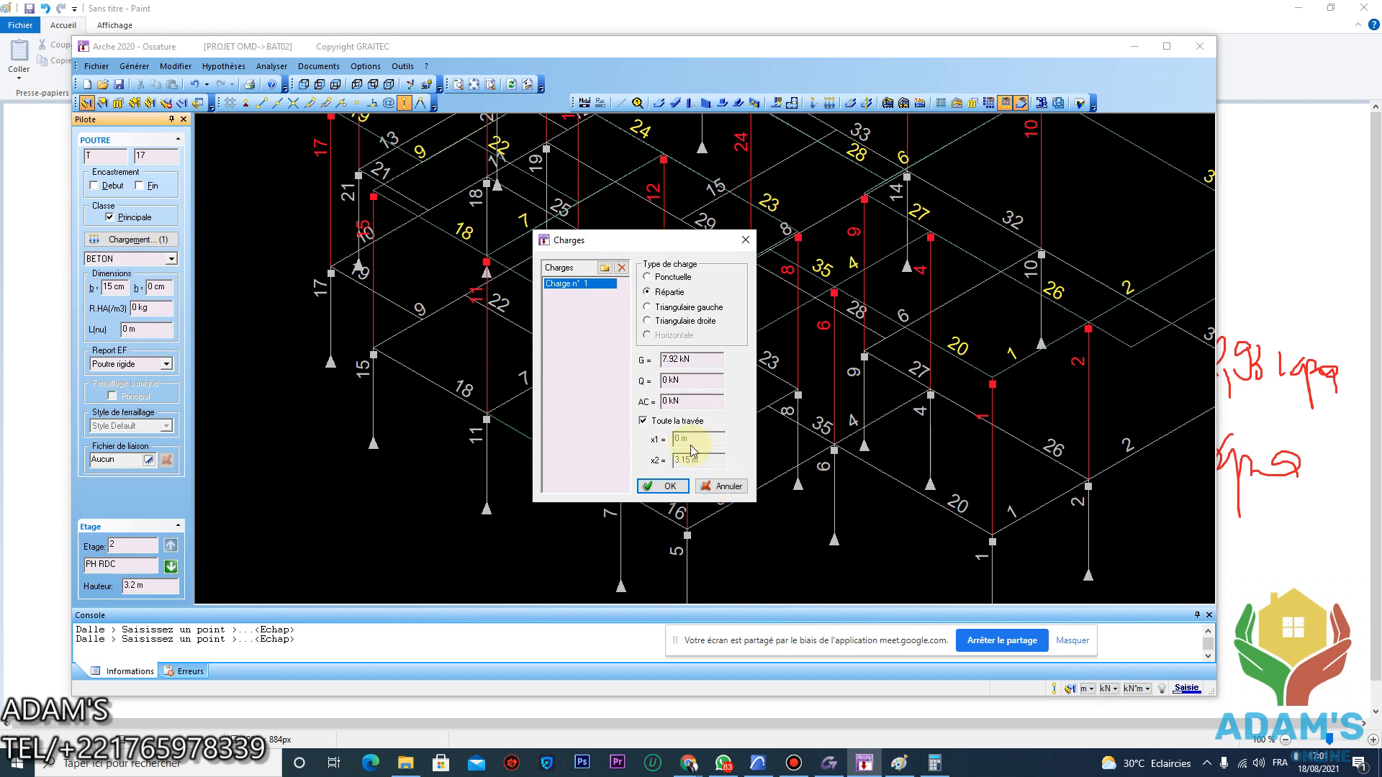
click(623, 269)
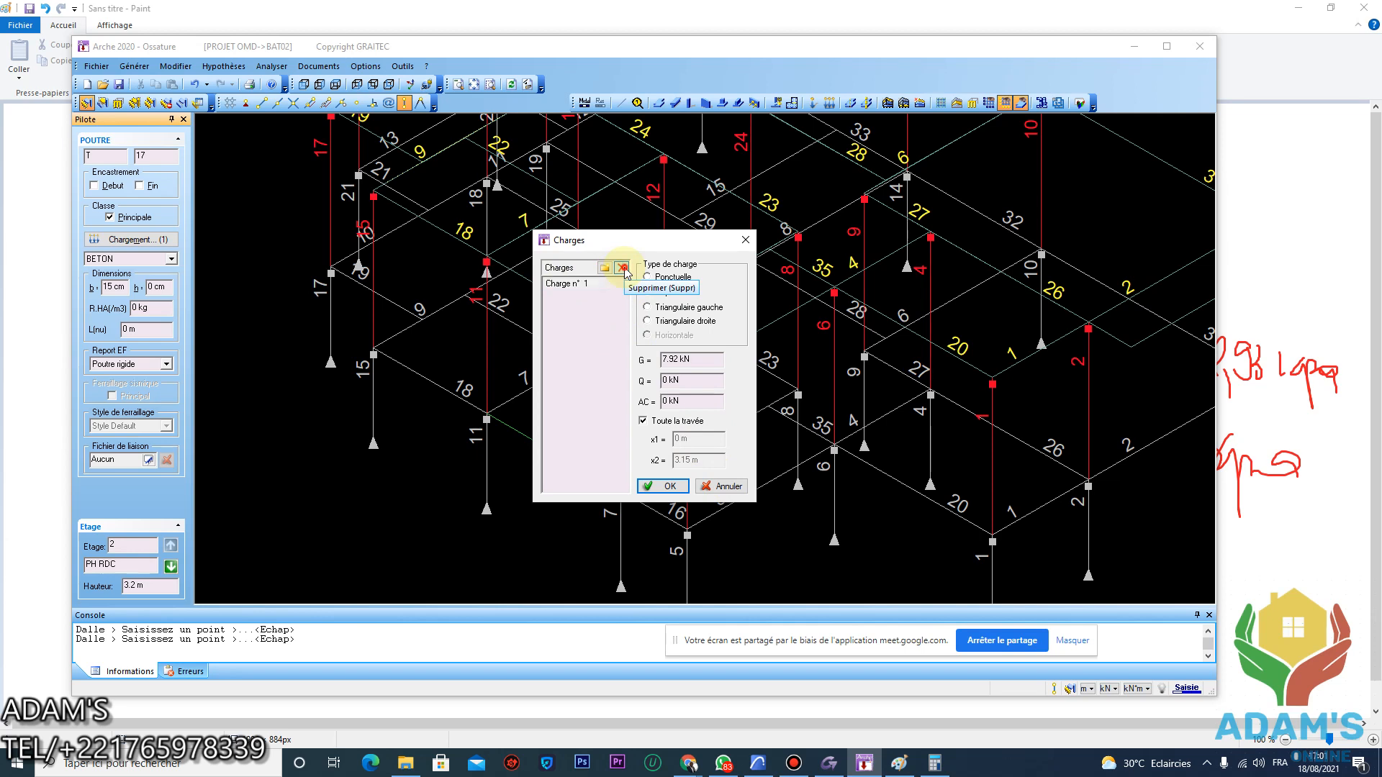
Delete the existing load from beam 17, confirm the emptied load list and deselect the beam
drag(610, 242, 270, 230)
click(383, 478)
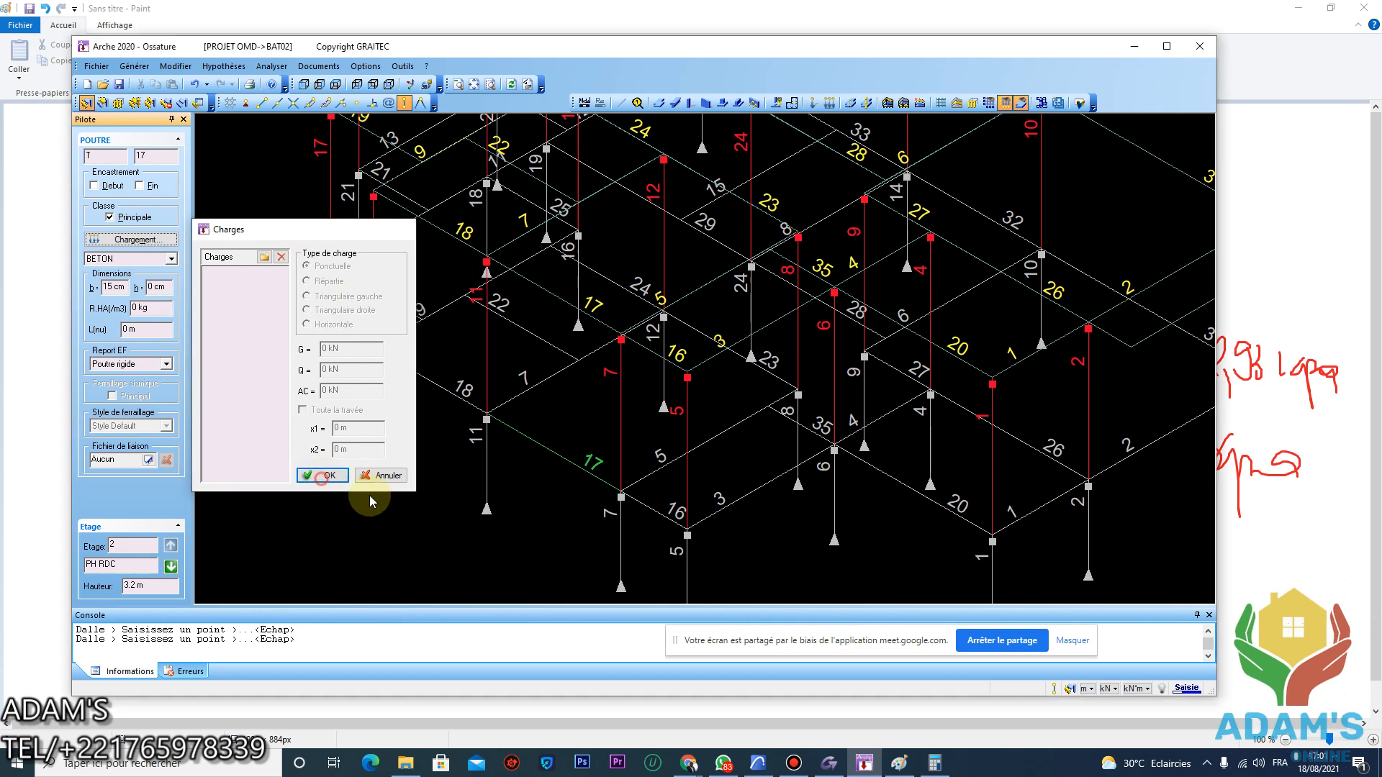
click(551, 502)
Compare the load assignments of beams 17 and 18 in their properties
scroll(570, 461, down, 4)
middle_drag(555, 481, 577, 421)
scroll(578, 420, up, 4)
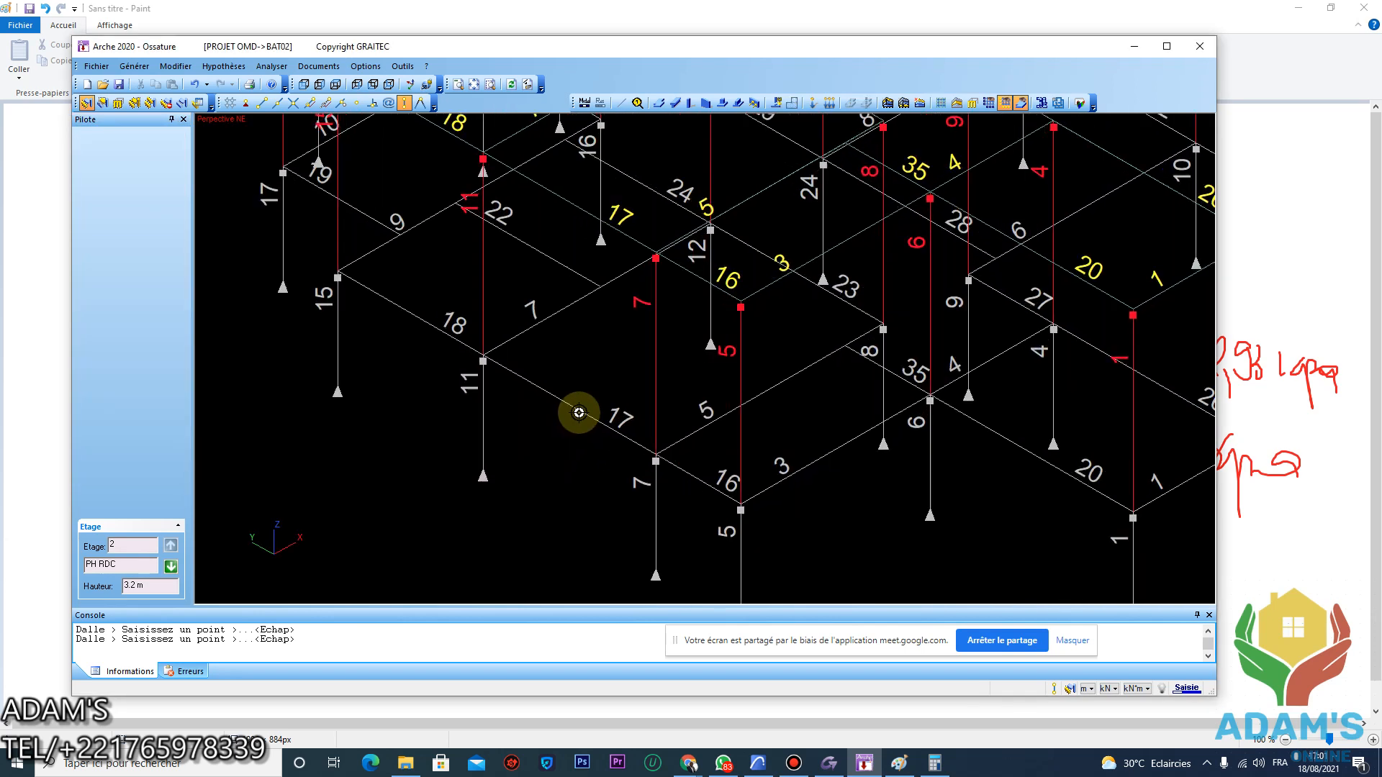
click(572, 405)
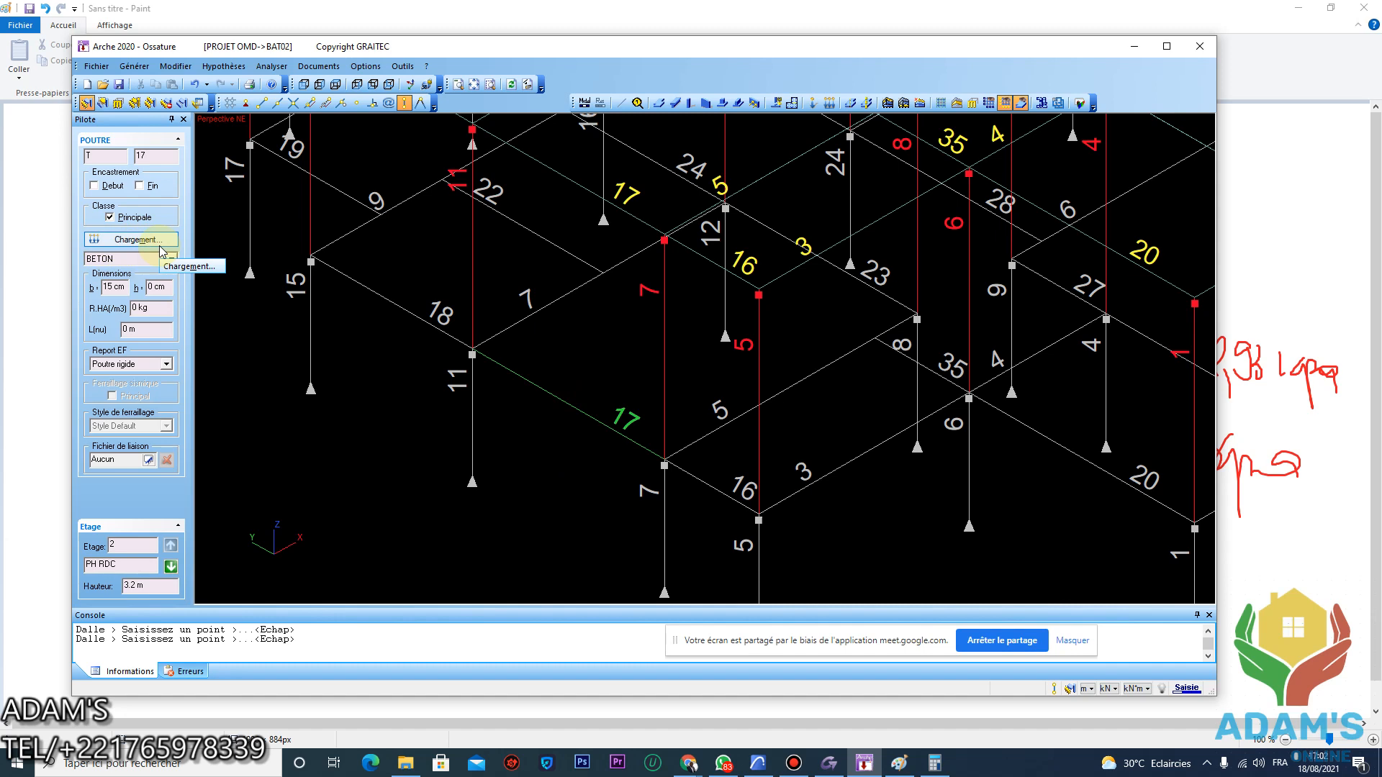
click(566, 396)
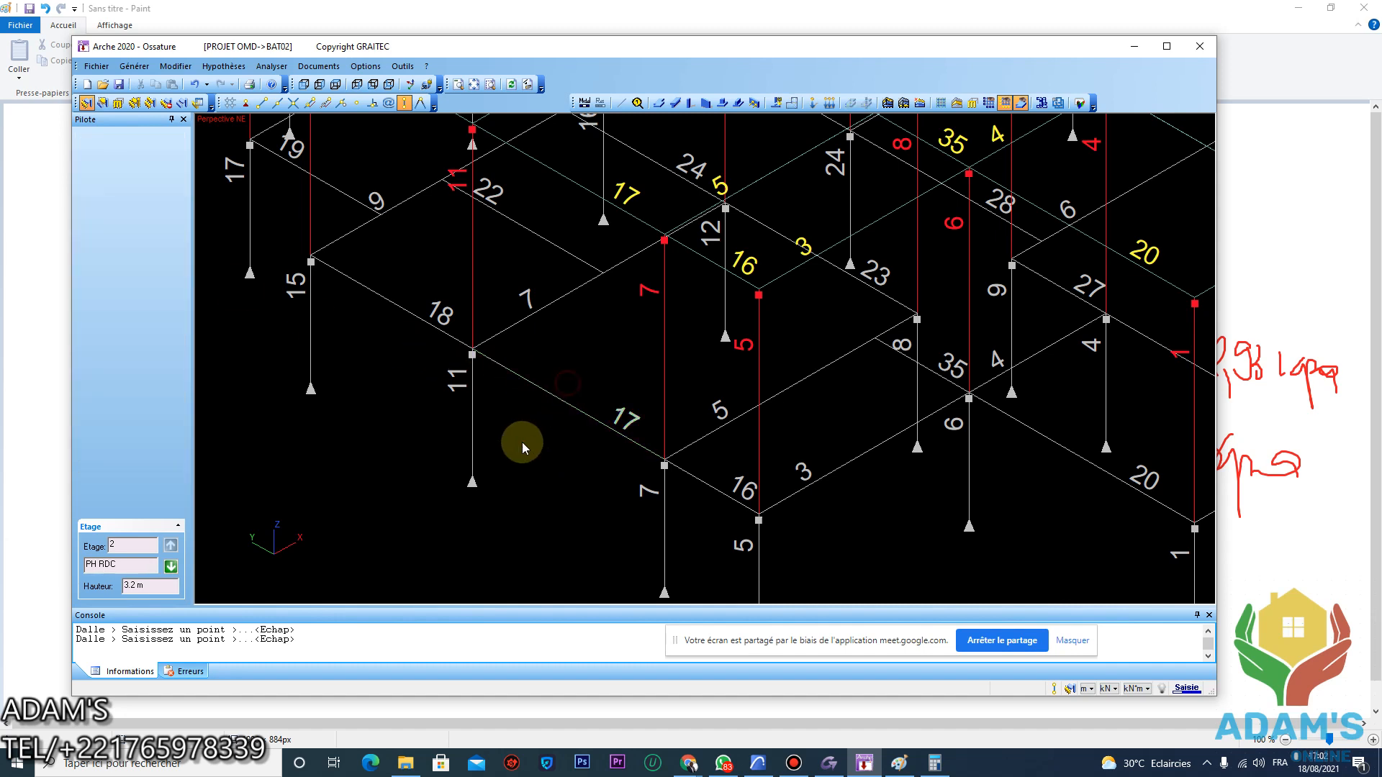
click(407, 317)
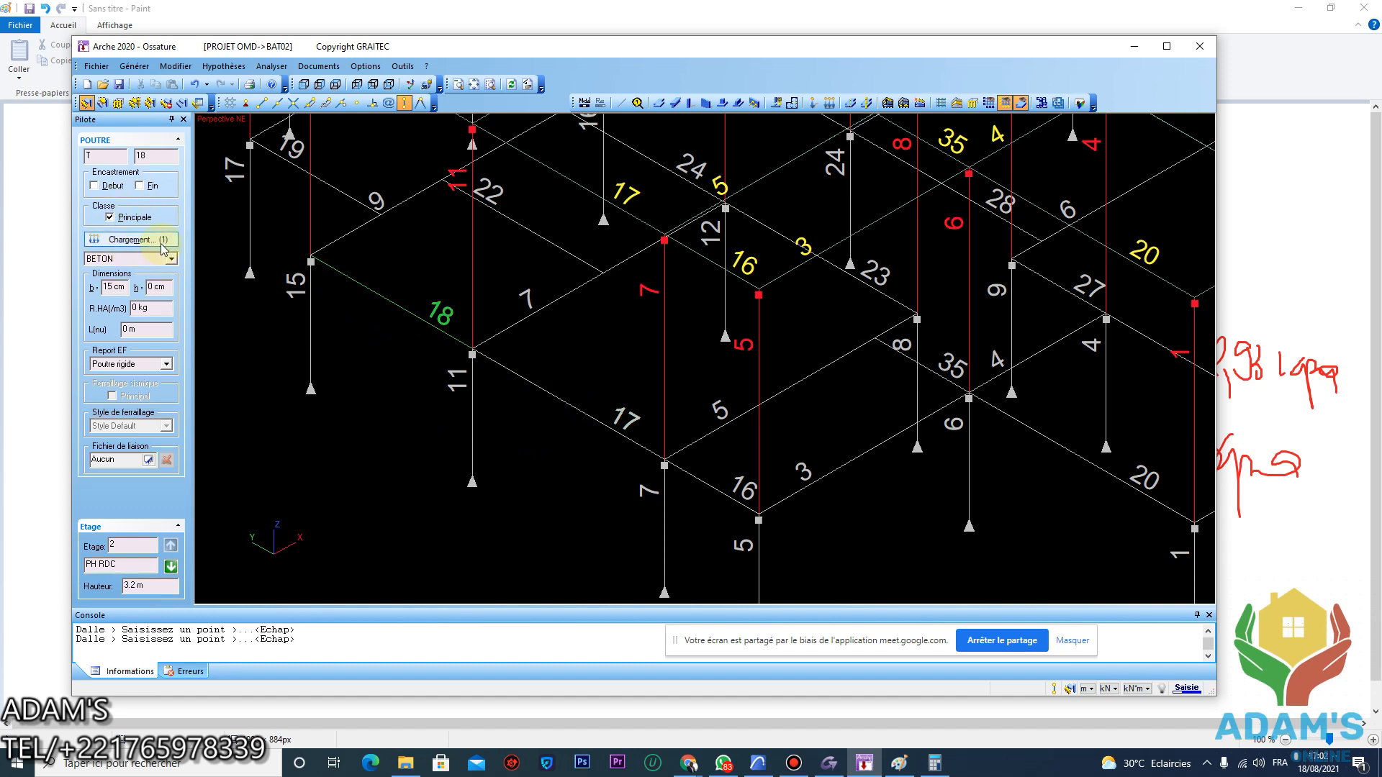
click(410, 320)
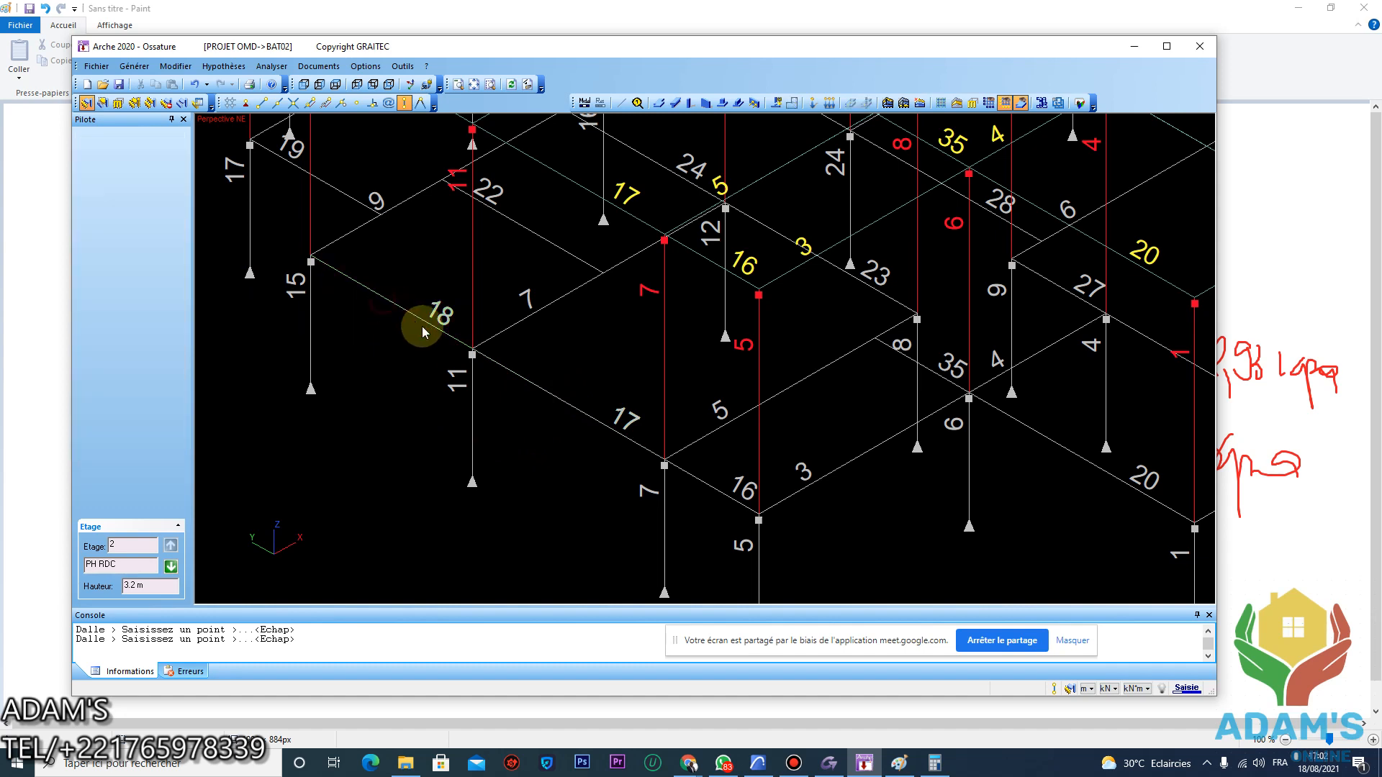
Open the load definition of beam 17 and move its window clear of the beam
click(572, 400)
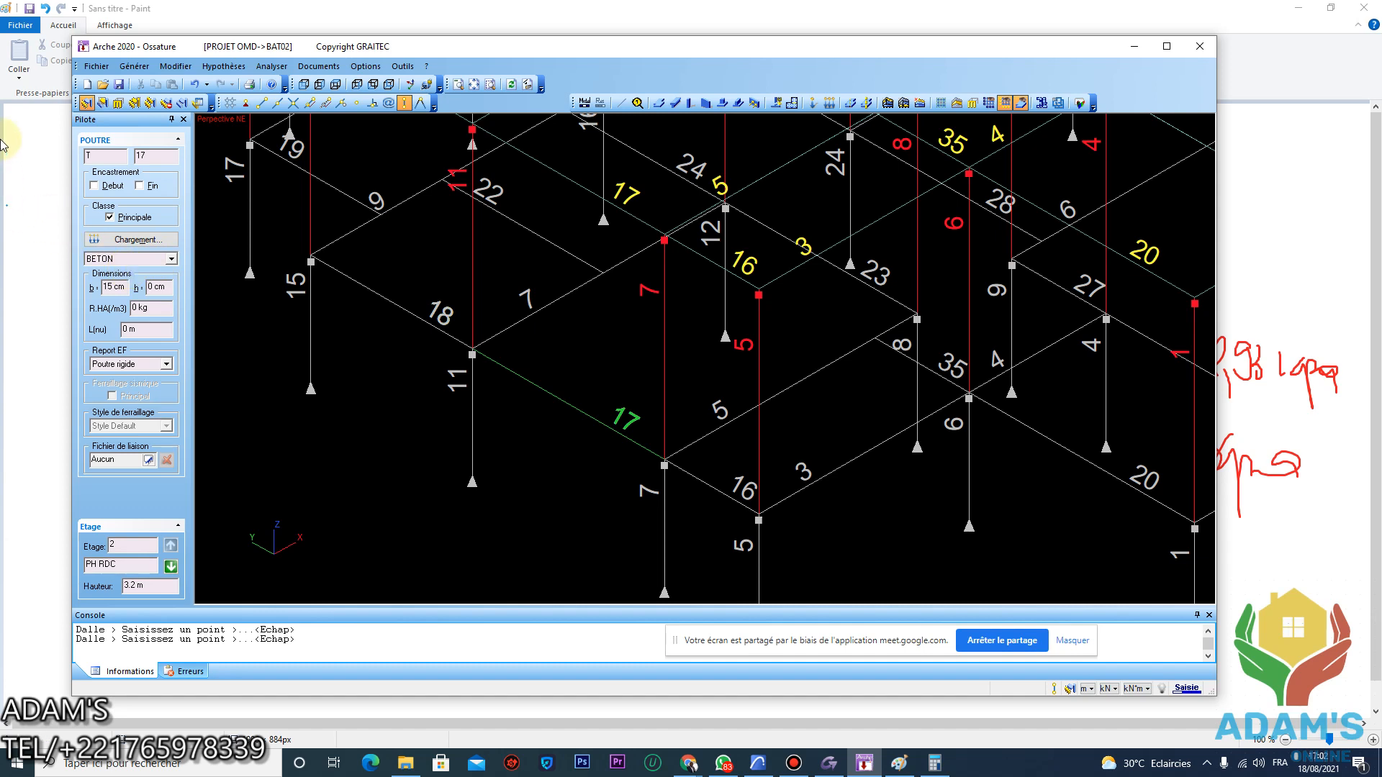
click(128, 241)
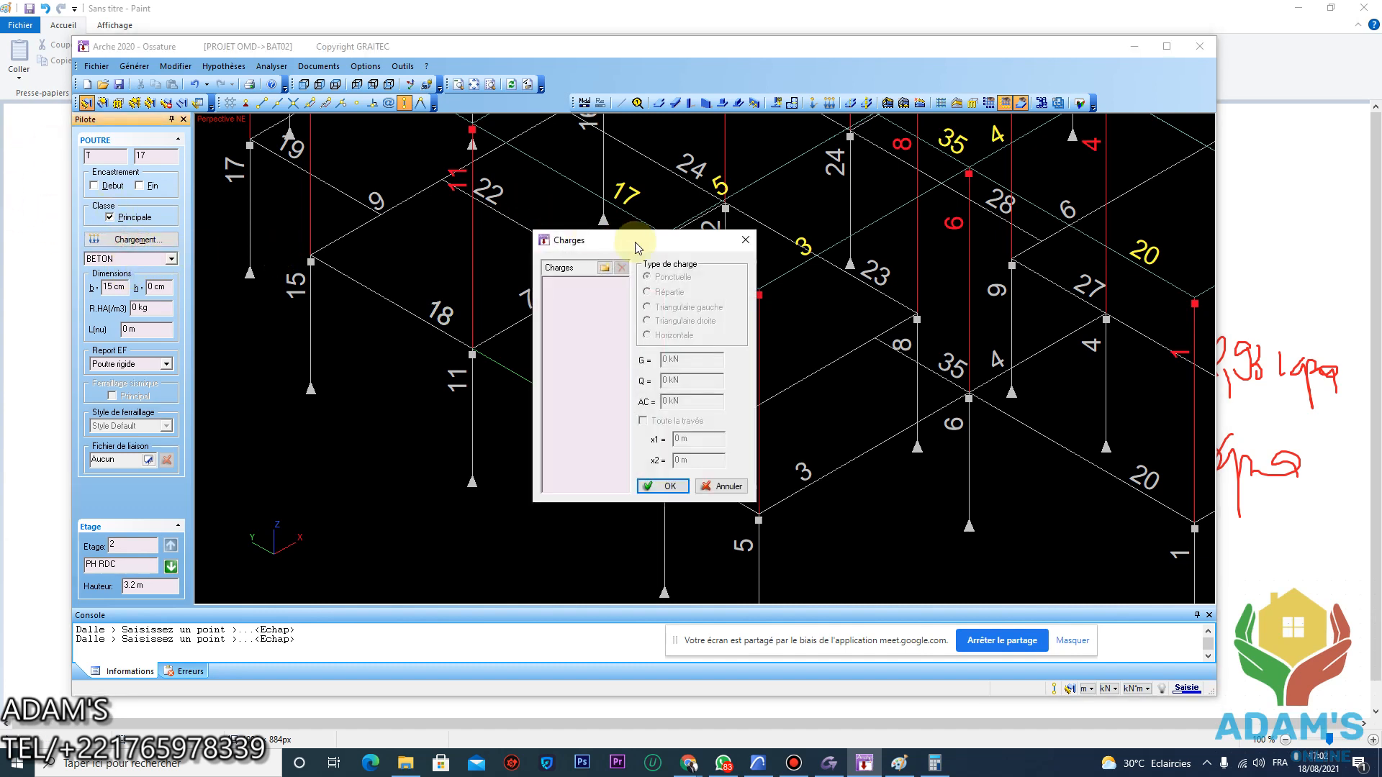
drag(651, 238, 879, 223)
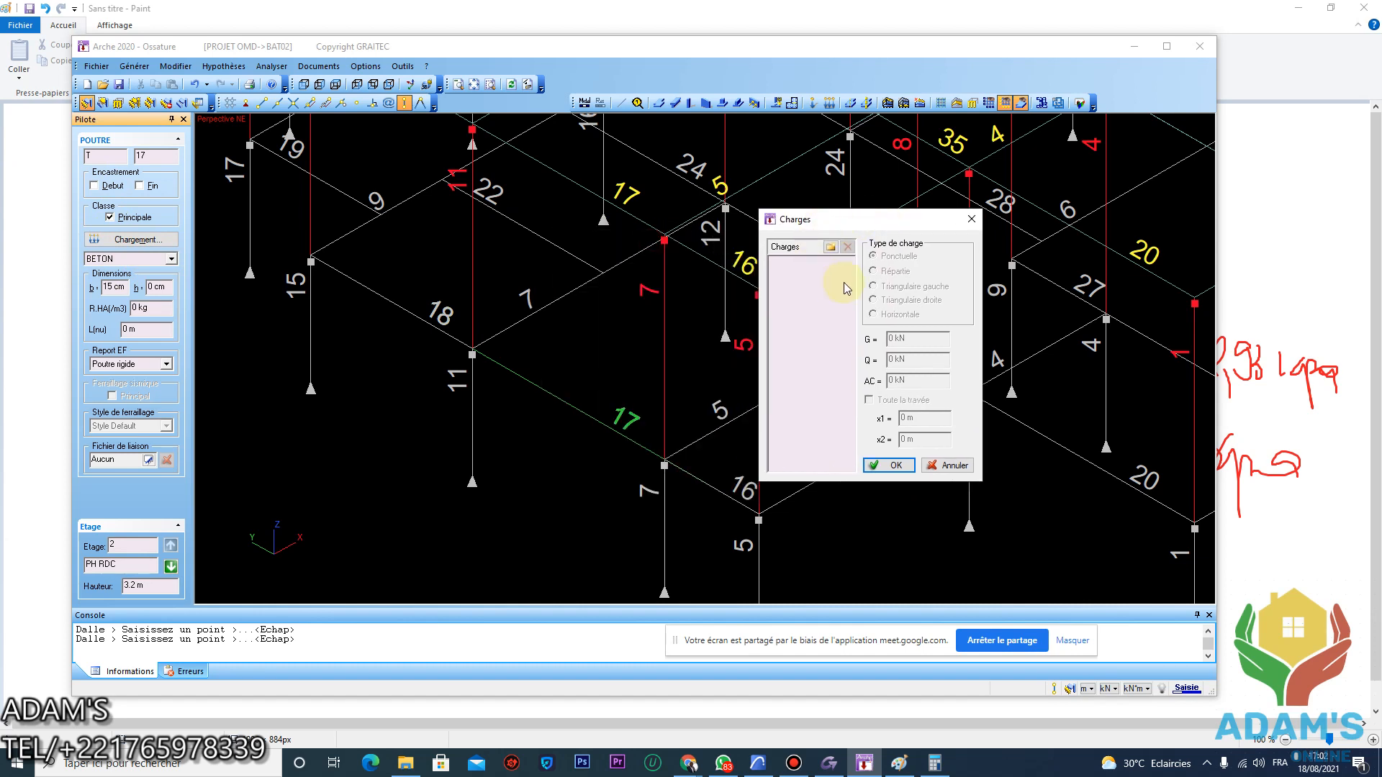
Switch to the Google Meet call to check the participants, and return to Arche Ossature
mouse_move(689, 763)
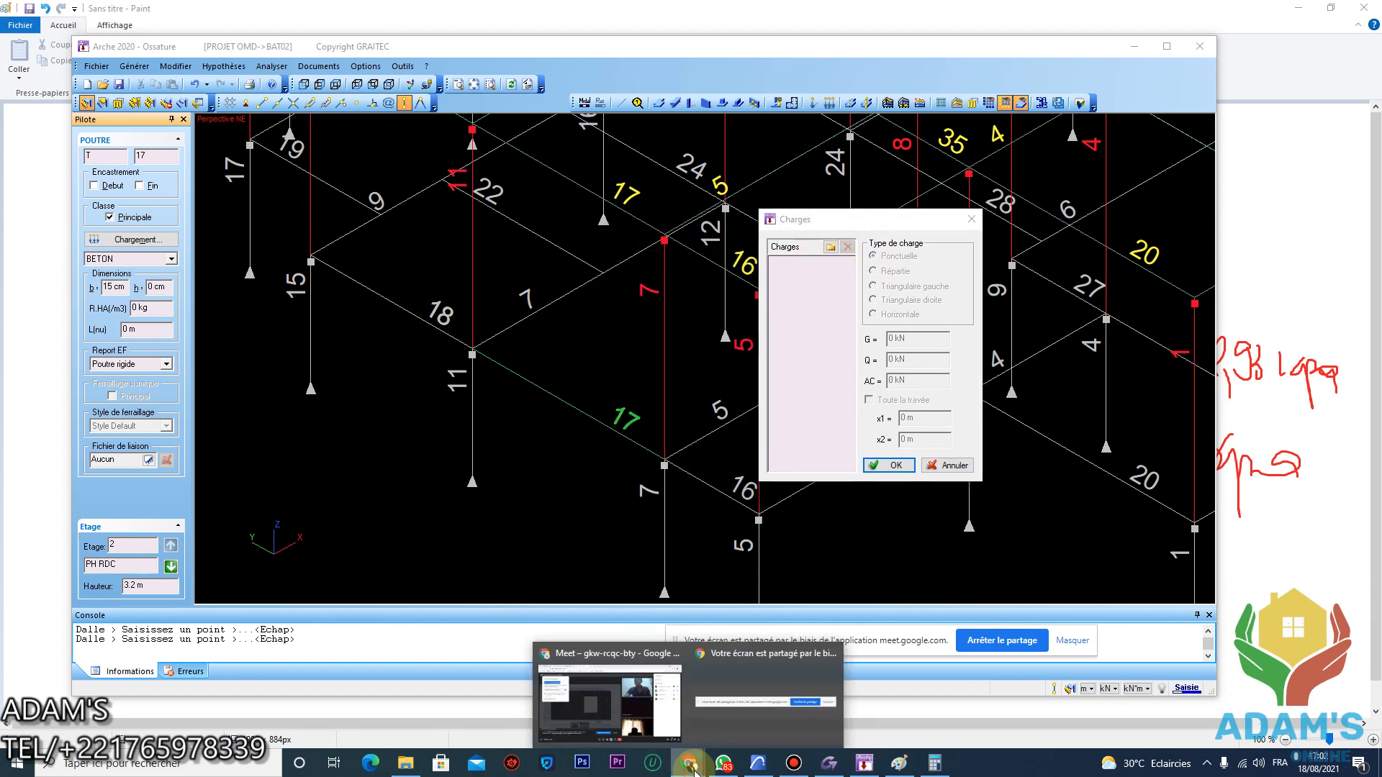
click(650, 706)
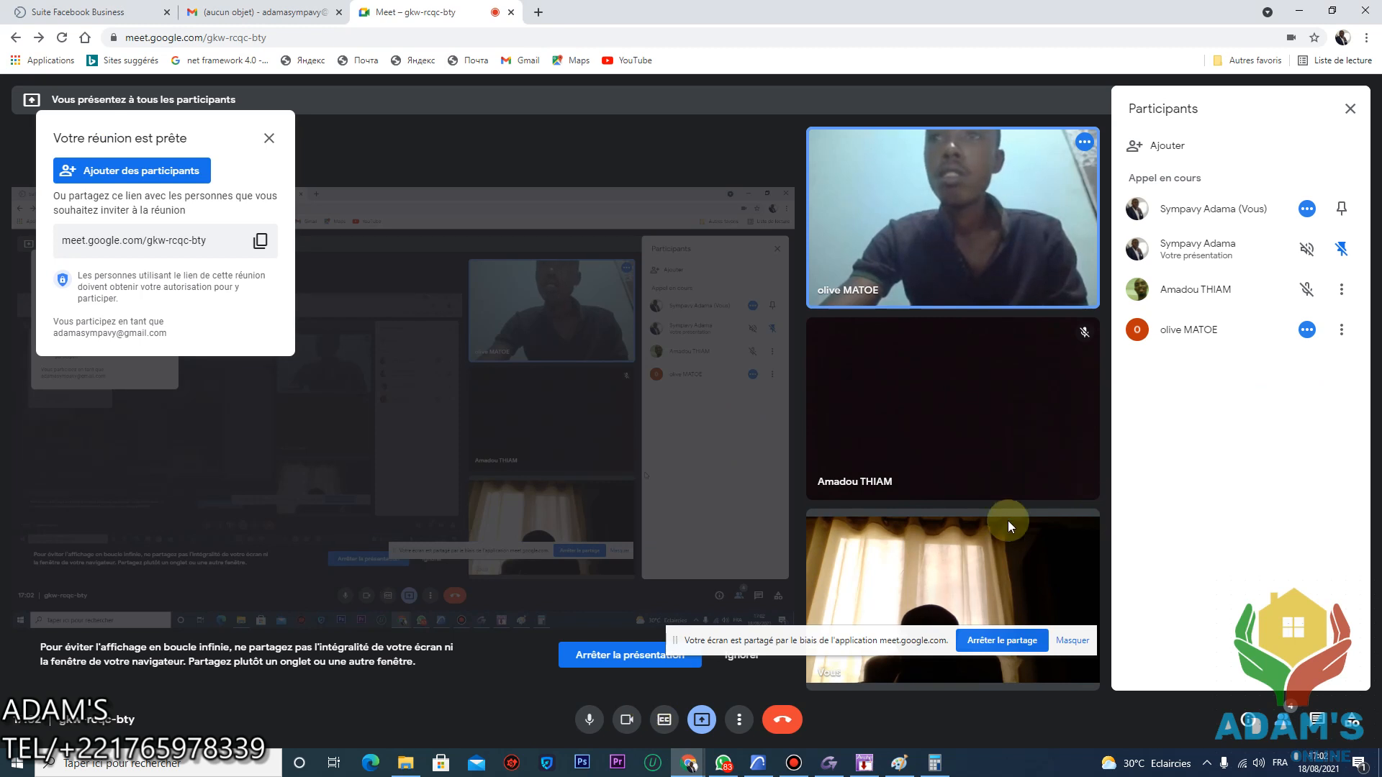
mouse_move(835, 766)
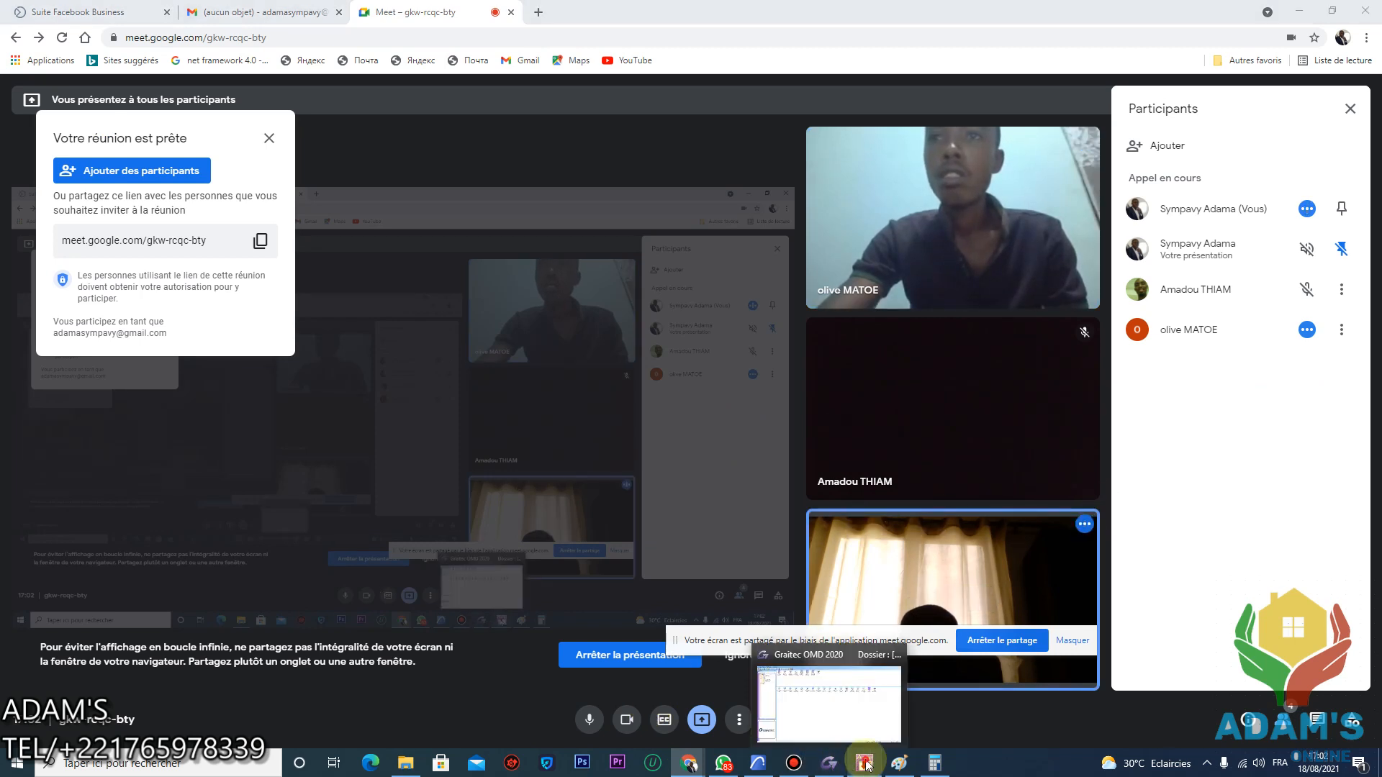
click(848, 713)
Add a new load to beam 17's load list
drag(858, 218, 510, 229)
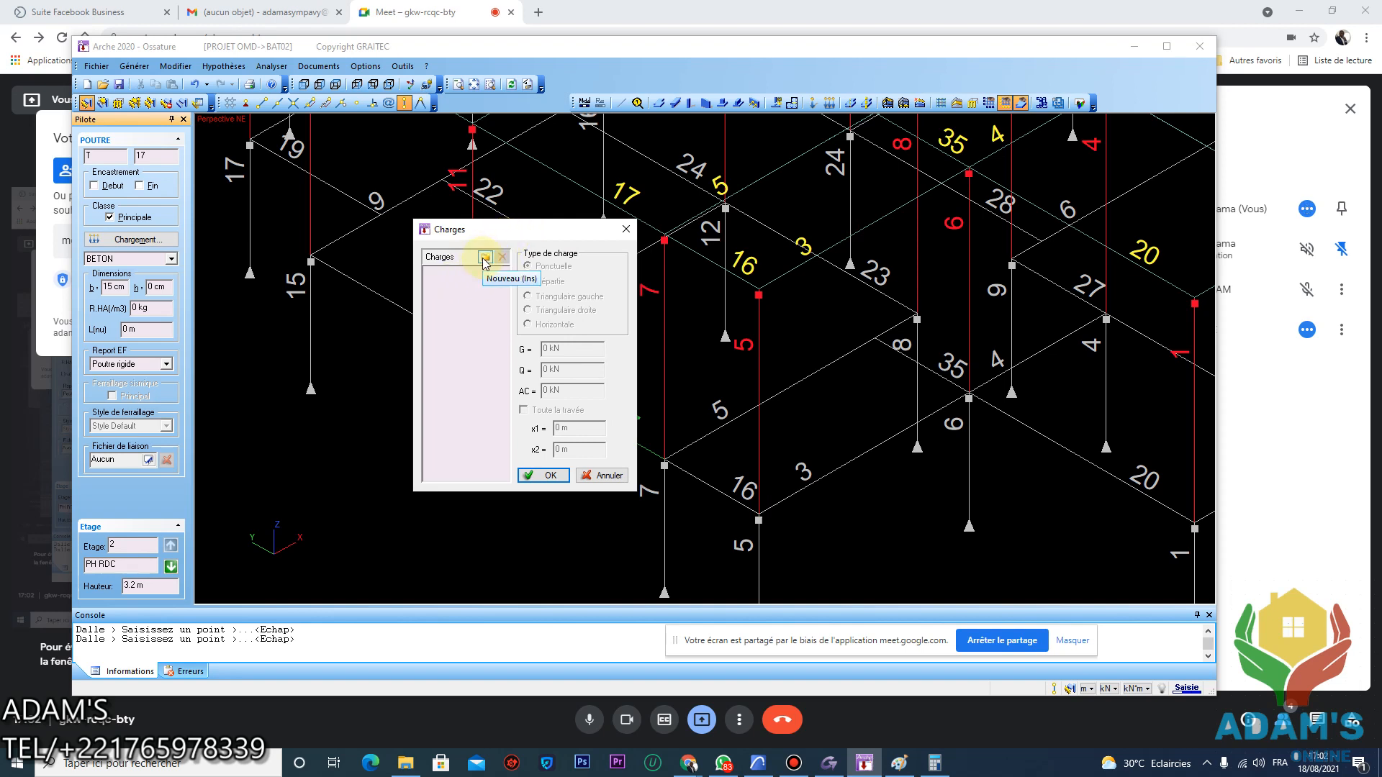
click(484, 257)
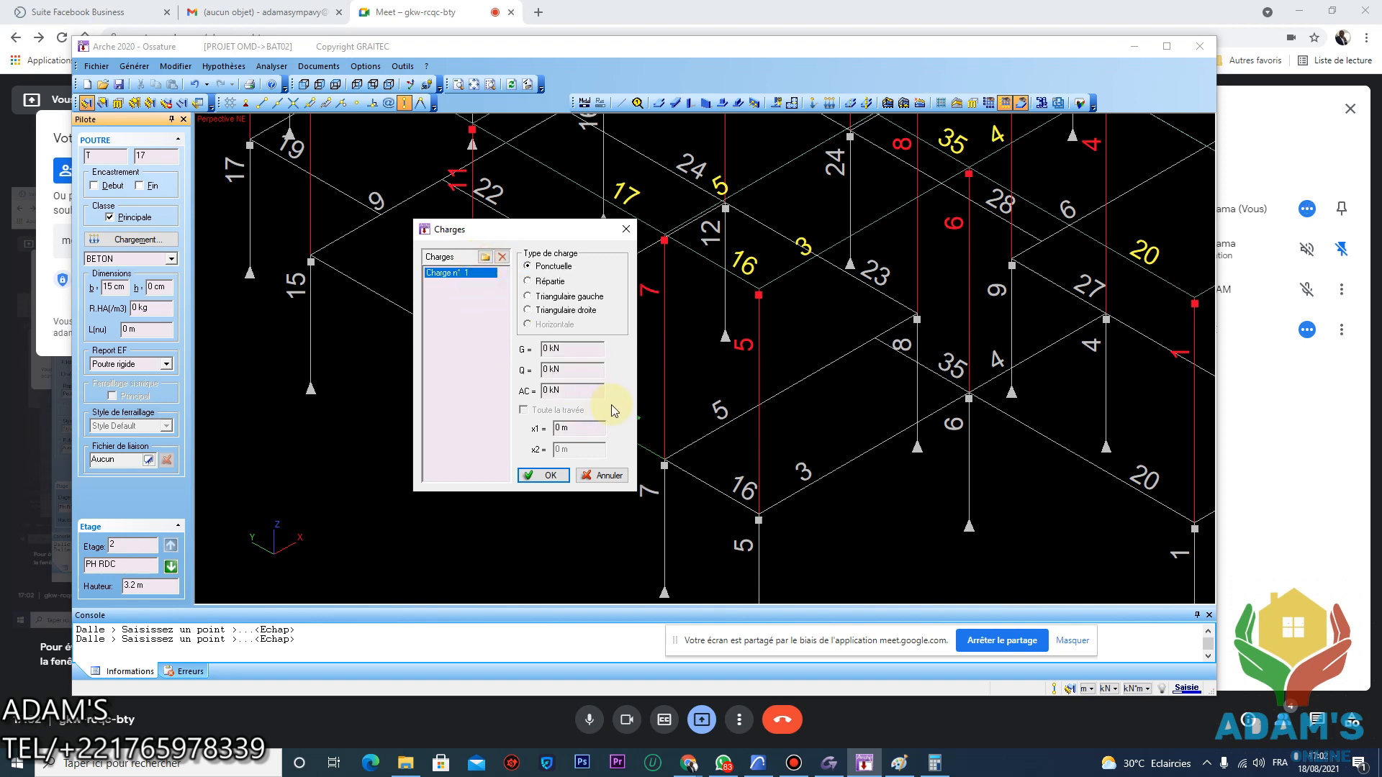
click(793, 763)
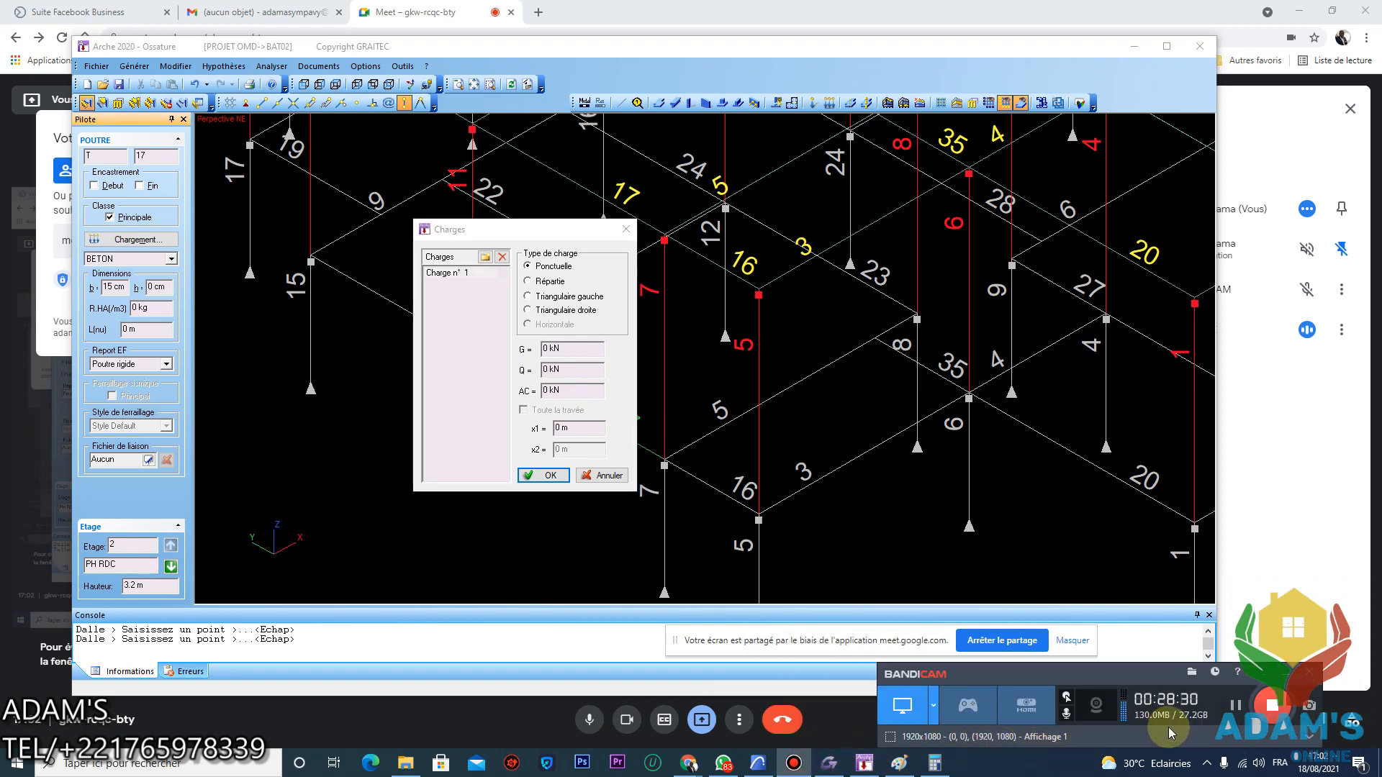
click(1287, 673)
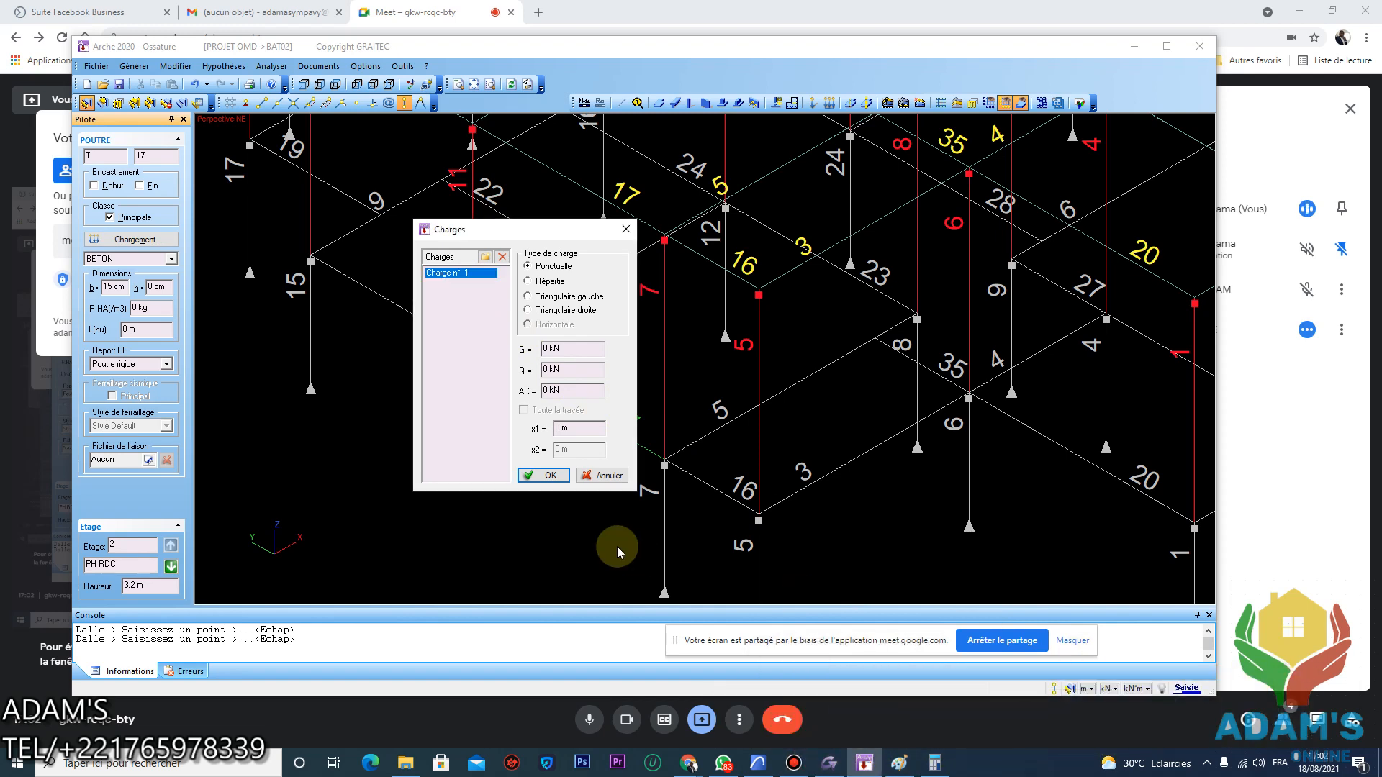
Define beam 17's load as distributed (Répartie) with a permanent load G of 7.92 kN
click(550, 285)
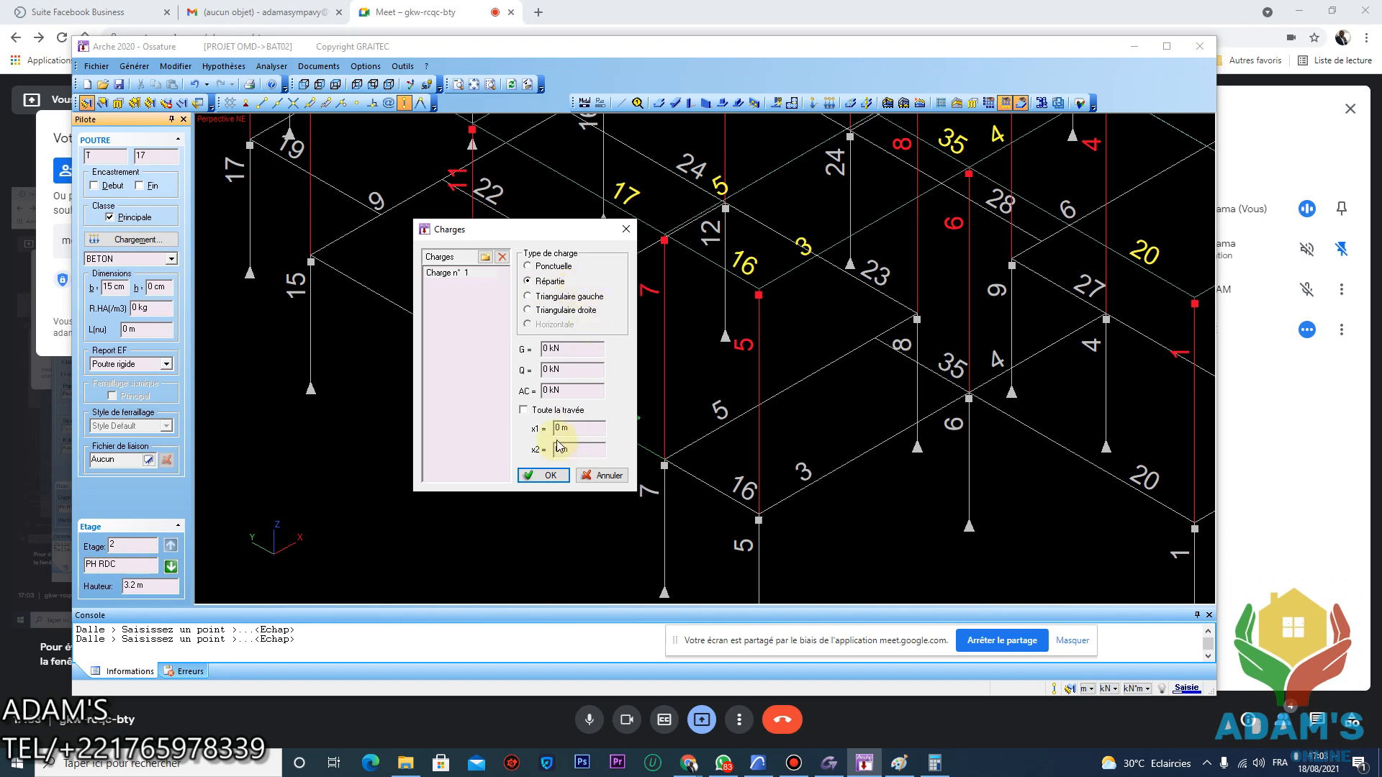
drag(558, 350, 468, 356)
text(7.92)
drag(575, 350, 493, 362)
key(Tab)
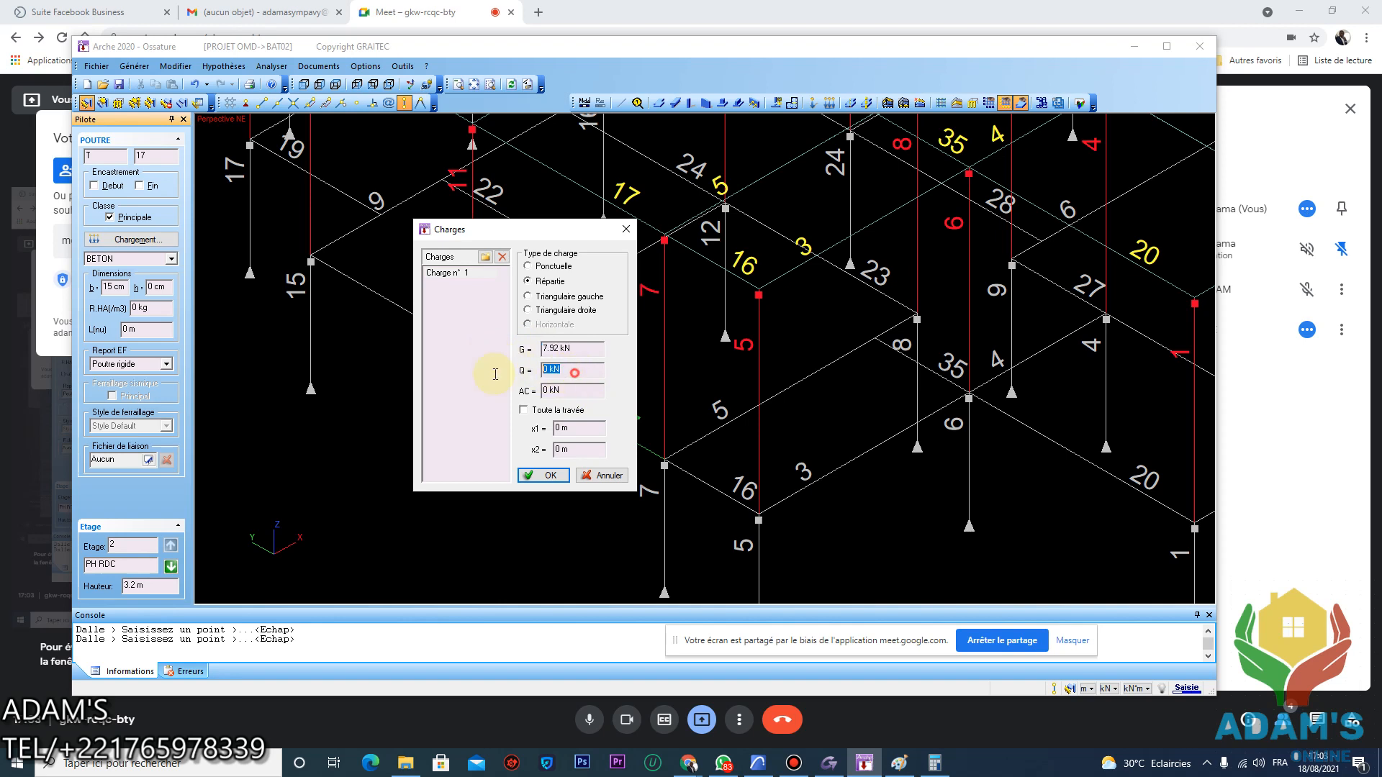
key(Tab)
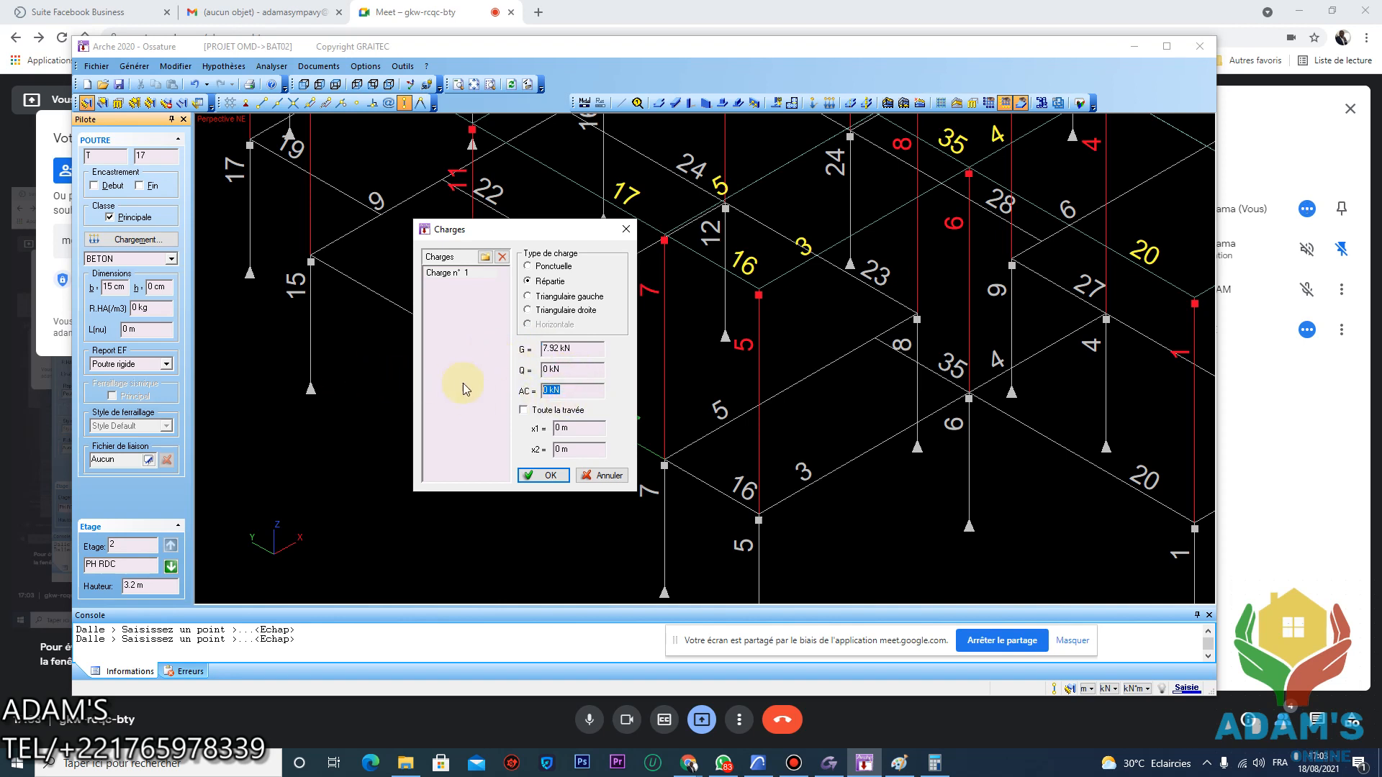
Apply the distributed load over beam 17's whole span (Toute la travée) and confirm the load definition
drag(527, 236, 270, 217)
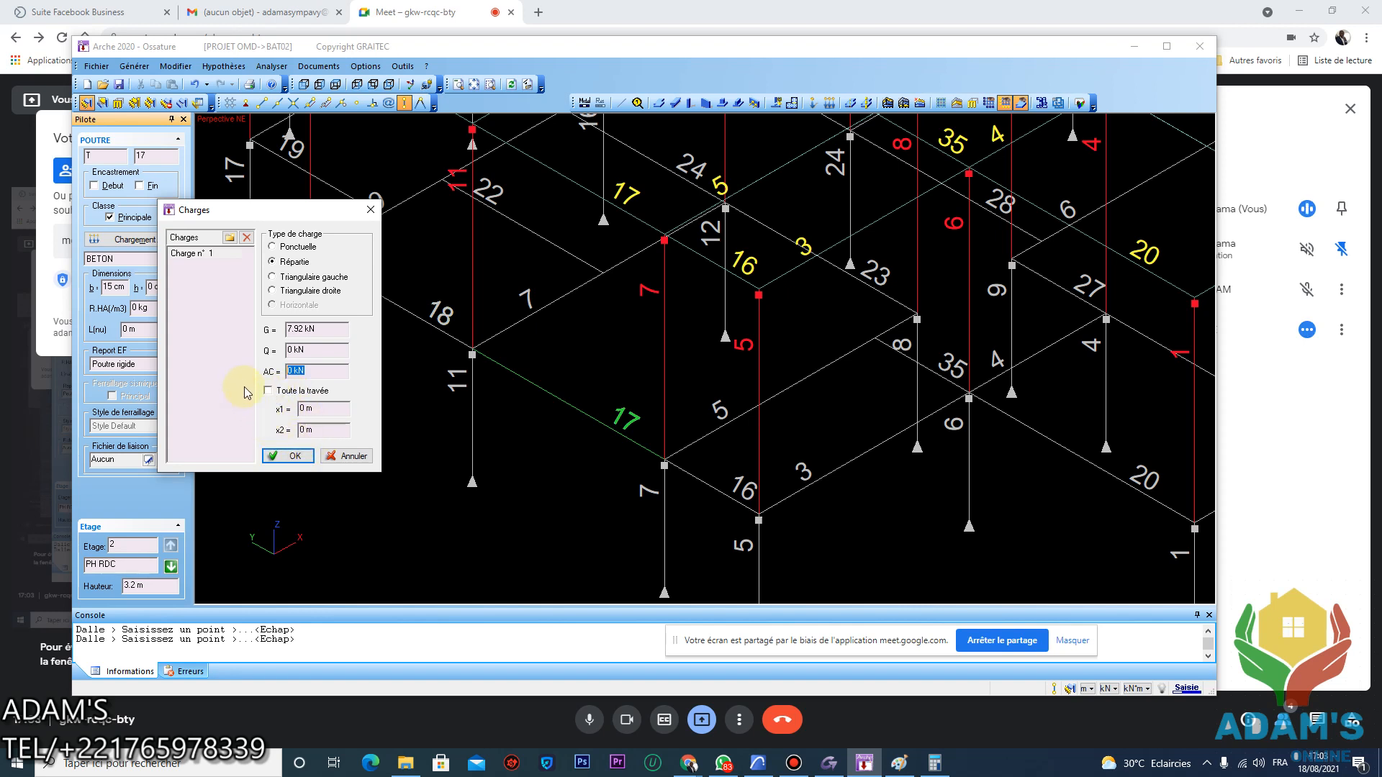
drag(327, 430, 258, 424)
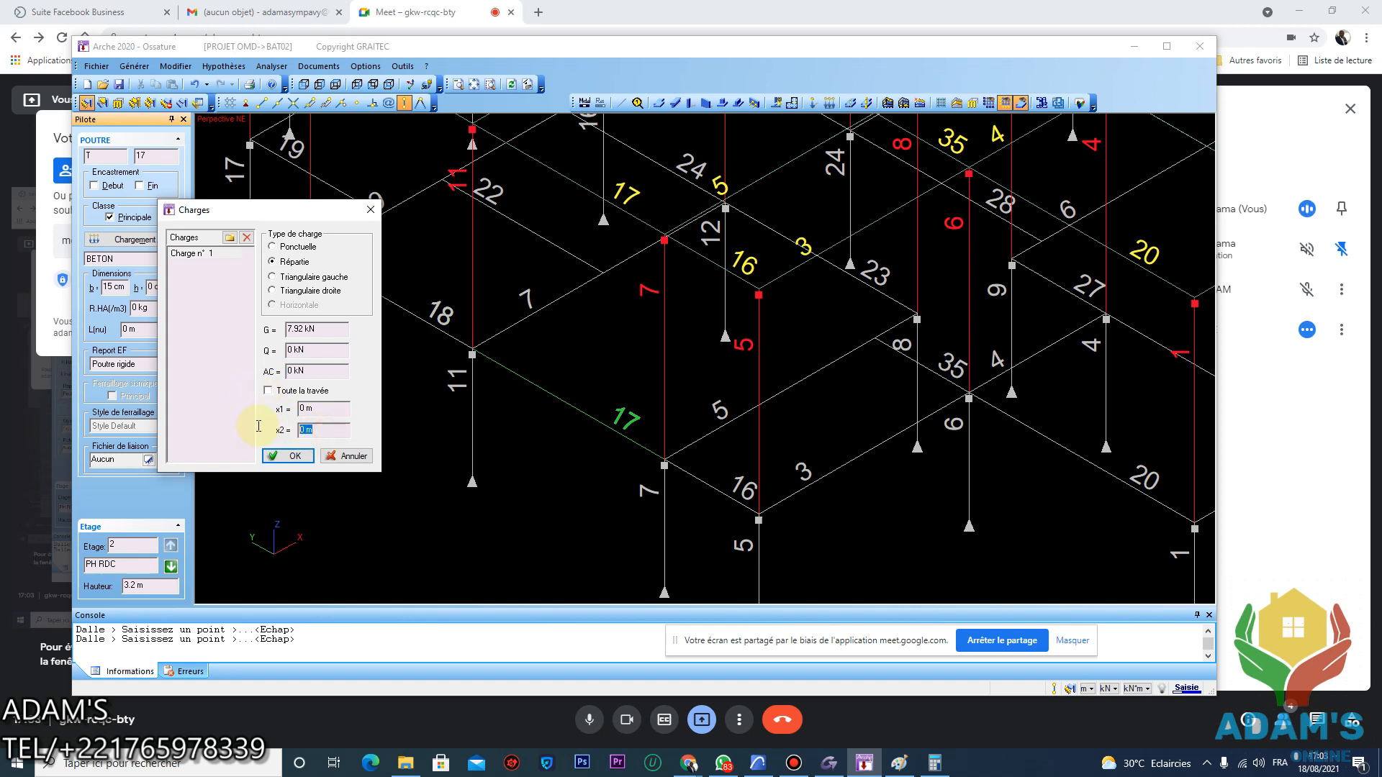
click(267, 390)
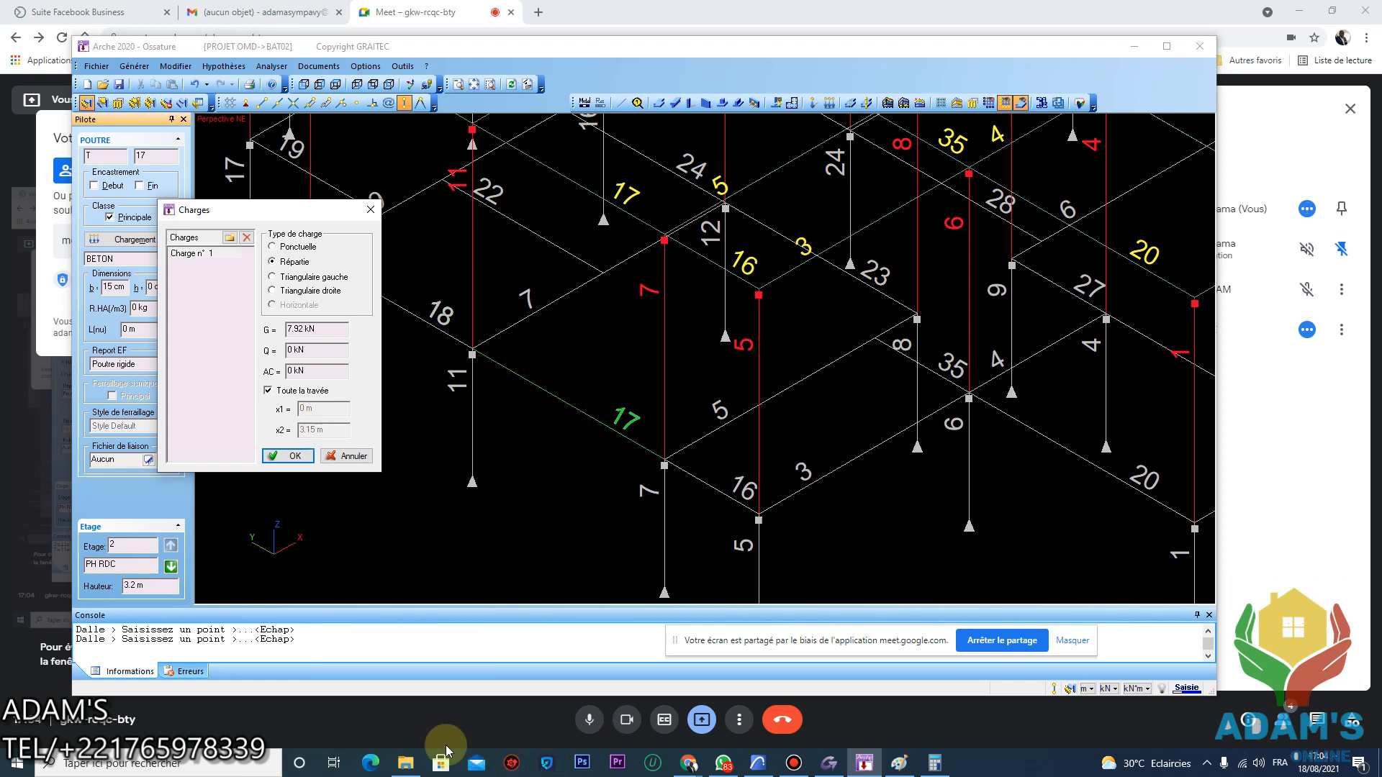
click(288, 454)
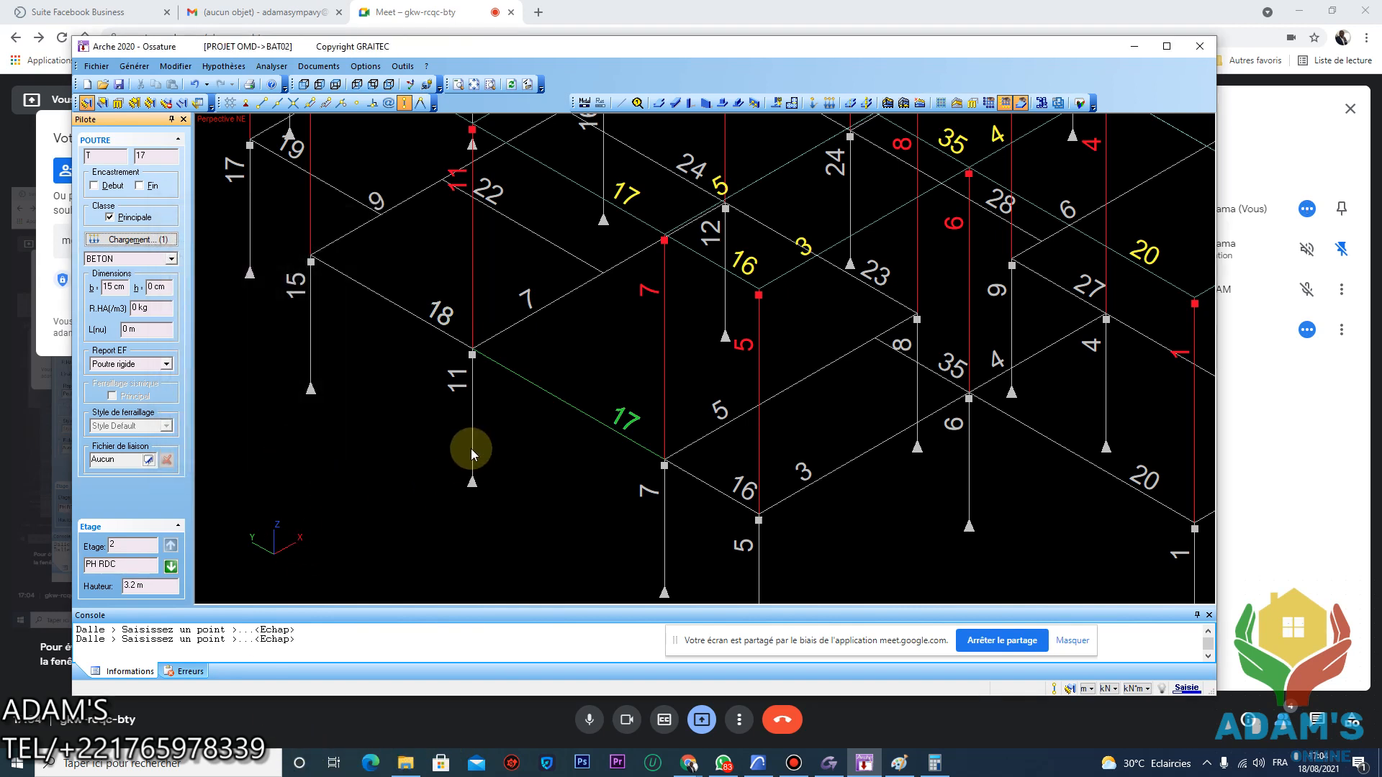
click(572, 477)
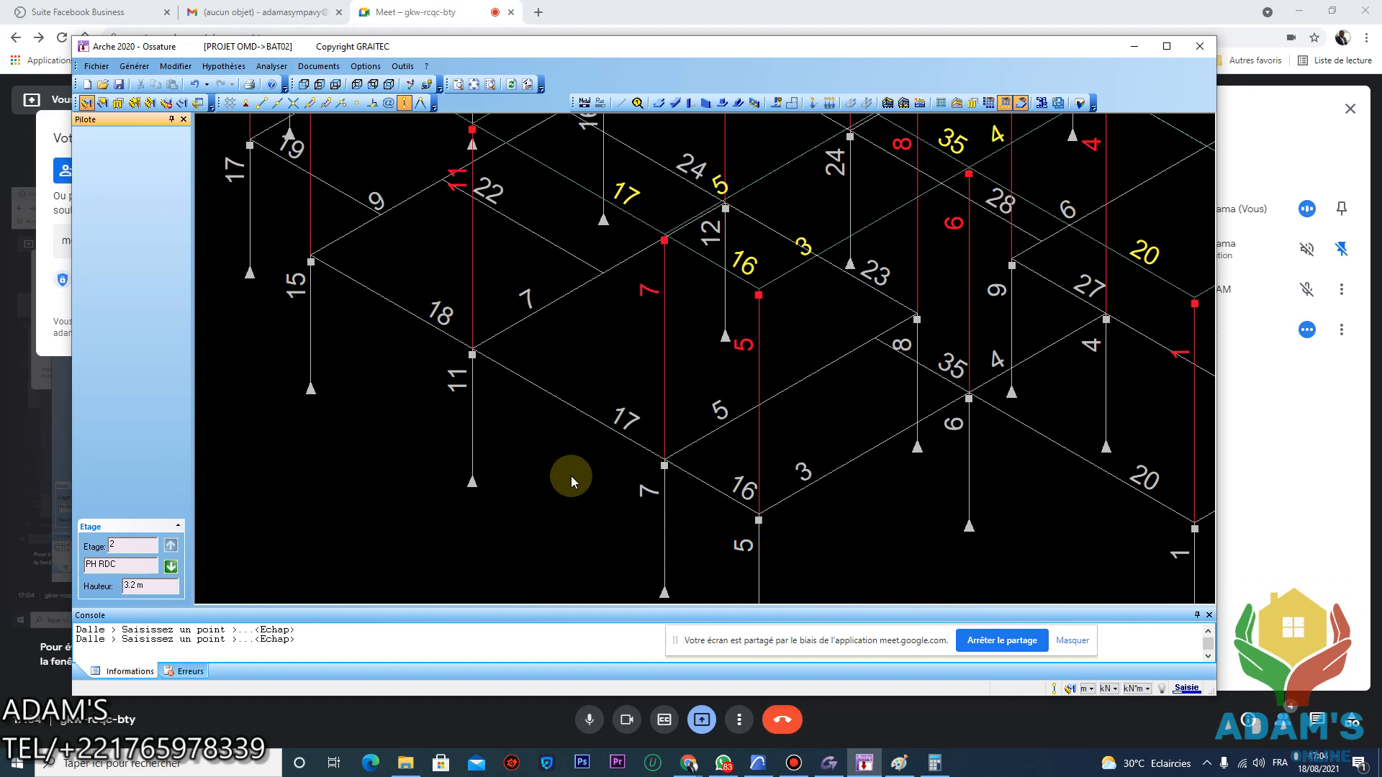
Check in beam 17's properties that a load is assigned to it
click(596, 423)
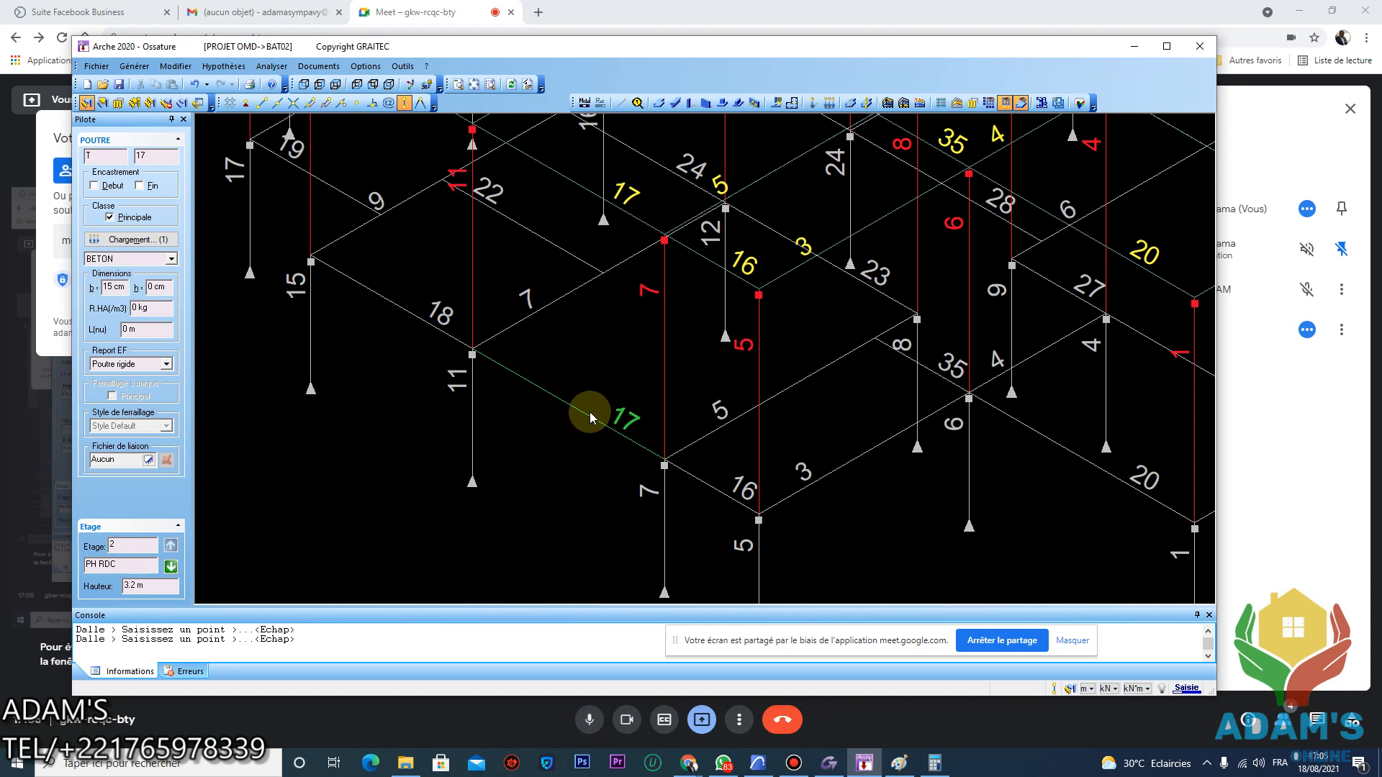
click(590, 408)
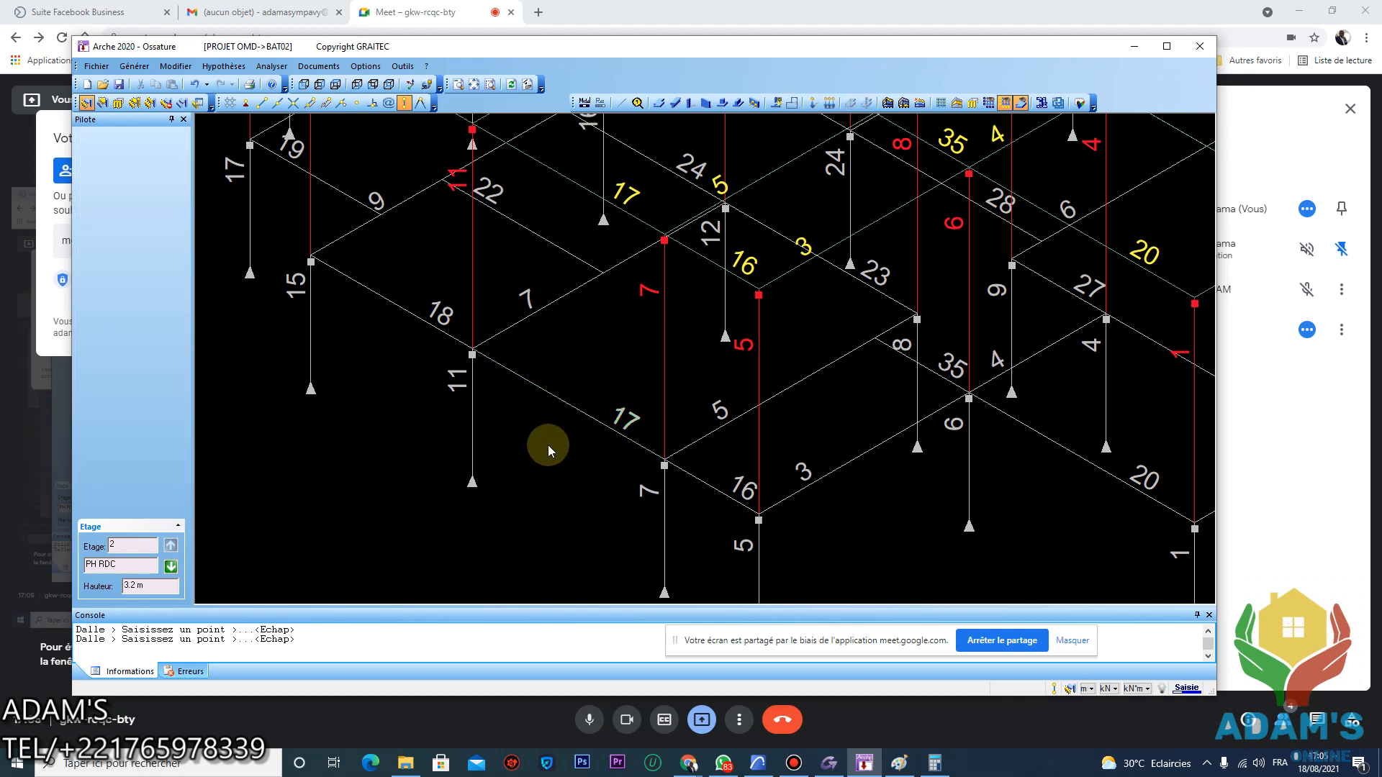
scroll(547, 445, down, 3)
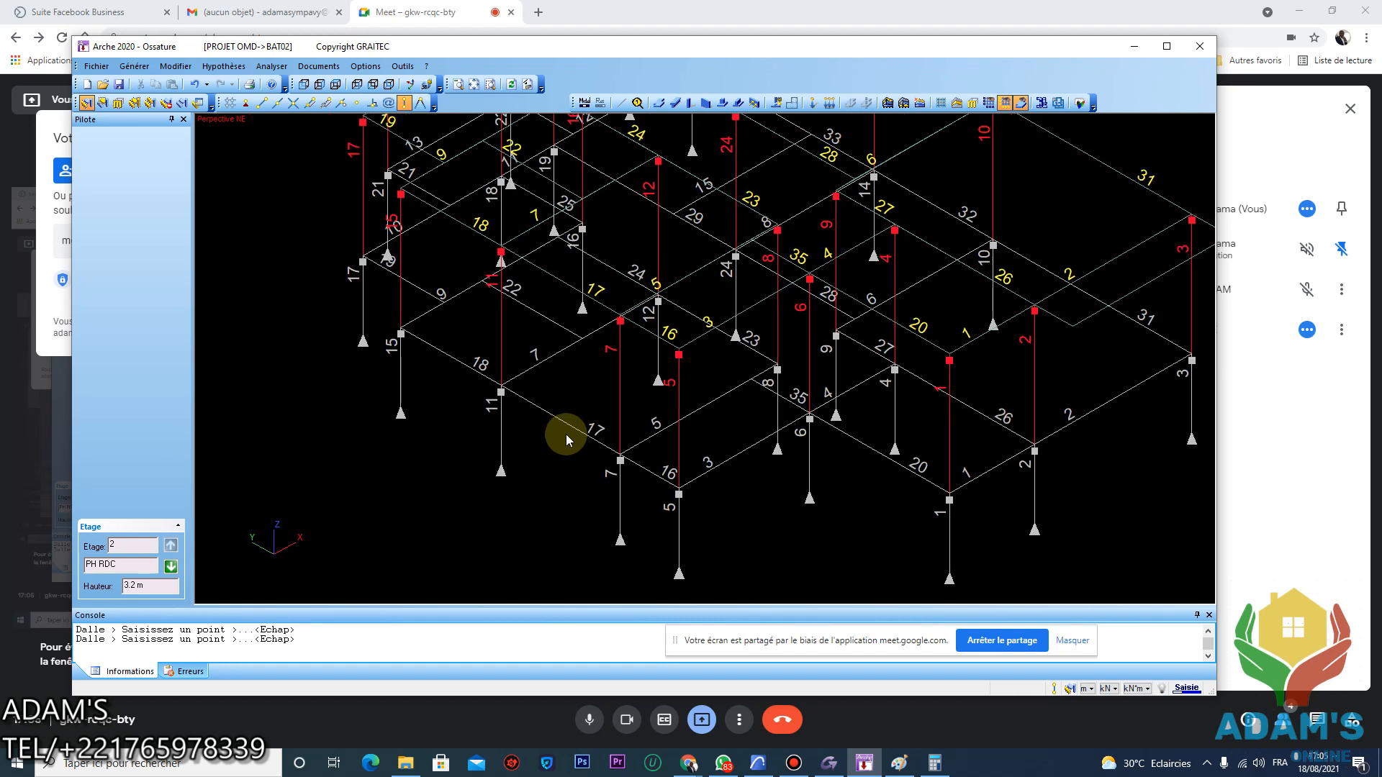
scroll(567, 435, up, 2)
click(561, 430)
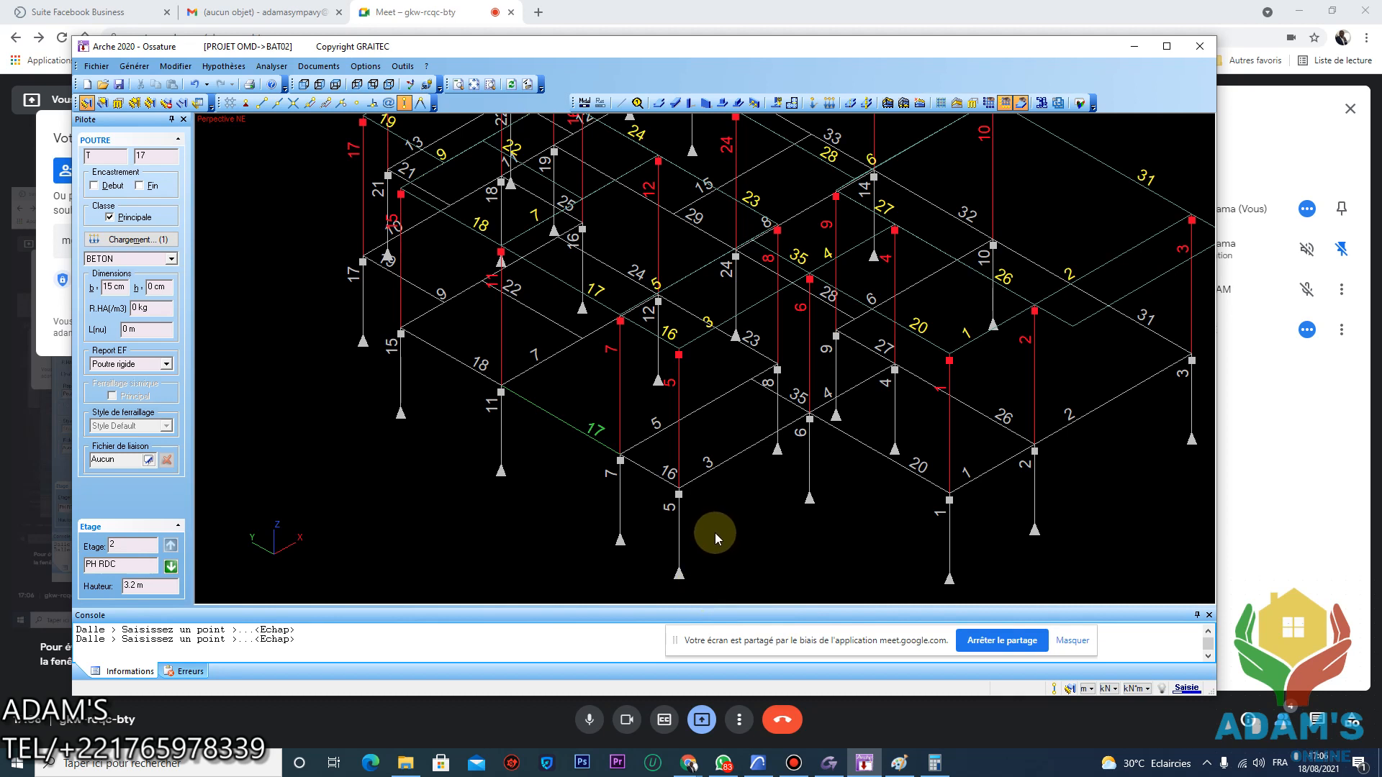
Examine the layout of beams and columns across both storeys of the frame model
scroll(625, 444, down, 3)
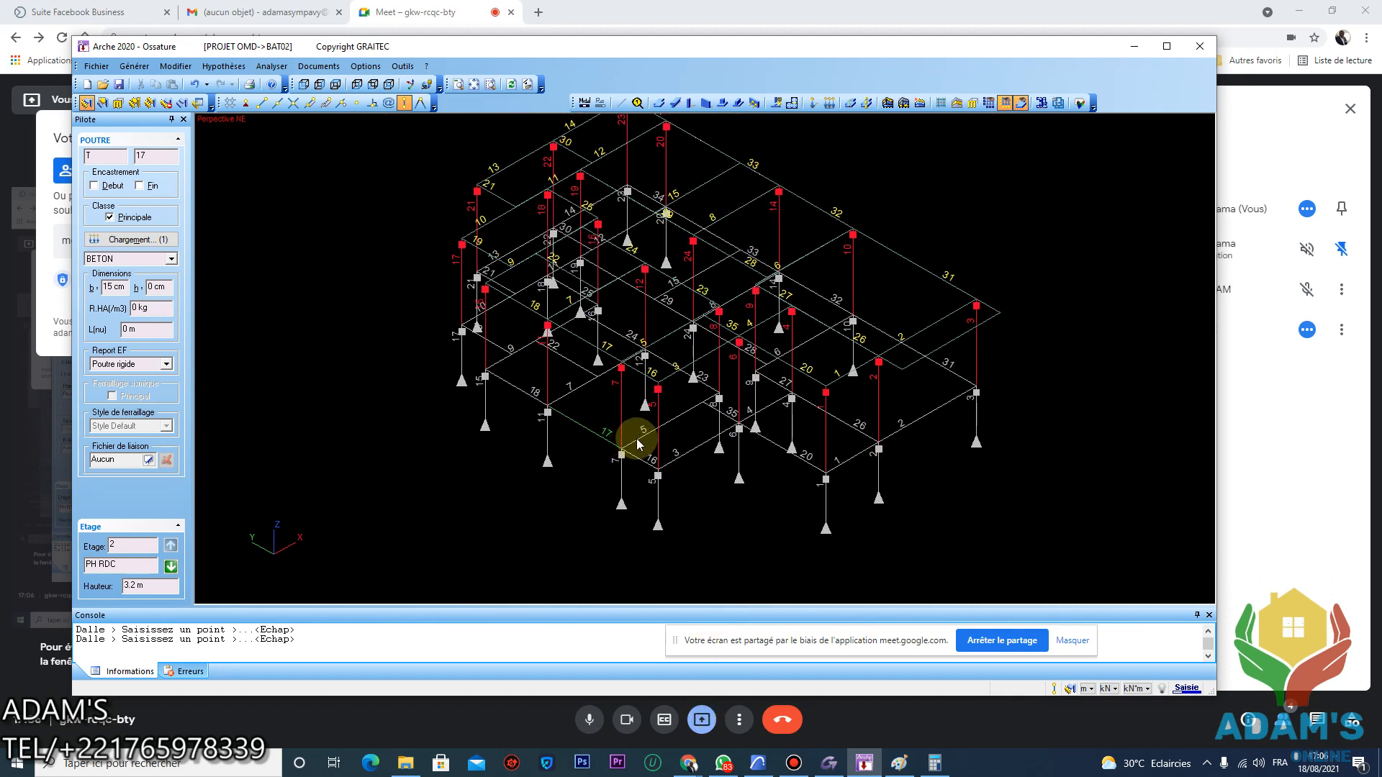
scroll(640, 436, down, 2)
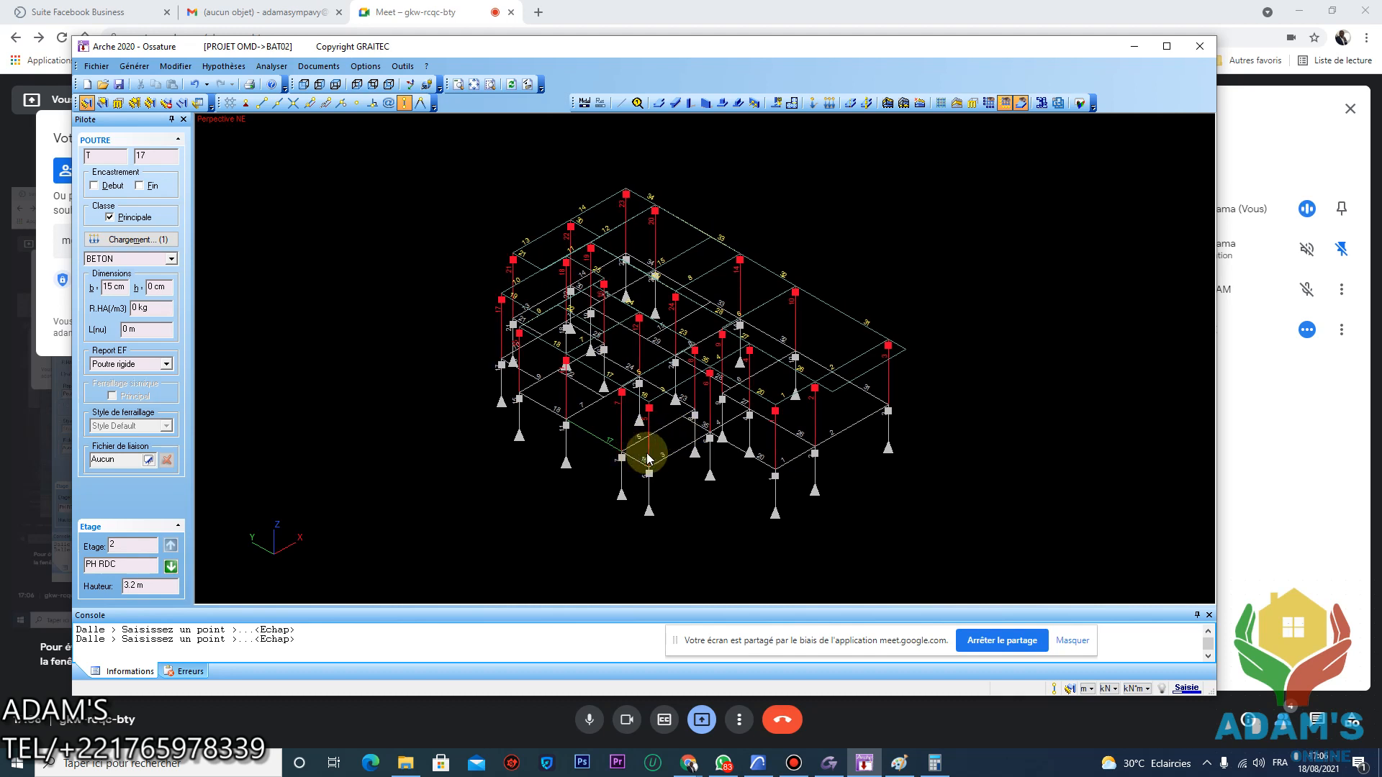
middle_drag(635, 456, 716, 451)
scroll(799, 339, up, 4)
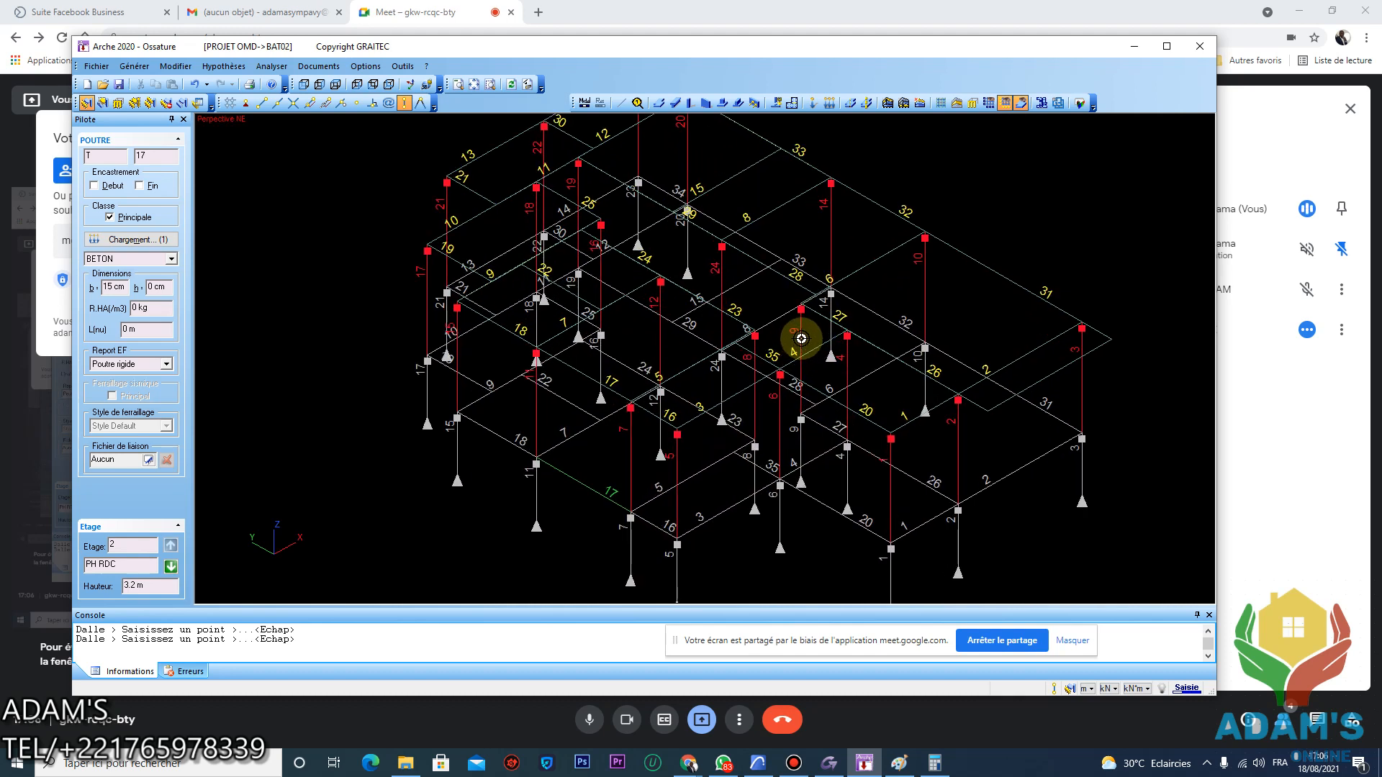
scroll(805, 335, down, 1)
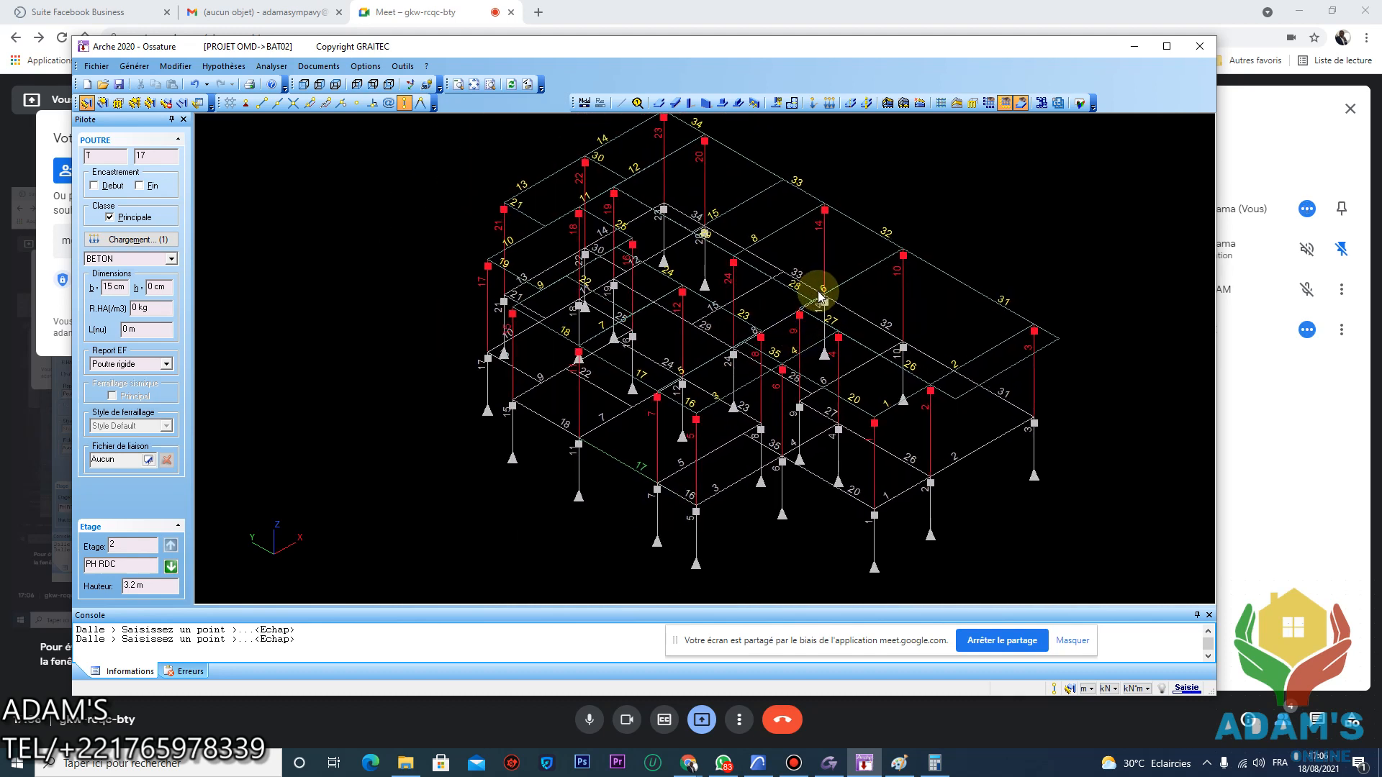
middle_drag(812, 293, 787, 299)
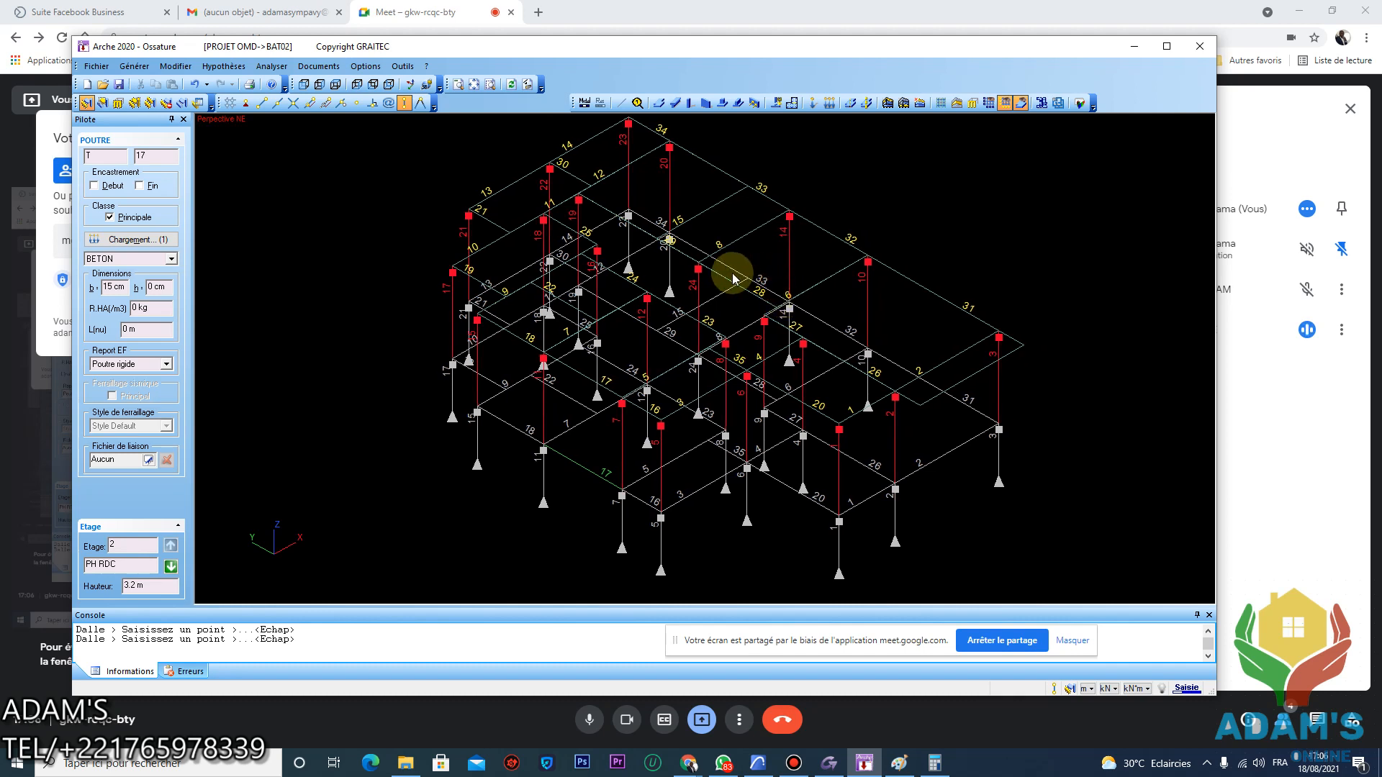
scroll(828, 443, up, 2)
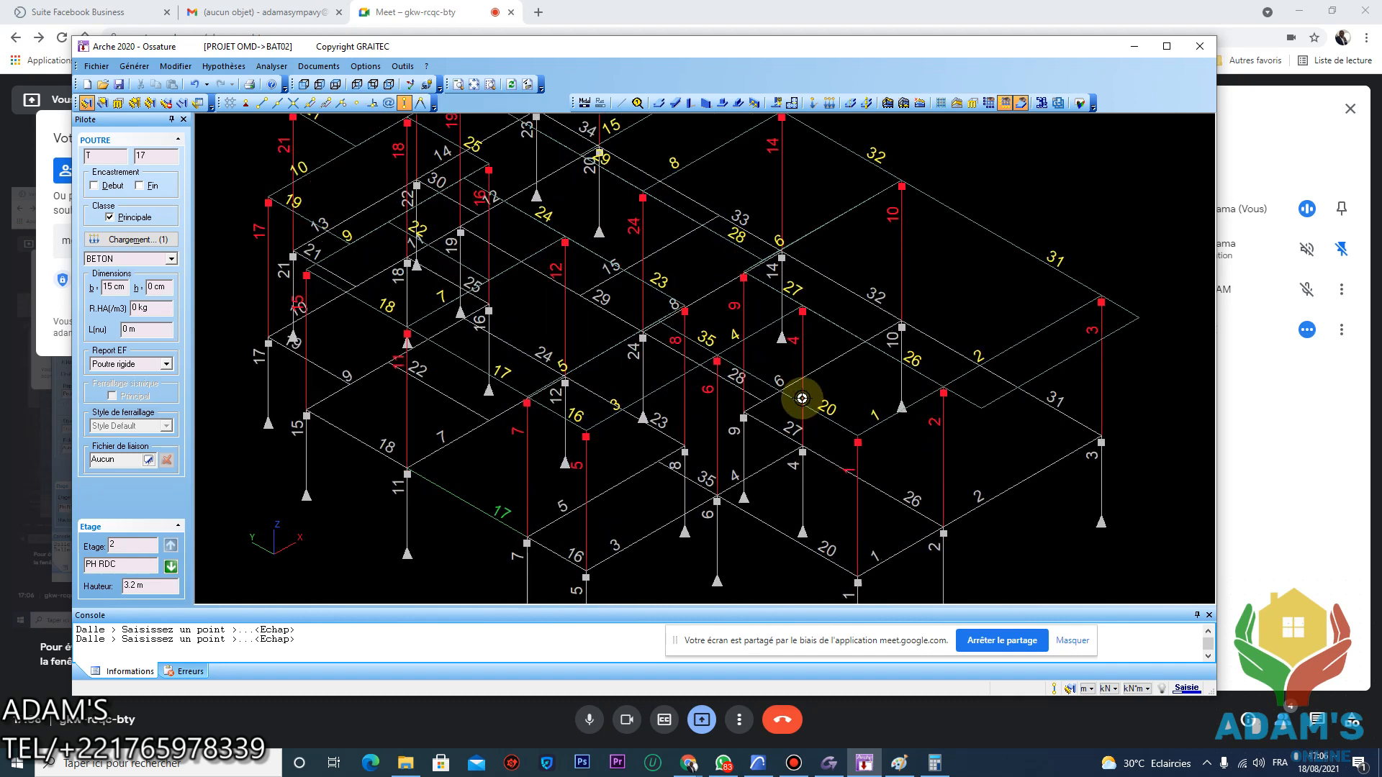
scroll(782, 385, down, 2)
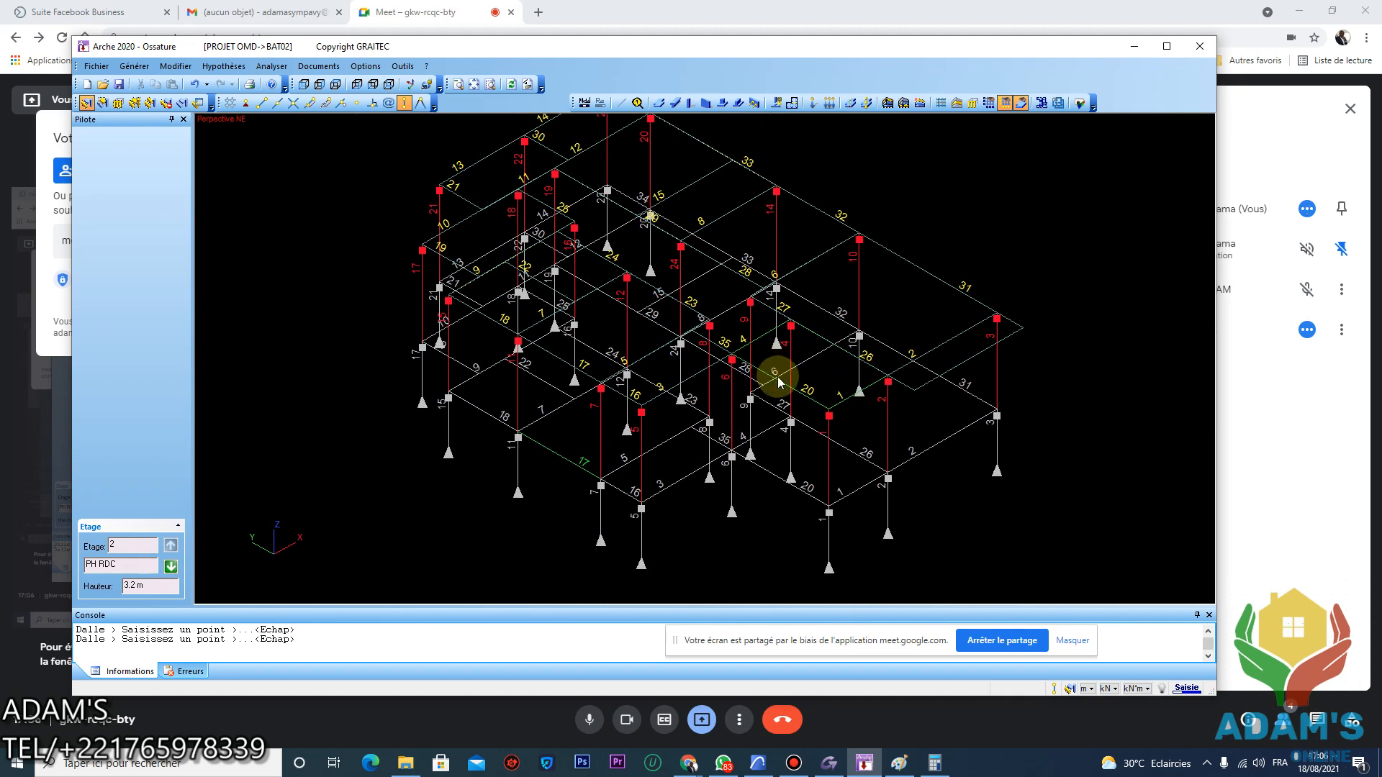
Display the frame's storey 2 (PH RDC) in plan view
scroll(791, 383, up, 3)
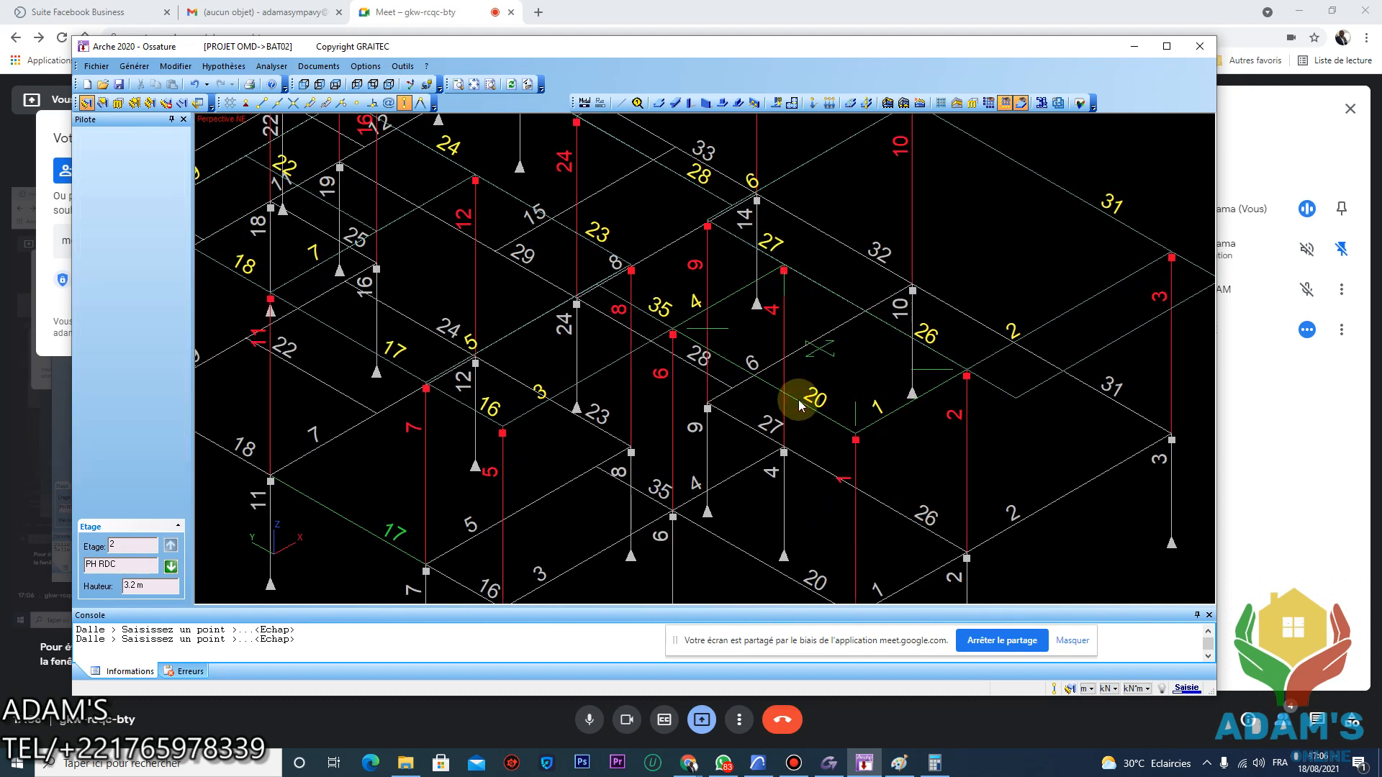
scroll(798, 400, down, 2)
scroll(768, 353, down, 1)
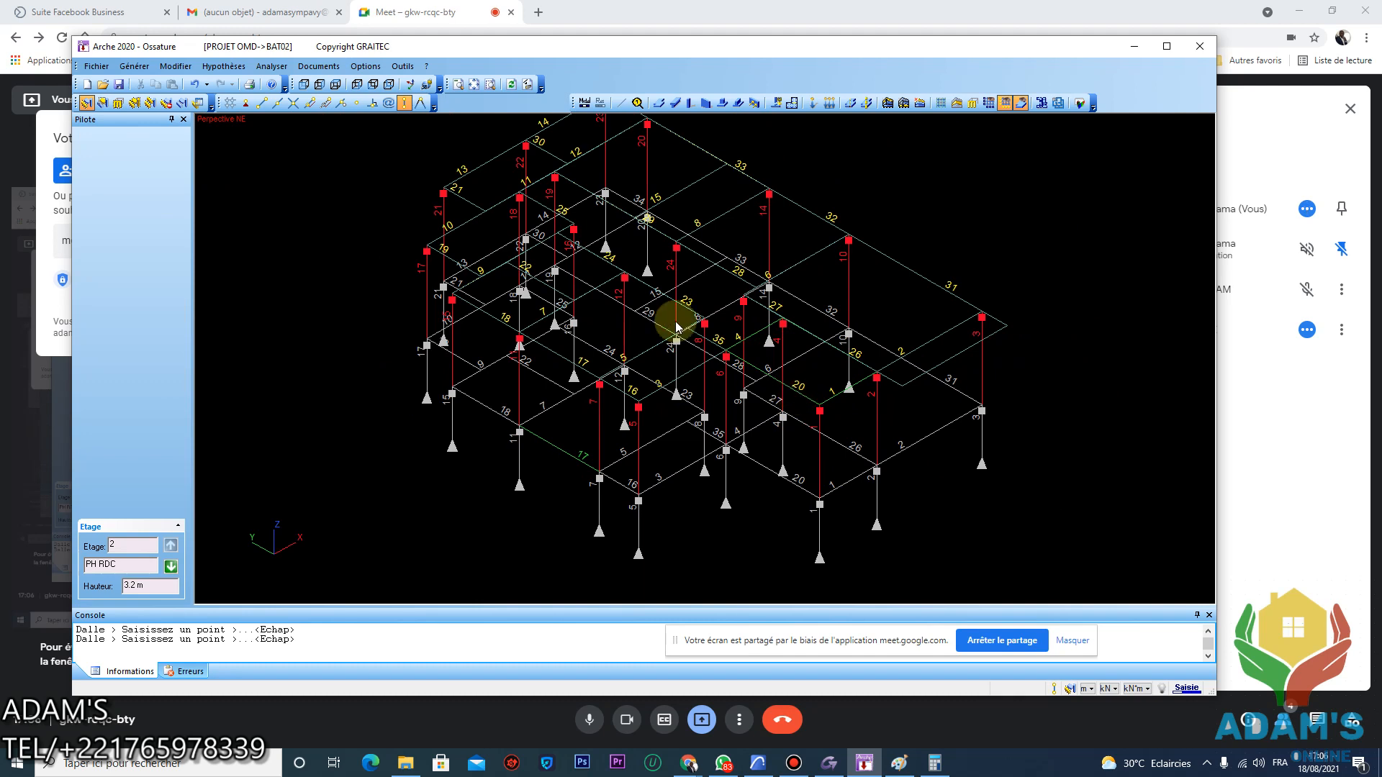
scroll(797, 360, up, 2)
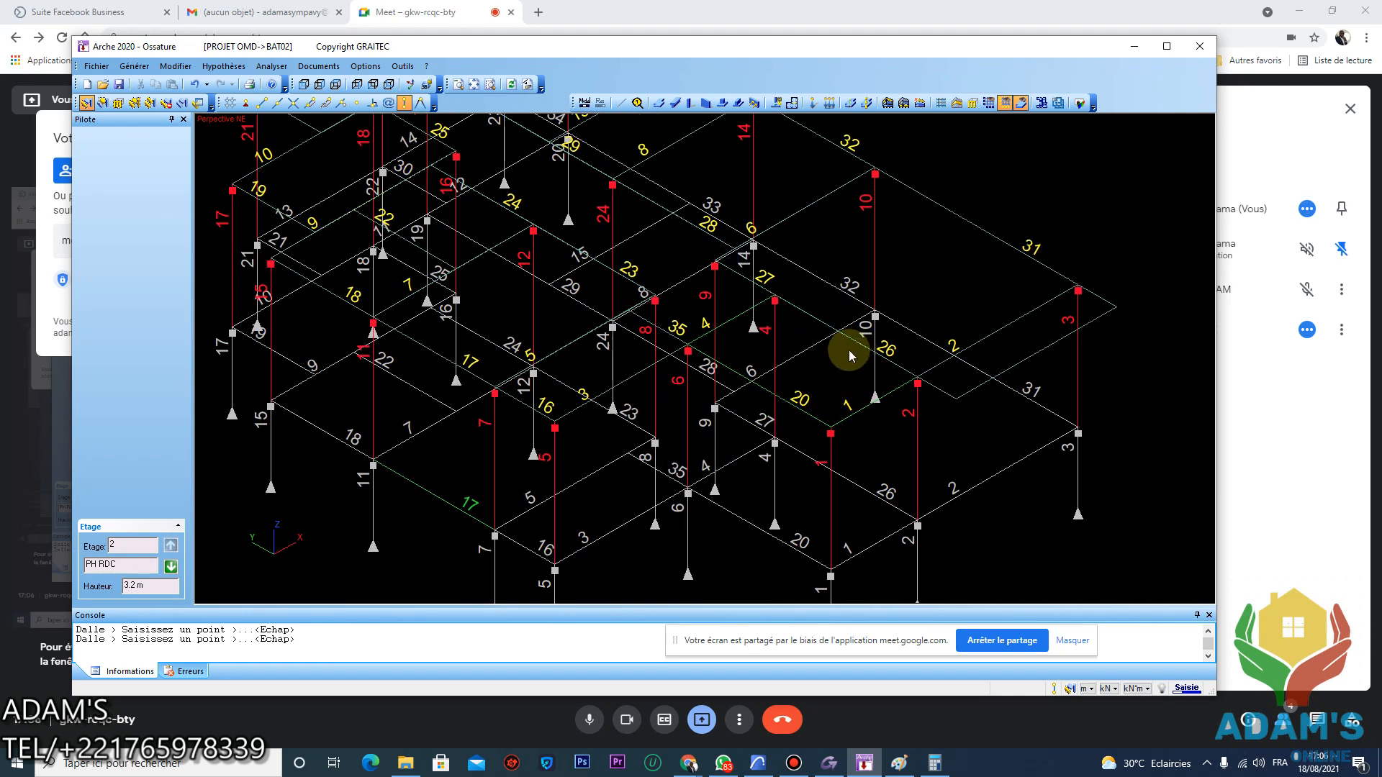
scroll(797, 389, down, 2)
middle_drag(972, 457, 866, 463)
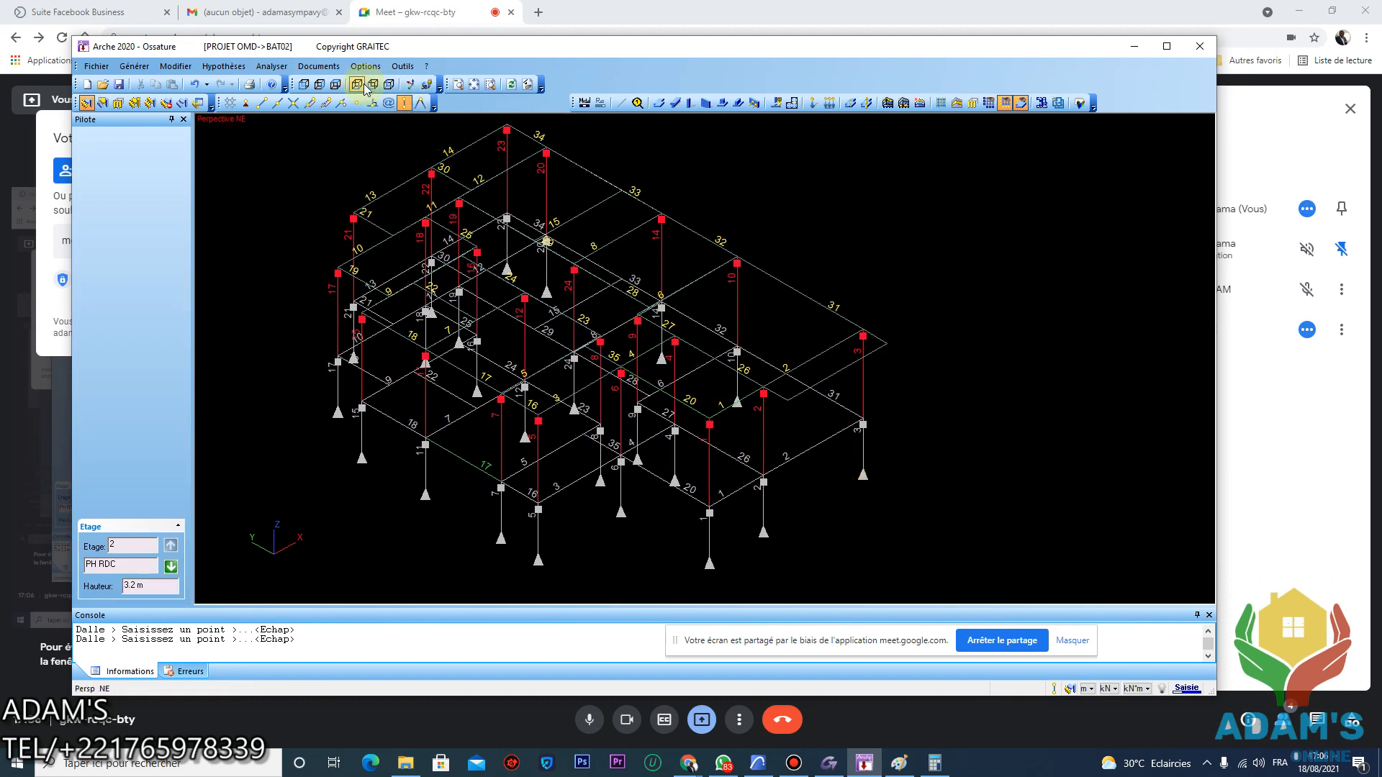
click(336, 85)
scroll(602, 299, down, 2)
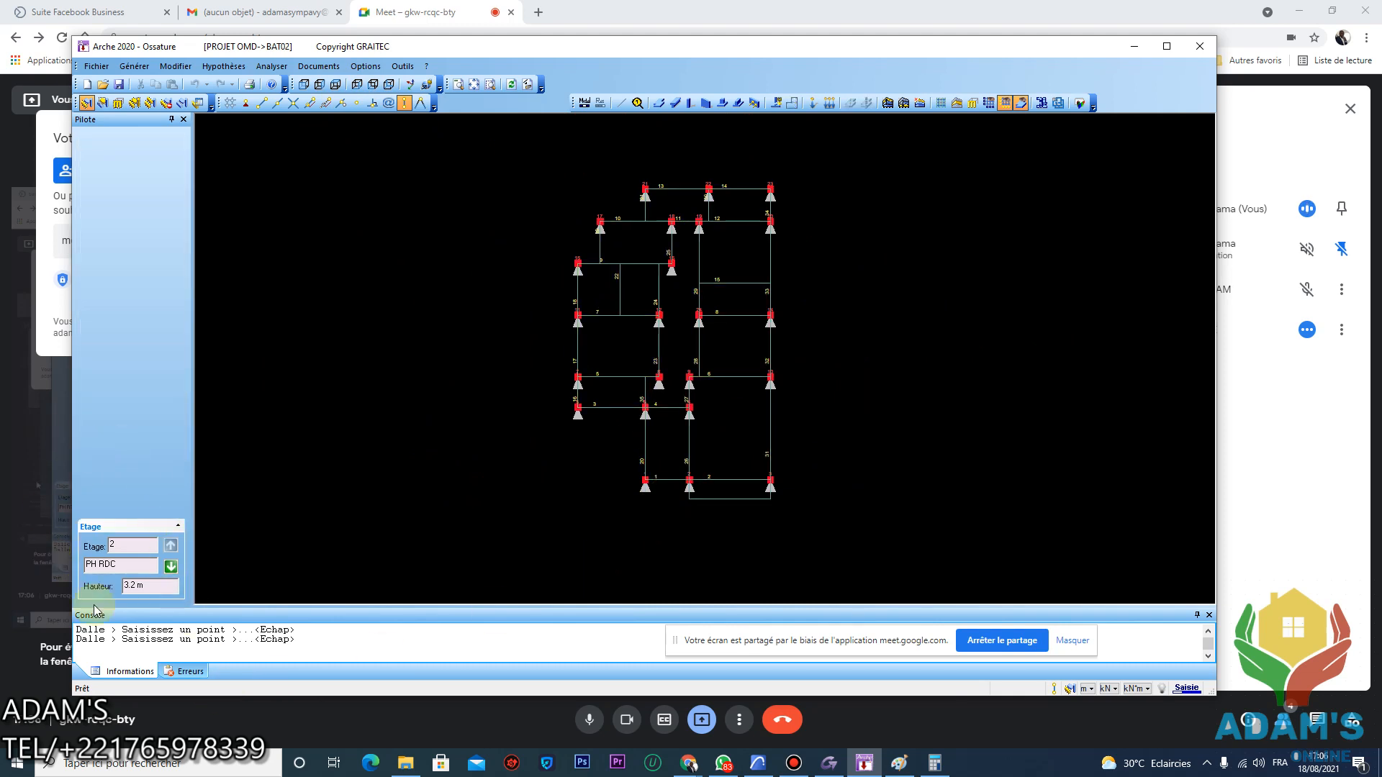
click(88, 564)
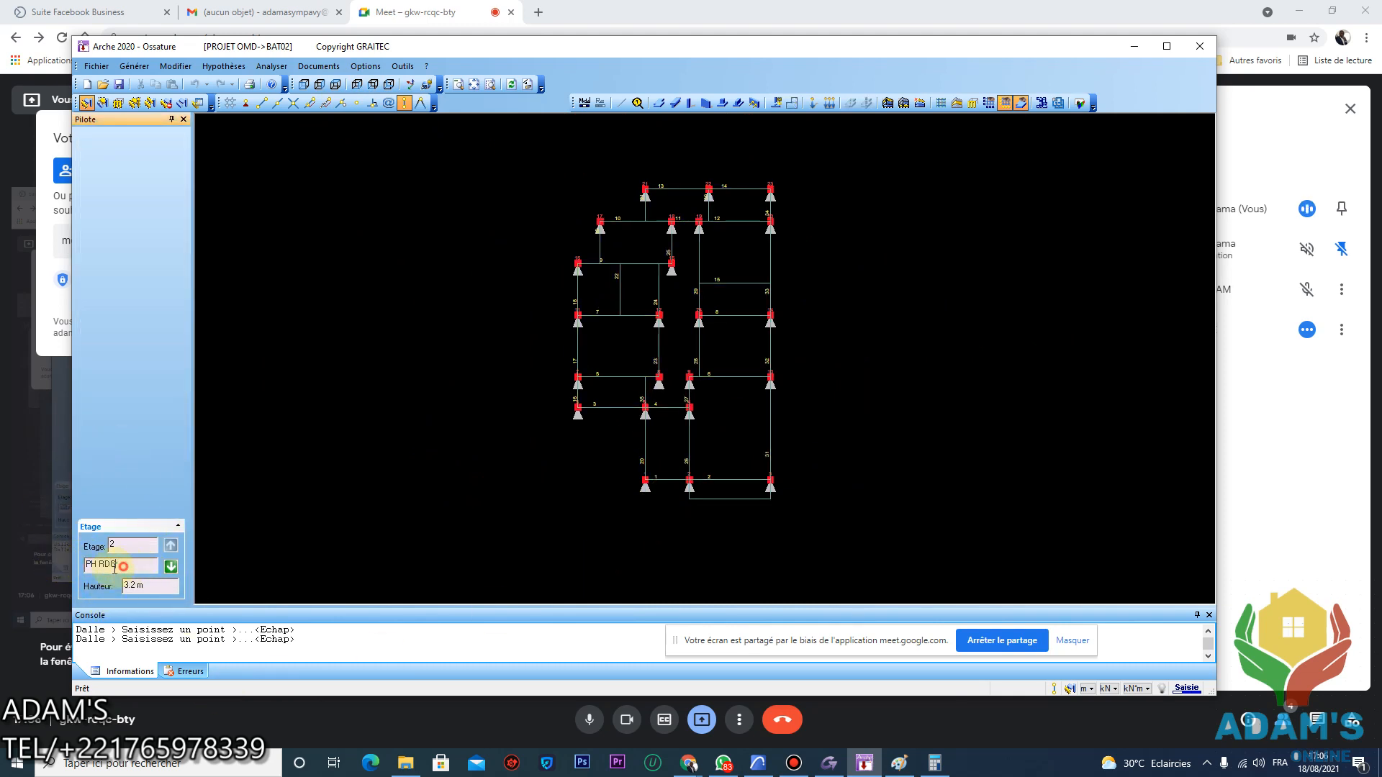
Set the surcharge Q of slab D6, between beams 1 and 4, to 2.5 kN per m²
click(654, 476)
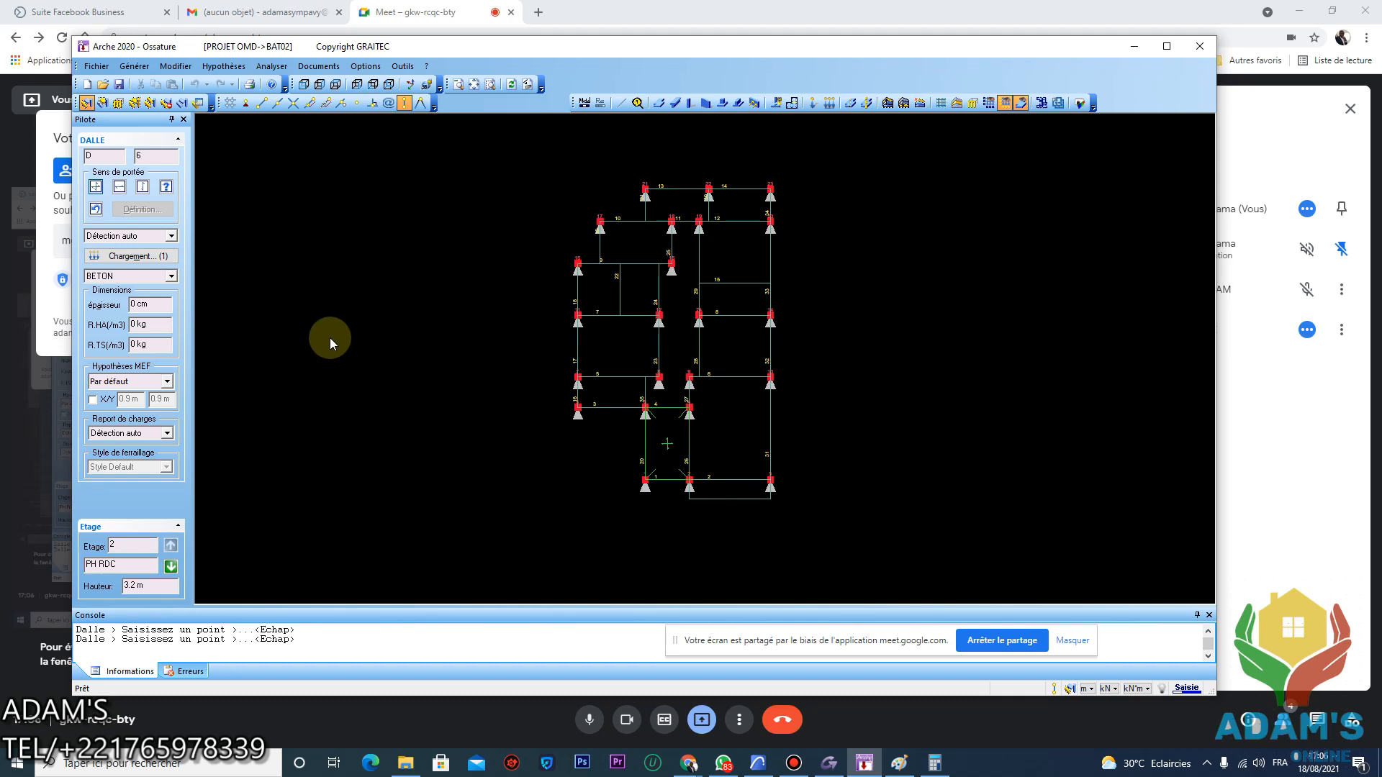
click(151, 257)
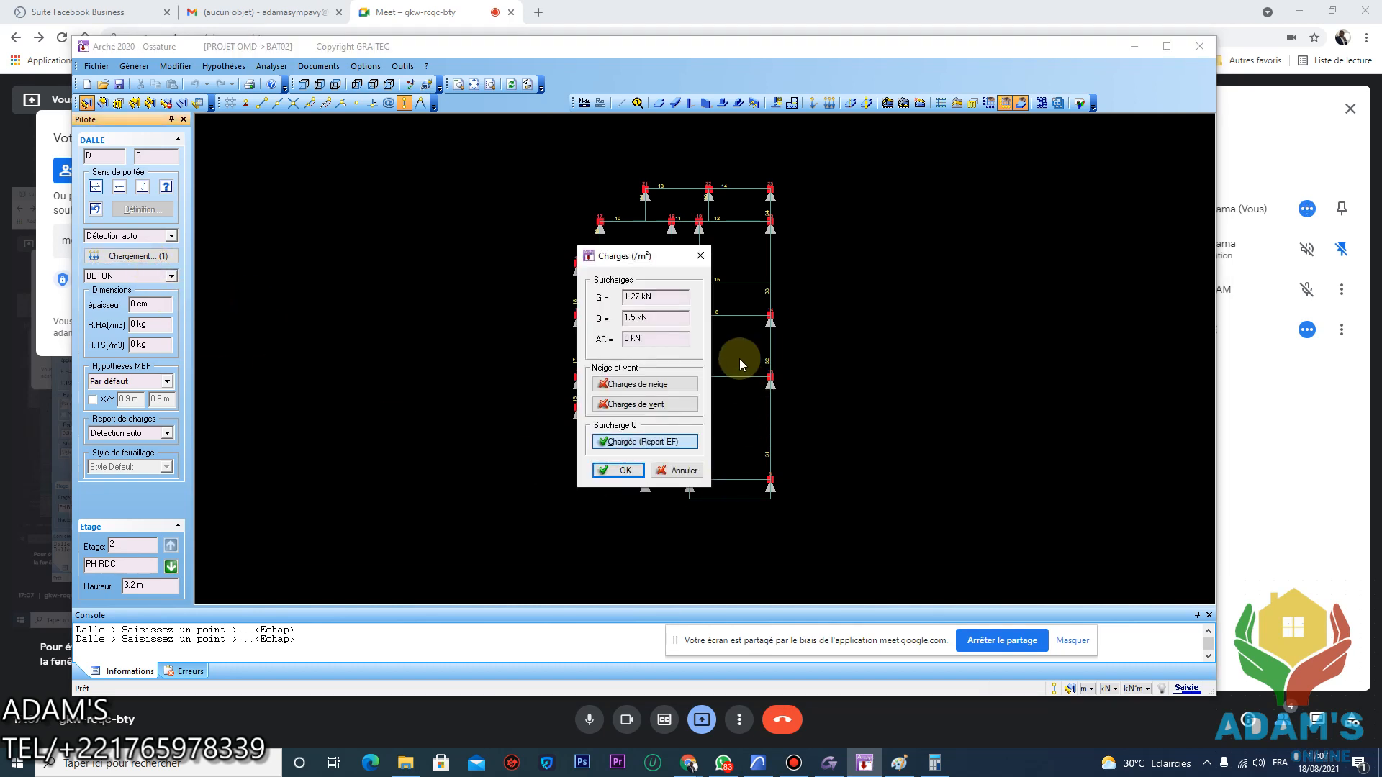
drag(664, 257, 489, 246)
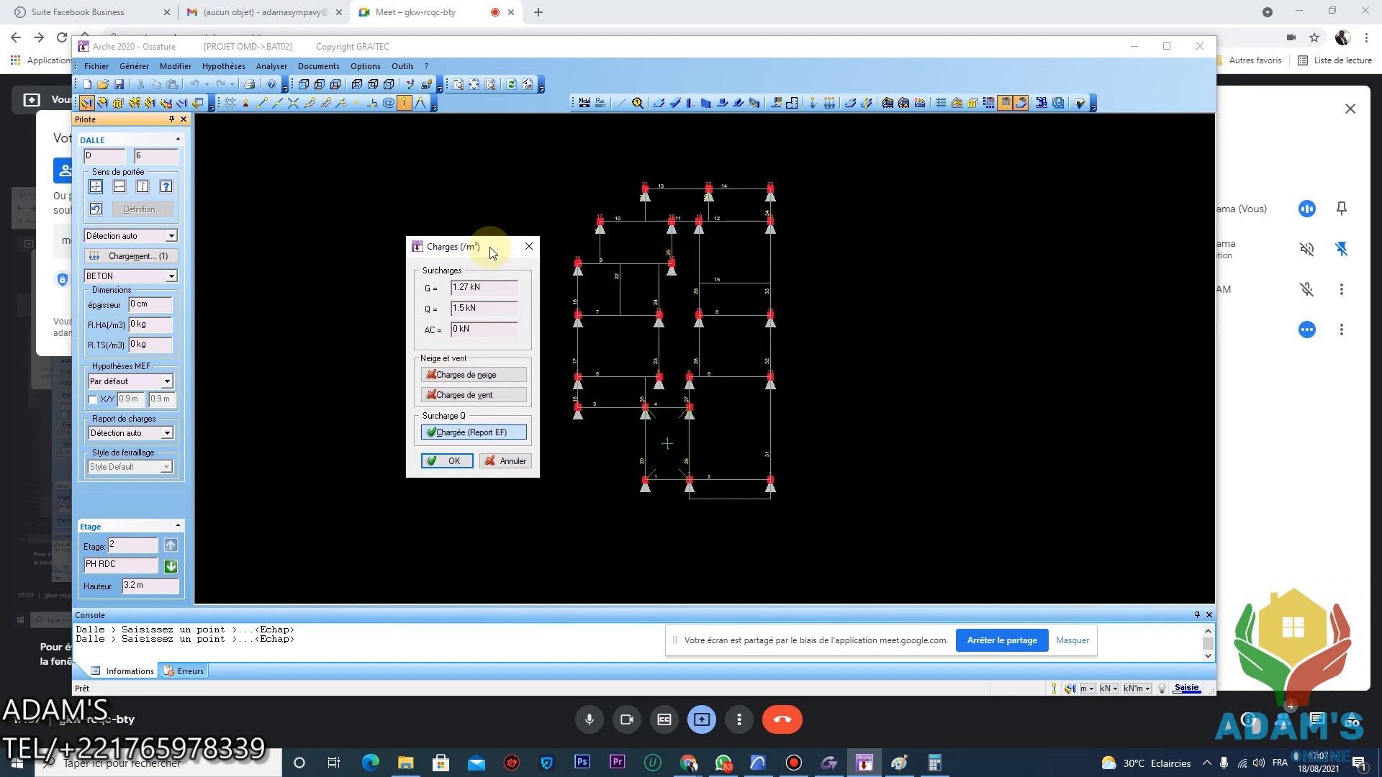
drag(466, 308, 494, 323)
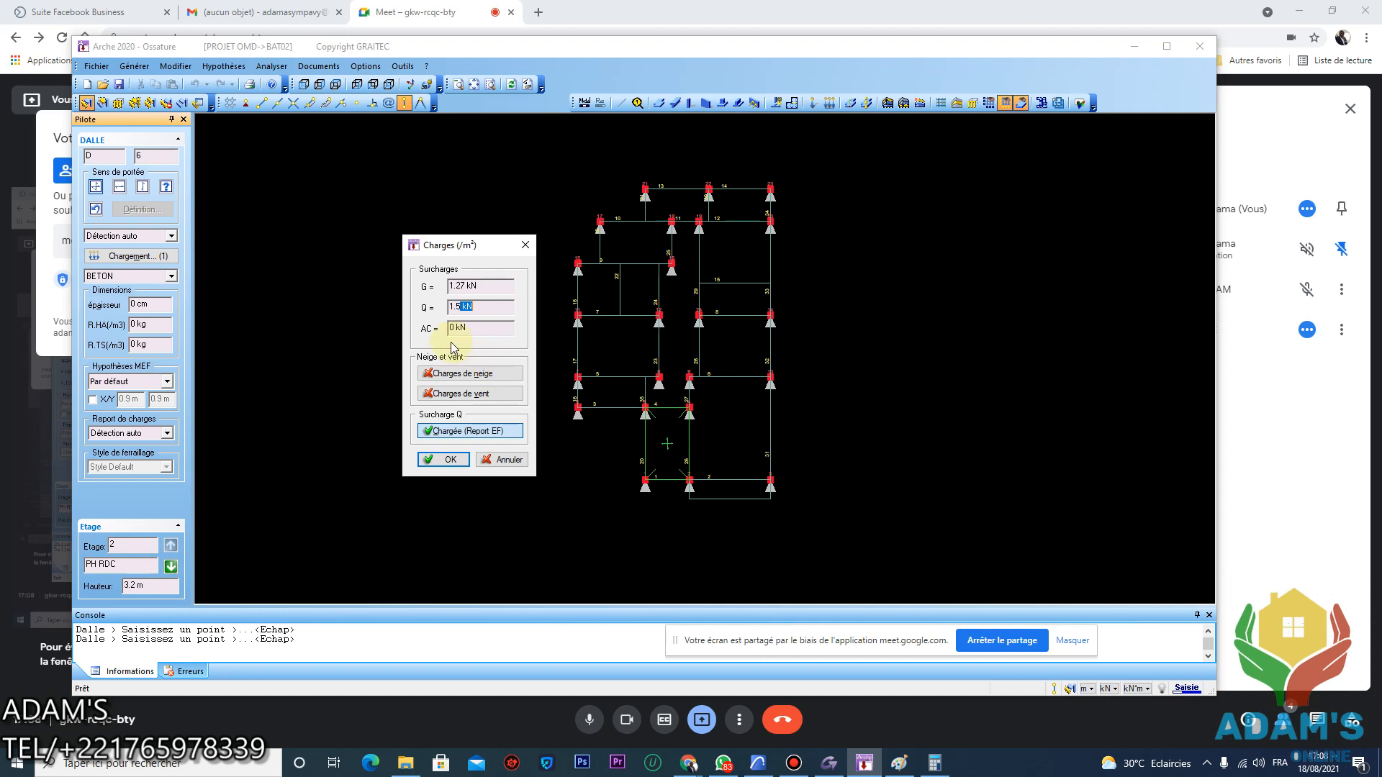
double_click(455, 306)
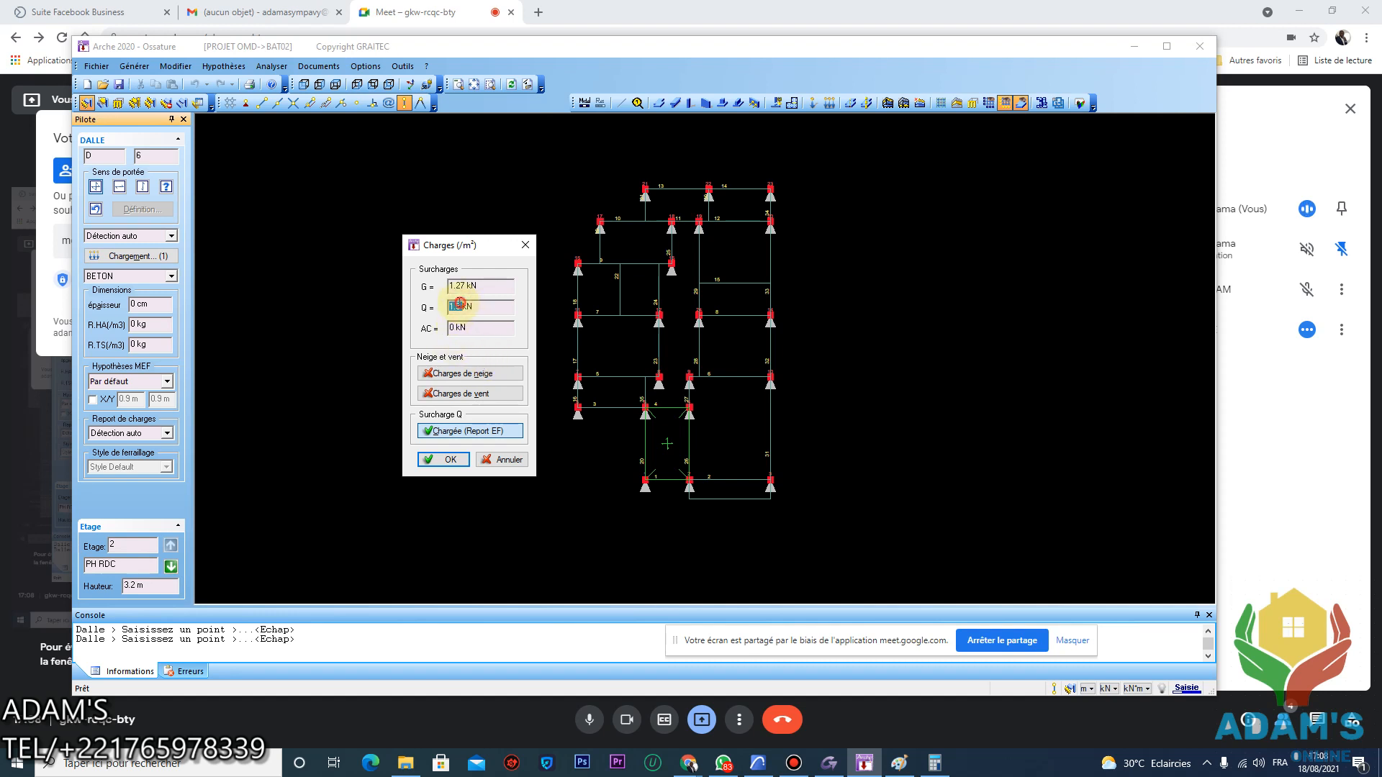
text(2.5)
Save the model when prompted, then set slab D6's surcharge G to 2.5 kN per m² and confirm its loads
drag(465, 285, 429, 289)
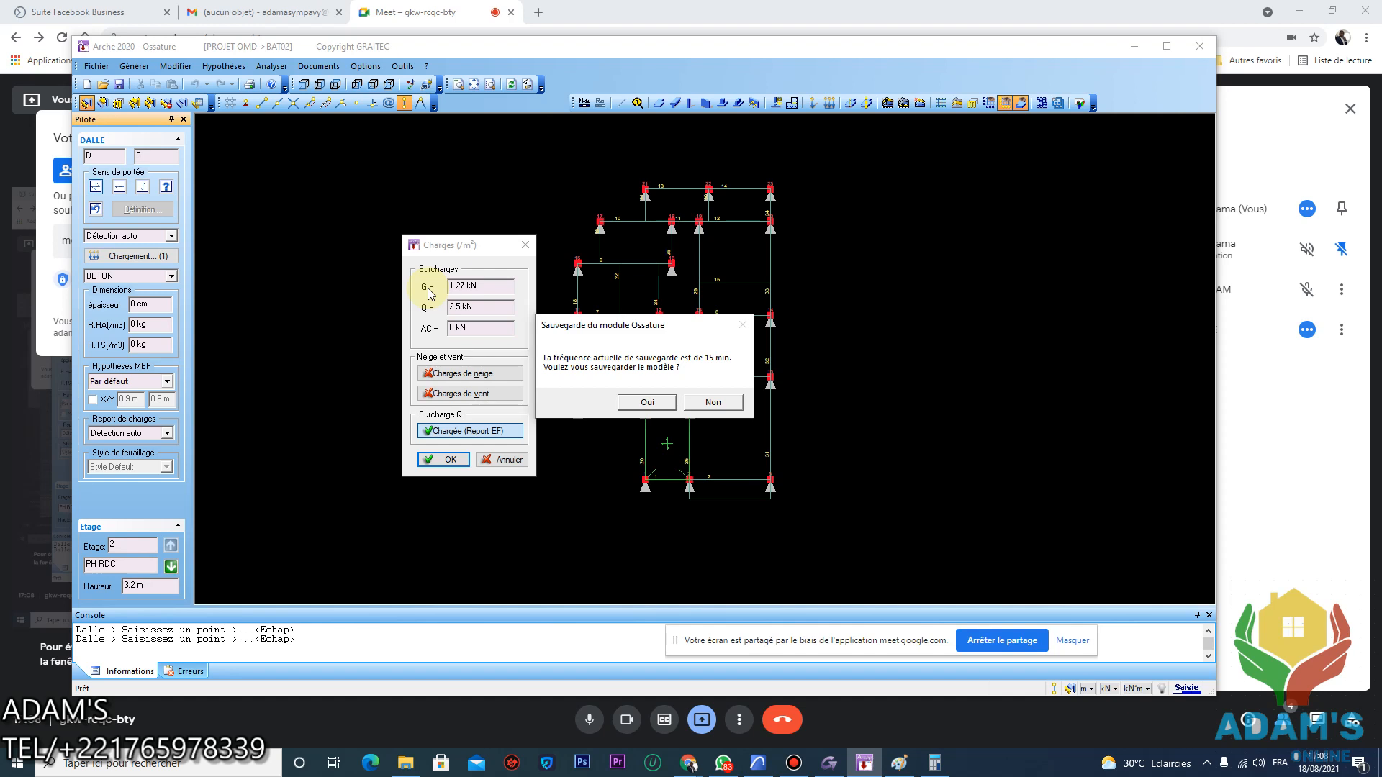
click(647, 402)
drag(468, 287, 434, 290)
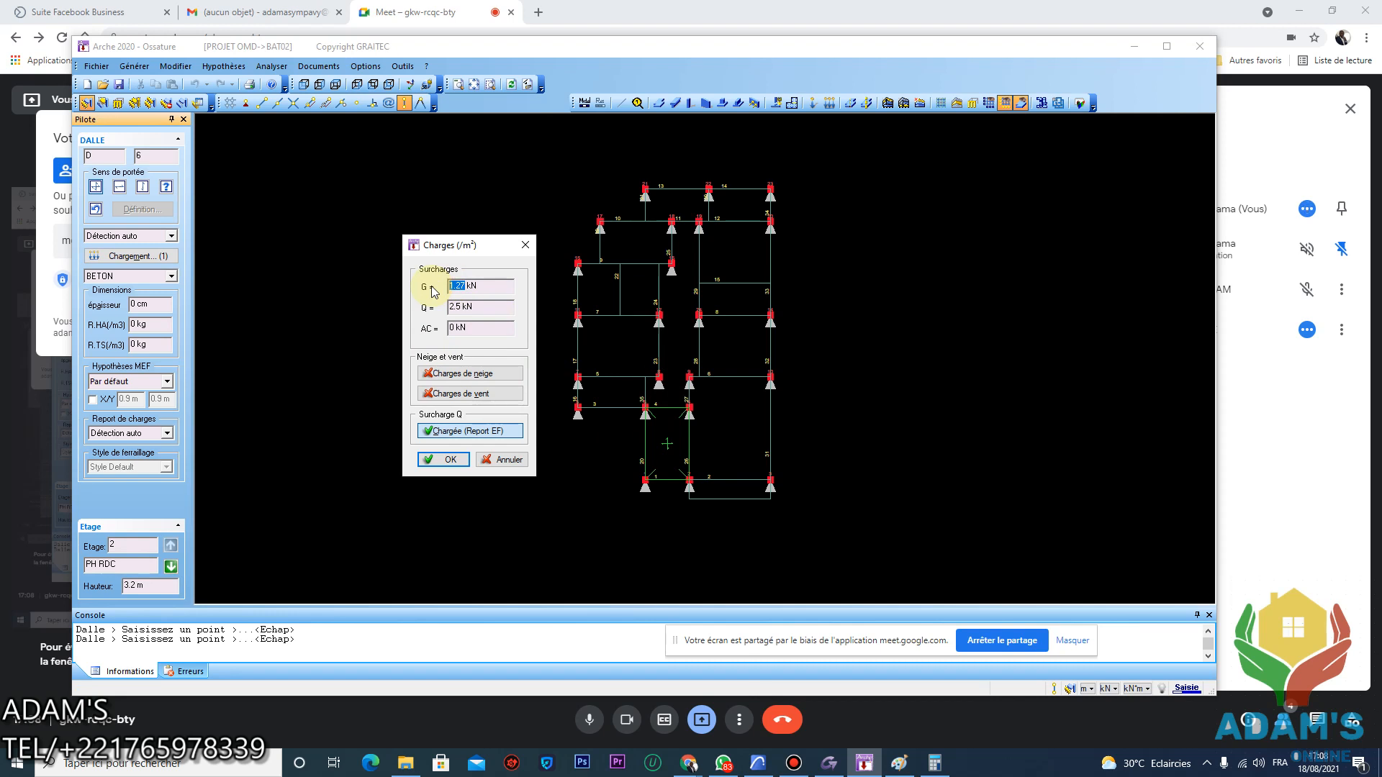
text(2.52)
key(BackSpace)
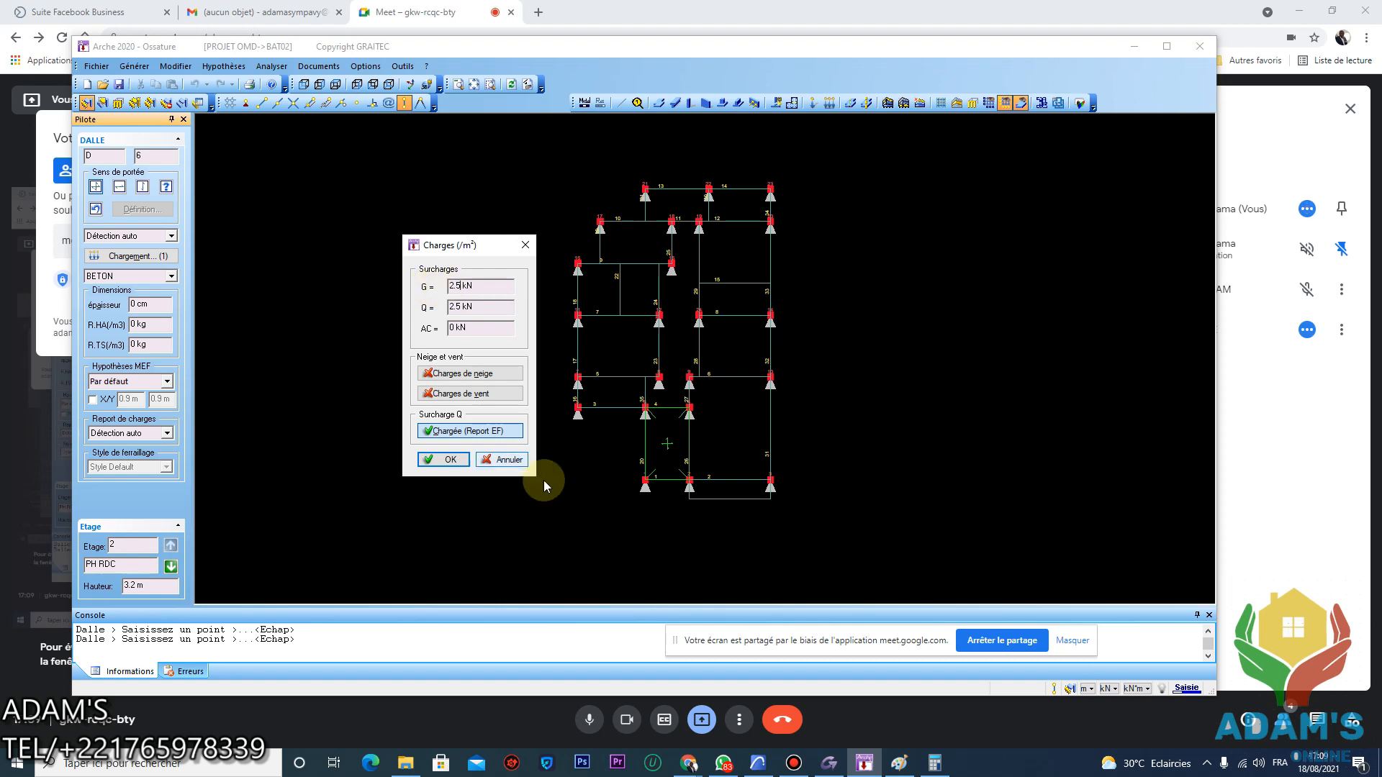
click(449, 459)
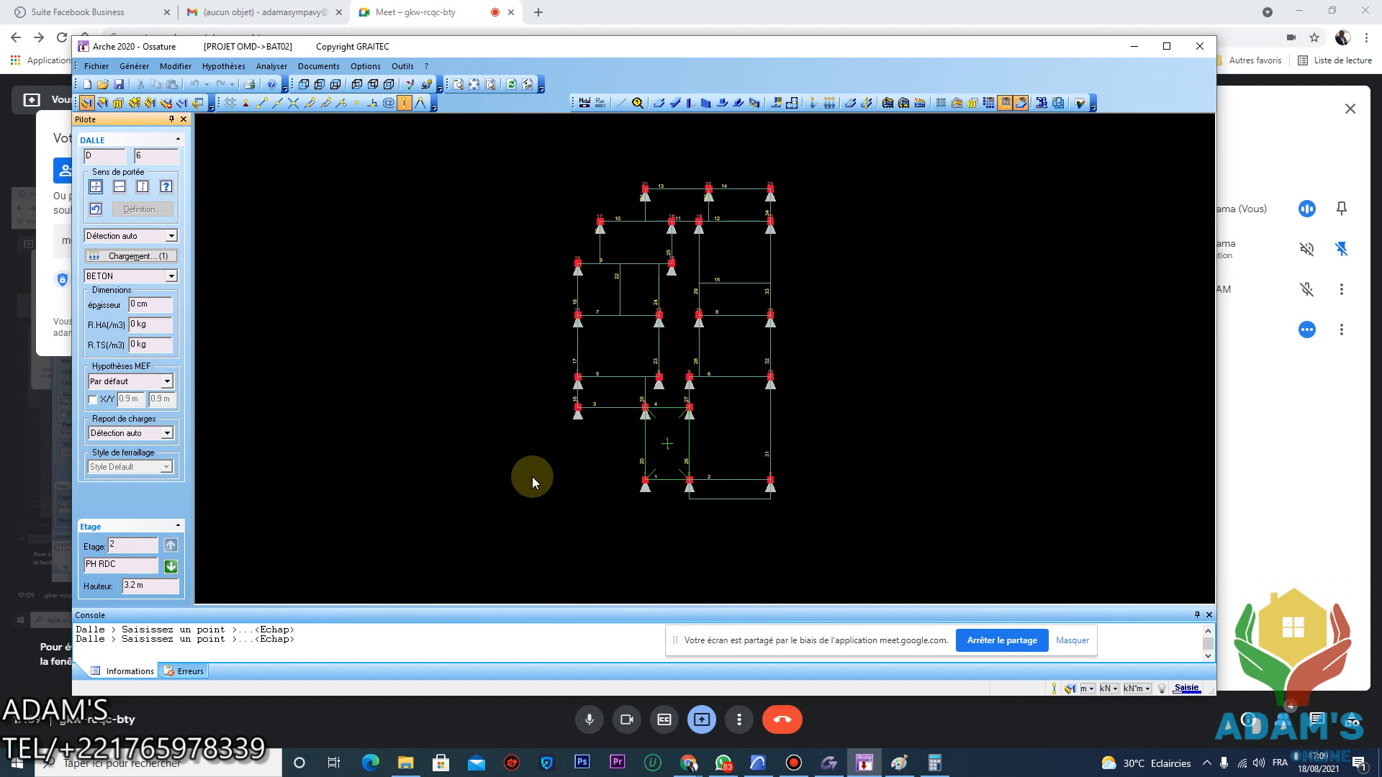
click(720, 496)
click(612, 405)
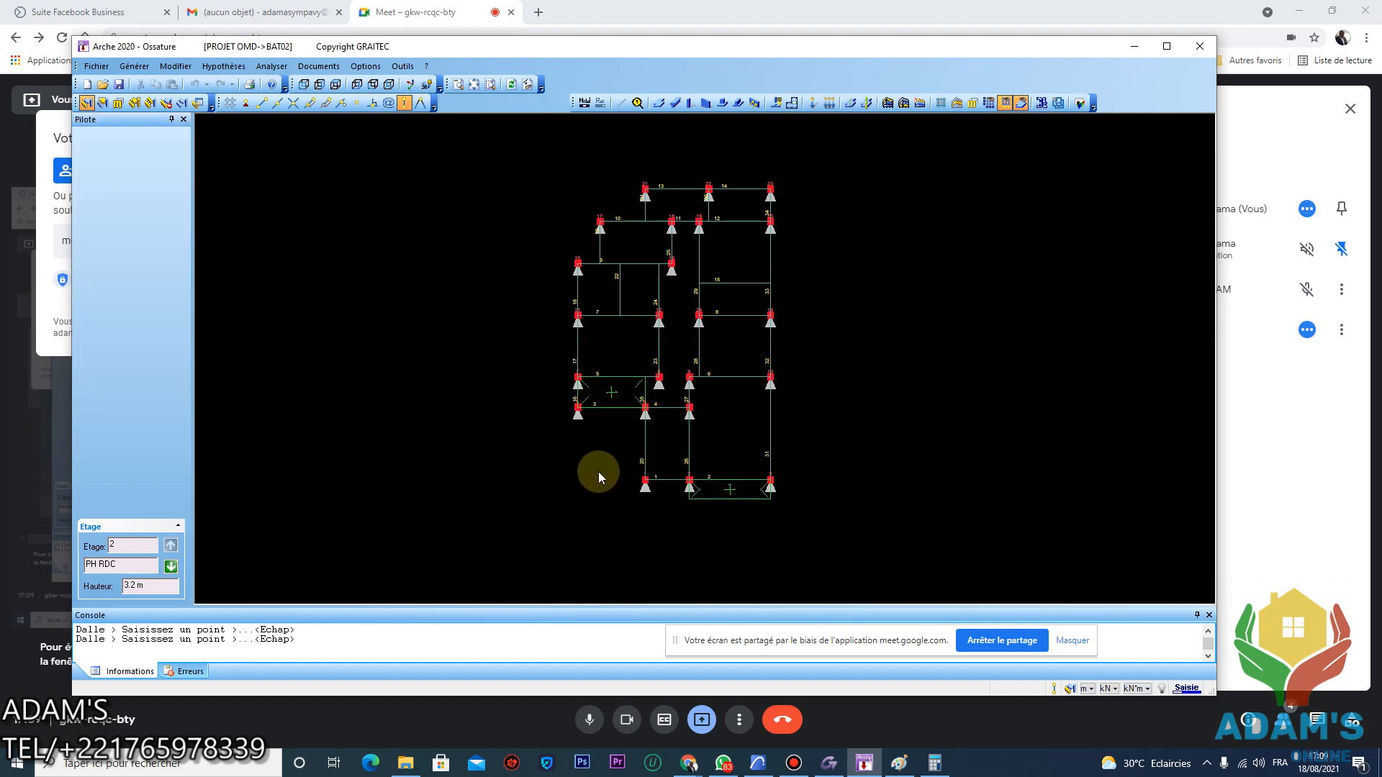
click(715, 497)
click(613, 409)
click(716, 499)
click(617, 401)
click(176, 66)
mouse_move(216, 141)
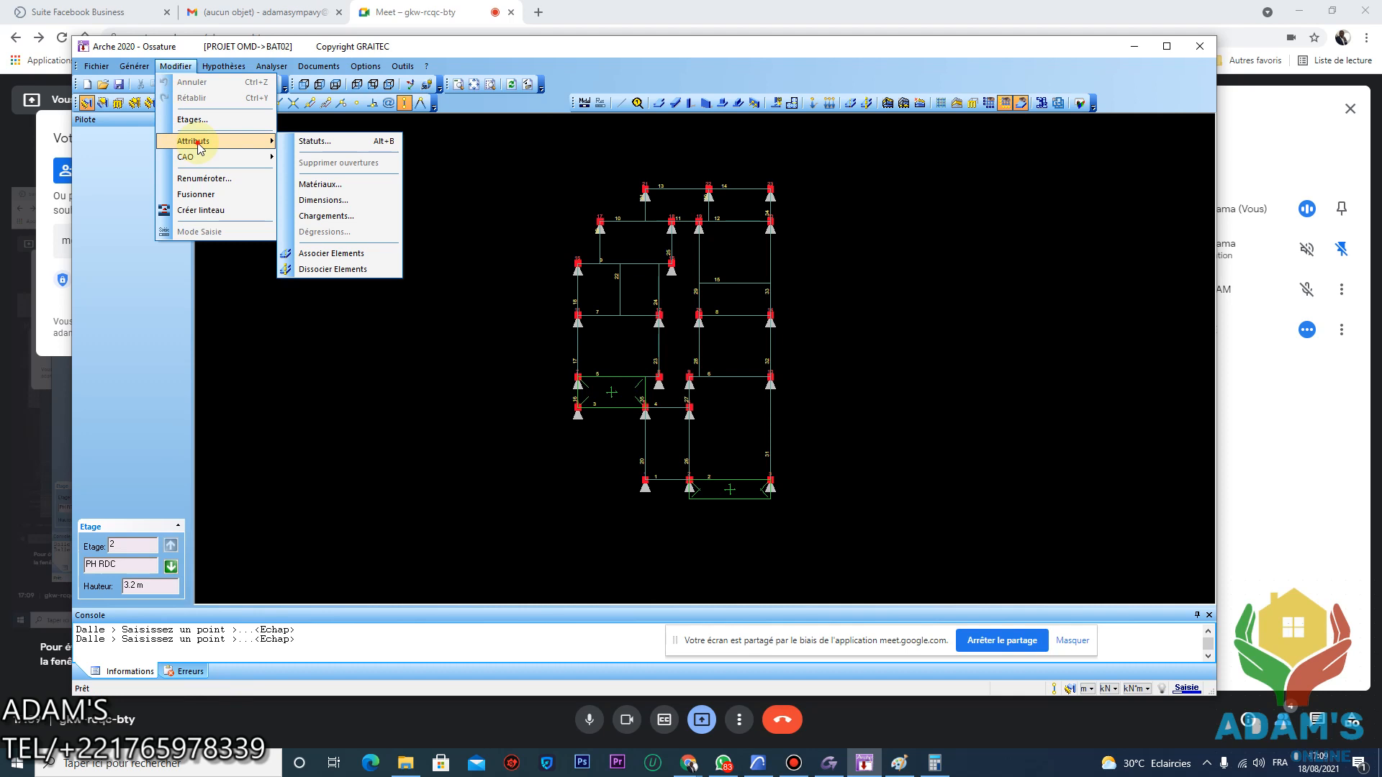
click(353, 216)
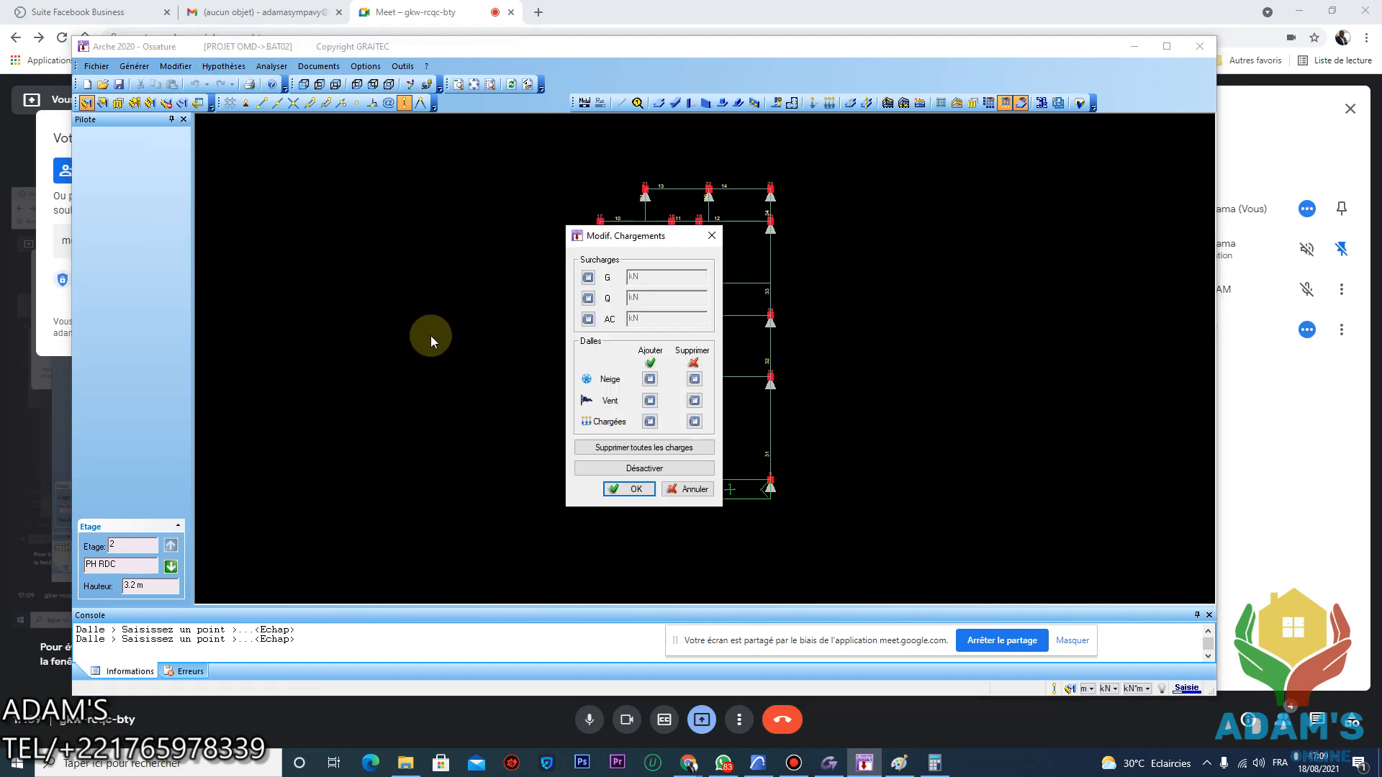
click(711, 237)
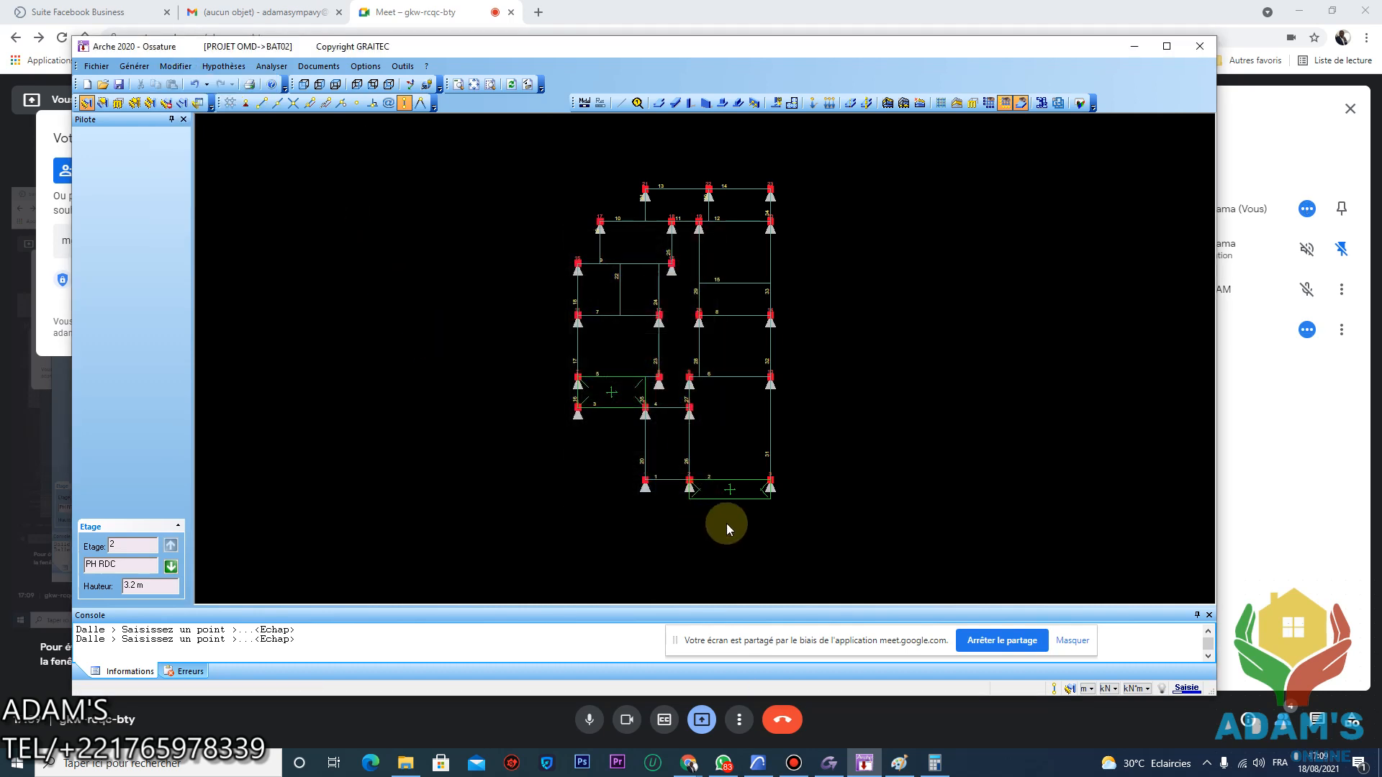
key(Escape)
Assign surcharges G 2.93 kN and Q 3.5 kN per m² to slab D2, the narrow slab beside beam 3
click(615, 409)
click(144, 257)
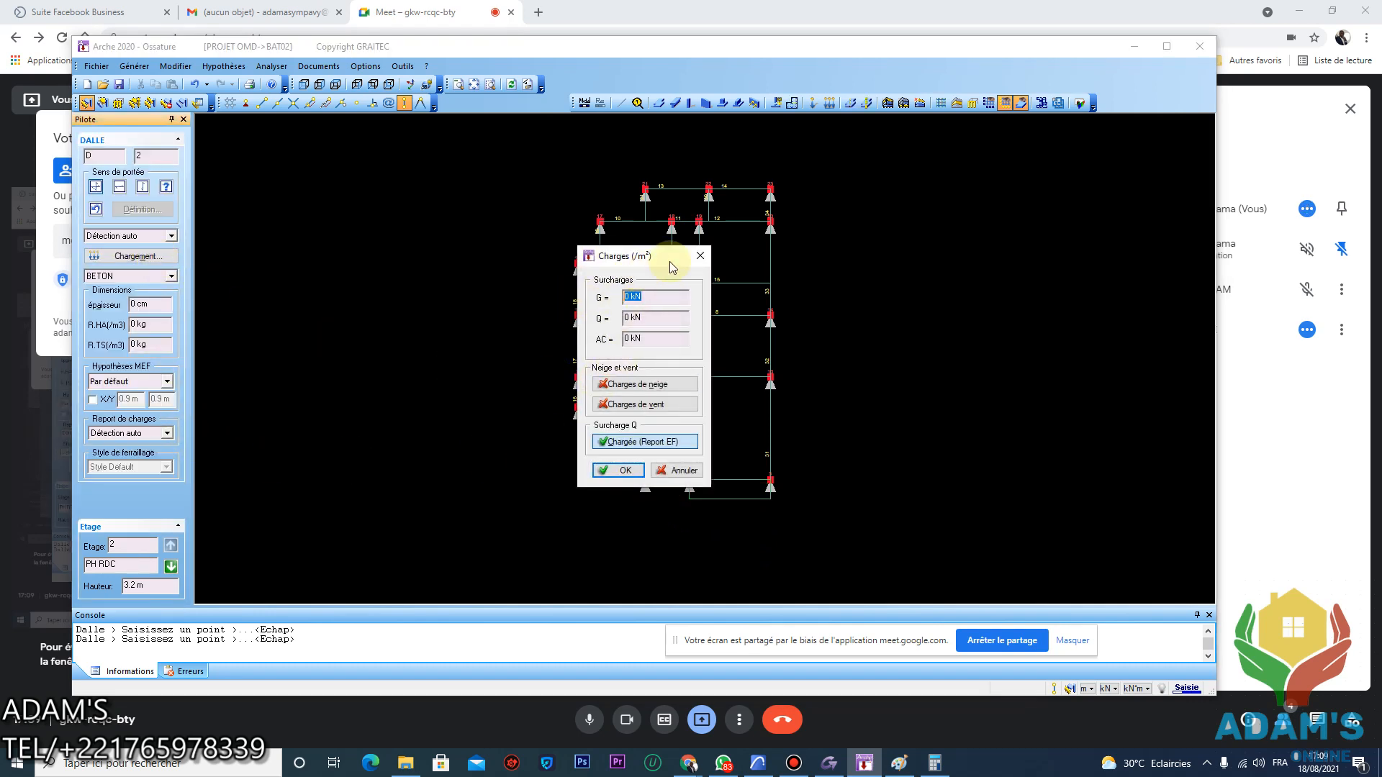
drag(657, 258, 417, 268)
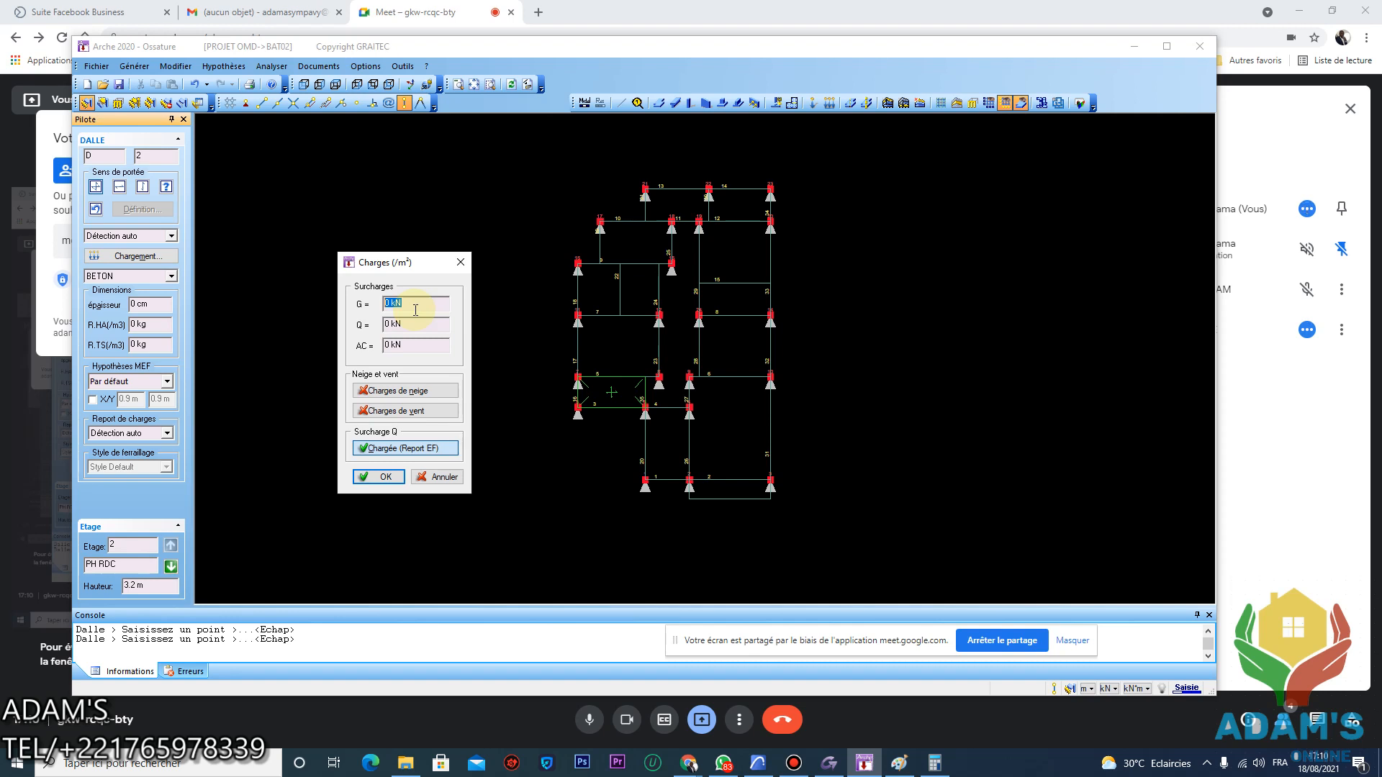
text(2.93)
key(Tab)
text(3.50)
drag(421, 303, 367, 308)
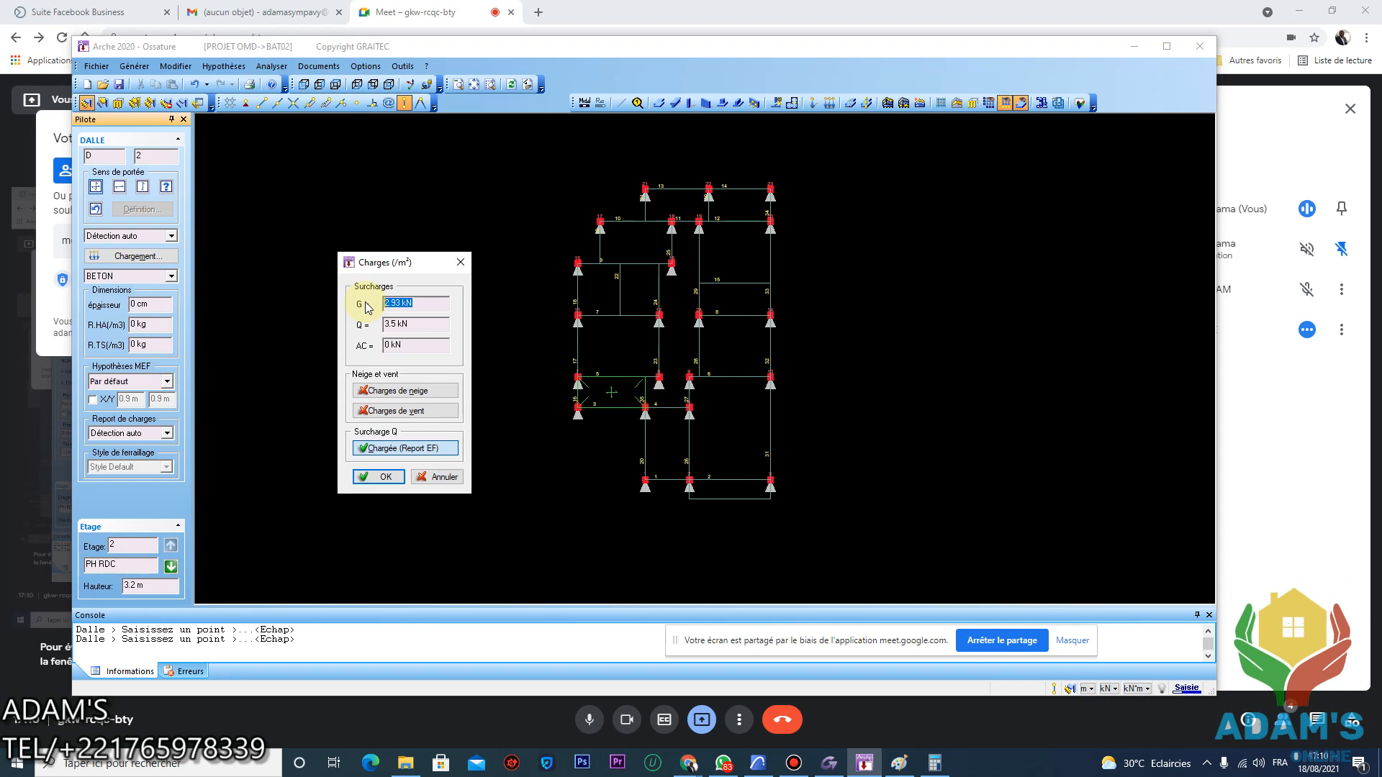
click(386, 478)
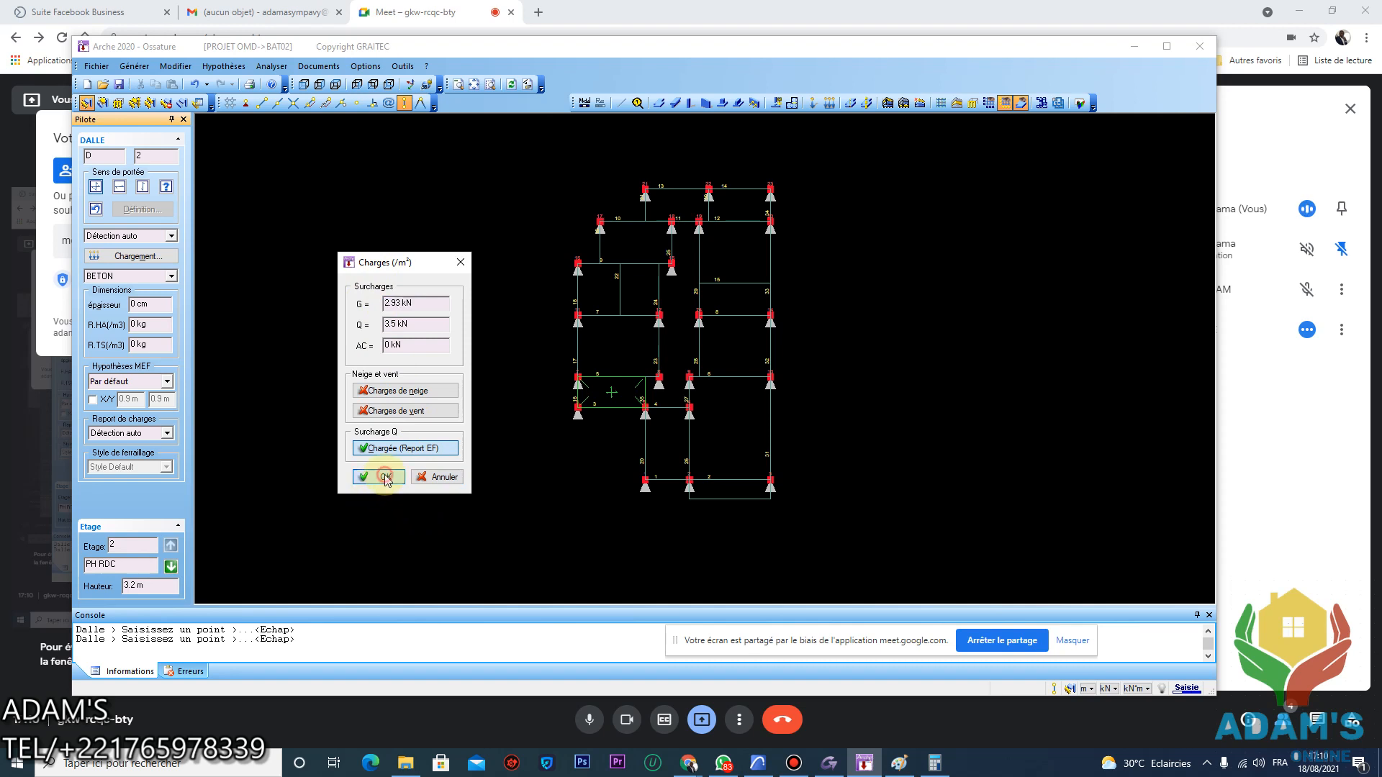
click(614, 402)
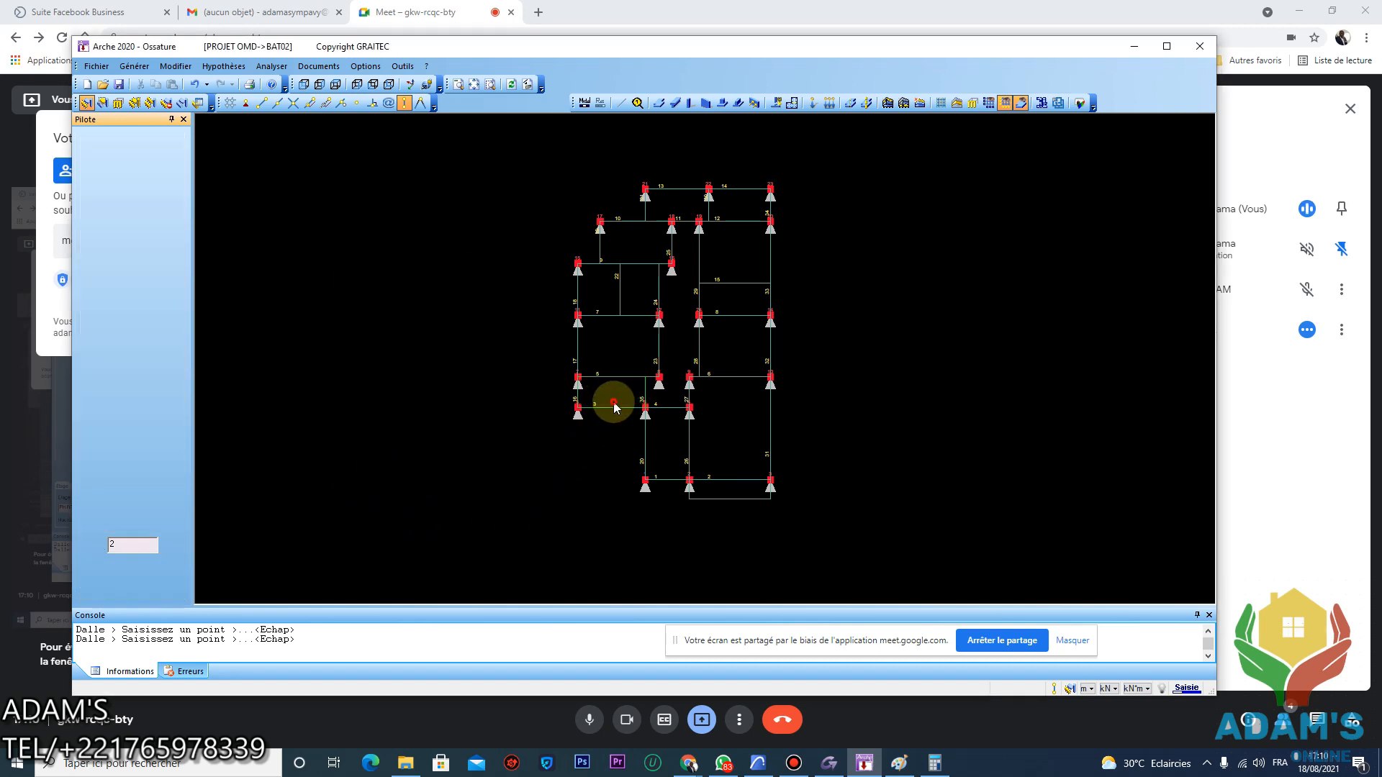
Assign surcharges G 2.93 kN and Q 3.5 kN per m² to slab D1, the narrow overhanging slab along beam 2
click(732, 497)
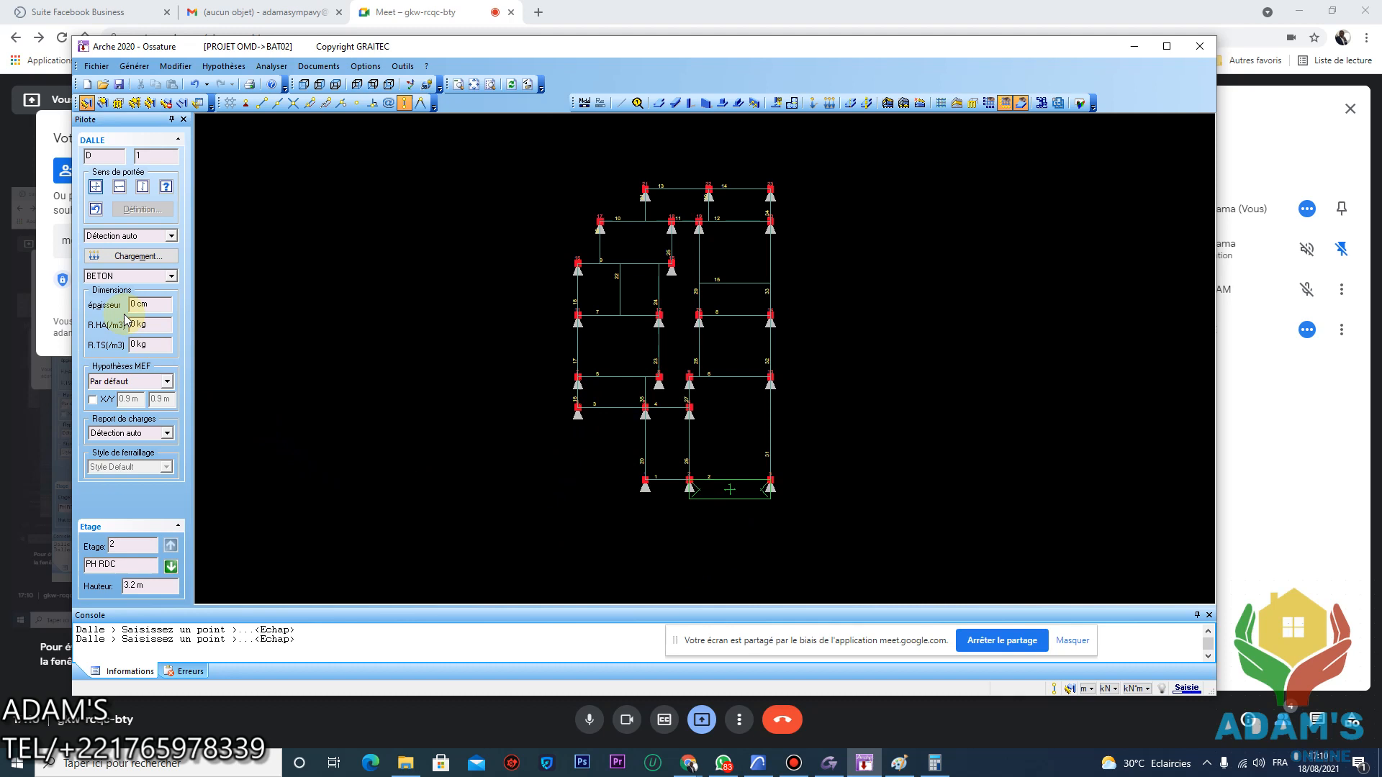
click(153, 257)
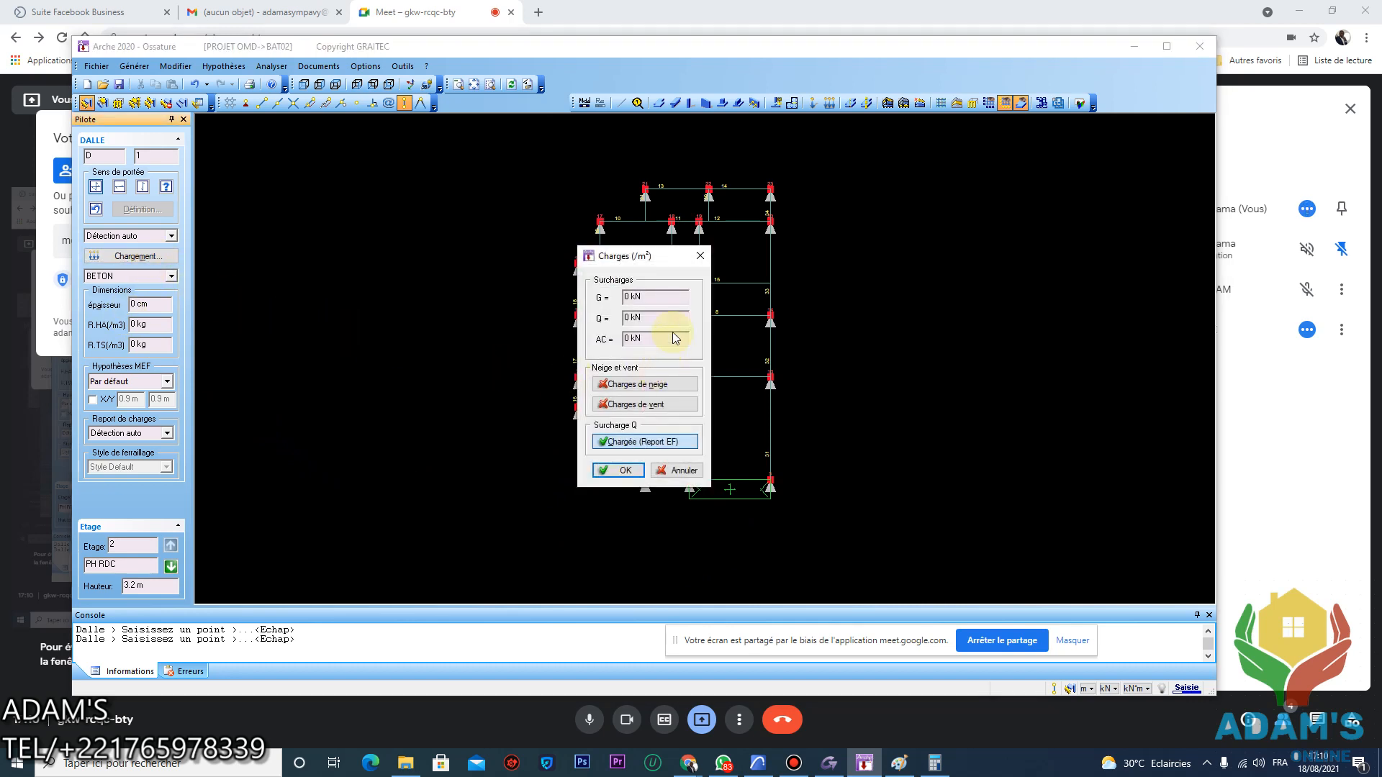
click(661, 298)
text(2.93)
click(648, 318)
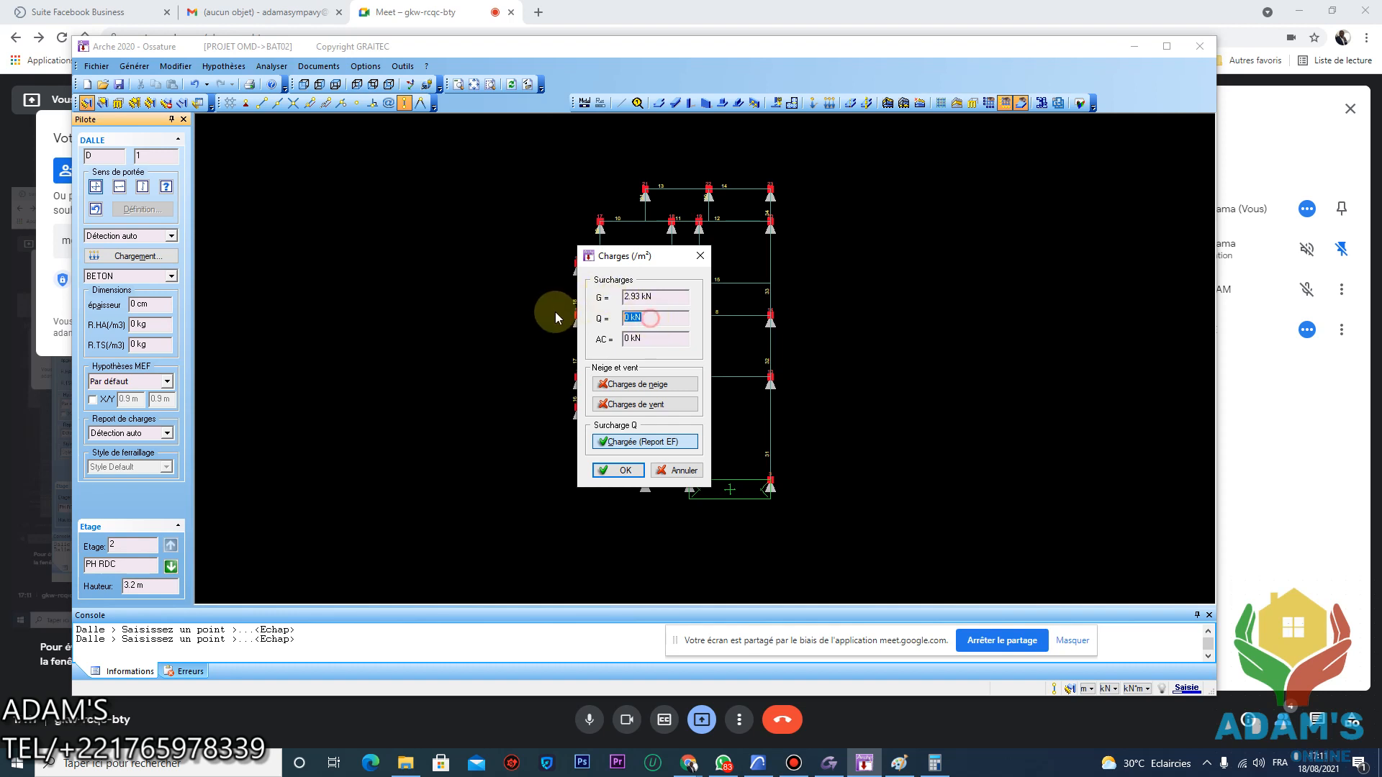
text(3.5)
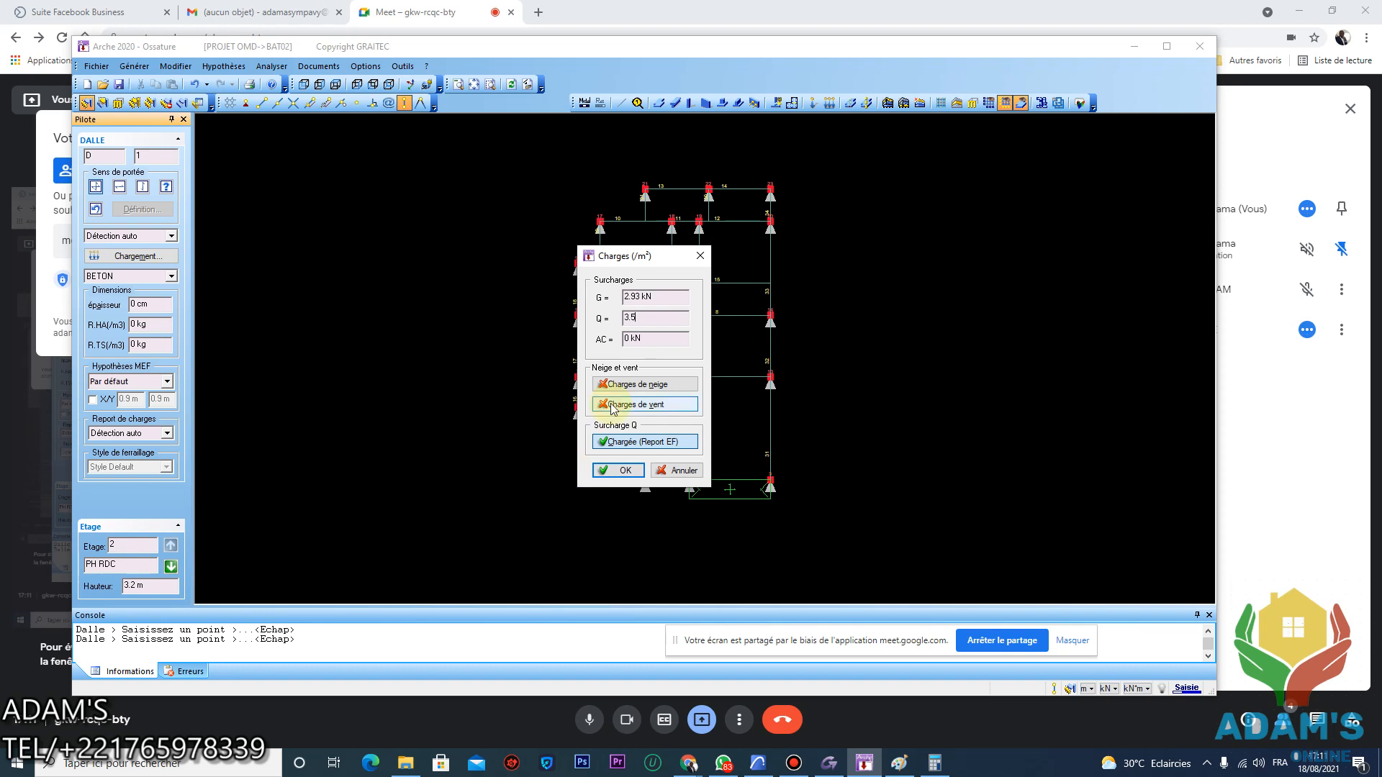
click(658, 338)
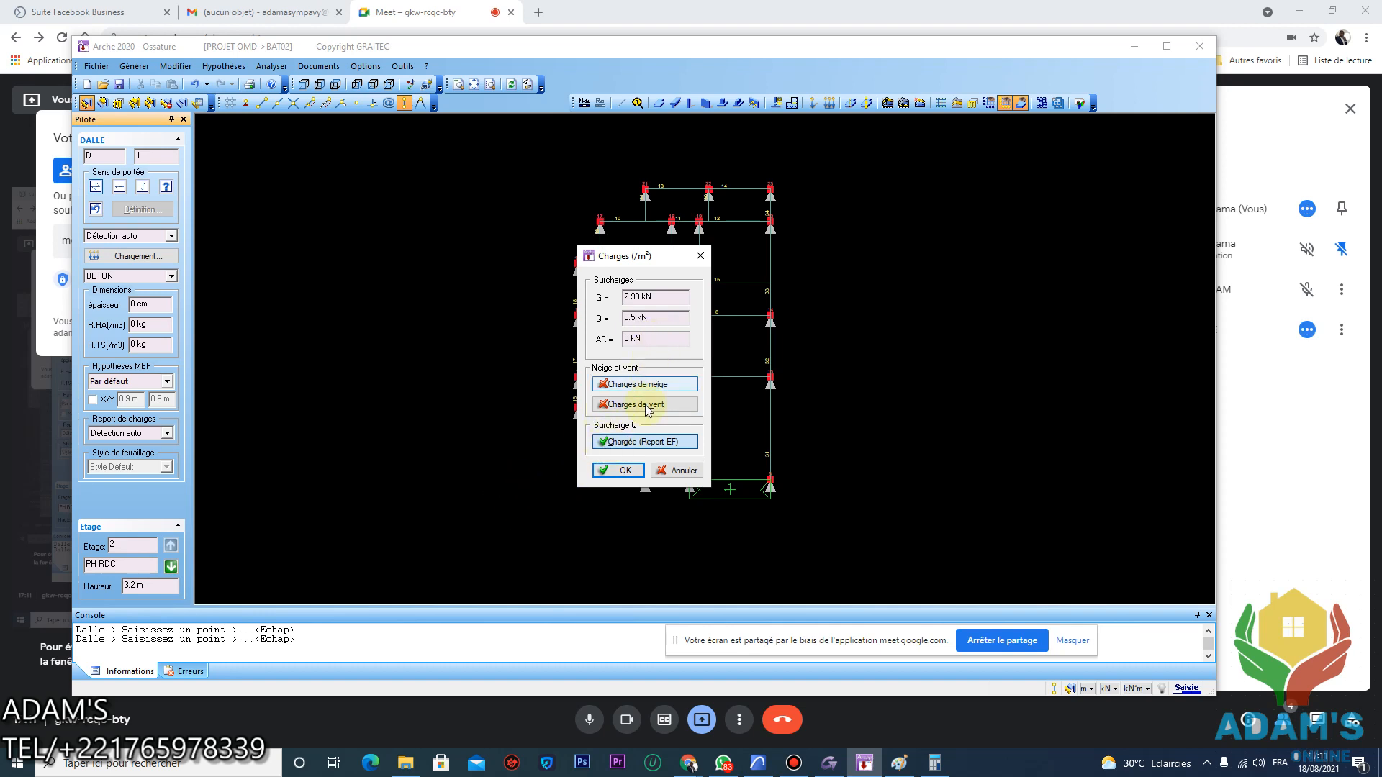
click(621, 470)
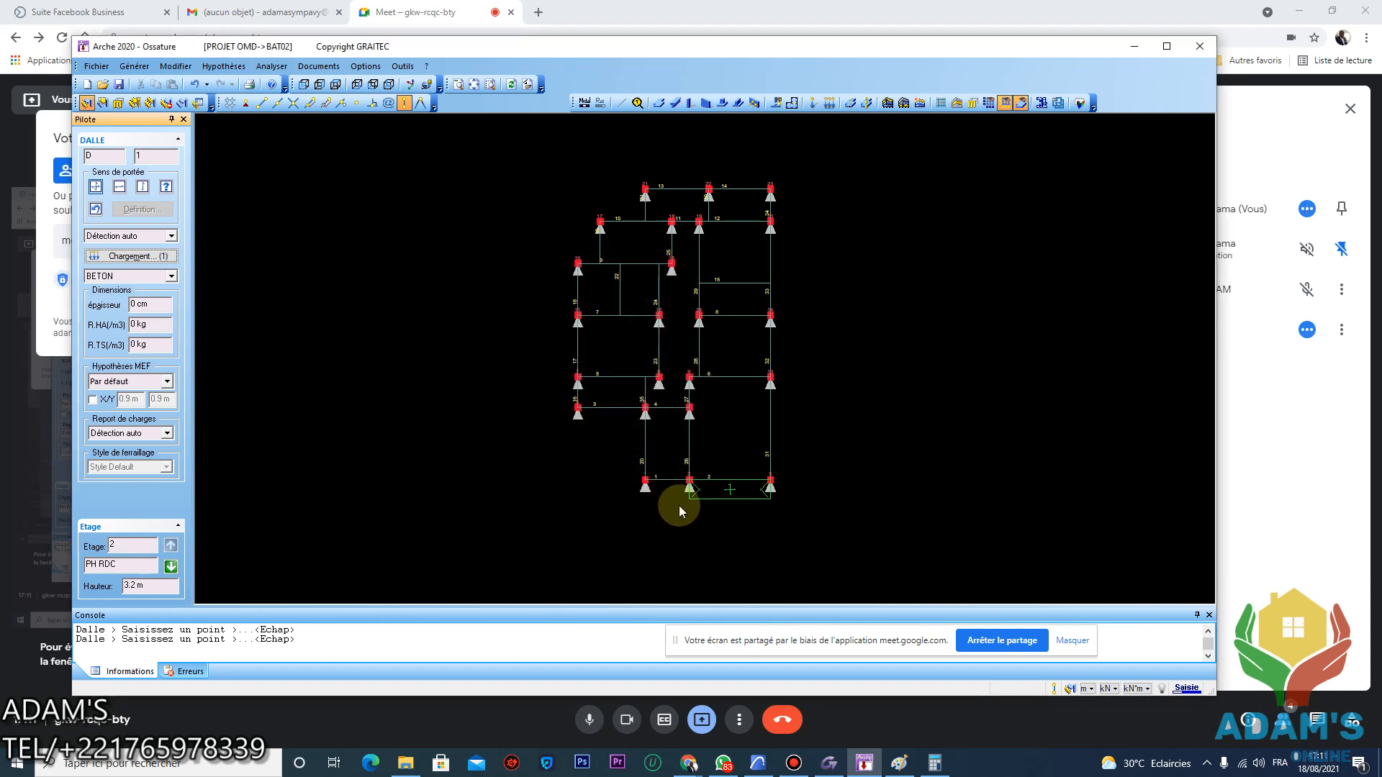
click(713, 503)
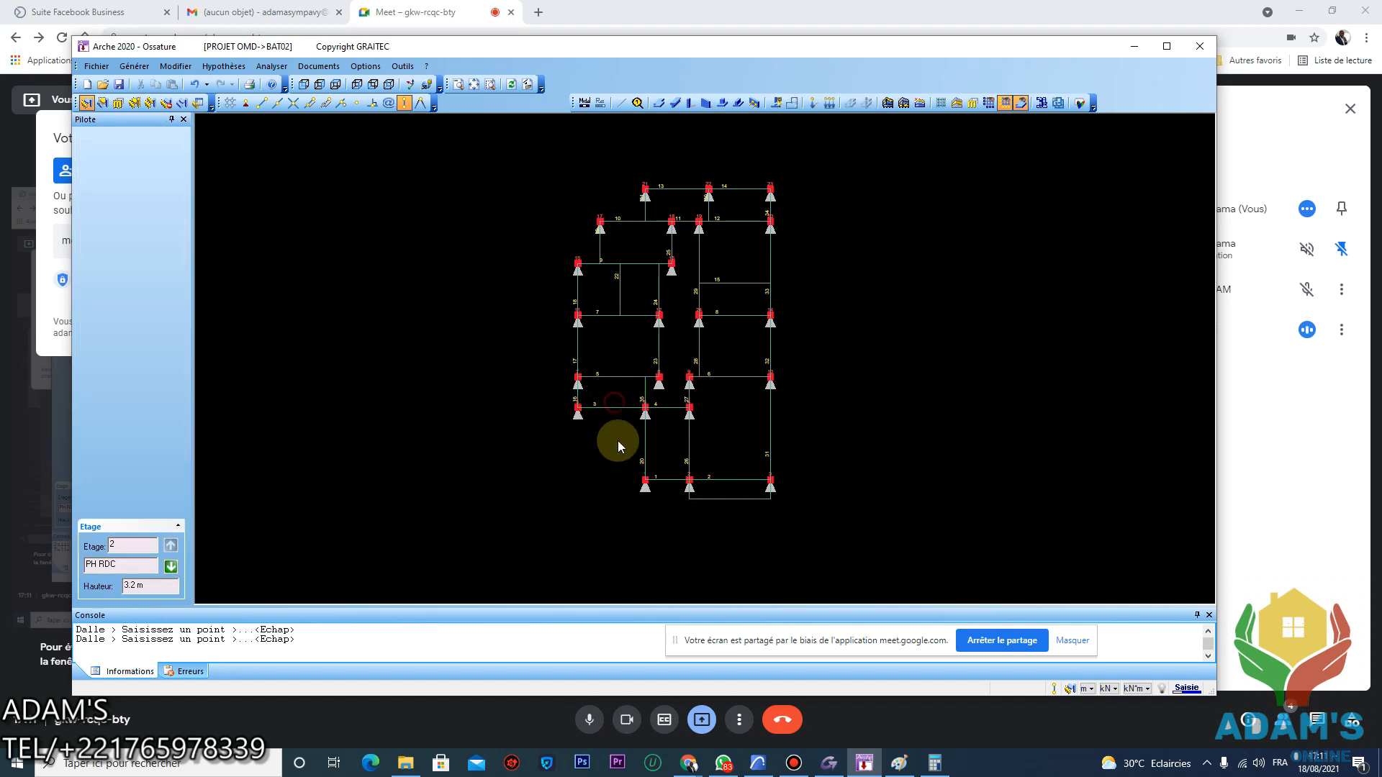
click(617, 395)
click(714, 495)
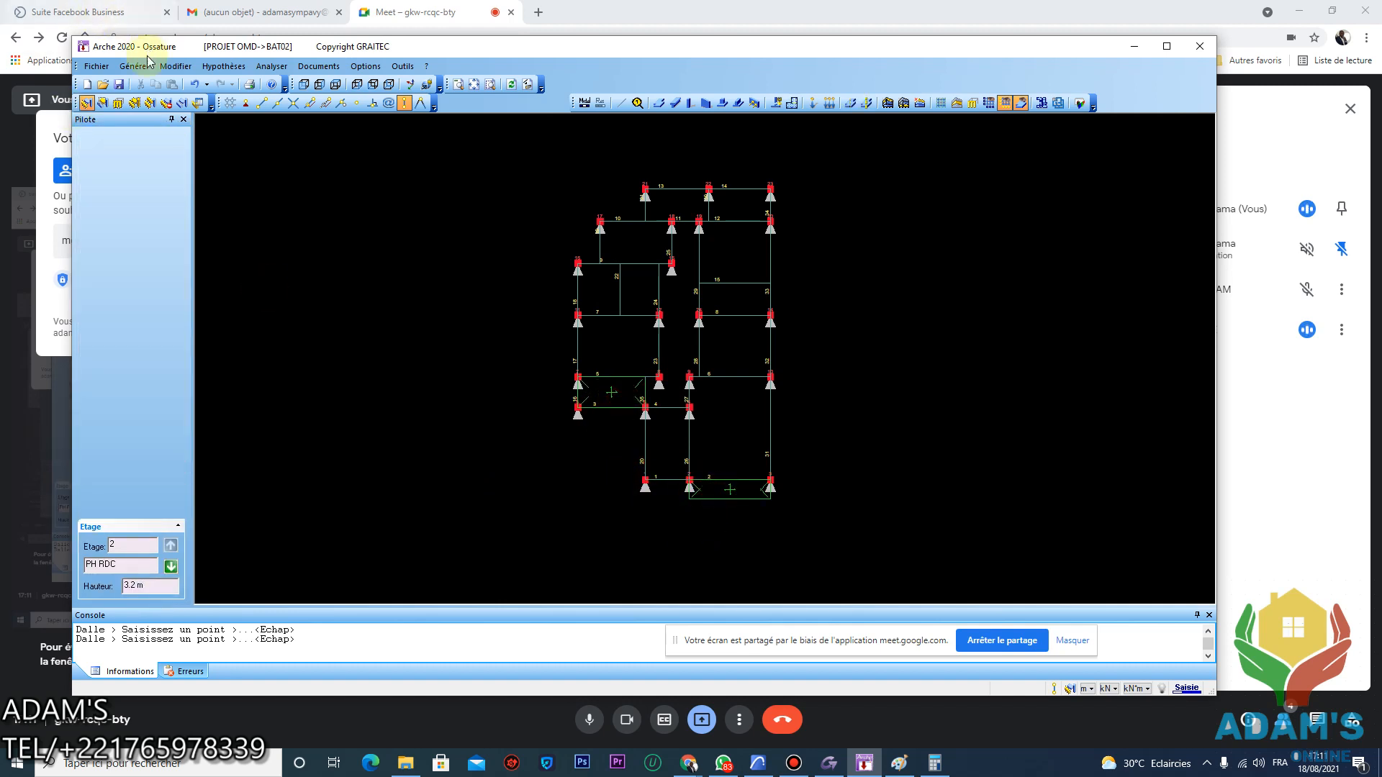
click(175, 66)
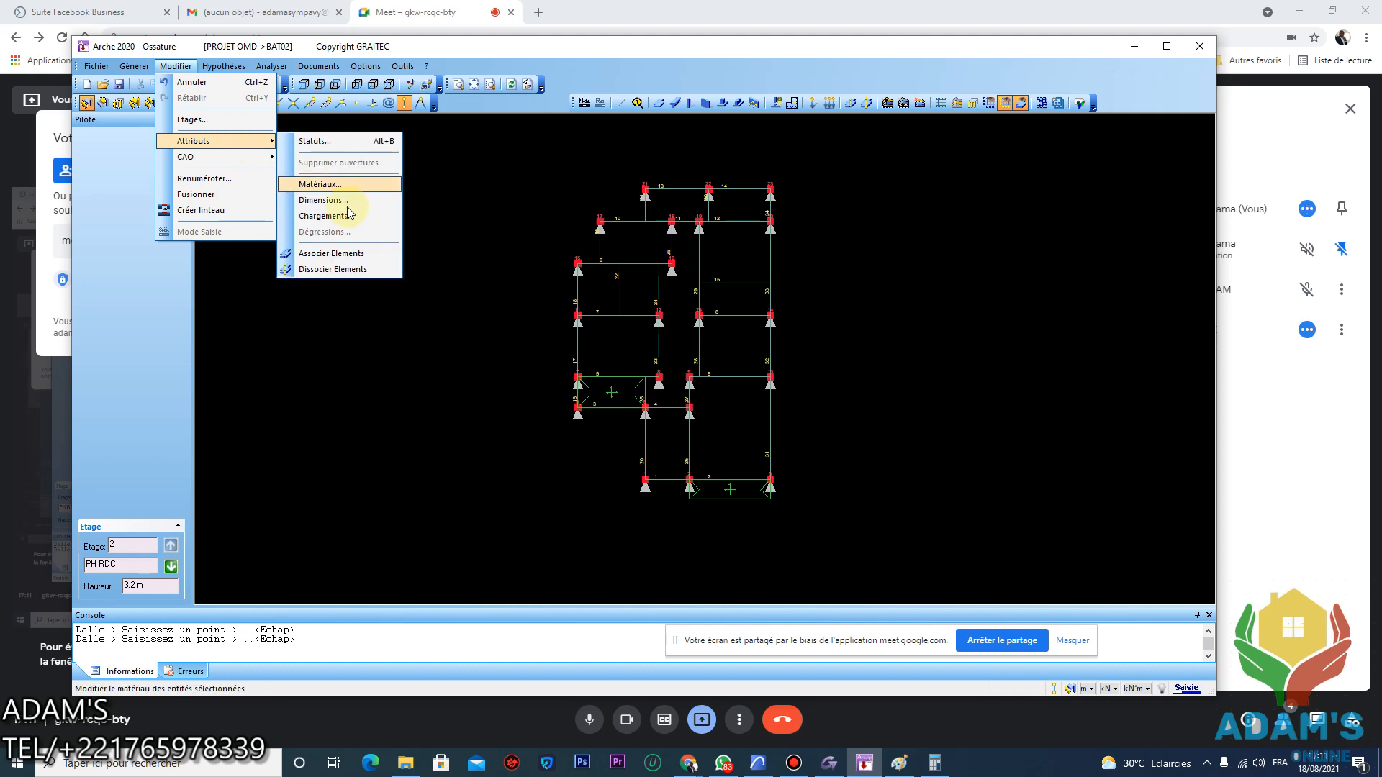
click(415, 338)
click(604, 414)
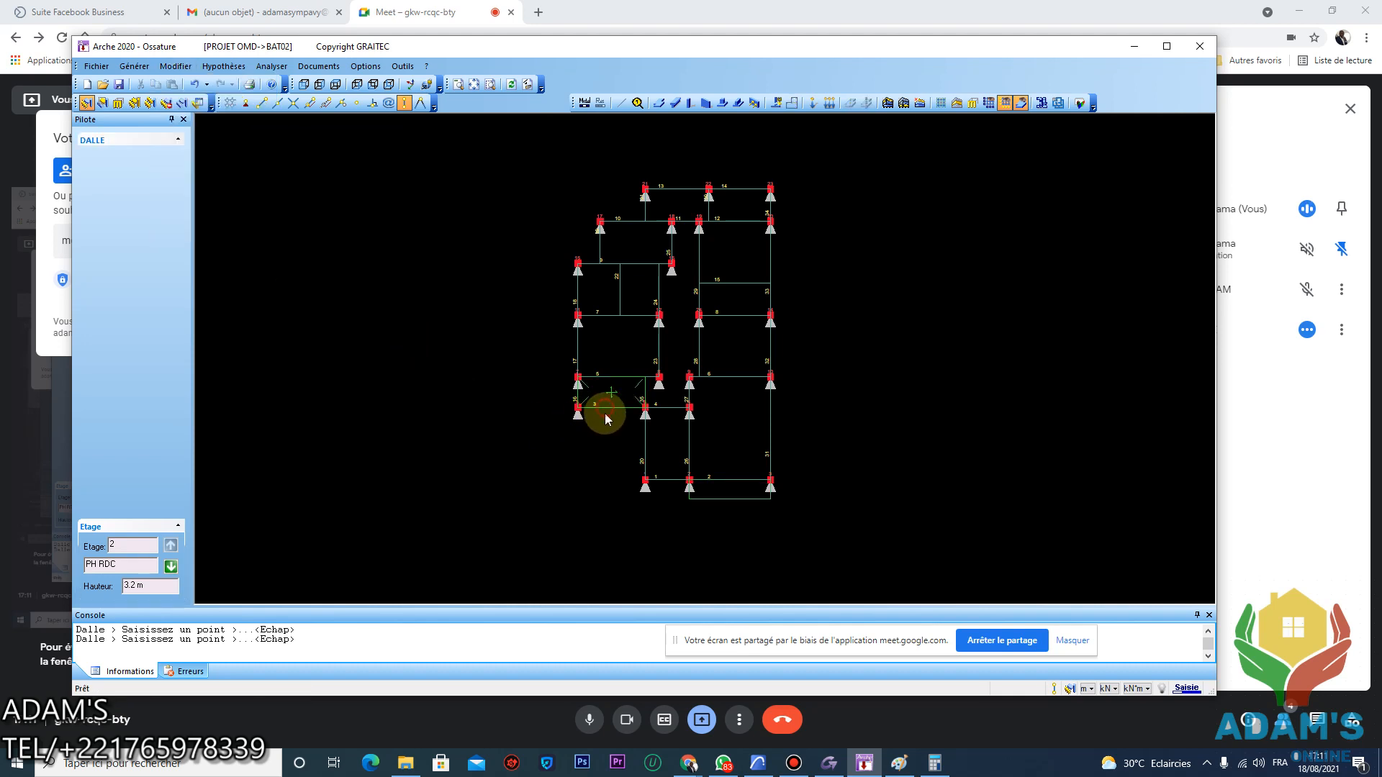
click(614, 412)
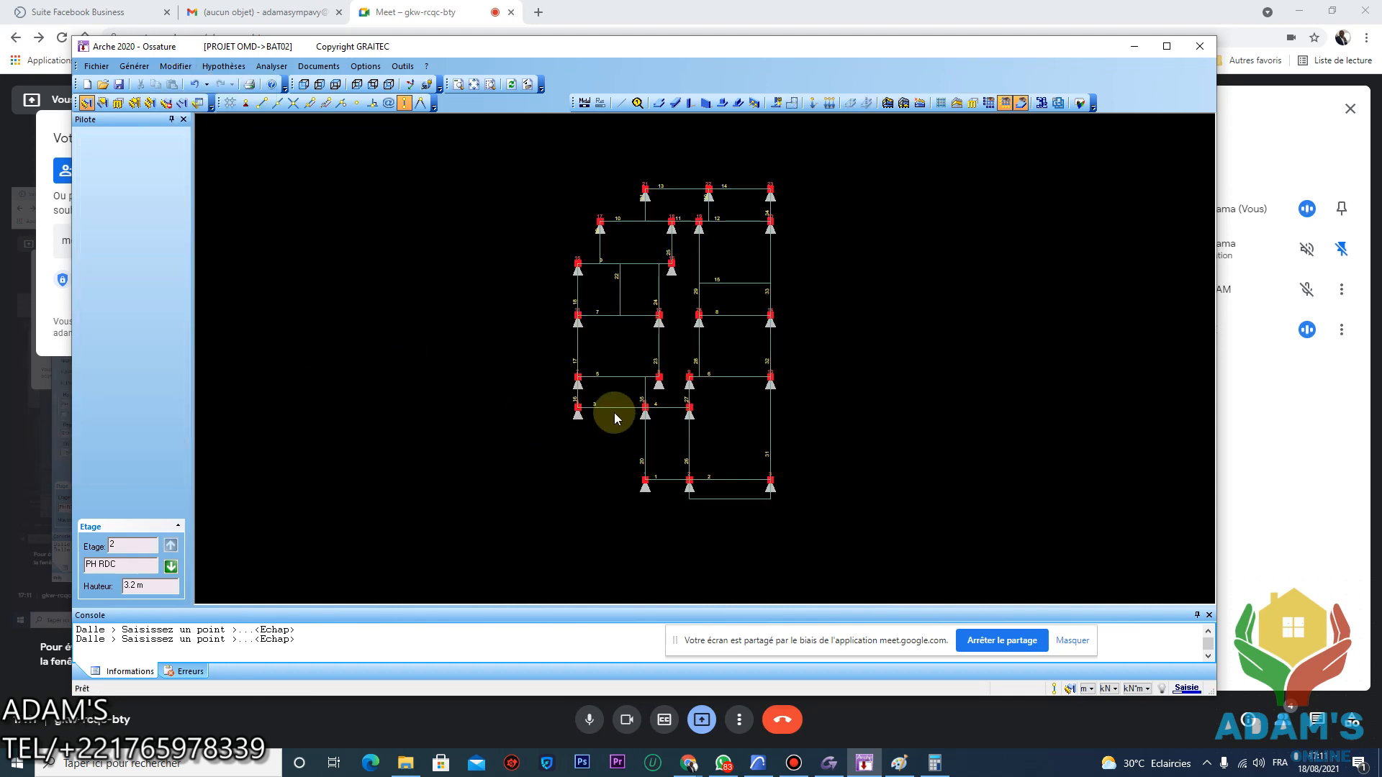
Check the surcharges assigned to slab D1, the overhanging slab along beam 2, and close its loads unchanged
click(724, 495)
key(Delete)
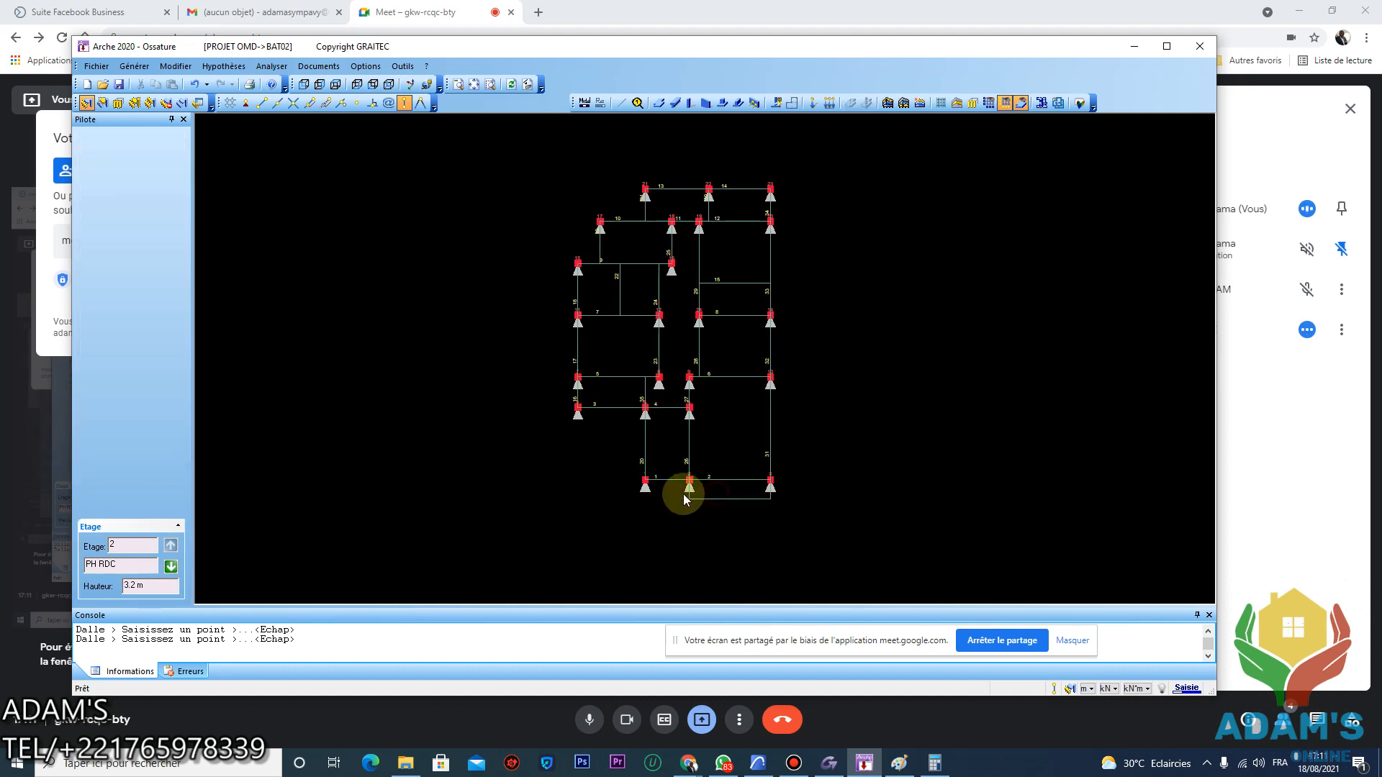
click(720, 491)
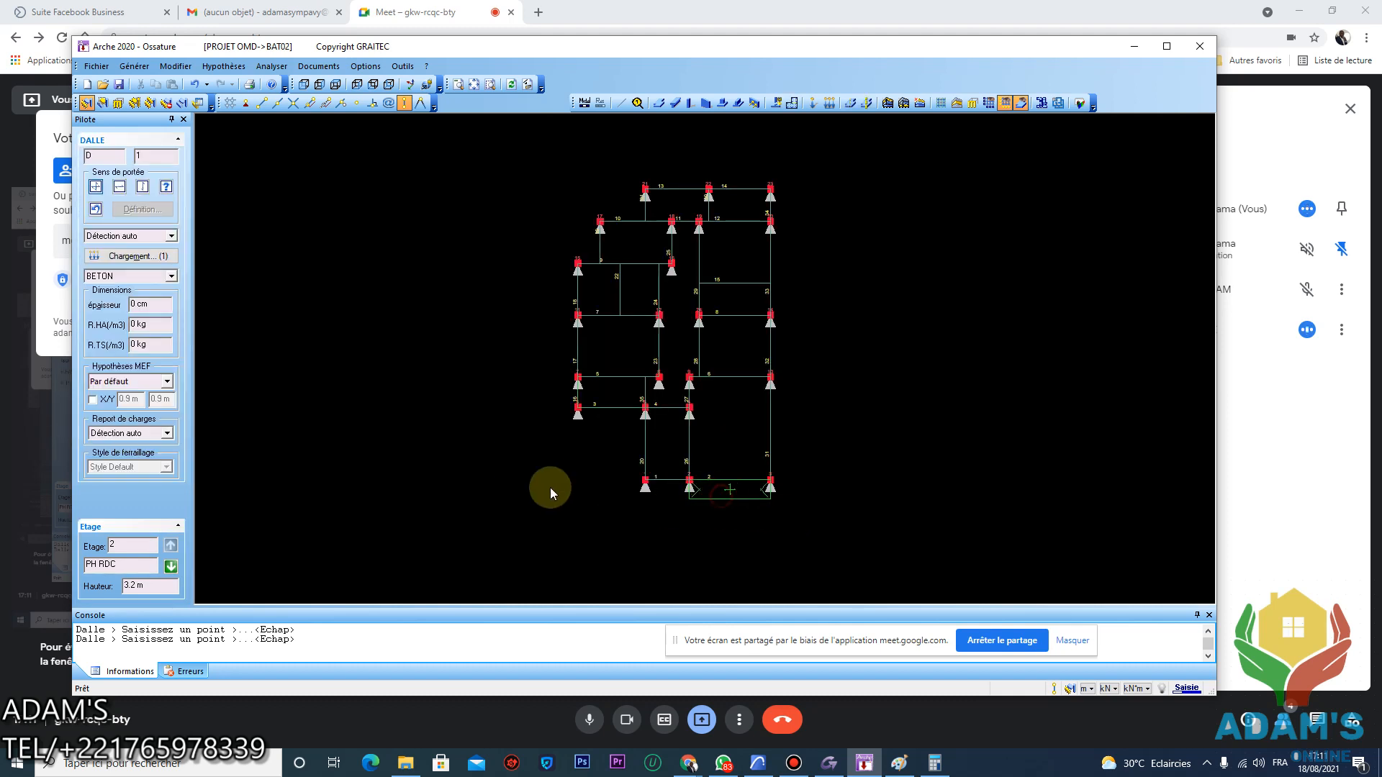
click(157, 257)
click(637, 470)
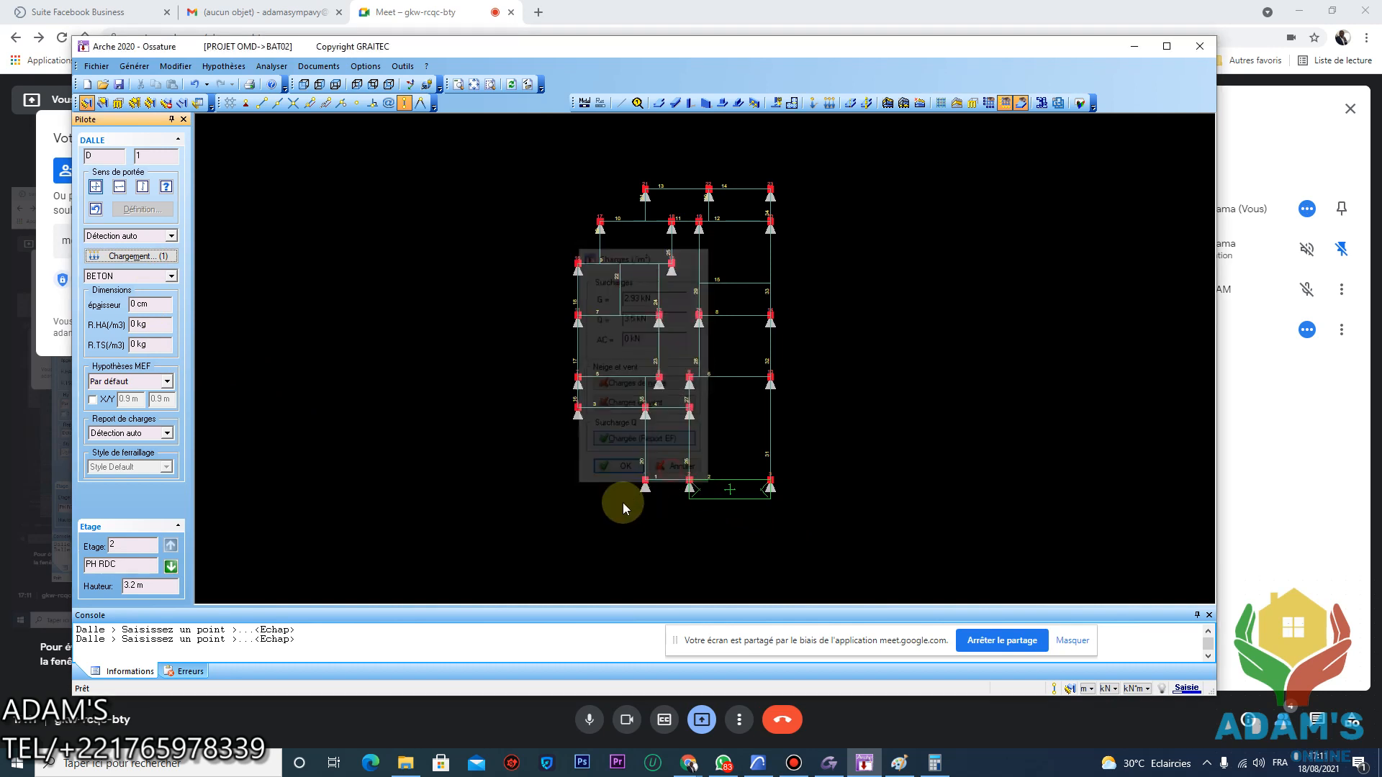
key(Escape)
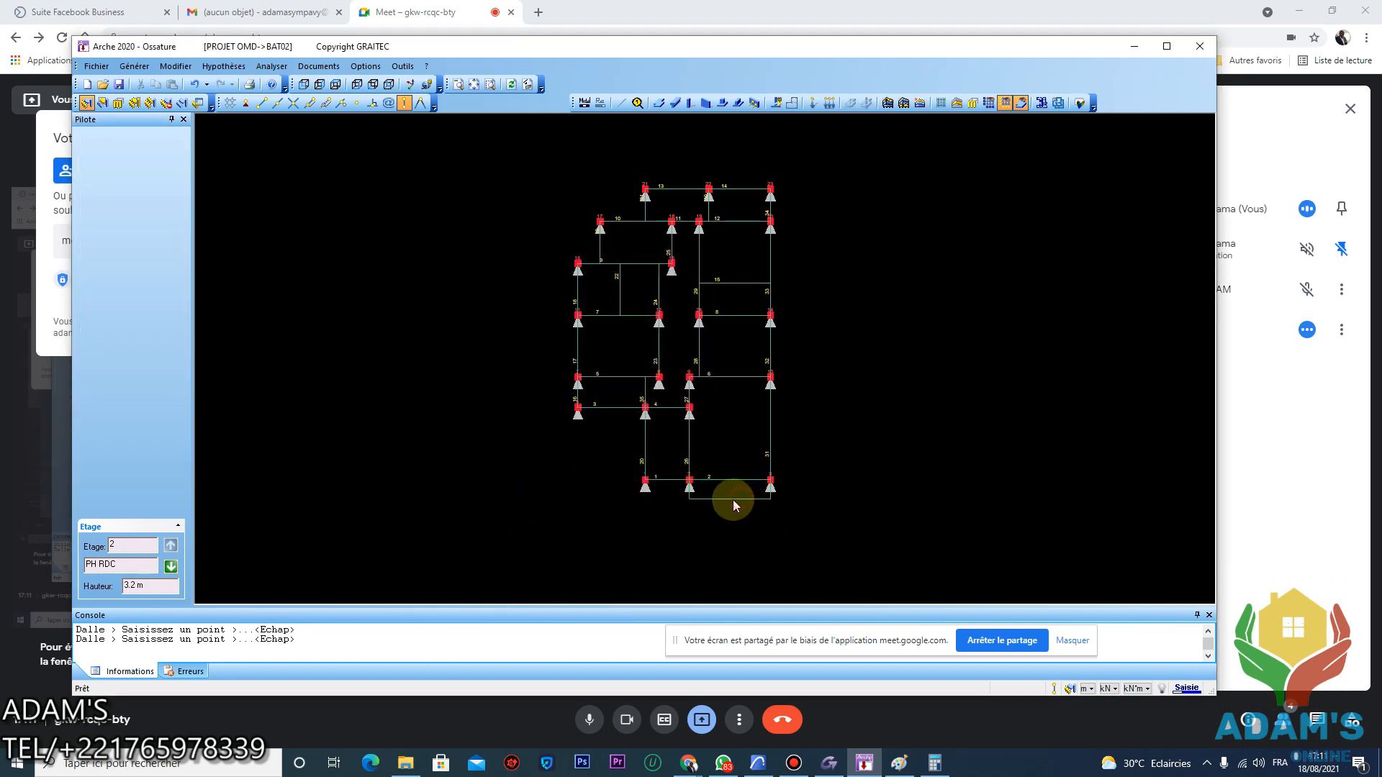
Display the whole frame in the north-east perspective view to inspect the model in 3D
click(357, 85)
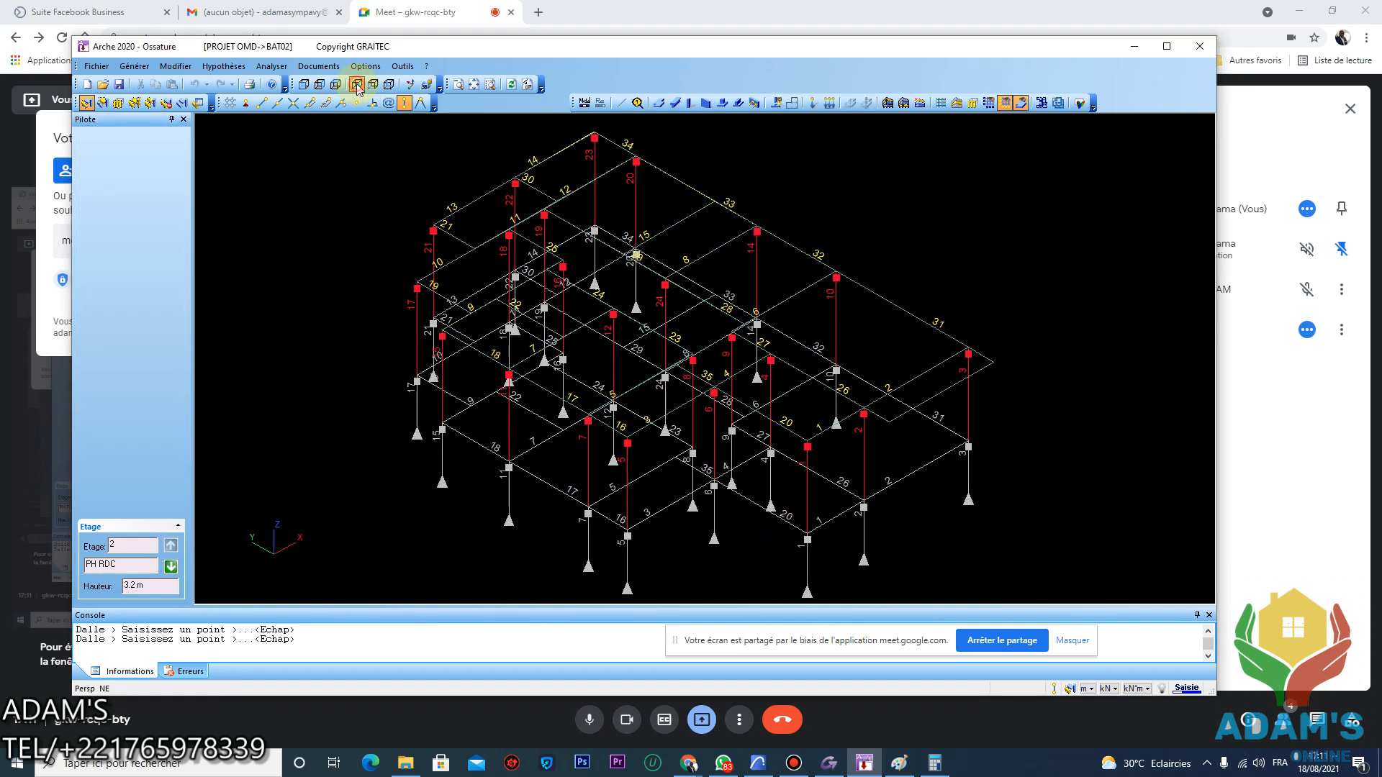
scroll(754, 293, down, 3)
middle_drag(756, 366, 625, 338)
scroll(612, 310, up, 5)
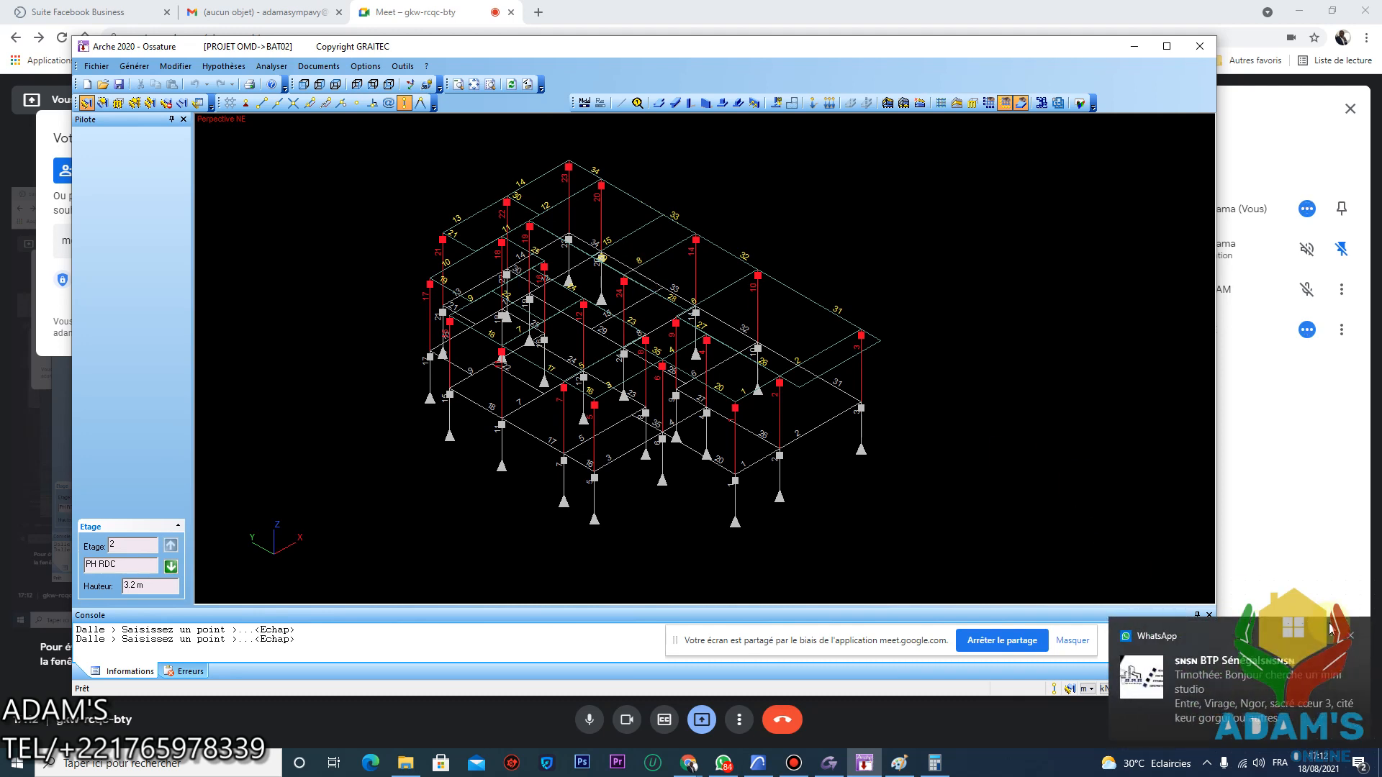
click(1351, 636)
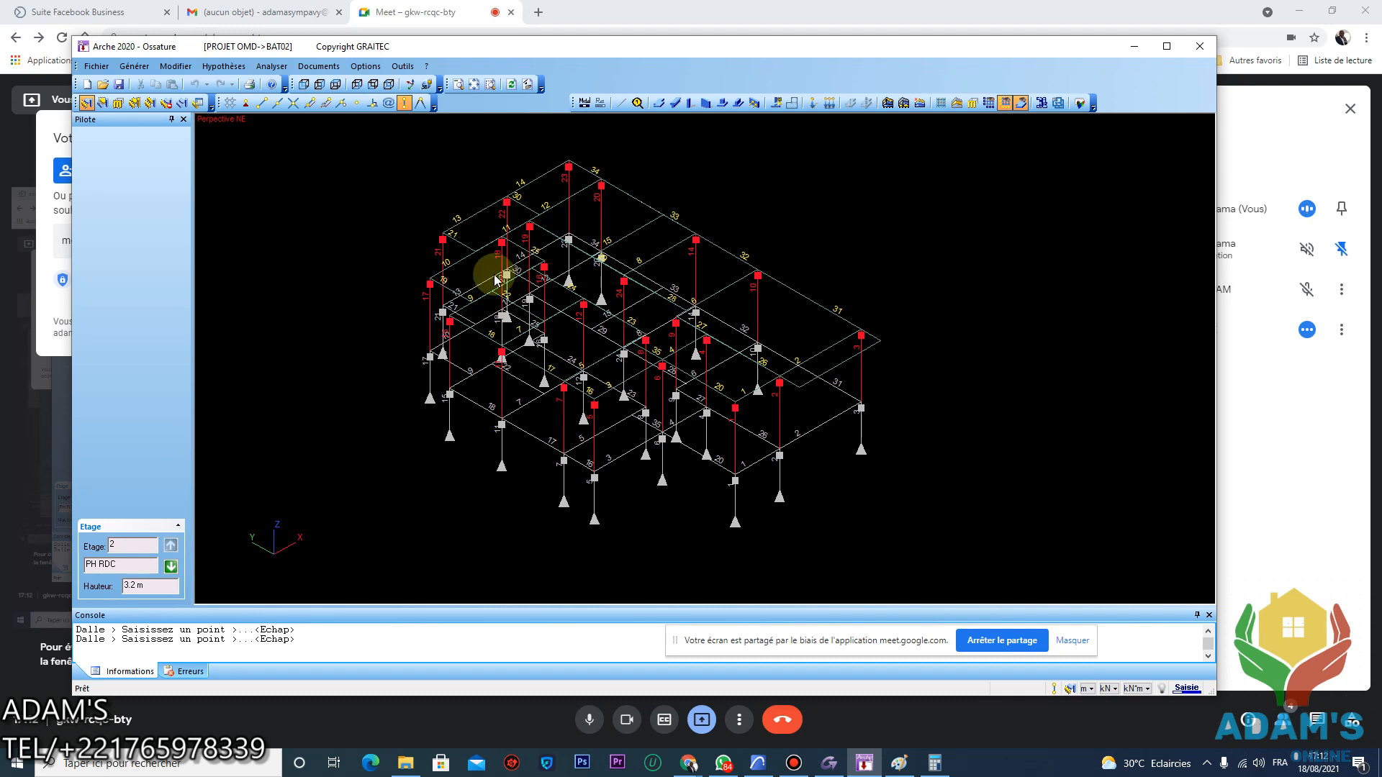
Open the climatic load generator, exclude snow, and add wind in X- and Y- to the generated cases
click(366, 66)
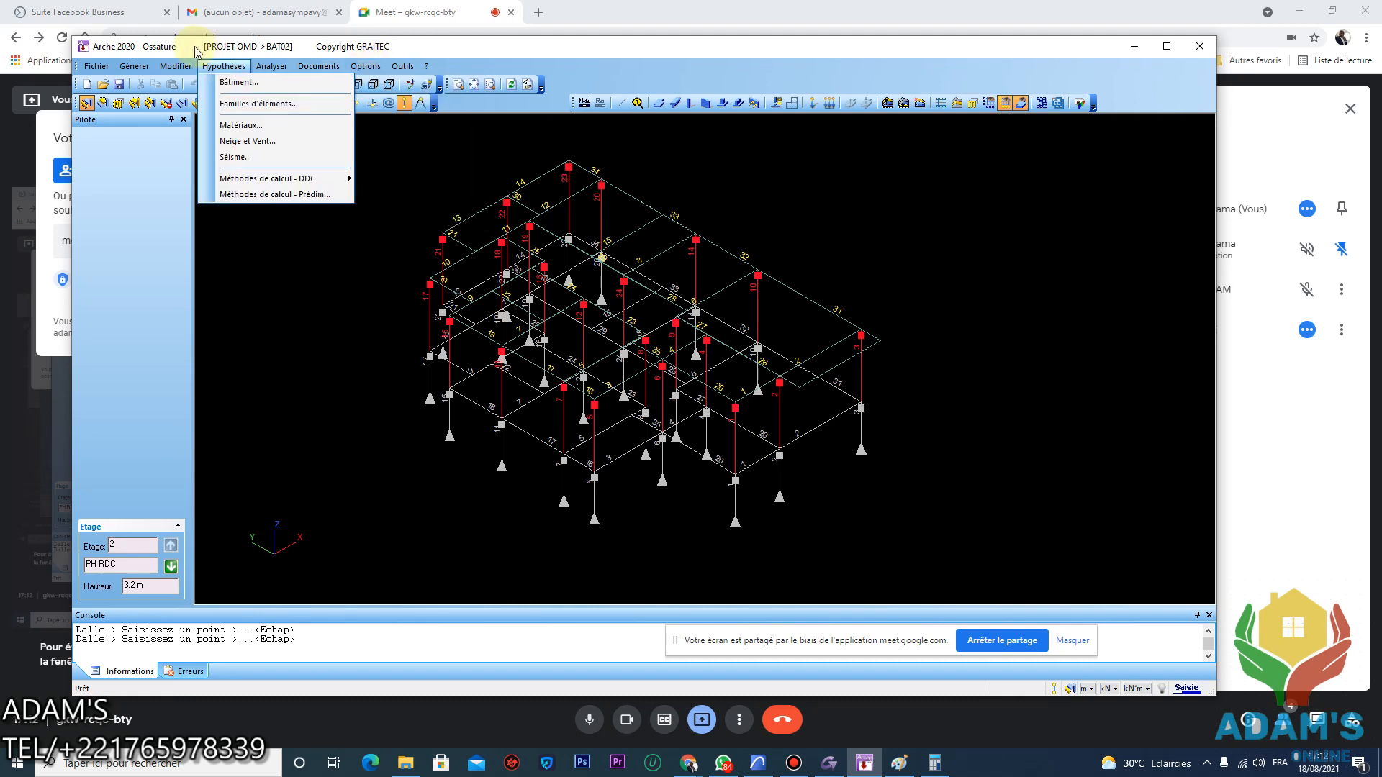
mouse_move(139, 73)
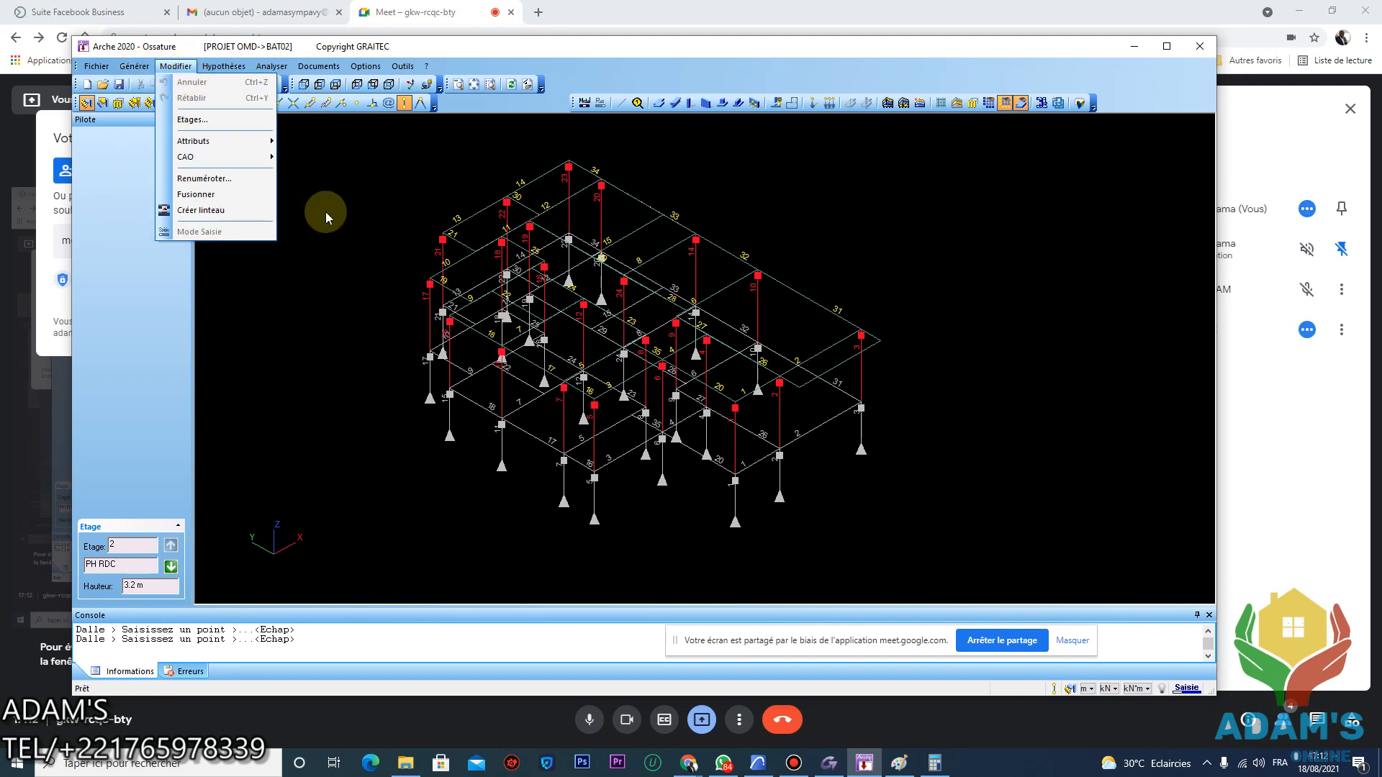
mouse_move(231, 73)
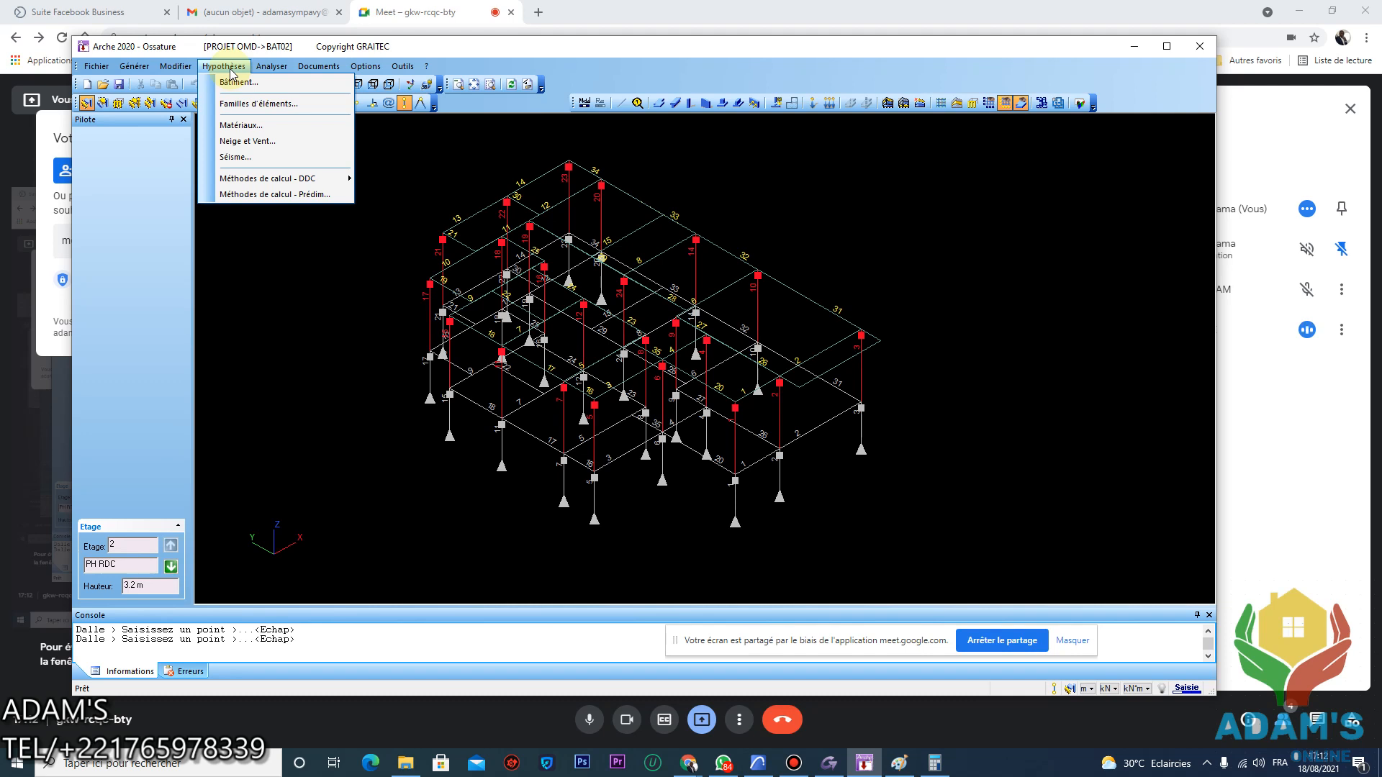
click(266, 144)
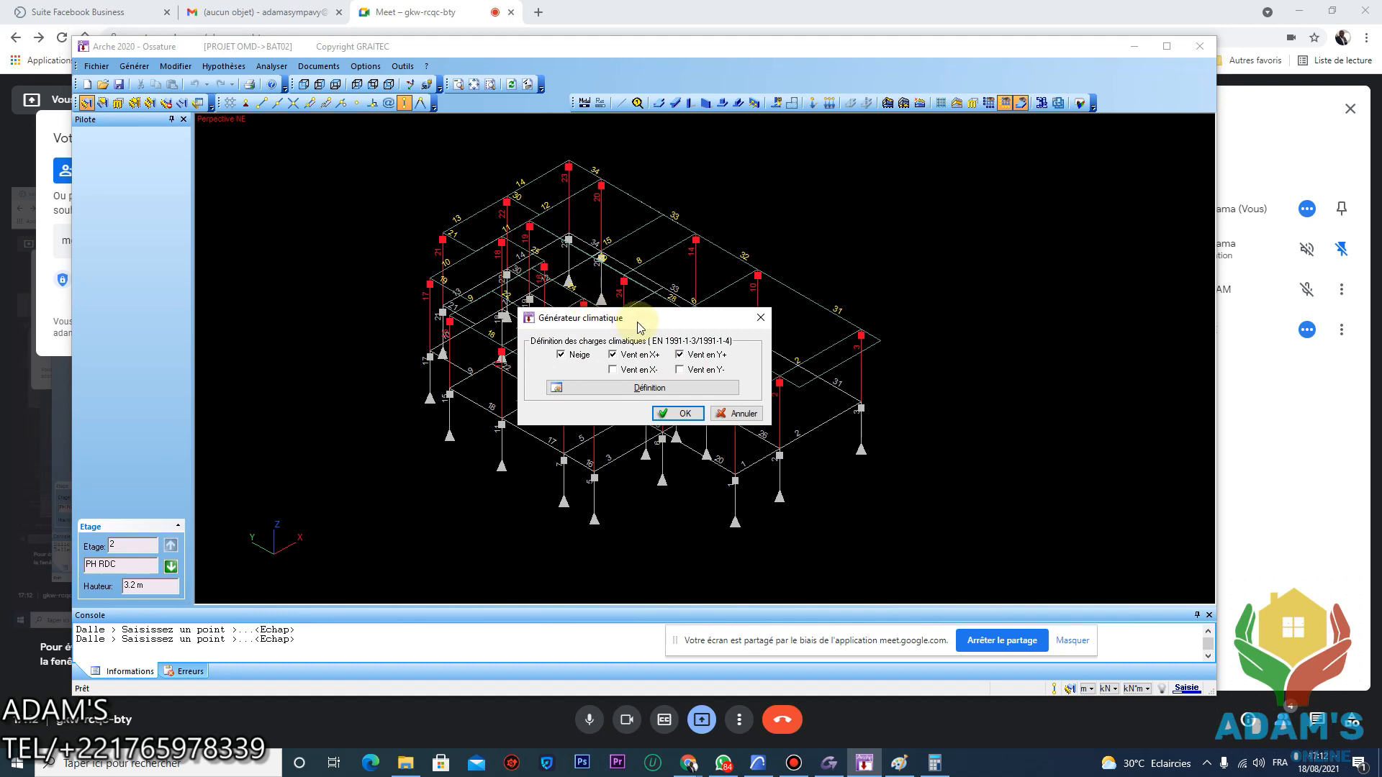
drag(639, 328, 955, 203)
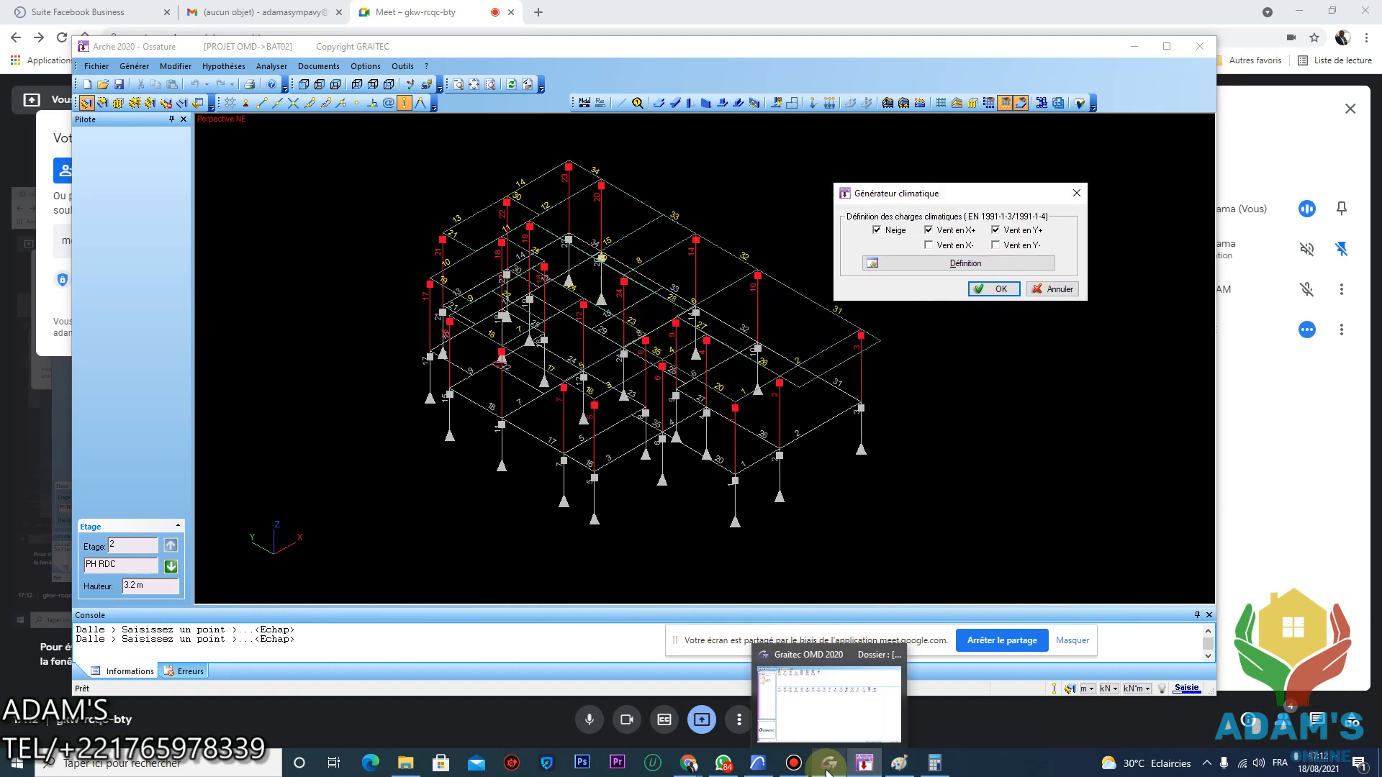
click(794, 763)
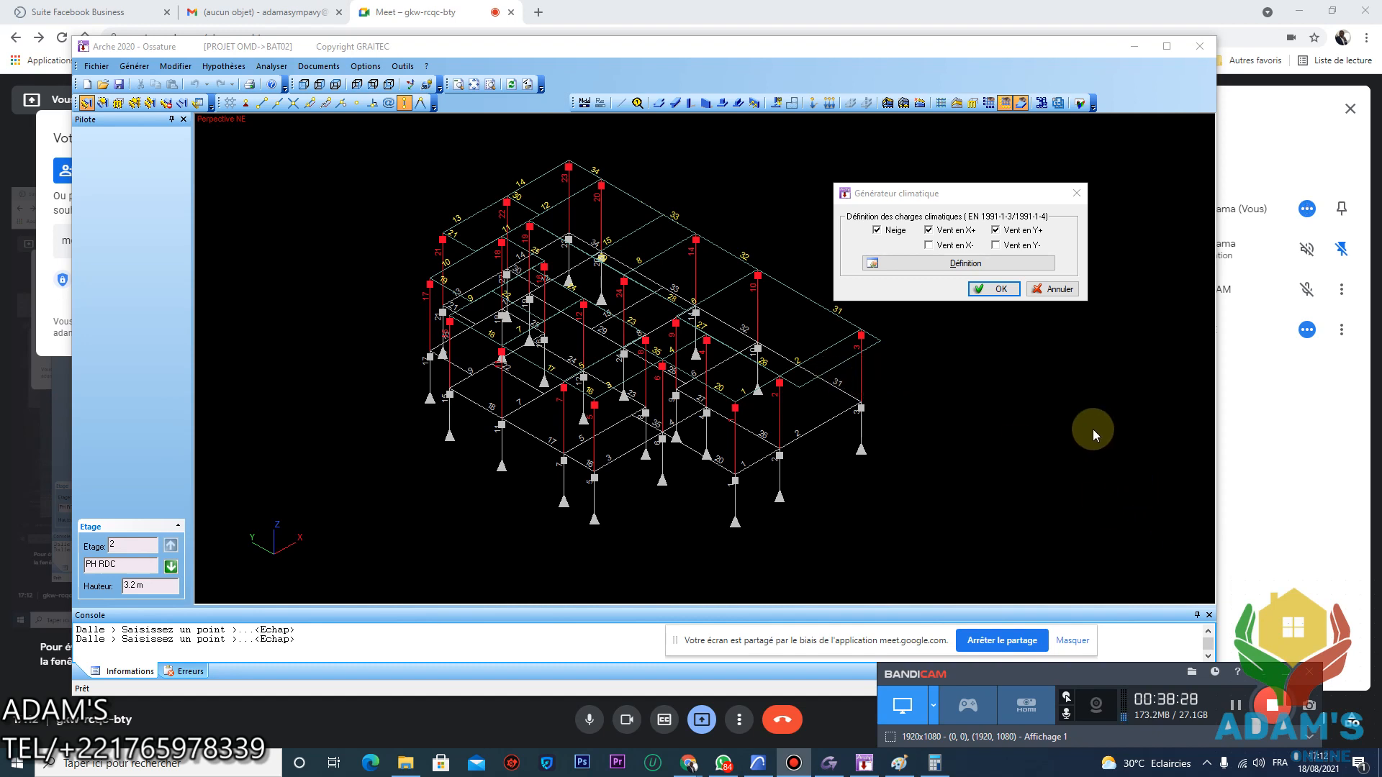
click(889, 232)
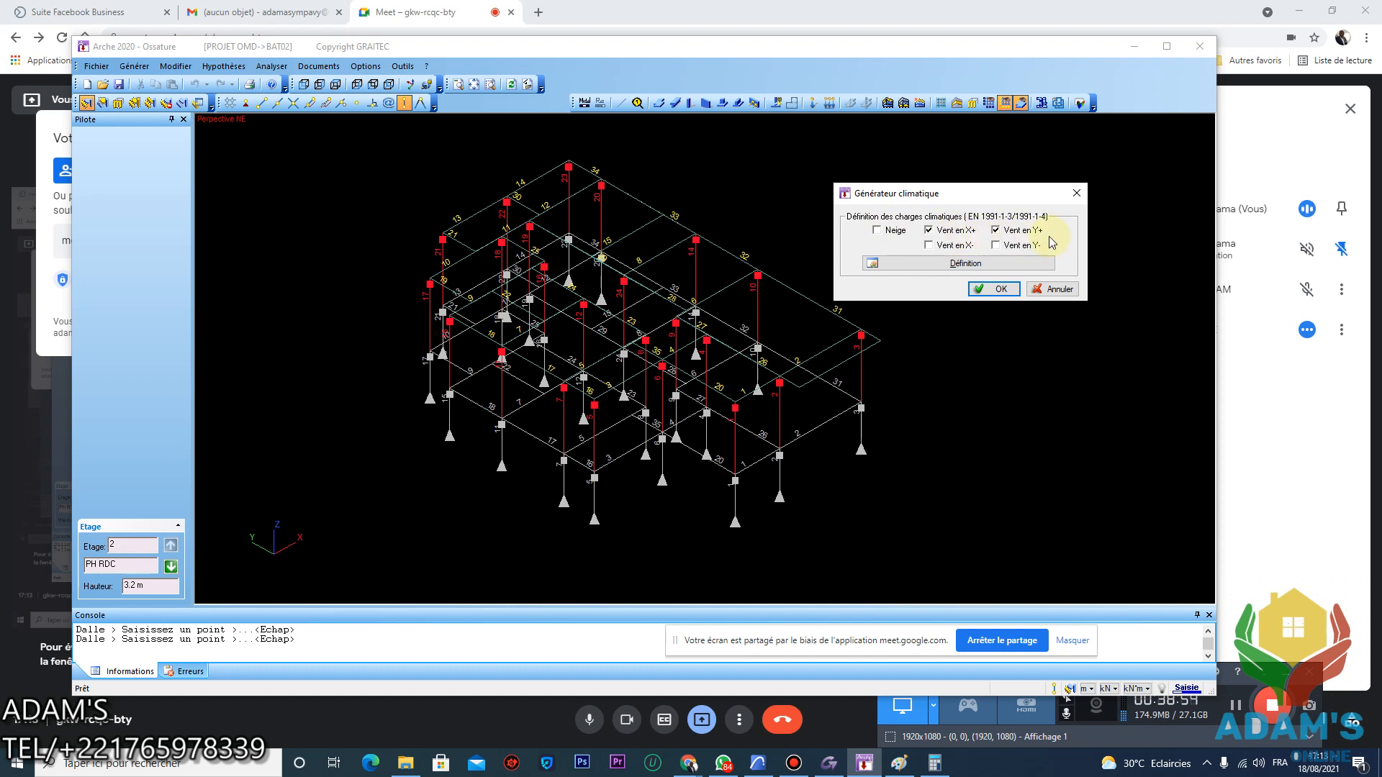
click(950, 246)
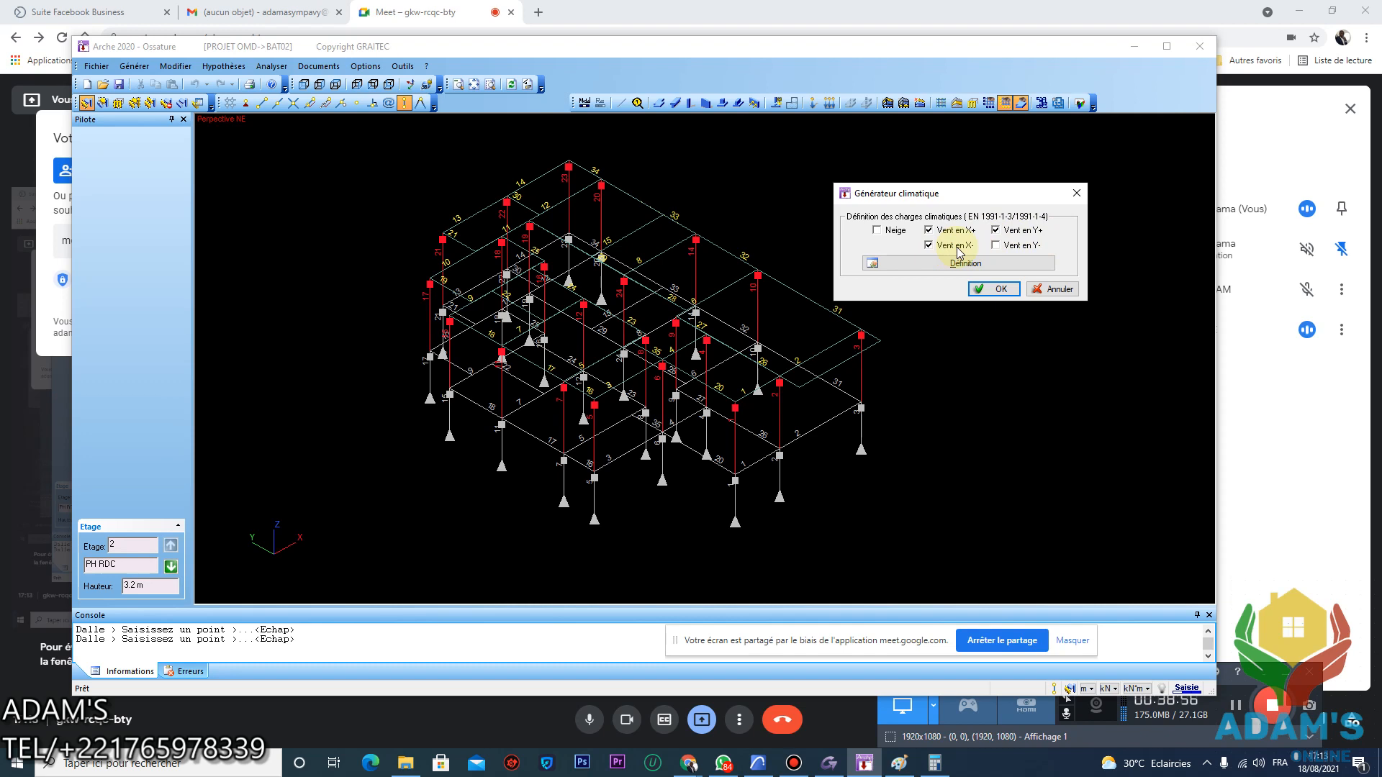
click(1002, 247)
Open the snow and wind definition and consult the NF EN 1991-1-4/NA wind zone map
click(951, 263)
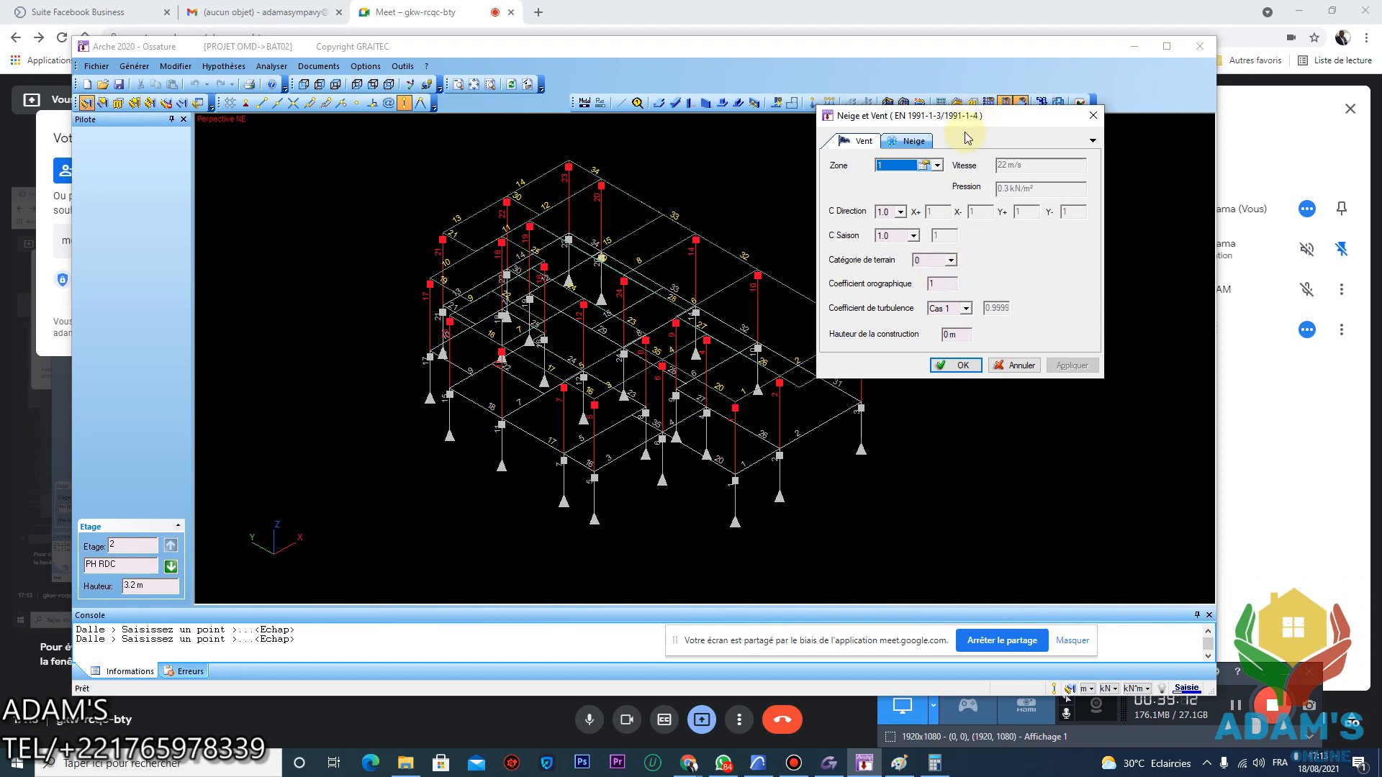
drag(975, 116, 439, 163)
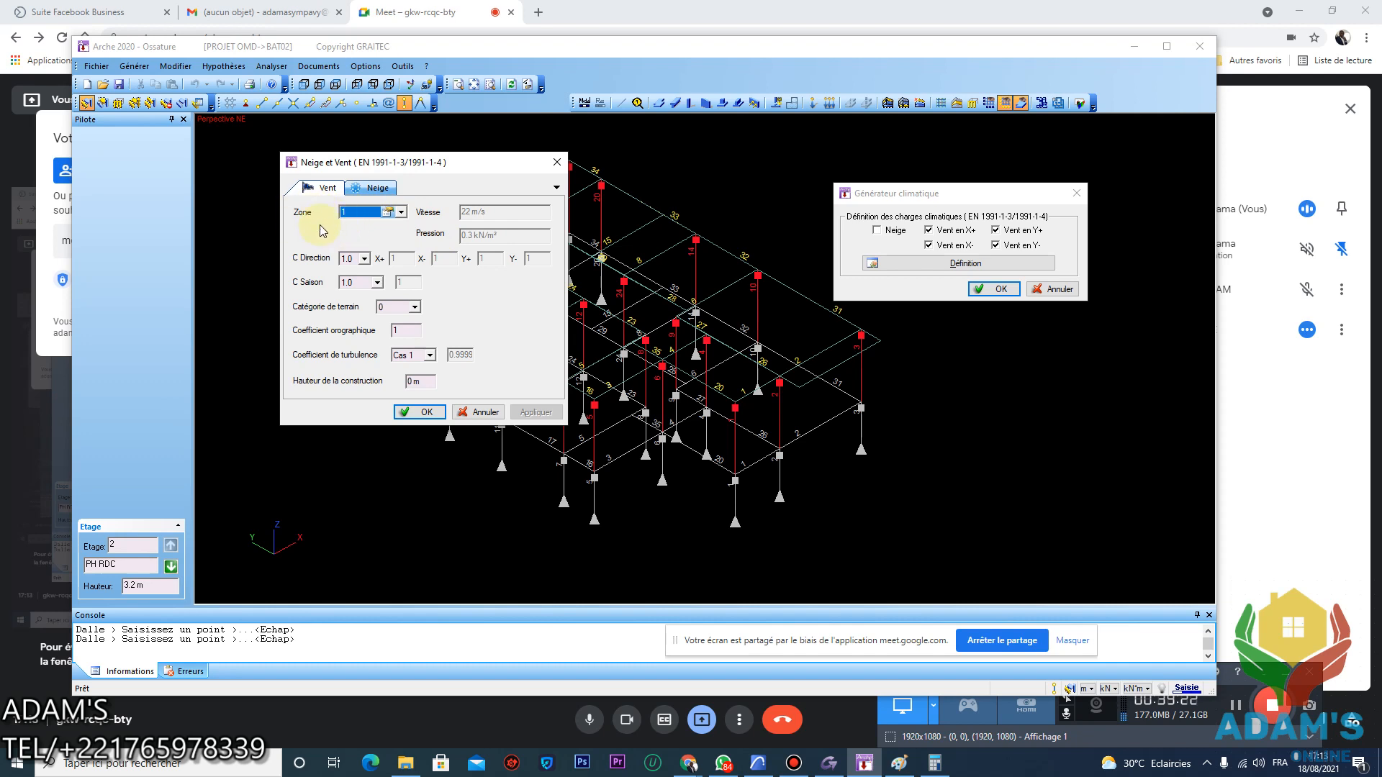
click(387, 212)
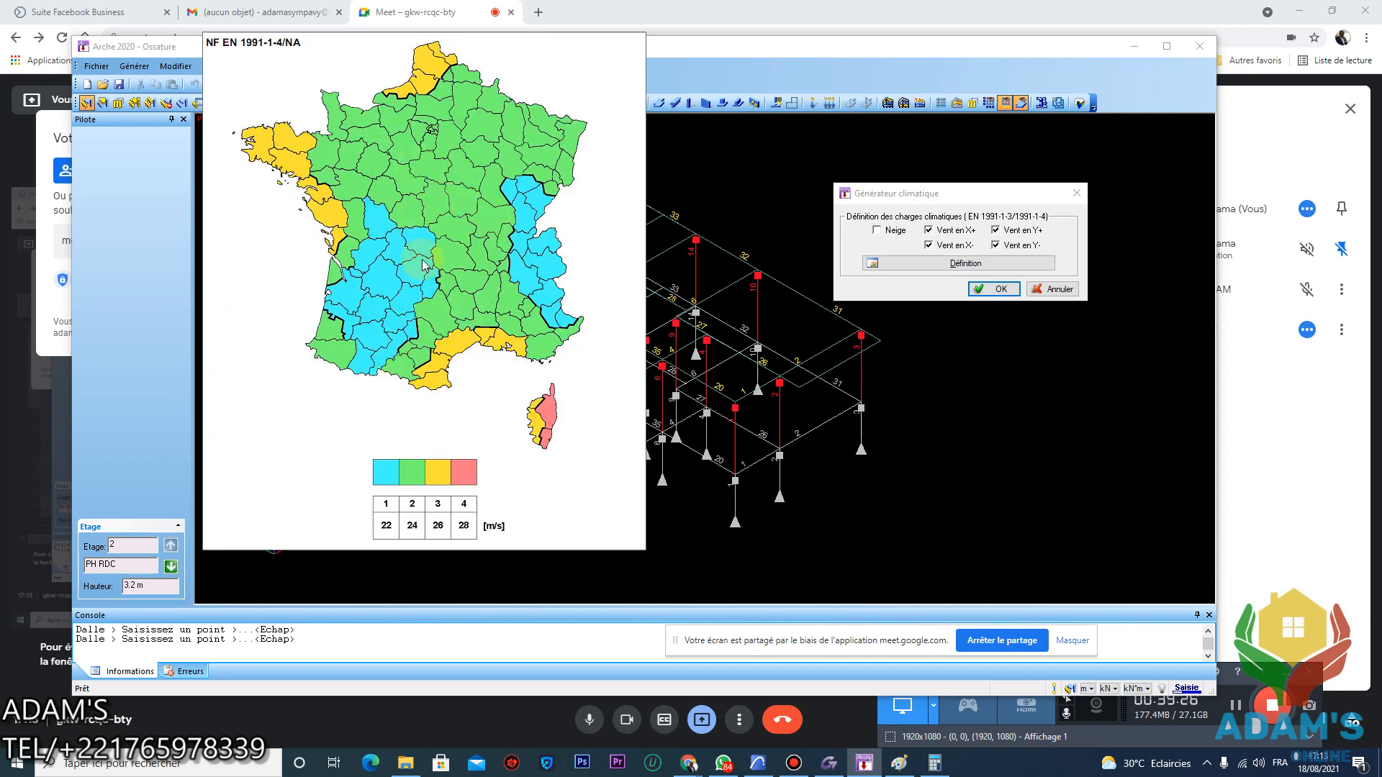
click(597, 64)
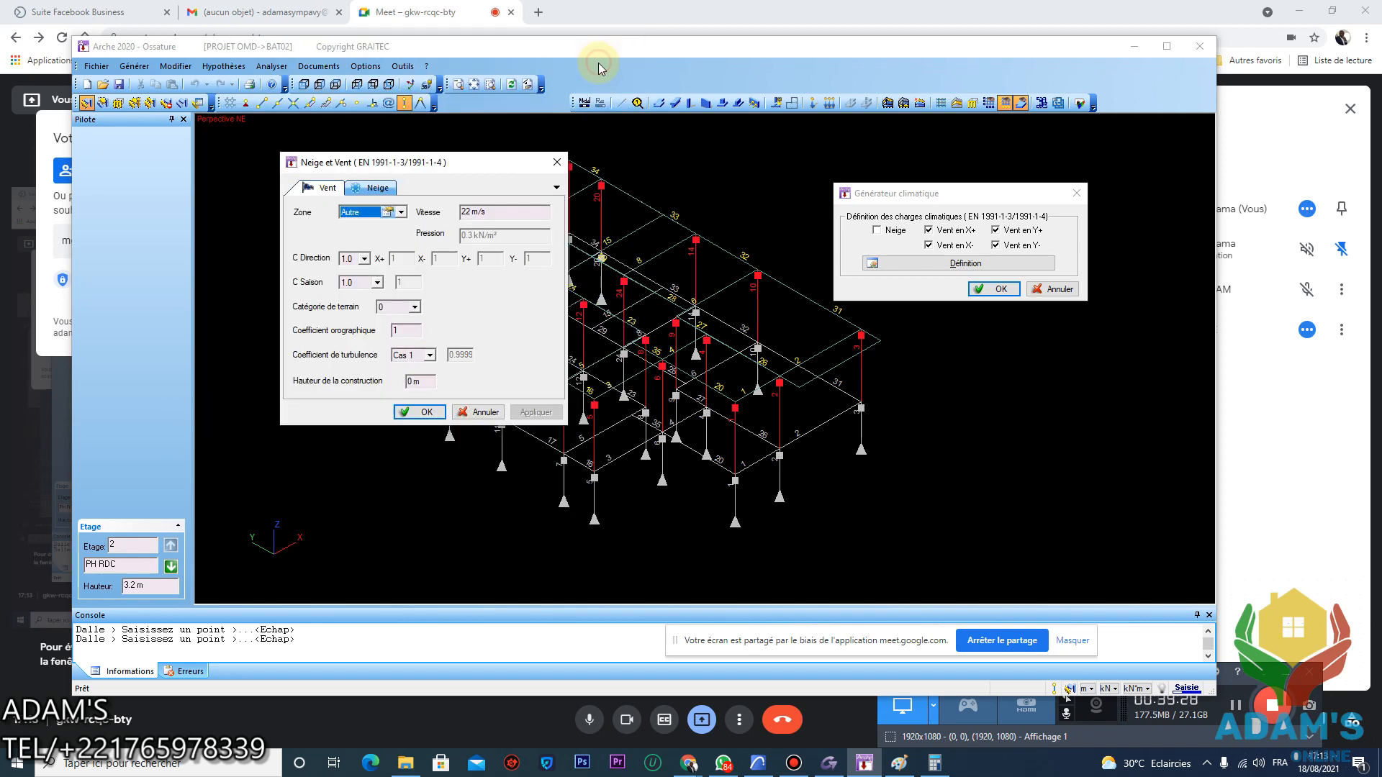
Look through the available wind zones and select zone 1
click(401, 212)
drag(403, 262, 397, 226)
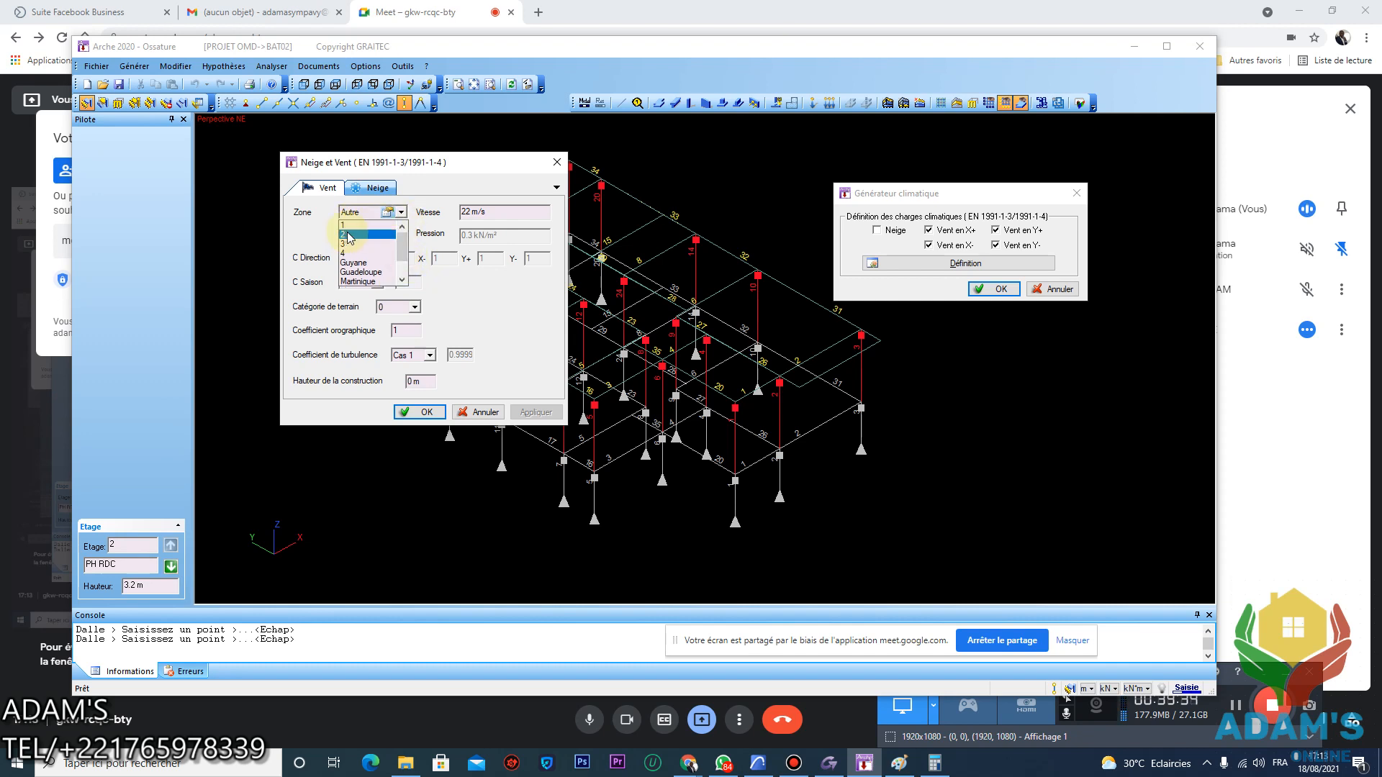
drag(401, 258, 404, 278)
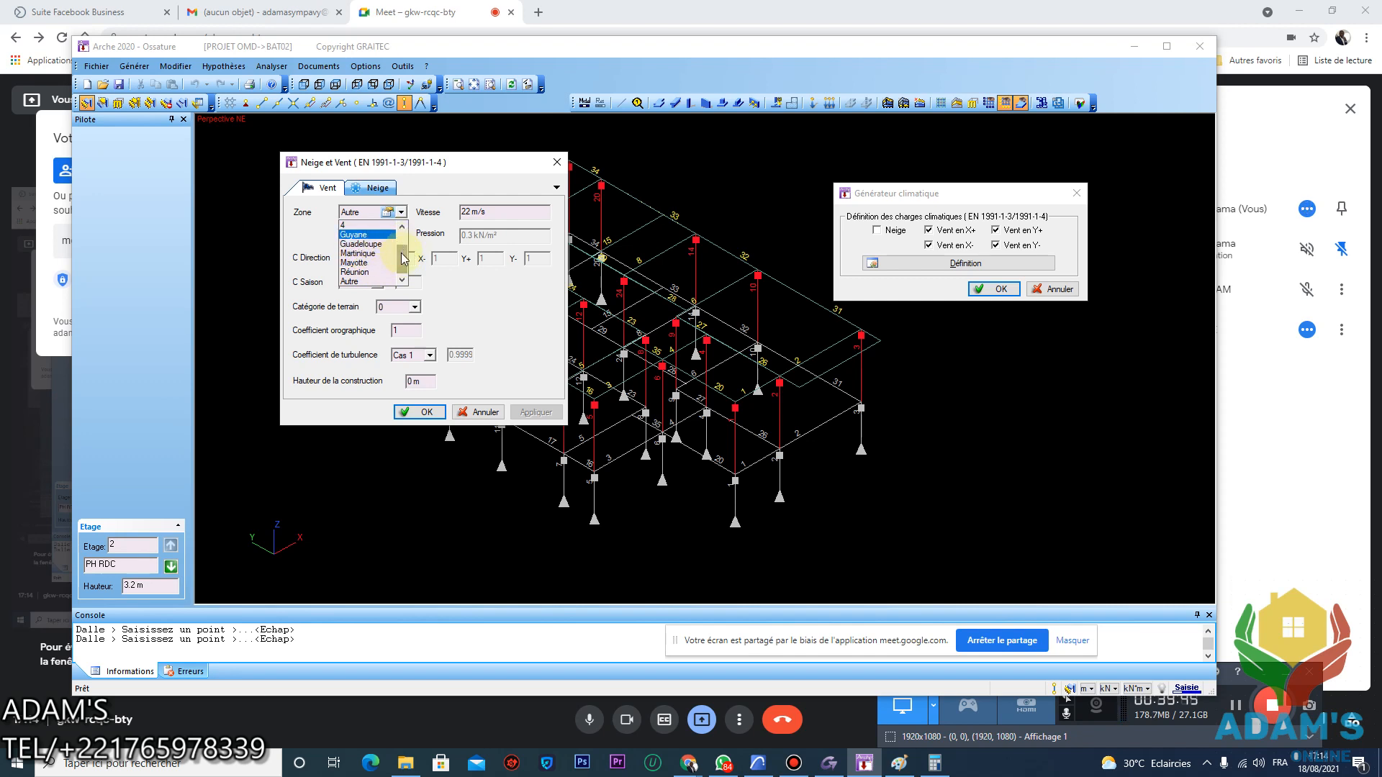
scroll(403, 259, up, 1)
click(370, 228)
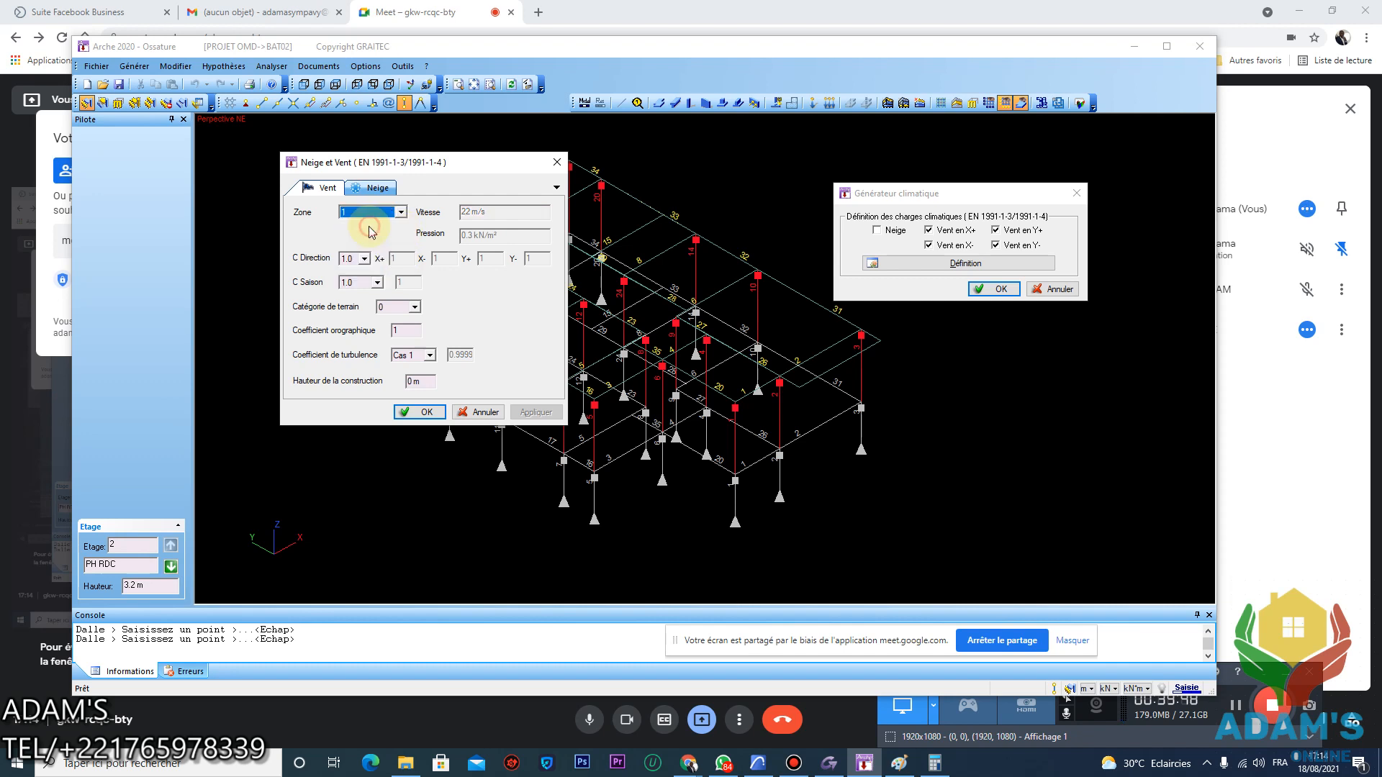
Try the wind zone Autre with its editable speed, and set the zone back to 1
click(401, 213)
click(402, 214)
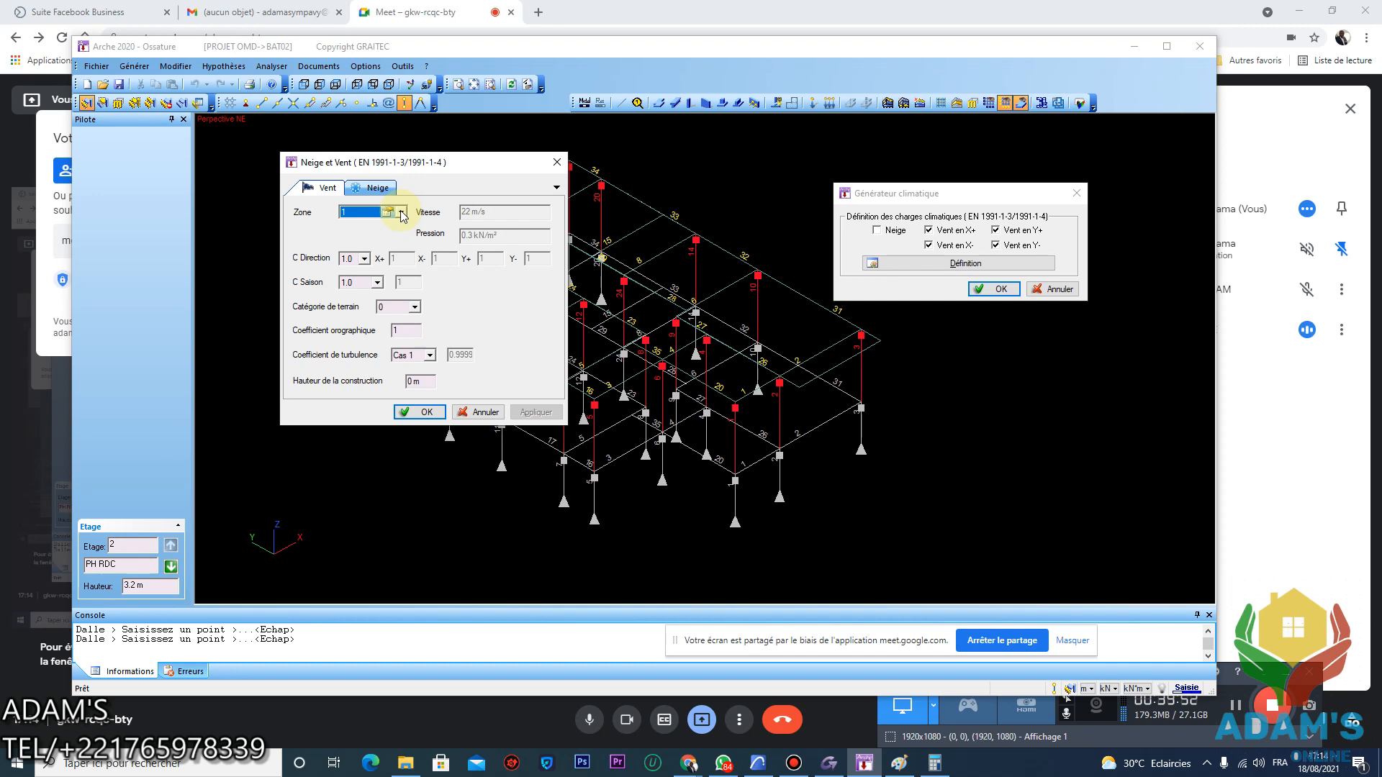
click(402, 214)
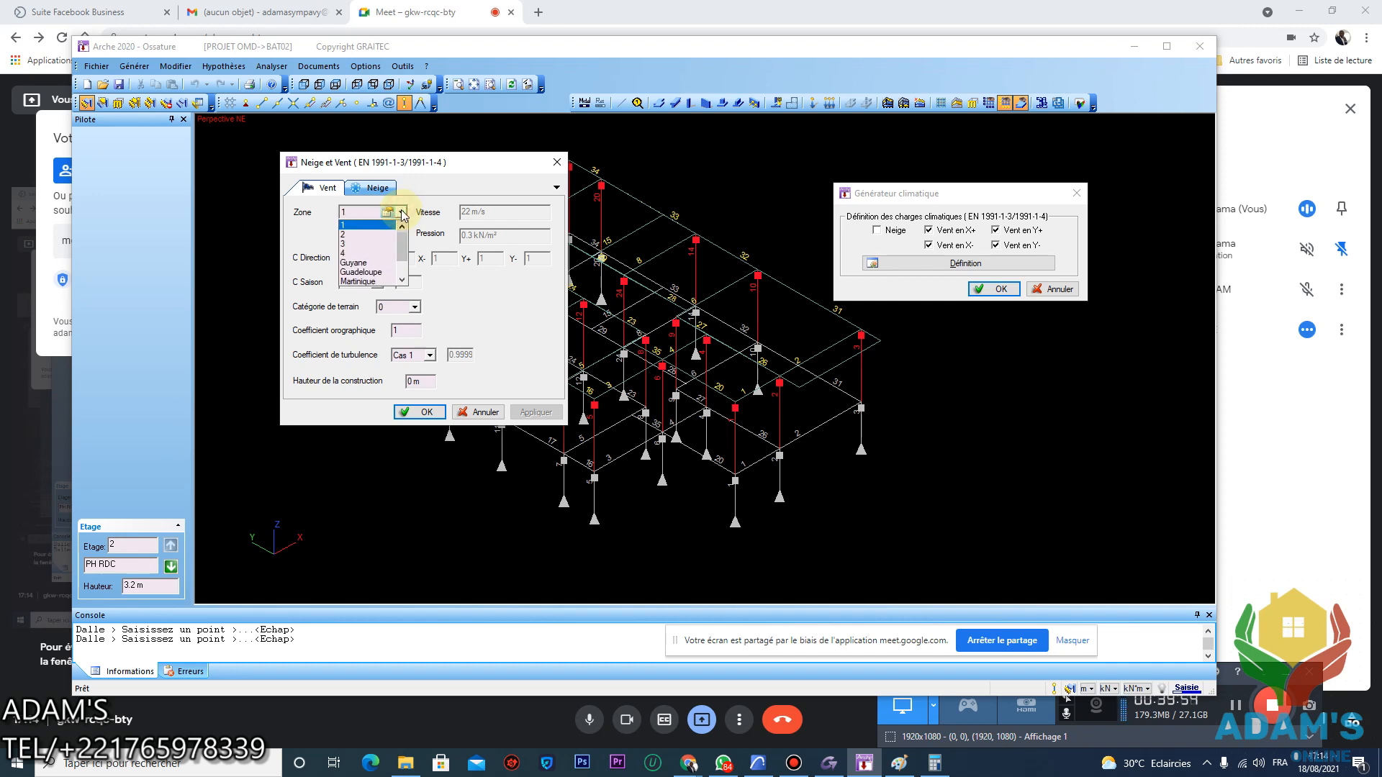
scroll(402, 215, down, 1)
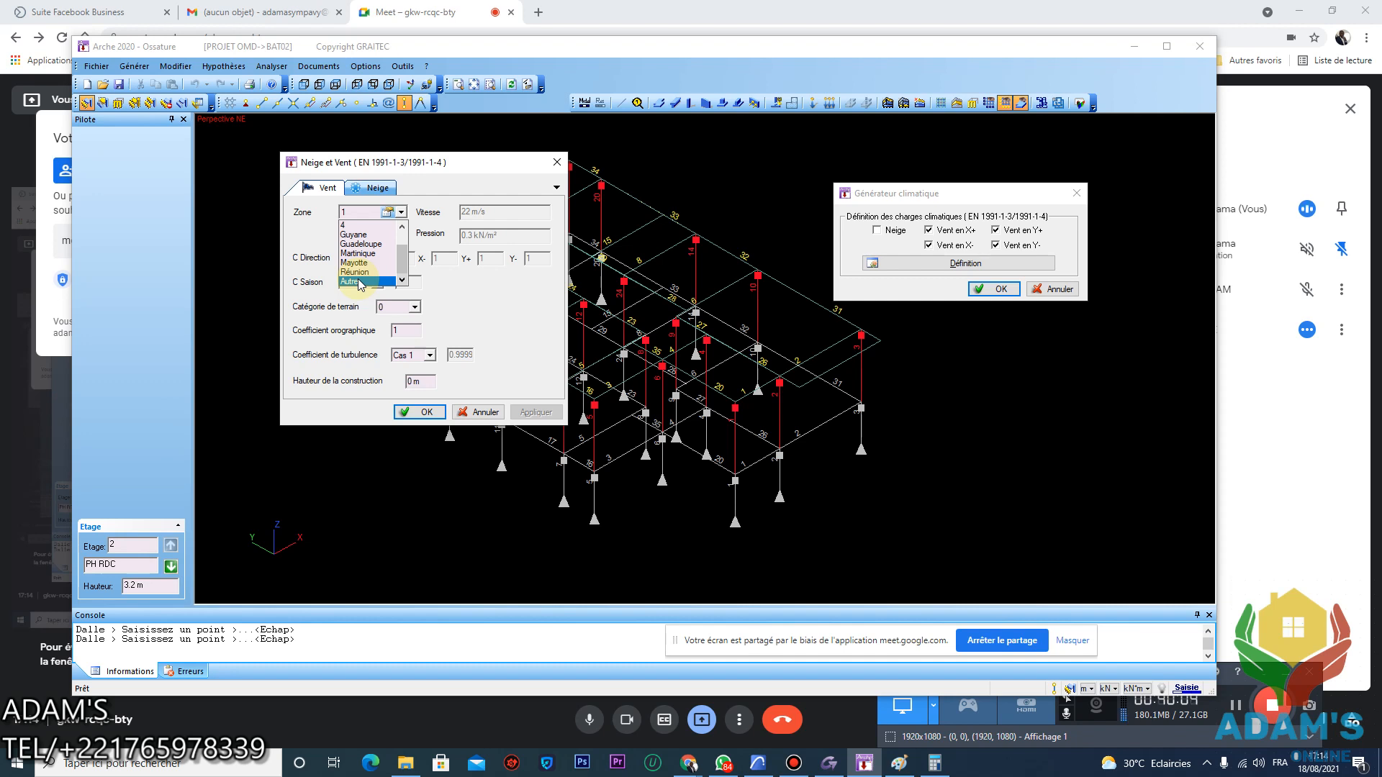
click(359, 282)
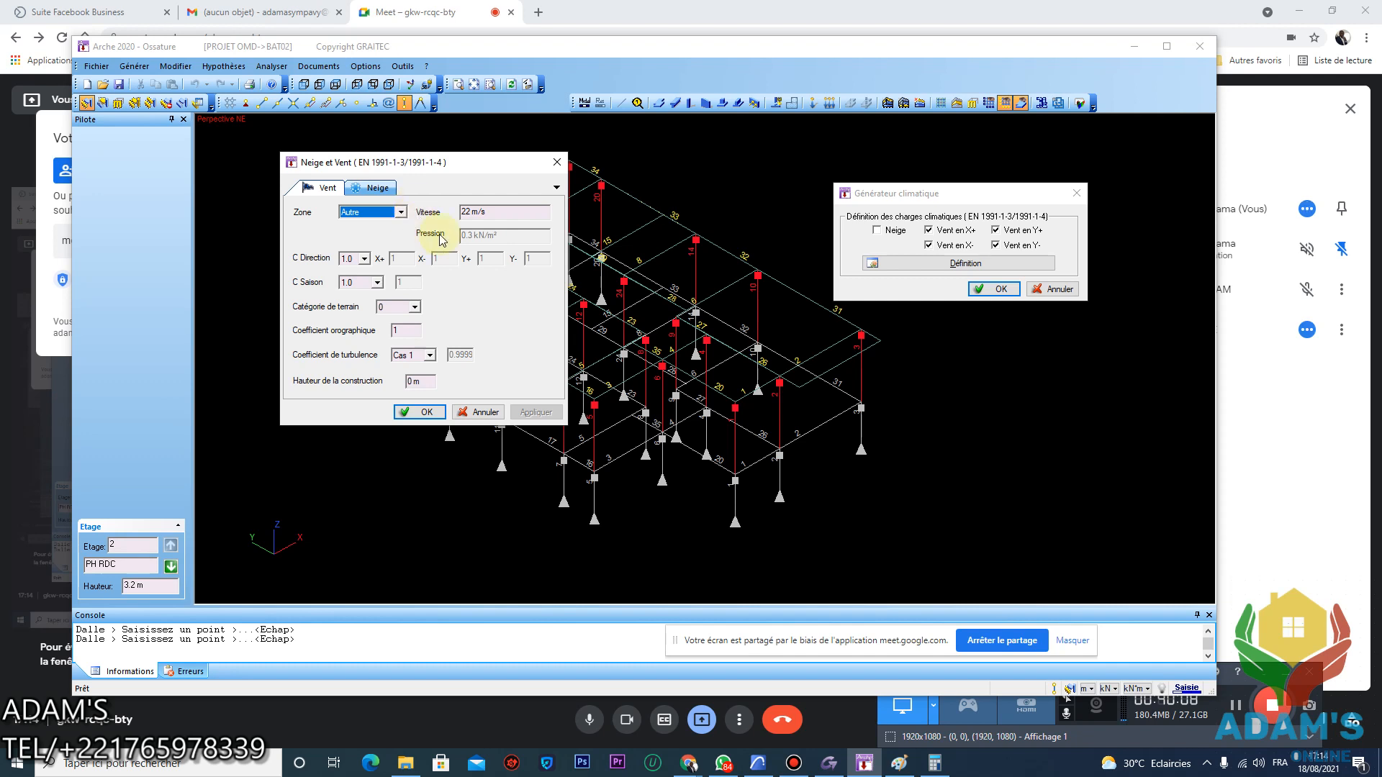
drag(507, 211, 428, 213)
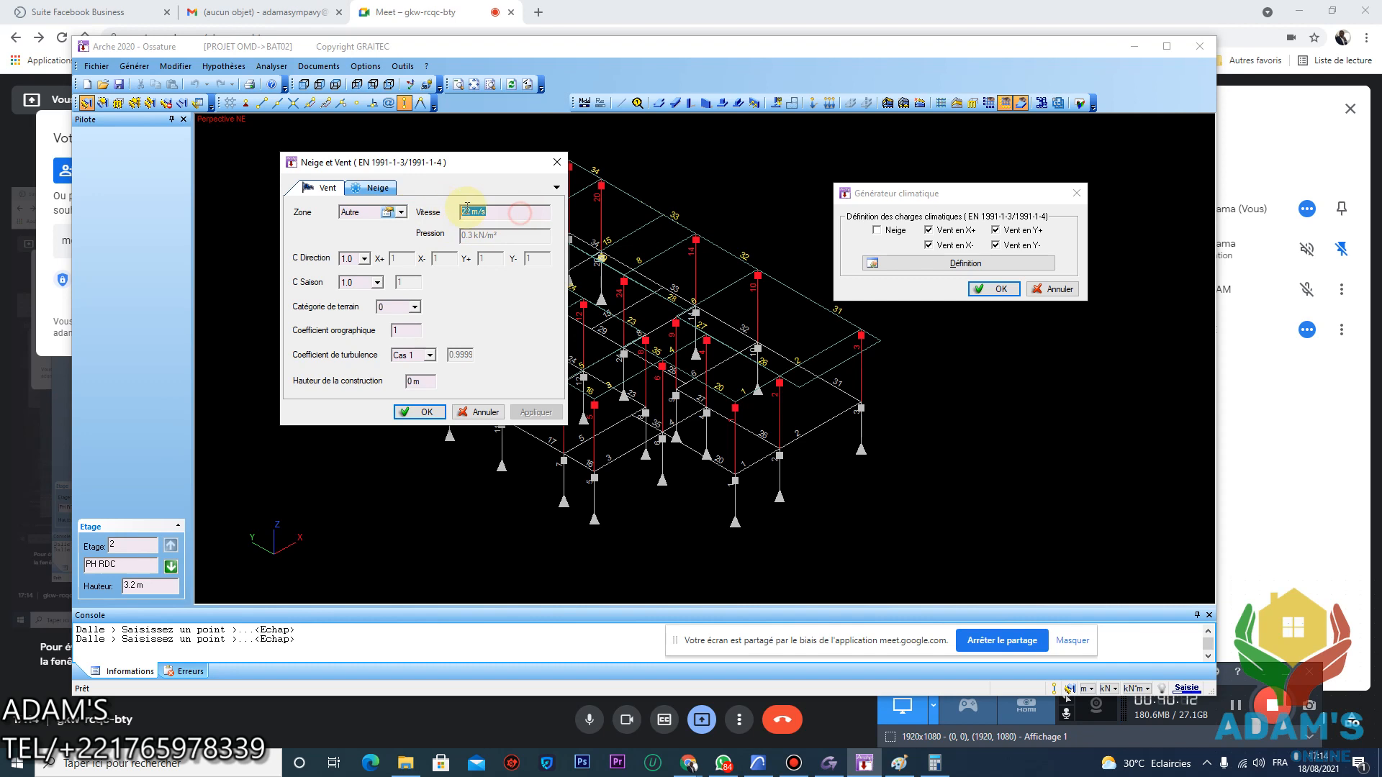
click(400, 212)
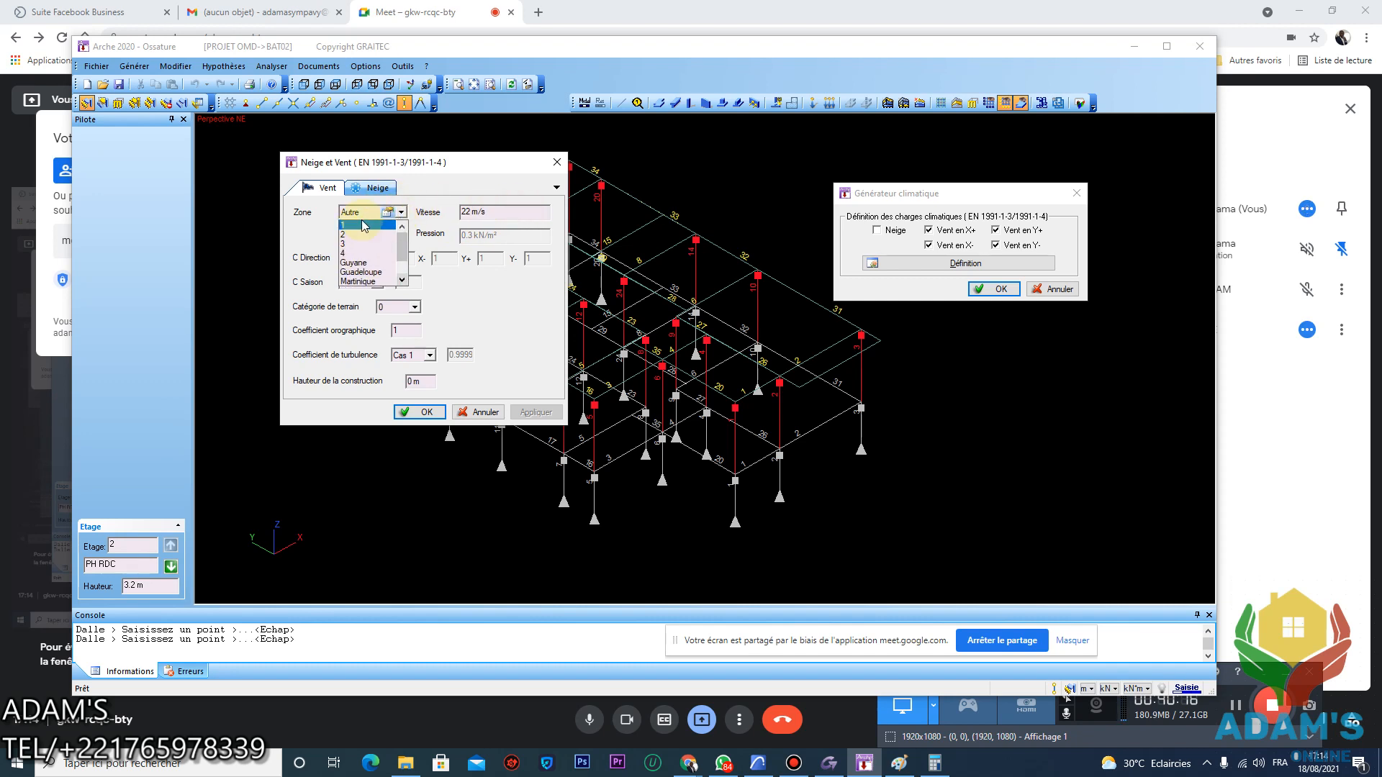
click(363, 225)
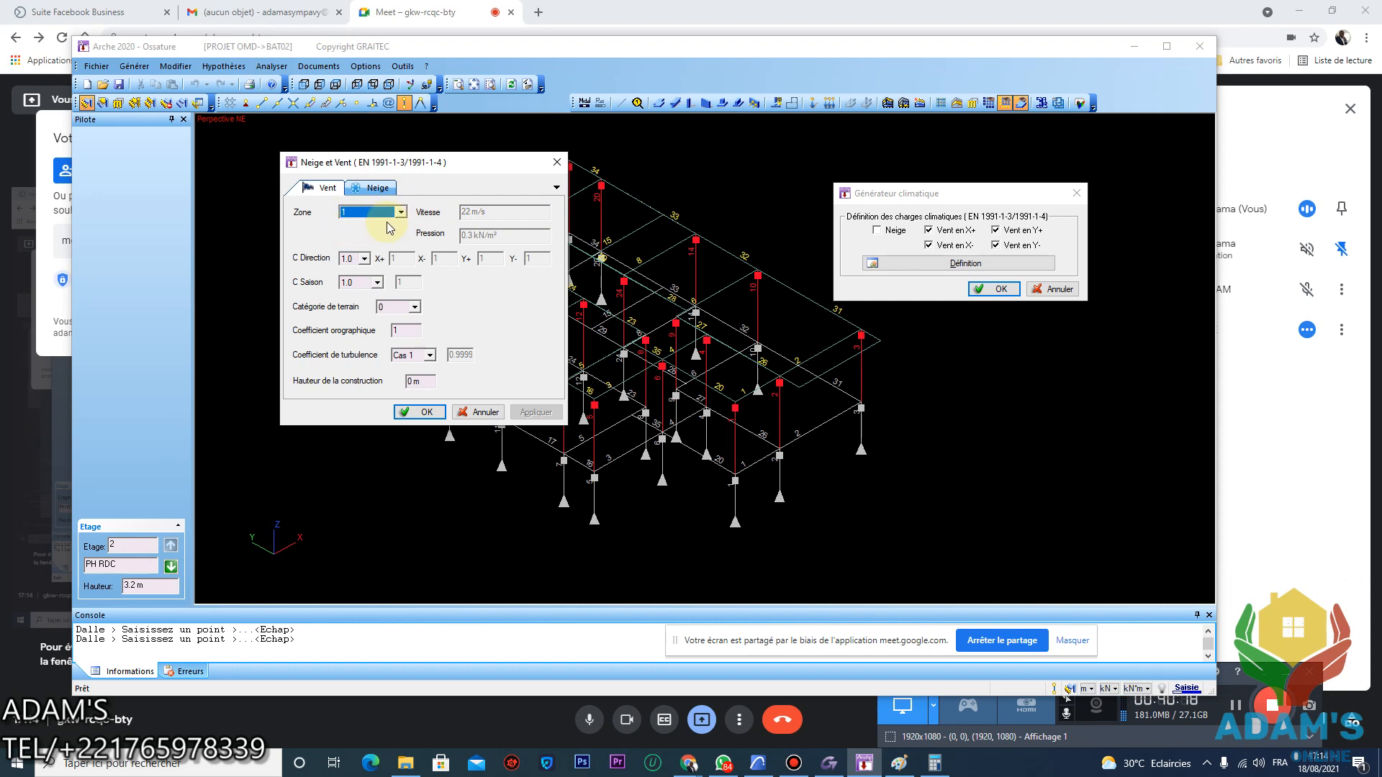
Consult the wind zone map again, set the zone to Autre, and open the wind speed for editing
click(507, 215)
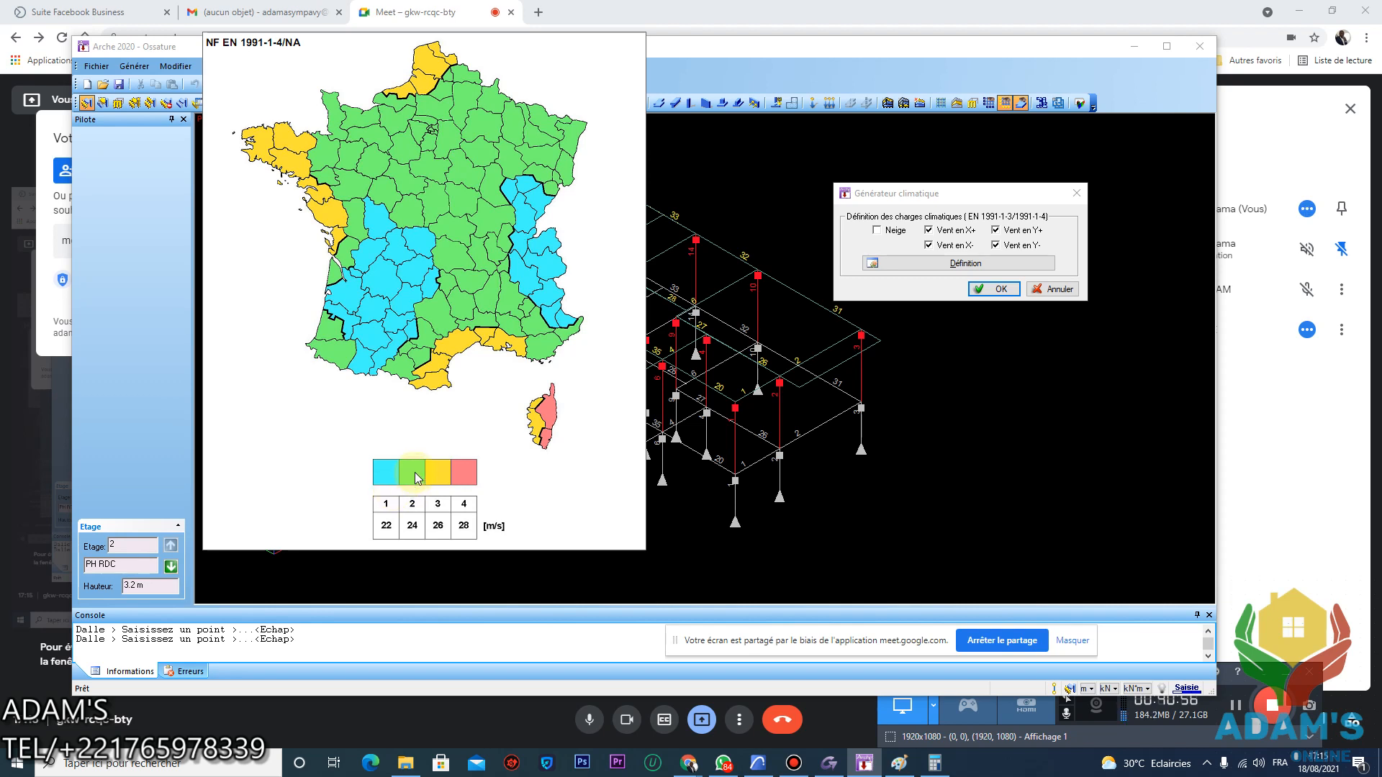
click(493, 353)
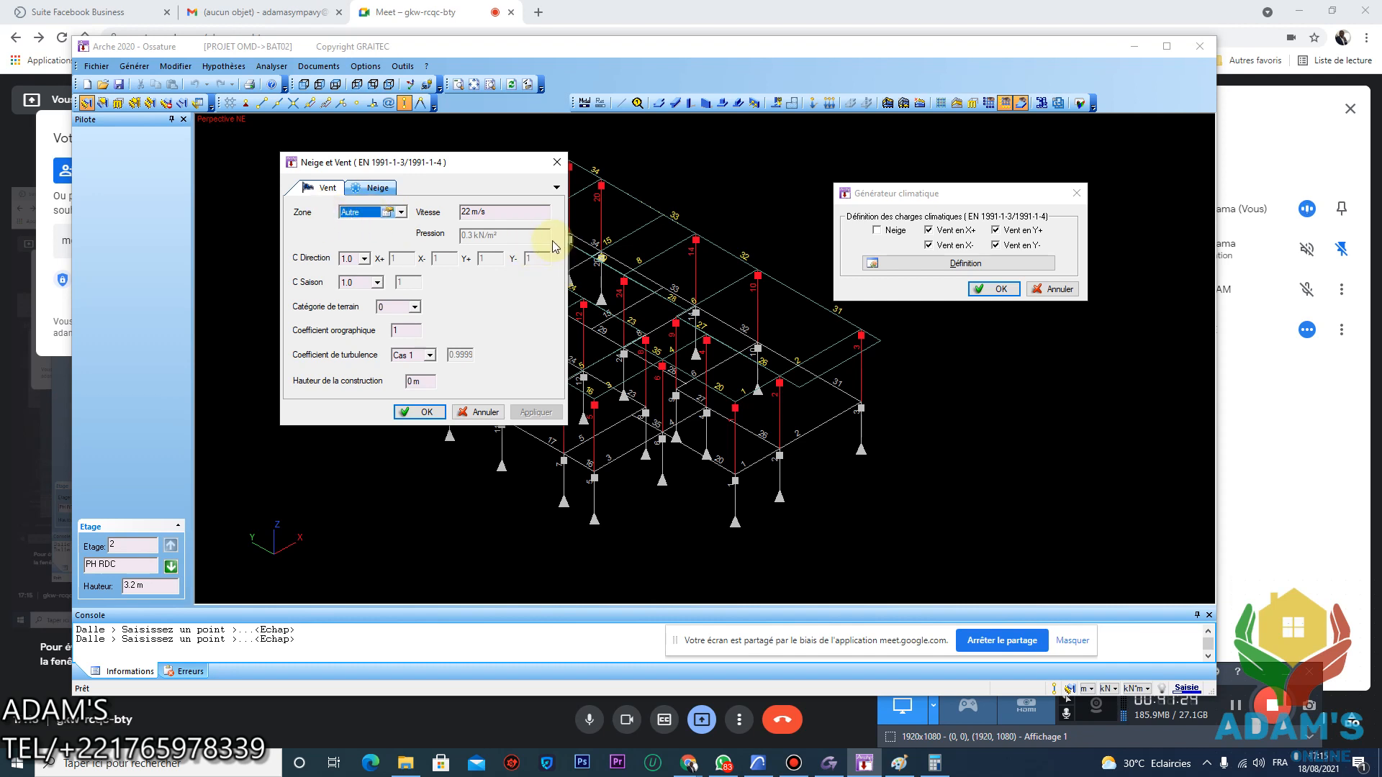
drag(540, 212, 425, 216)
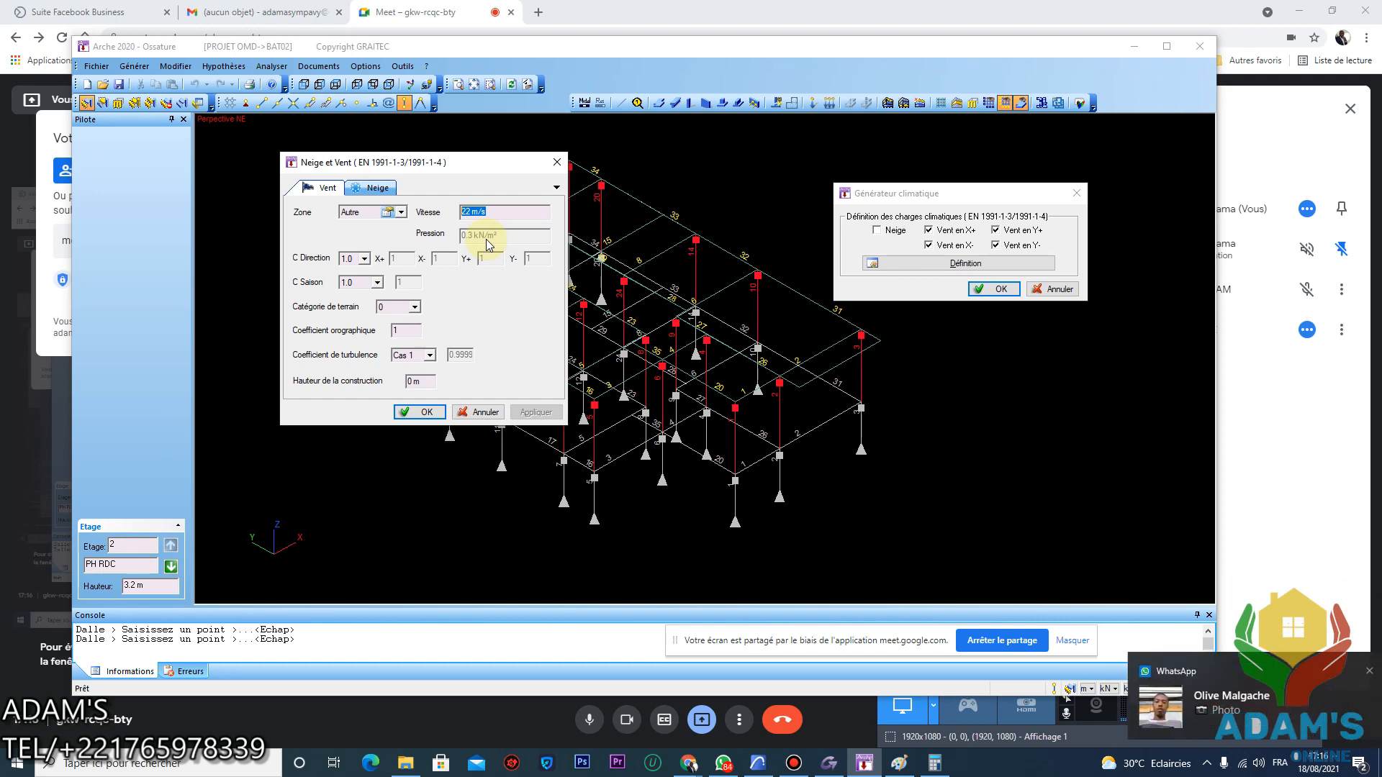
Switch to WhatsApp and examine the received photo of the NV65-84/2000 wind settings at full size
click(723, 763)
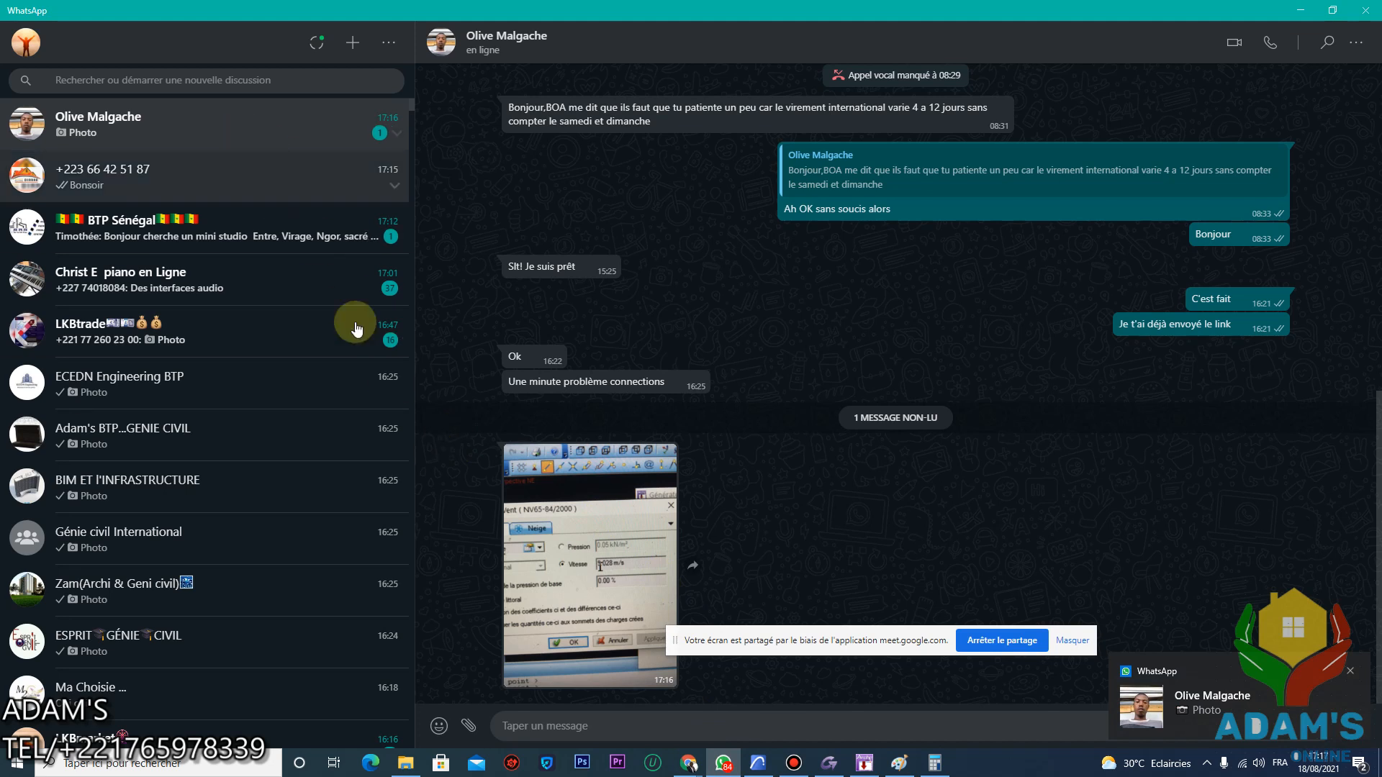
click(604, 599)
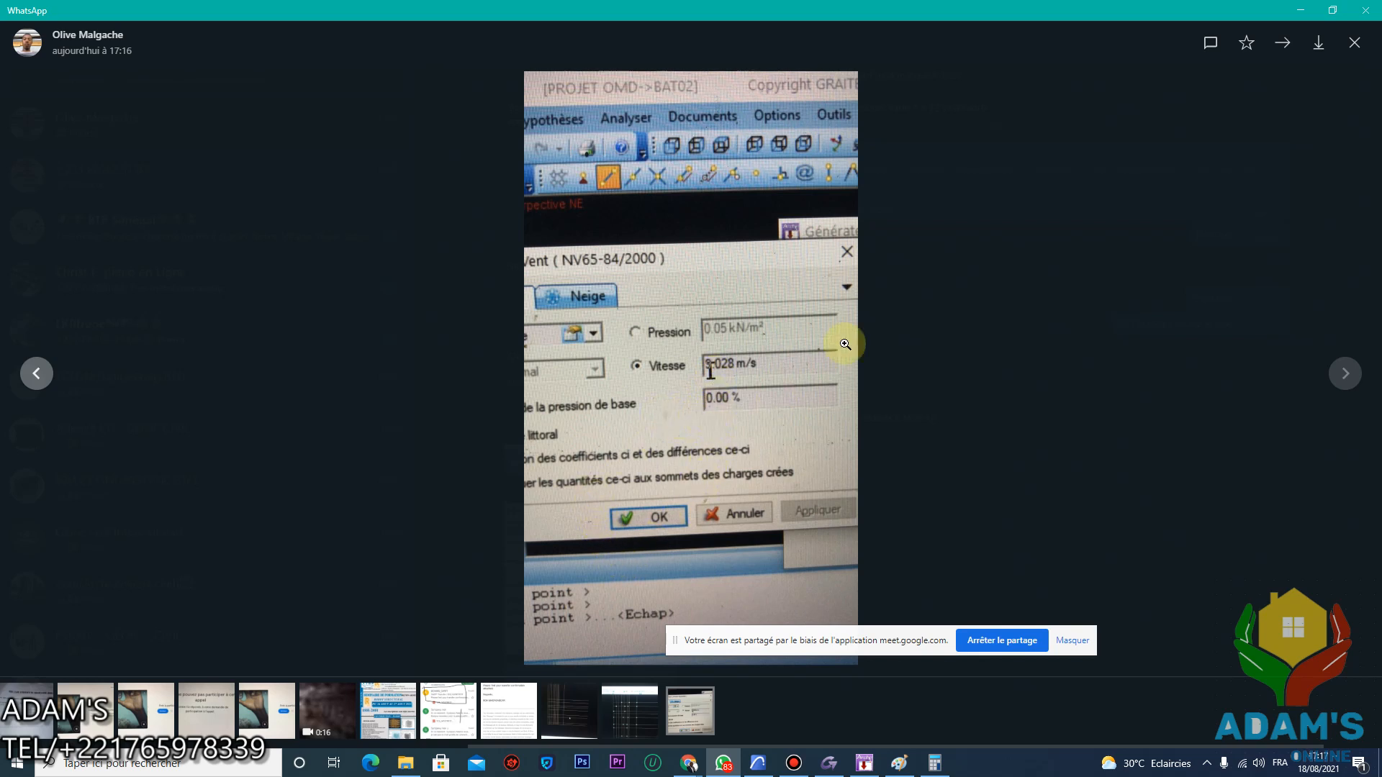
click(1344, 43)
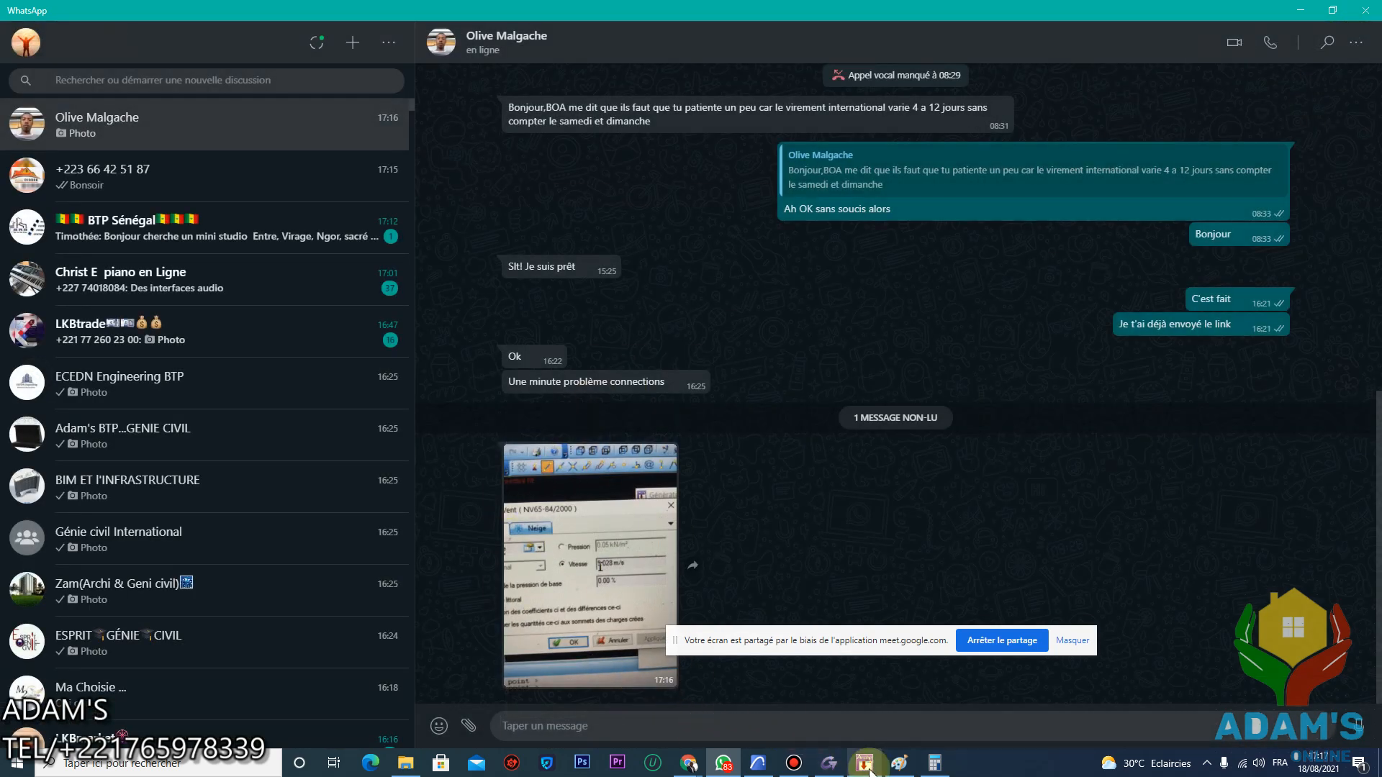
Switch back to Arche Ossature and open the wind speed of zone Autre for editing
click(835, 766)
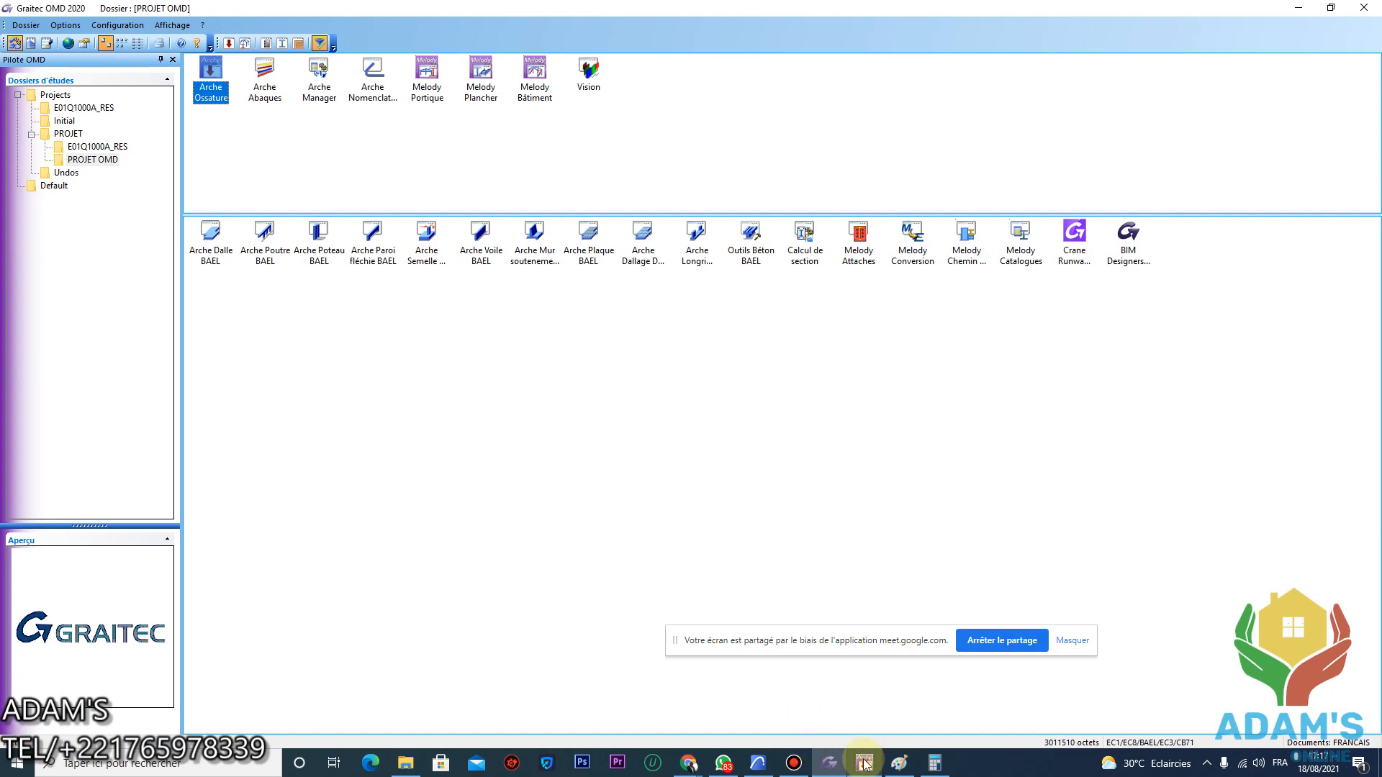
click(864, 763)
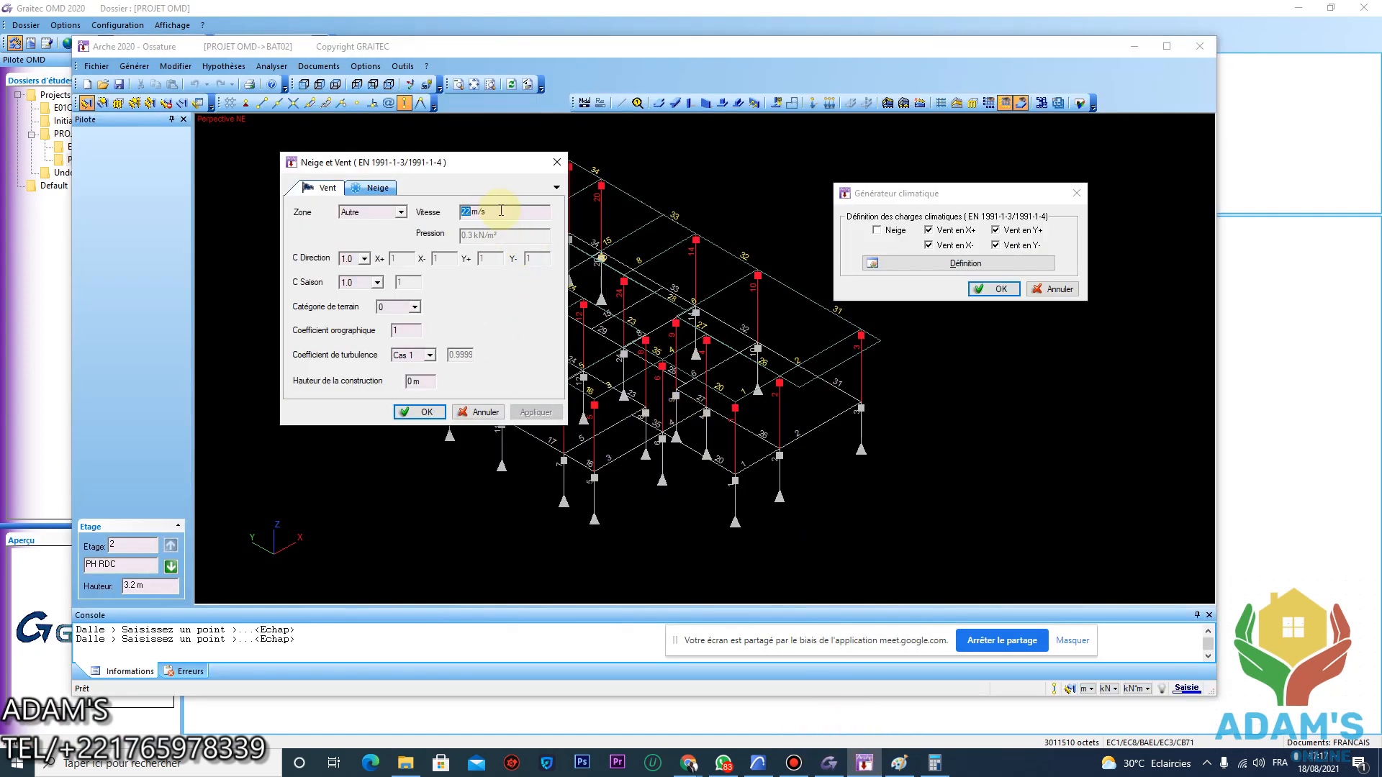
drag(493, 214, 430, 232)
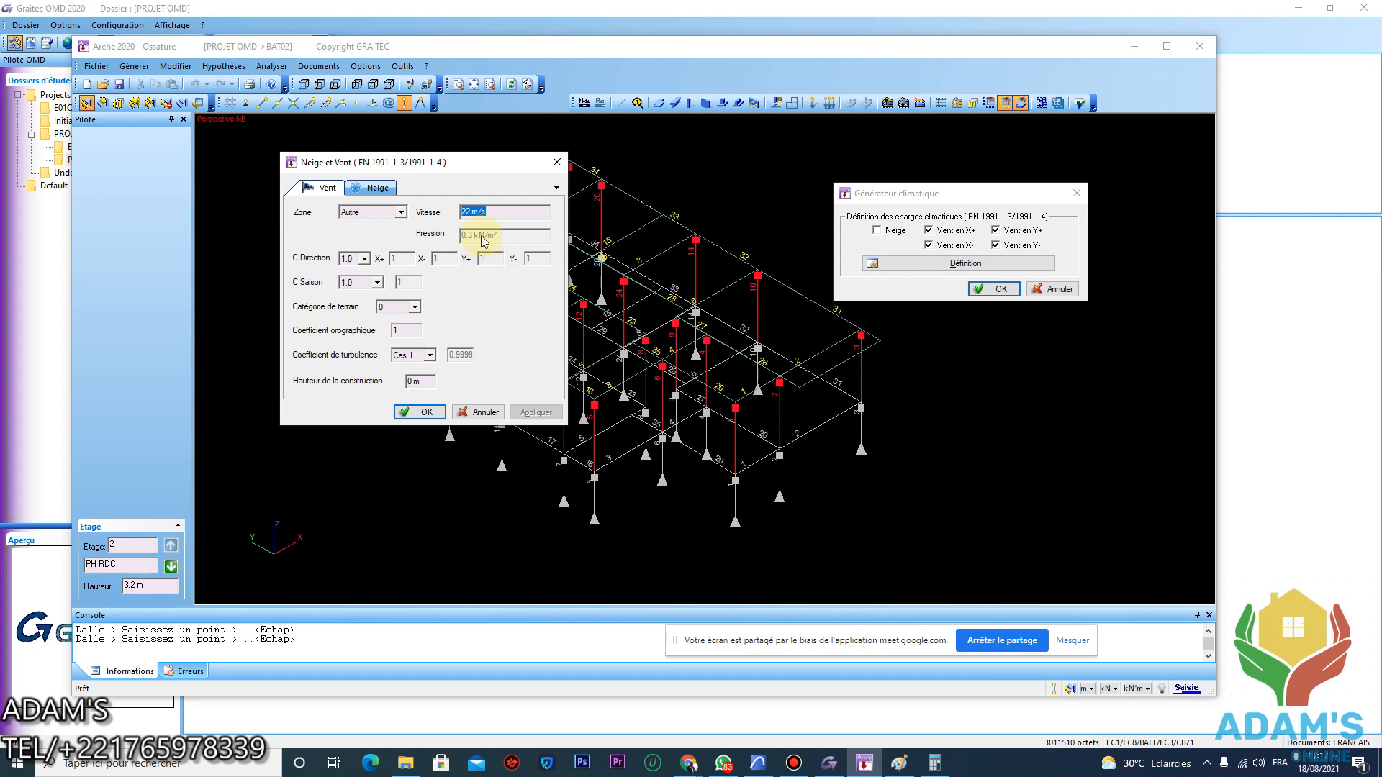
Switch to Paint and handwrite "q10 = pression dynamique de base" beside the Gm result, then underline and circle it
click(899, 763)
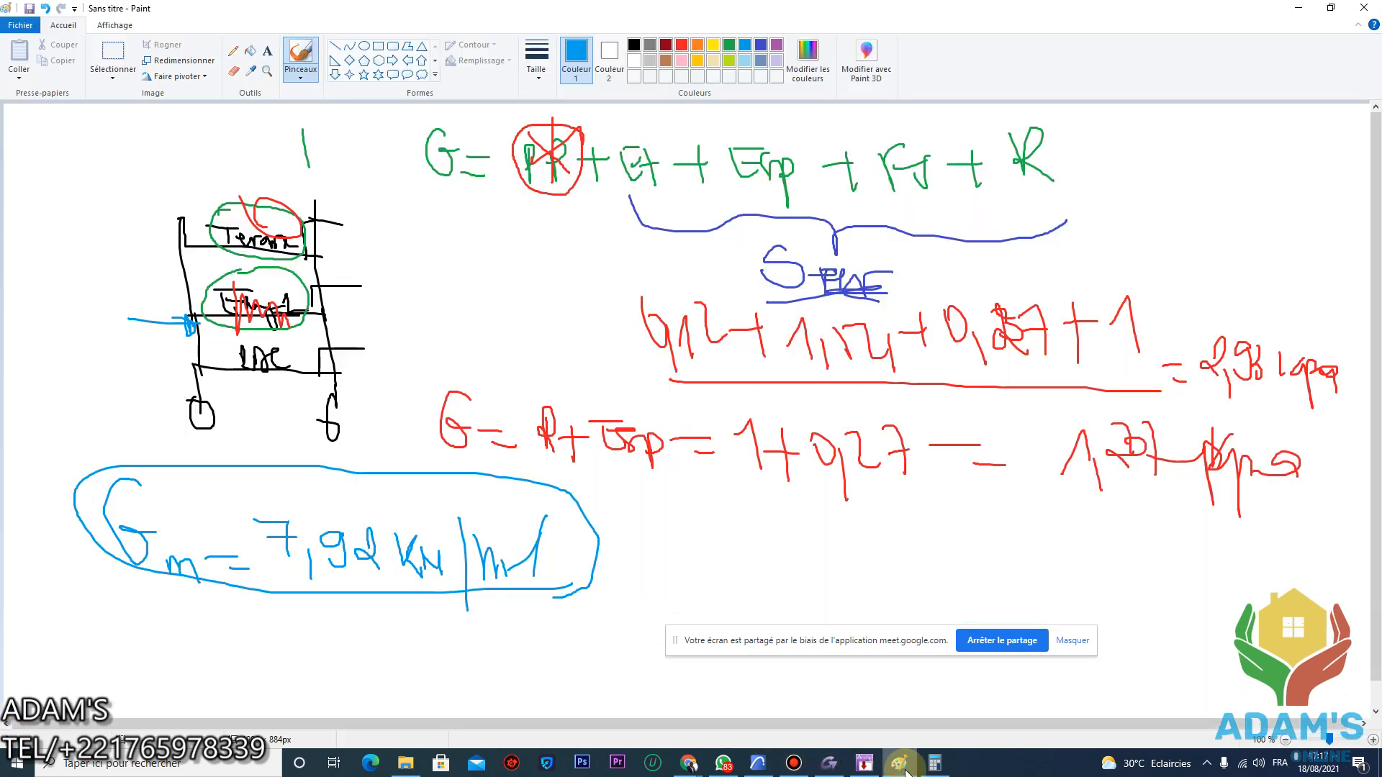
mouse_move(673, 507)
mouse_down()
mouse_move(674, 573)
mouse_move(746, 547)
mouse_move(752, 567)
mouse_up()
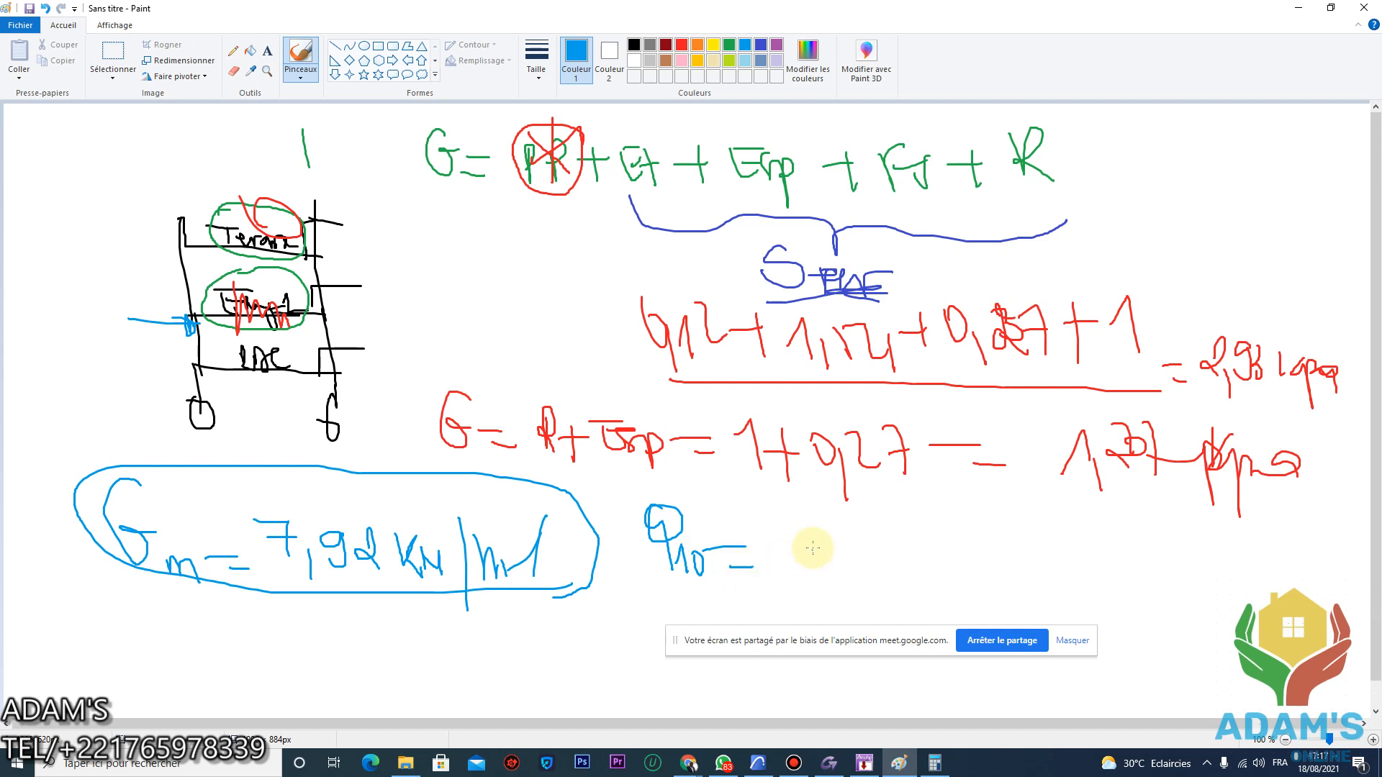
mouse_move(797, 527)
mouse_down()
mouse_move(800, 547)
mouse_move(932, 569)
mouse_up()
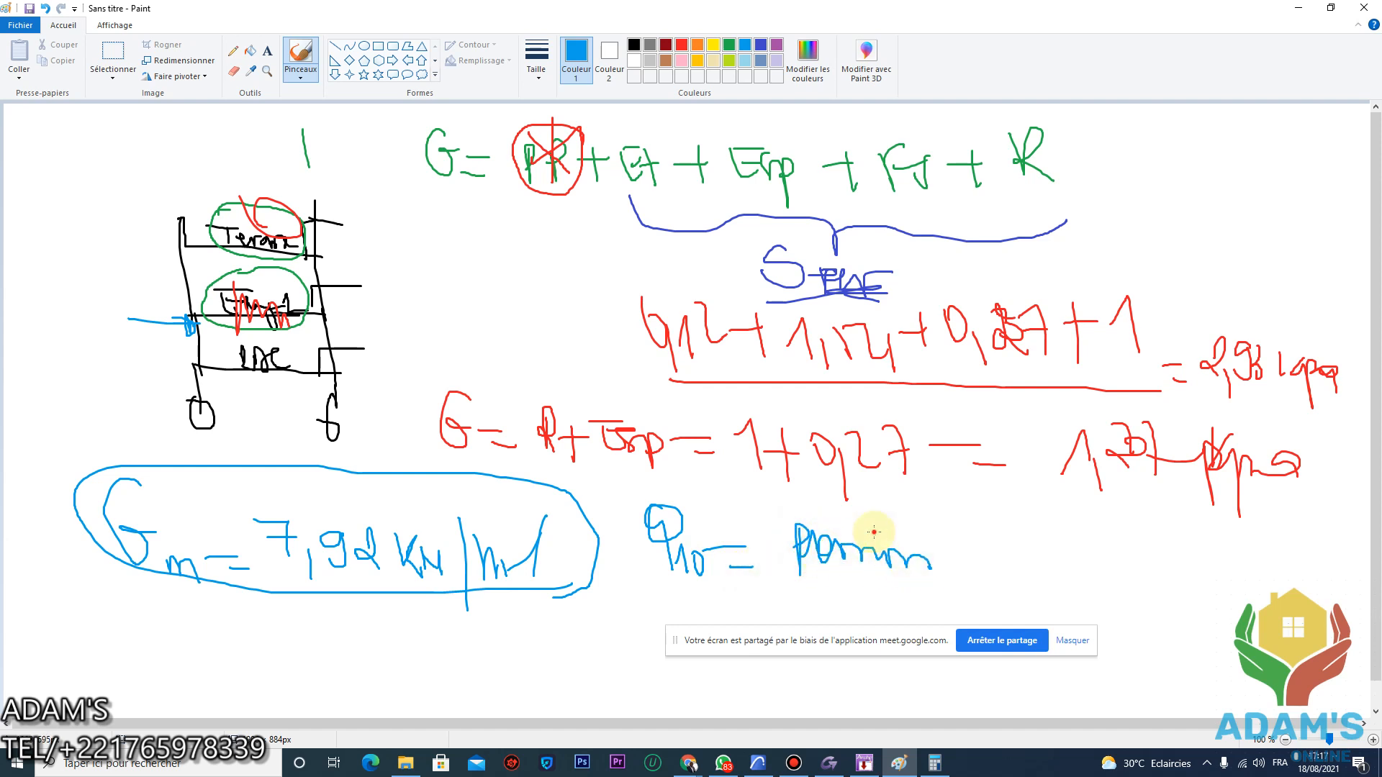
mouse_move(974, 524)
mouse_down()
mouse_move(1007, 576)
mouse_move(1117, 547)
mouse_move(1145, 565)
mouse_move(1141, 594)
mouse_up()
mouse_move(1177, 558)
mouse_down()
mouse_move(1267, 565)
mouse_move(1360, 600)
mouse_up()
mouse_move(678, 592)
mouse_down()
mouse_move(1216, 598)
mouse_move(1339, 551)
mouse_move(1022, 538)
mouse_move(655, 501)
mouse_move(691, 572)
mouse_move(712, 566)
mouse_up()
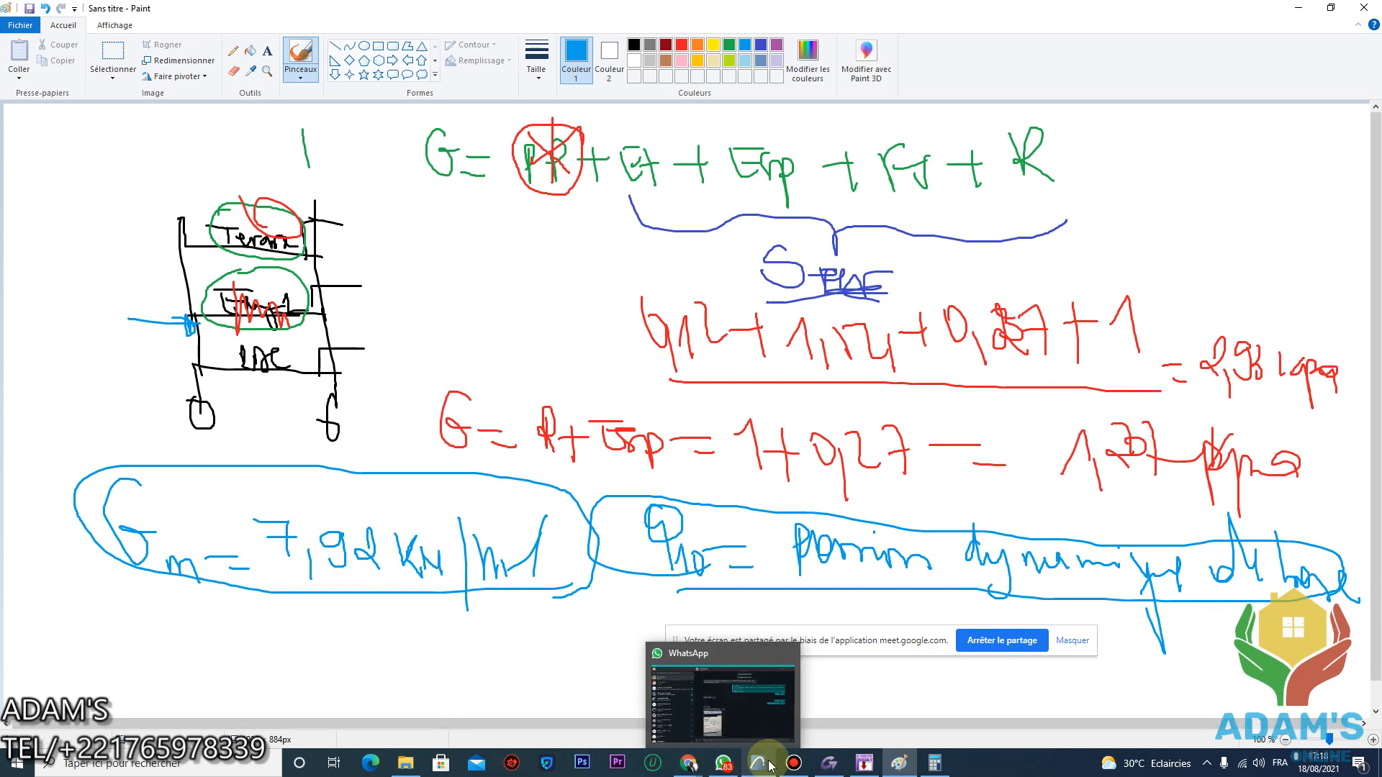
Return to Arche Ossature, try wind zones 2 and 3, and set the zone back to Autre
click(862, 765)
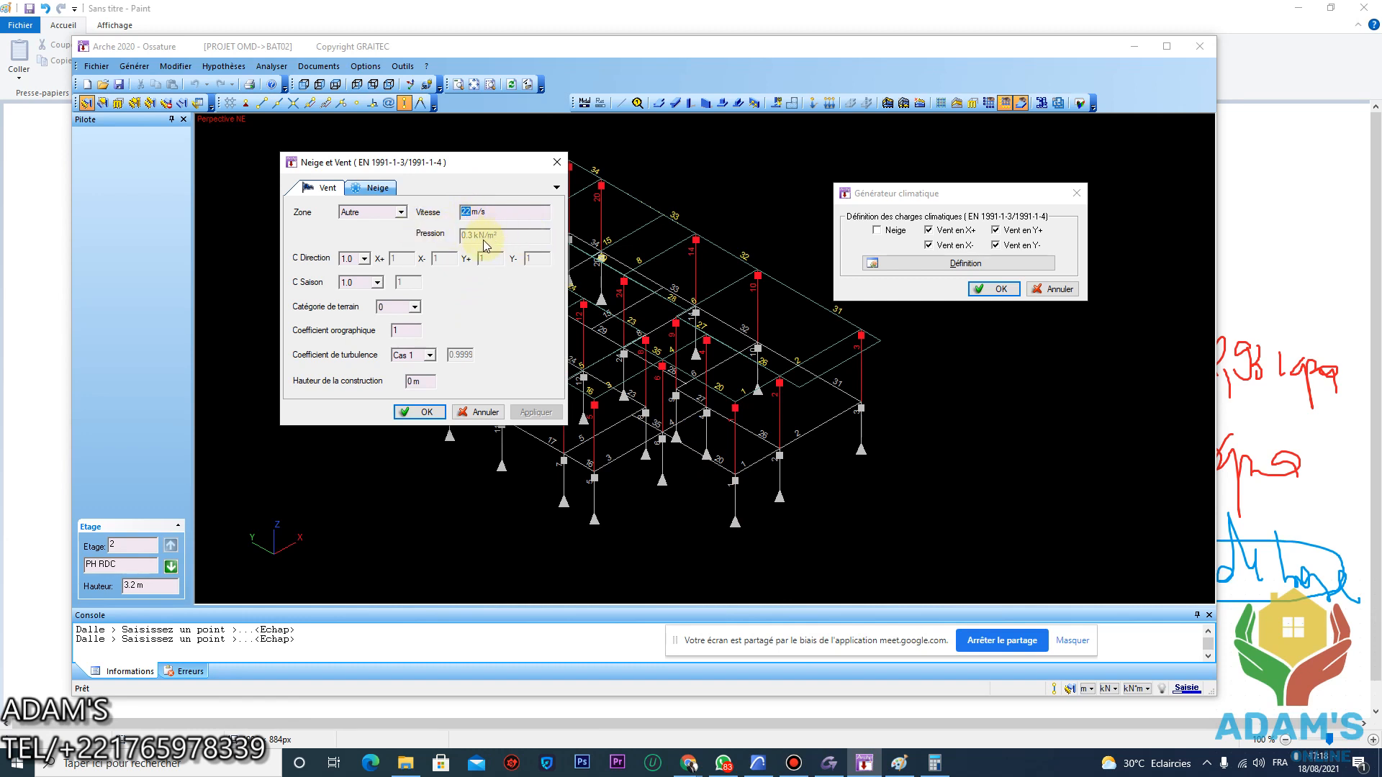
click(402, 214)
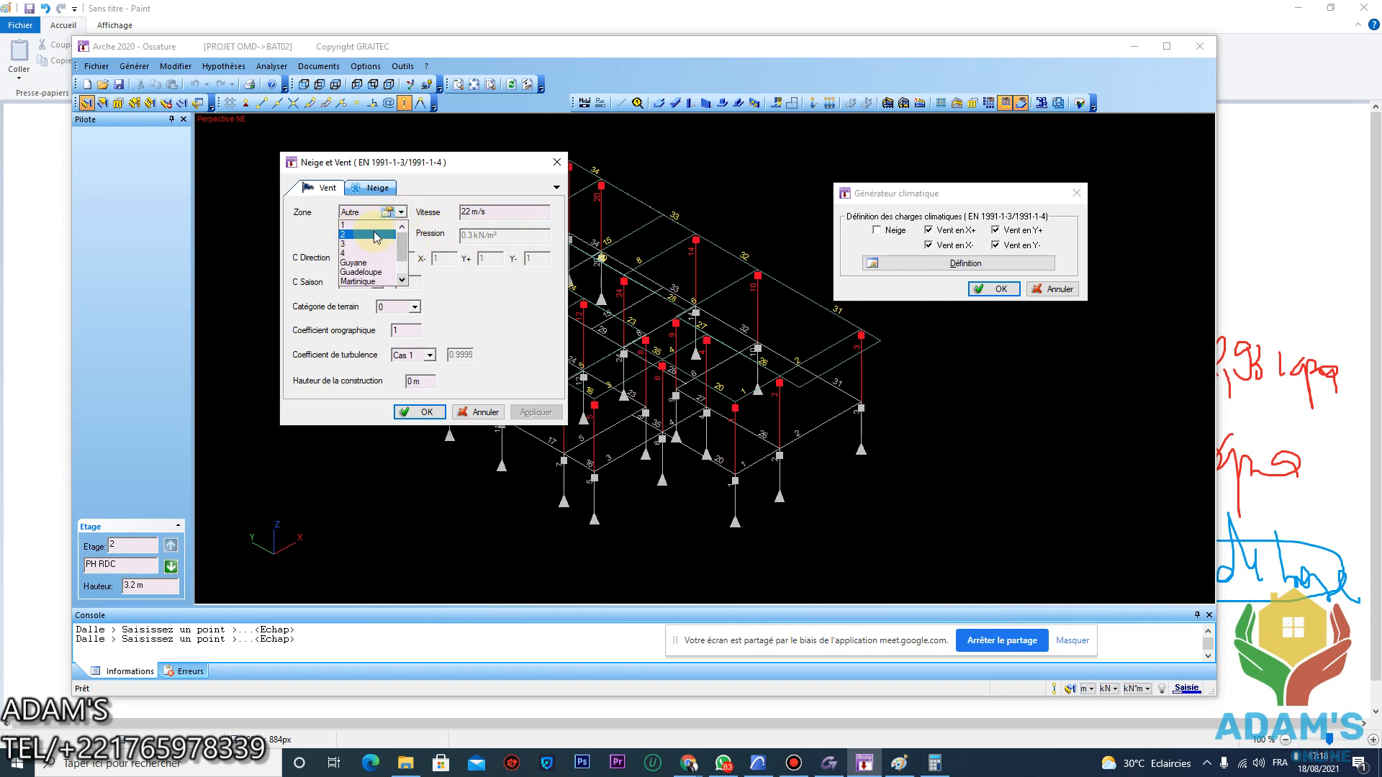
click(356, 235)
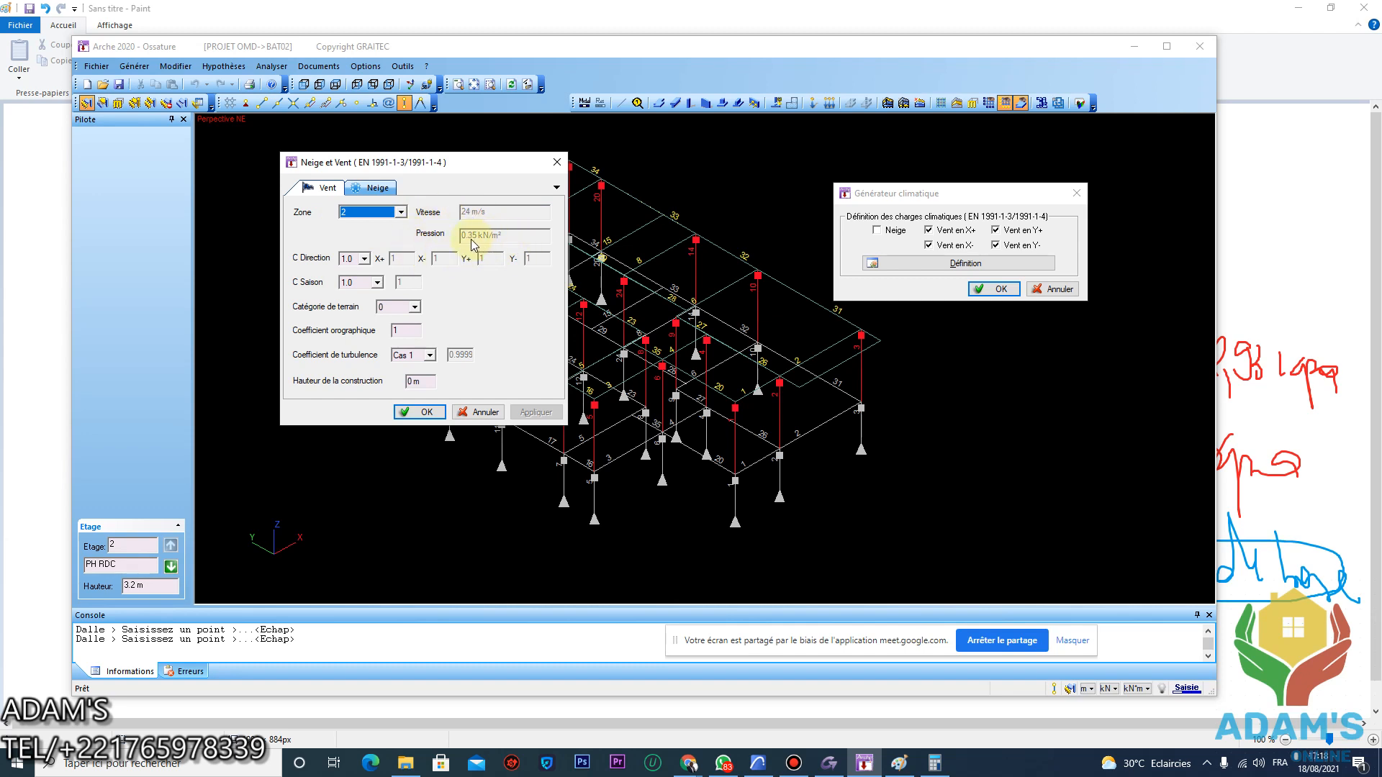
click(396, 212)
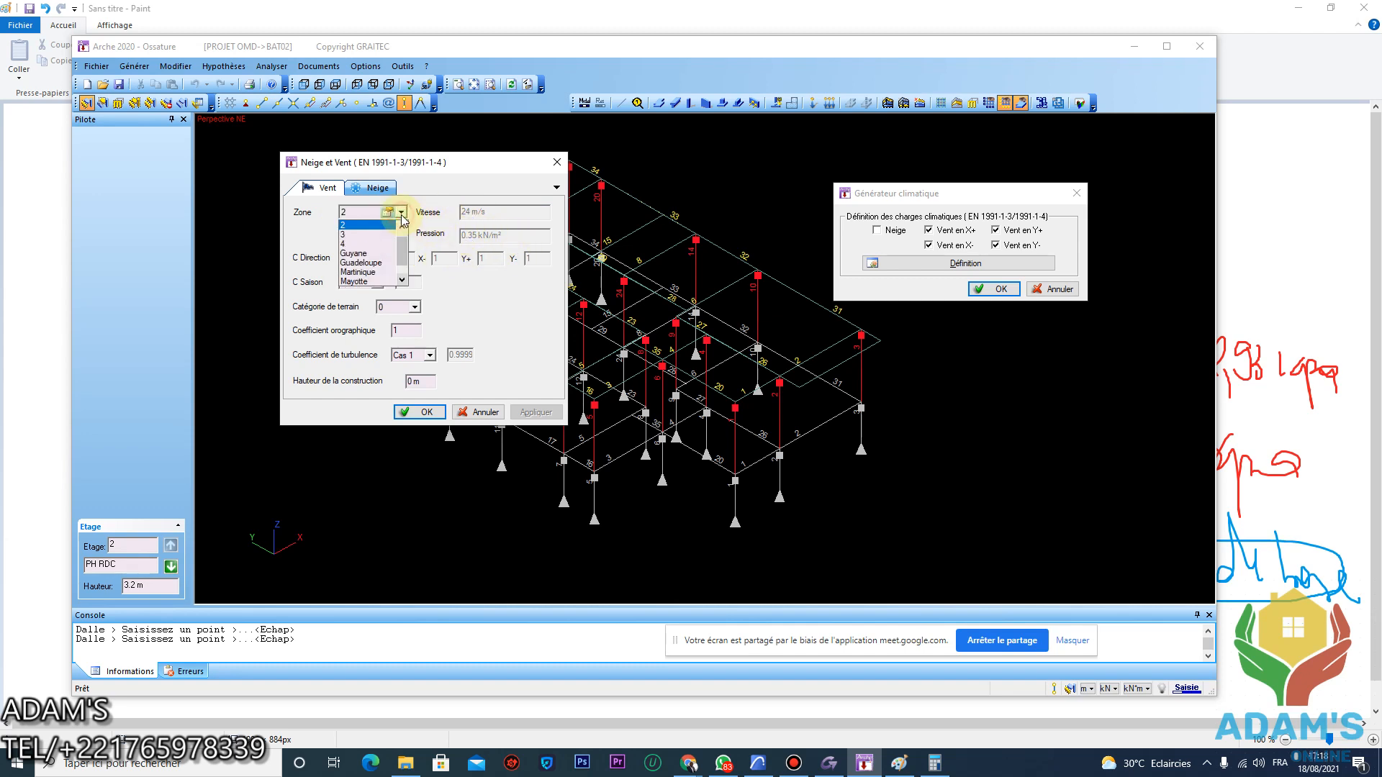
click(363, 237)
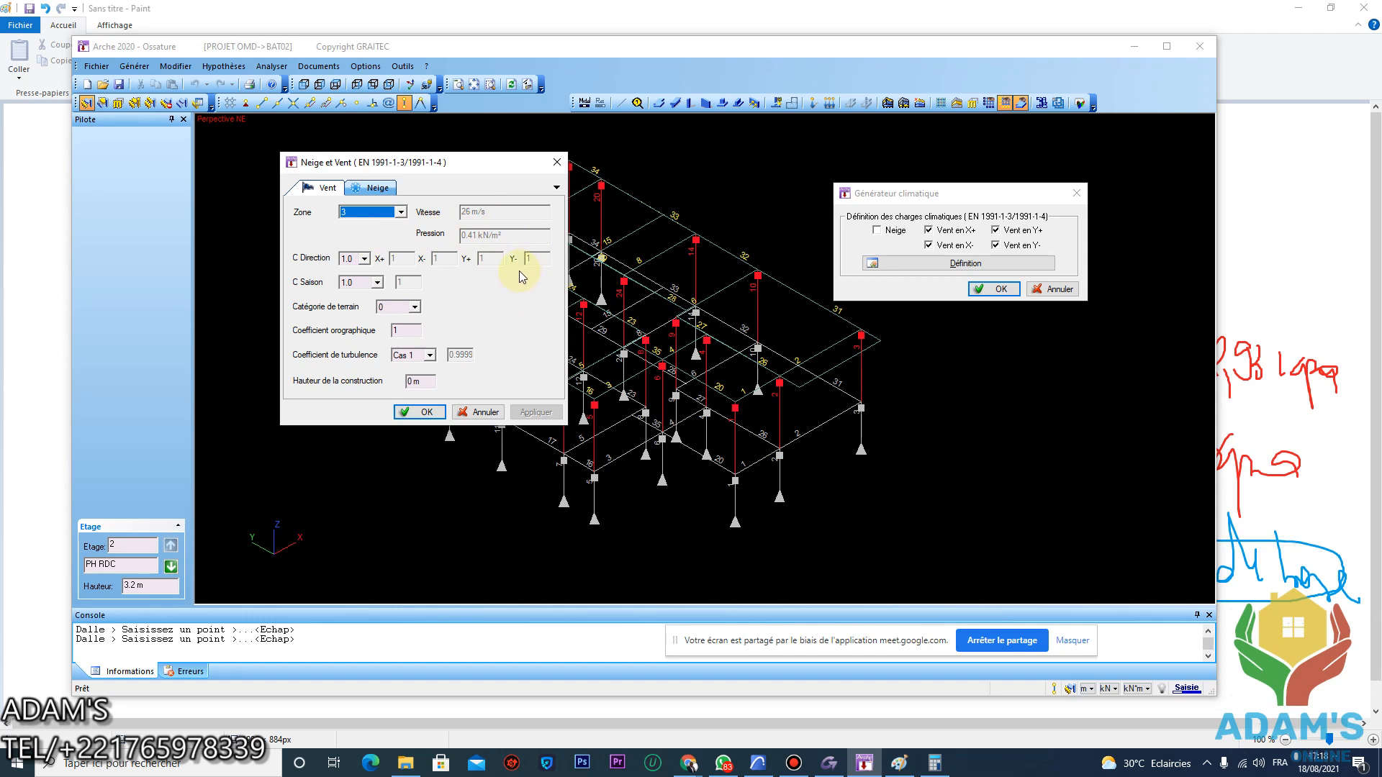
click(401, 212)
scroll(389, 259, down, 2)
click(364, 281)
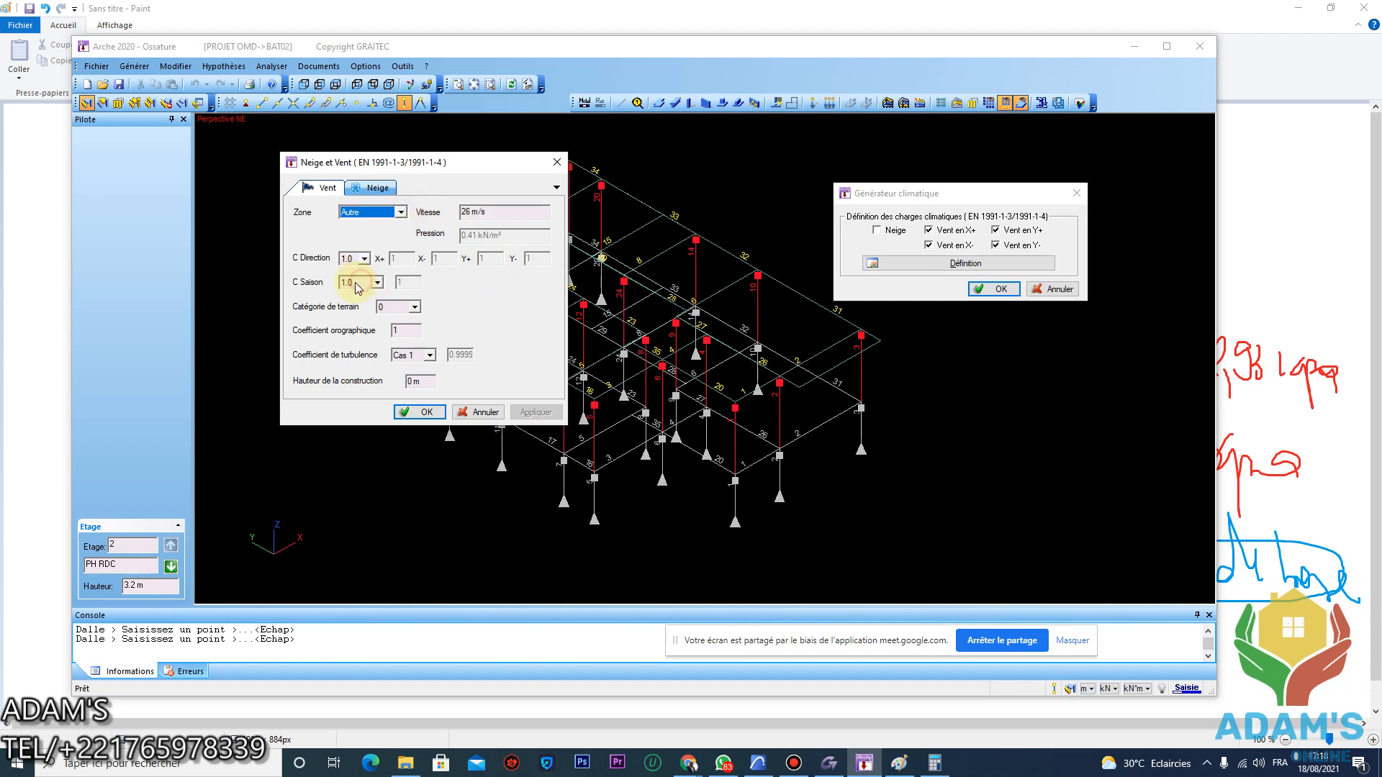
Switch to Paint and handwrite the underlined formula q10 = V²/16,3 beside the load sum
click(898, 763)
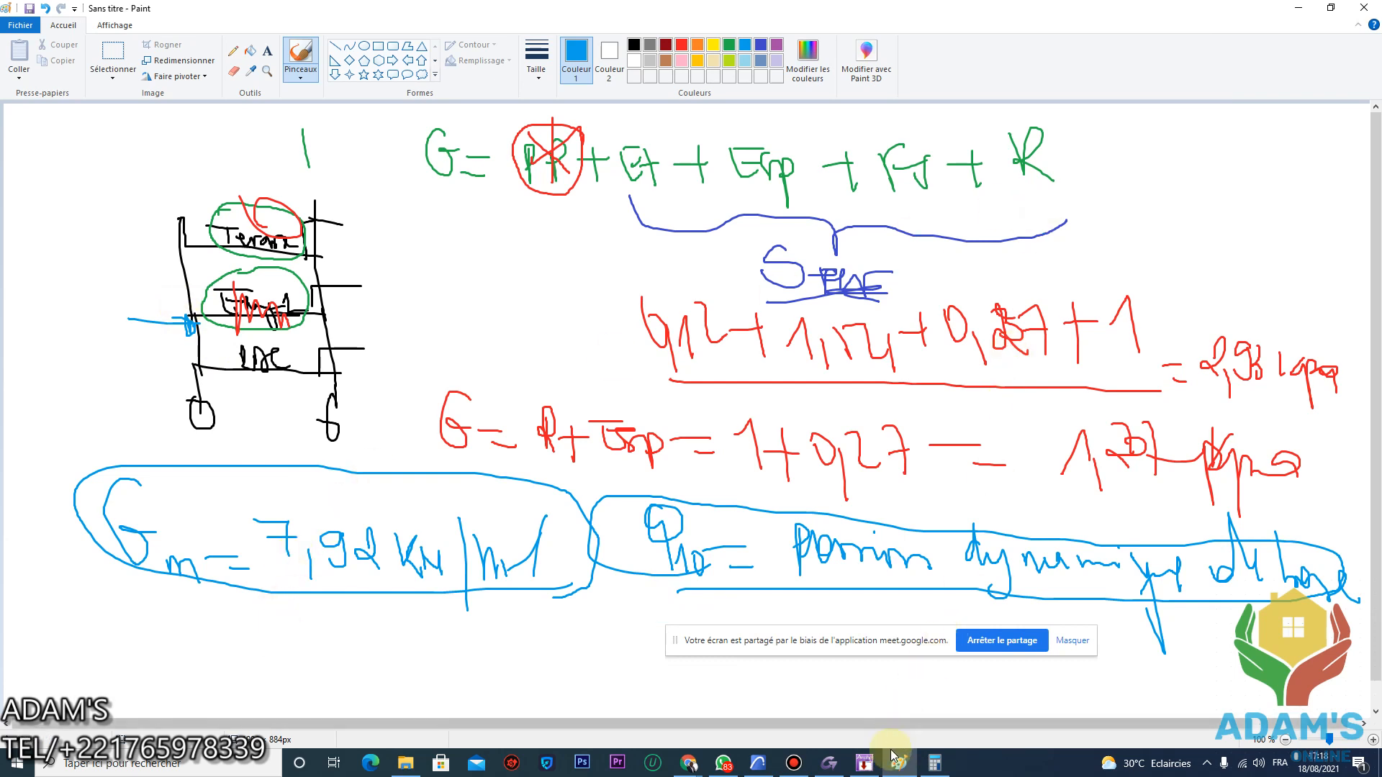
click(866, 764)
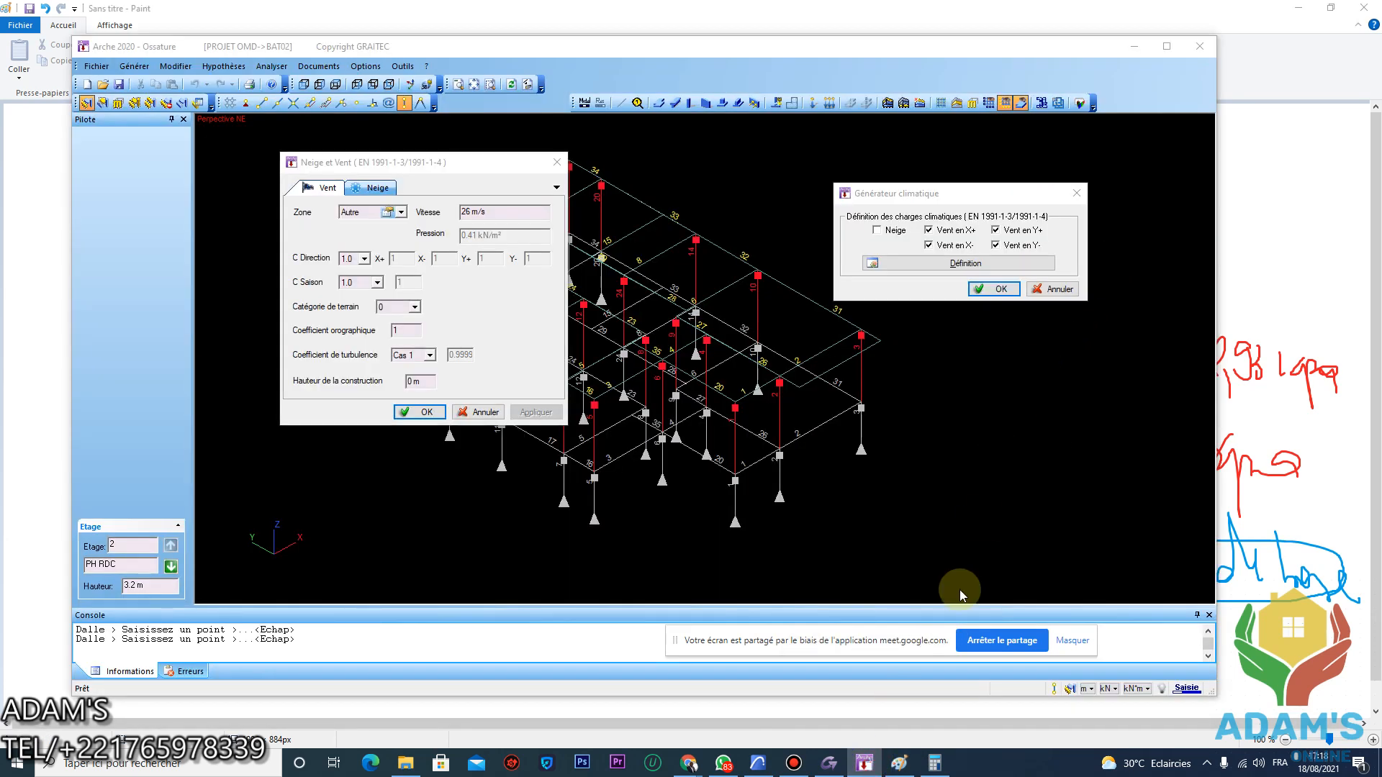
click(899, 763)
mouse_move(1083, 205)
mouse_down()
mouse_move(1111, 247)
mouse_move(1124, 226)
mouse_move(1176, 235)
mouse_up()
mouse_move(1208, 155)
mouse_down()
mouse_move(1250, 123)
mouse_move(1254, 157)
mouse_up()
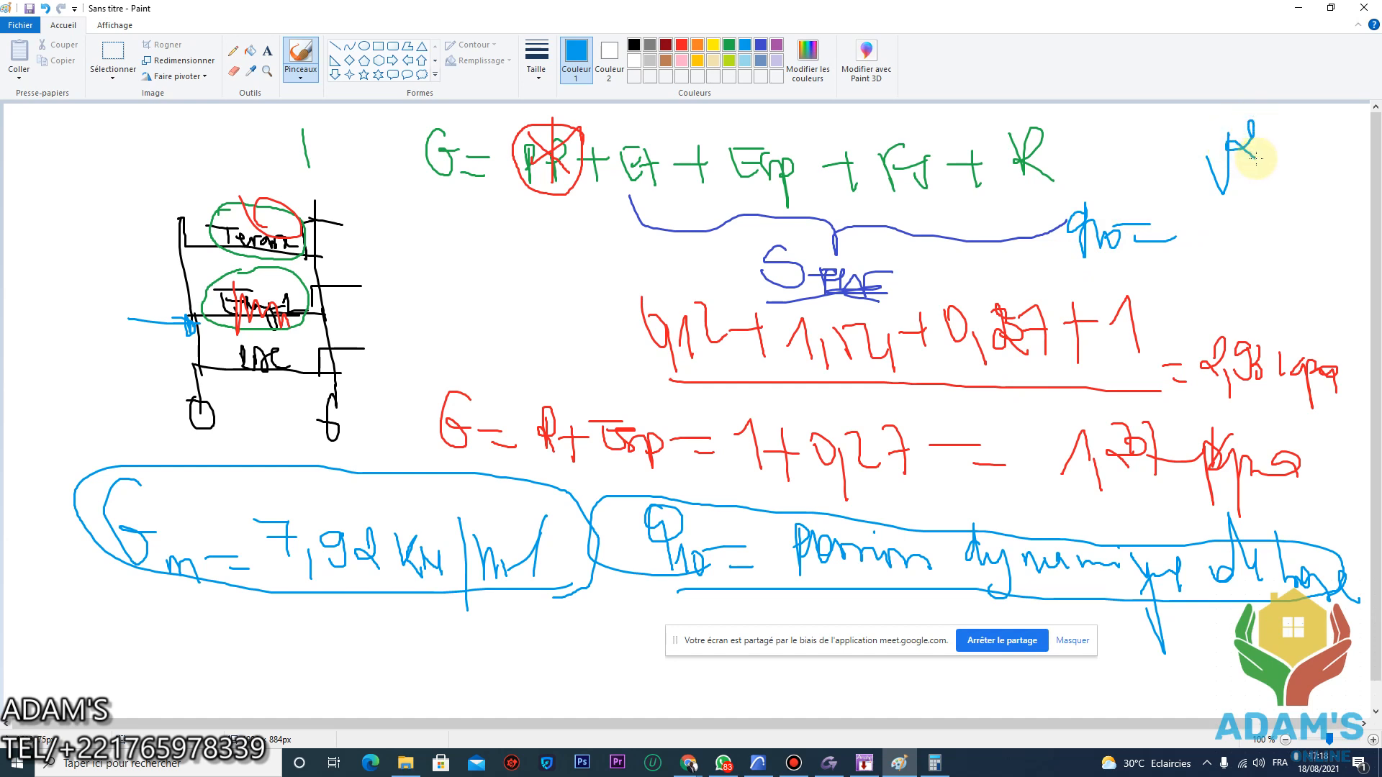
mouse_move(1188, 220)
mouse_down()
mouse_move(1290, 216)
mouse_move(1194, 256)
mouse_move(1215, 249)
mouse_move(1226, 271)
mouse_move(1237, 259)
mouse_up()
drag(1136, 276, 1294, 288)
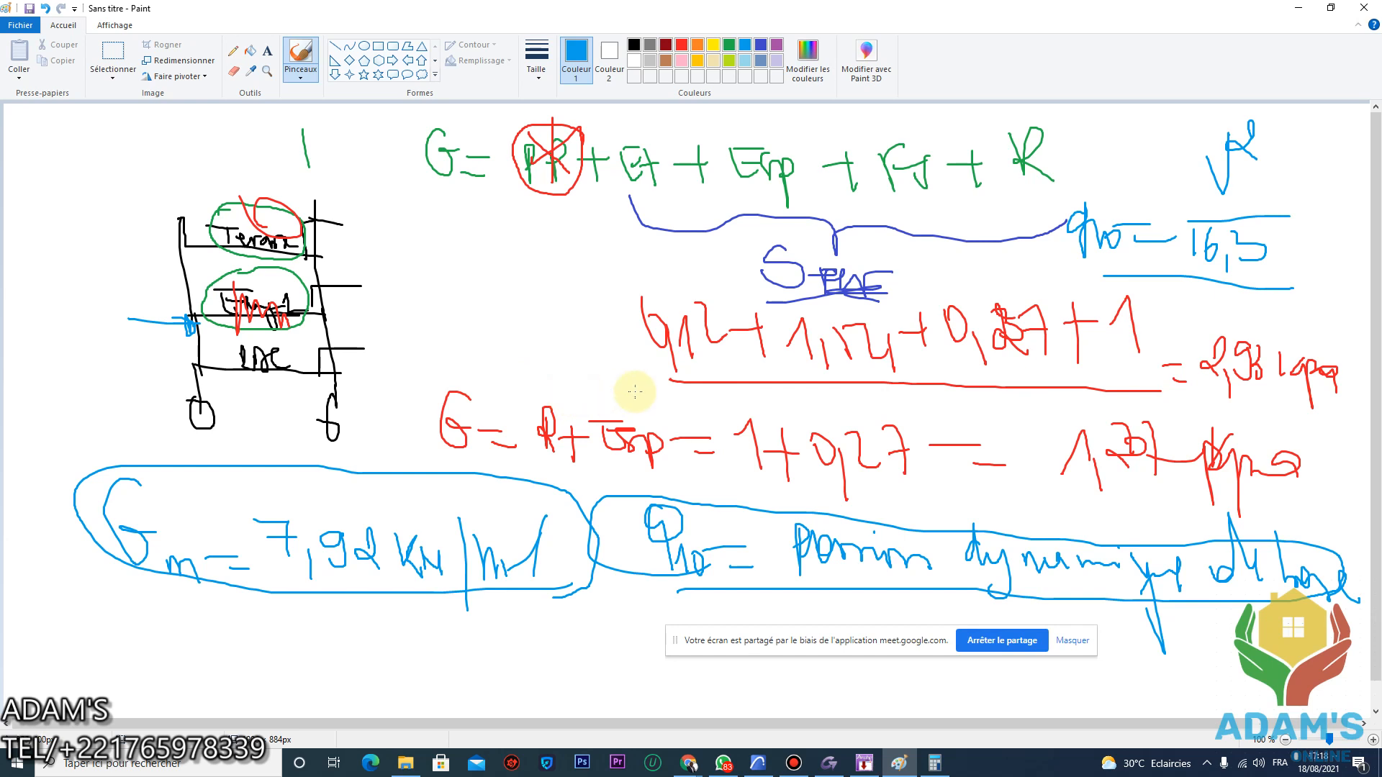
Handwrite the q10 pressure in daN/m² and the wind speed 97 below the G formula, circling both
drag(946, 396, 939, 464)
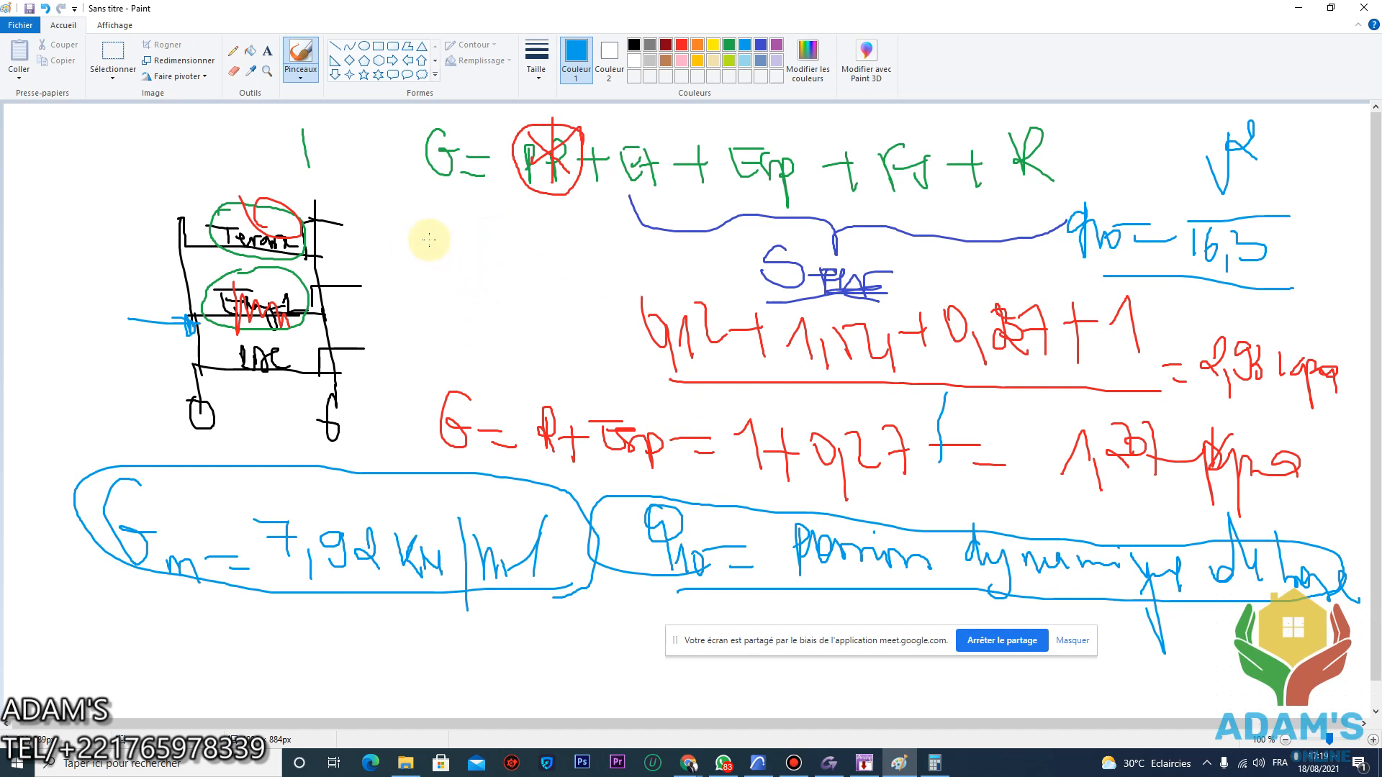
mouse_move(409, 212)
mouse_down()
mouse_move(391, 236)
mouse_move(404, 259)
mouse_move(442, 271)
mouse_move(537, 248)
mouse_move(608, 265)
mouse_move(634, 238)
mouse_move(658, 261)
mouse_move(689, 262)
mouse_move(309, 213)
mouse_move(703, 223)
mouse_move(500, 221)
mouse_up()
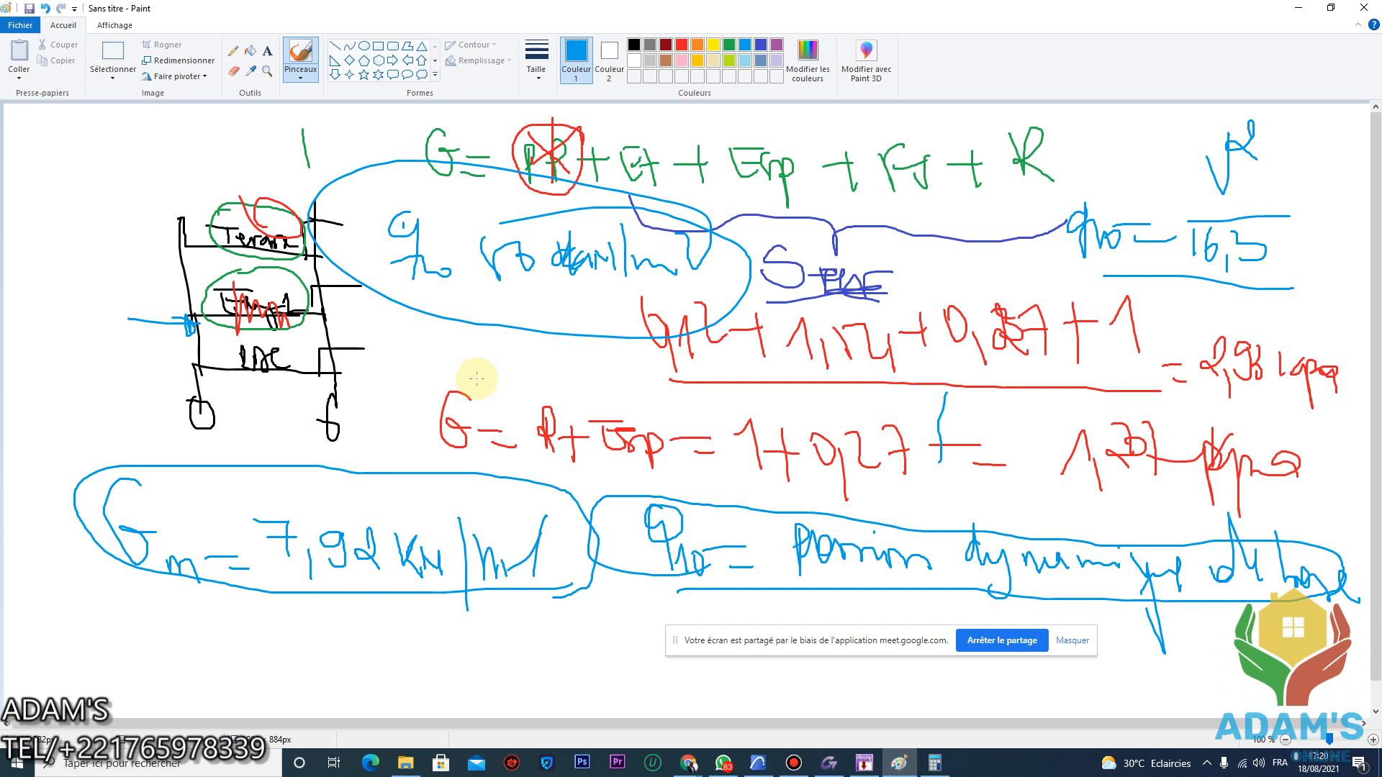
mouse_move(437, 344)
mouse_down()
mouse_move(425, 380)
mouse_move(469, 362)
mouse_move(403, 330)
mouse_move(474, 394)
mouse_move(467, 334)
mouse_up()
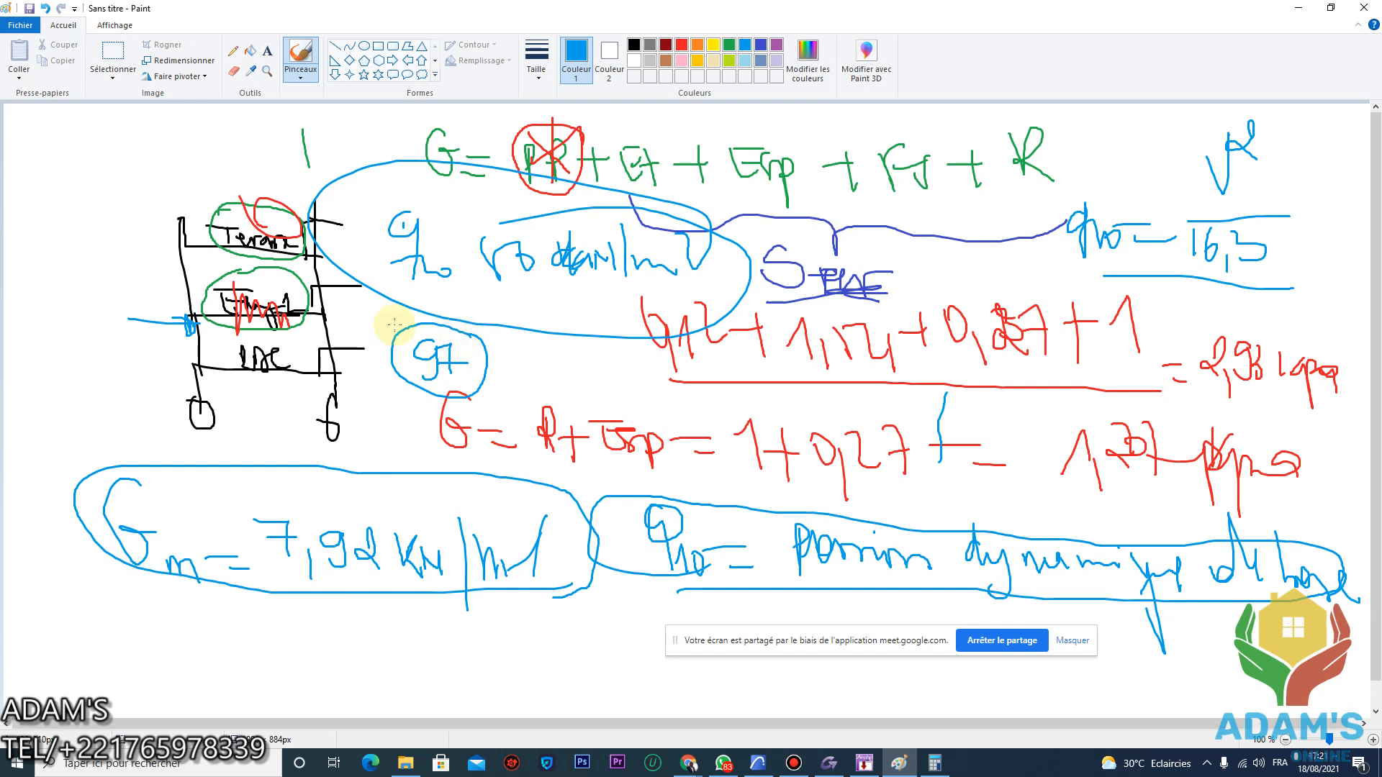
Write the calculation 97²/16,3 = beside the building sketch
mouse_move(40, 195)
mouse_down()
mouse_move(31, 222)
mouse_move(47, 255)
mouse_move(81, 232)
mouse_up()
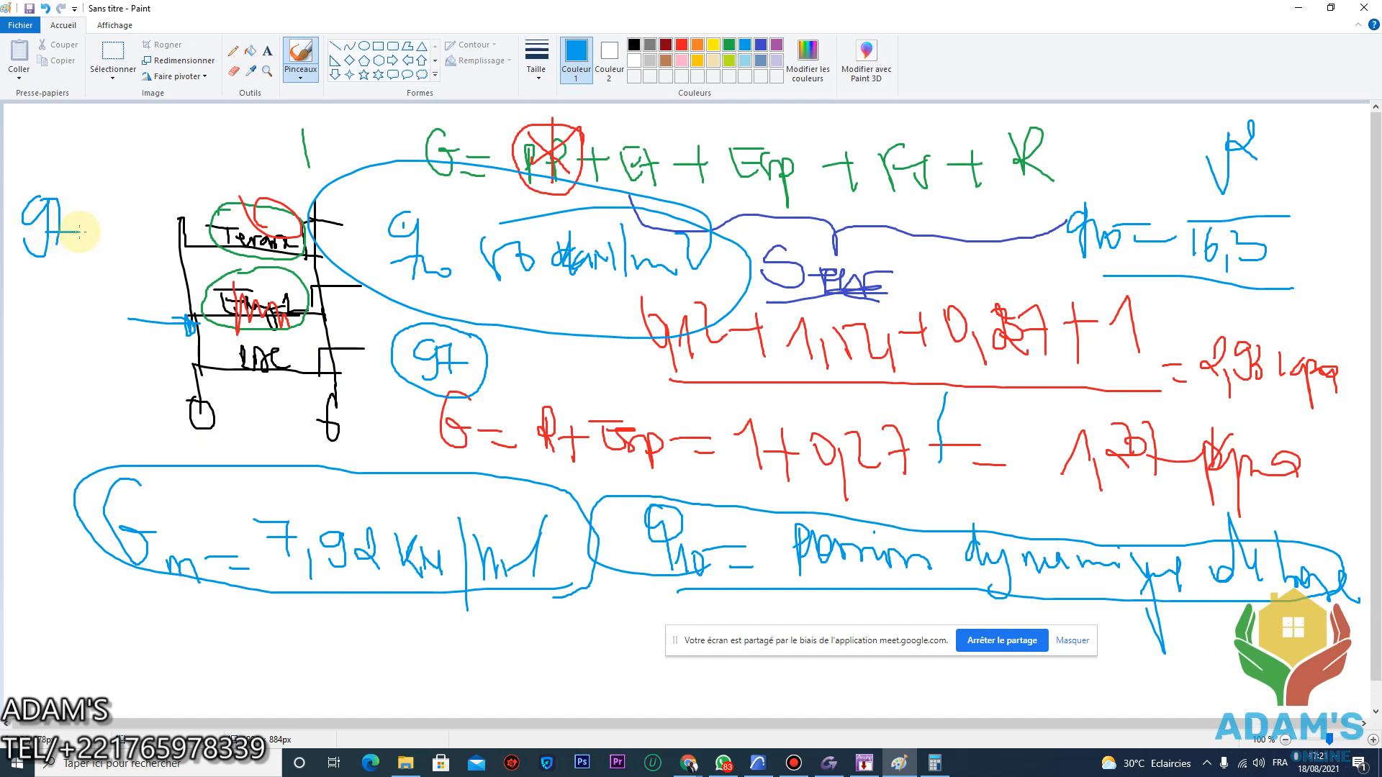
drag(85, 173, 103, 231)
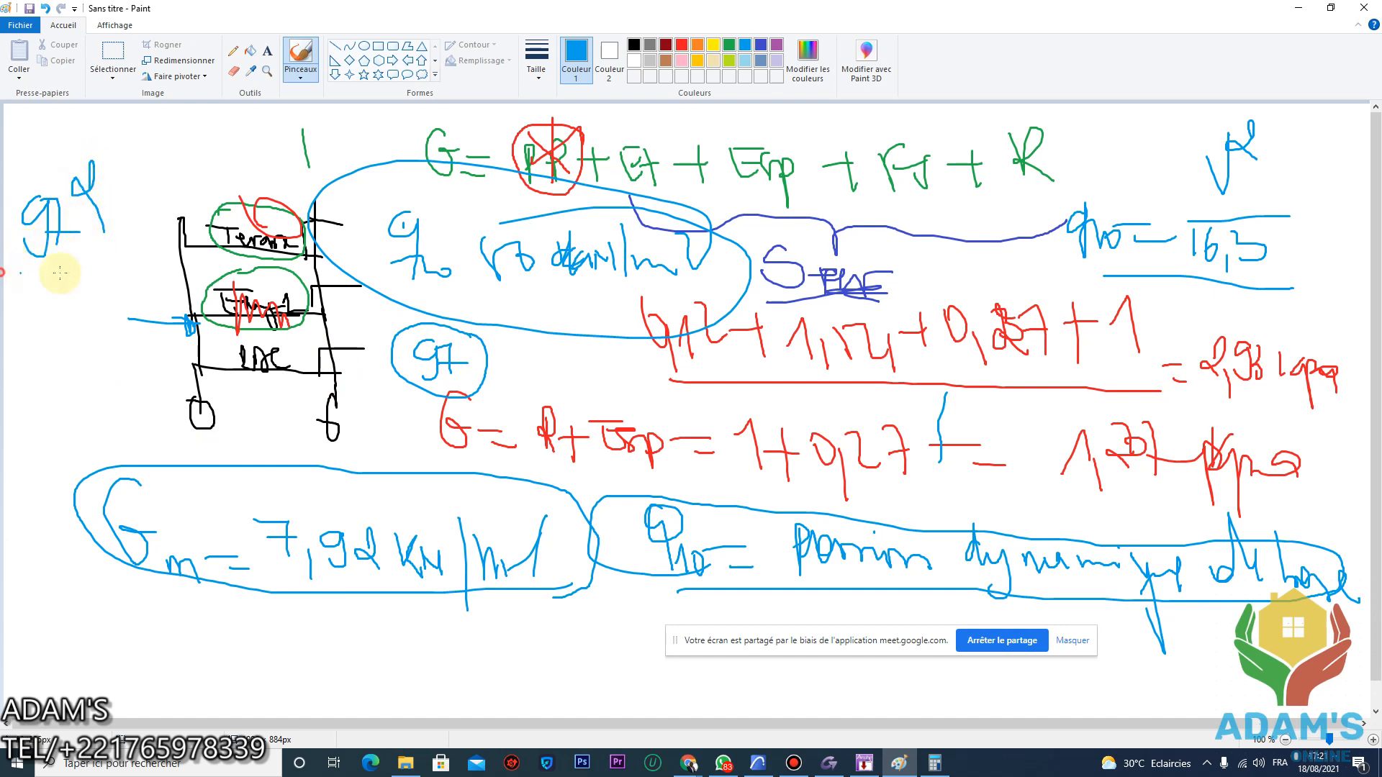
drag(6, 280, 95, 281)
mouse_move(10, 320)
mouse_down()
mouse_move(55, 300)
mouse_move(69, 316)
mouse_up()
mouse_move(101, 271)
mouse_down()
mouse_move(134, 269)
mouse_move(173, 300)
mouse_up()
Switch to the calculator and compute 97² ÷ 16,3
mouse_move(932, 763)
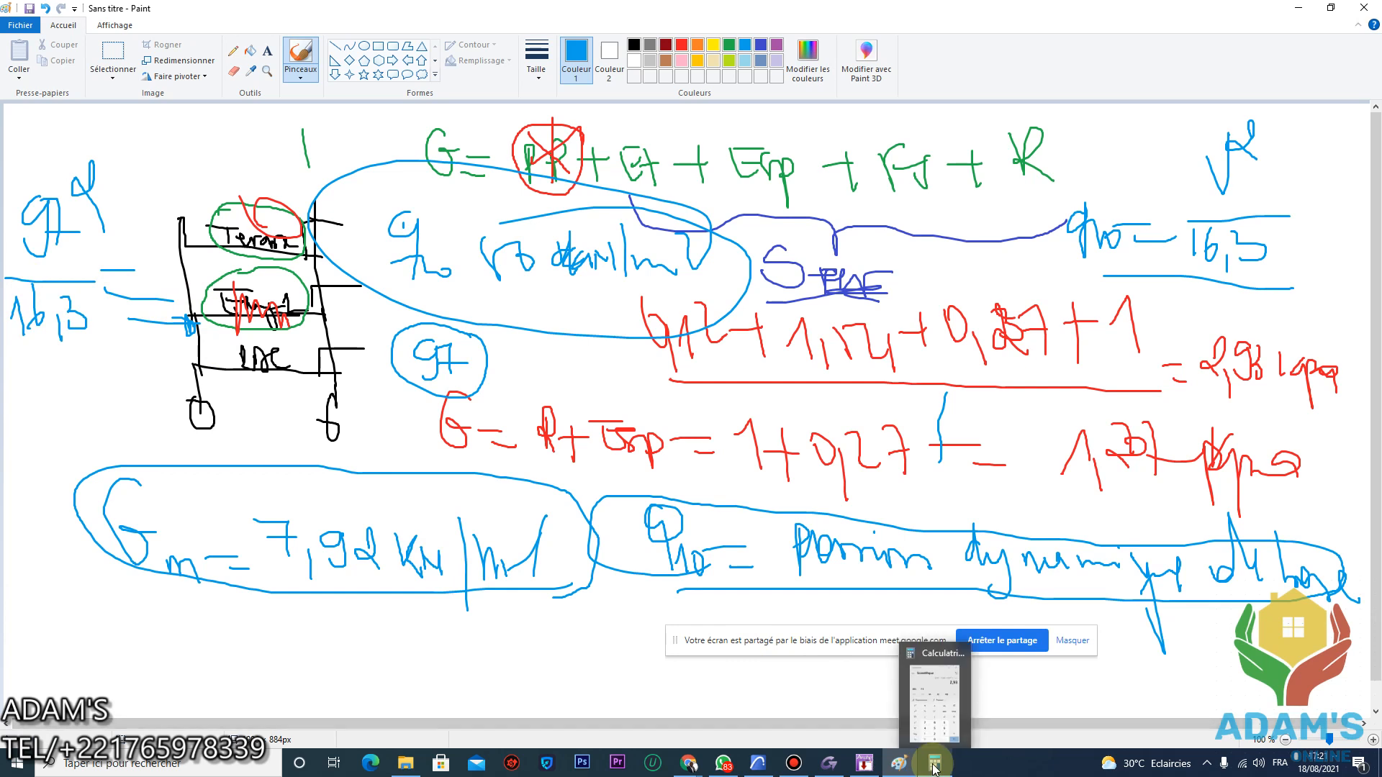
click(929, 680)
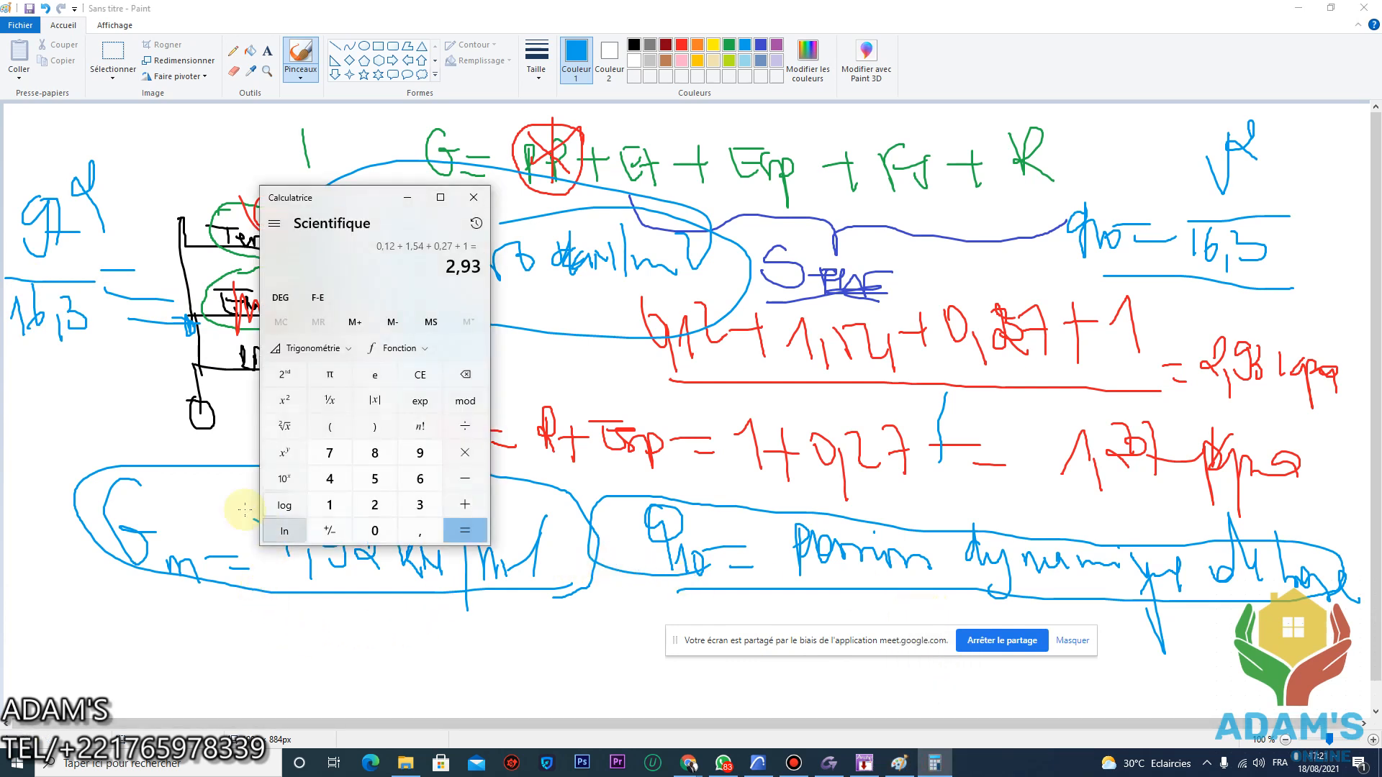
click(166, 629)
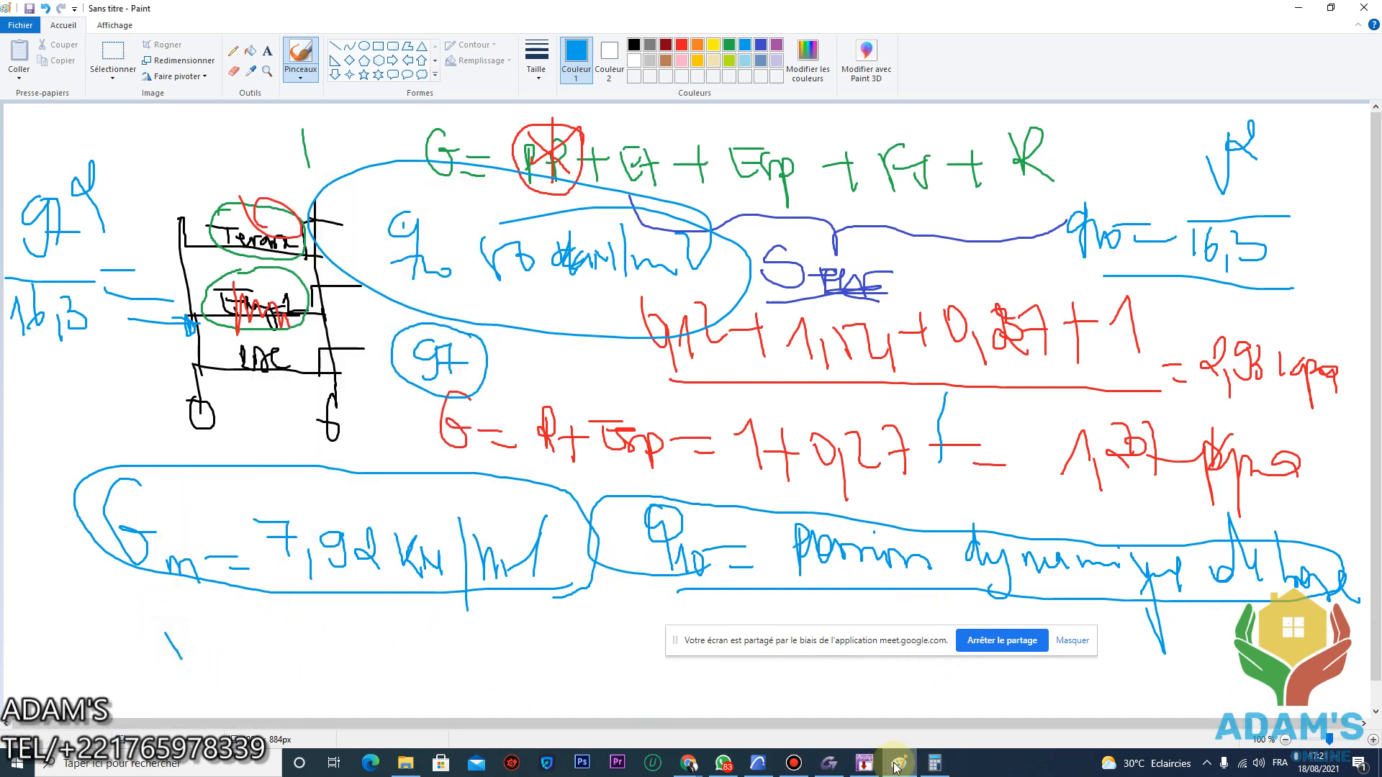
click(935, 763)
click(420, 455)
click(329, 454)
click(283, 401)
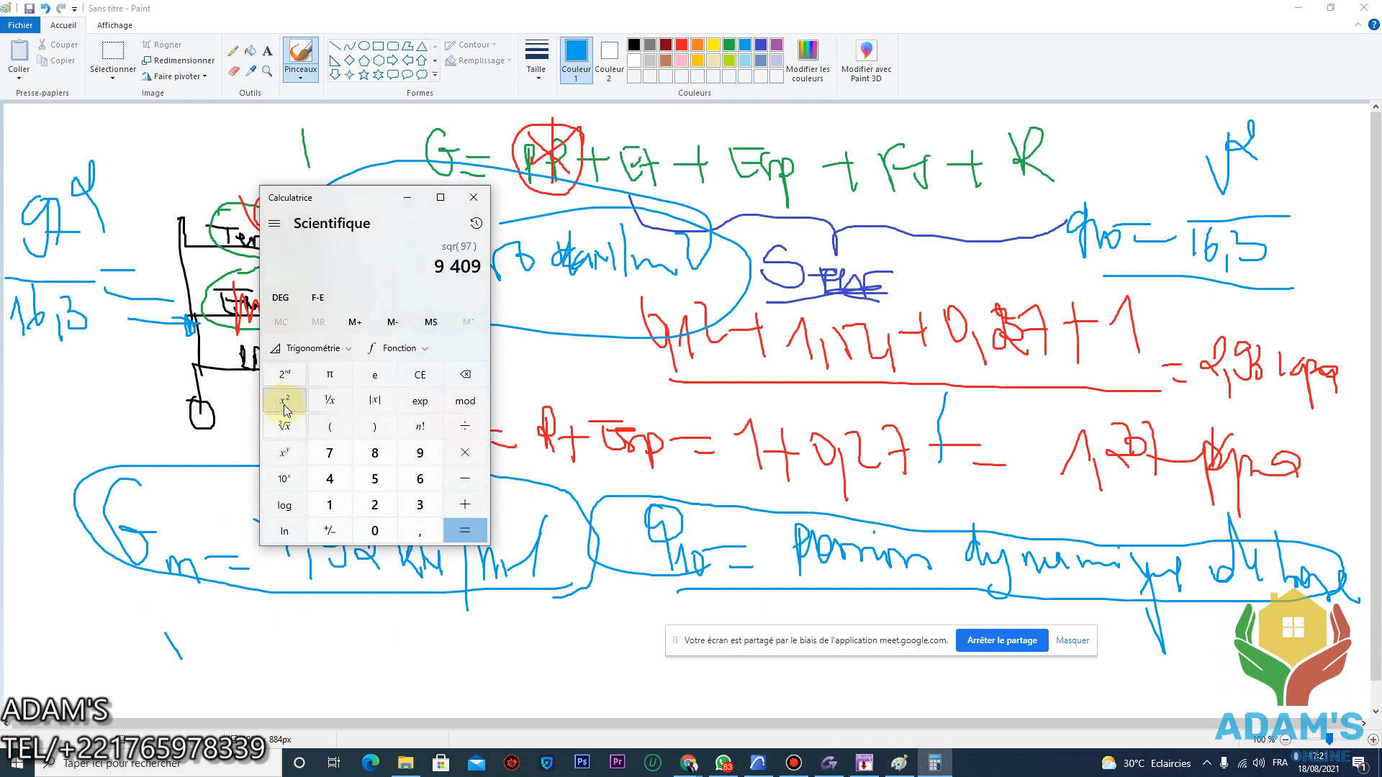
click(465, 426)
click(330, 504)
click(420, 479)
click(420, 531)
click(420, 505)
click(466, 530)
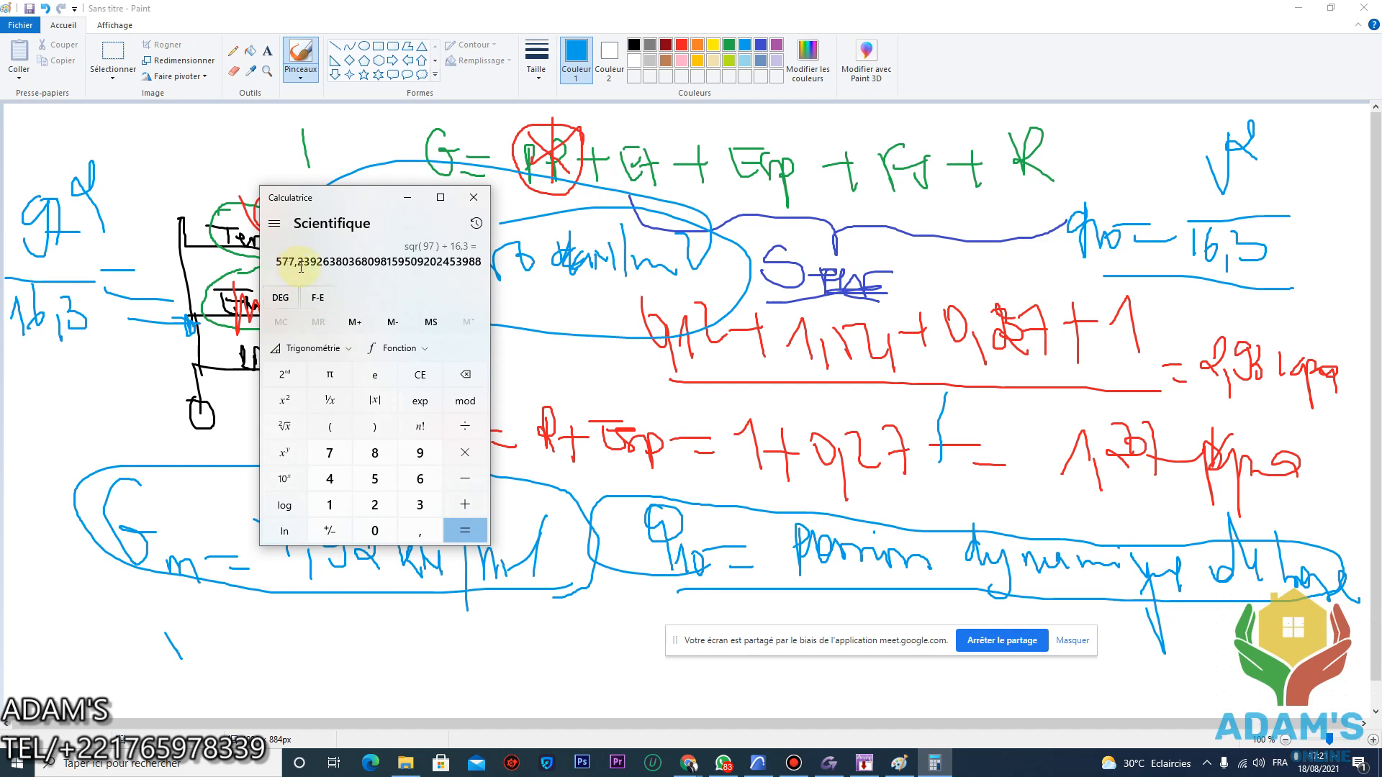
Divide the calculated pressure by 100 and move the calculator to uncover the handwritten notes
click(472, 430)
click(330, 506)
click(374, 531)
click(374, 530)
click(464, 531)
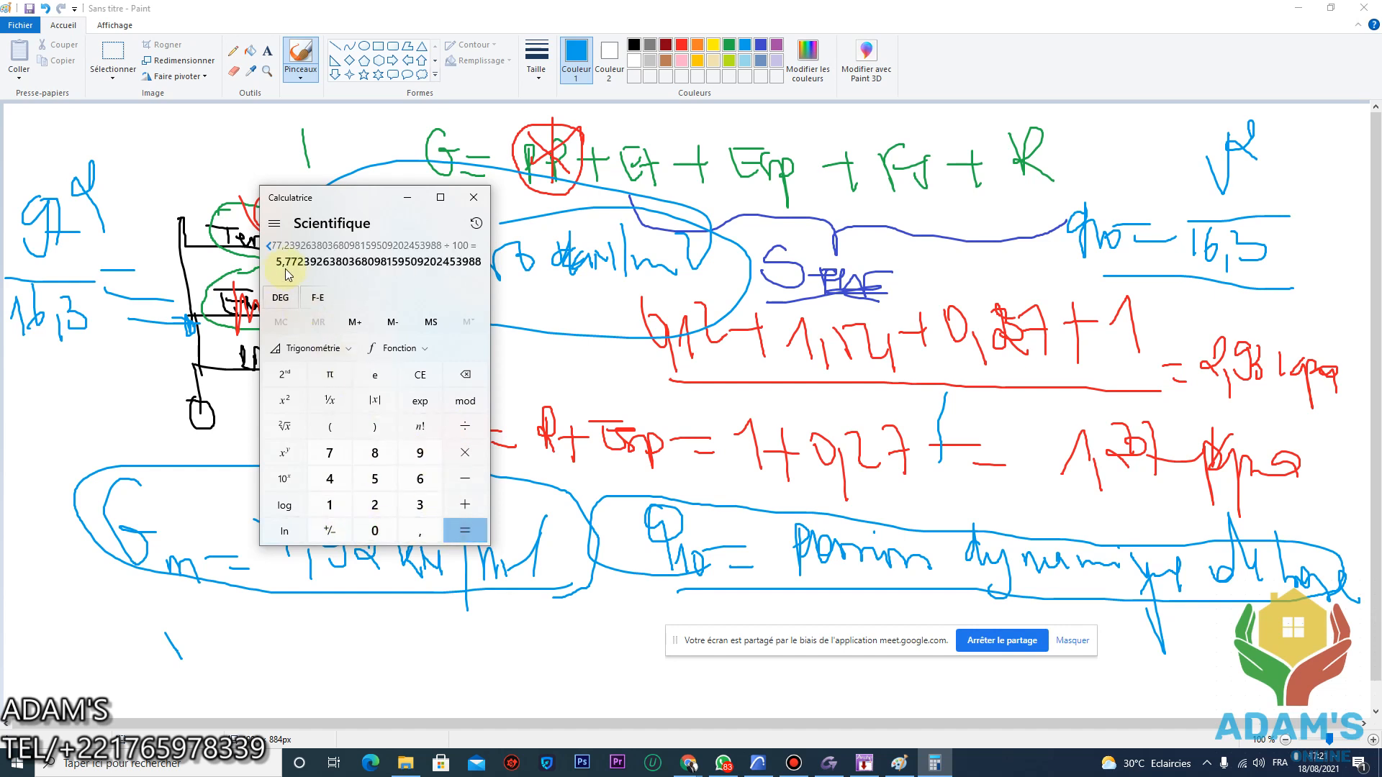
drag(362, 199, 530, 139)
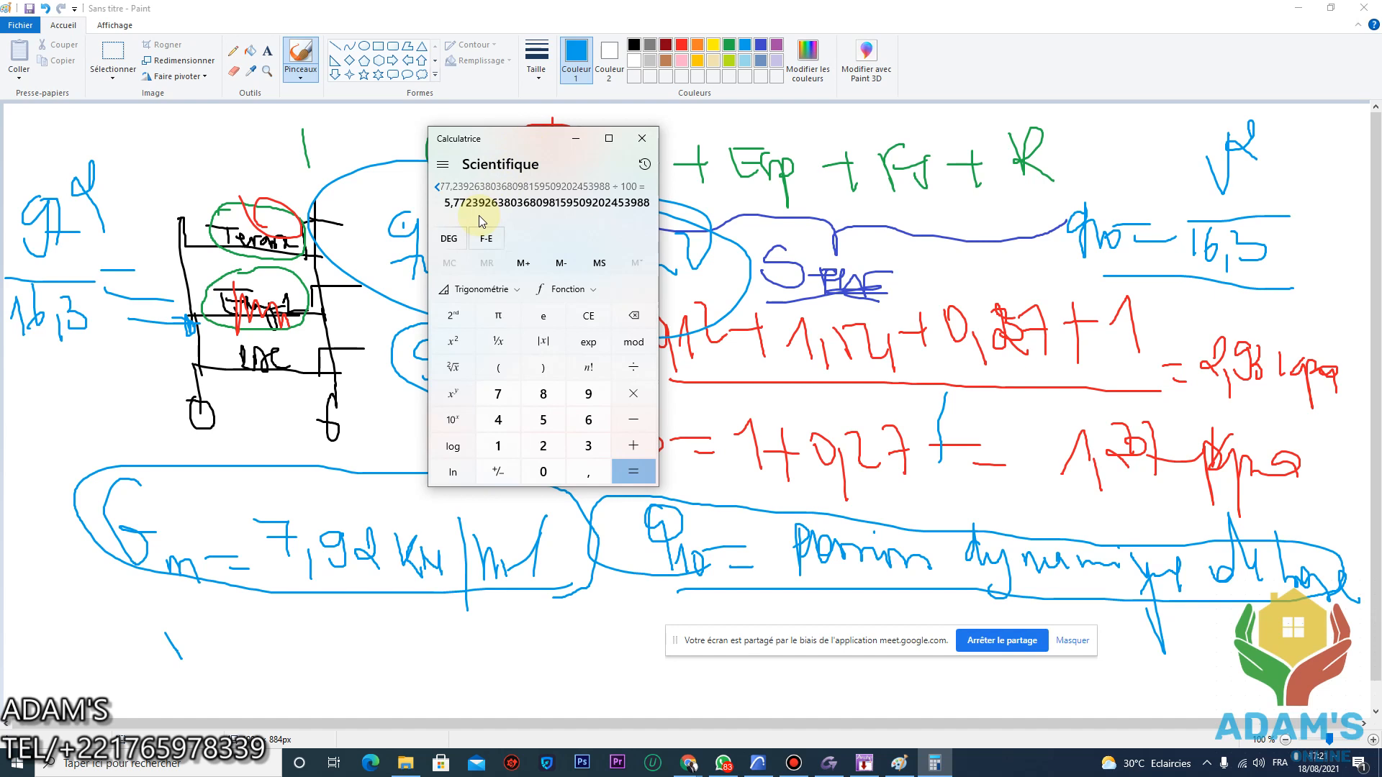
drag(518, 146, 373, 149)
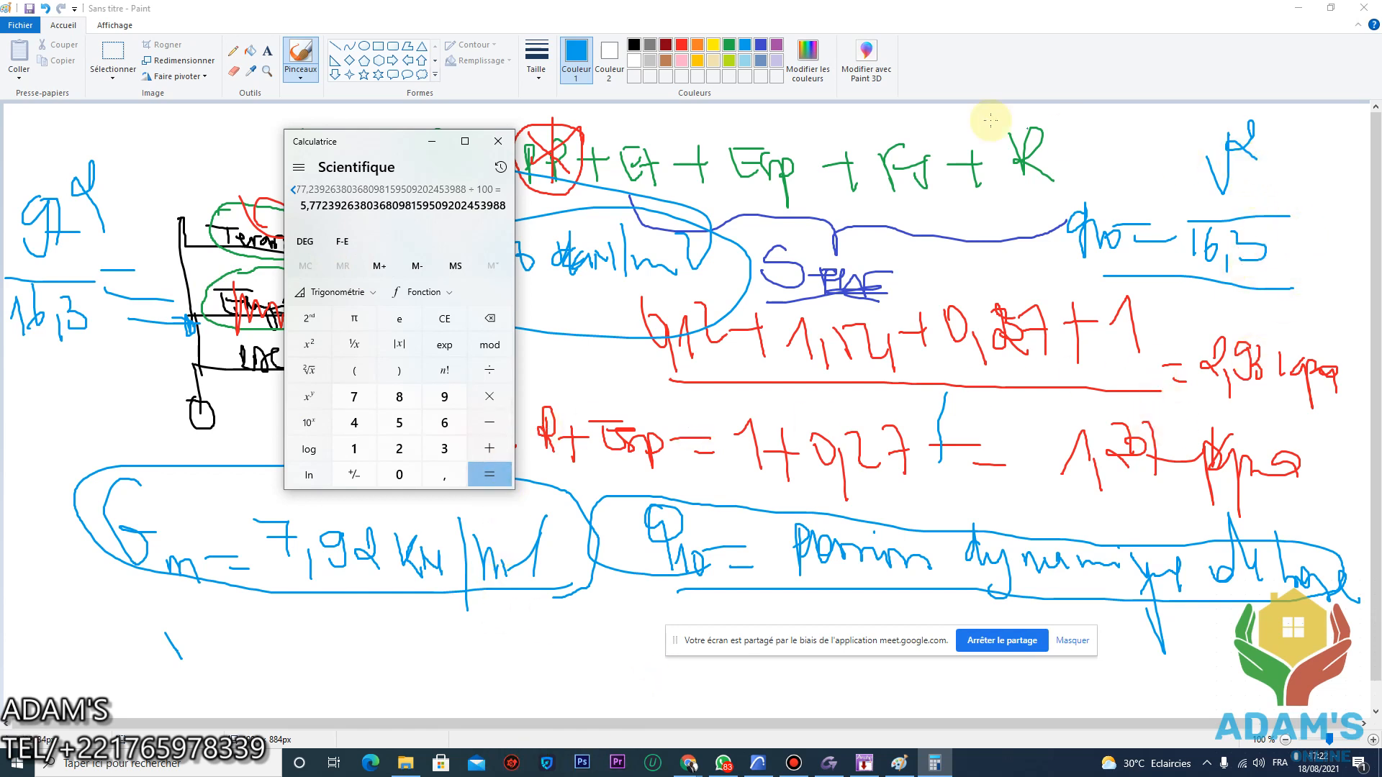
Circle the q10 = V²/16,3 formula in Paint and check the calculator result again
click(775, 36)
mouse_move(1143, 126)
mouse_down()
mouse_move(1076, 162)
mouse_move(1073, 256)
mouse_move(1328, 270)
mouse_move(1265, 129)
mouse_move(1112, 136)
mouse_up()
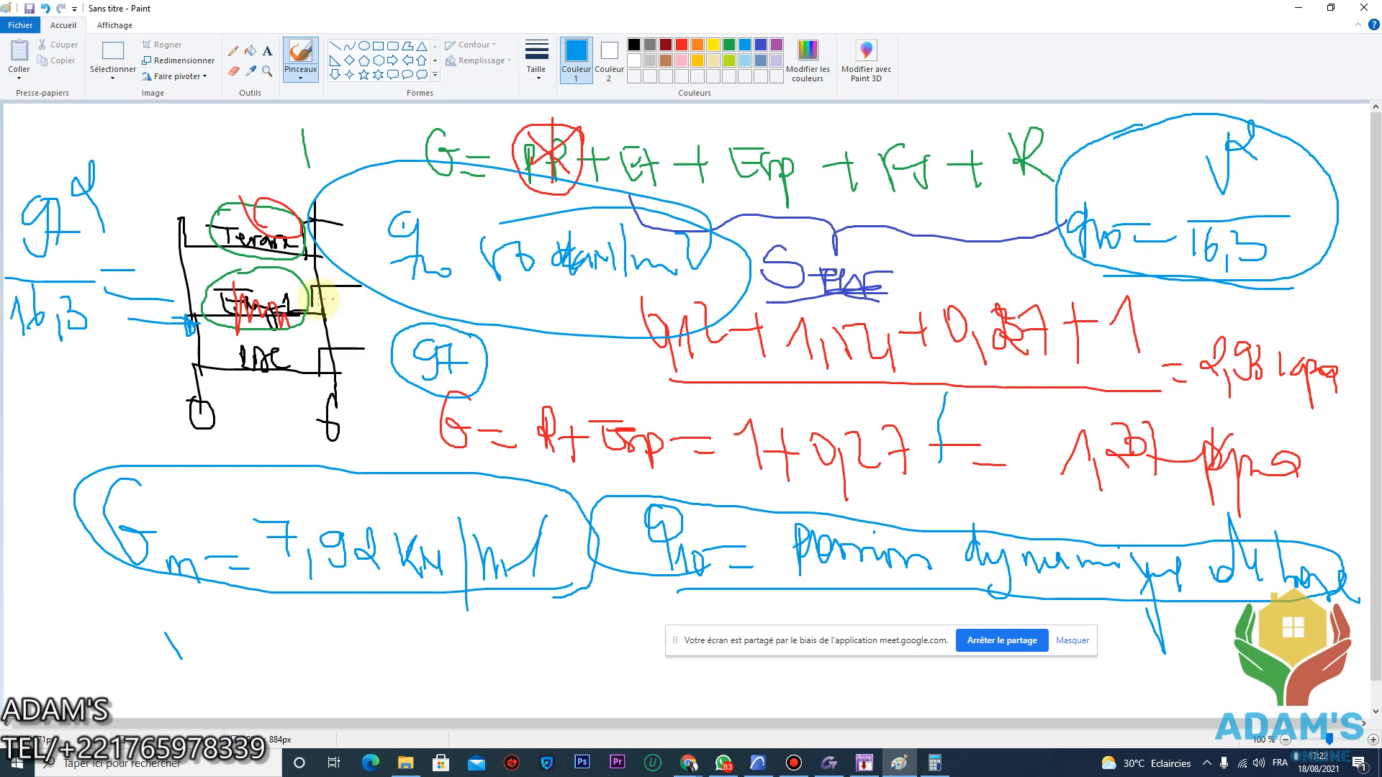
mouse_move(935, 763)
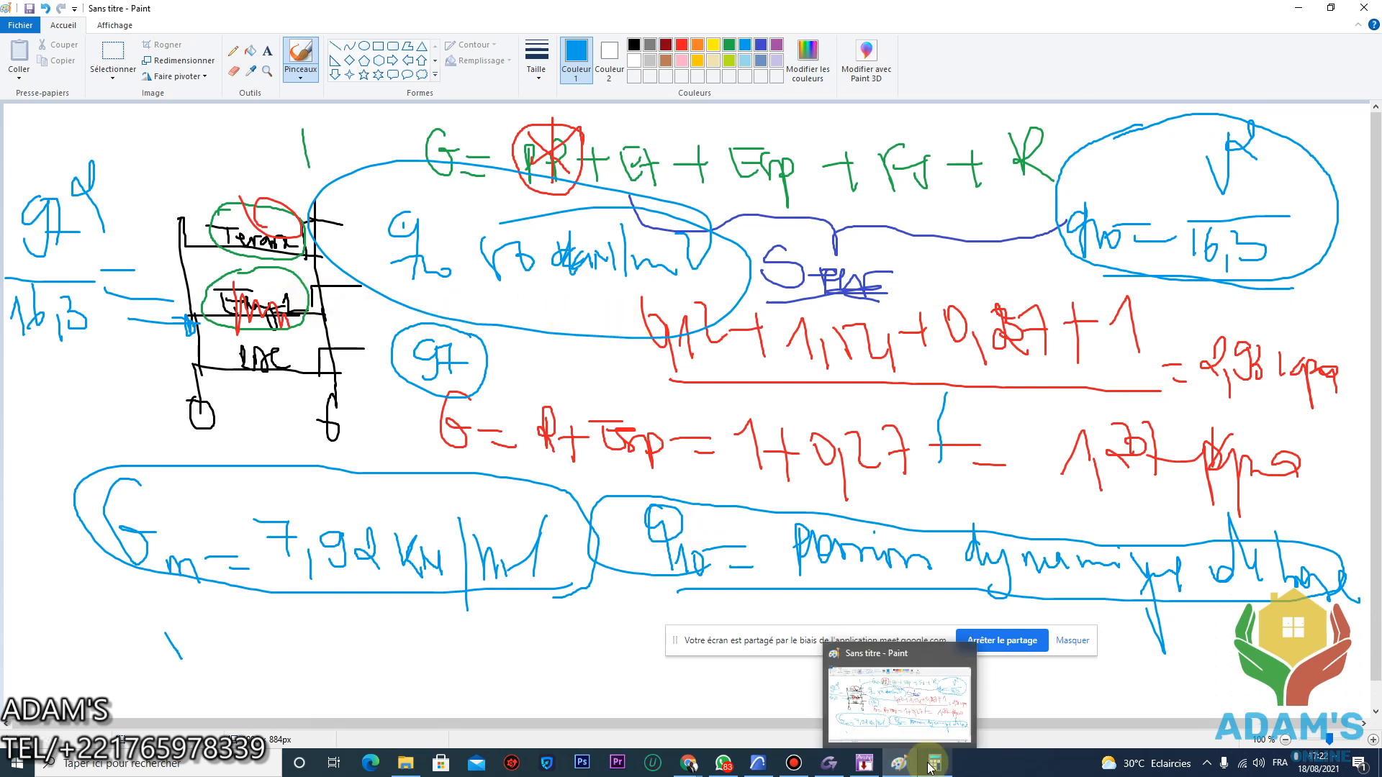
click(872, 655)
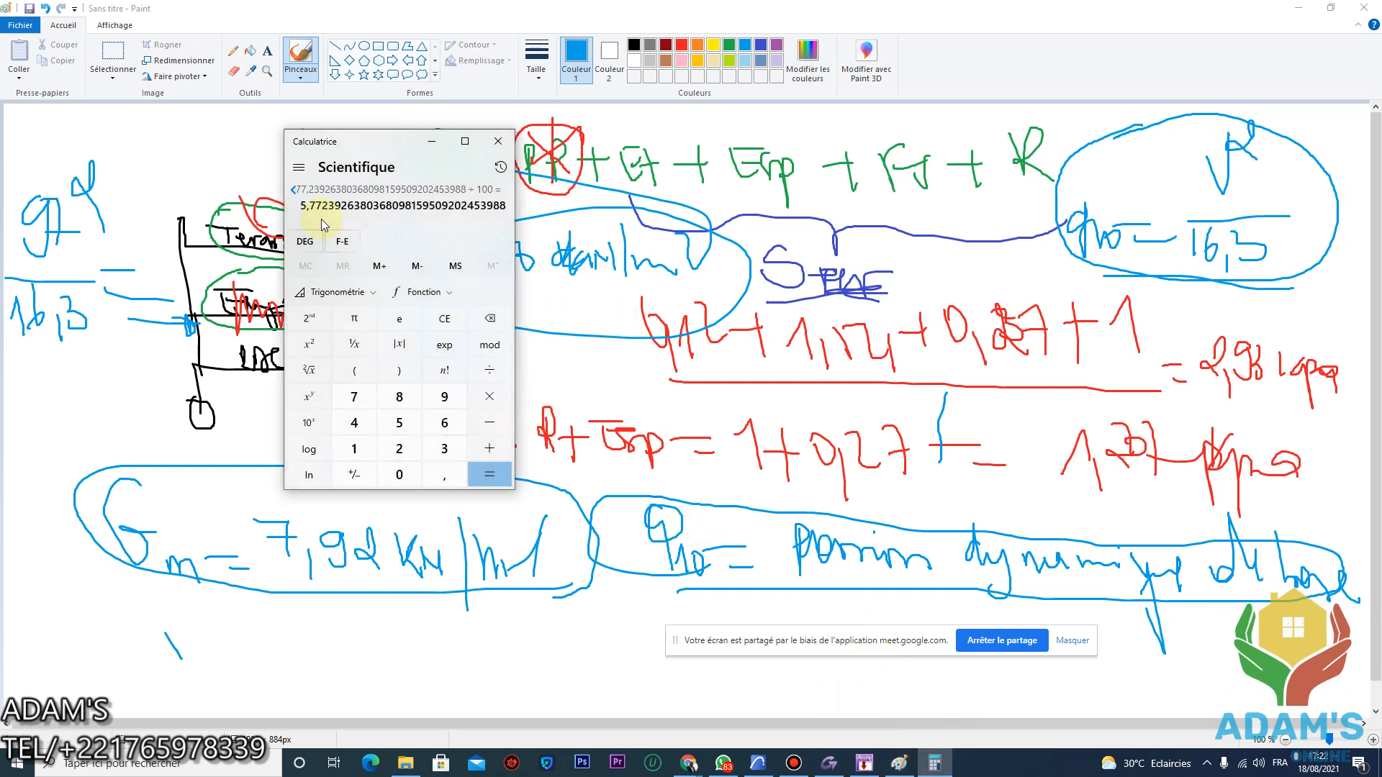
Return to Arche Ossature, set the wind speed of zone Autre to 97 m/s, and open the C Saison choices
click(864, 763)
double_click(492, 211)
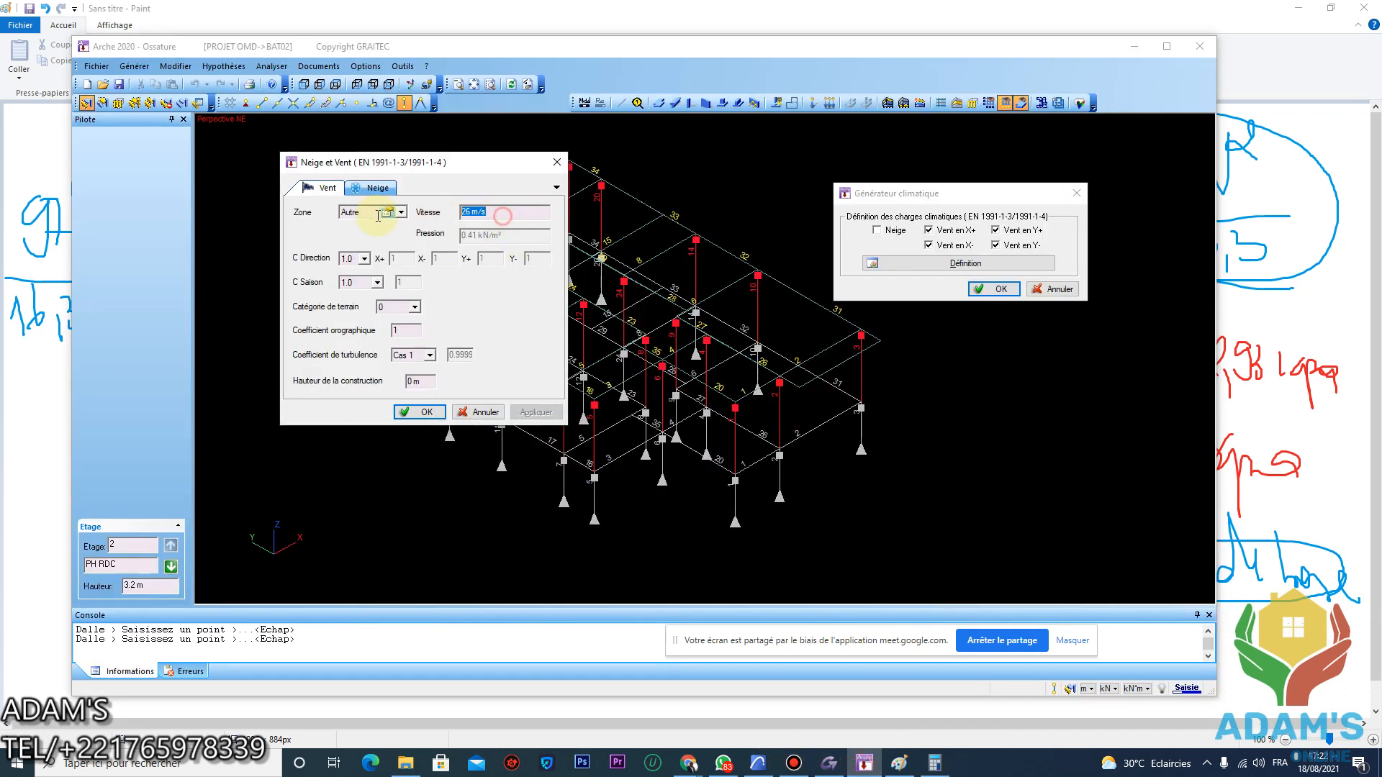
text(97)
click(367, 283)
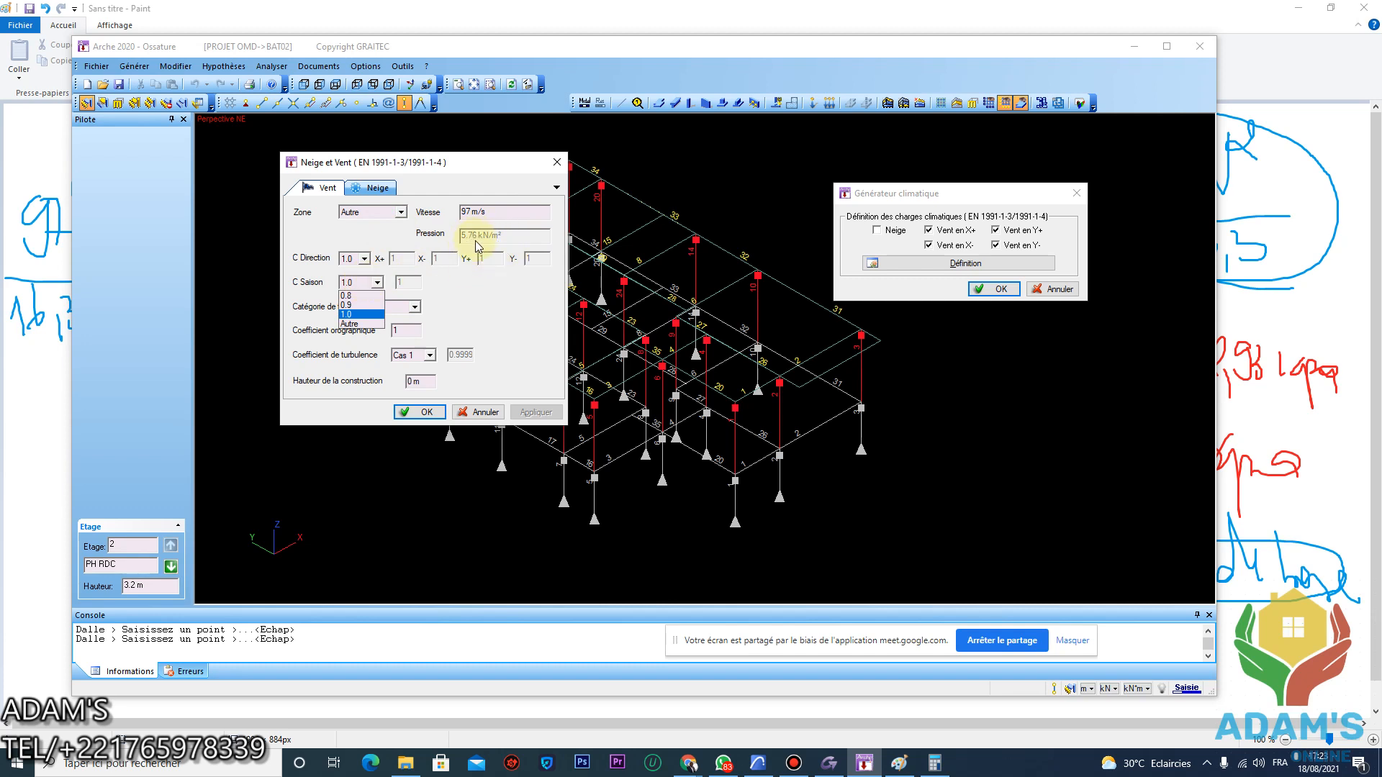
Keep C Saison at 1.0 and Catégorie de terrain at 0, and accept the prompt to save the model
click(488, 315)
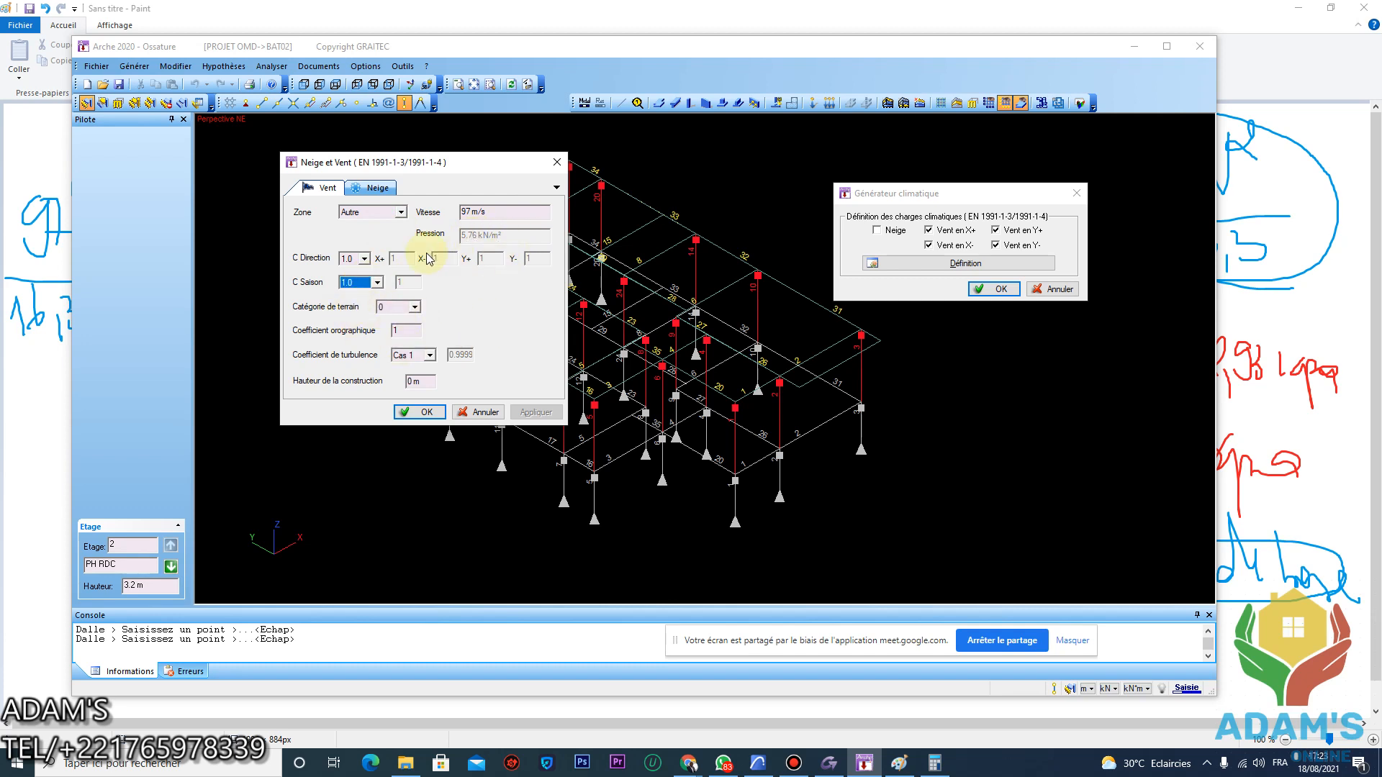
click(415, 308)
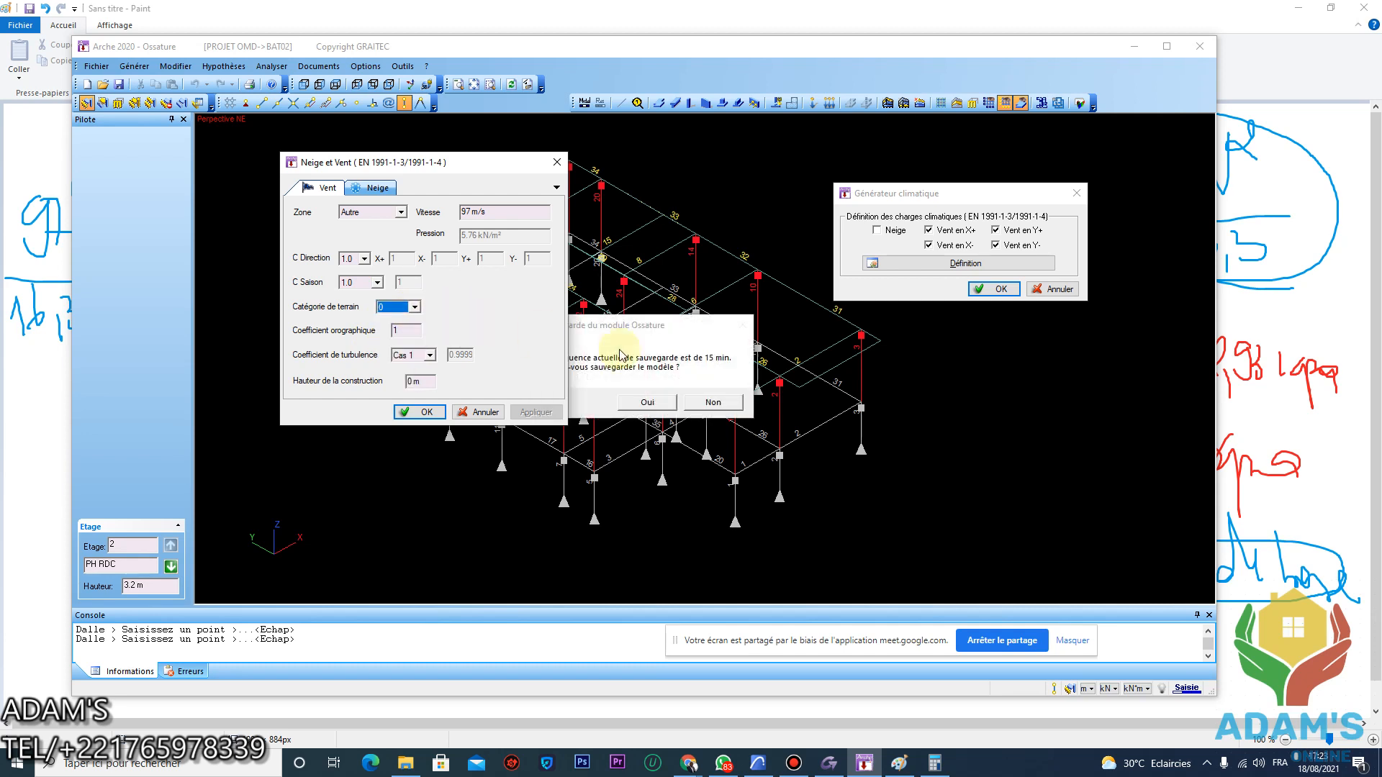
click(648, 401)
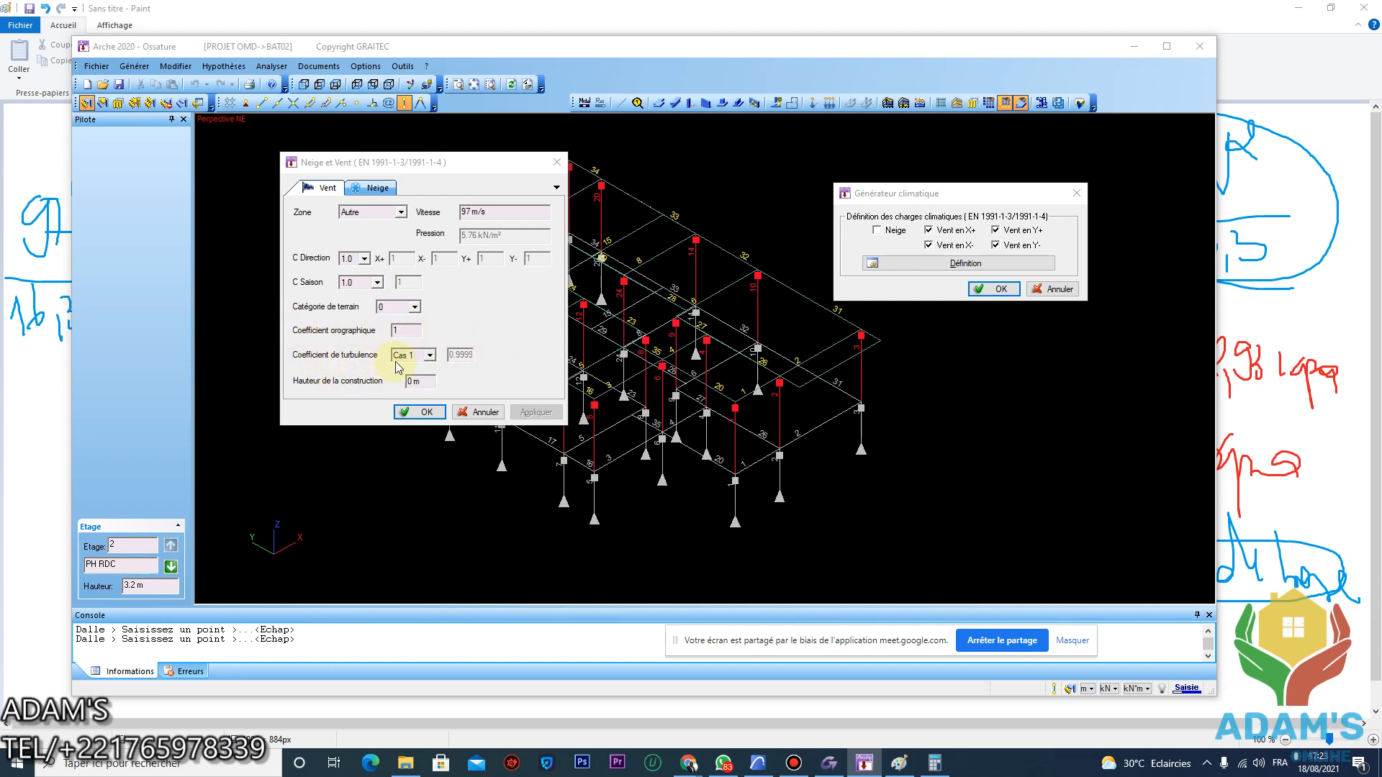
Keep the turbulence coefficient on Cas 1, set the construction height to 20 m, and validate the wind definition and the climatic generator
click(430, 356)
click(425, 367)
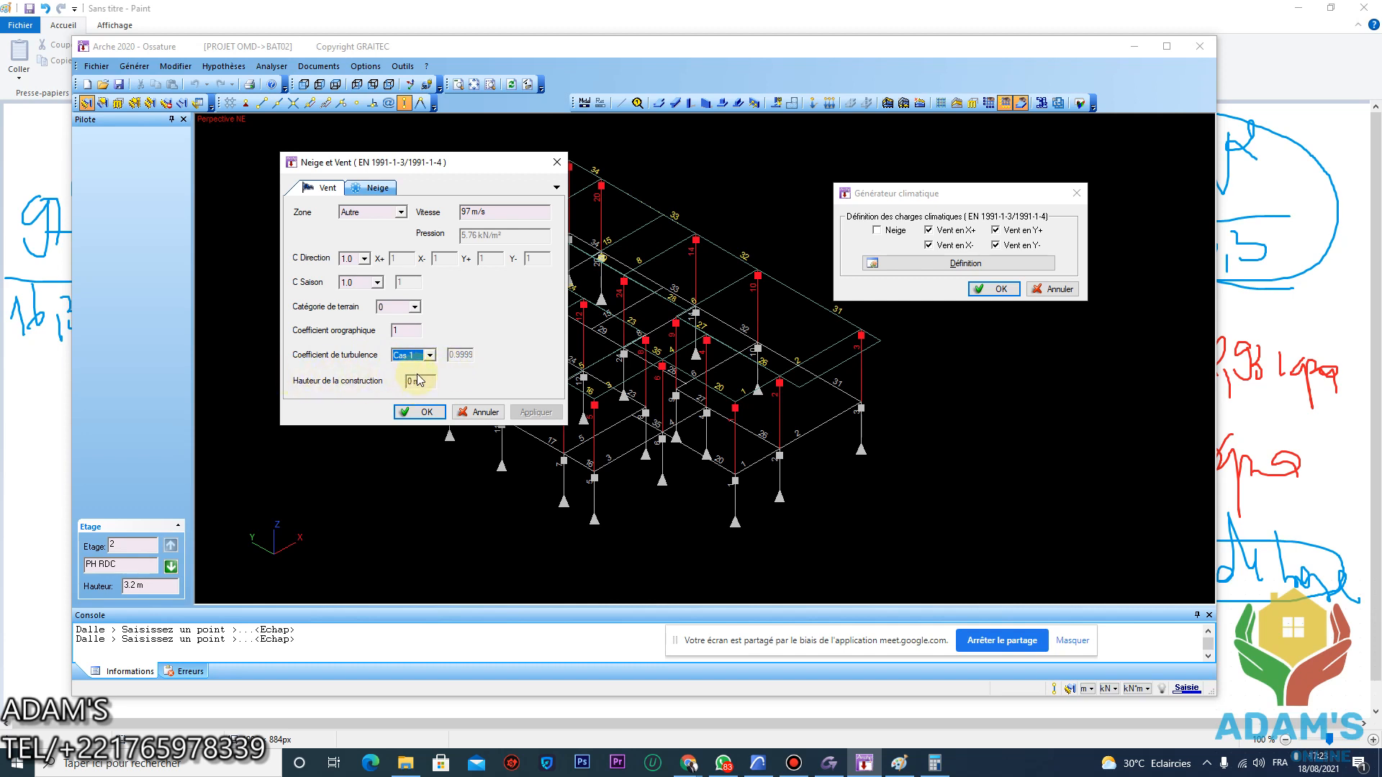
click(429, 383)
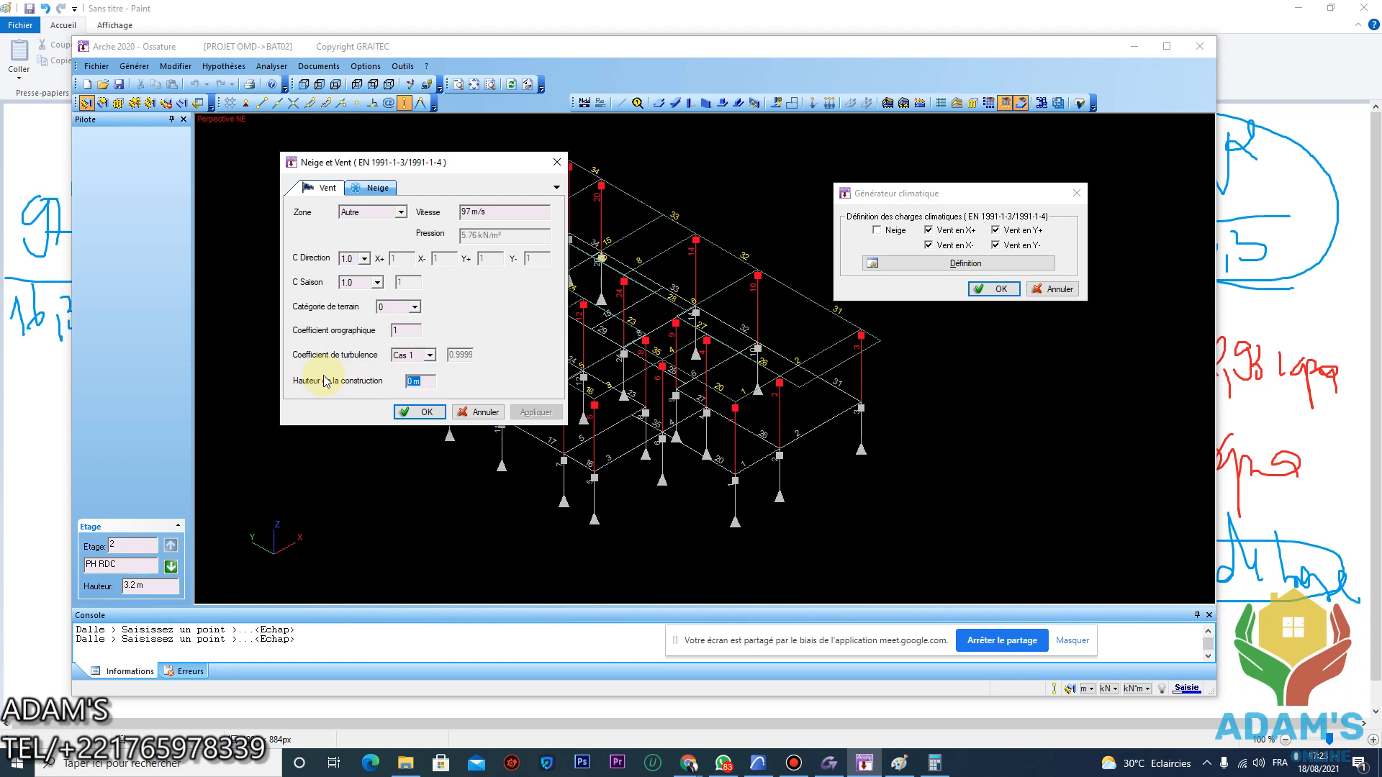
text(20)
click(420, 412)
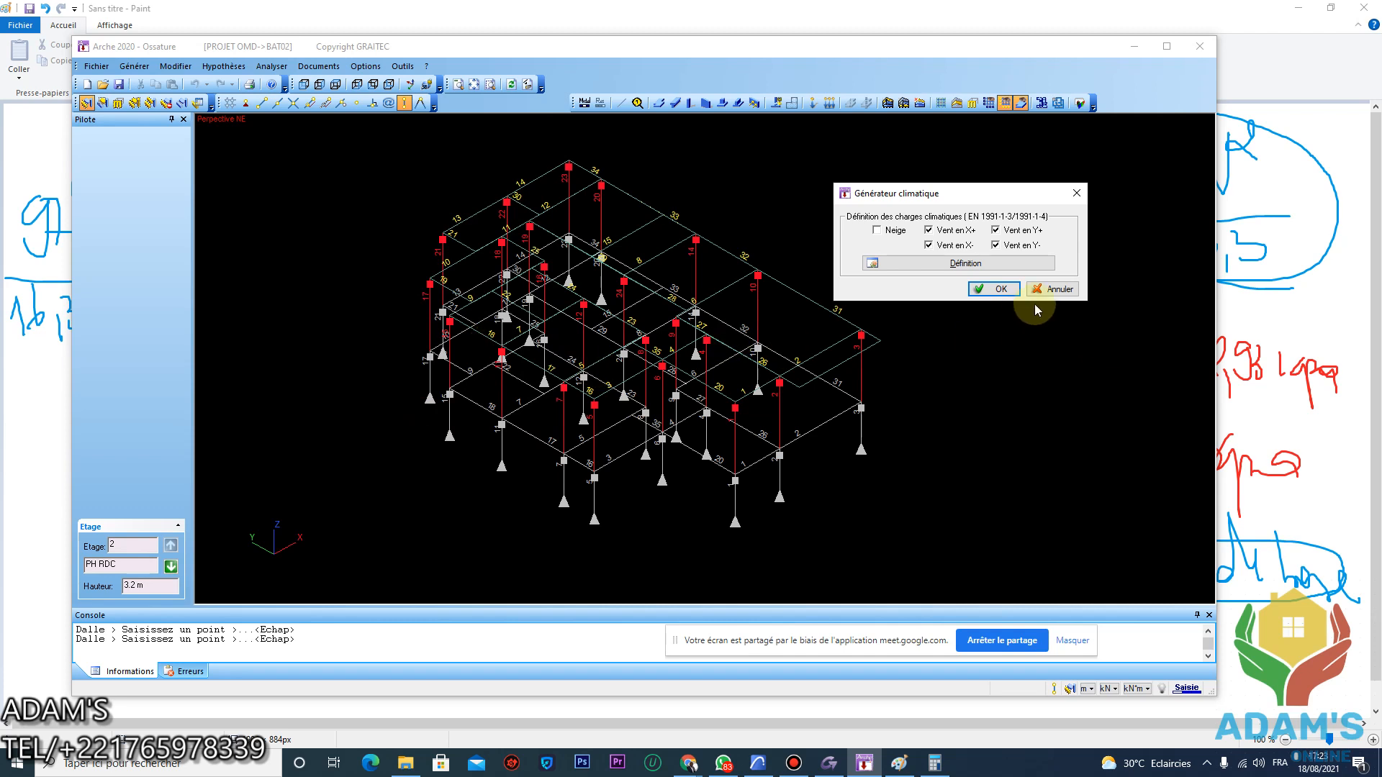
click(1000, 292)
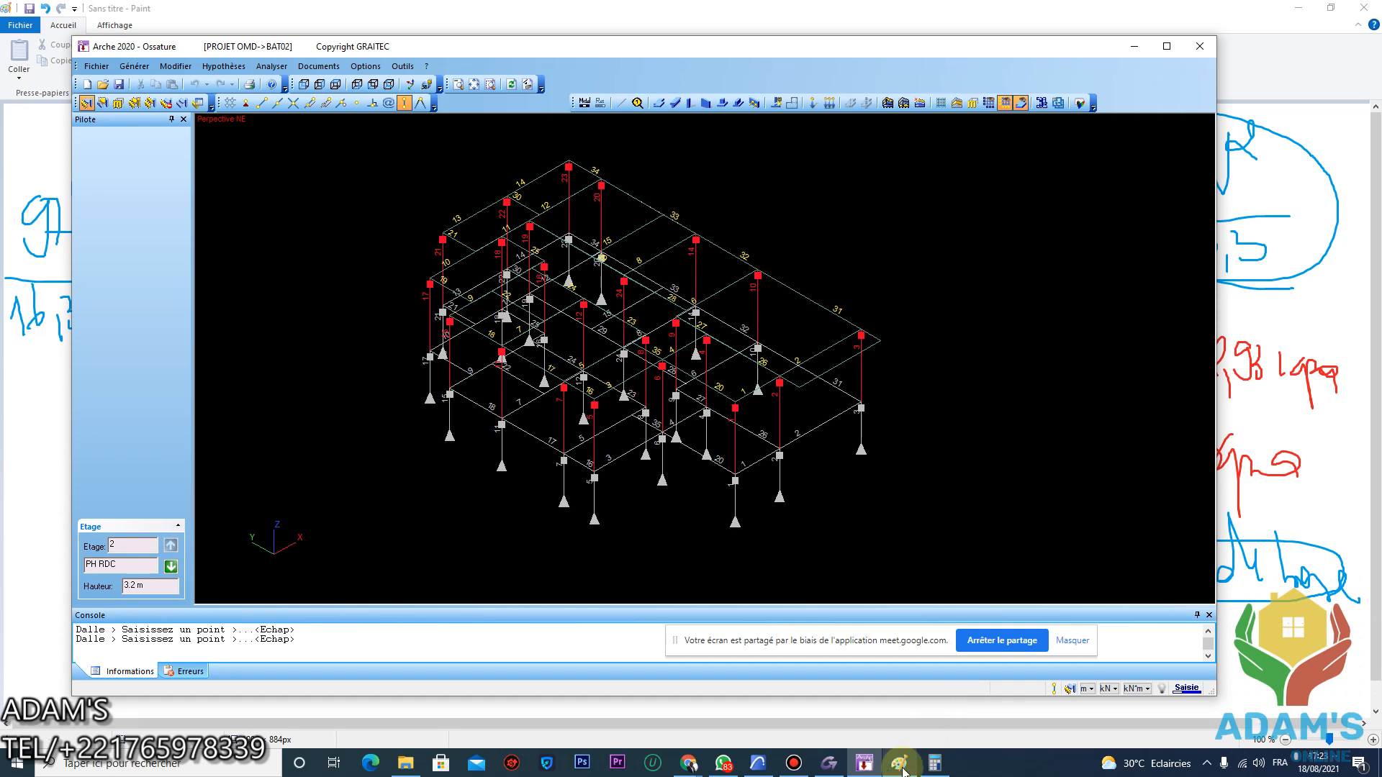
click(216, 70)
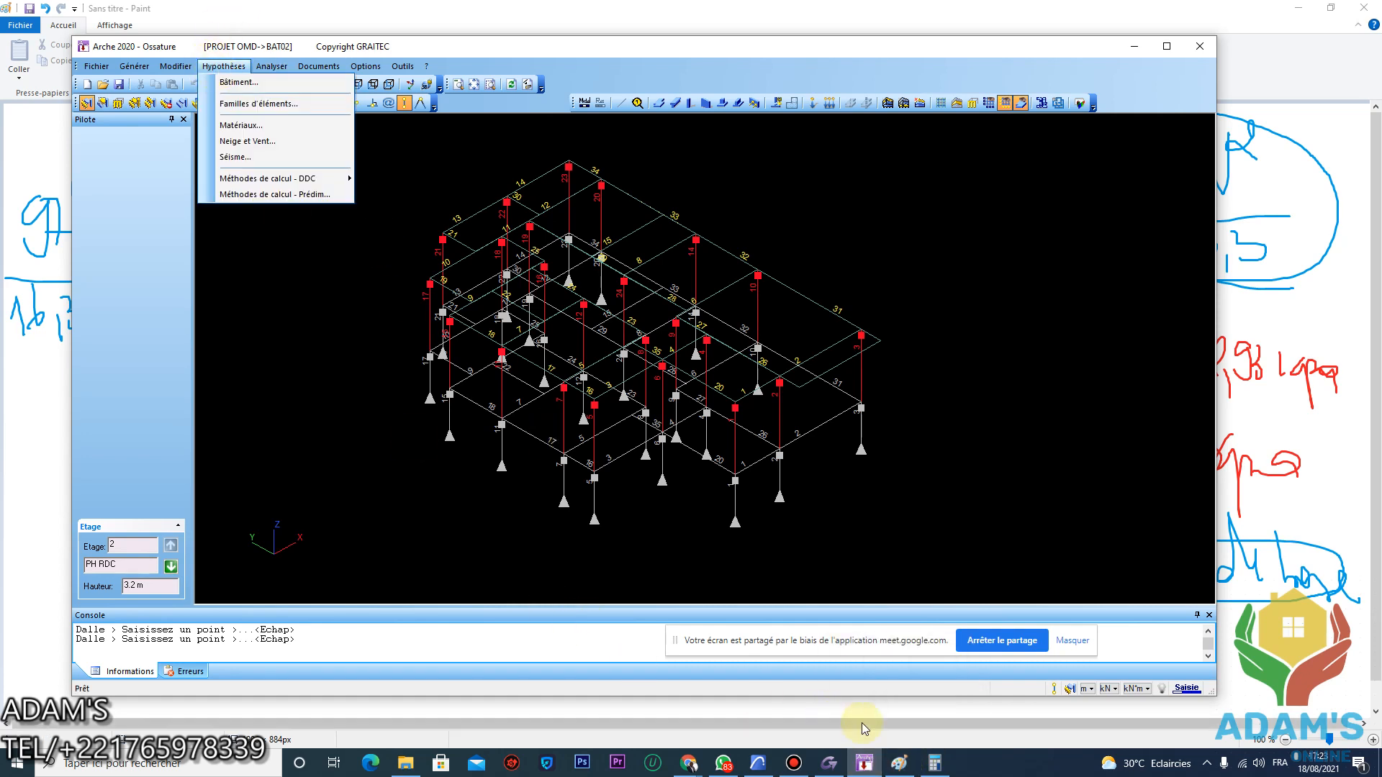
mouse_move(724, 769)
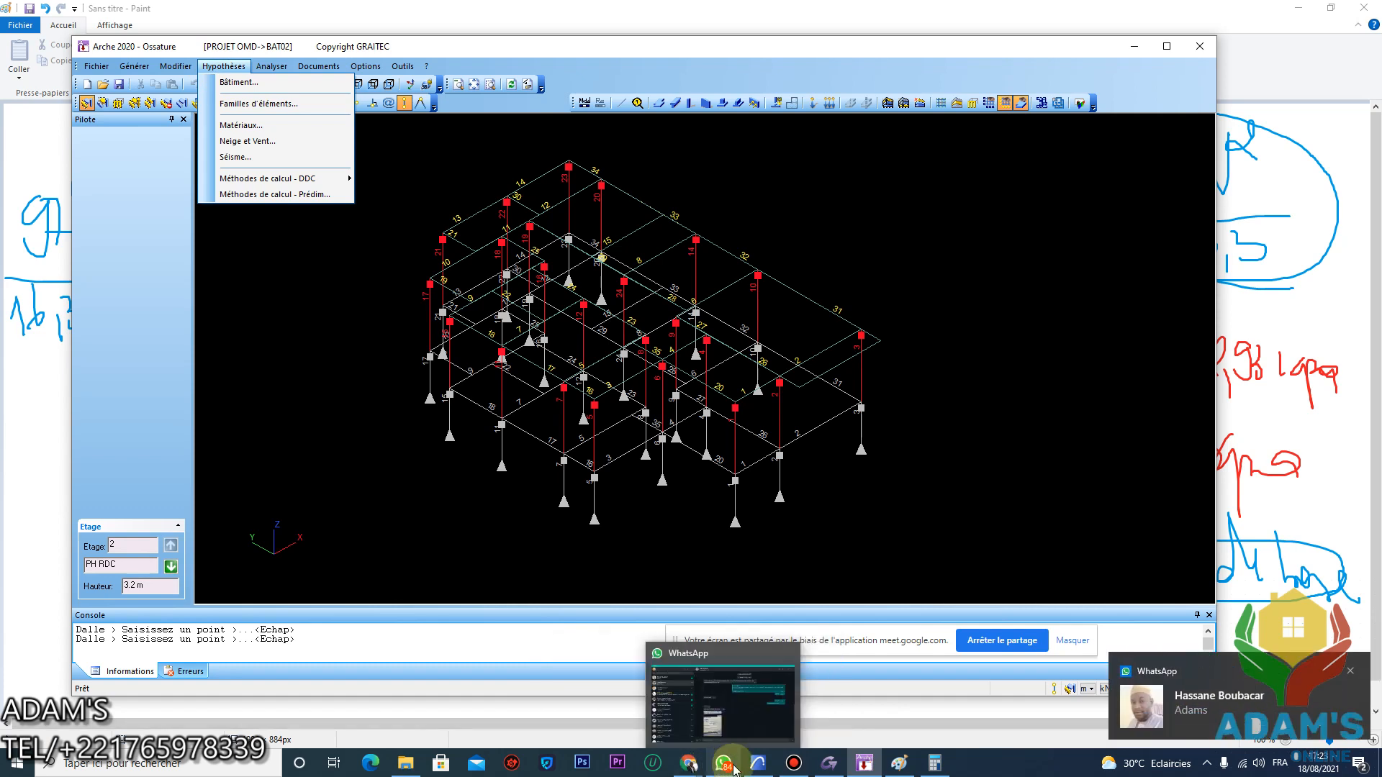
click(1350, 670)
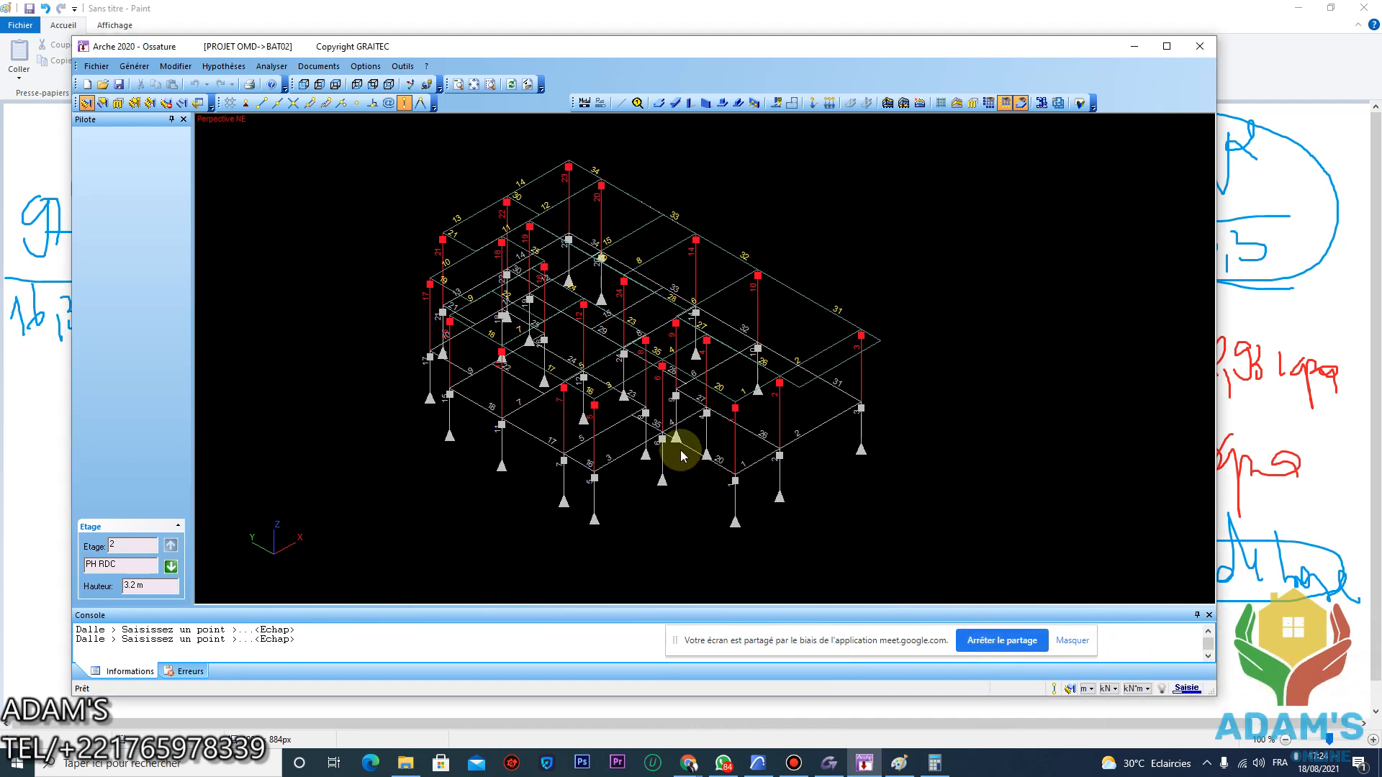
Select all slabs of the active storey by type and clear the selection
scroll(681, 458, down, 2)
scroll(728, 390, up, 2)
middle_drag(726, 387, 740, 437)
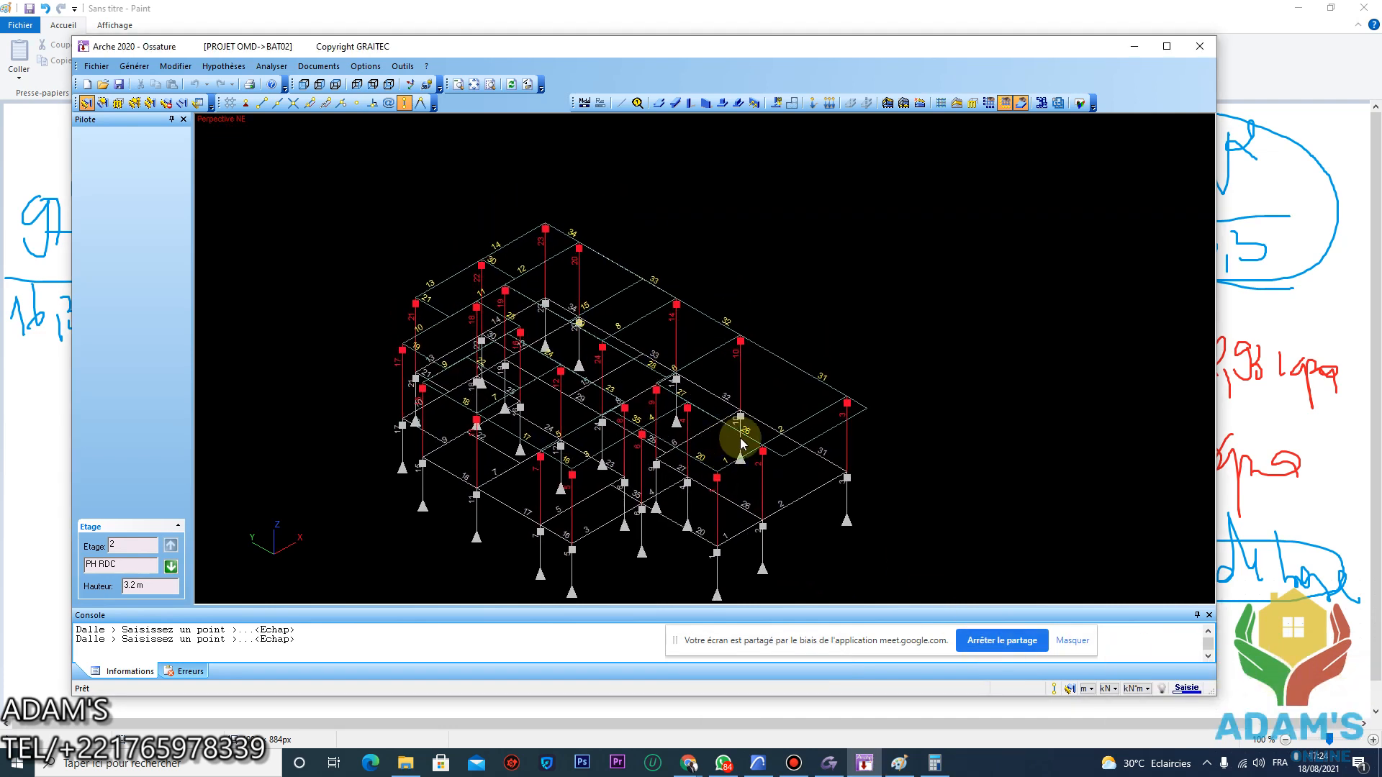
click(783, 362)
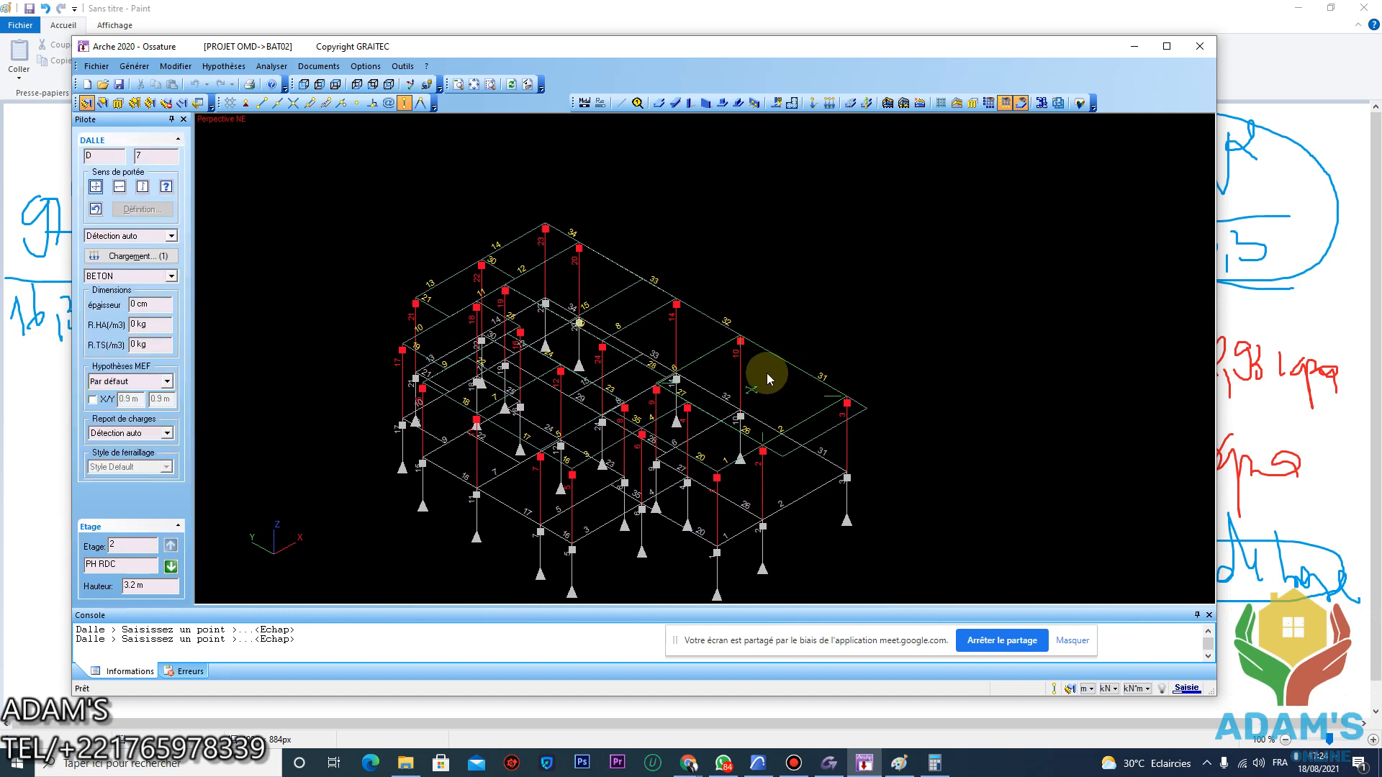
scroll(766, 374, down, 2)
right_click(766, 374)
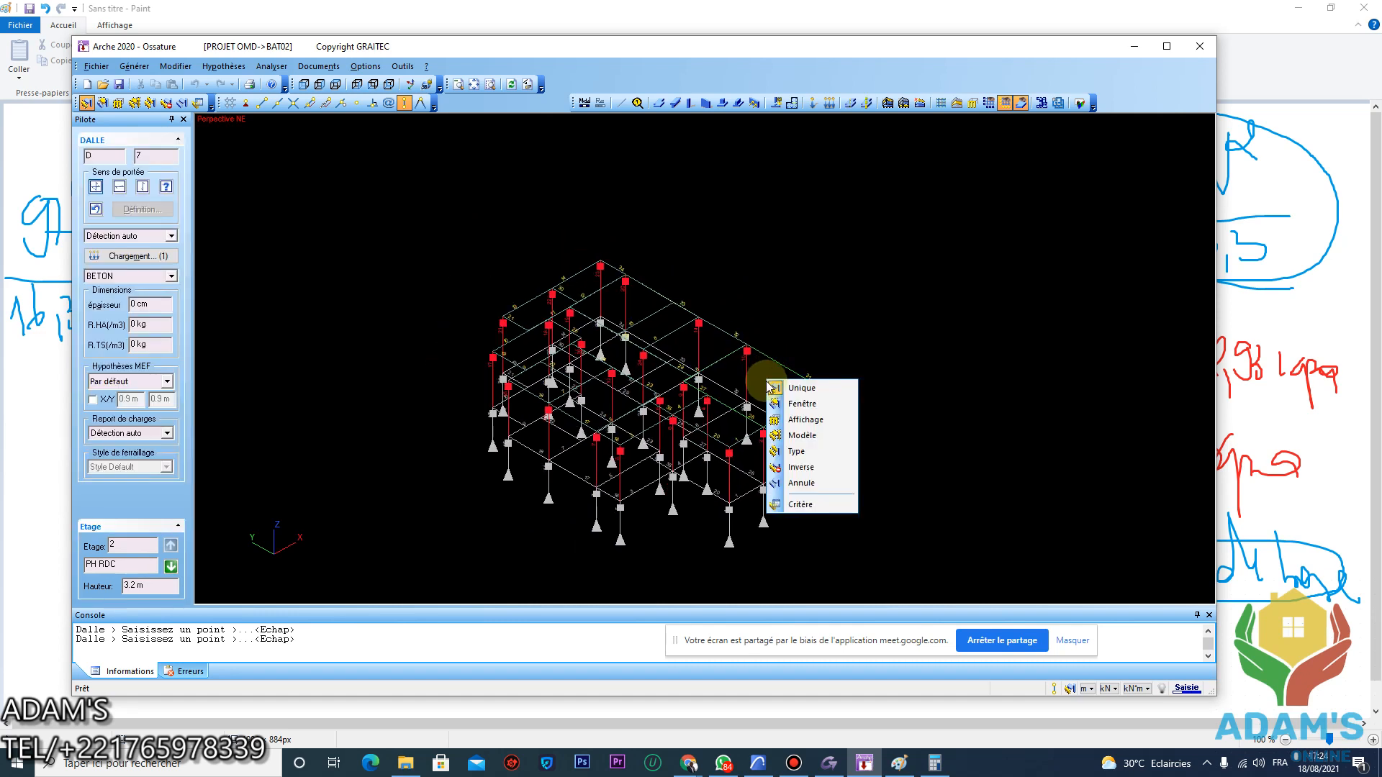
click(801, 460)
click(530, 334)
click(684, 421)
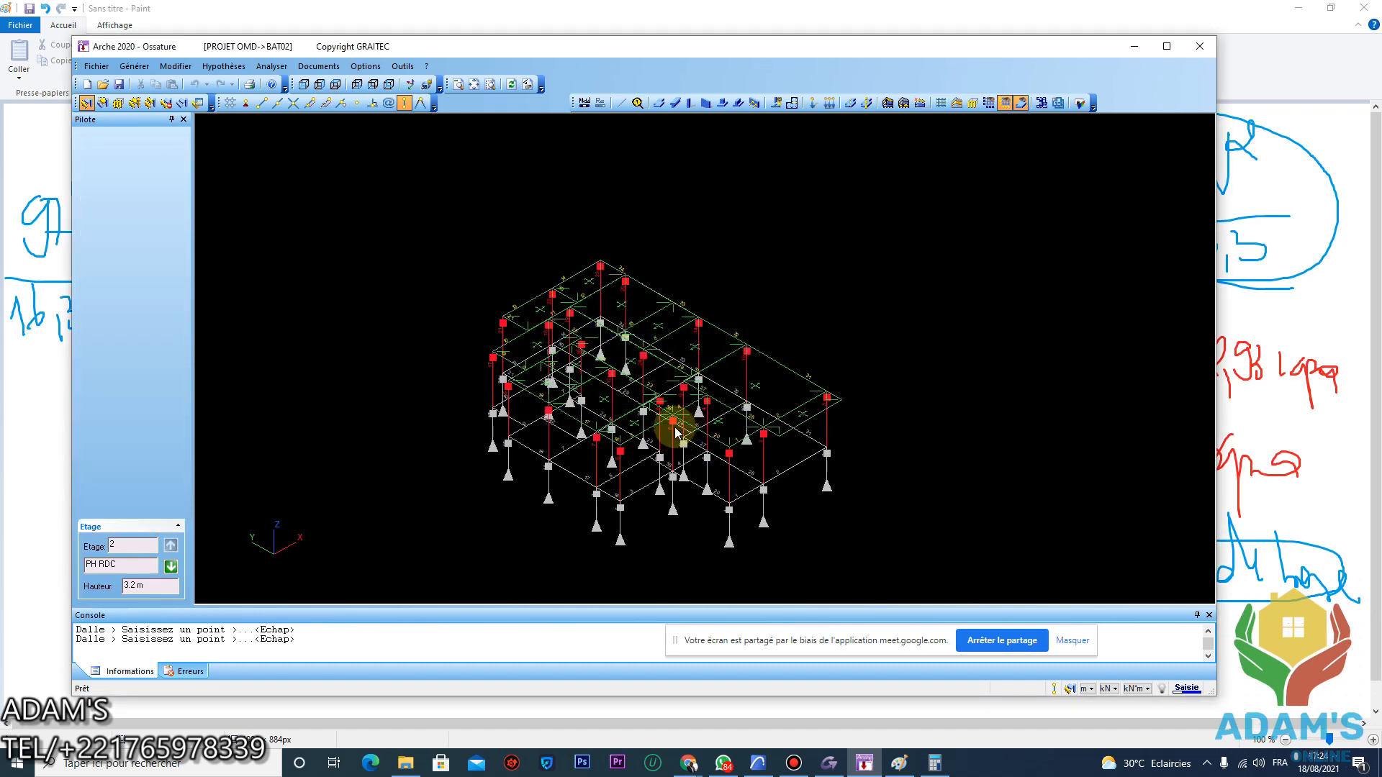
key(Delete)
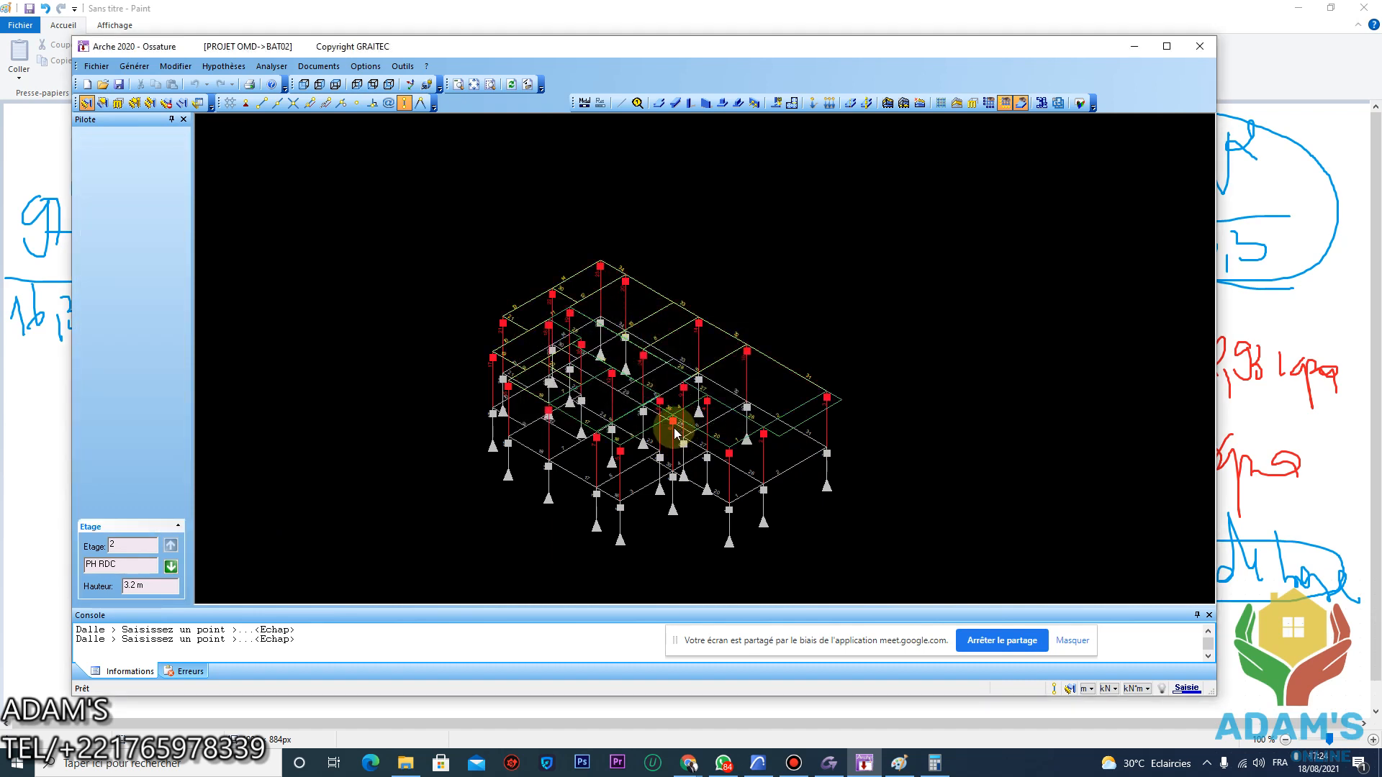
Select every slab on the active storey using selection by type
middle_drag(676, 458, 676, 382)
scroll(549, 277, up, 2)
scroll(548, 276, down, 2)
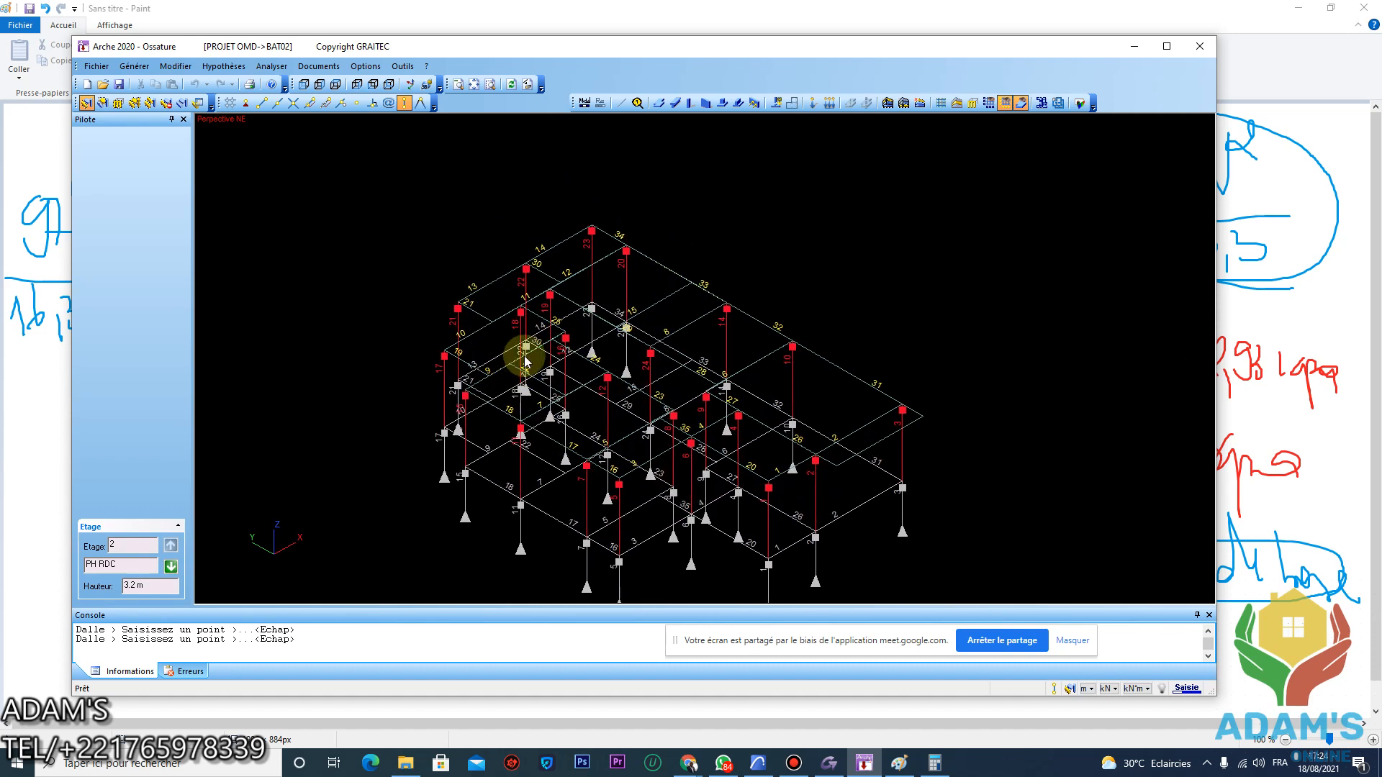
right_click(579, 367)
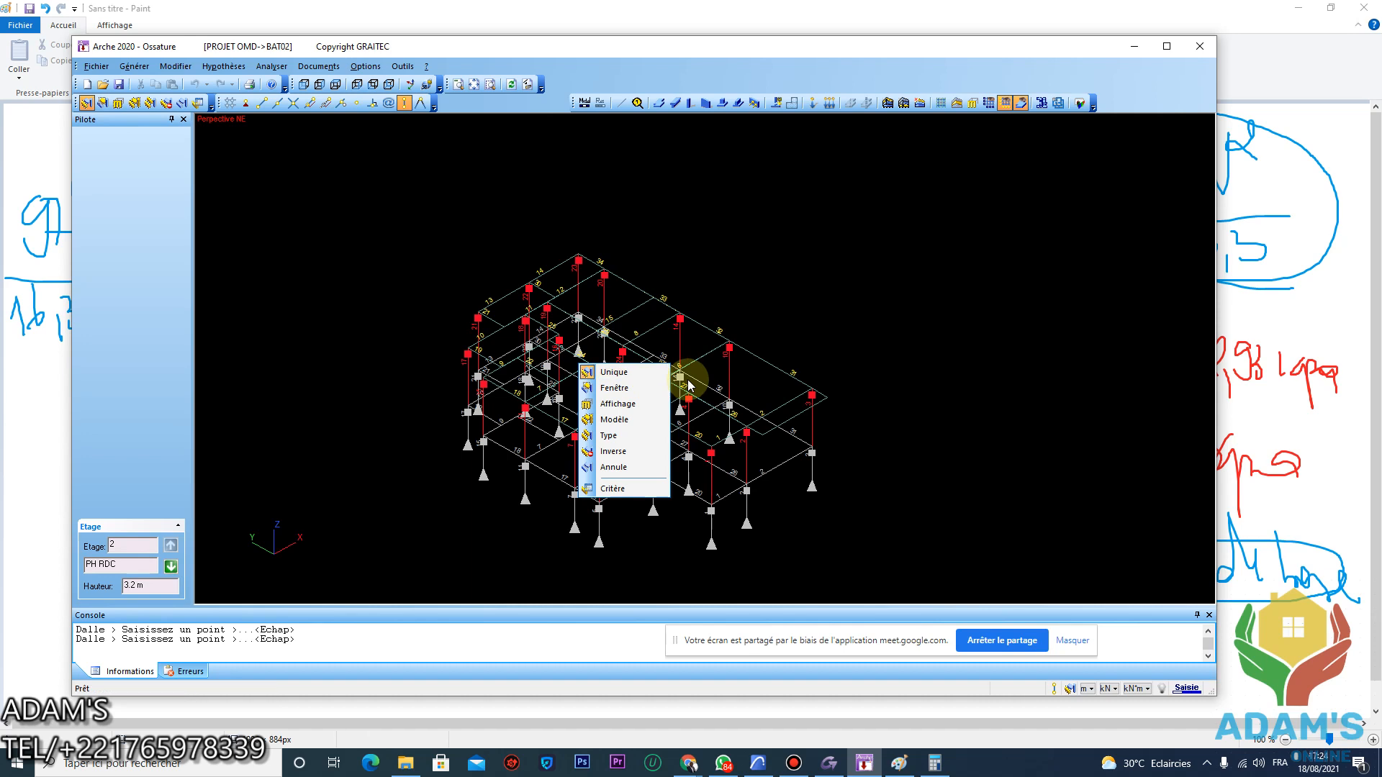
click(637, 436)
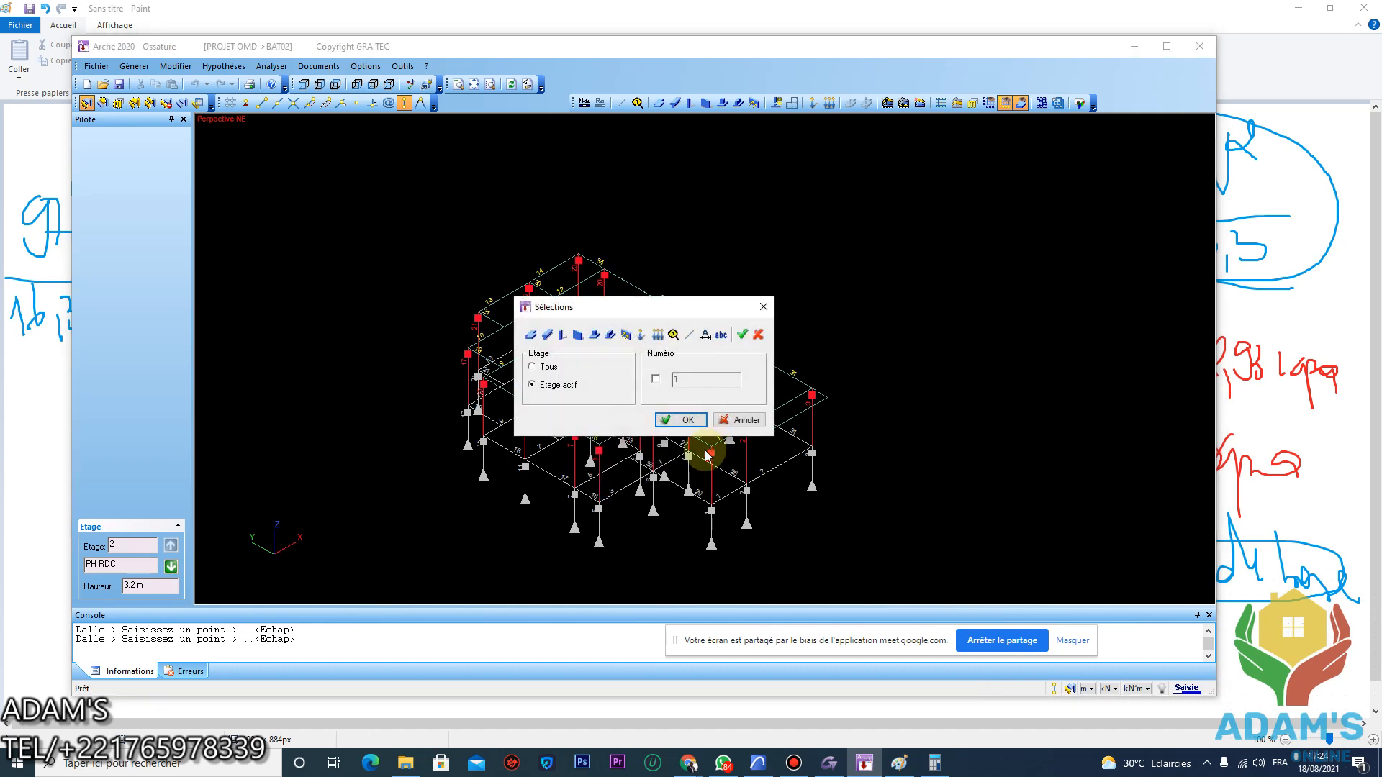
click(680, 419)
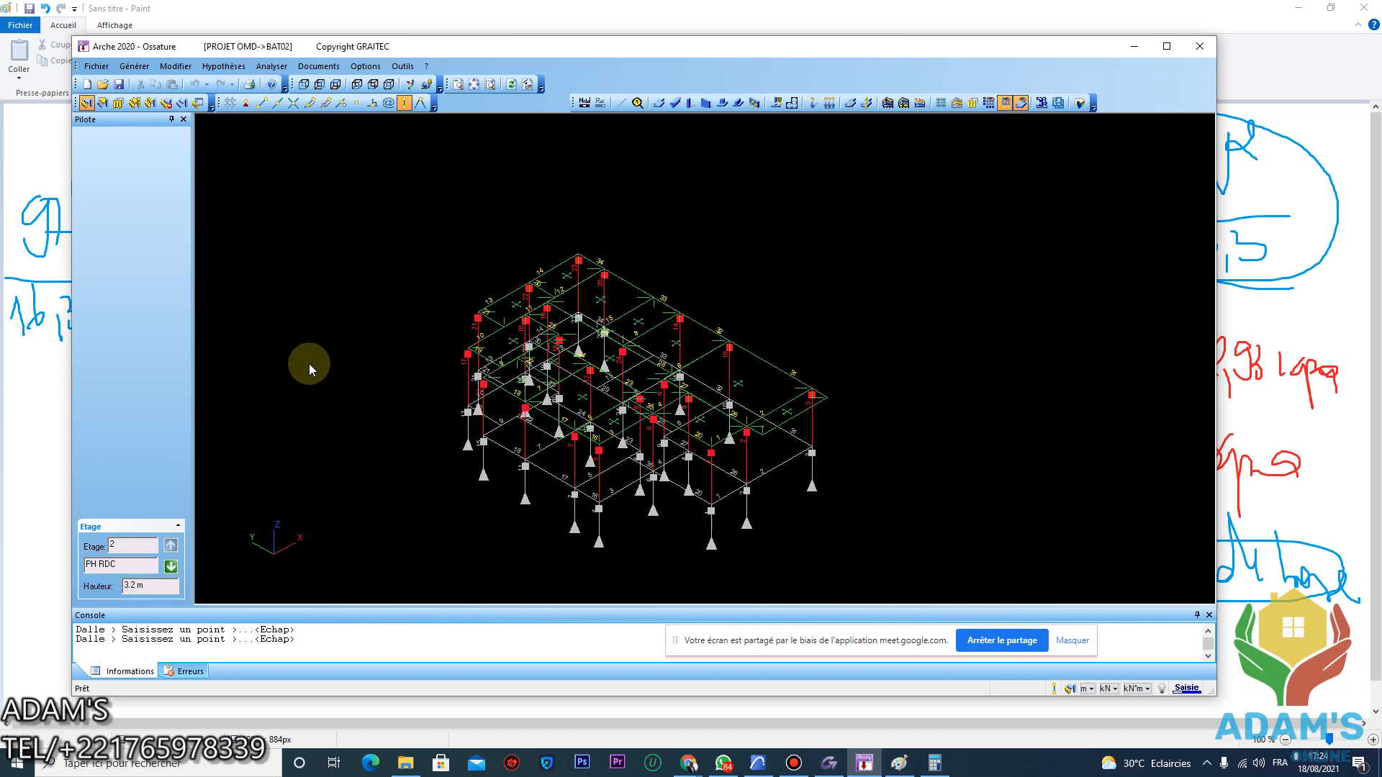
Add wind loading to the selected slabs through their Chargements attributes
click(225, 67)
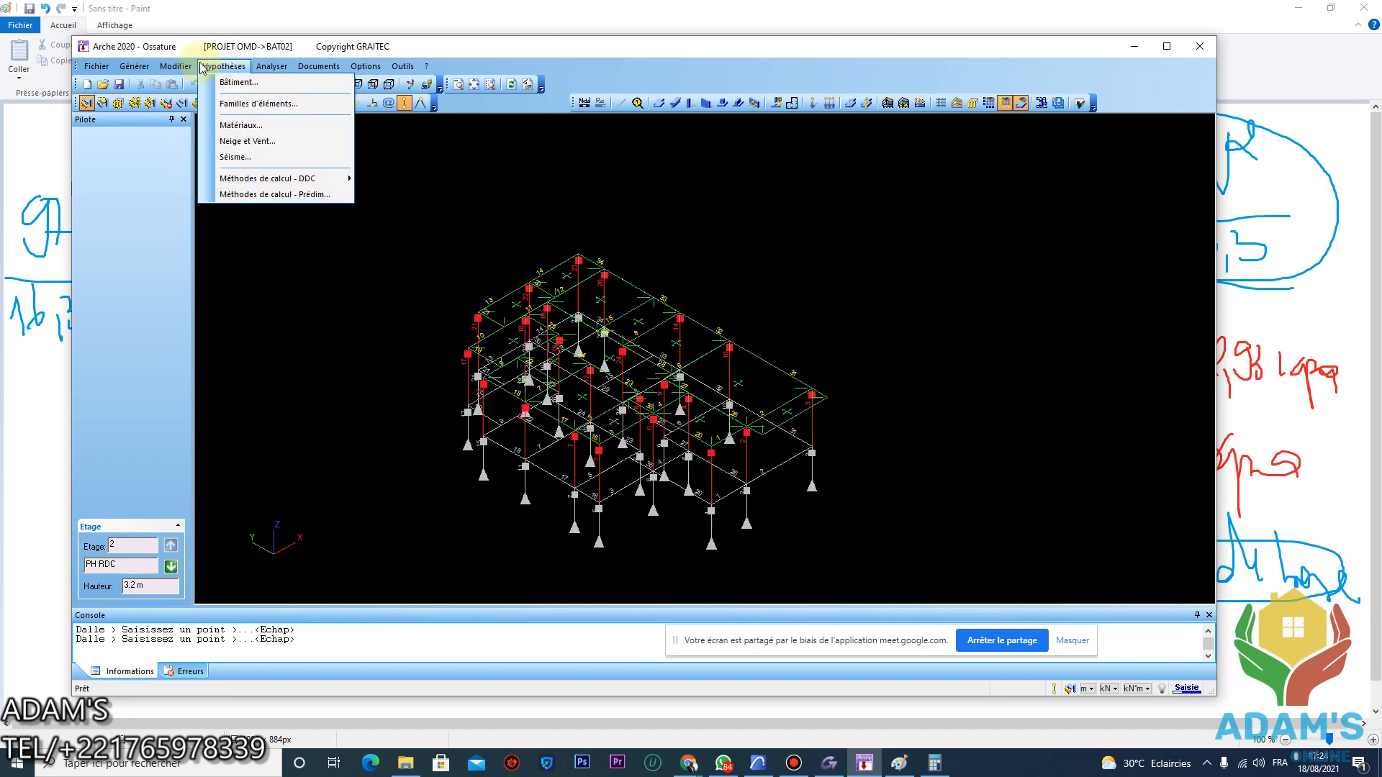
mouse_move(176, 66)
mouse_move(206, 142)
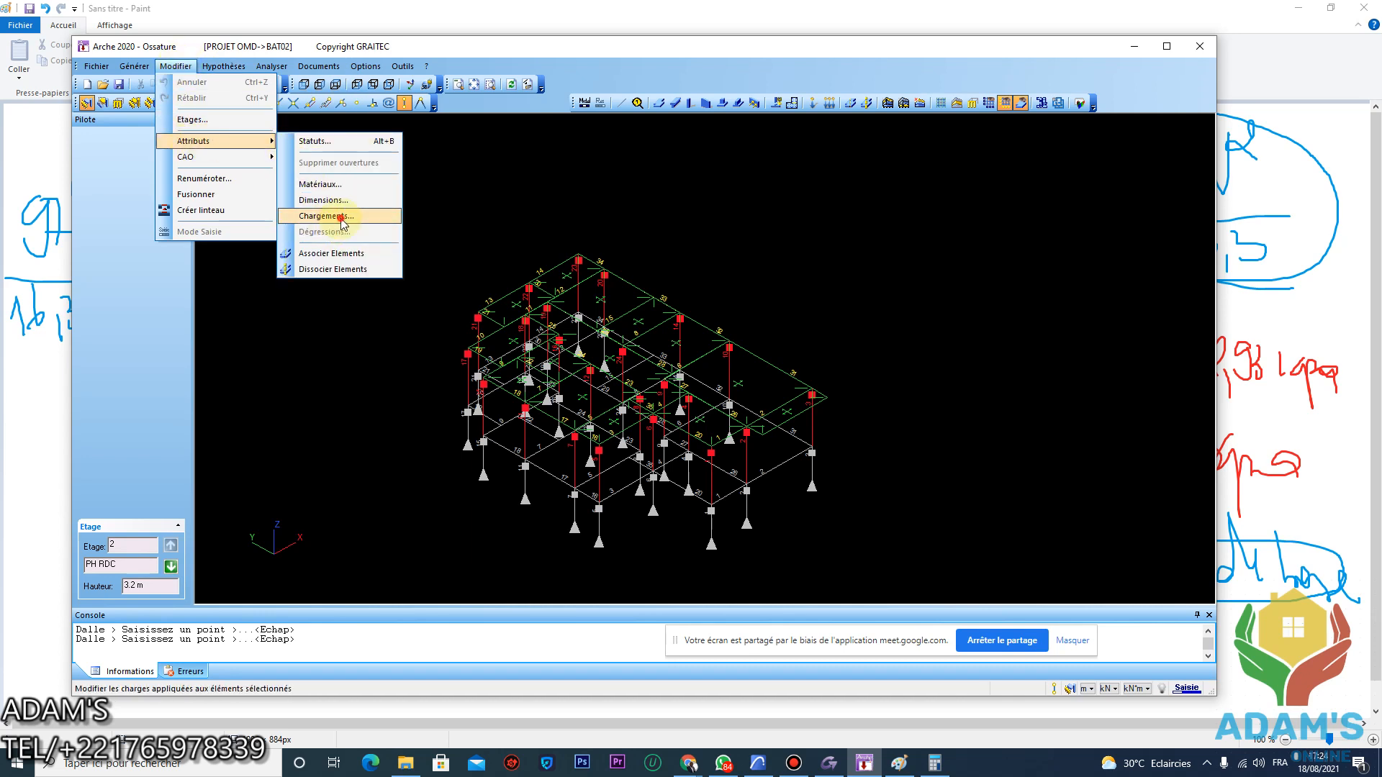
click(326, 216)
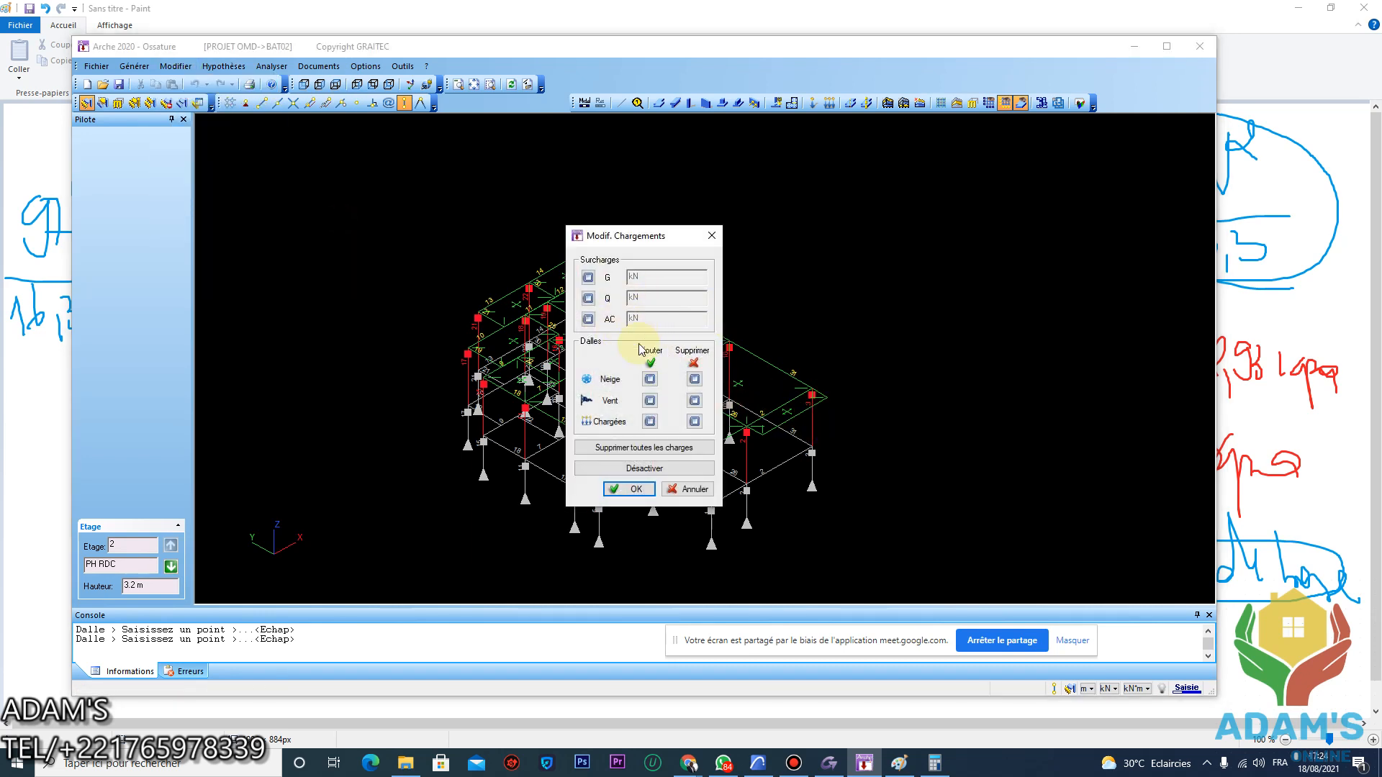
click(650, 402)
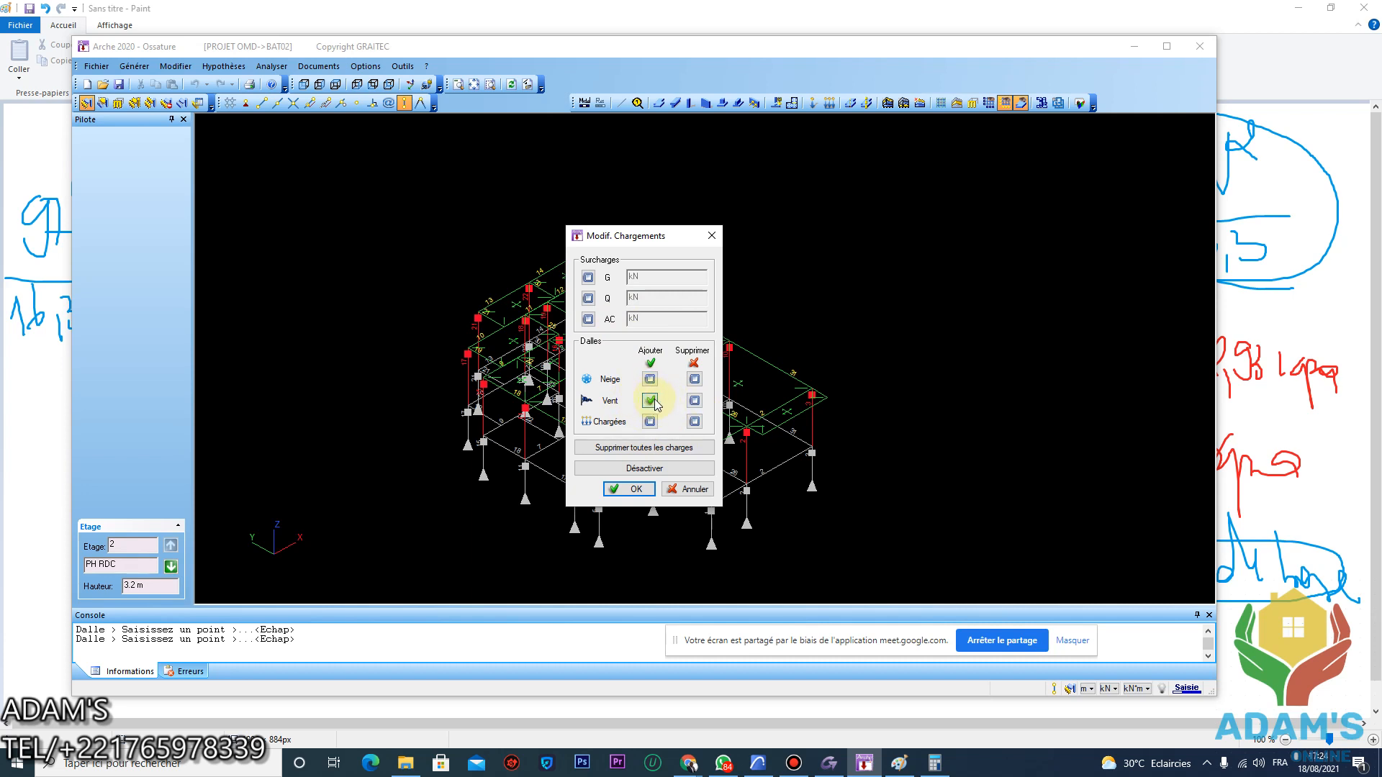
click(628, 488)
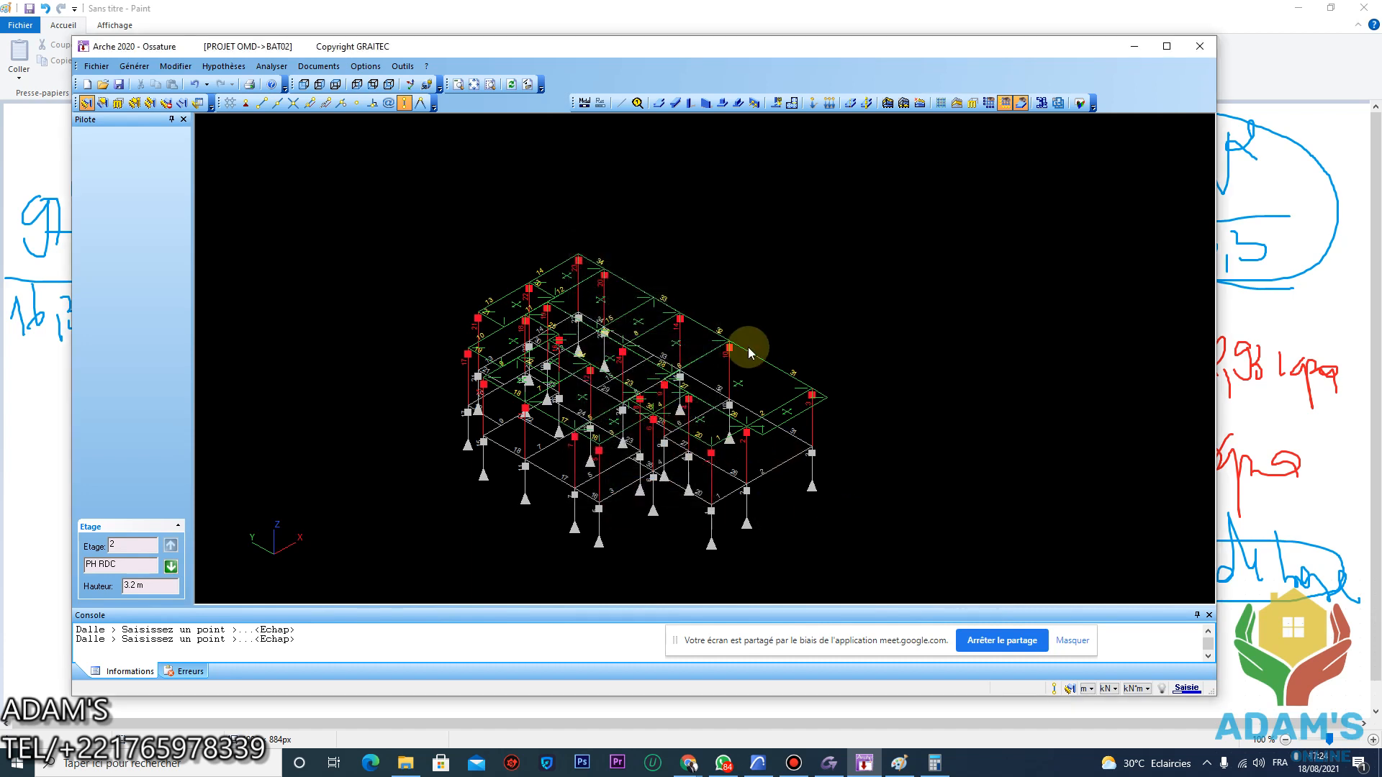
Check the surcharges and the snow and wind load settings of slab 7, and deselect it
click(767, 357)
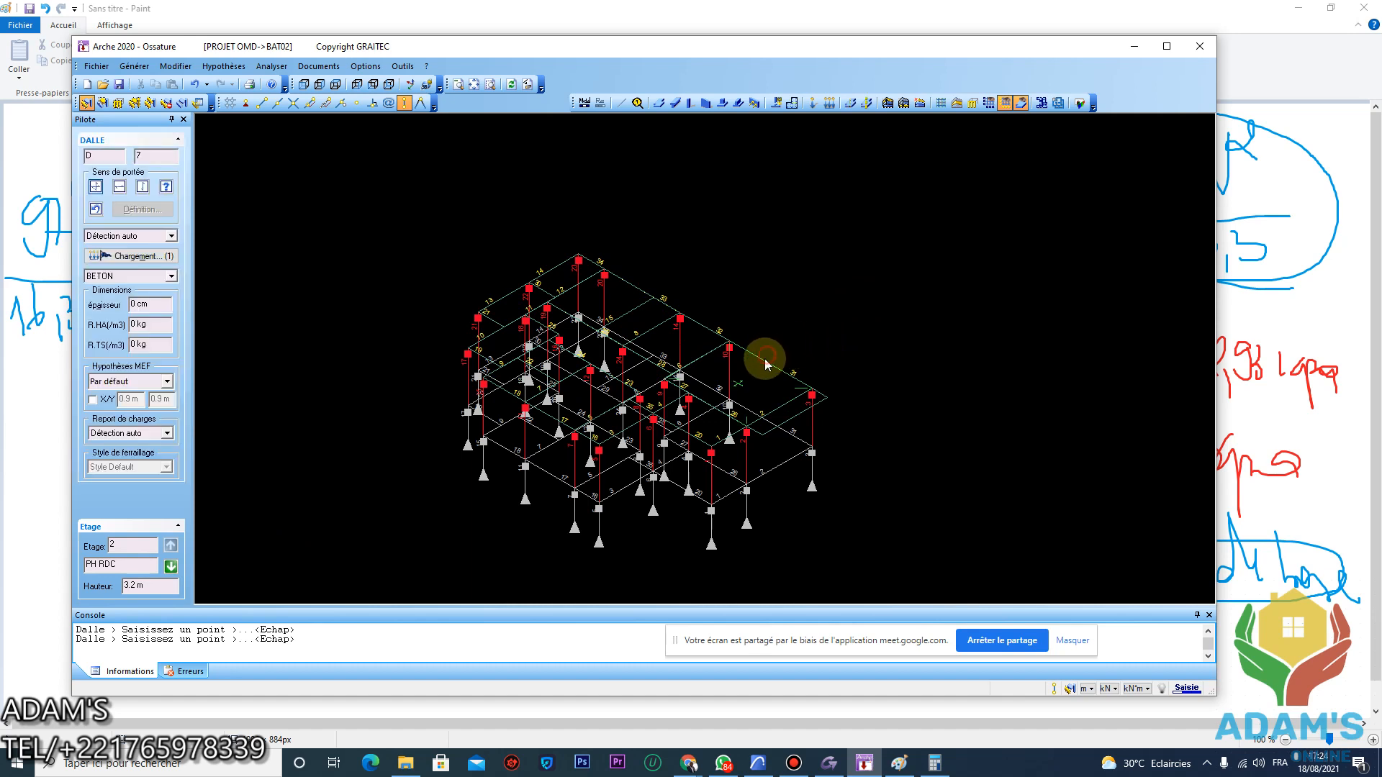
click(151, 253)
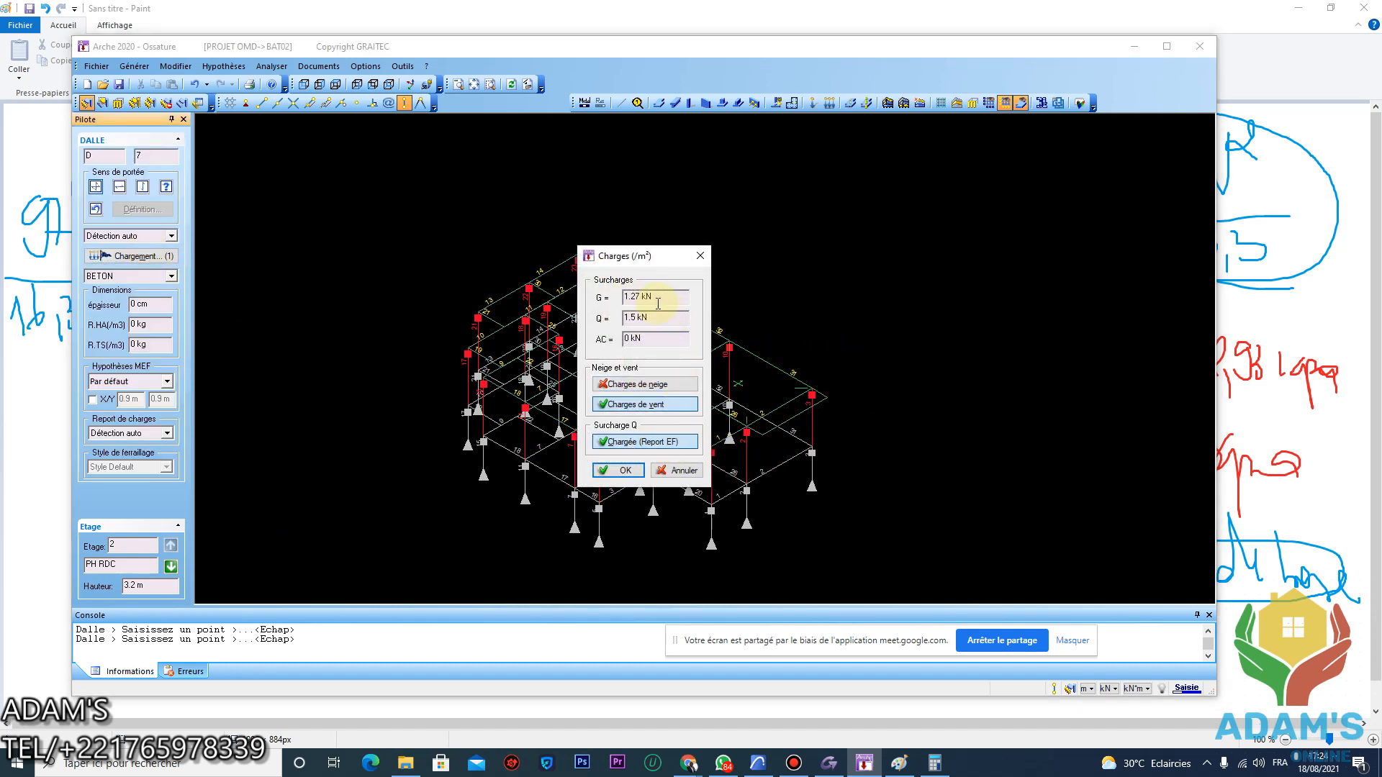
click(700, 256)
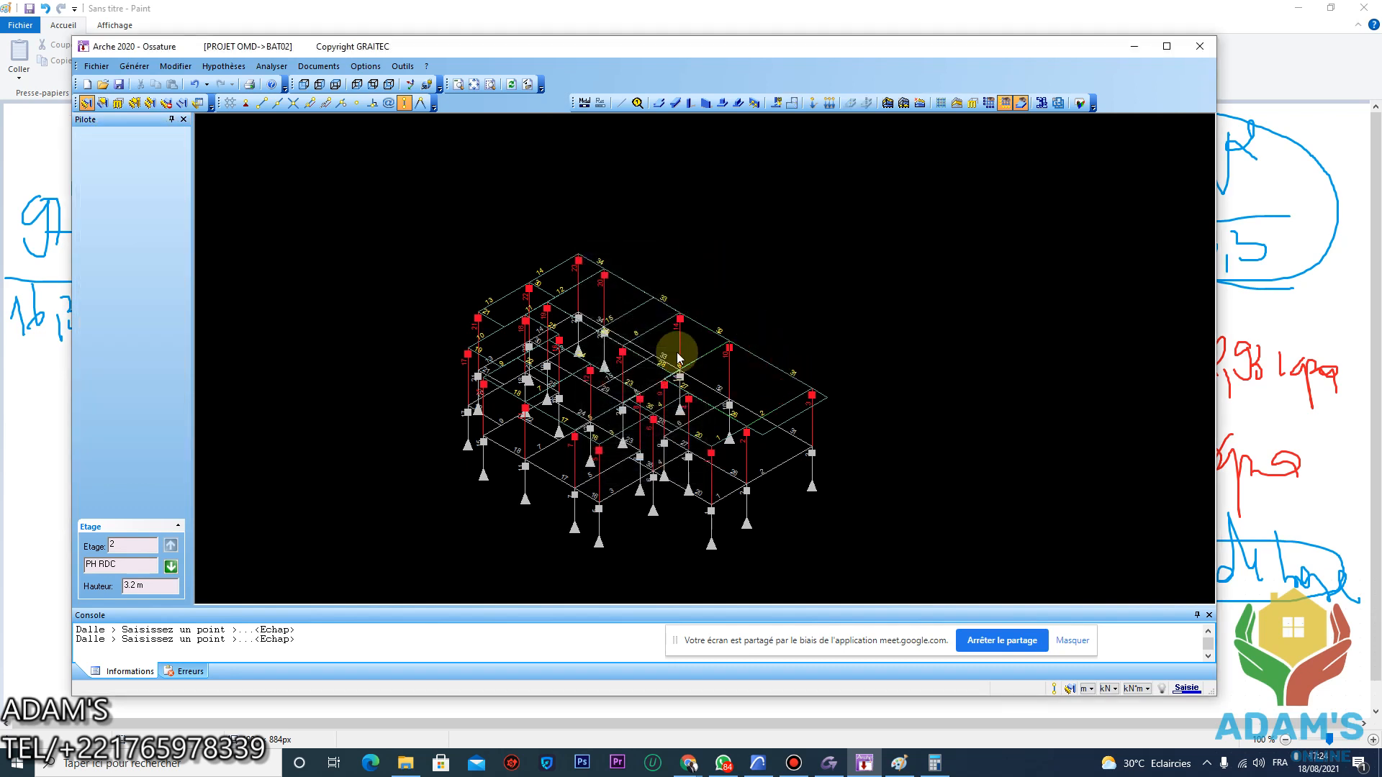
middle_drag(586, 363, 560, 325)
scroll(657, 324, up, 2)
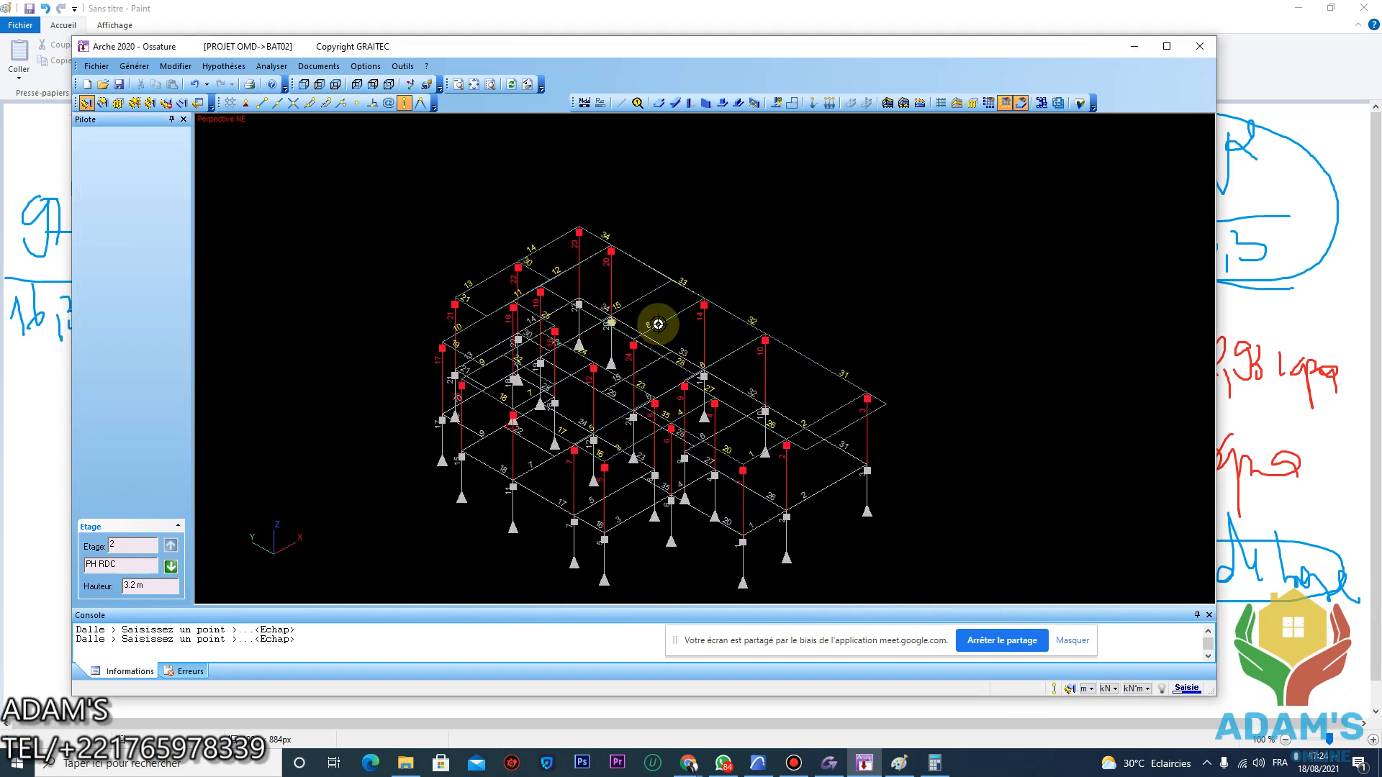
click(830, 369)
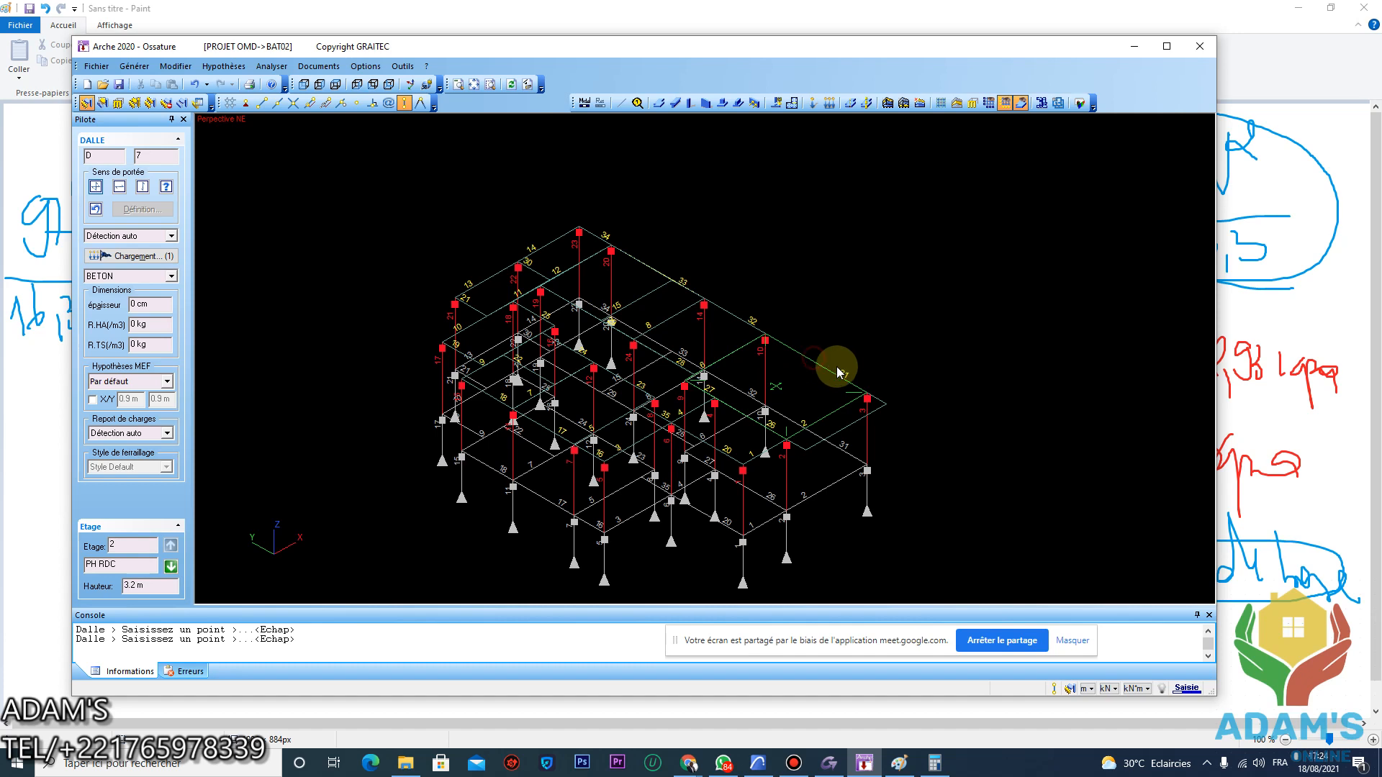
click(136, 257)
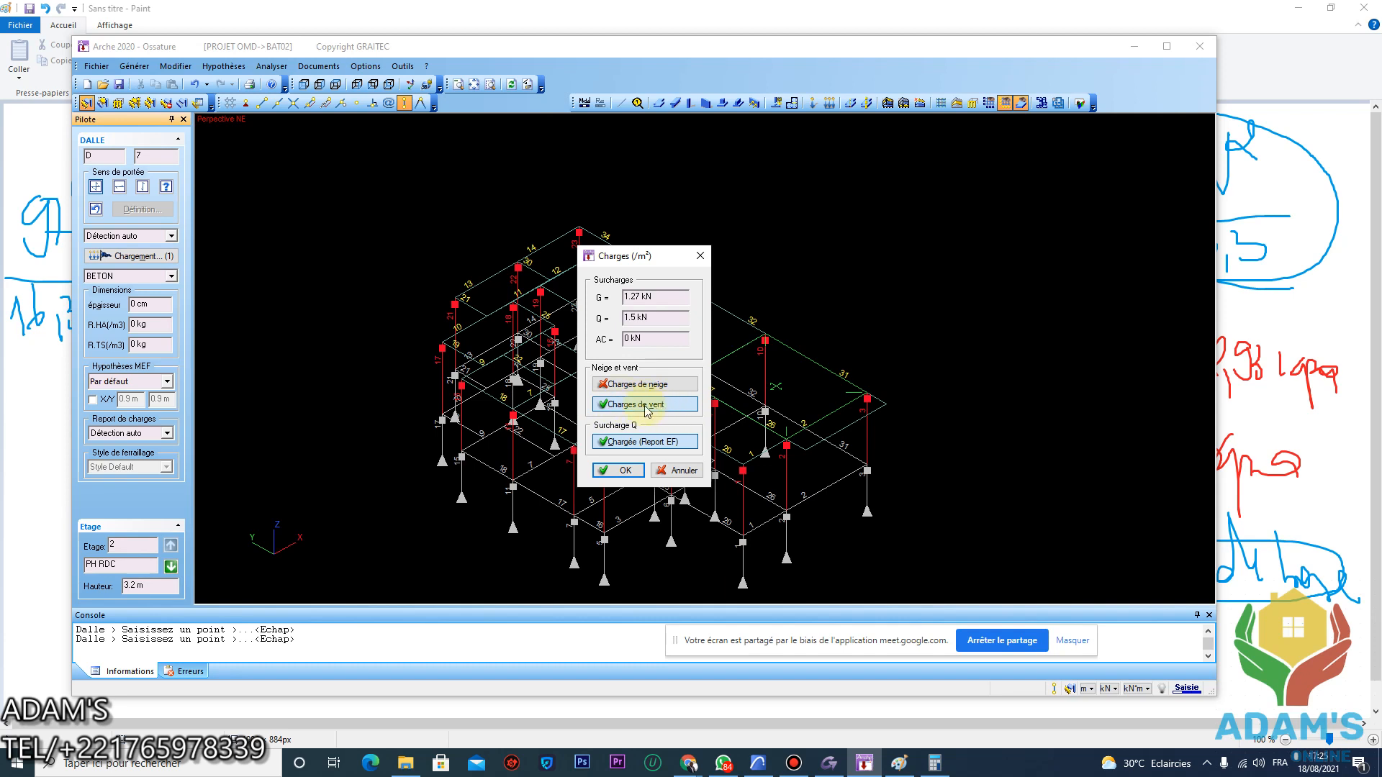
click(621, 472)
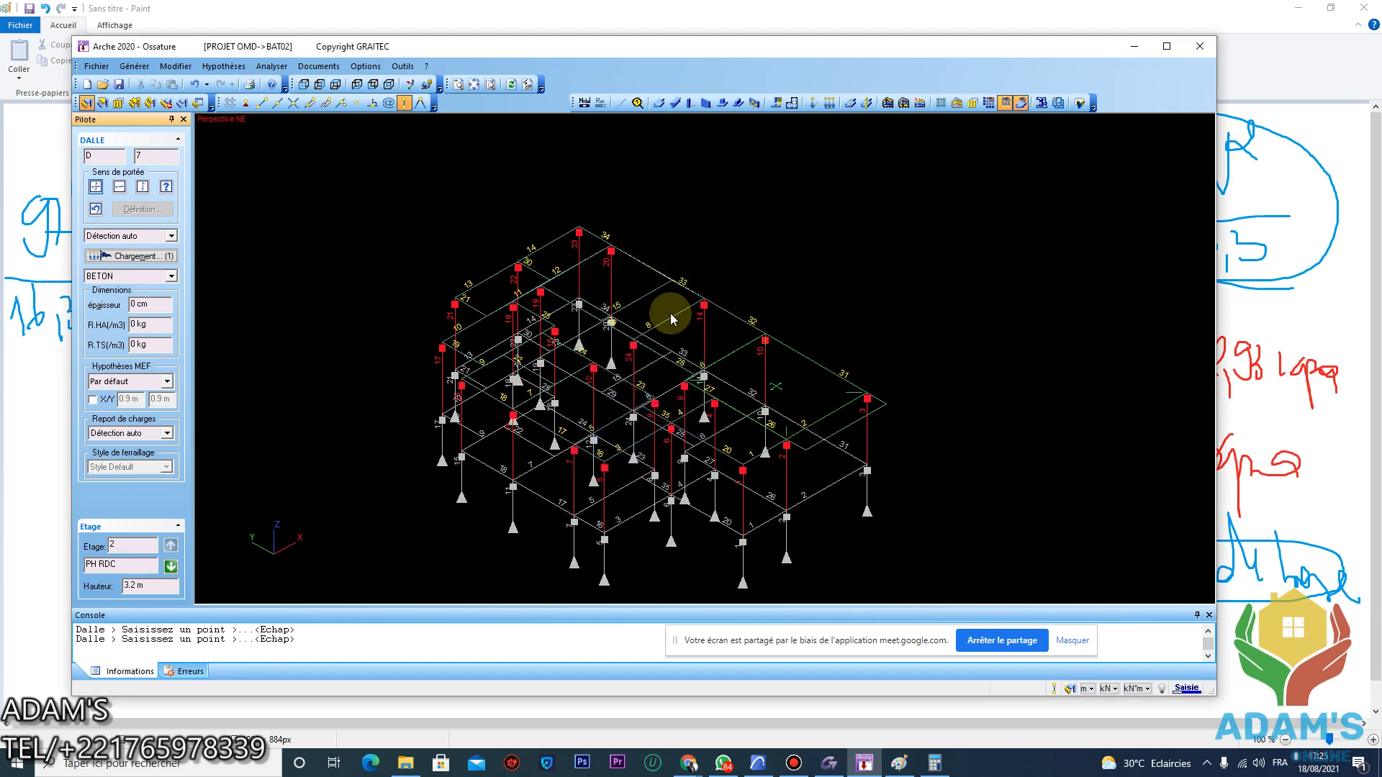
click(799, 355)
scroll(736, 356, down, 2)
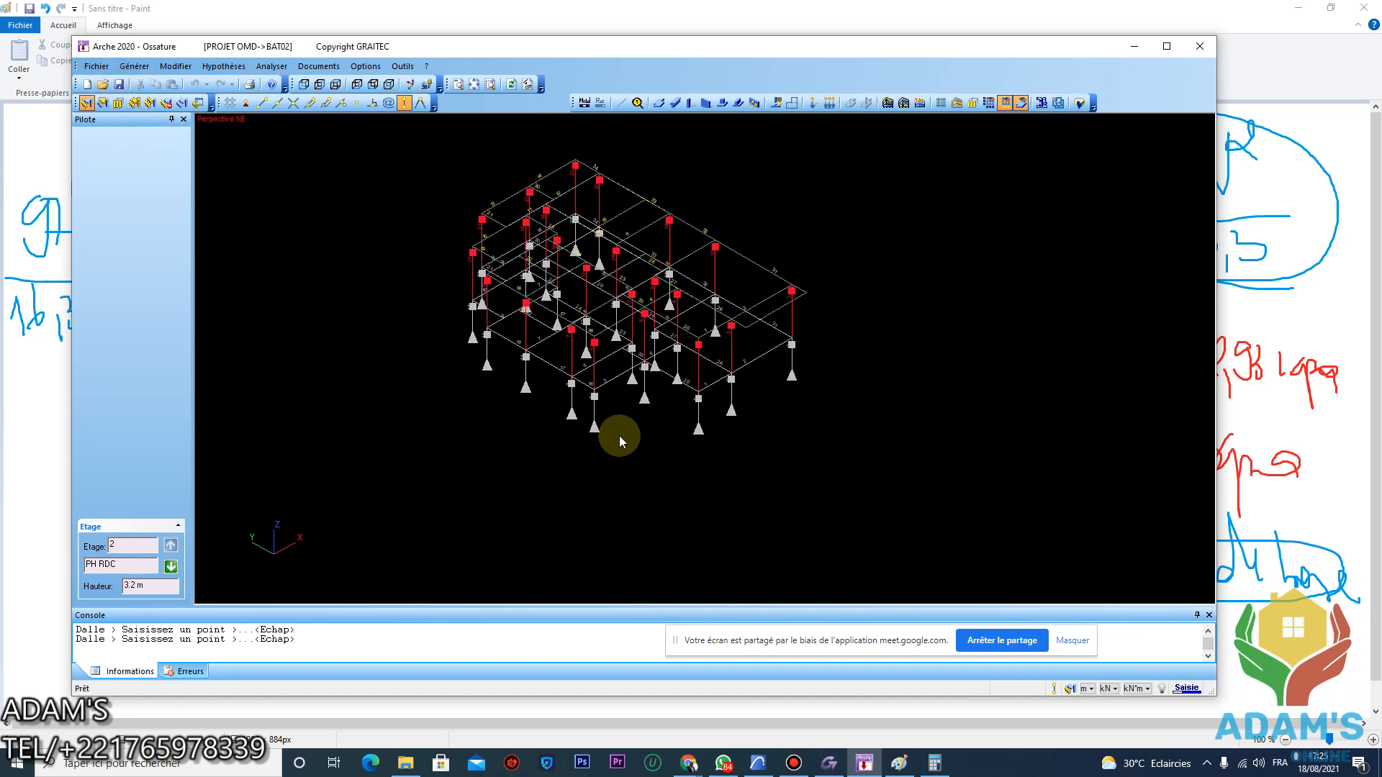
click(796, 763)
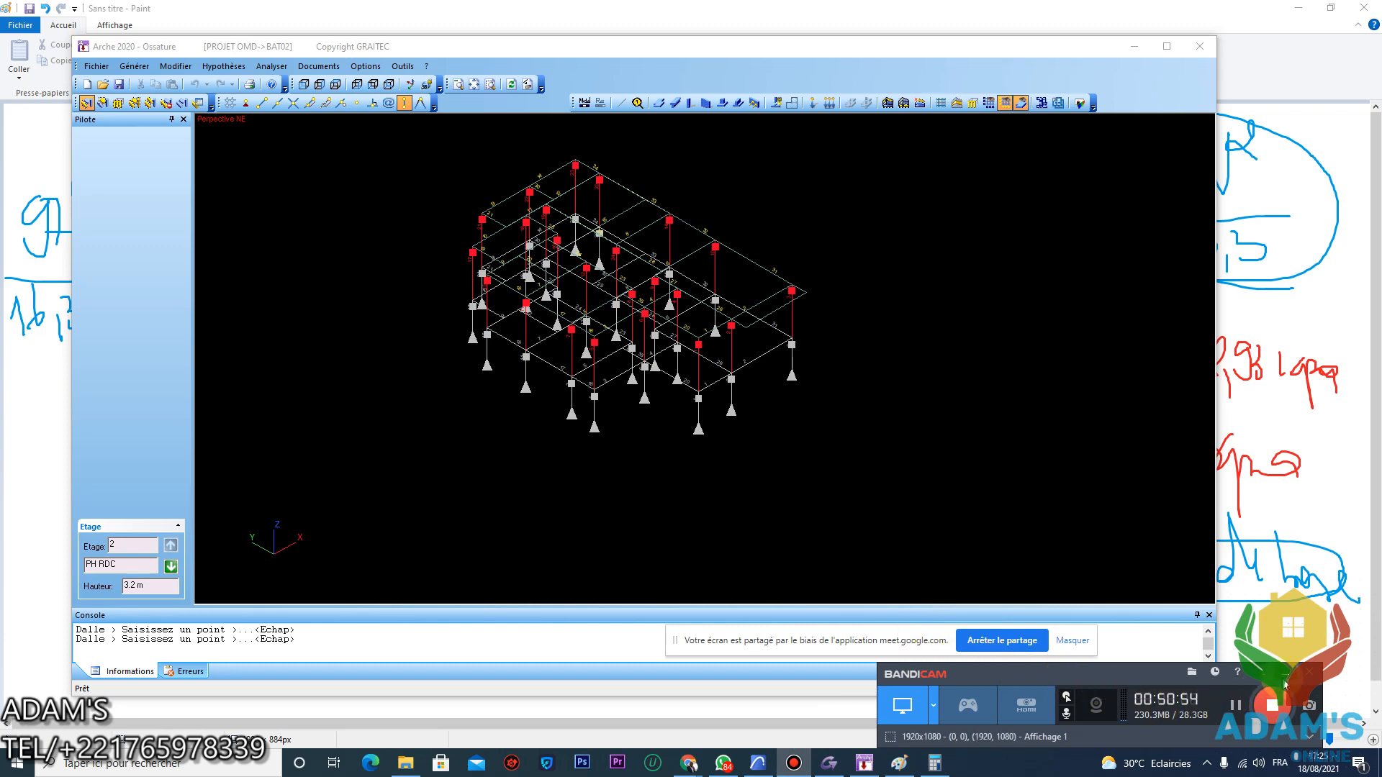
click(1286, 674)
Review slab 7's surcharges and wind load setting in its load dialog, cancel the dialog and deselect the slab
scroll(601, 338, up, 2)
scroll(605, 349, up, 2)
scroll(625, 346, down, 2)
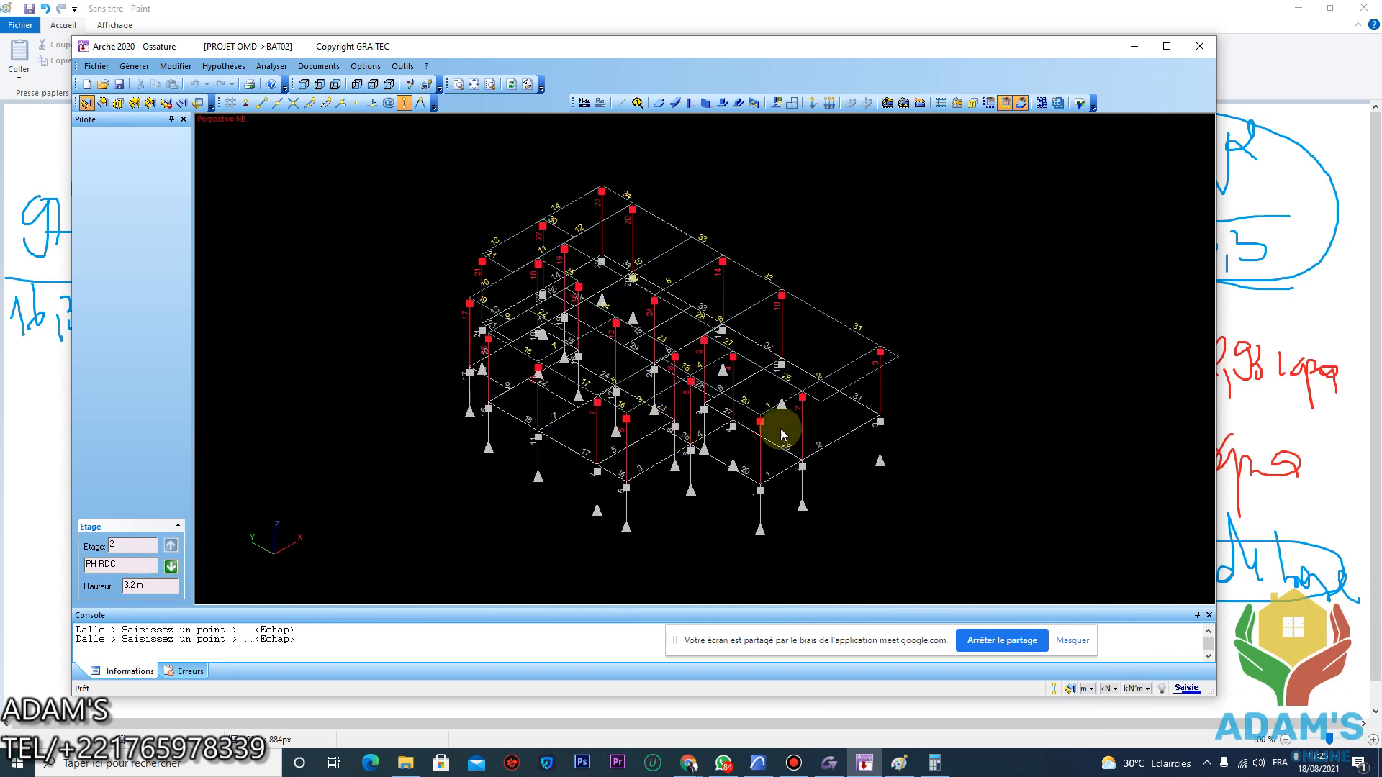
click(833, 324)
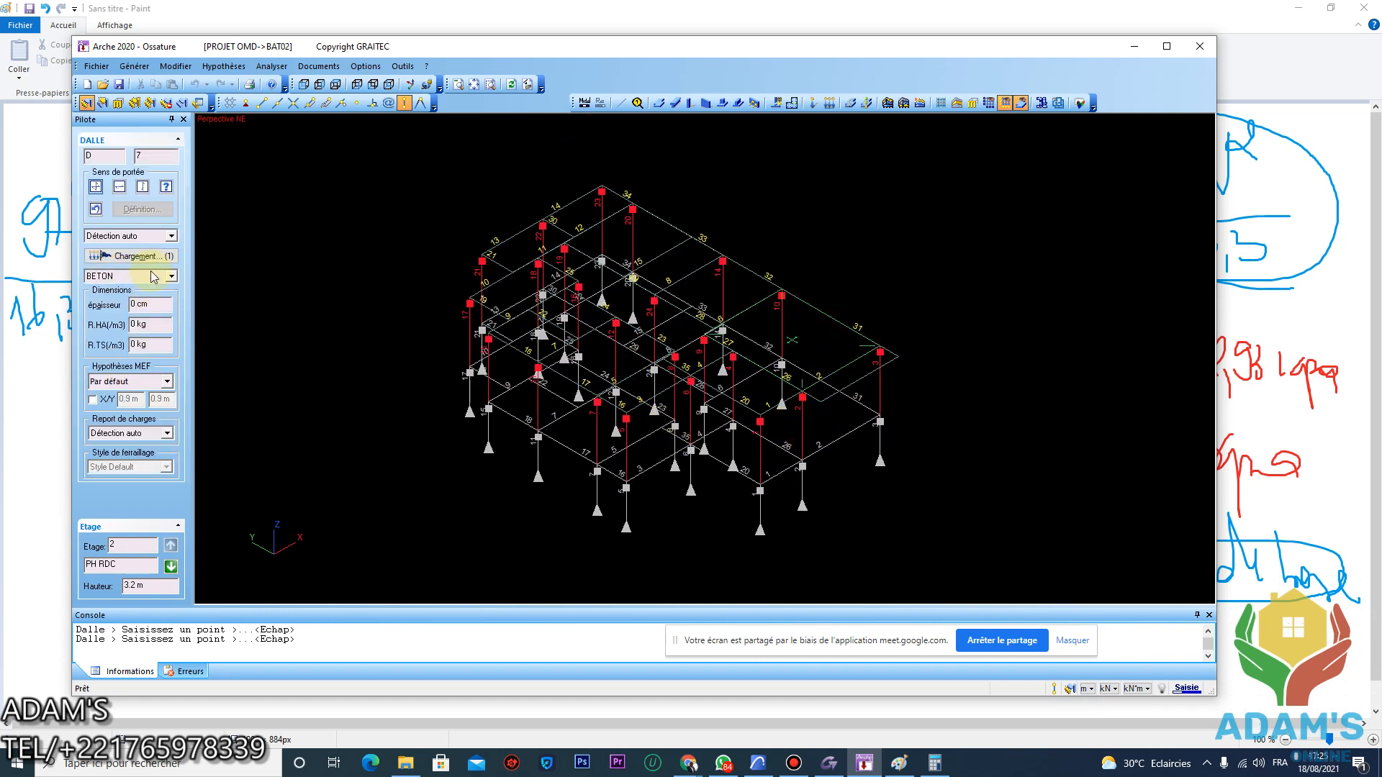
click(139, 256)
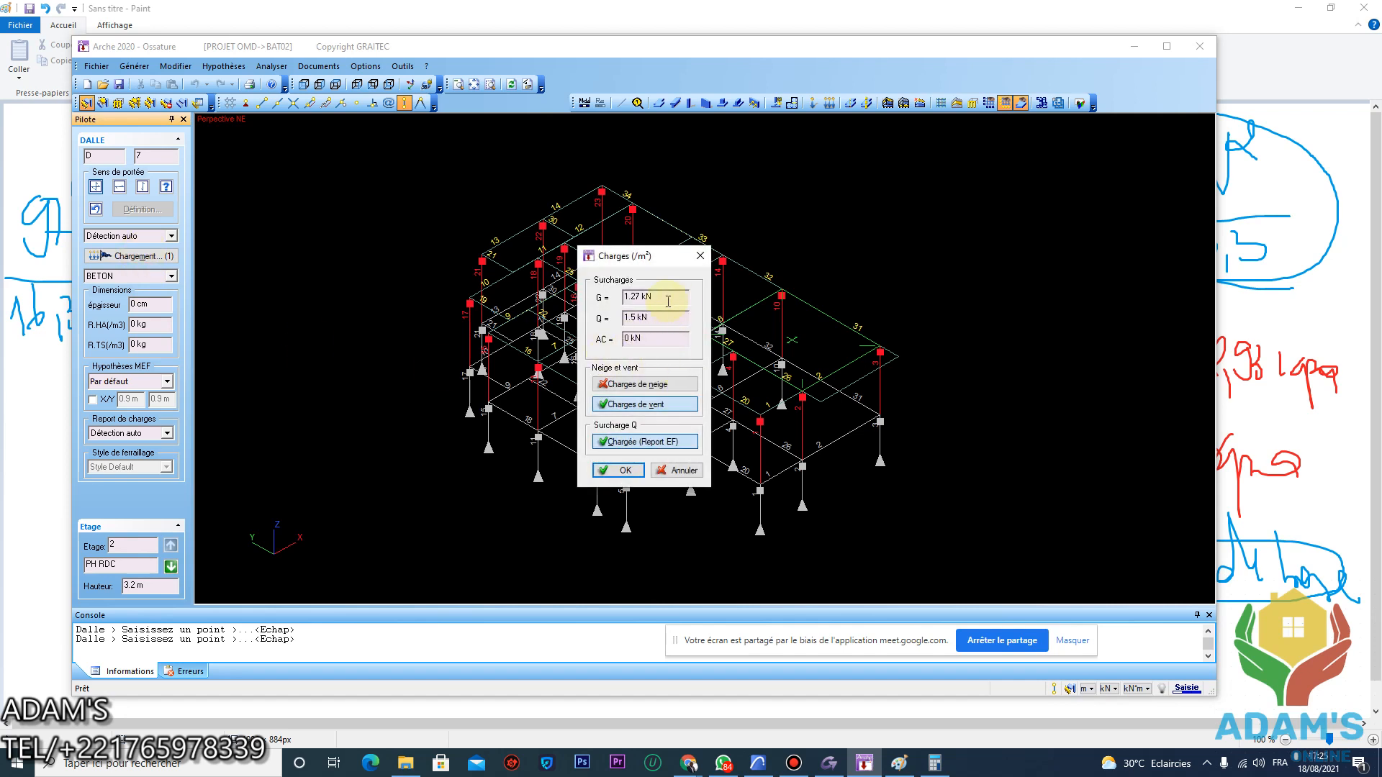
click(680, 475)
click(831, 322)
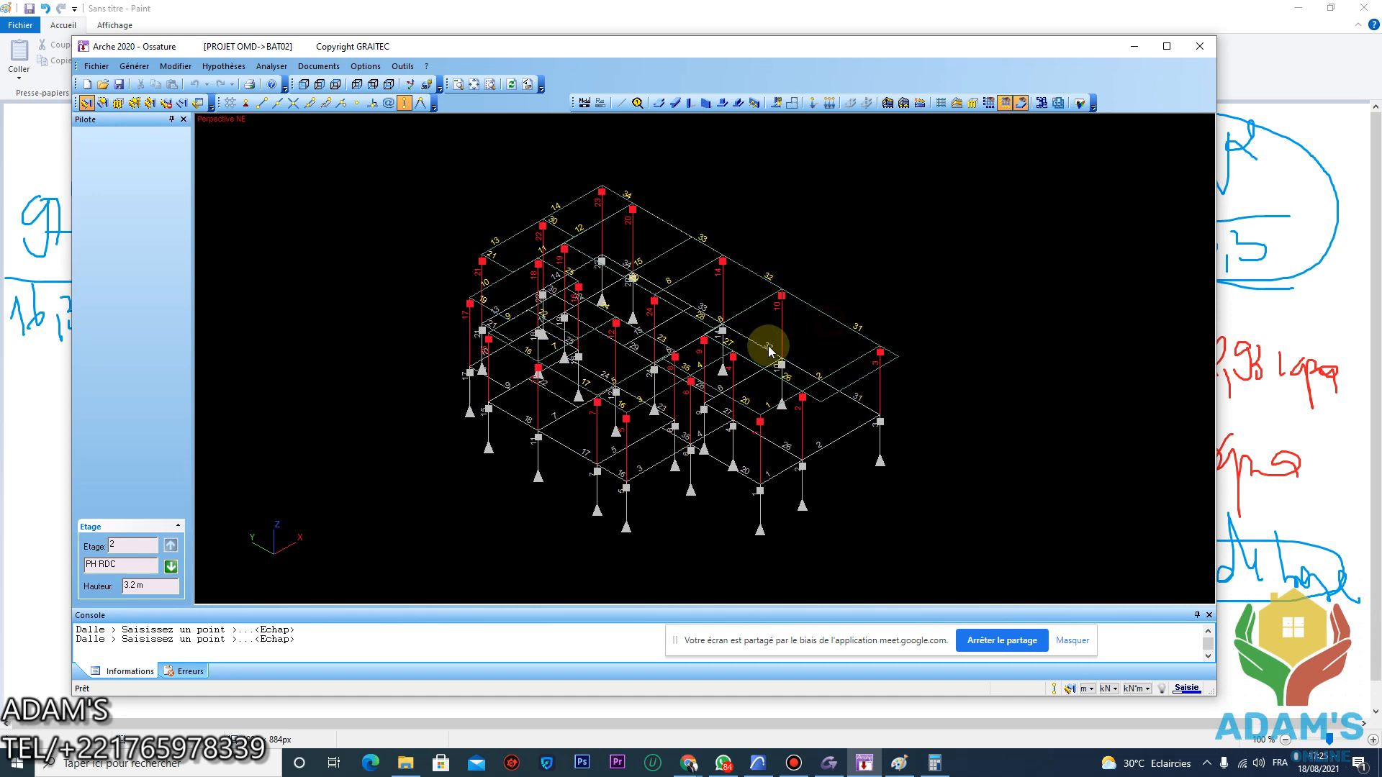
scroll(673, 382, down, 4)
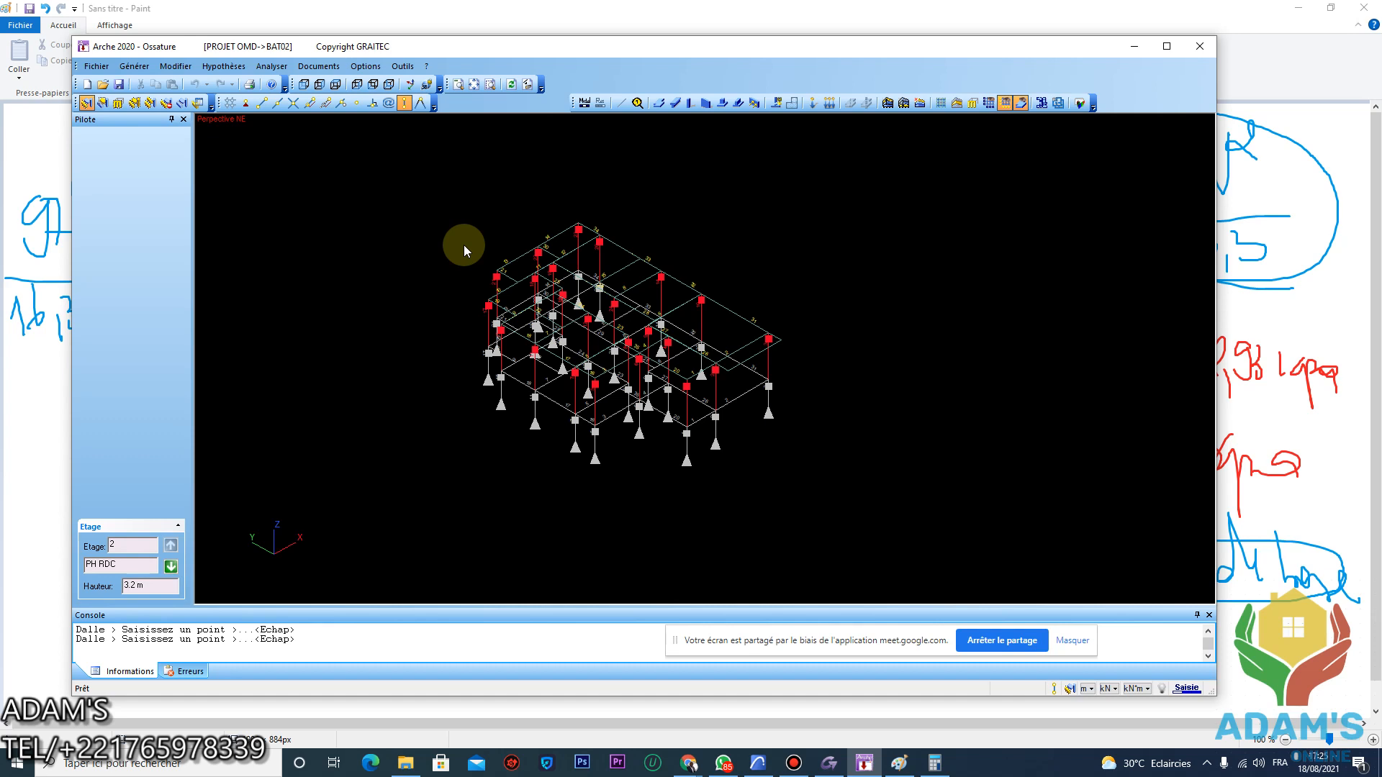
Copy the active storey upward repeatedly until the building reaches storey 6
middle_drag(715, 349, 735, 430)
scroll(749, 403, up, 3)
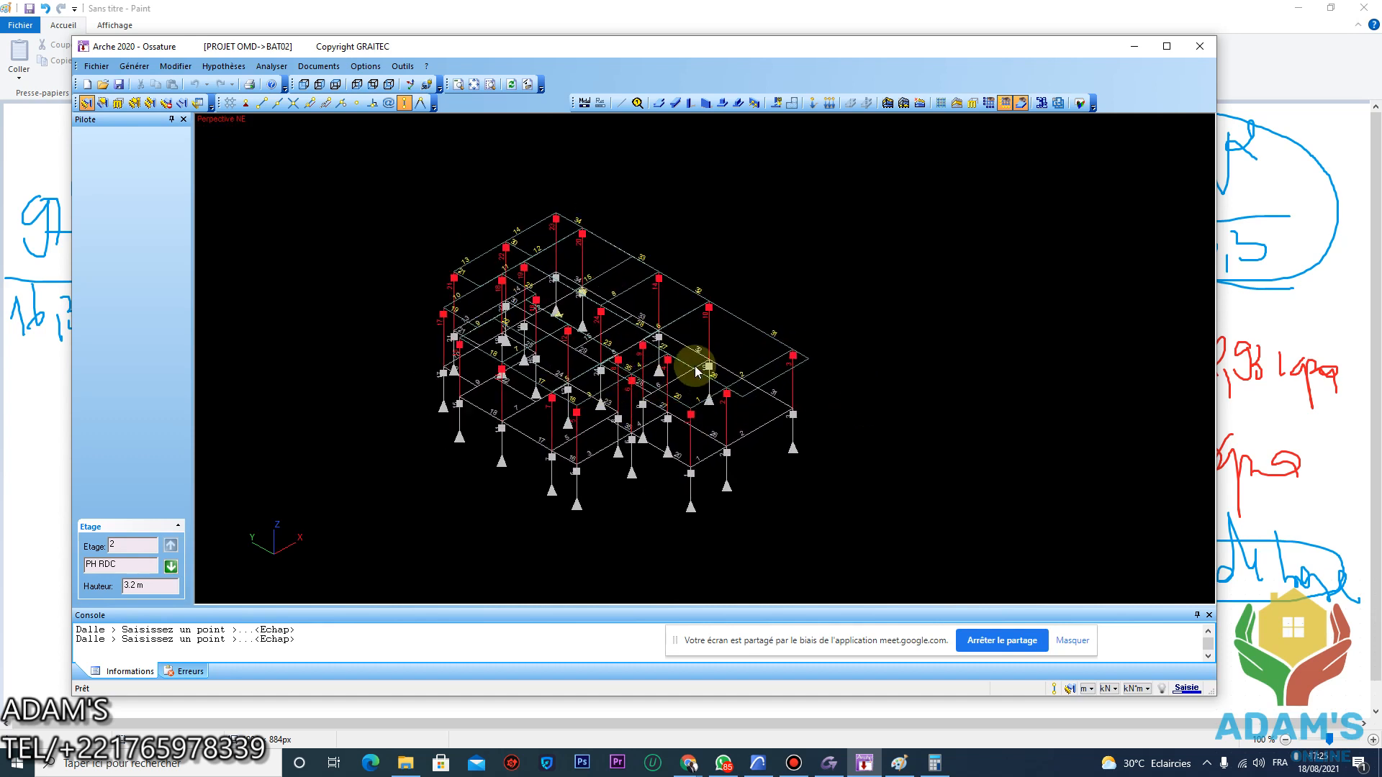
middle_drag(586, 348, 588, 358)
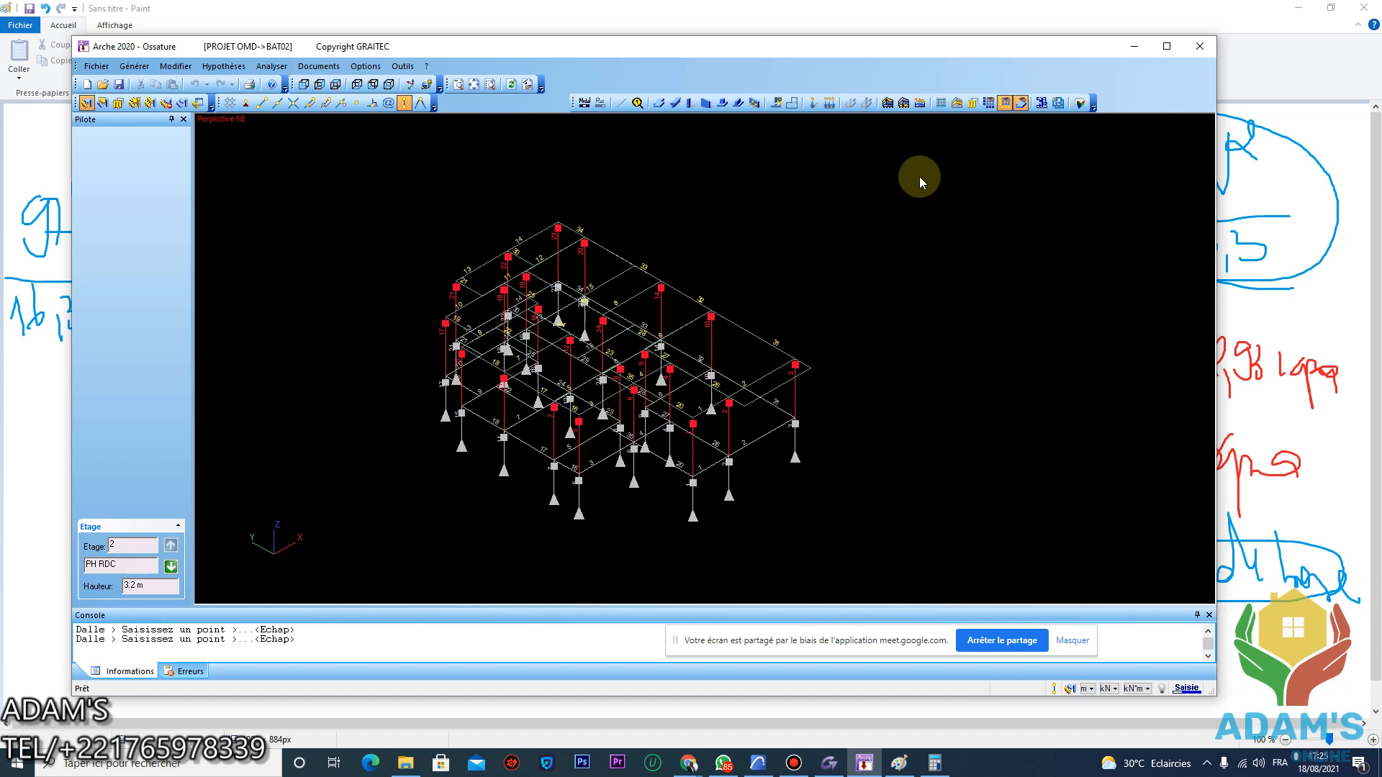
click(887, 105)
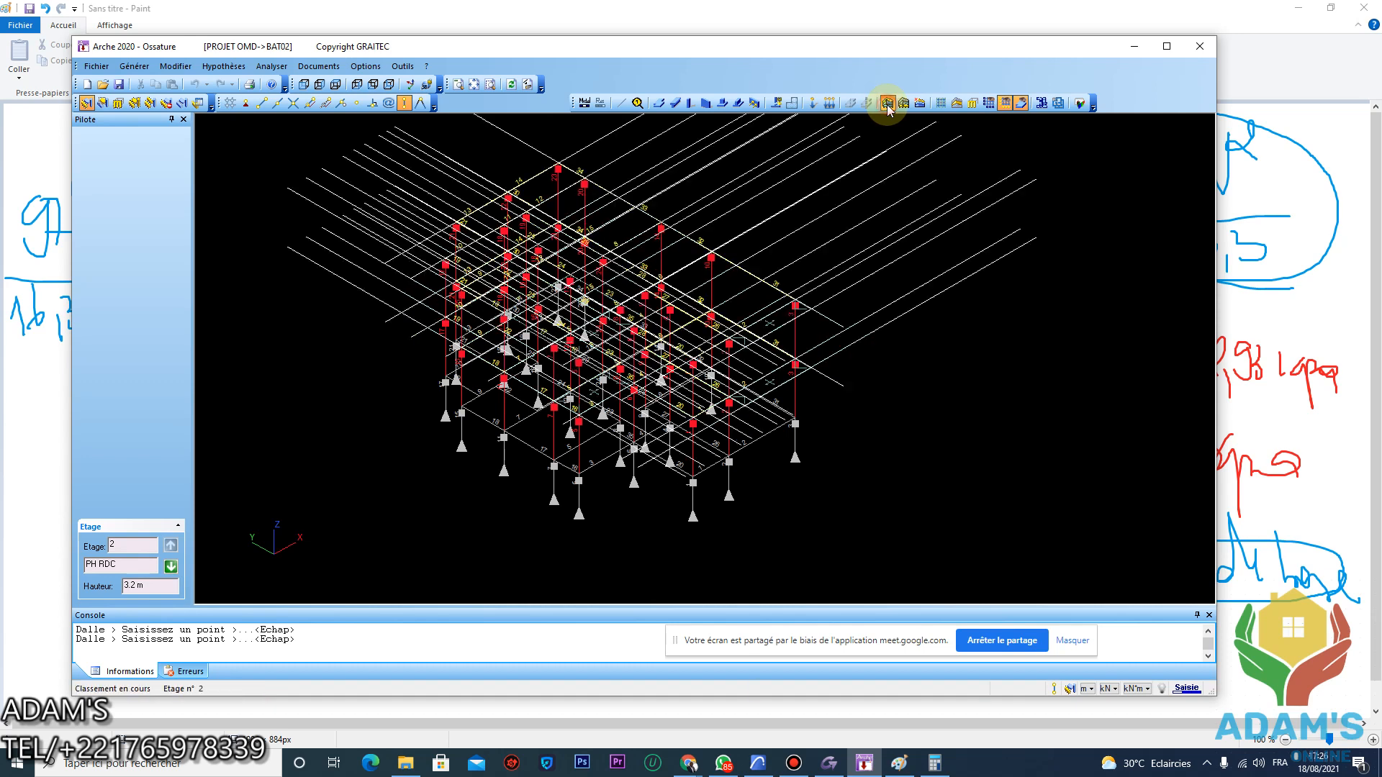
click(888, 106)
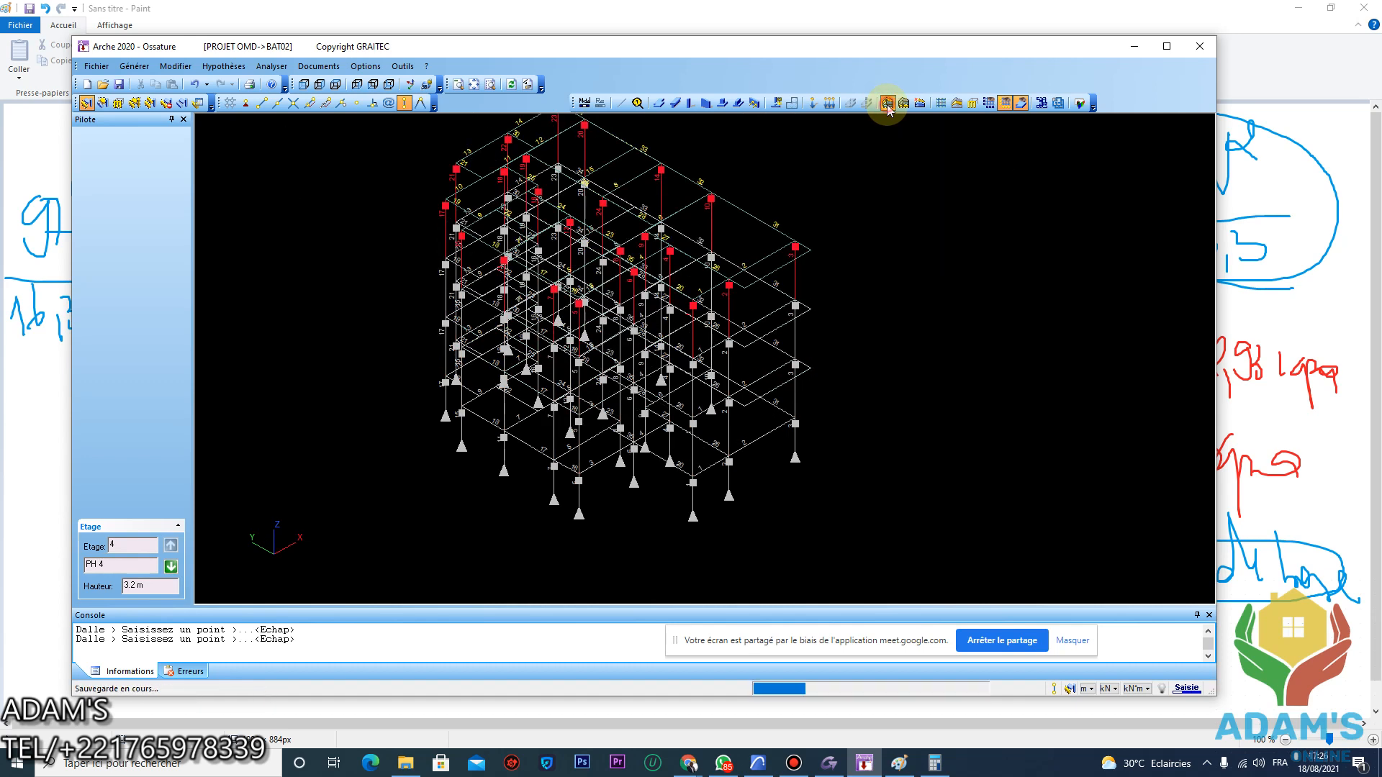
click(888, 105)
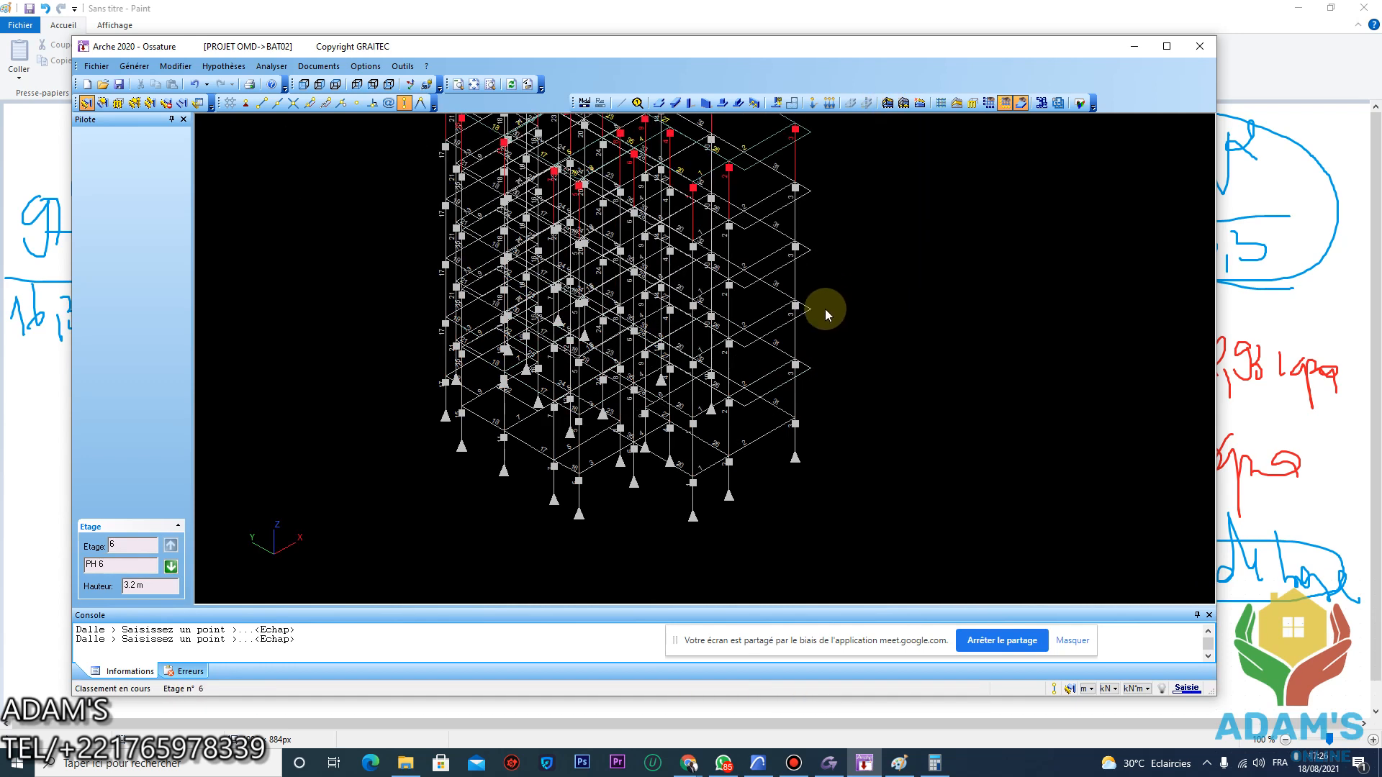
Show the stacked building in OMD Vision, orbit around its slabs and beams, and close the viewer
middle_drag(927, 379, 831, 444)
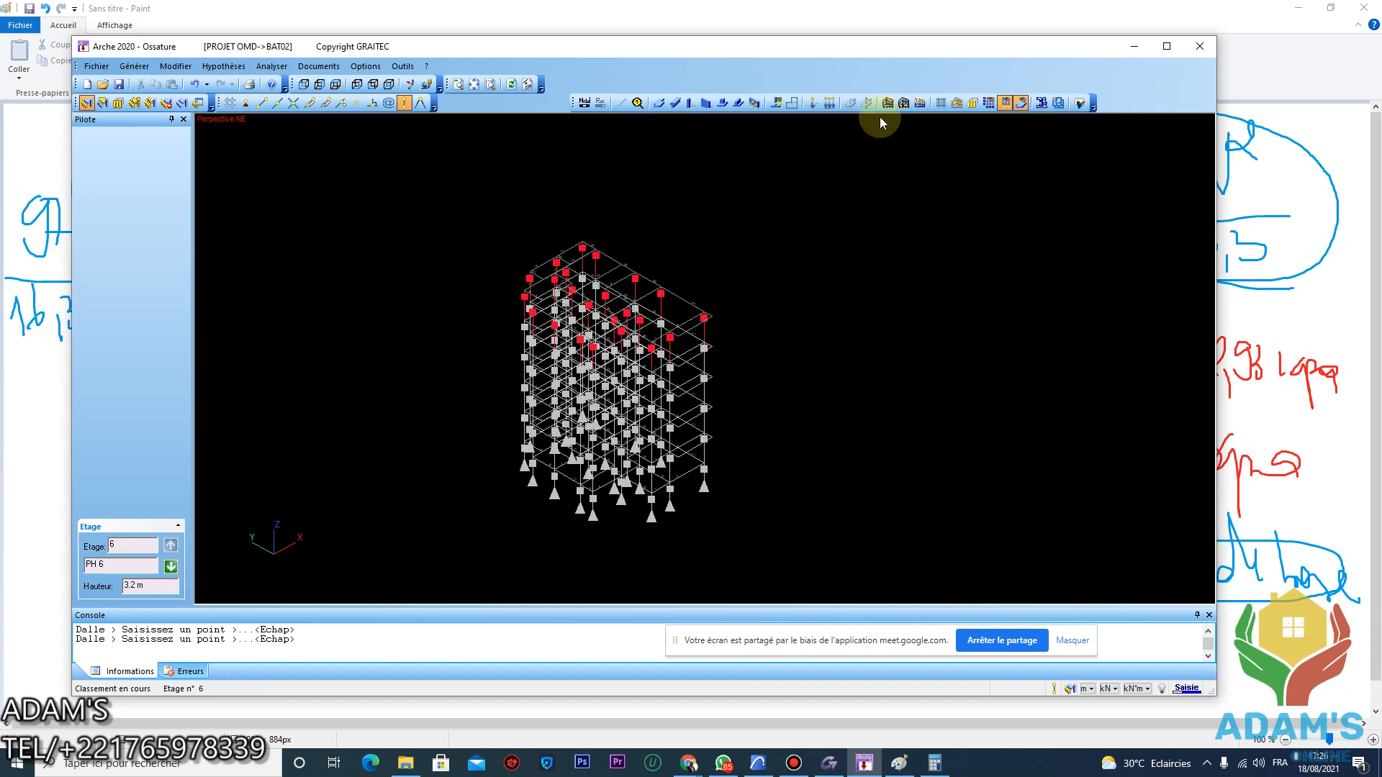
scroll(844, 265, down, 2)
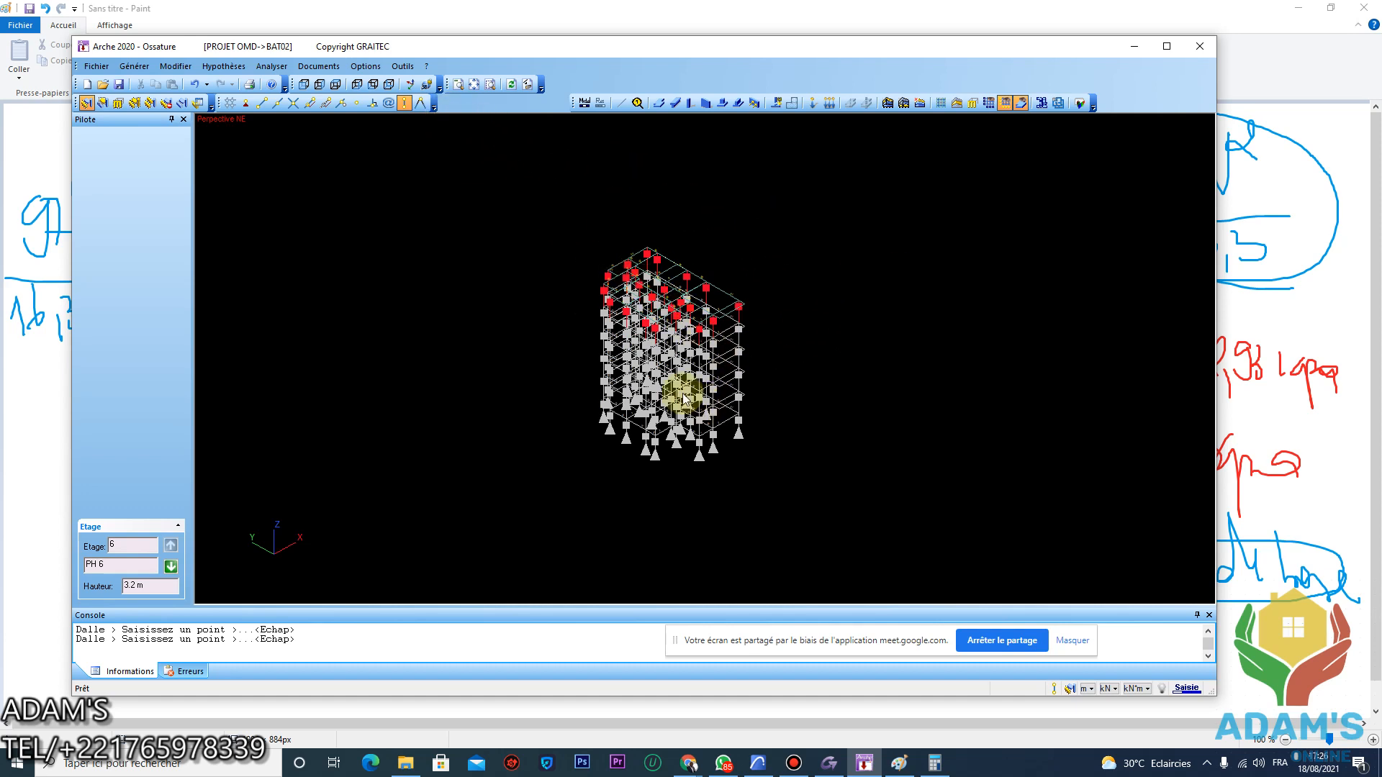
scroll(693, 402, up, 2)
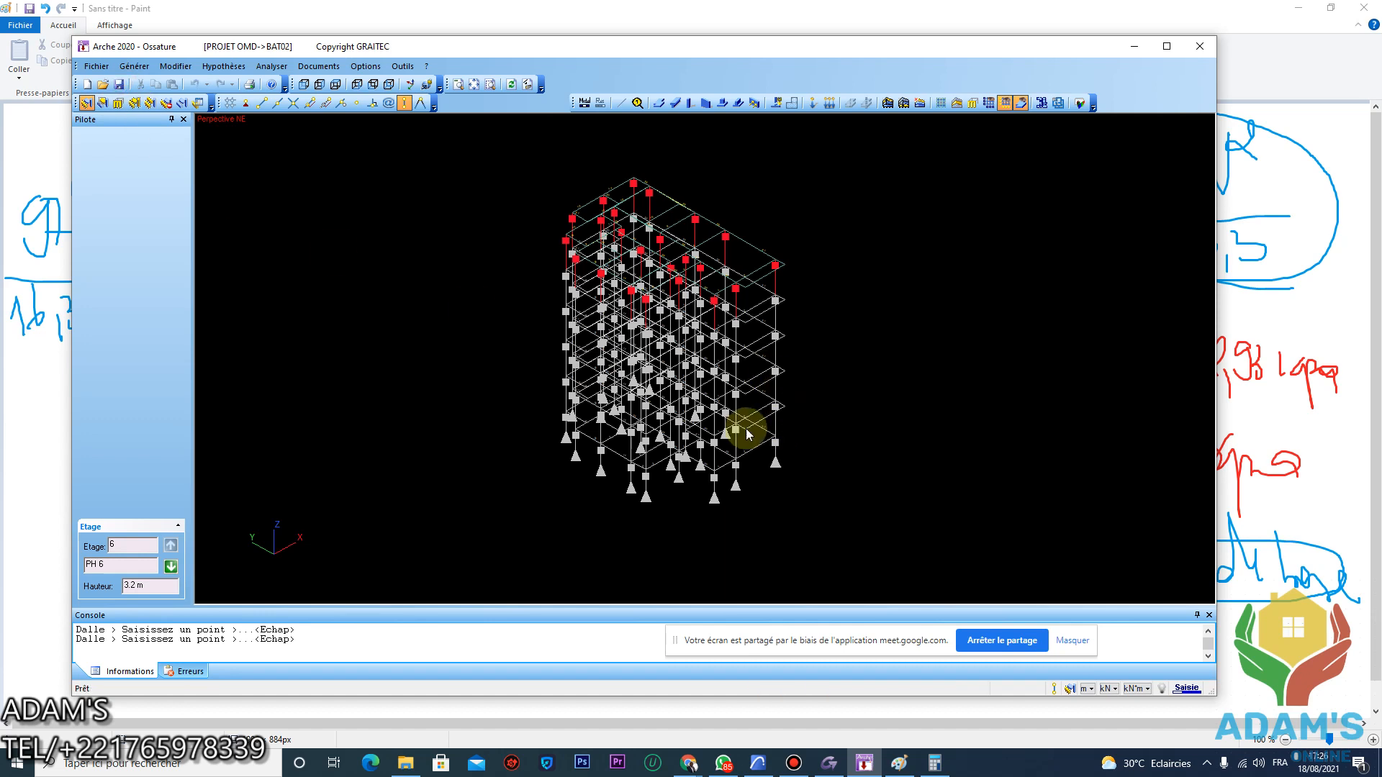
scroll(712, 407, up, 1)
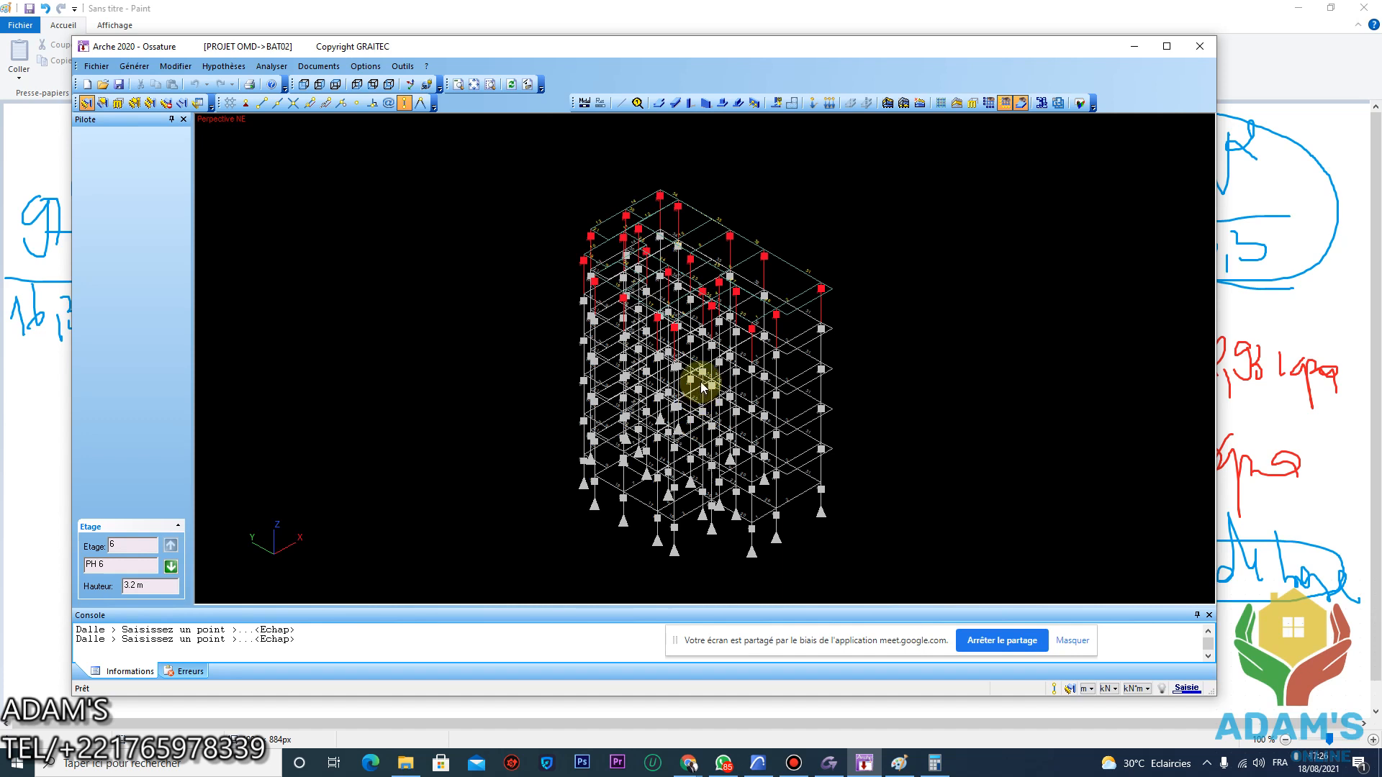
scroll(815, 333, down, 2)
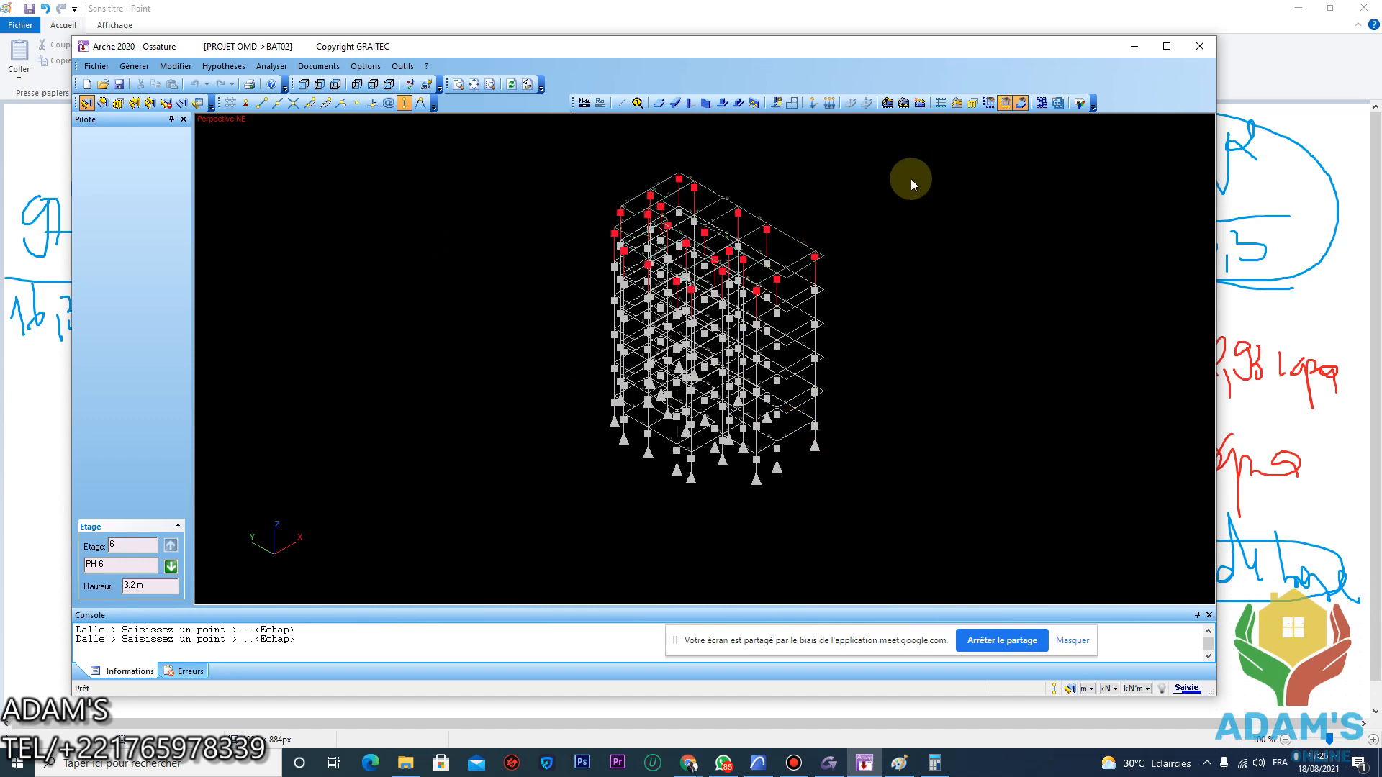
click(1079, 103)
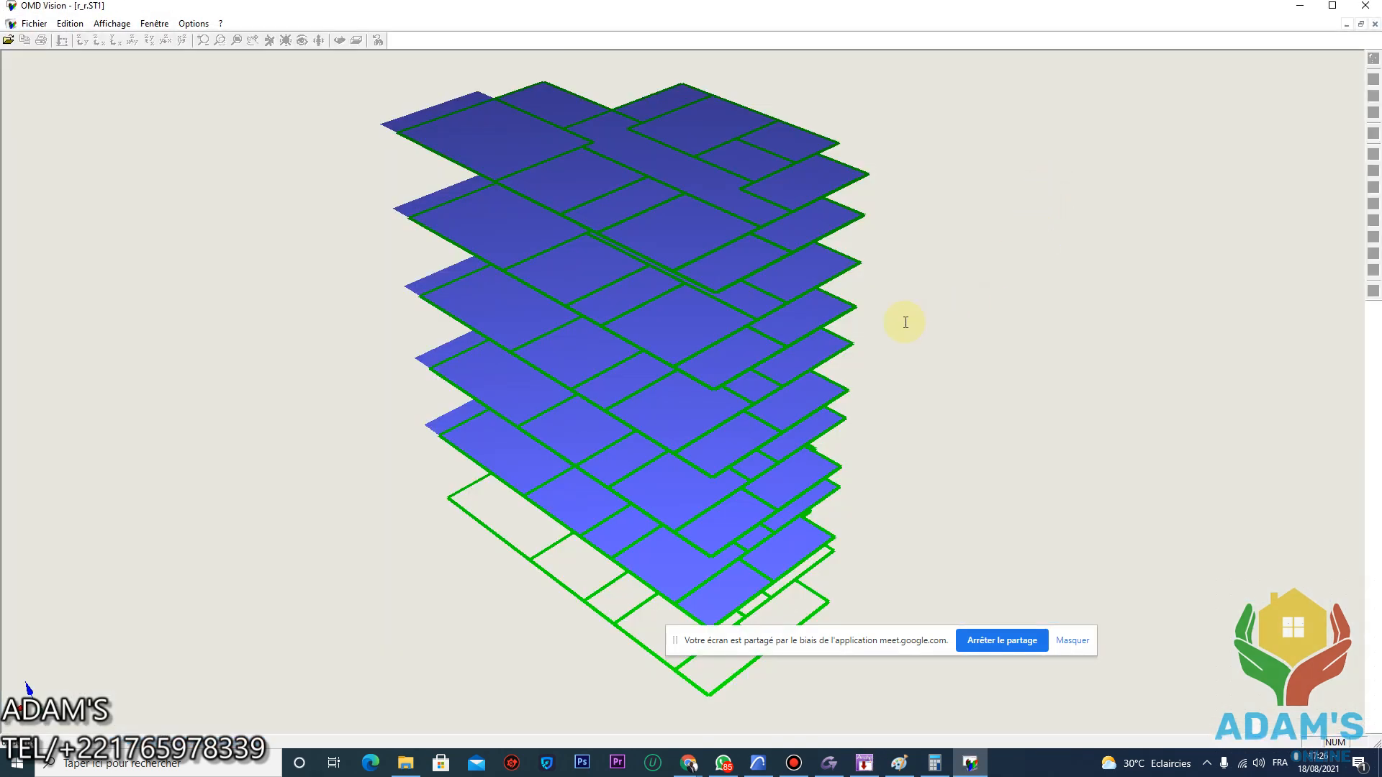
drag(879, 324, 964, 267)
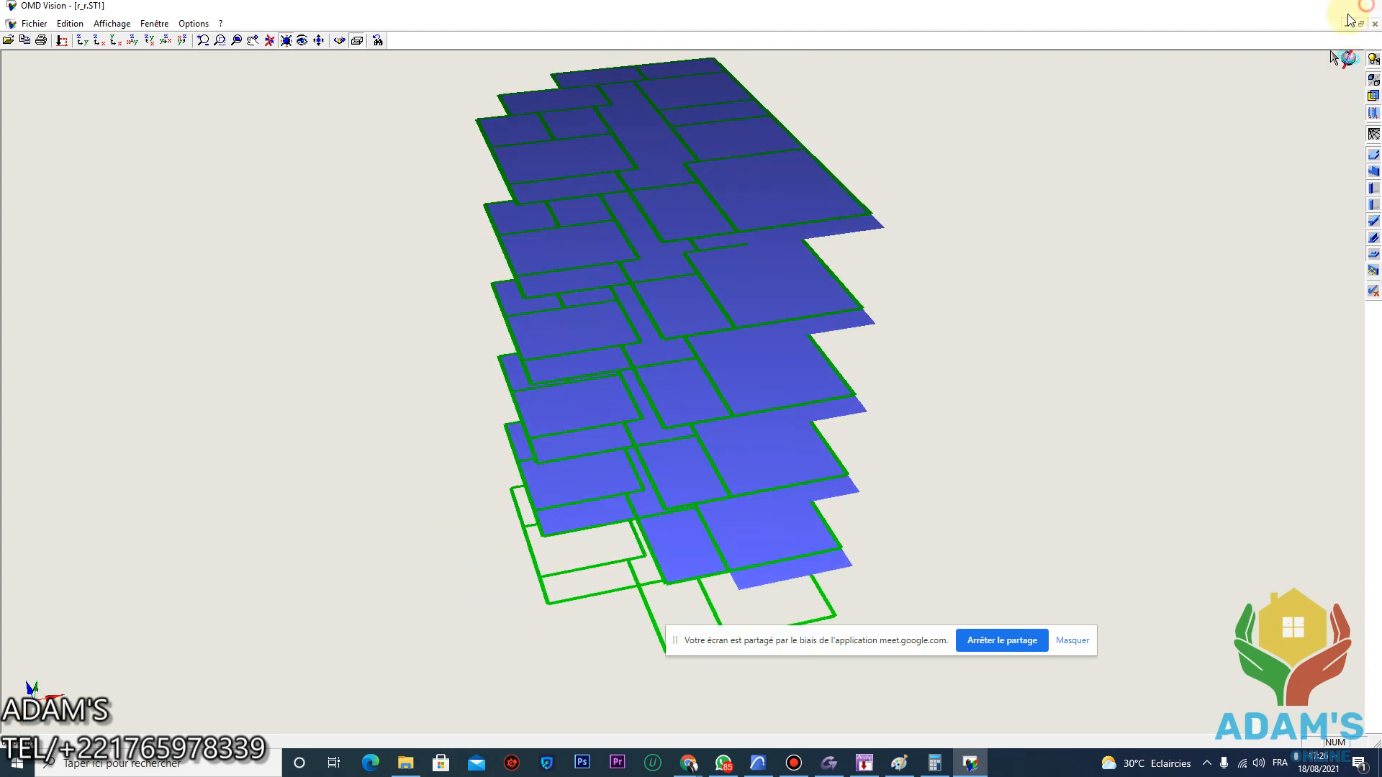
click(1366, 5)
Select the columns of all storeys using selection by type
drag(818, 374, 698, 299)
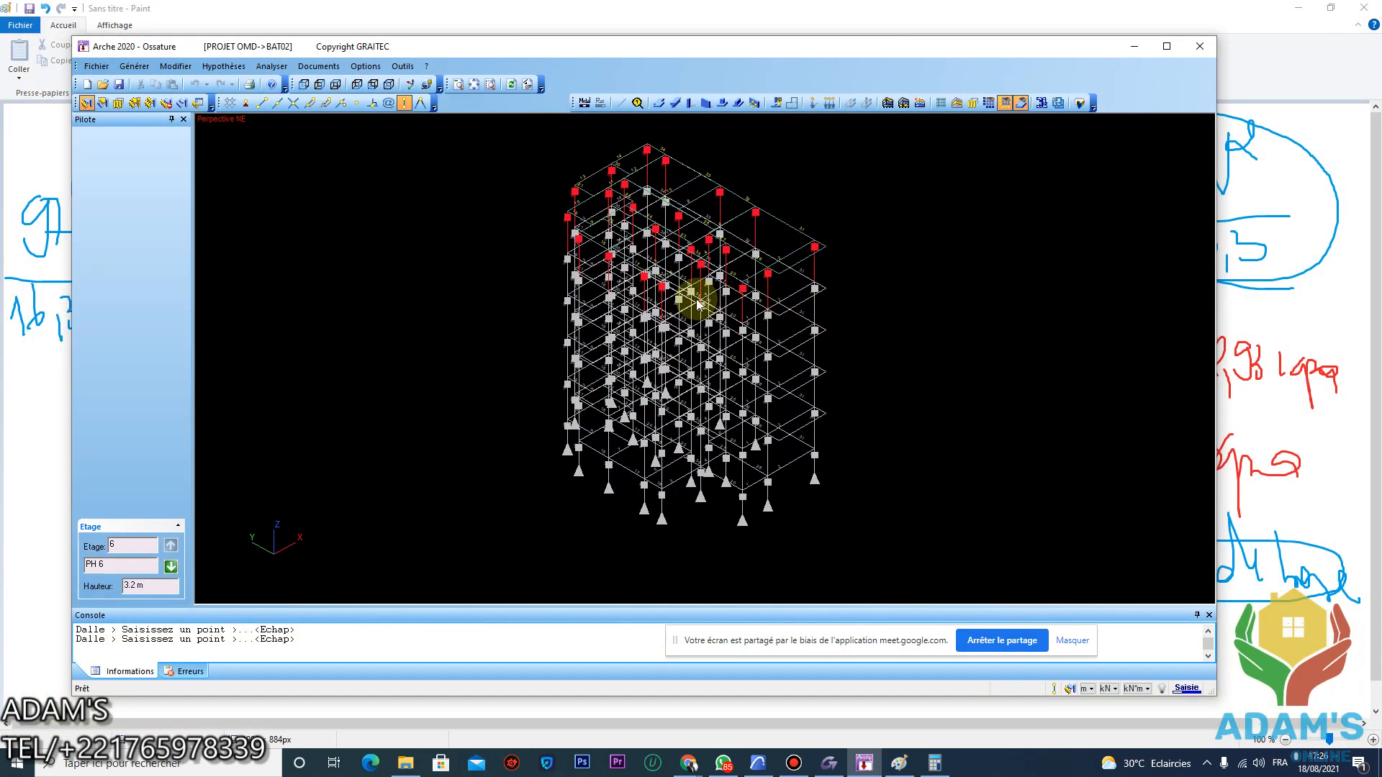
right_click(613, 486)
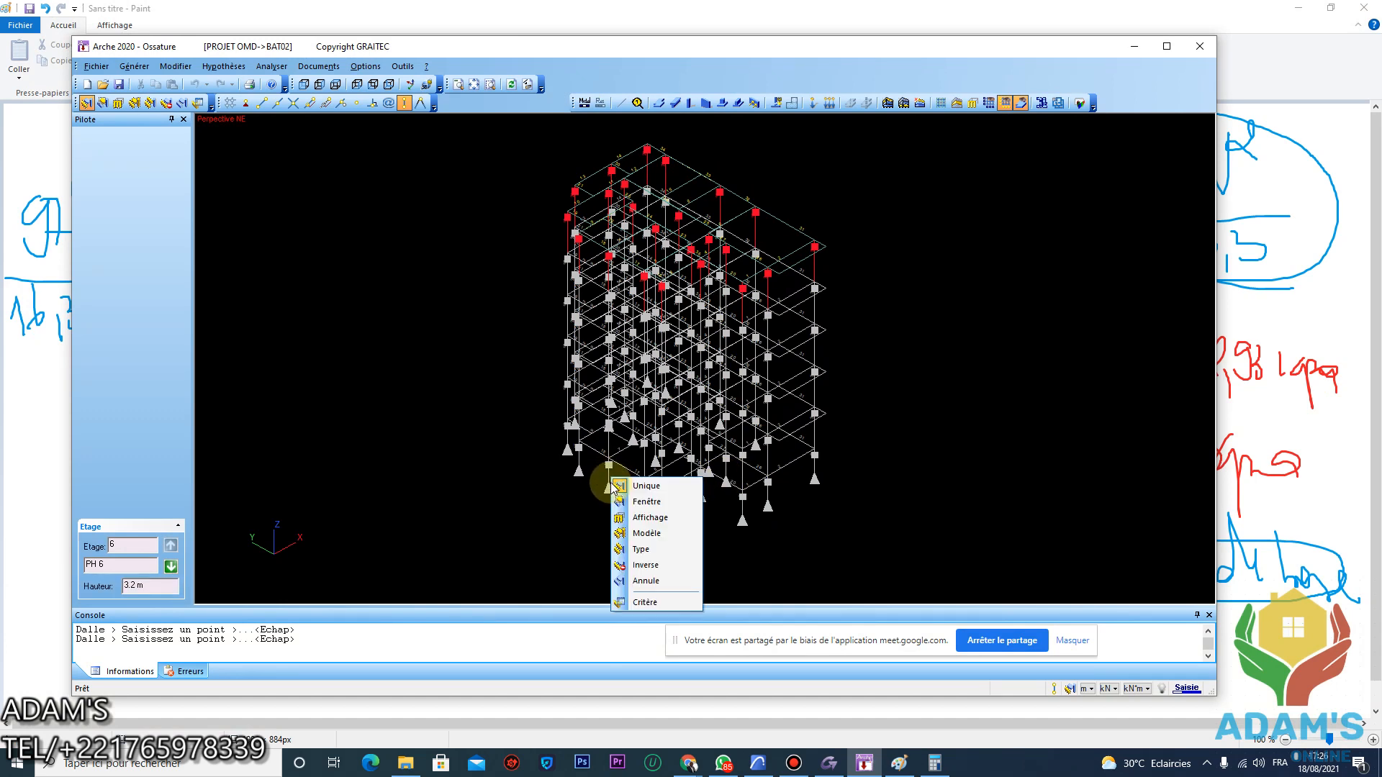
click(657, 551)
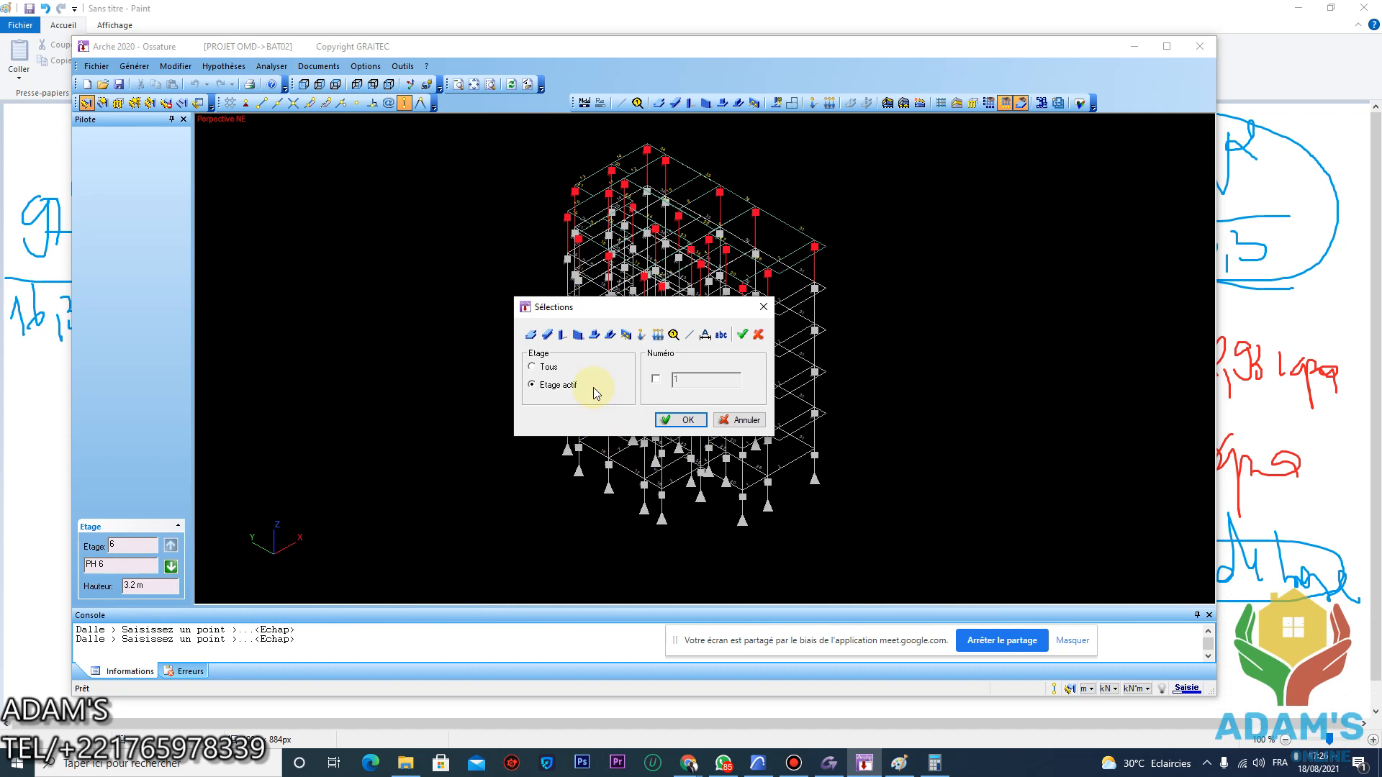
click(561, 336)
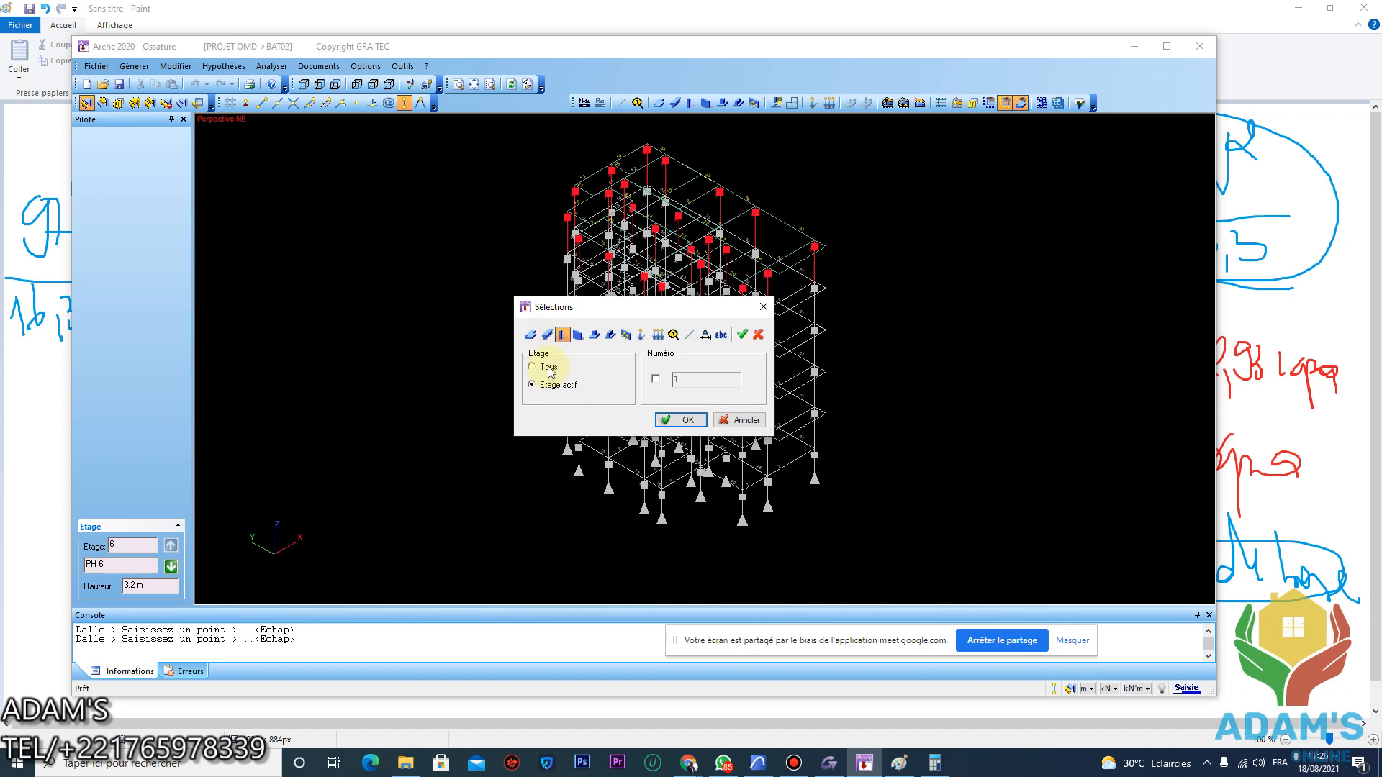
click(684, 420)
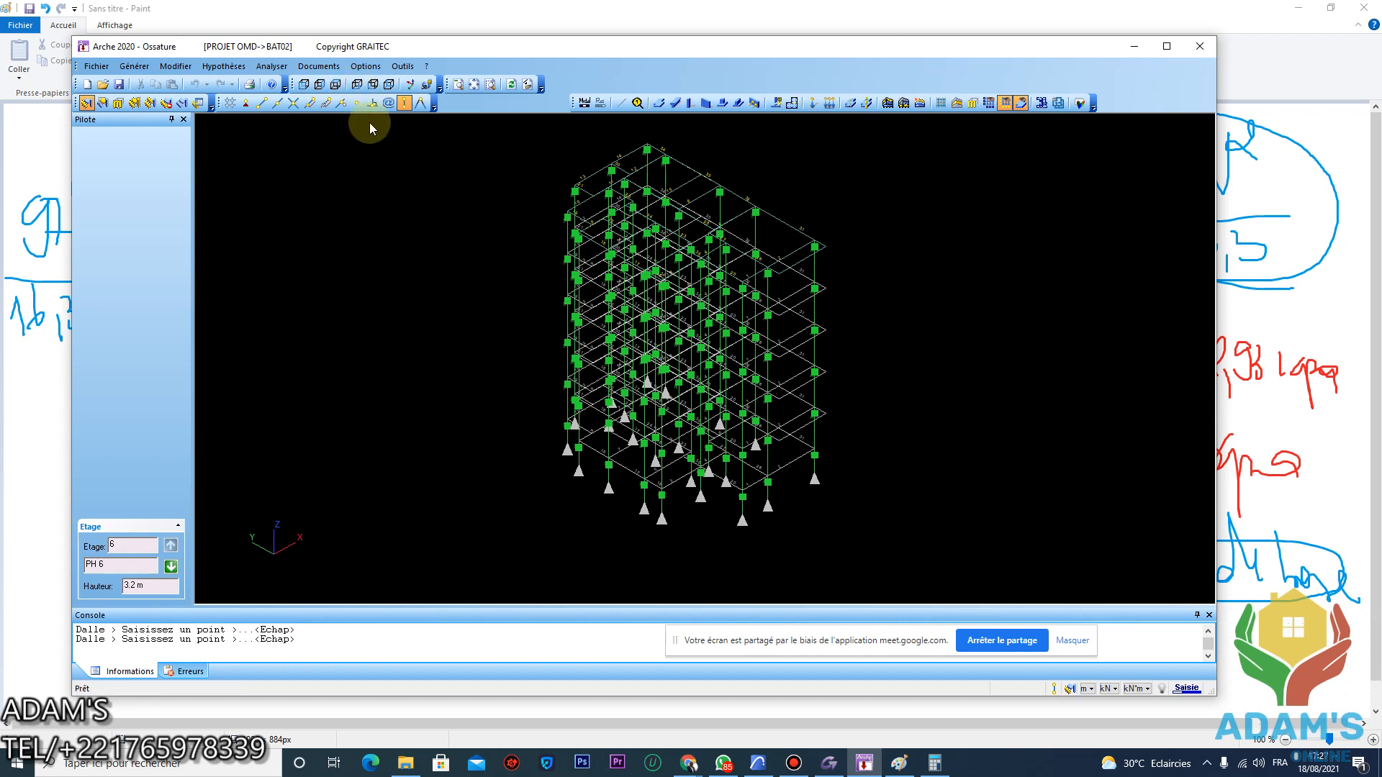
Bring up the Statuts attributes for the selected columns and set their material to BETON
click(272, 65)
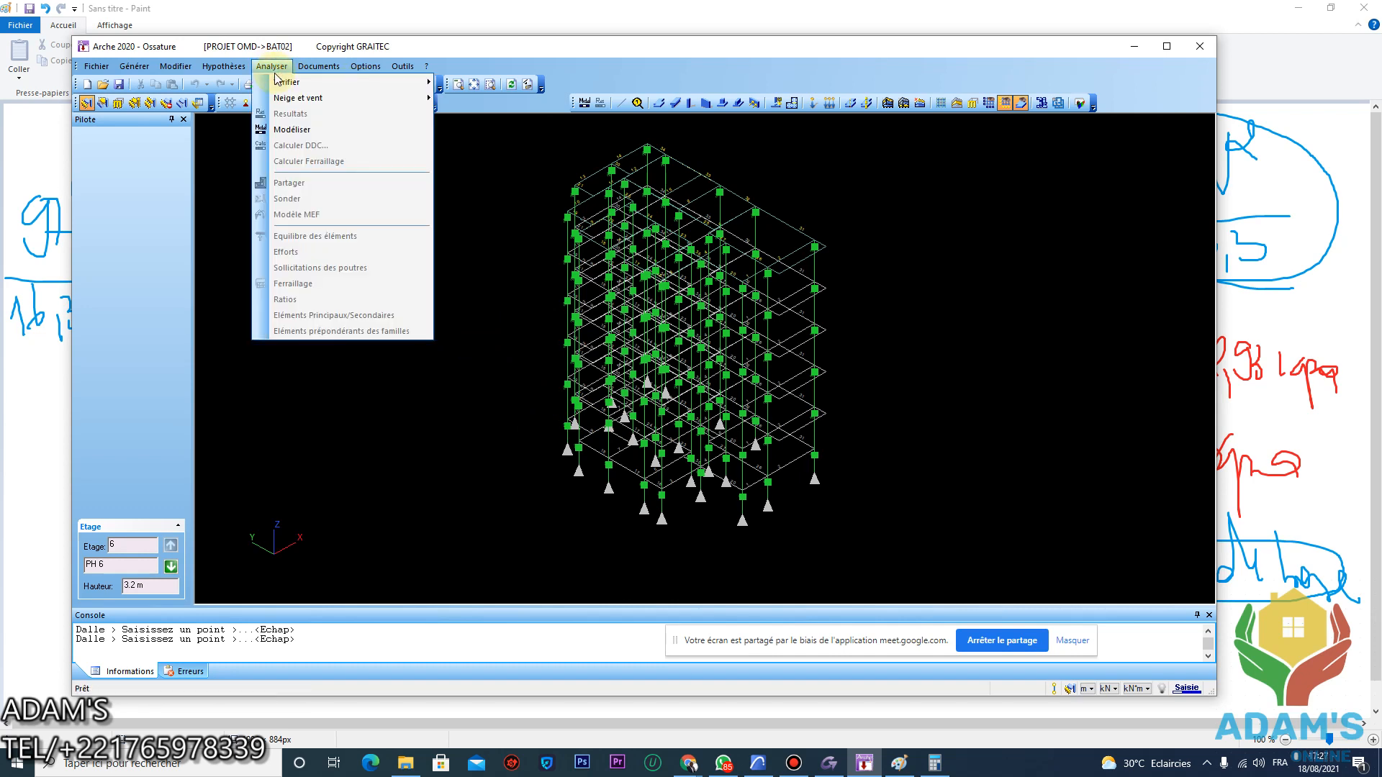
mouse_move(224, 69)
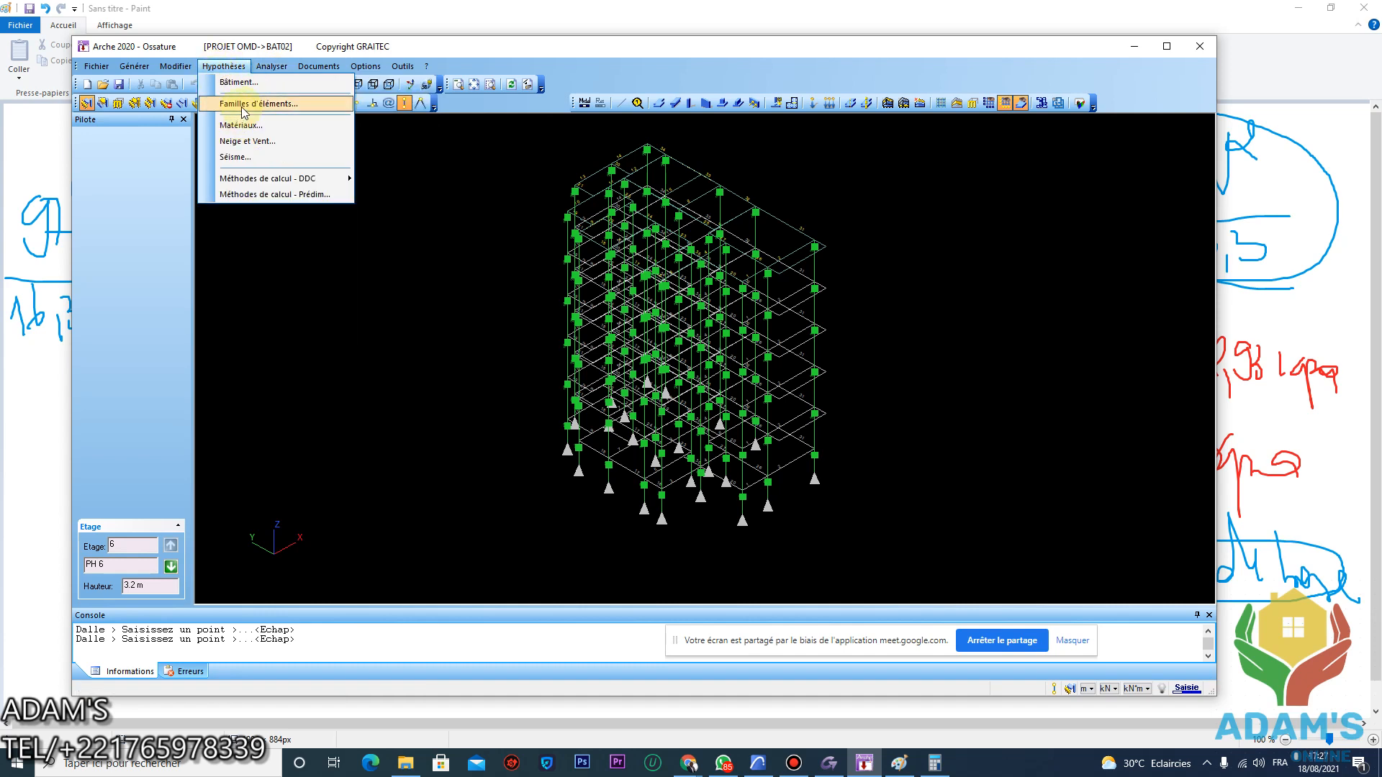
mouse_move(237, 141)
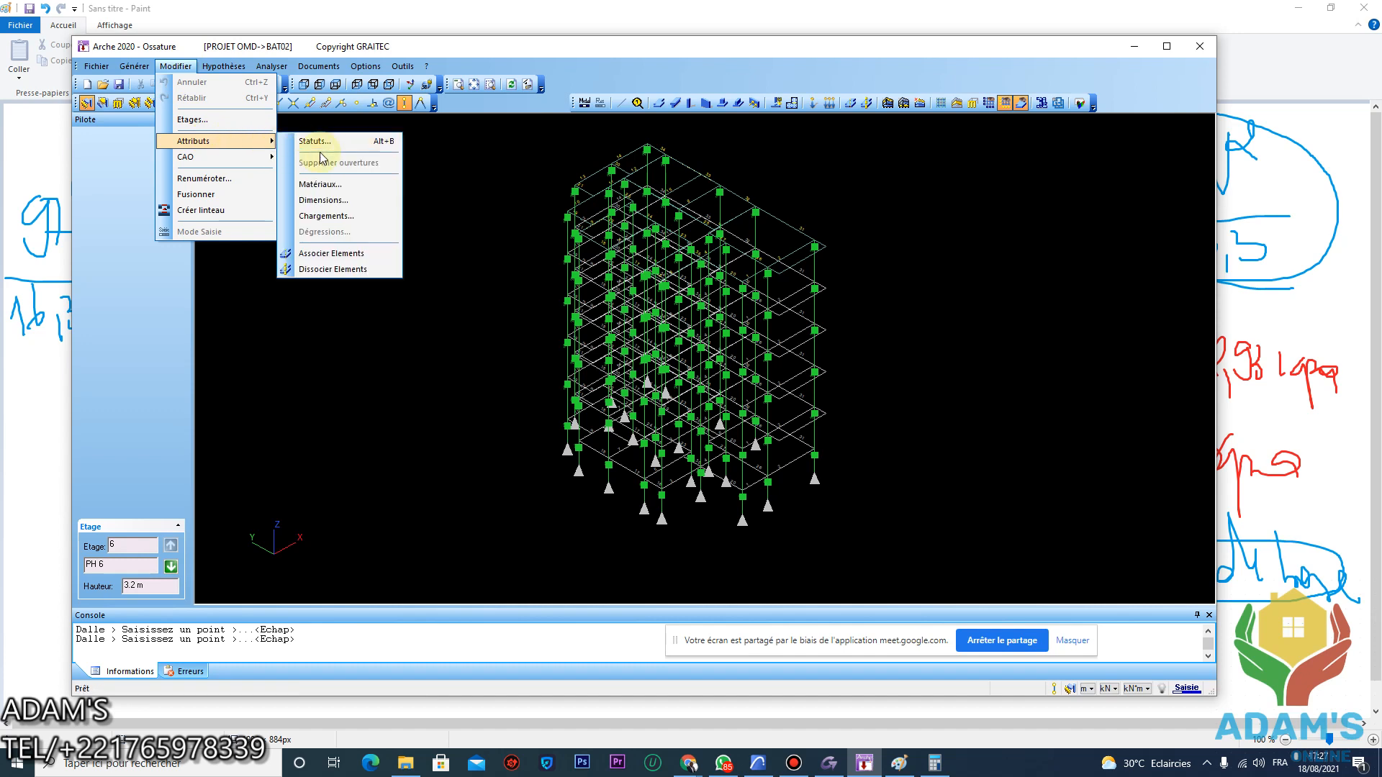
click(347, 148)
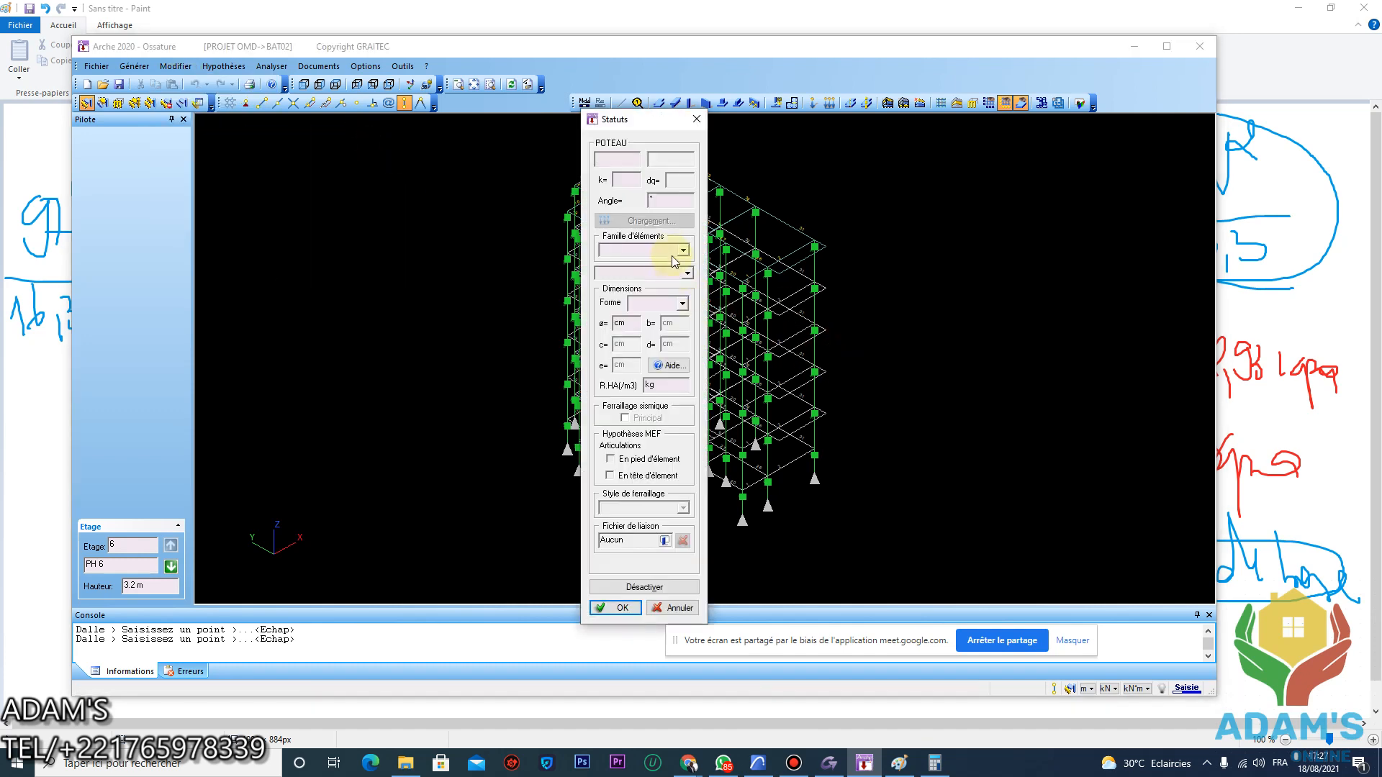
click(682, 252)
click(682, 263)
click(689, 274)
click(634, 286)
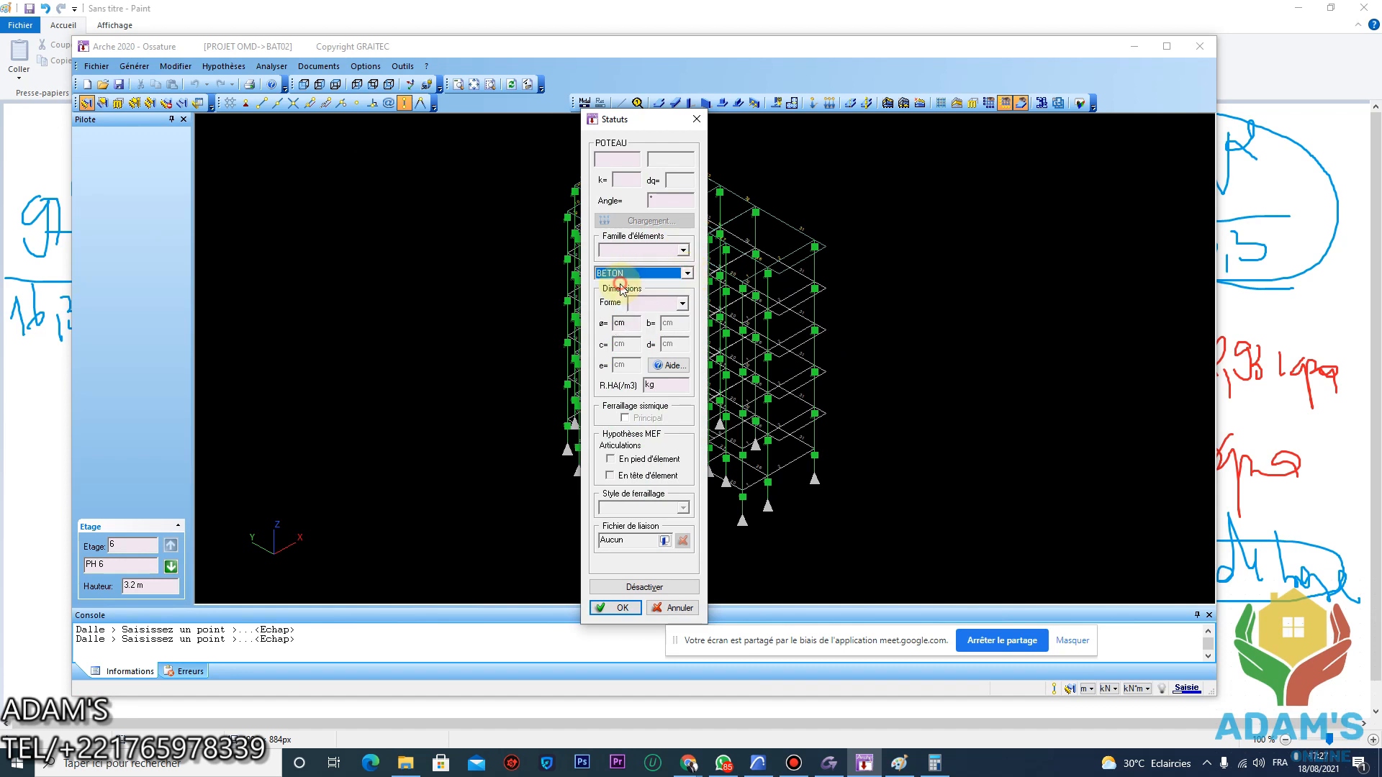
Give the selected columns a rectangular section with side a of 15 cm, apply the attributes and clear the selection
click(682, 305)
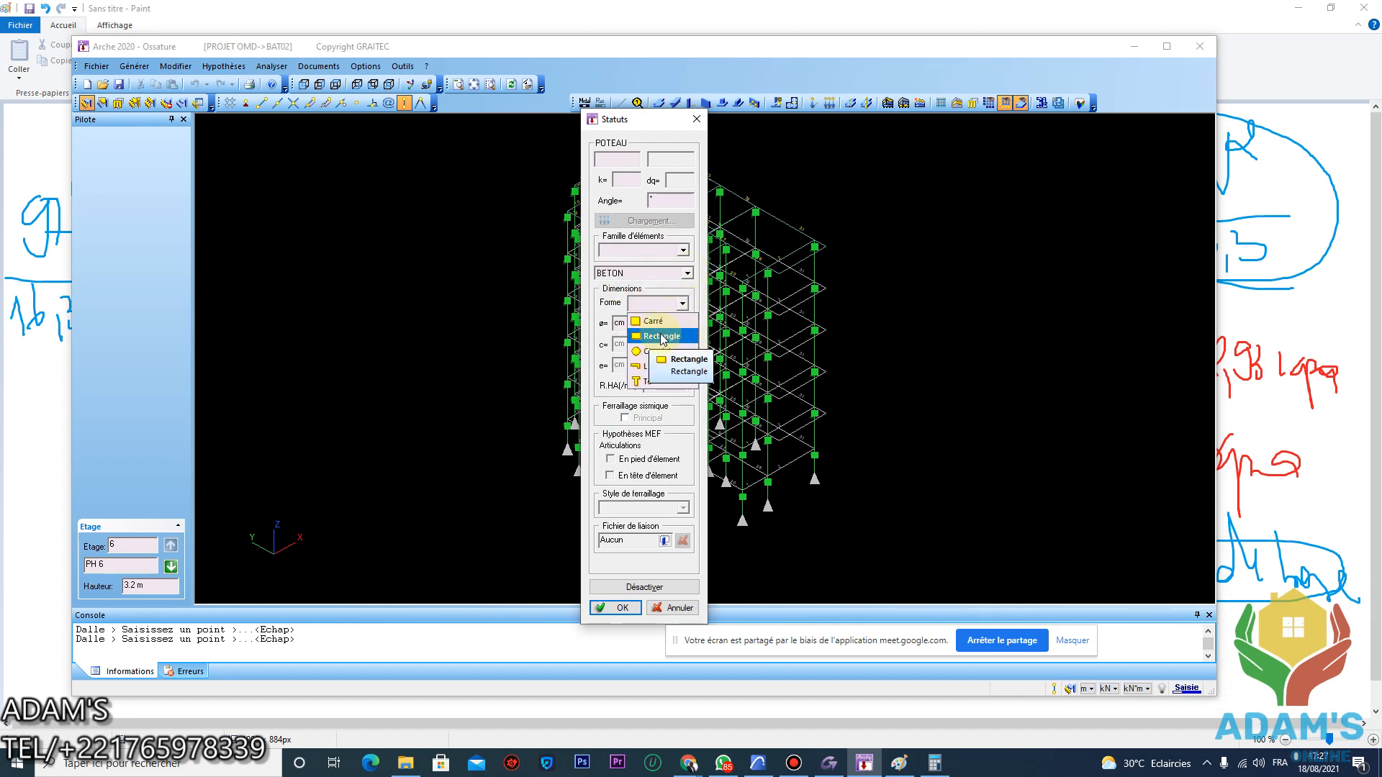
click(680, 337)
click(624, 323)
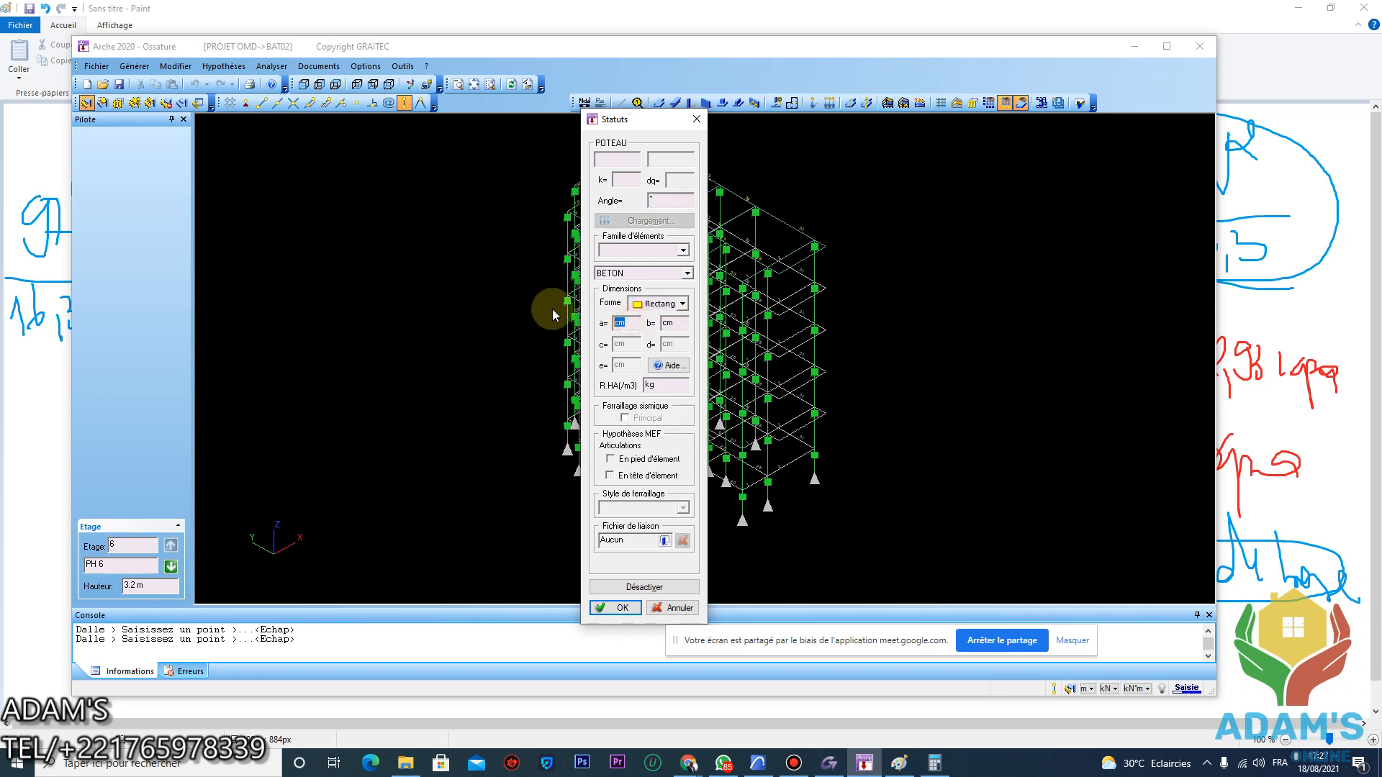
text(15)
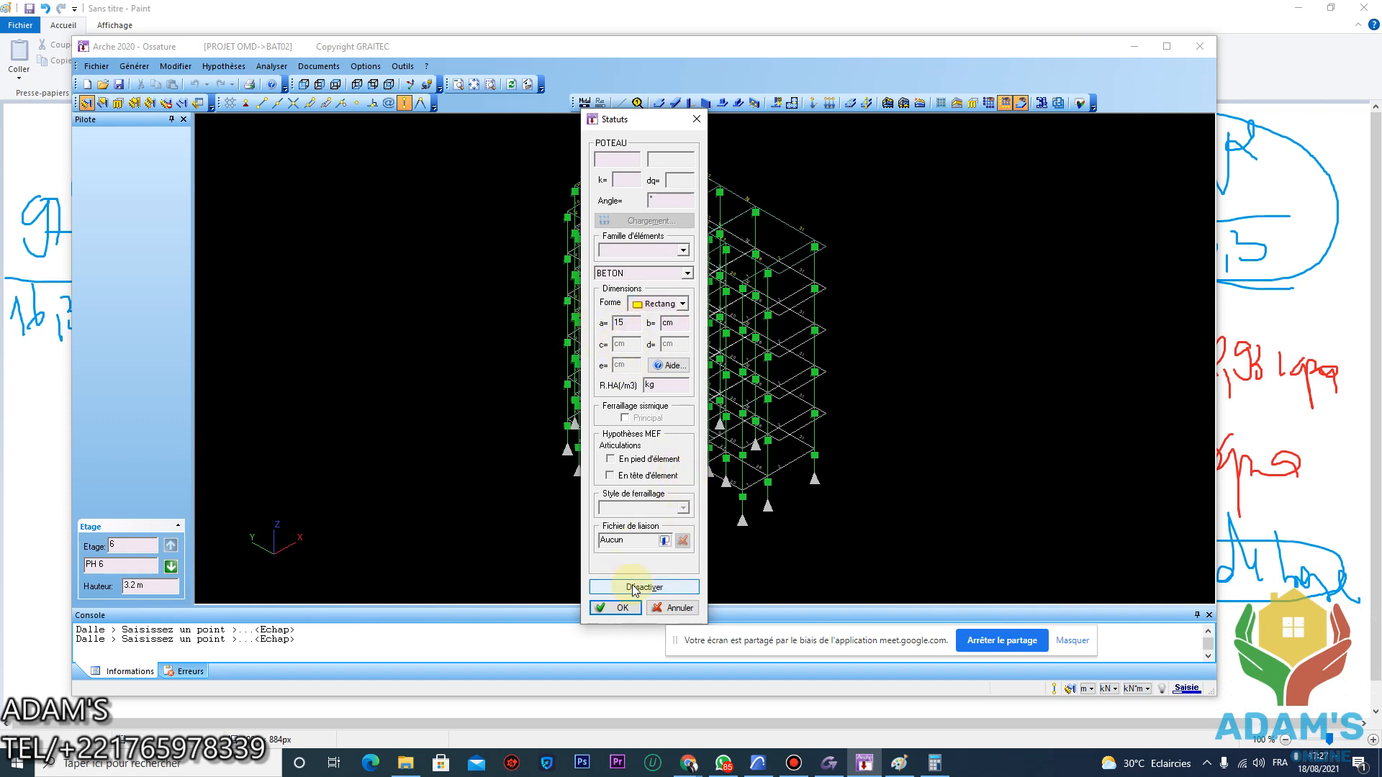
click(627, 608)
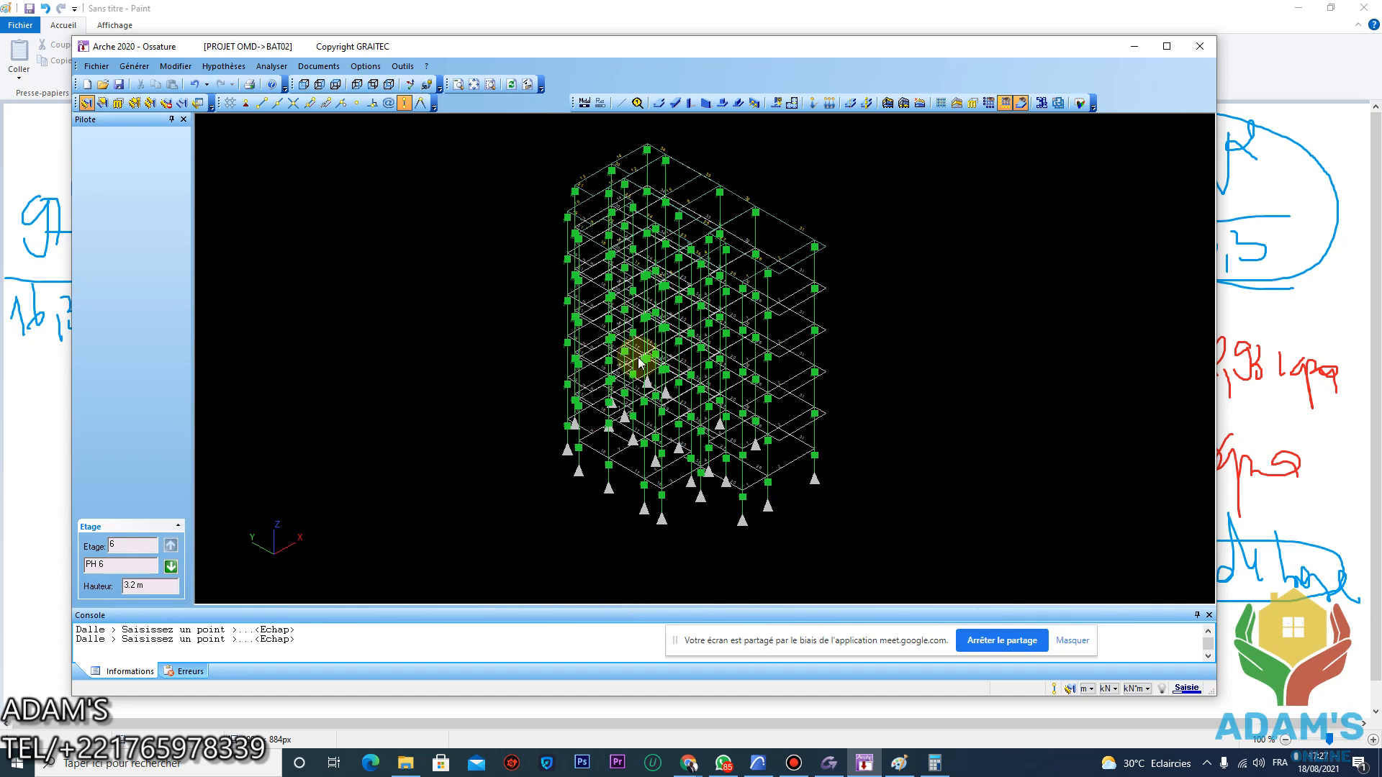
scroll(590, 288, down, 2)
key(Escape)
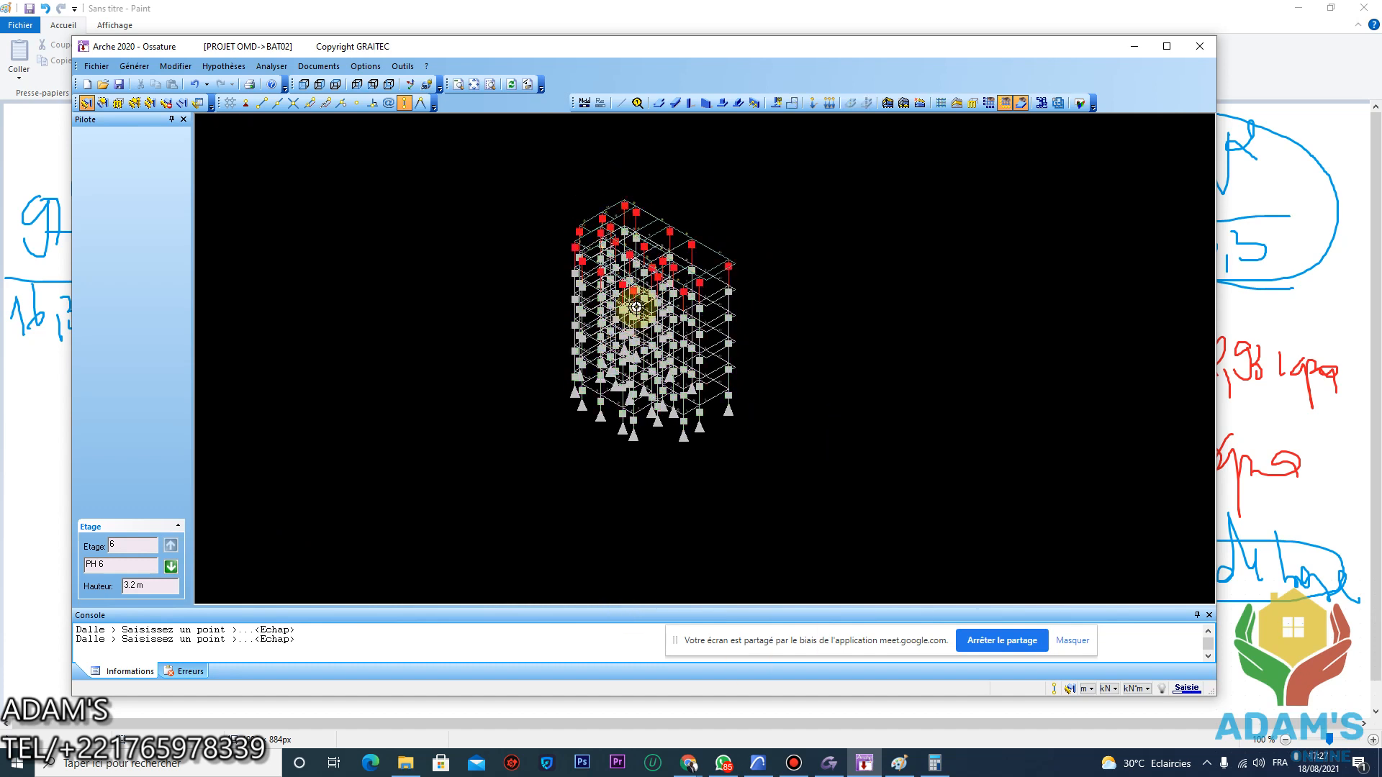
Display the building in OMD Vision again and orbit around it to inspect the columns, beams and slabs
scroll(640, 311, up, 2)
middle_drag(641, 287, 638, 328)
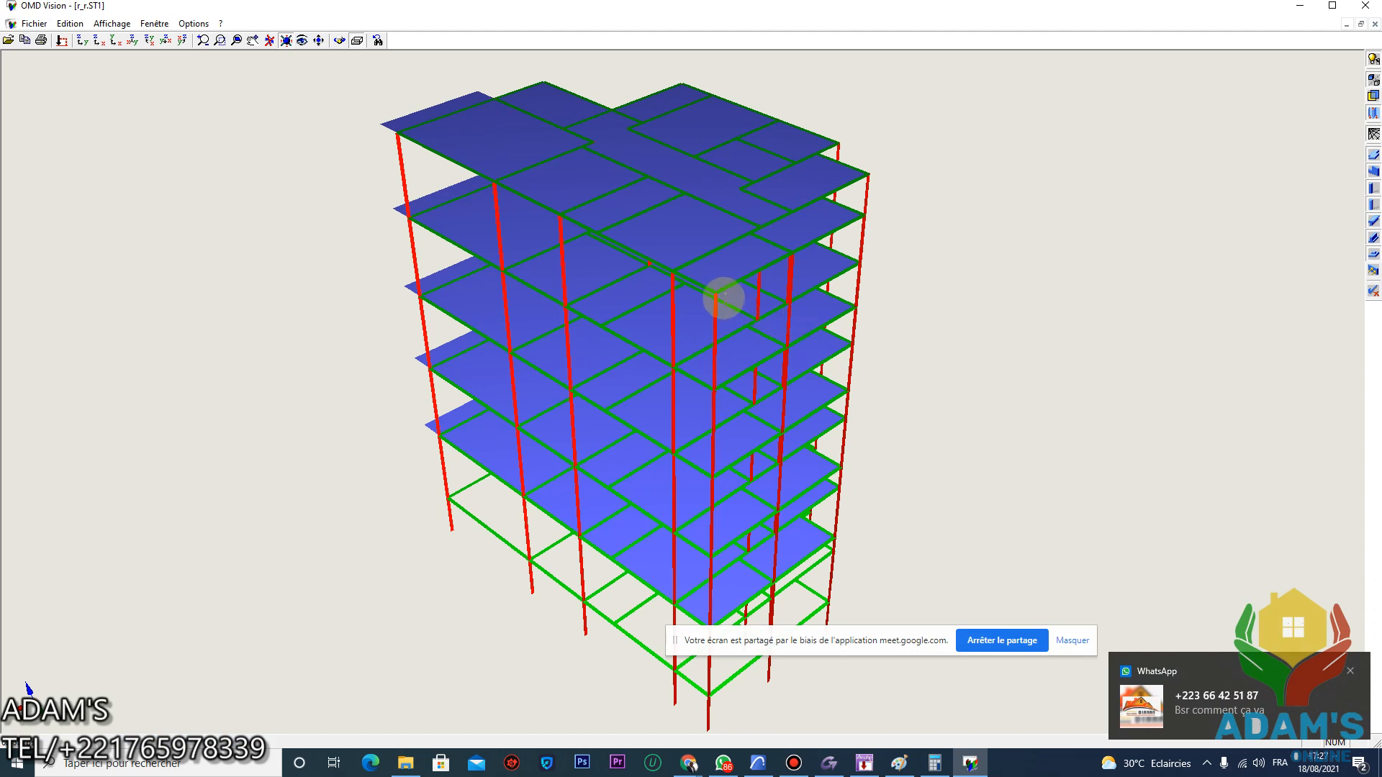
drag(864, 338, 648, 350)
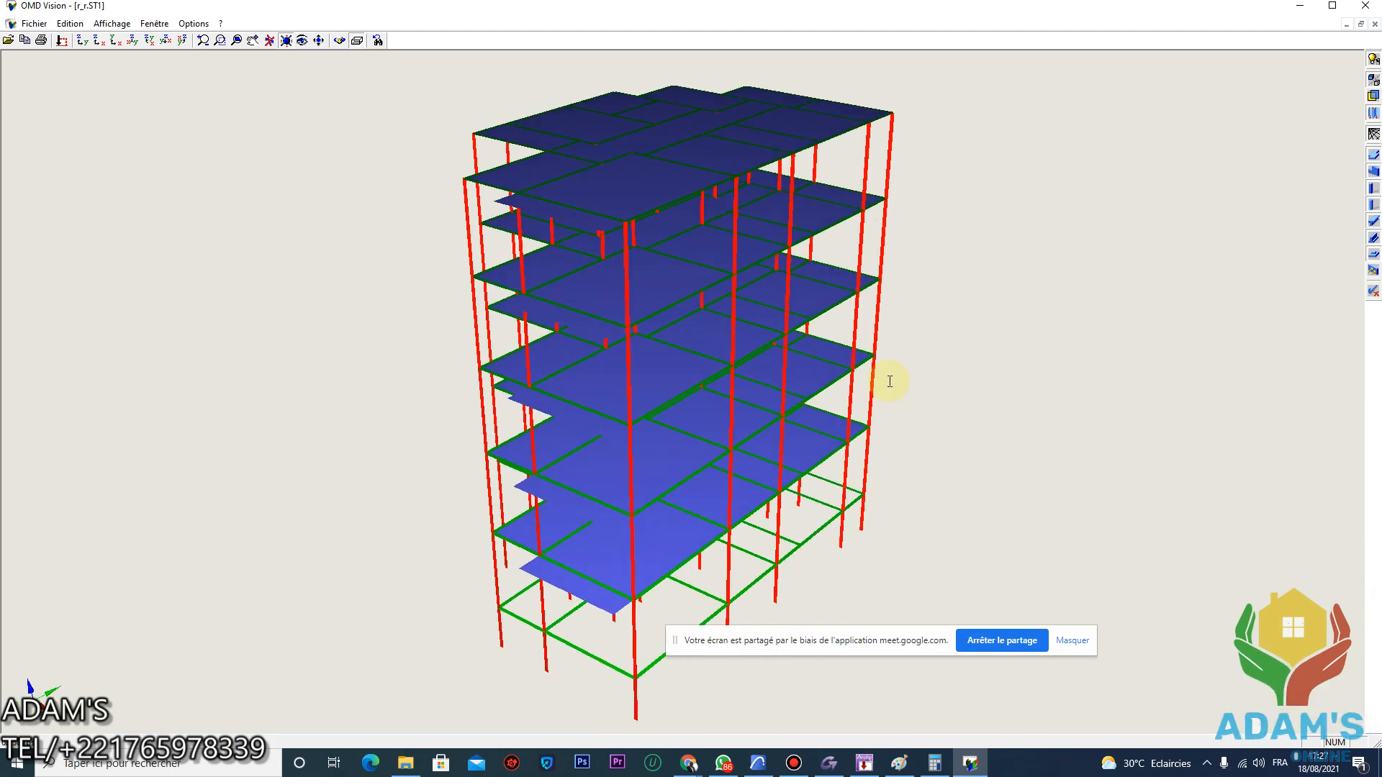
drag(920, 349, 780, 343)
drag(925, 364, 771, 364)
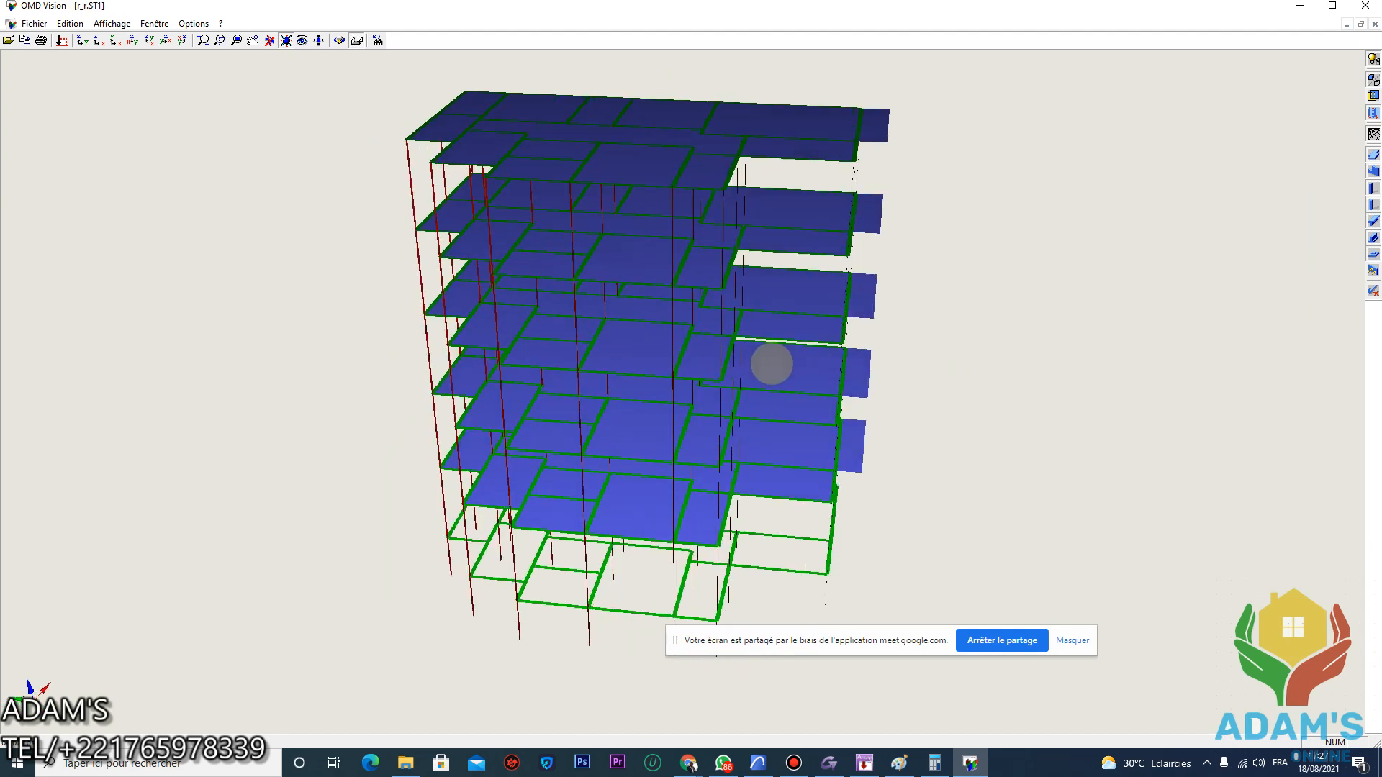
Inspect the rendered six-storey building from other angles, close OMD Vision and return to the Arche Ossature model
drag(632, 553, 530, 576)
drag(919, 484, 1253, 265)
drag(929, 287, 1191, 260)
click(1367, 6)
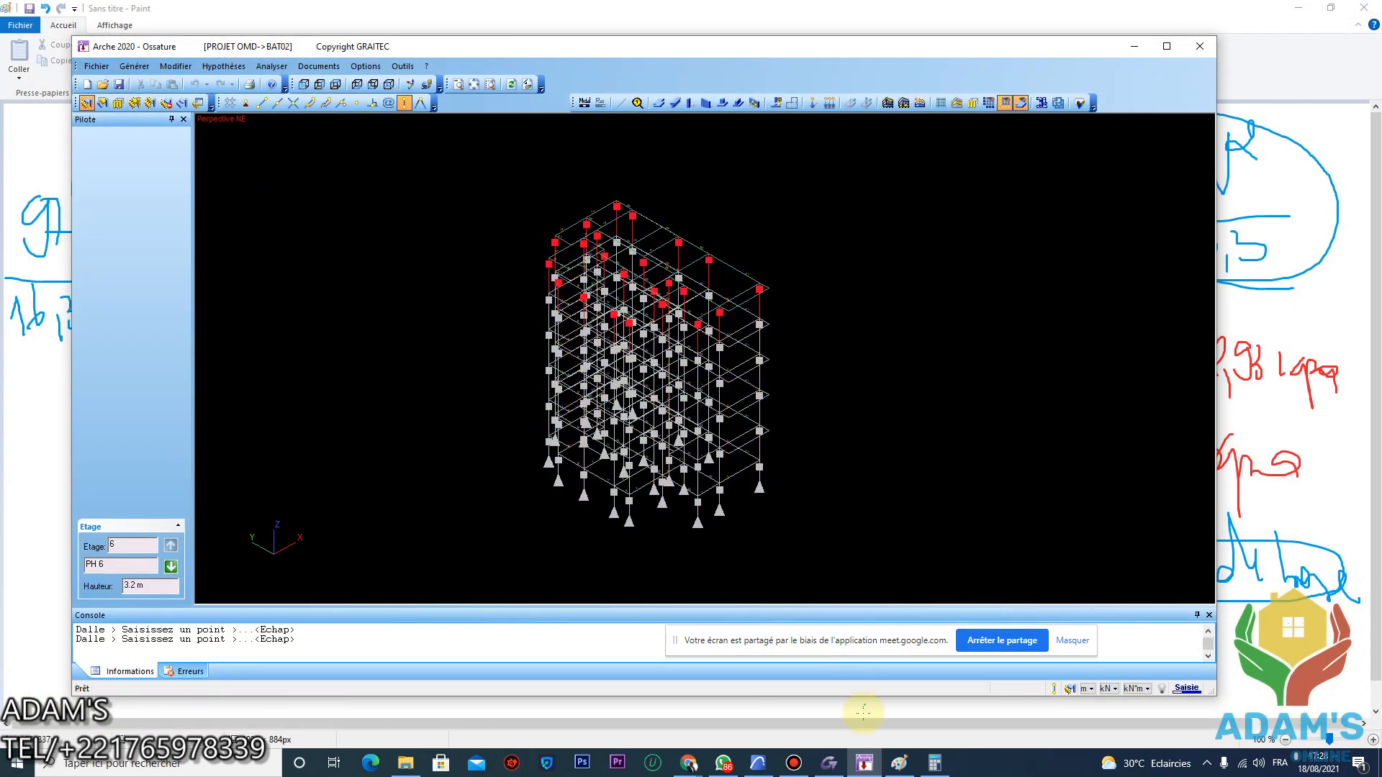
scroll(619, 299, up, 5)
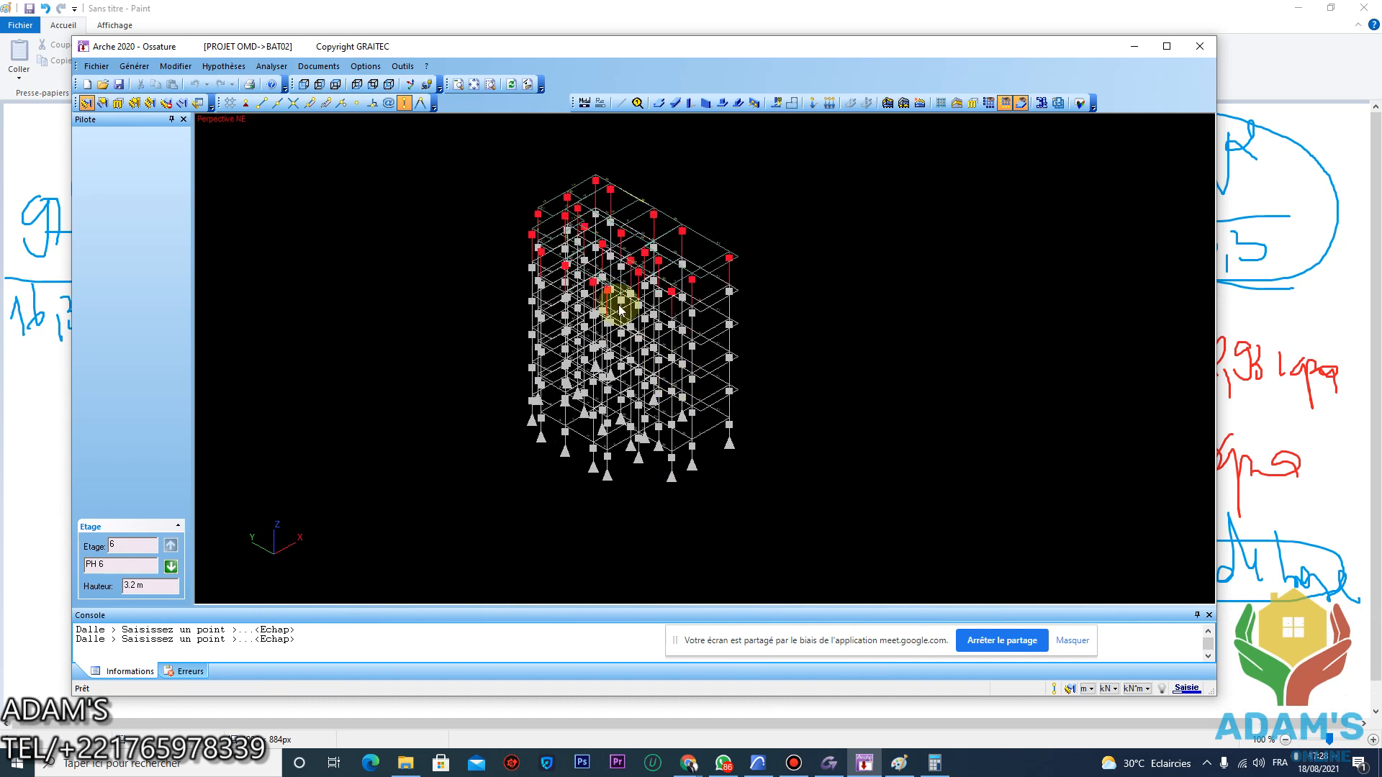
scroll(712, 371, up, 1)
scroll(702, 375, down, 2)
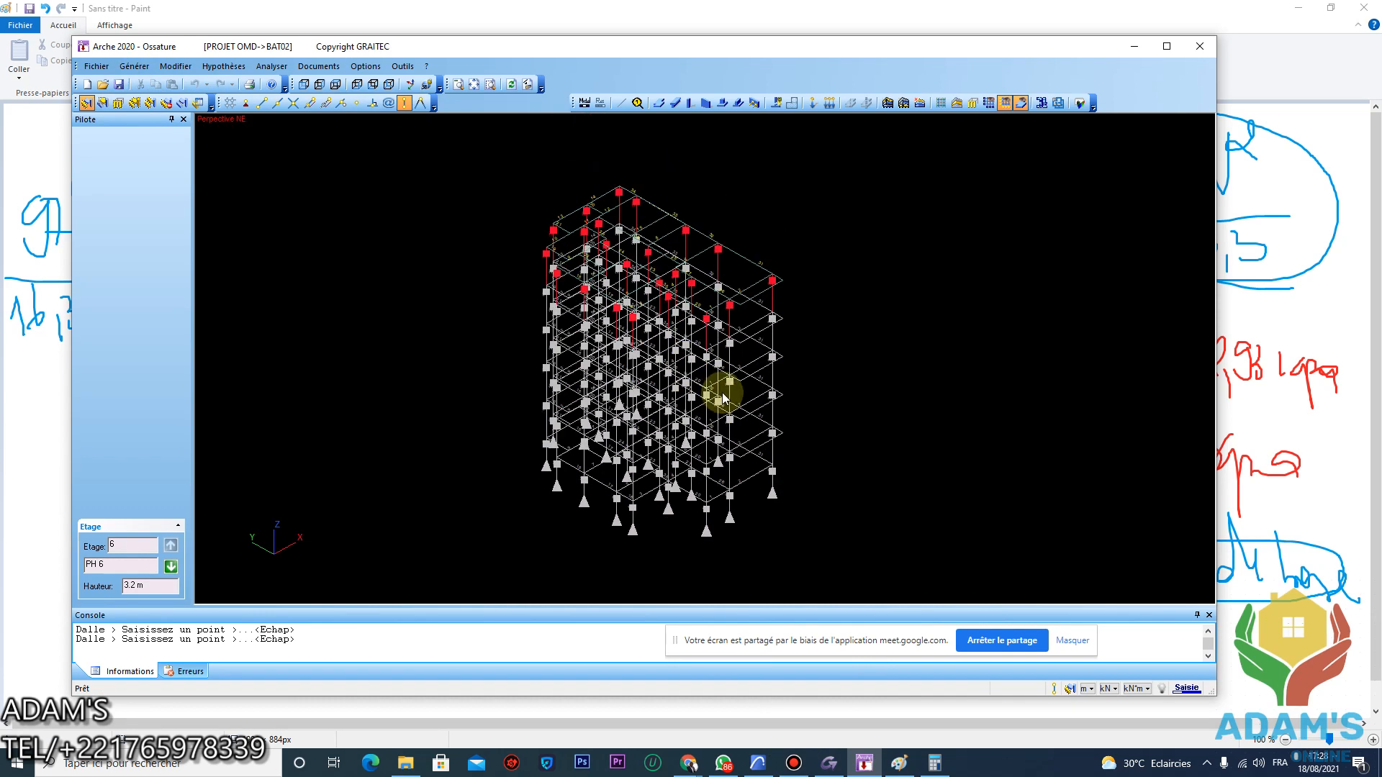
scroll(691, 374, up, 1)
scroll(689, 375, down, 3)
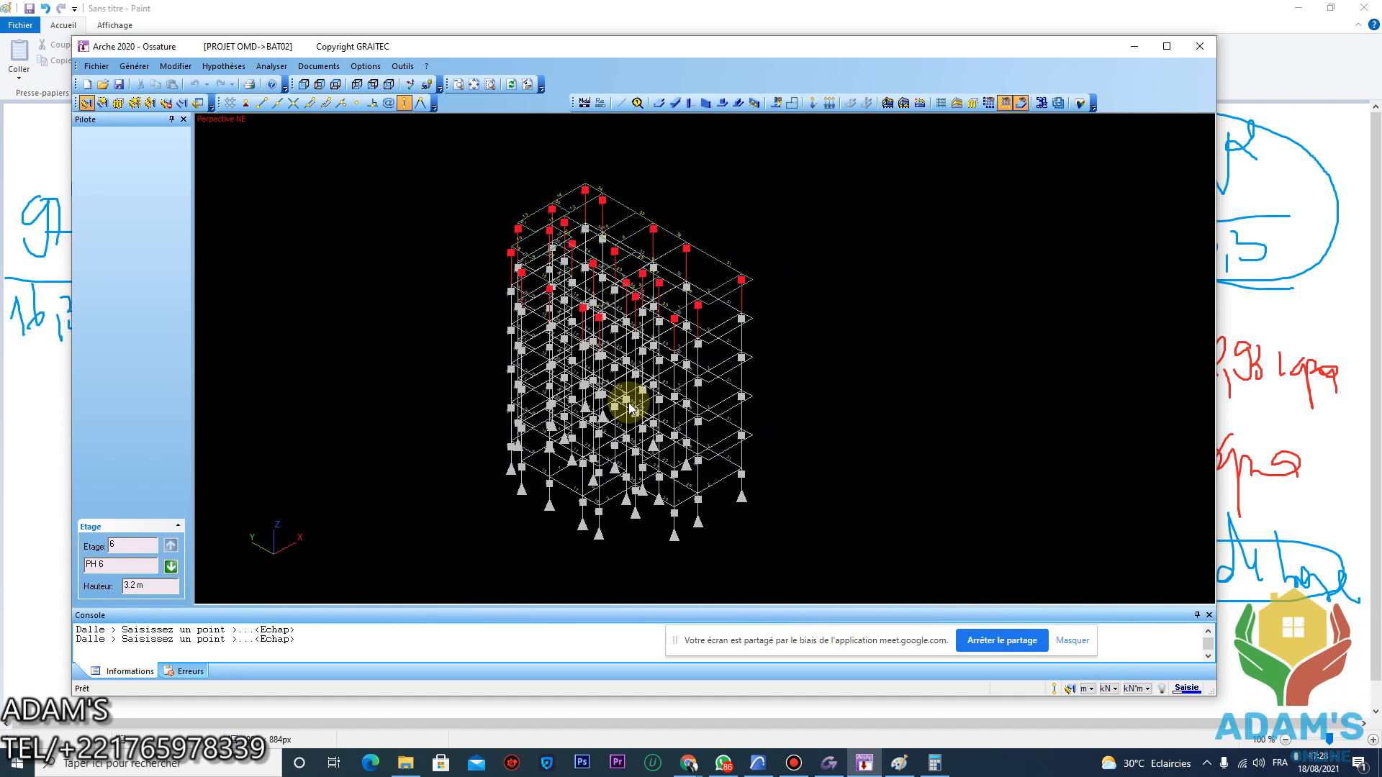
scroll(632, 408, up, 3)
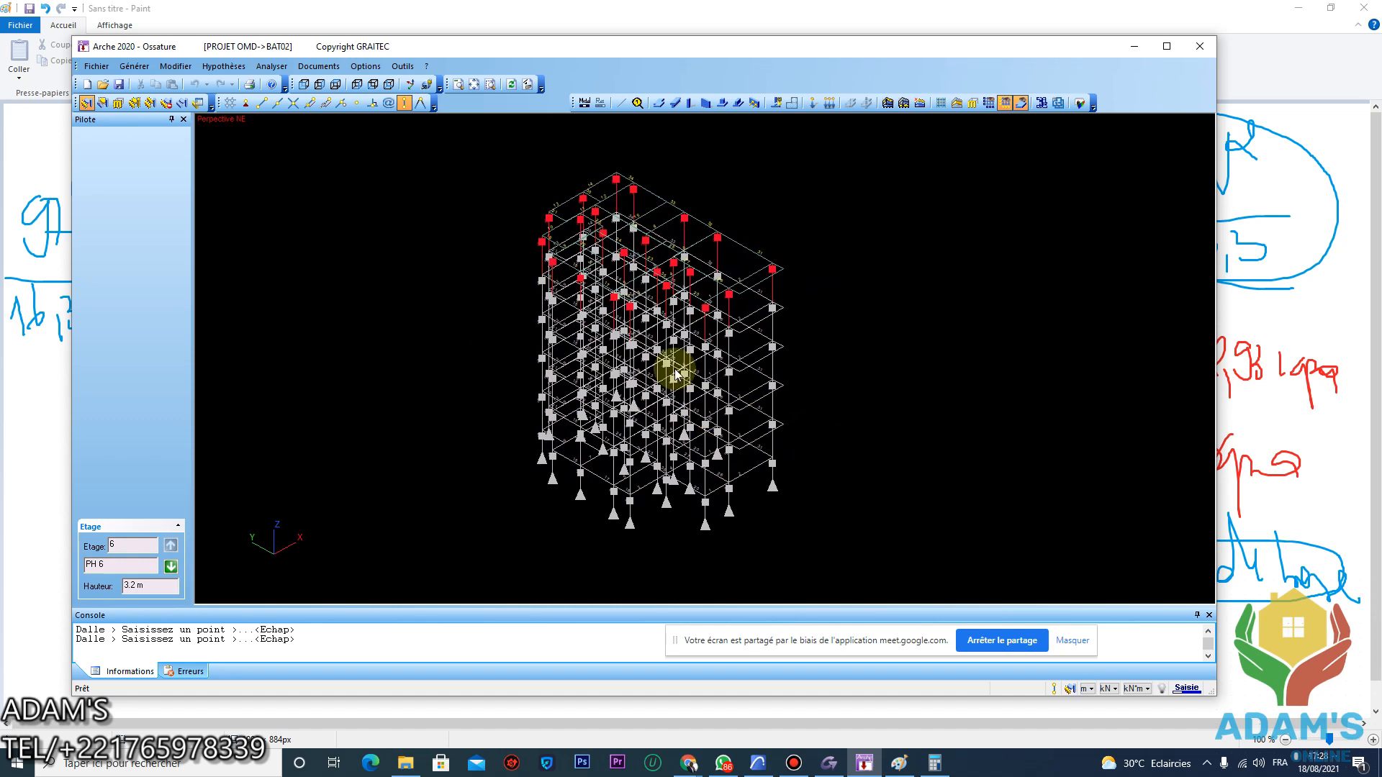
scroll(618, 302, up, 1)
scroll(618, 266, down, 2)
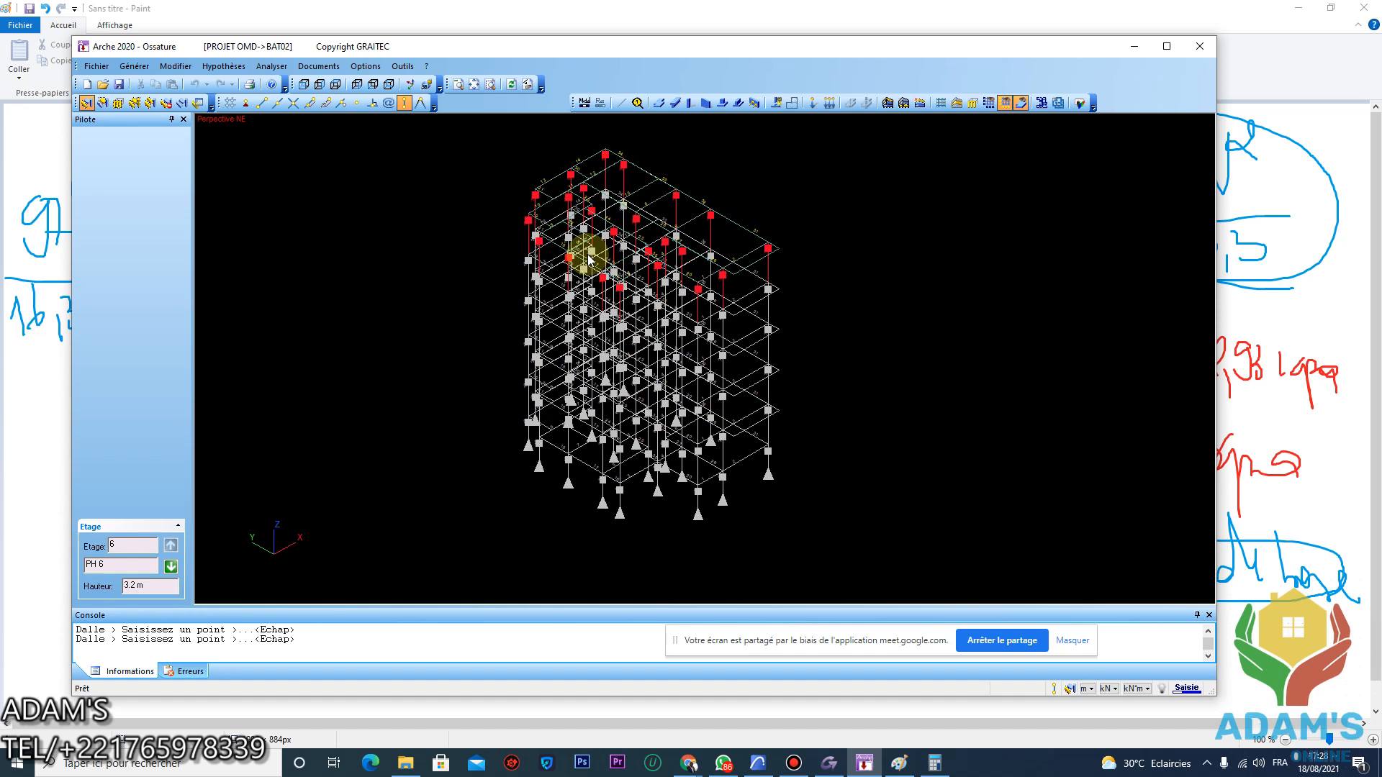